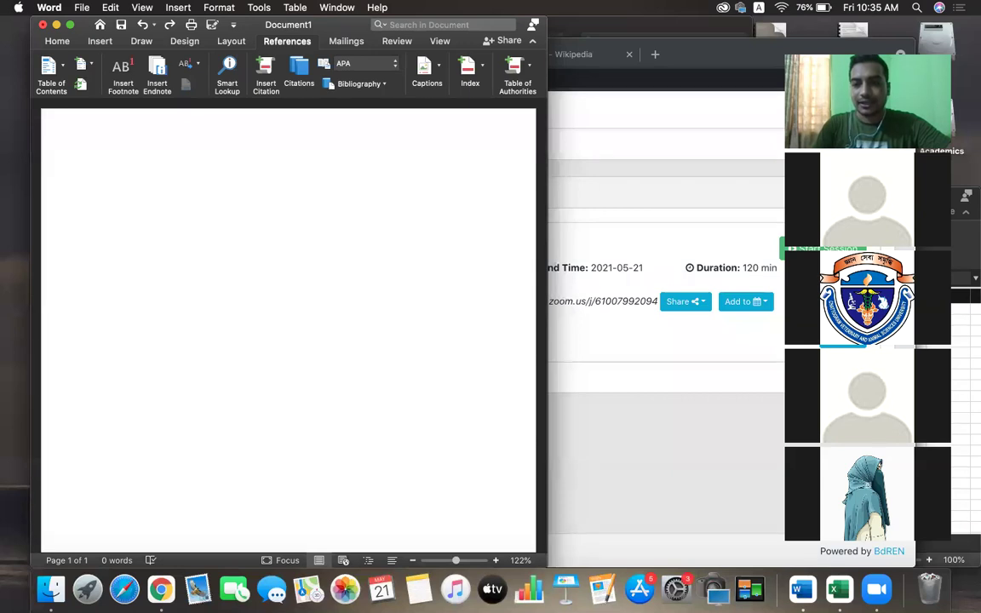
Close the blank Document1 window and discard it with Don't Save
click(880, 48)
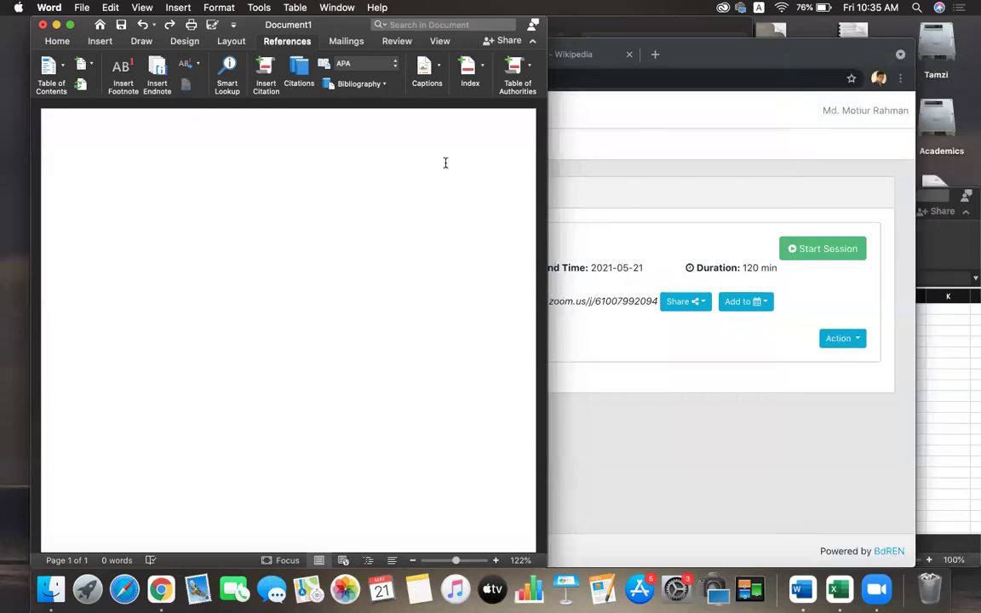
click(42, 25)
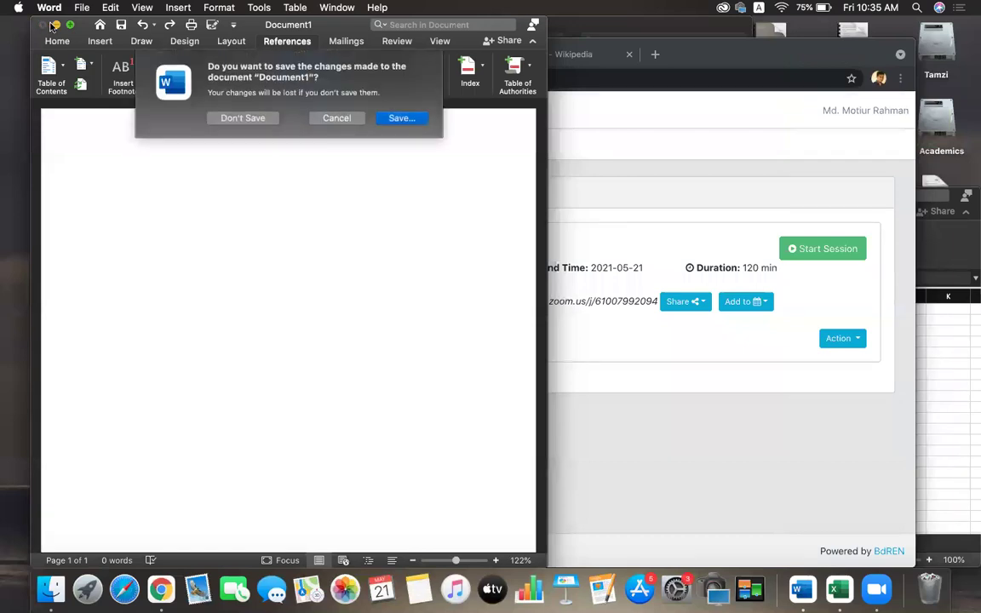
click(263, 120)
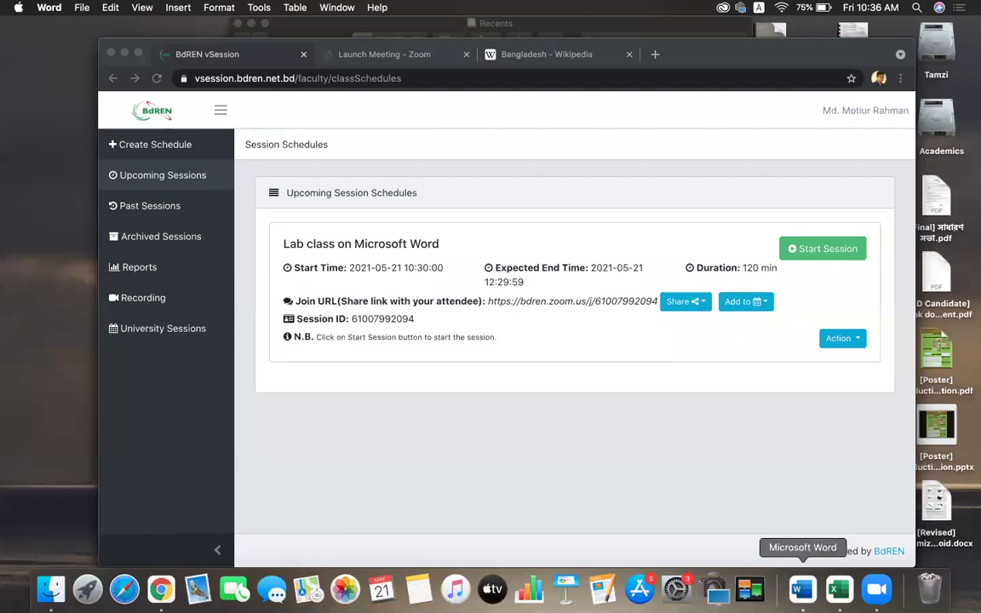
Launch Word, create a Blank Document (Document2) and make it fill the screen
click(802, 589)
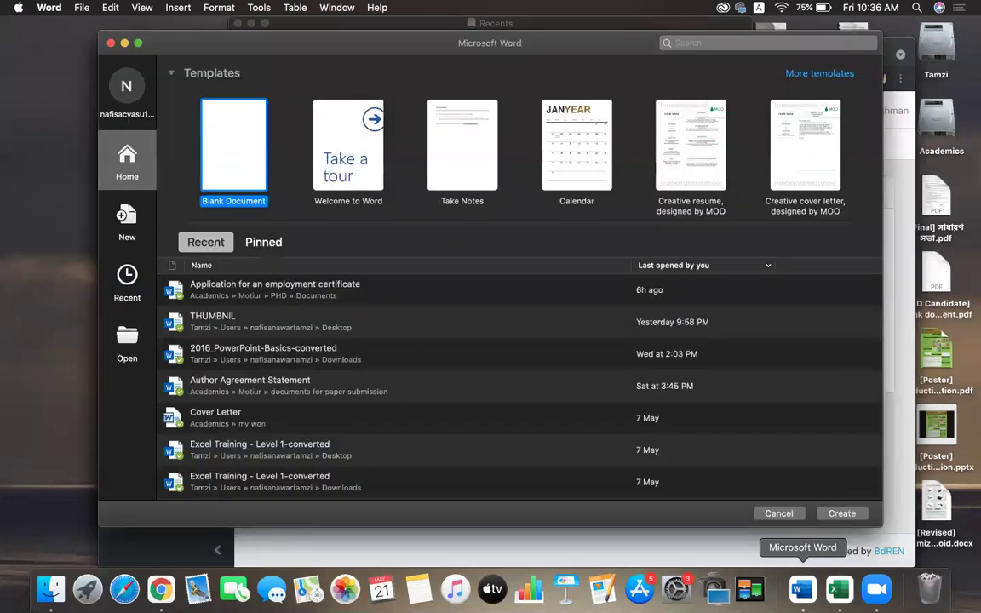
double_click(224, 162)
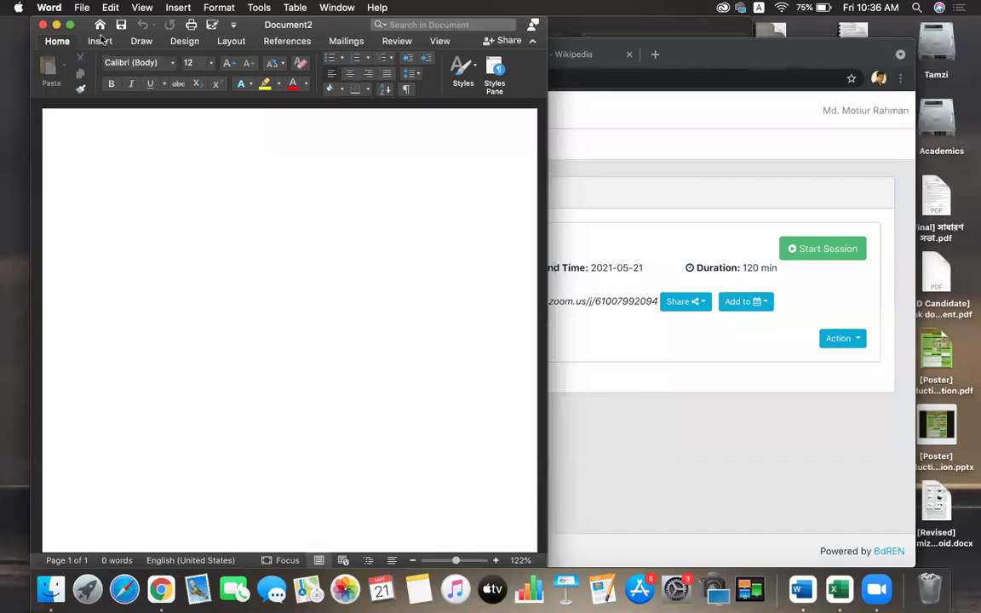
click(69, 25)
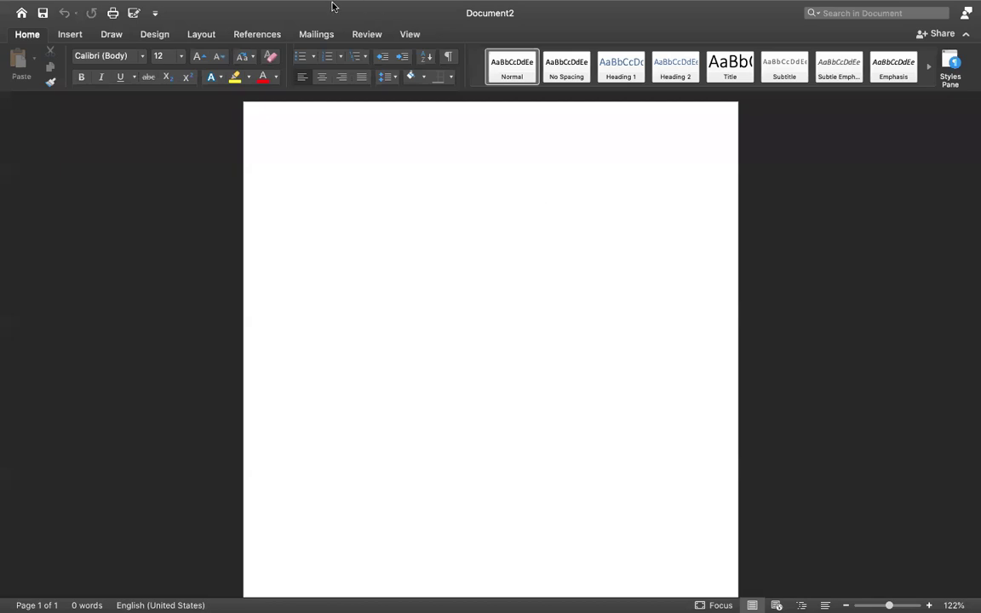
Type the word 'hshgsdhgf' on the first line
key(ctrl+space)
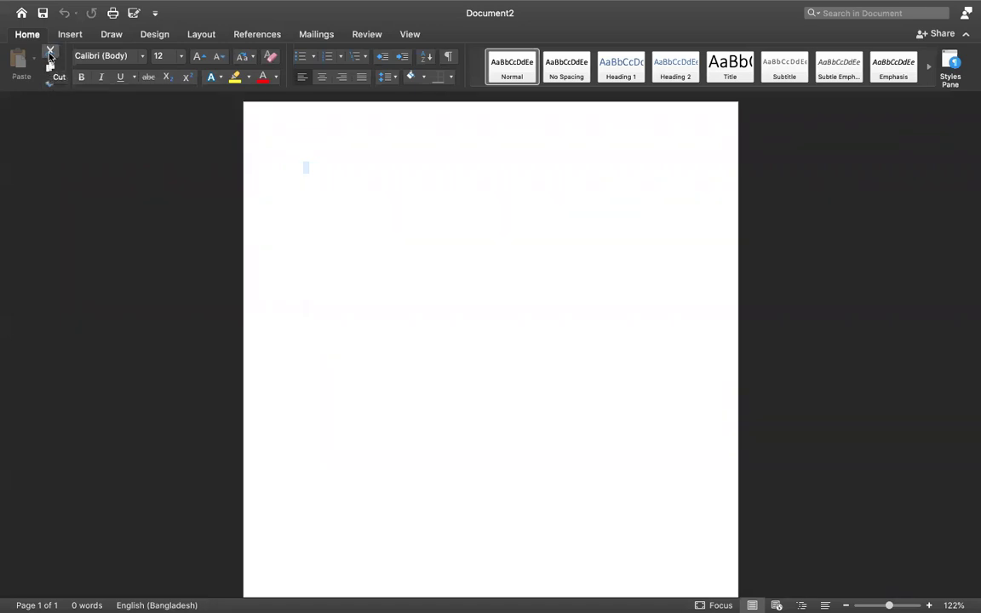
click(308, 171)
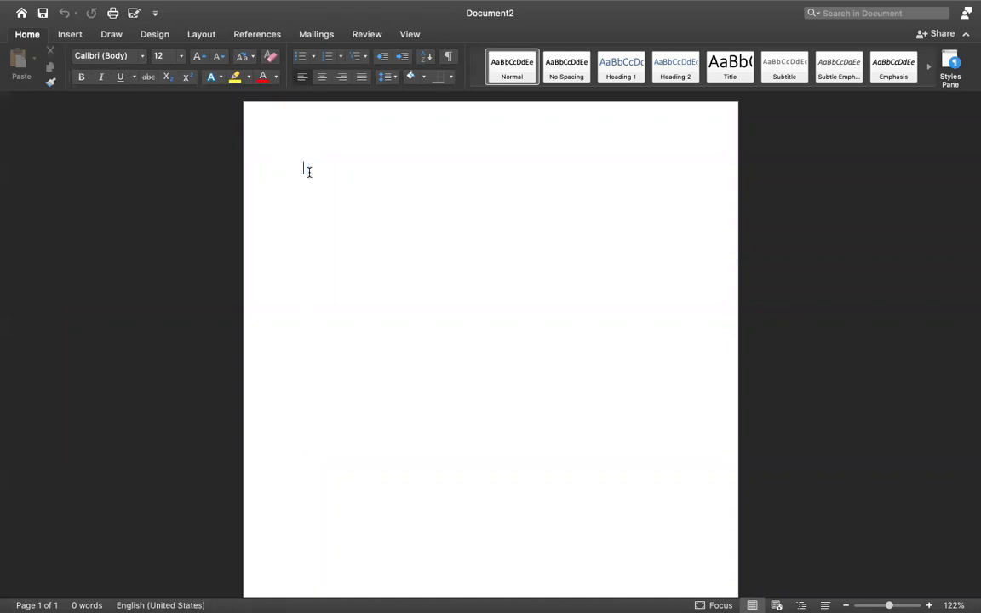
text(hshgsdhgf)
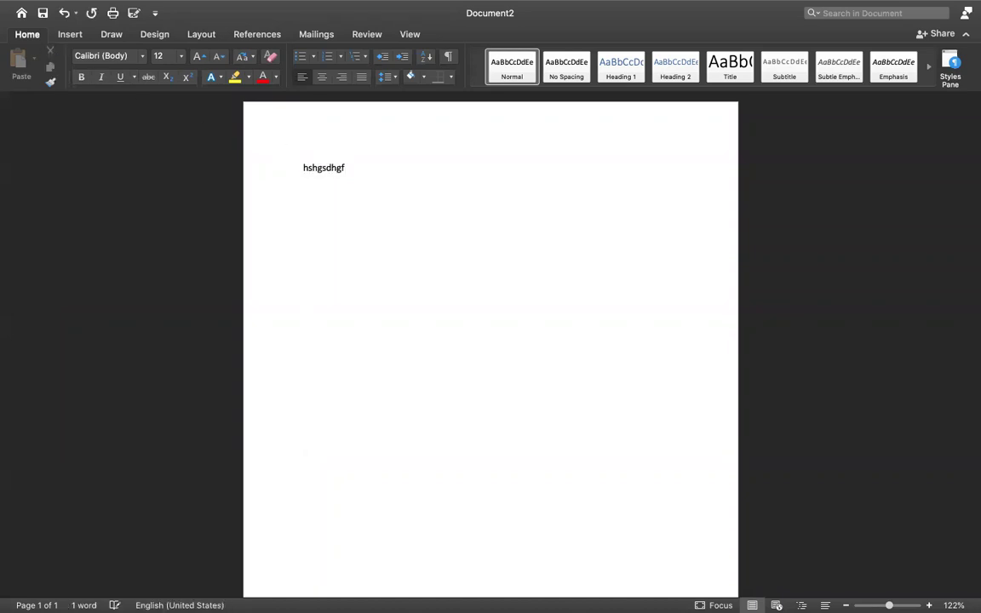
Cut 'hshgsdhgf' and paste it a few lines further down the page
double_click(309, 171)
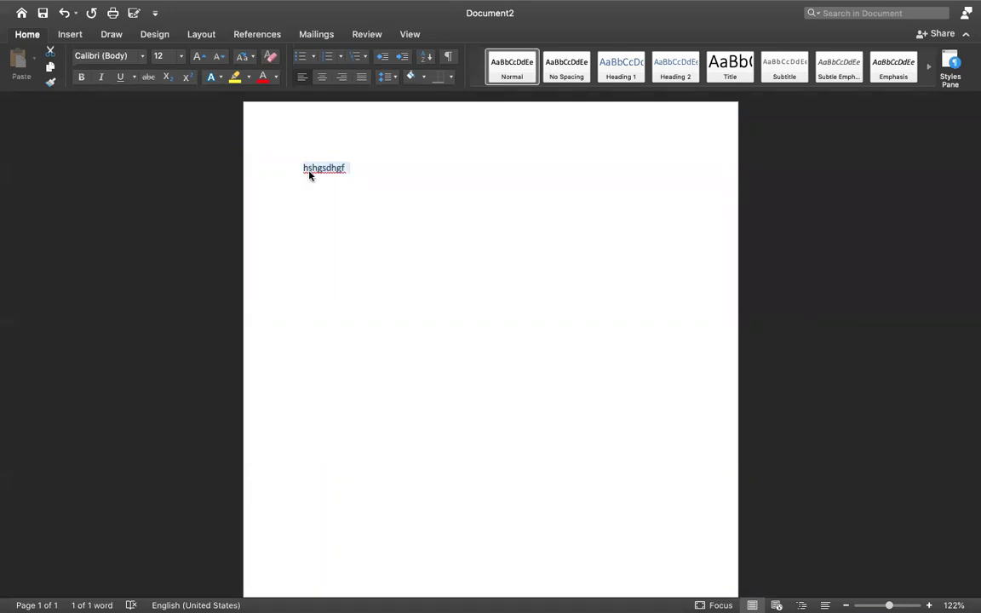
key(super+x)
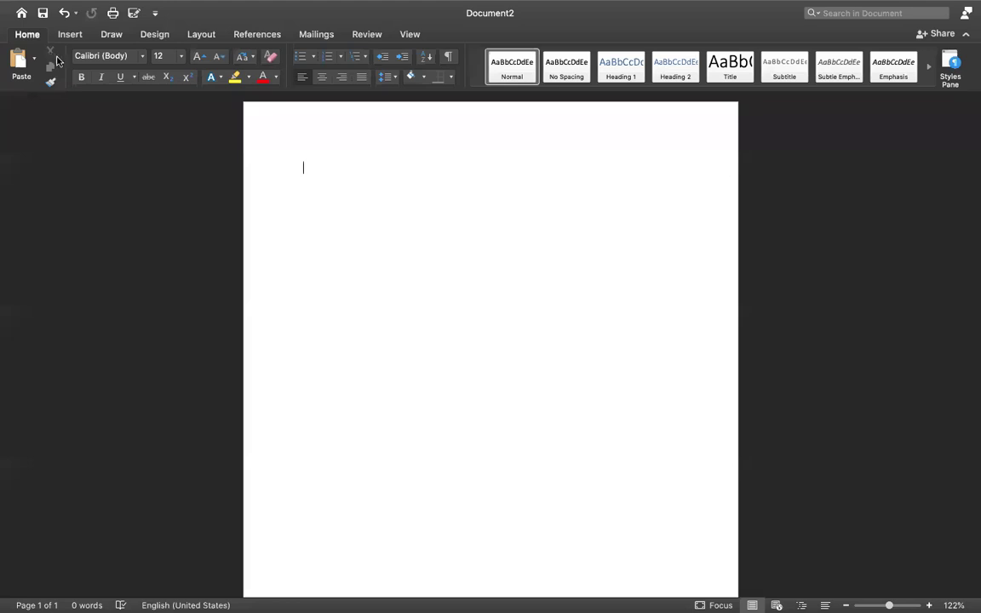
key(Return)
key(Return)
key(Return)
key(Return)
key(Return)
key(super+v)
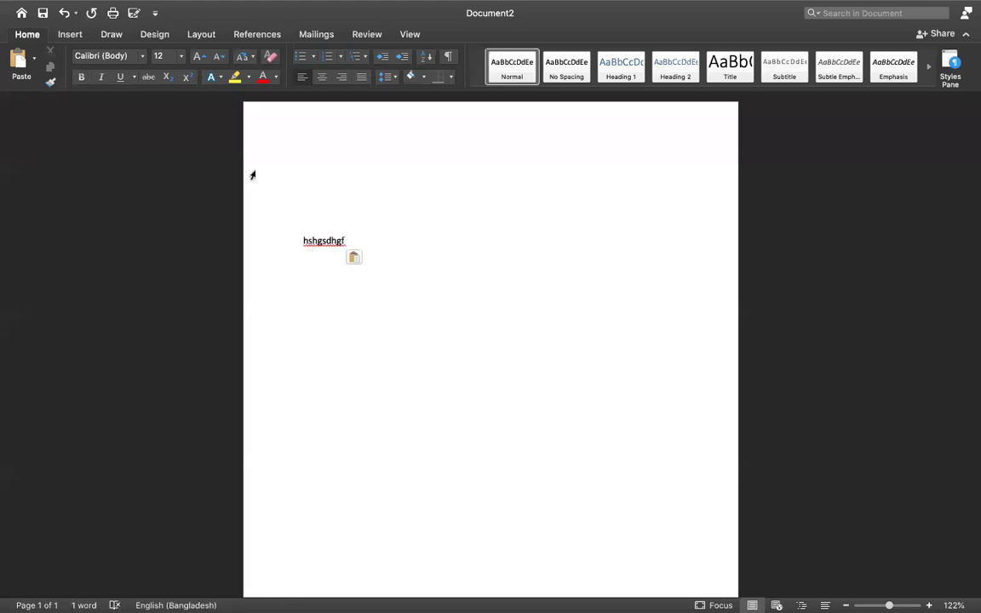
Look at the Paste options menu and close it without pasting
click(252, 176)
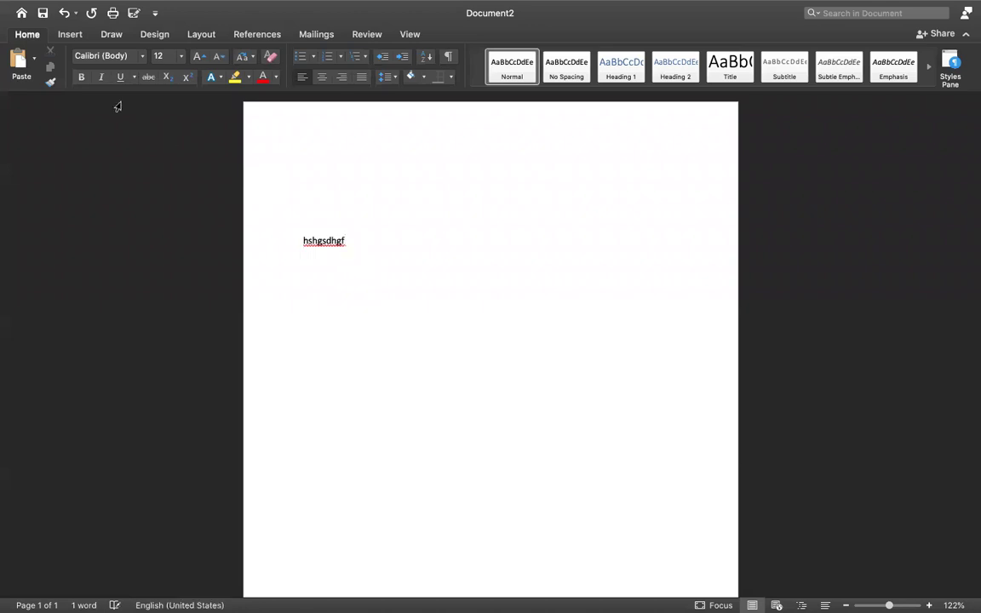
click(35, 60)
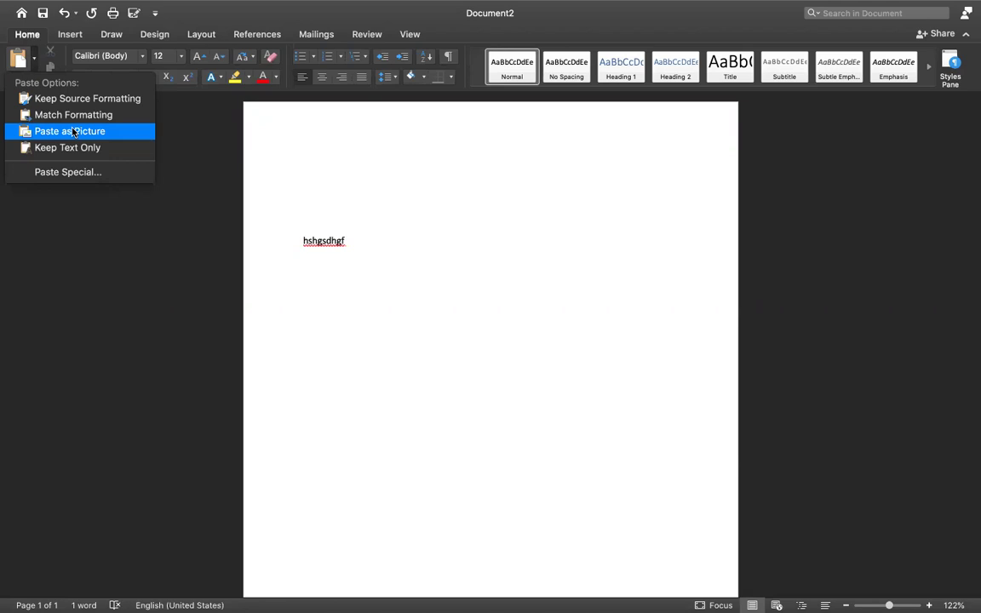
click(296, 148)
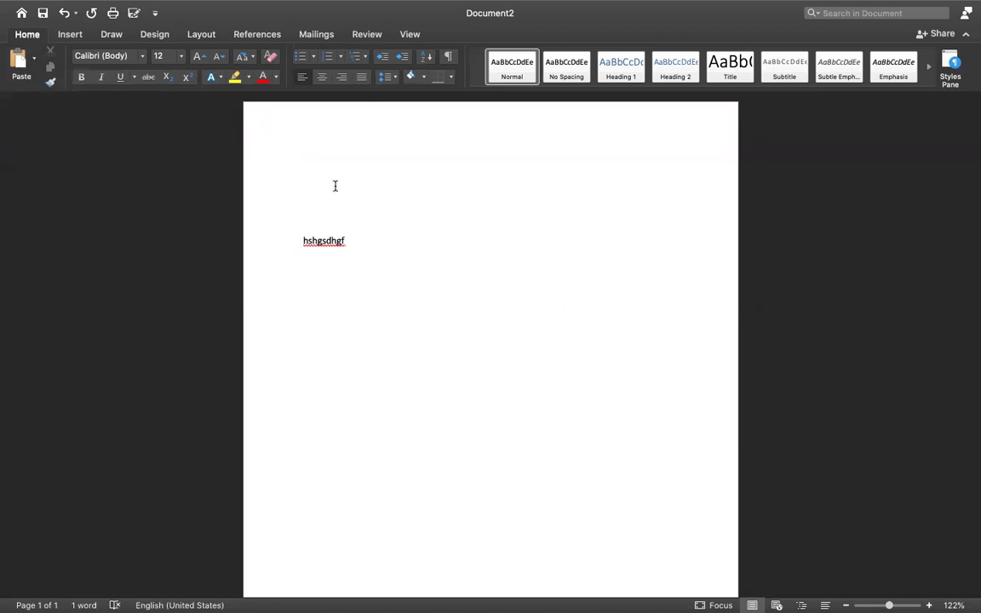
Type 'Gsghs shghgsg' on the top line and select it
click(328, 164)
text(Gsghs shghgsg)
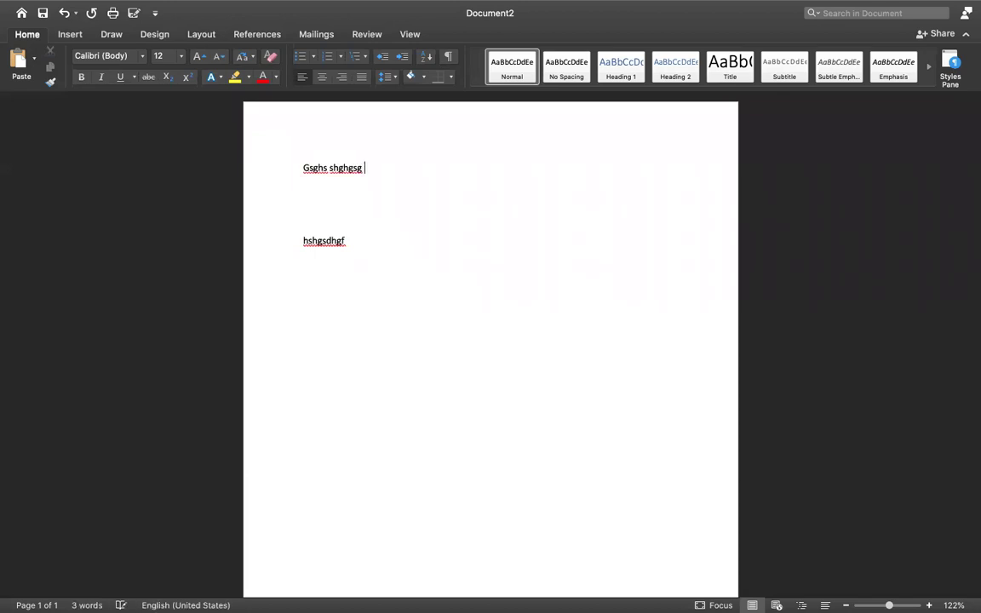
click(296, 168)
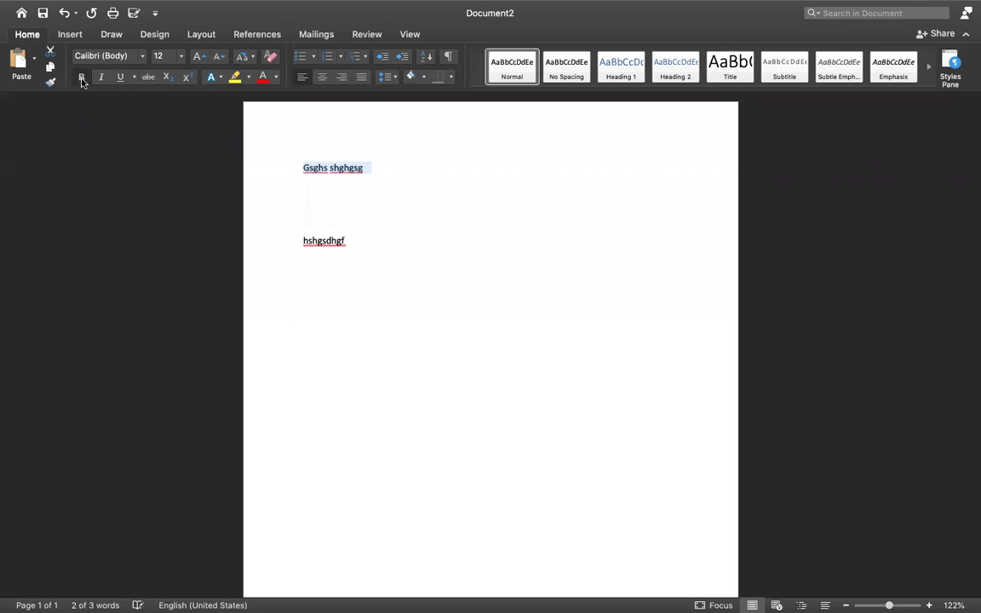
Format the top line in red 18 pt Apple Chancery
click(144, 58)
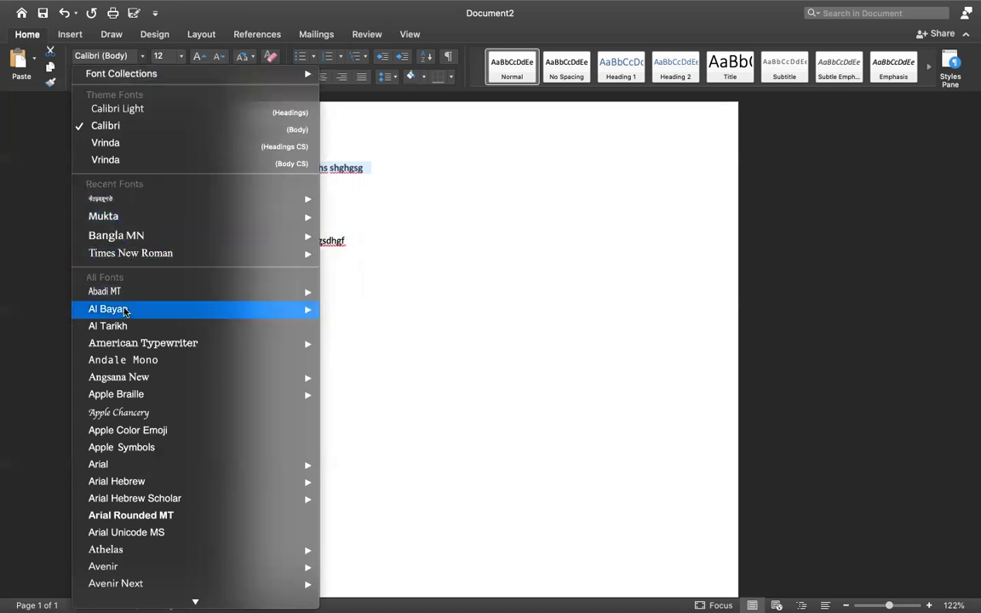
click(119, 413)
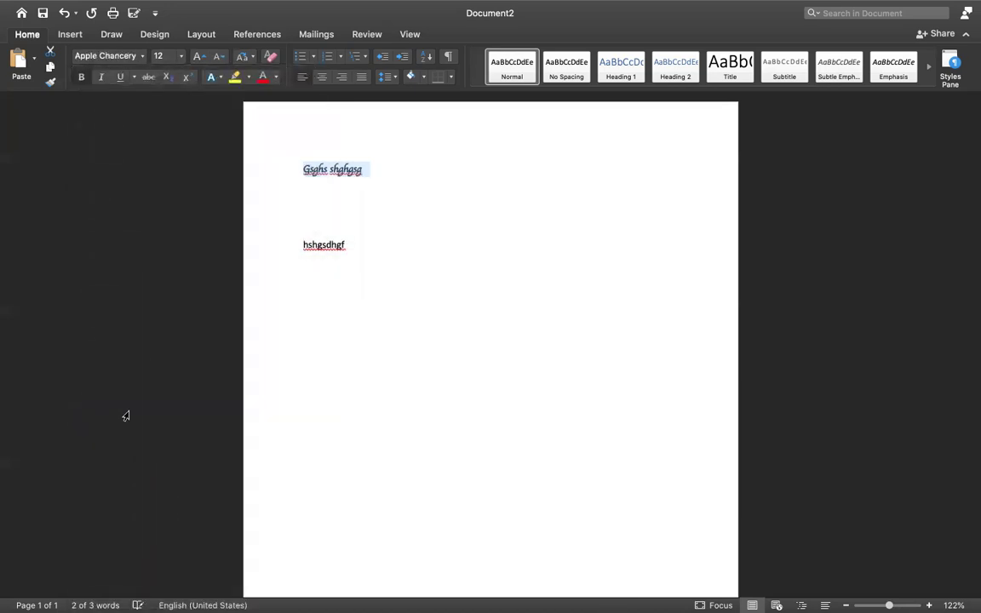
click(195, 57)
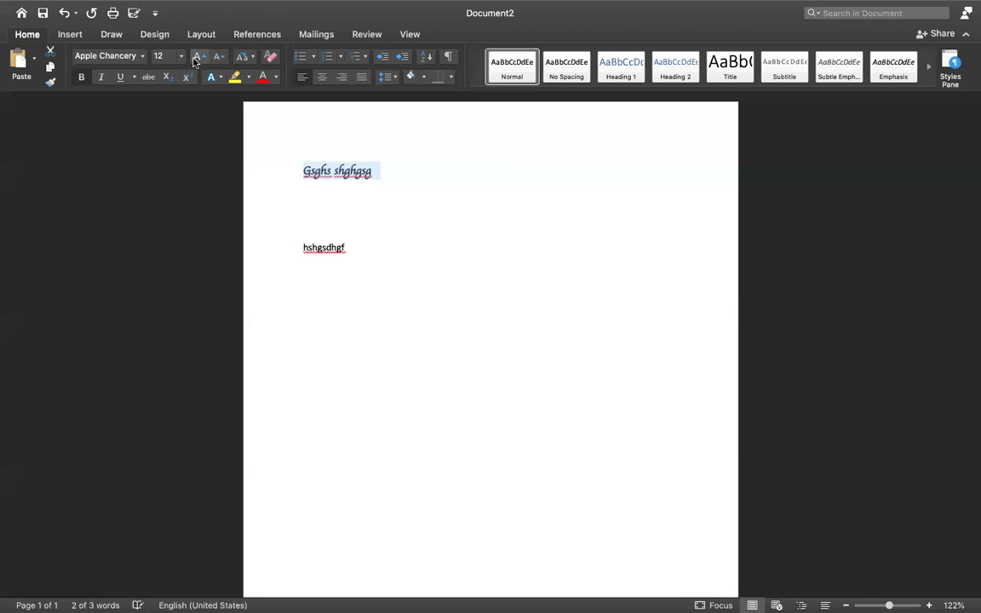
click(195, 57)
click(195, 57)
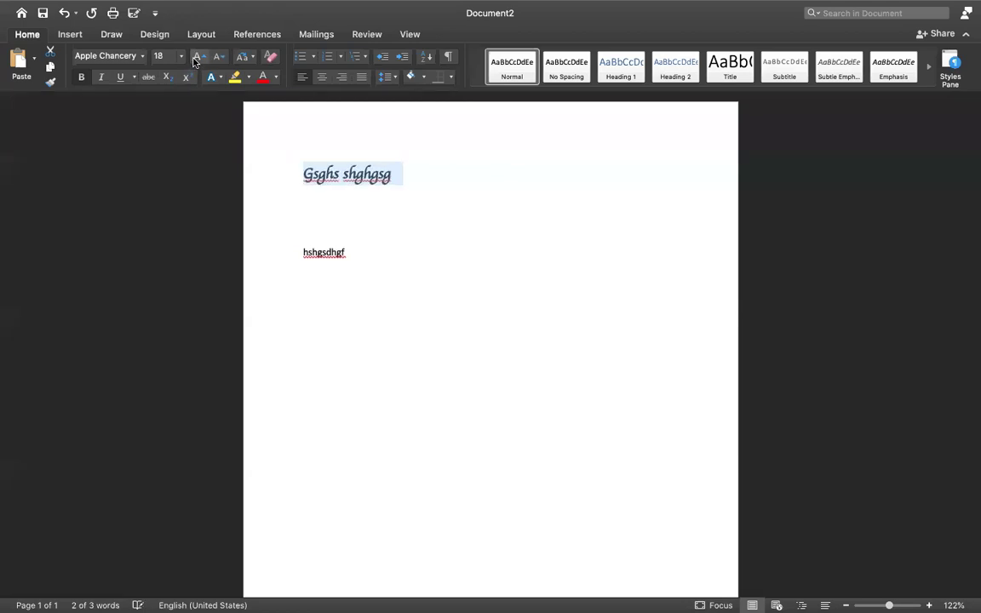
click(262, 77)
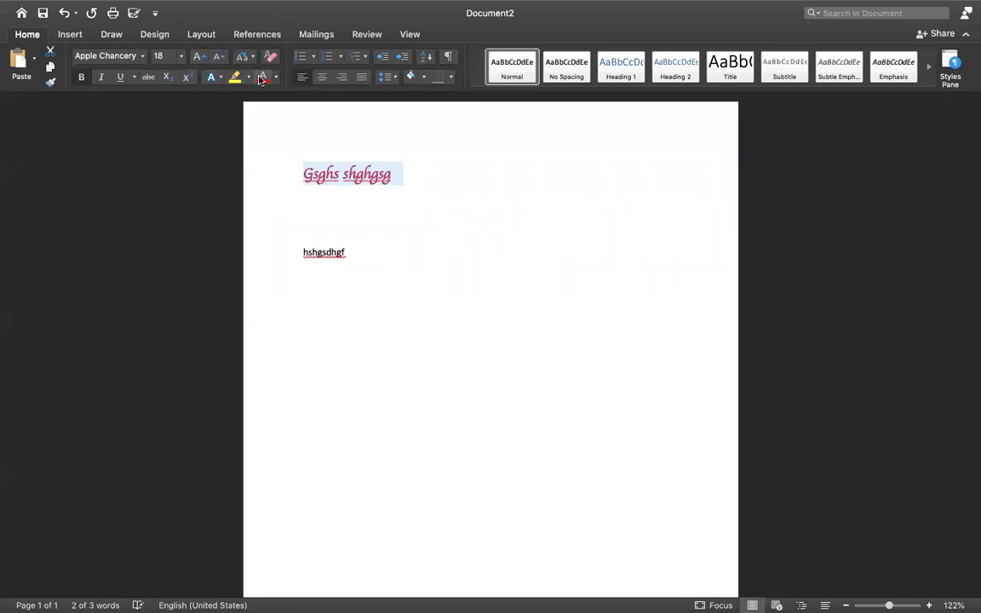
Reselect and deselect the heading, then bring up the paste options again
click(332, 217)
drag(393, 179, 311, 180)
click(353, 252)
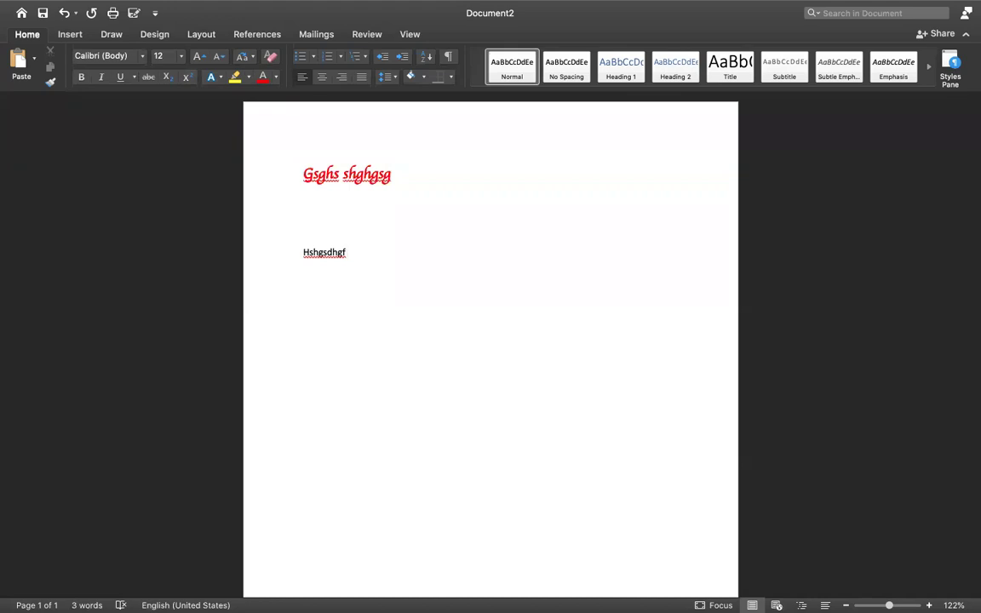
click(34, 62)
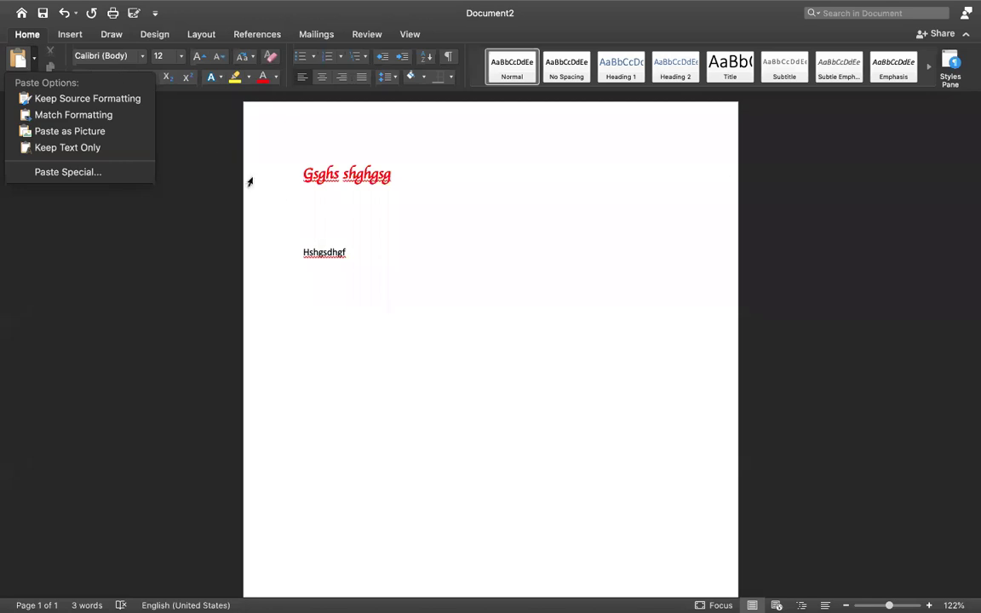
click(348, 252)
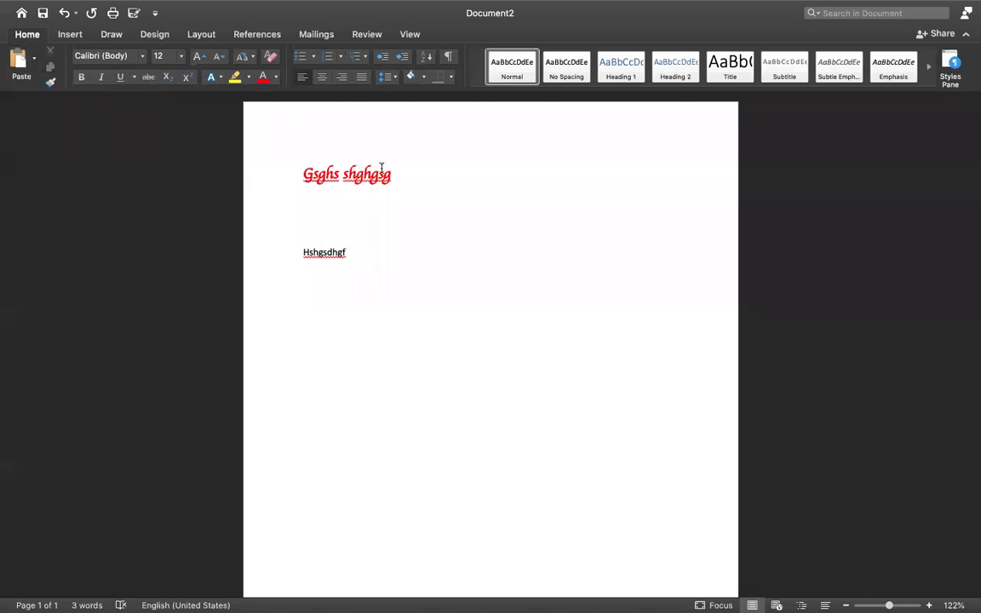
drag(394, 174, 307, 175)
key(super+c)
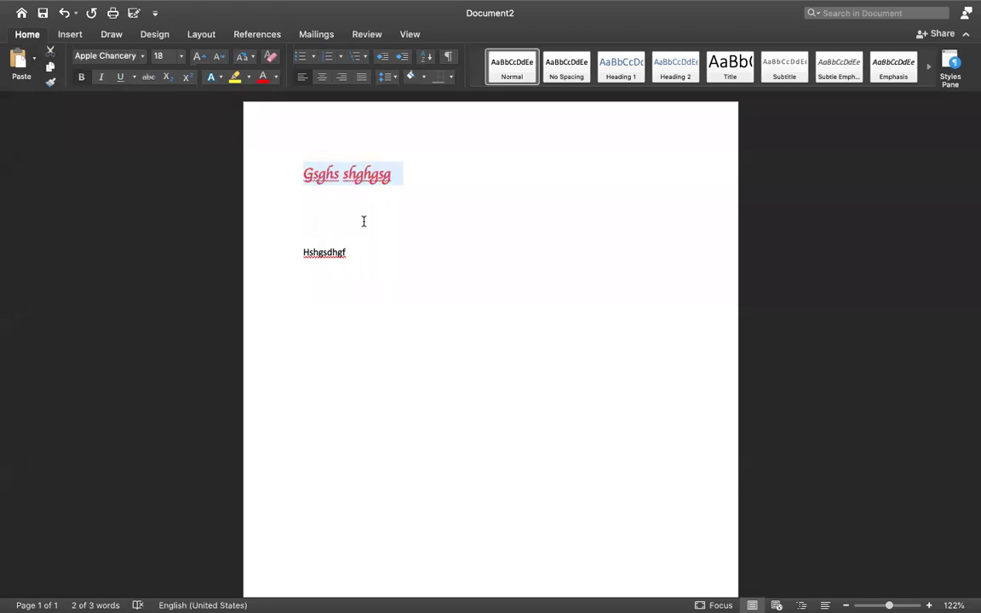
click(350, 252)
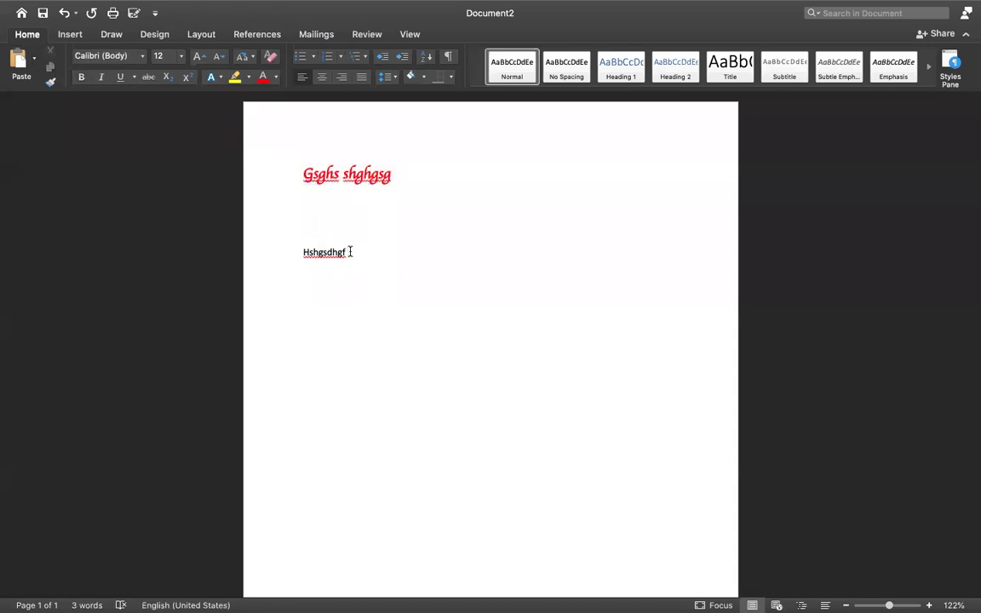
click(343, 166)
triple_click(335, 176)
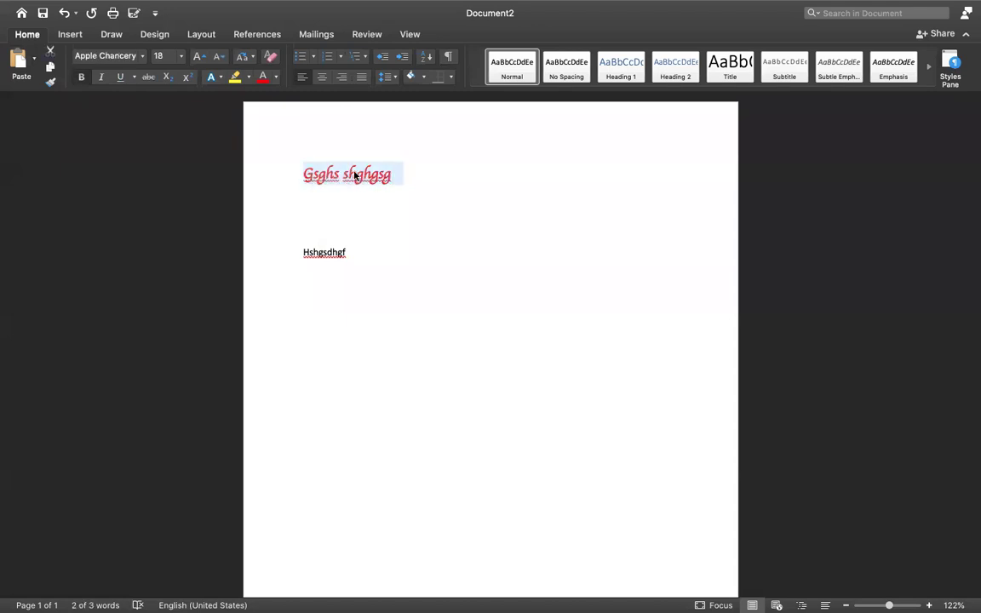
click(331, 253)
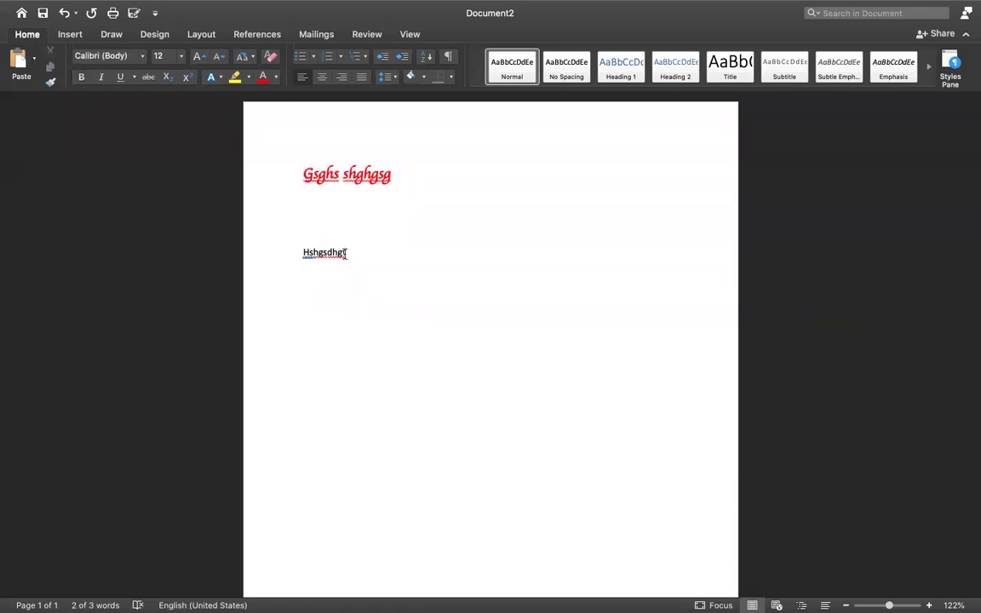
shift+click(344, 252)
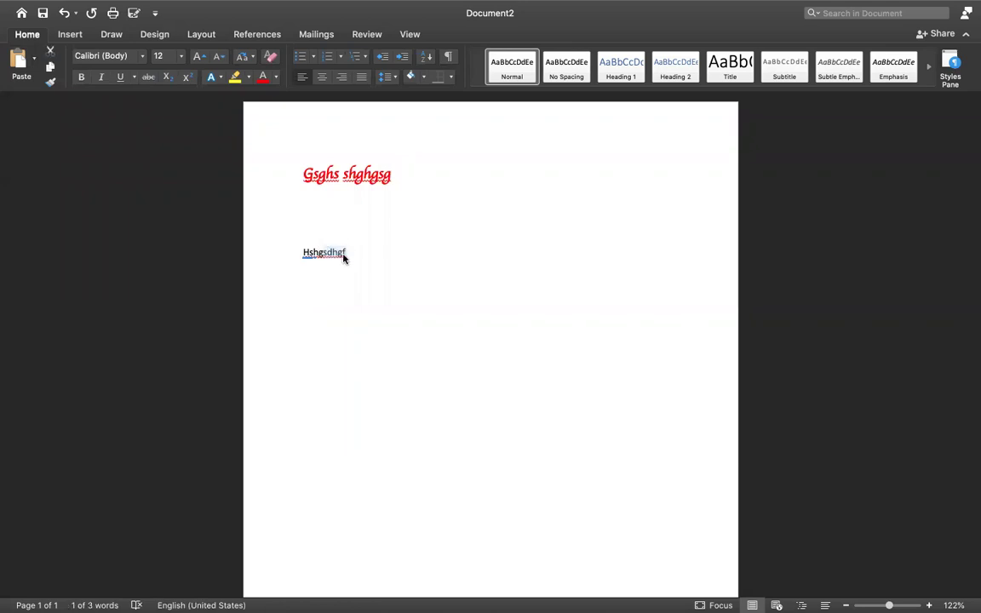
click(348, 253)
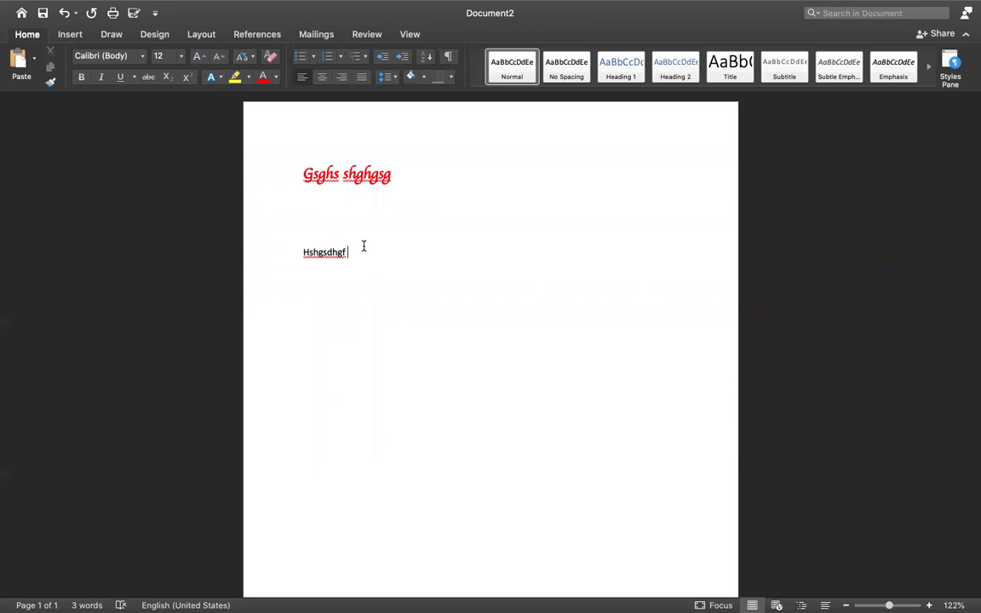
click(395, 177)
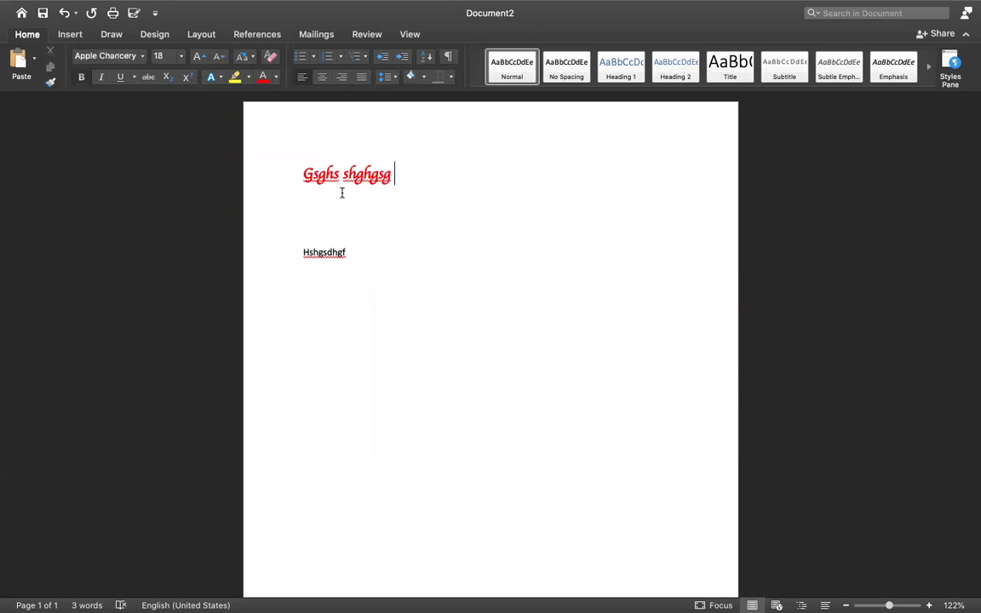
click(351, 252)
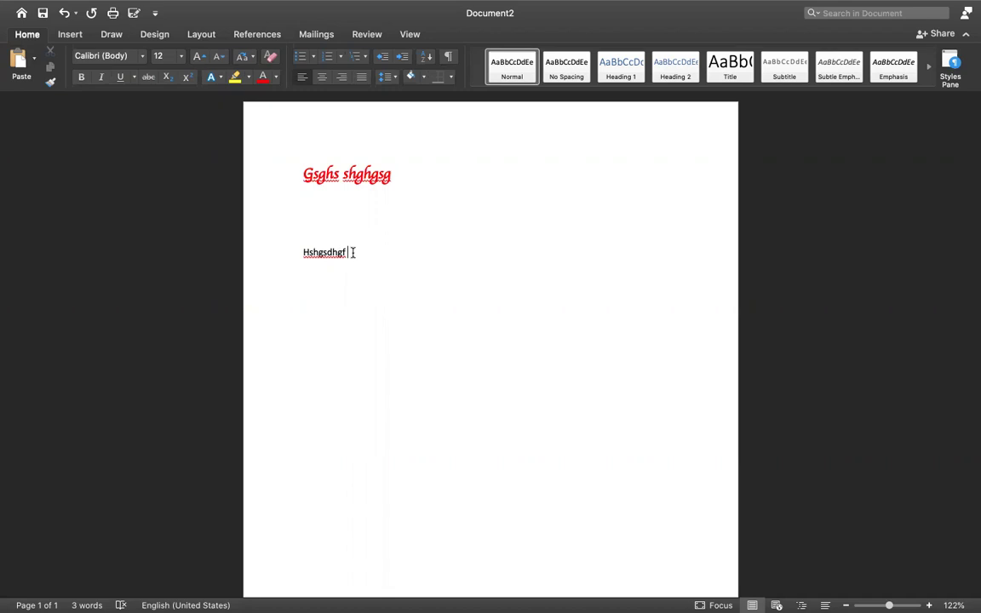
click(35, 56)
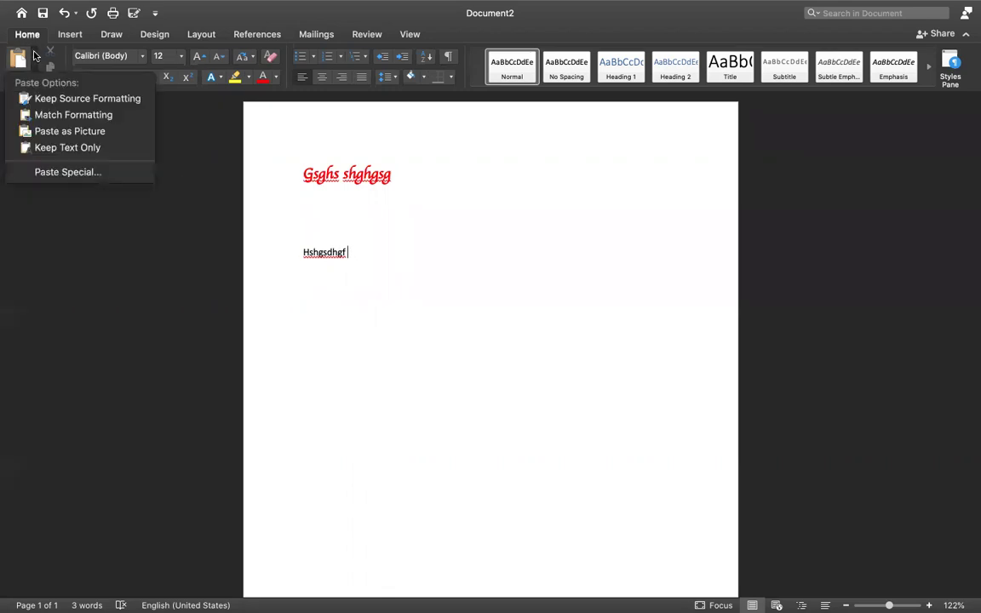
click(60, 98)
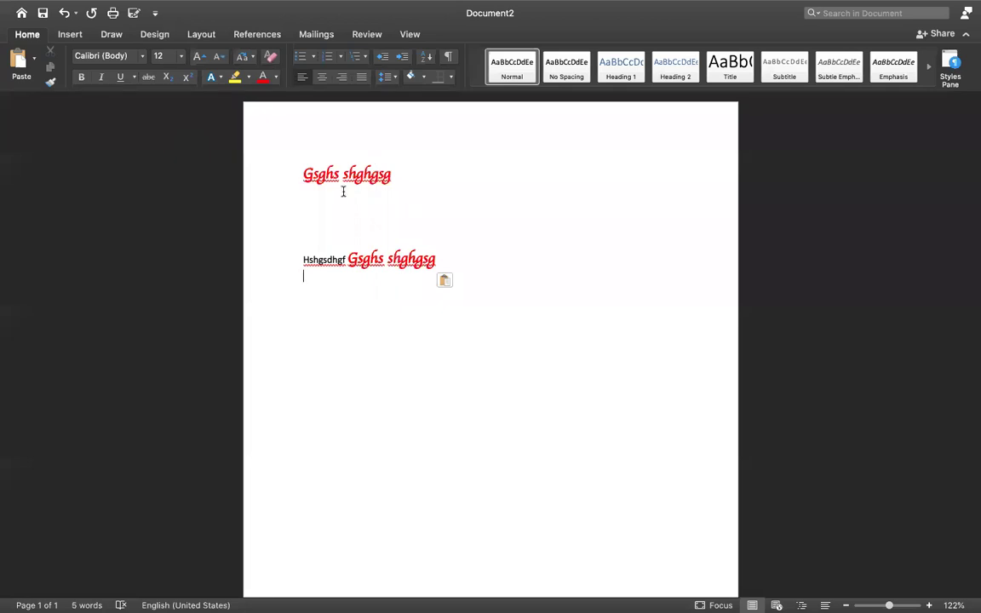
click(435, 258)
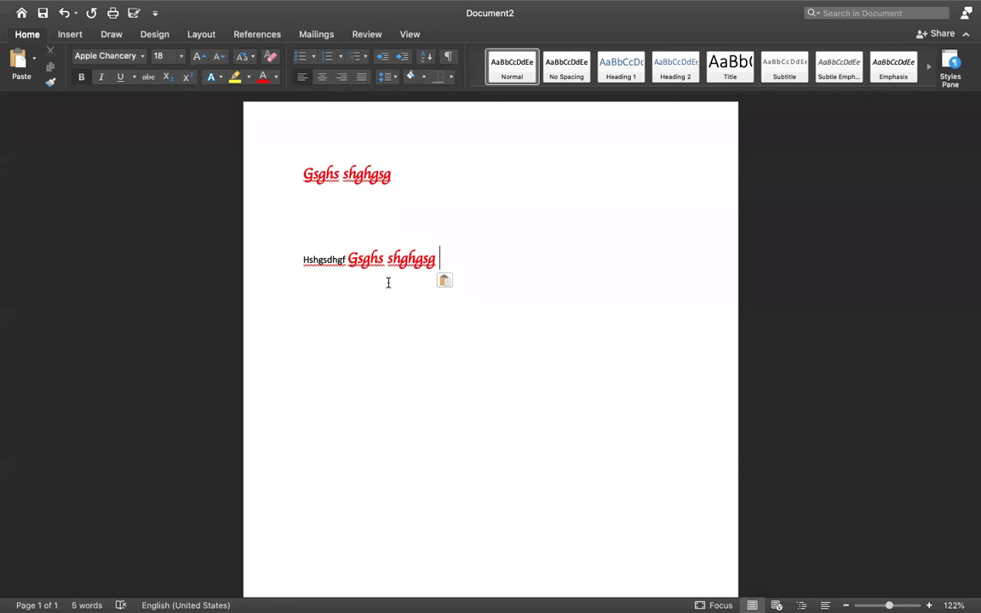
key(super+z)
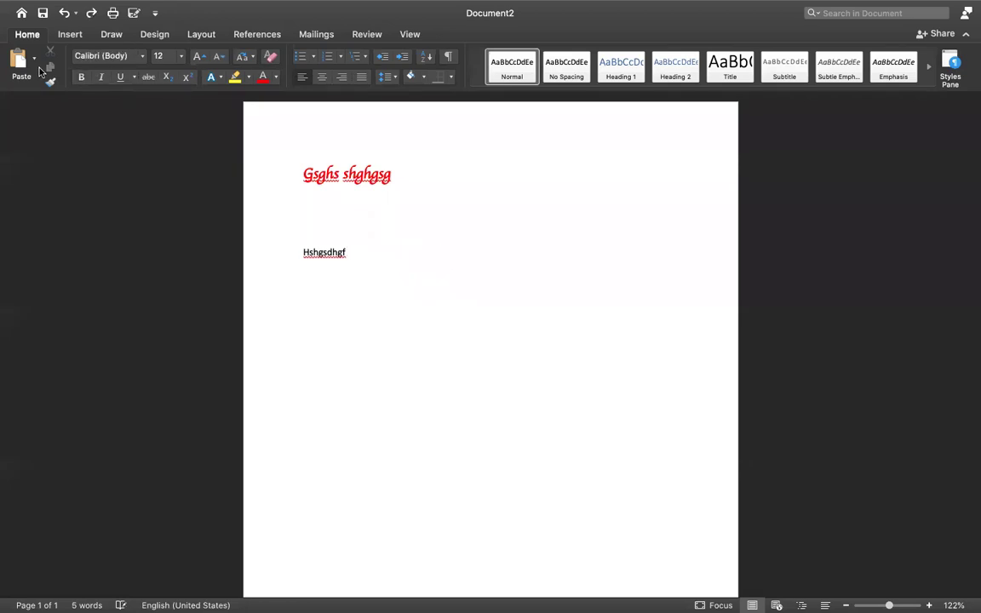
Paste the heading with Match Formatting, then undo it
click(36, 59)
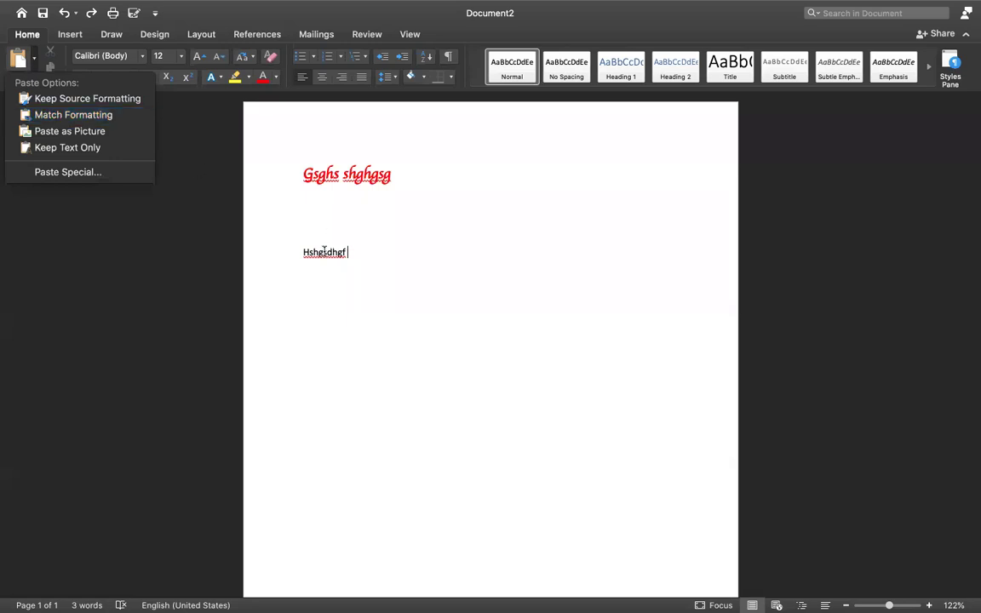
click(87, 118)
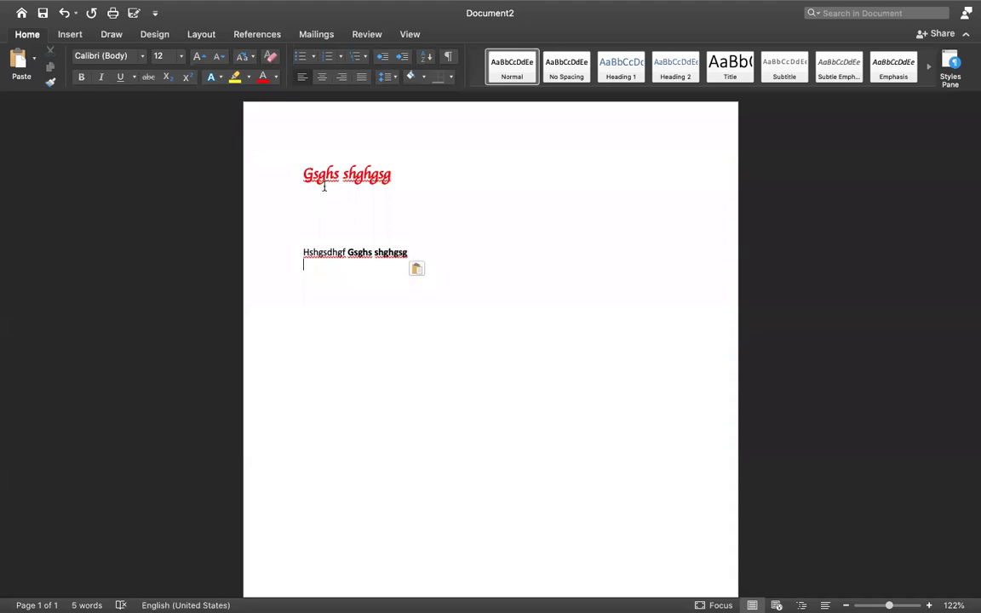
key(super+z)
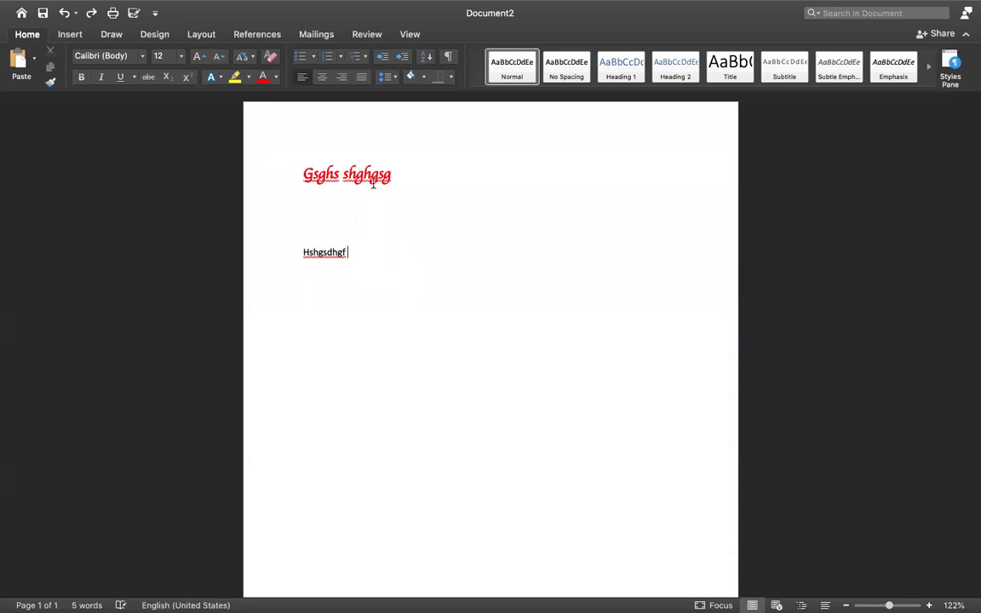
Paste the heading as a picture, then select and delete the picture
click(34, 57)
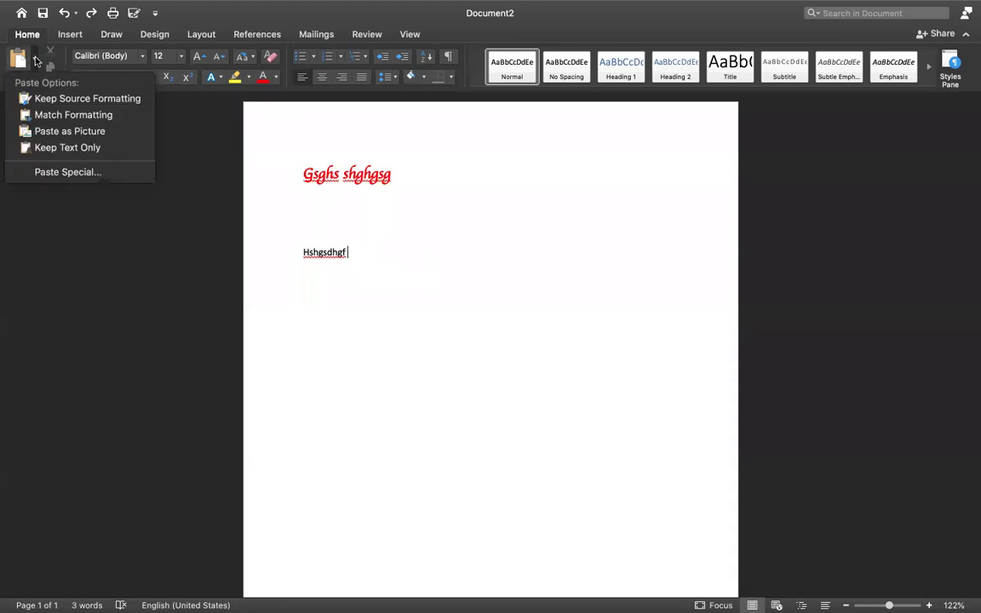
click(59, 131)
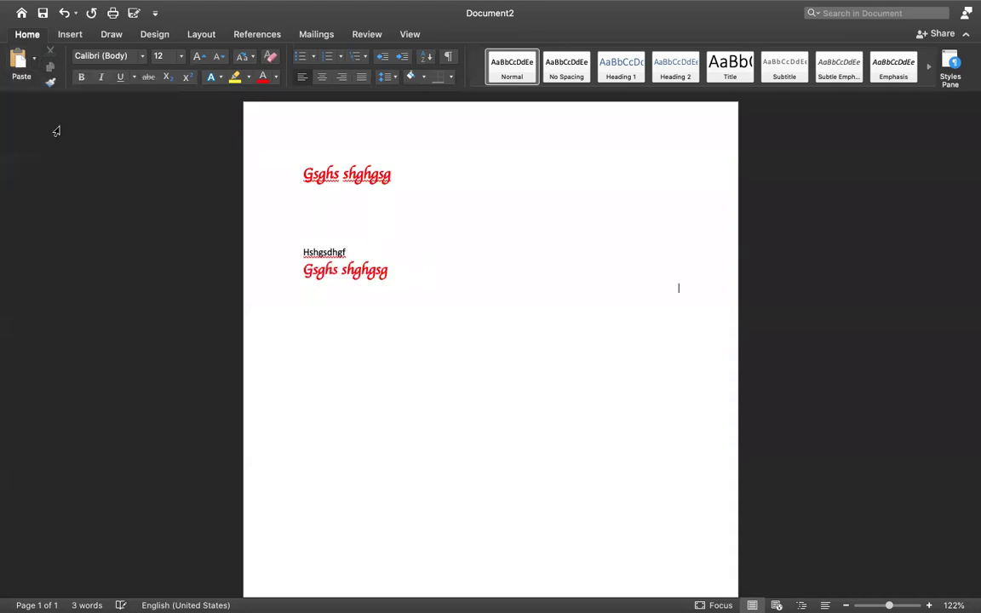
click(353, 273)
drag(385, 281, 379, 319)
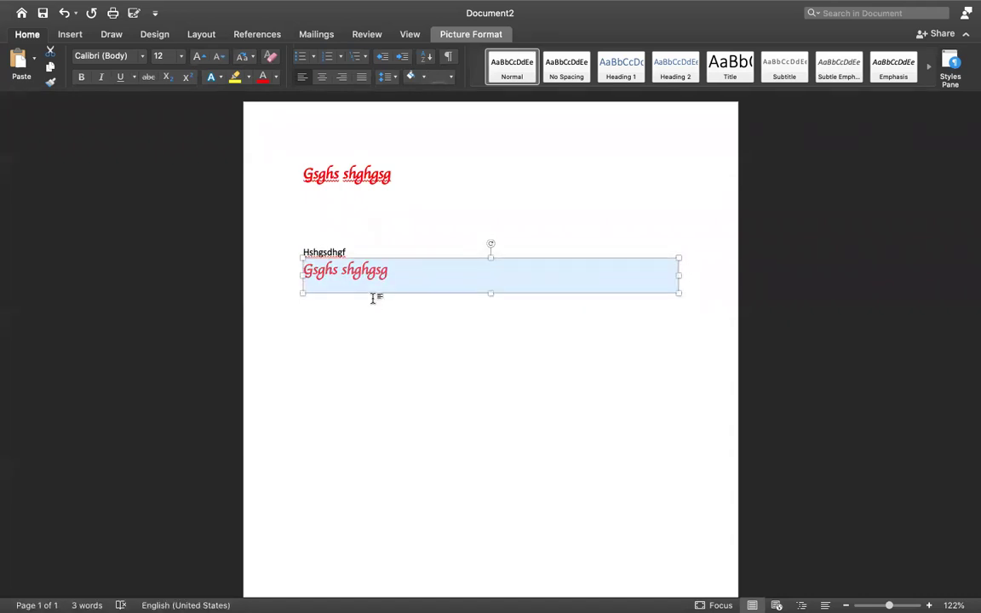
key(BackSpace)
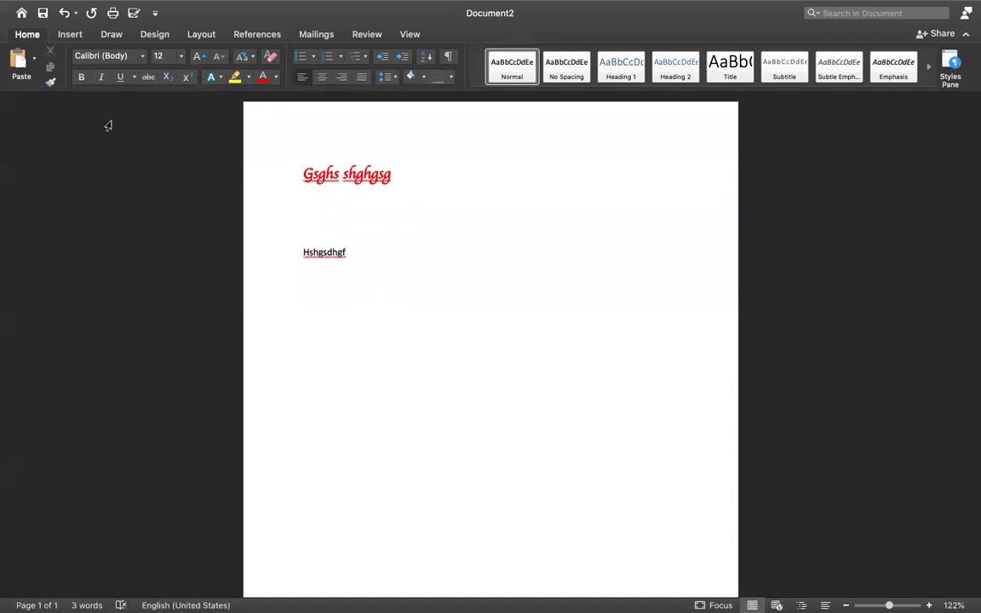
Paste the heading as Keep Text Only after 'Hshgsdhgf'
click(35, 60)
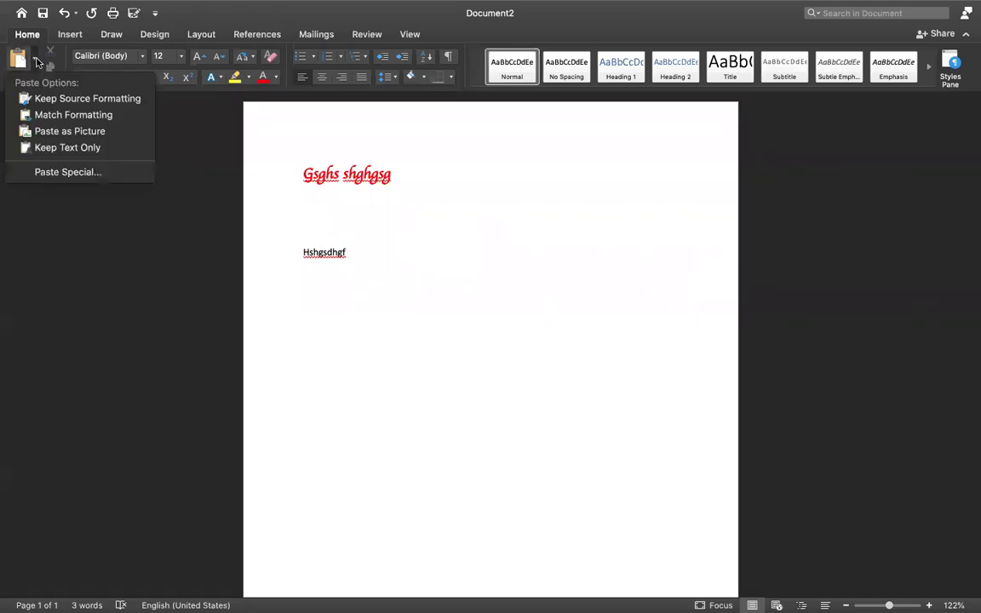
click(63, 152)
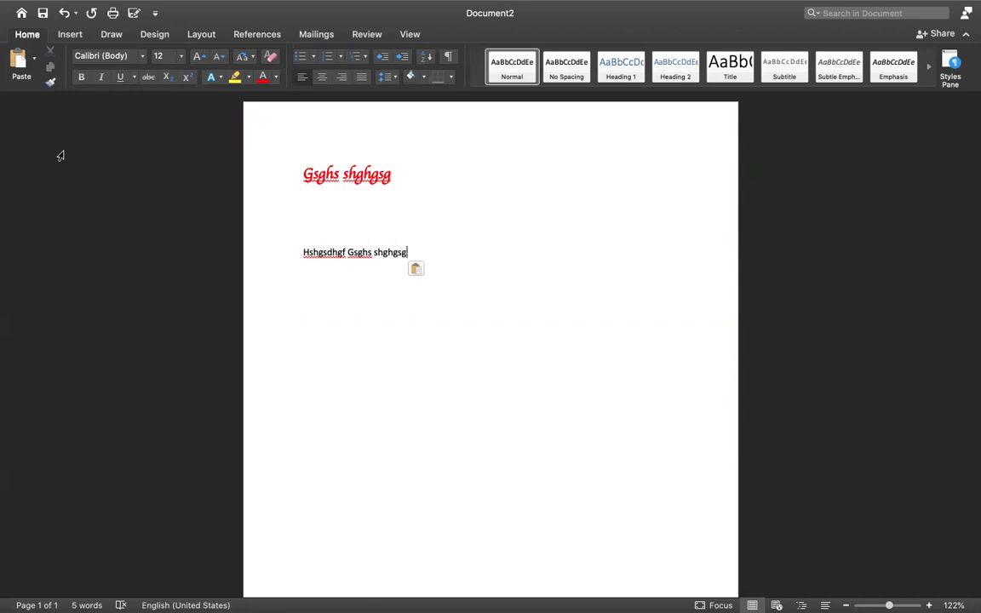
click(34, 60)
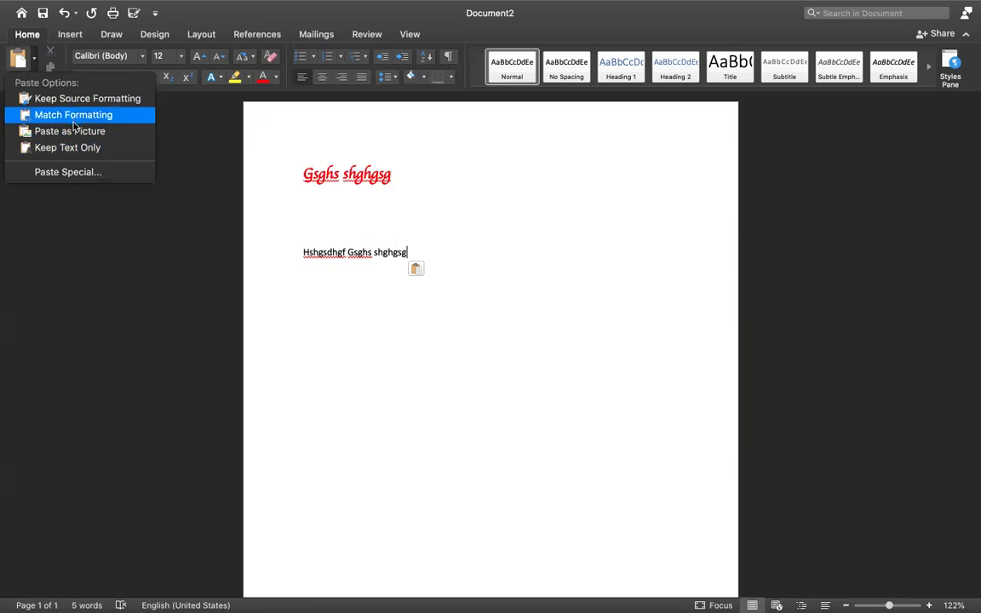
click(113, 257)
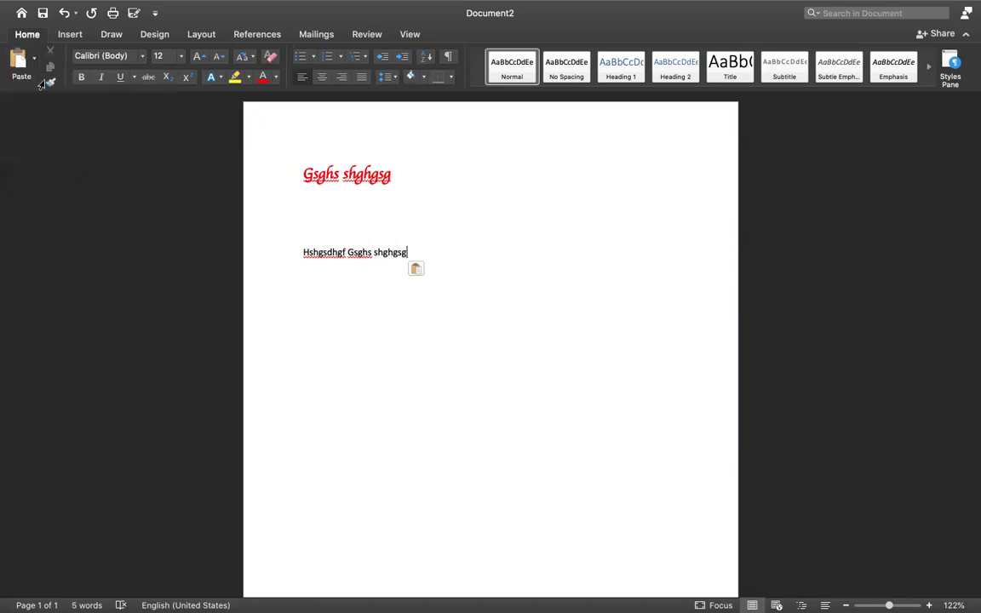
Select 'Hshgsdhgf Gsghs shghgsg' and toggle bold on and back off
click(85, 174)
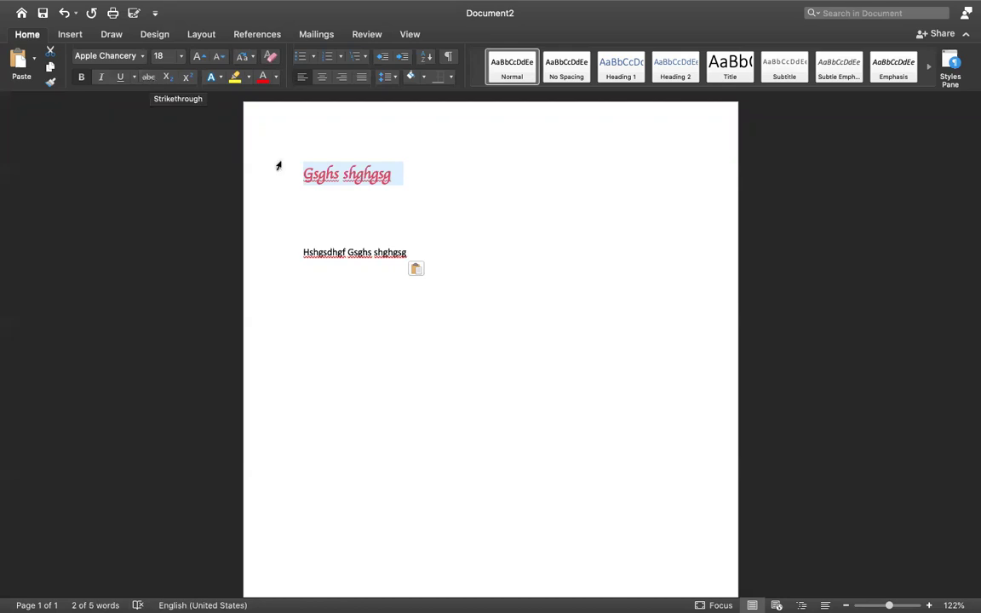
click(344, 254)
drag(397, 255, 313, 266)
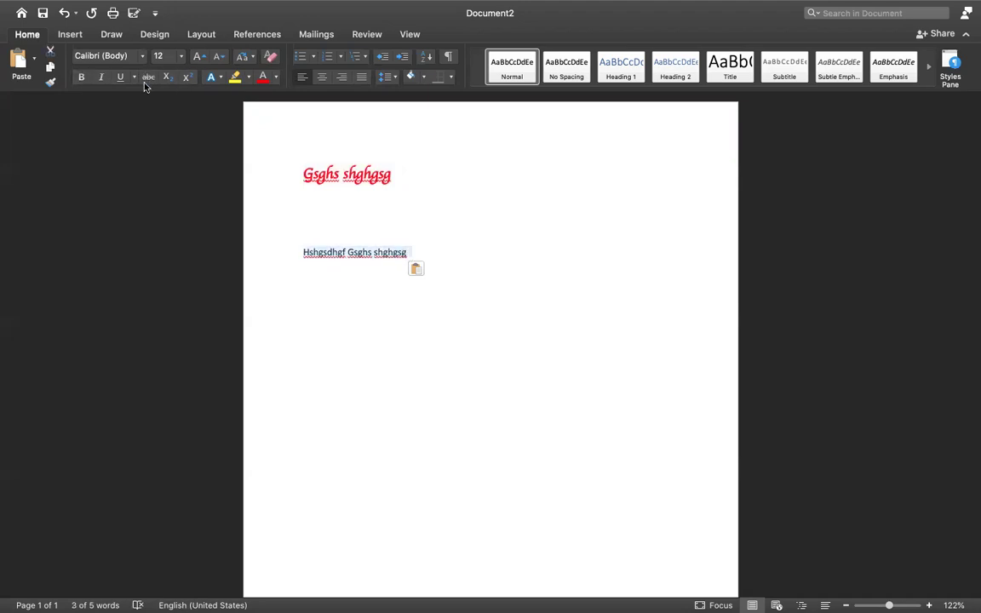
click(83, 77)
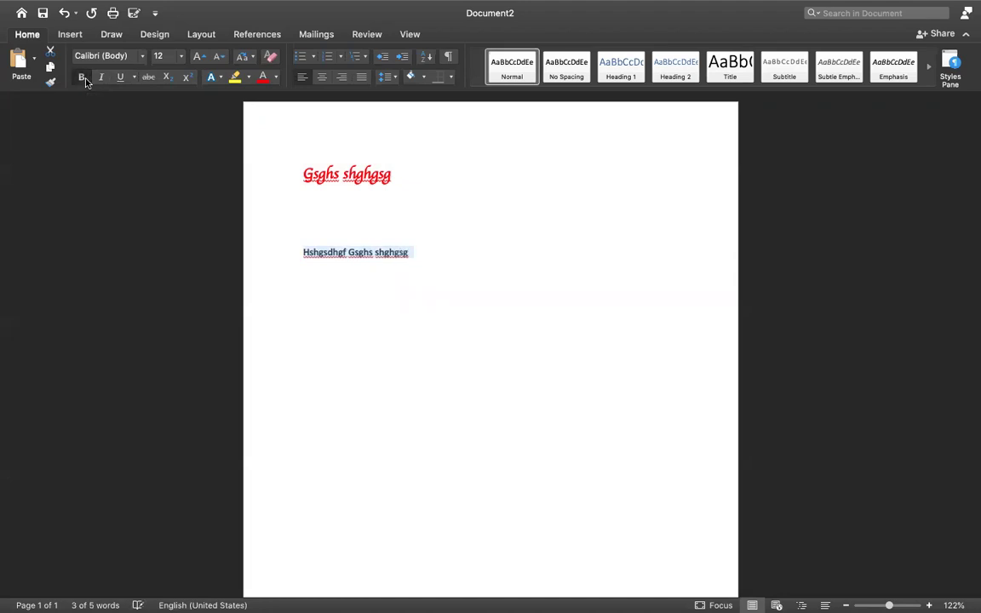
click(83, 78)
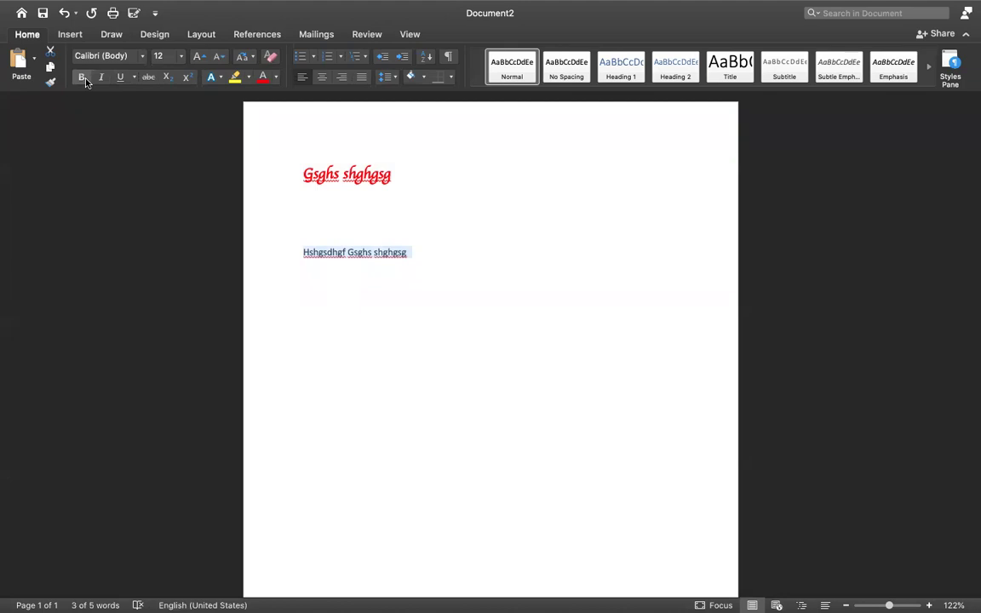
Reselect the second line and show the Change Case options
click(366, 239)
click(365, 252)
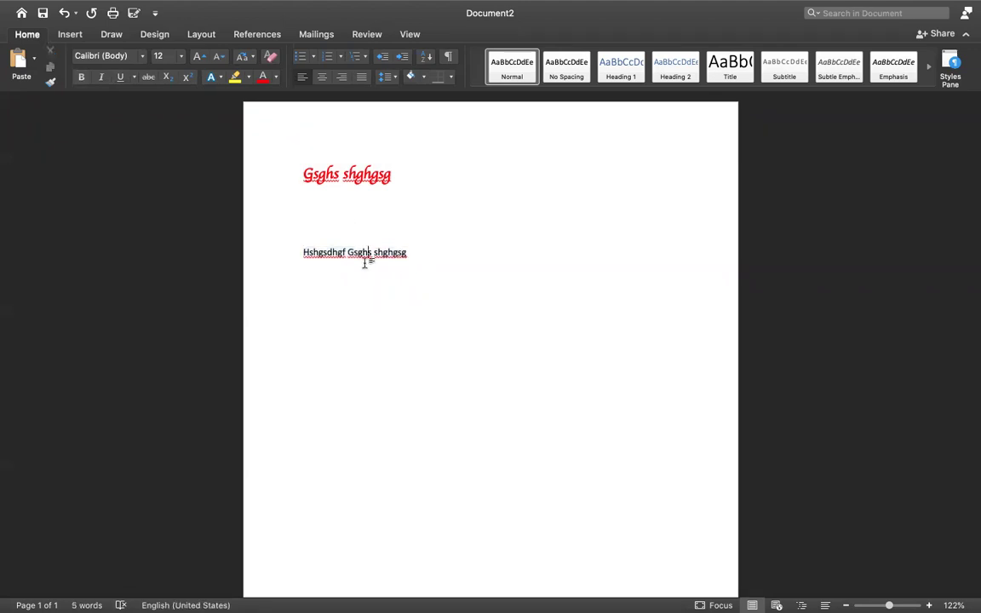
drag(415, 252, 303, 252)
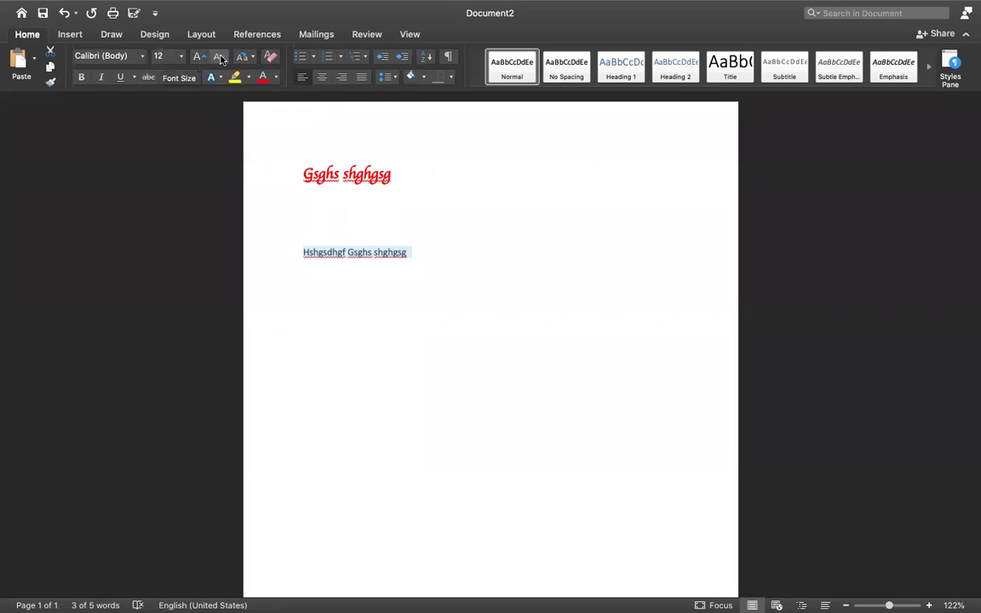
click(253, 57)
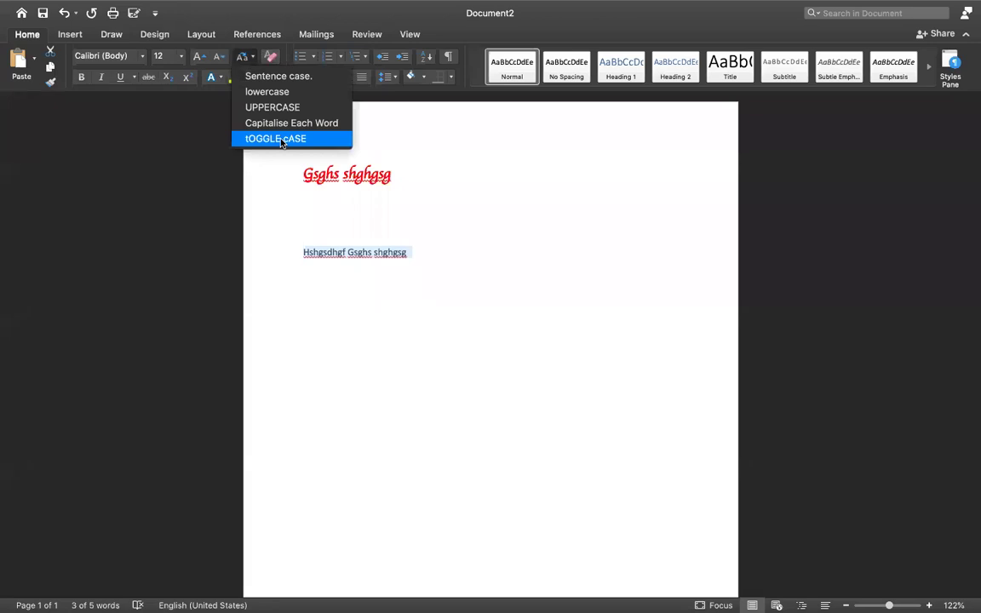
Clear all formatting from the 'Gsghs shghgsg' heading, leaving plain Calibri 12
click(215, 113)
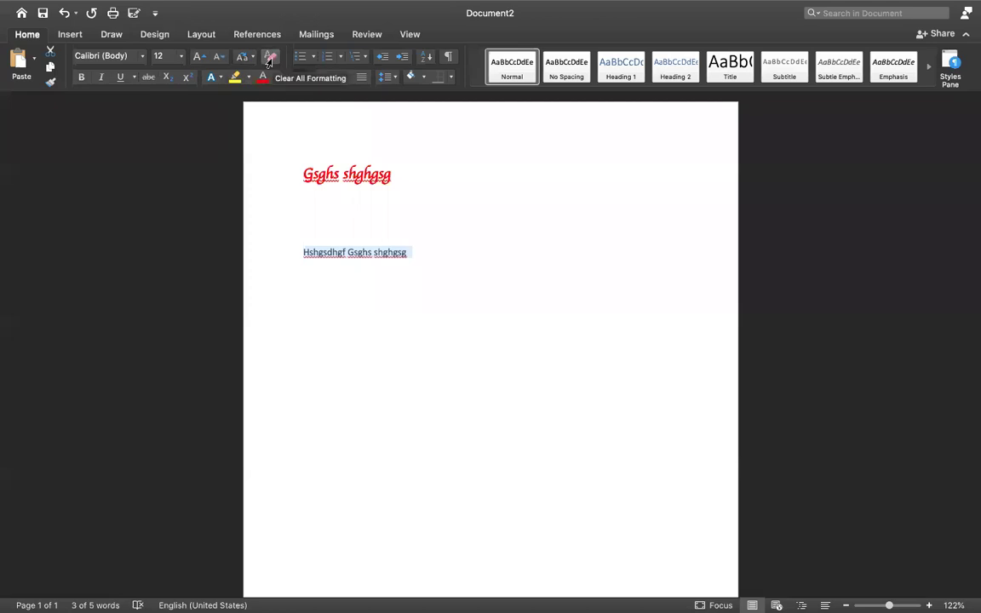
drag(397, 175, 306, 175)
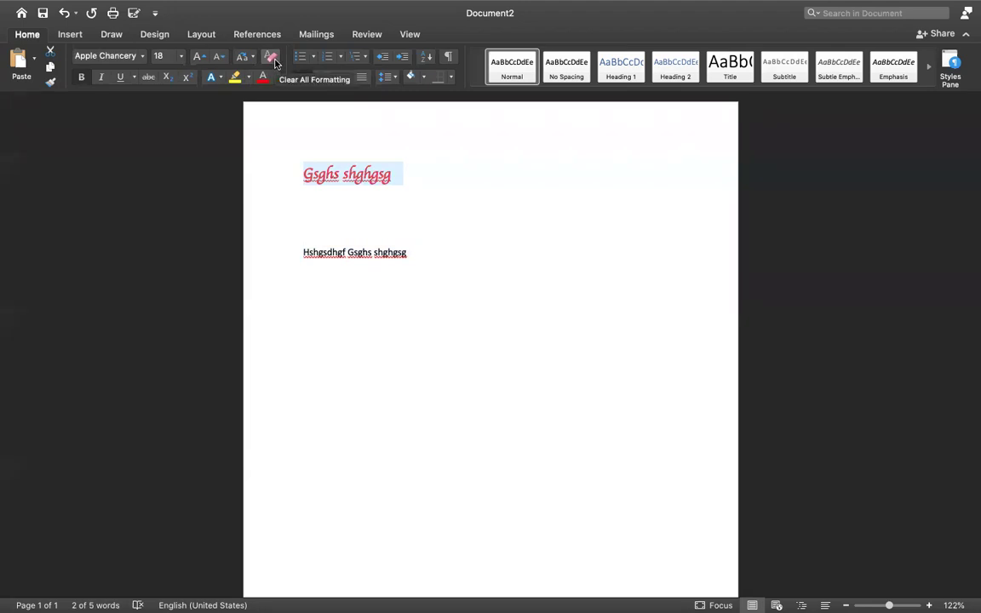
click(274, 64)
click(360, 169)
click(277, 166)
click(319, 125)
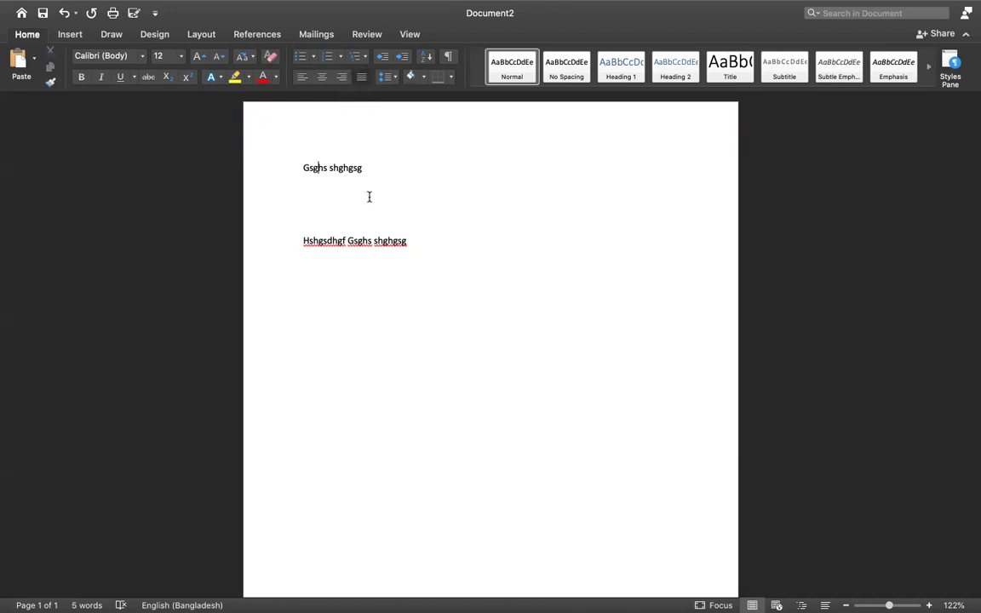
Left-align the top paragraph and extend it with filler text to four lines
text(hsaghd ahshdj shdj sjajshdja hsjdha jahjdhahhdjah jahjdhuhujahd a)
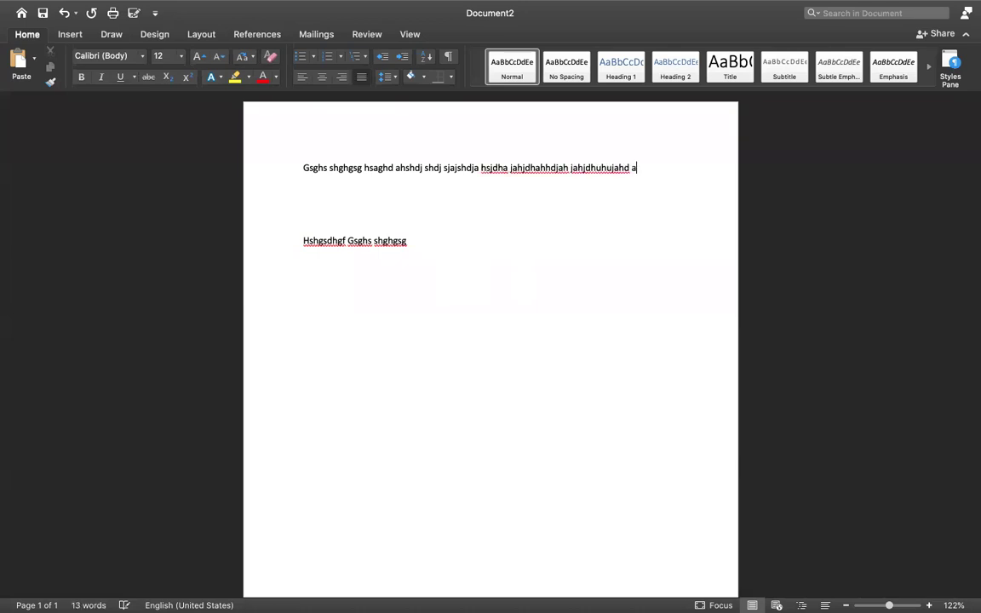
text(ahd)
text(dhhhdhduhdhhdhd ajjhad adhahdhajhdjahdhdhahdhadhjdhj)
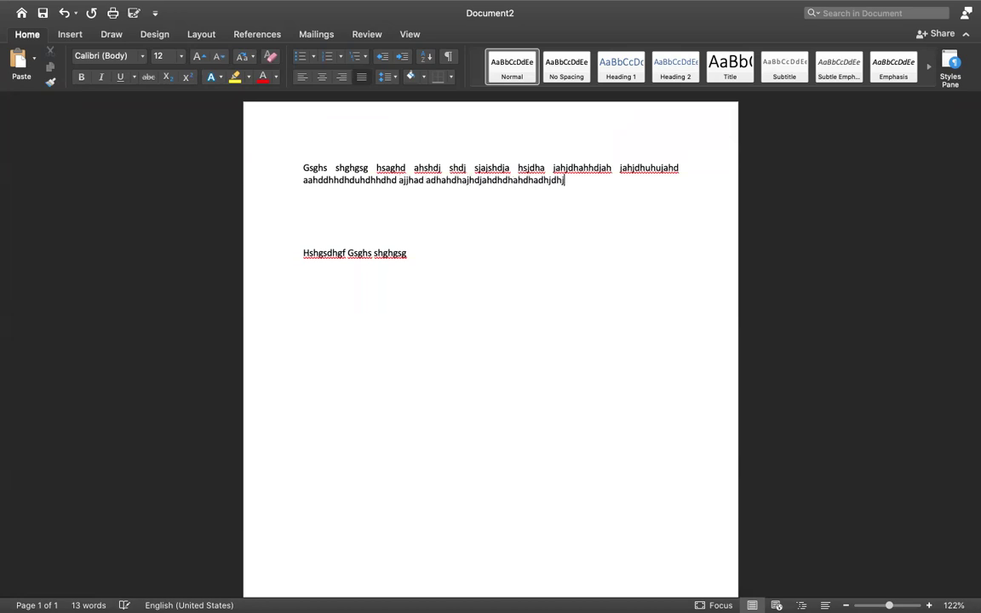
key(super+l)
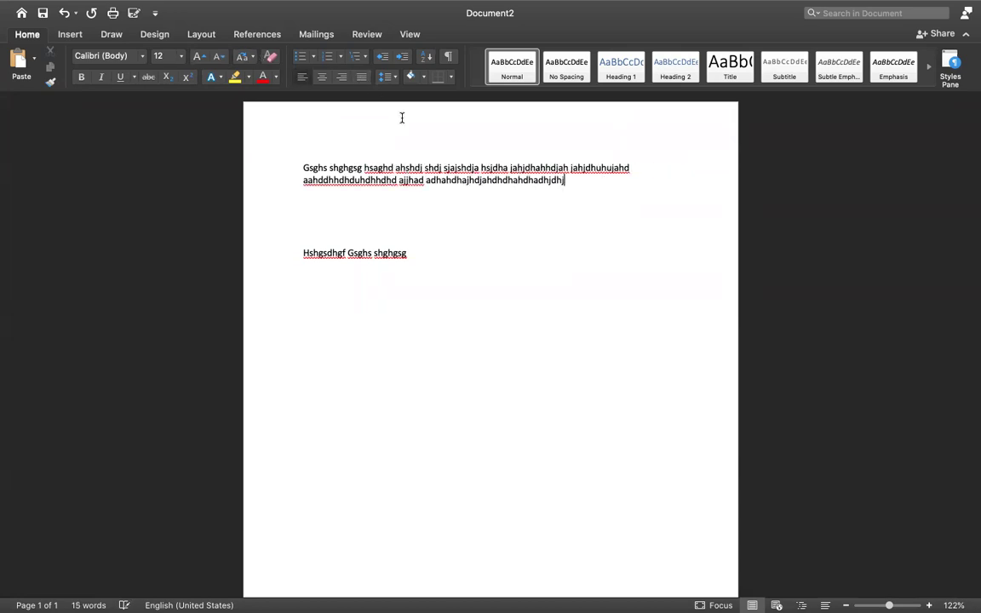
text( jashjda s jahddhhdhdhd )
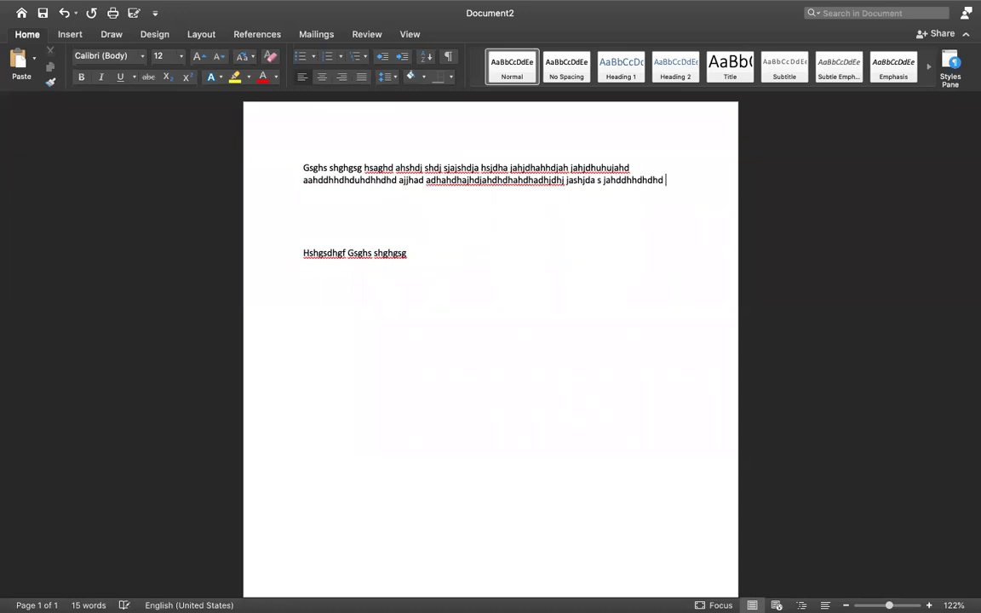
text(jdhdhjdjhajhdjahdjhajhdhjahjdhjahajh jajh jahdjhajdhjhajhdja ajh jdhjahdjhahdh)
text(d dh)
text(hdhdhddhdd)
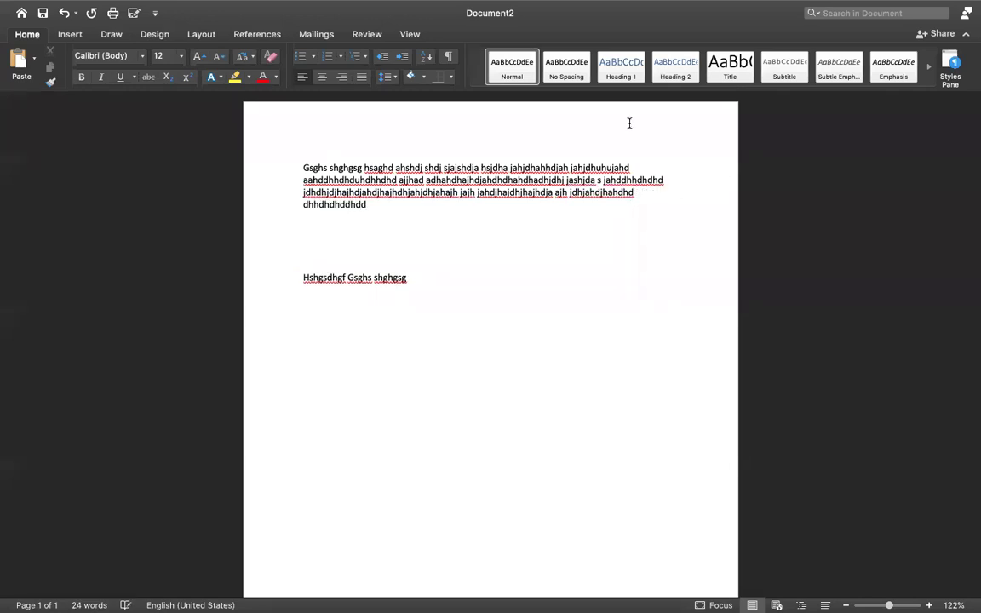
drag(428, 279, 307, 278)
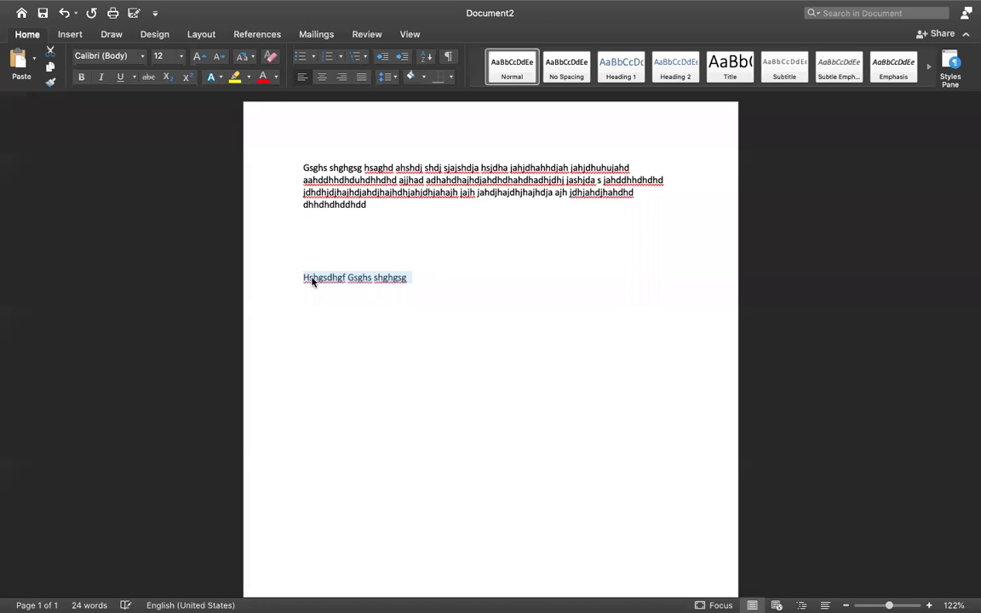
Delete the 'Hshgsdhgf Gsghs shghgsg' line and justify the paragraph after trying right and centre
key(BackSpace)
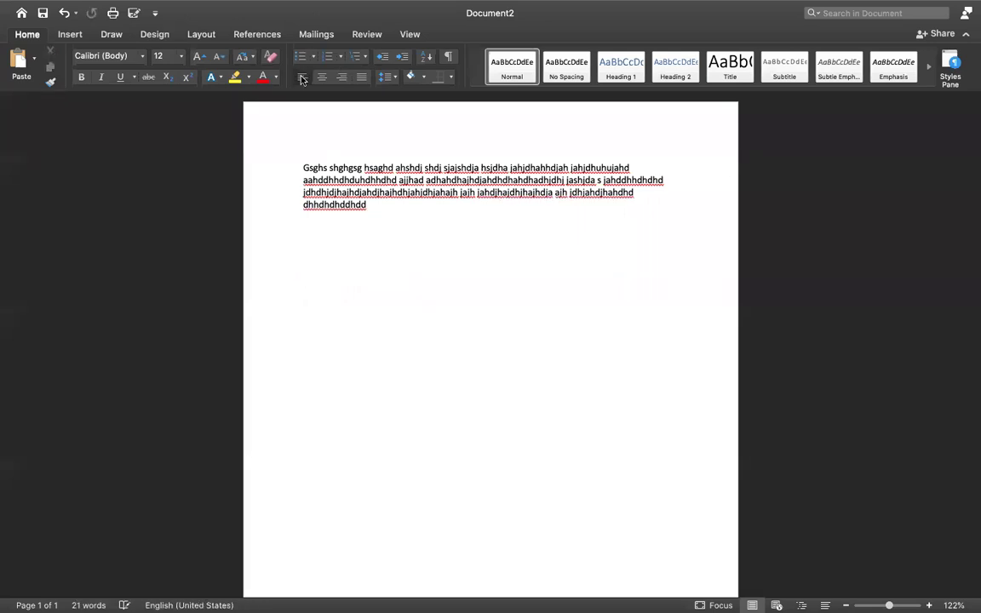
drag(371, 206, 304, 166)
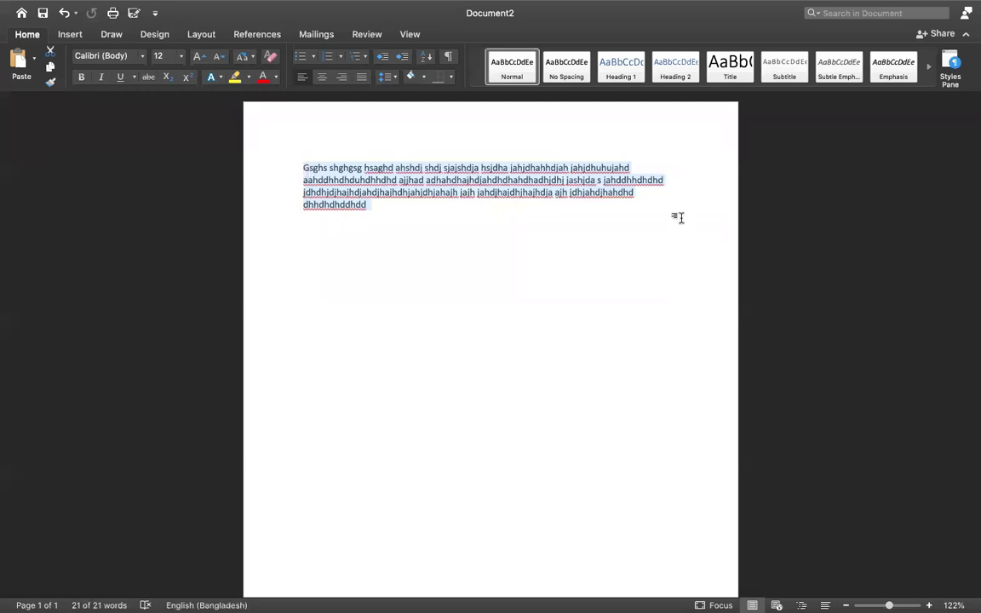
click(343, 78)
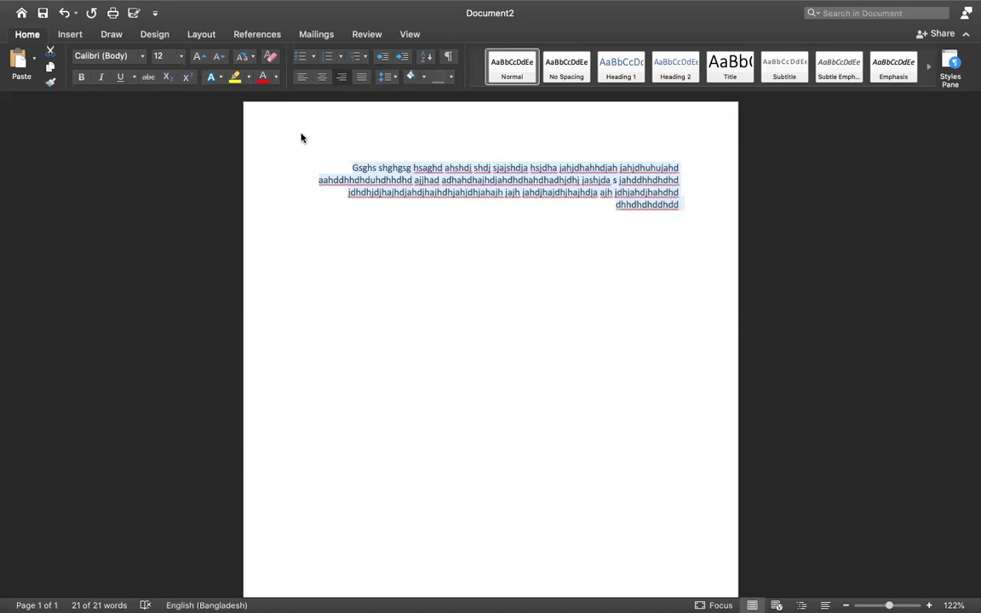
click(321, 77)
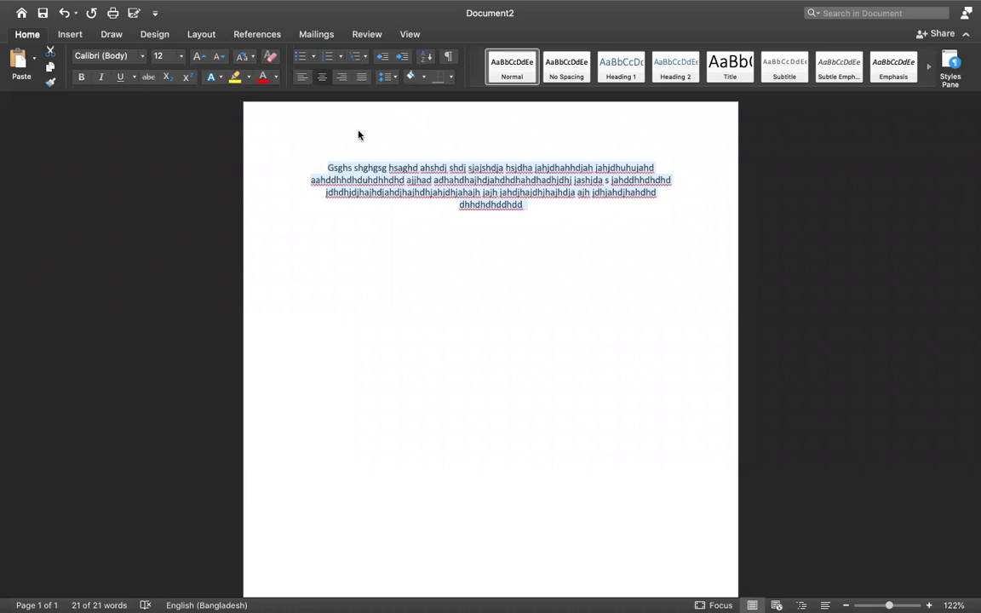
click(361, 77)
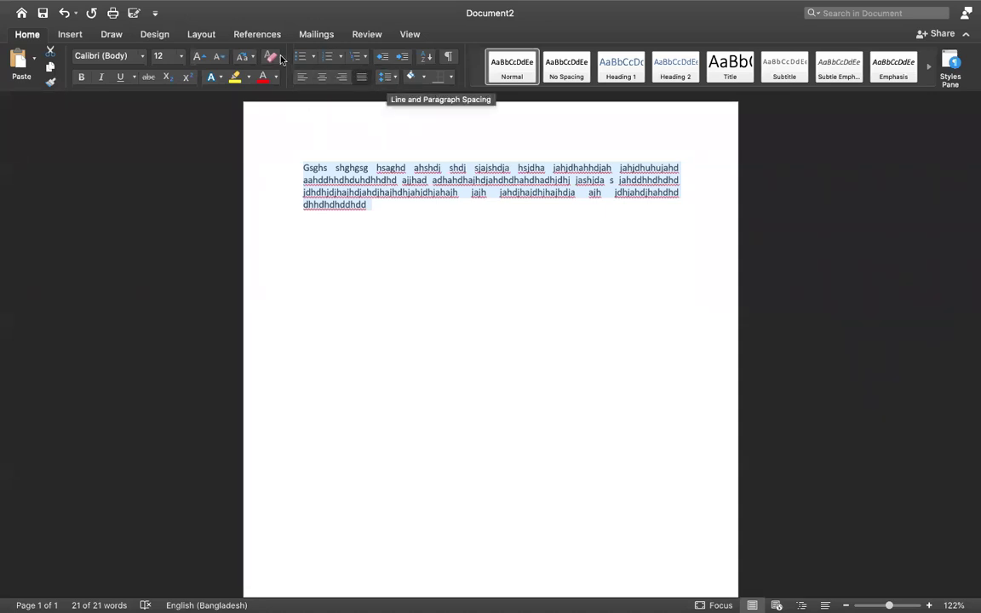
Add a line 'hajsdja' and items 'sdhahdjagd', 'adhdg'adhbhagd', 'ajdhjahdd' below the paragraph
click(312, 58)
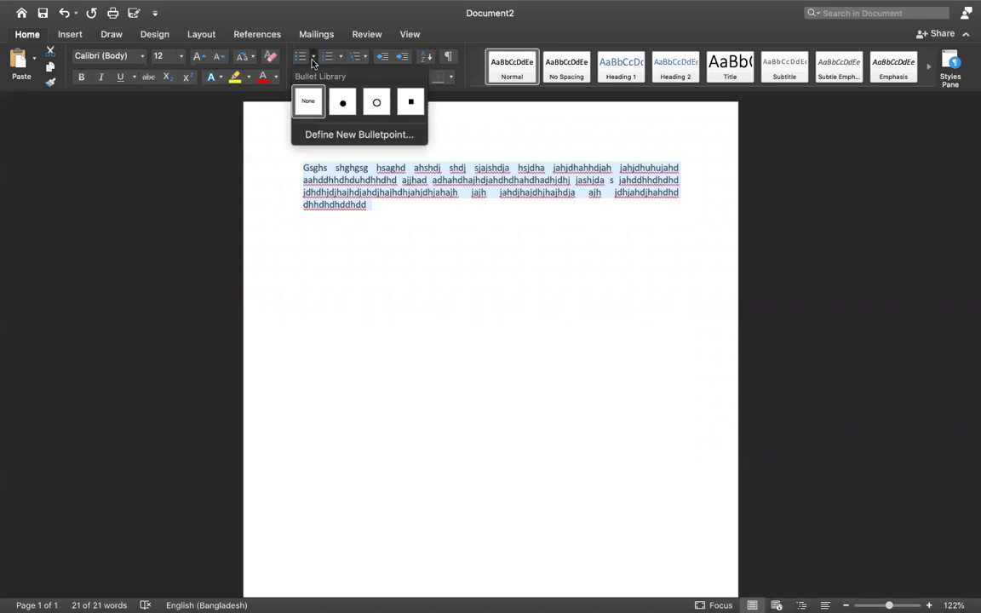
click(339, 224)
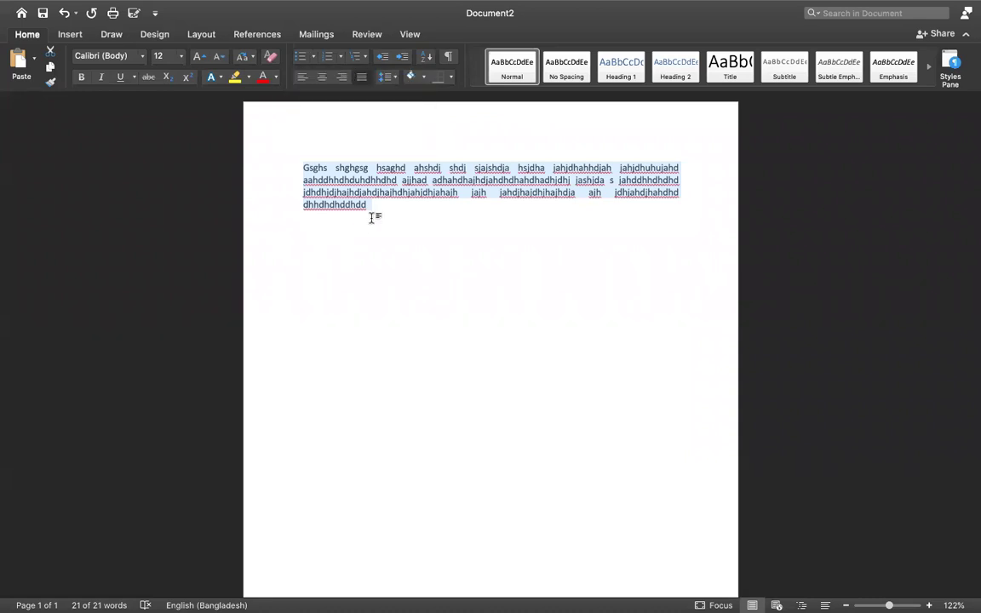
click(372, 217)
key(Return)
text(hajsdja)
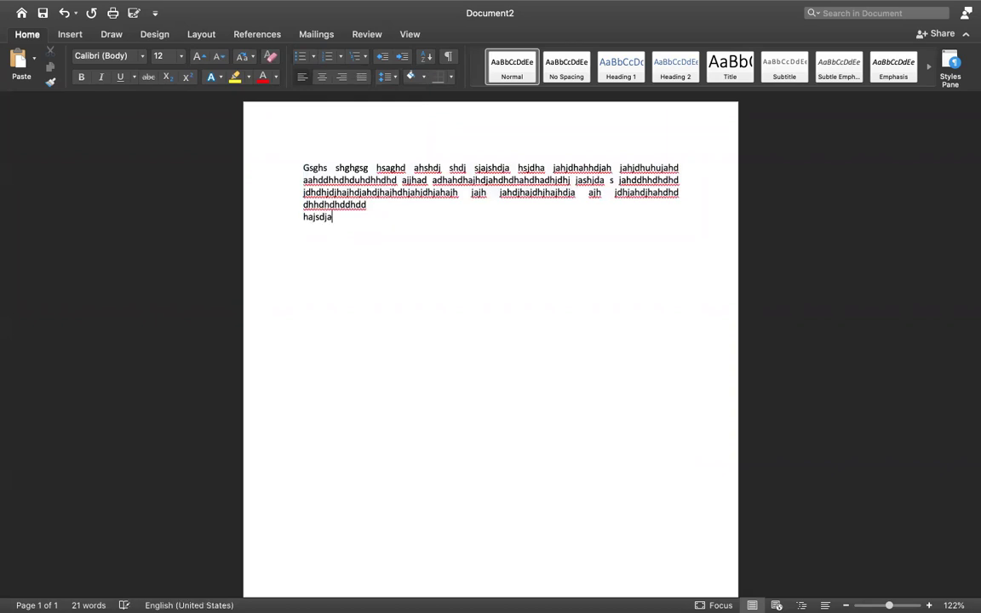
key(Return)
text(sdhahdjagd)
key(Return)
text(adhdg'adhbhagd)
key(Return)
text(ajdhjahdd)
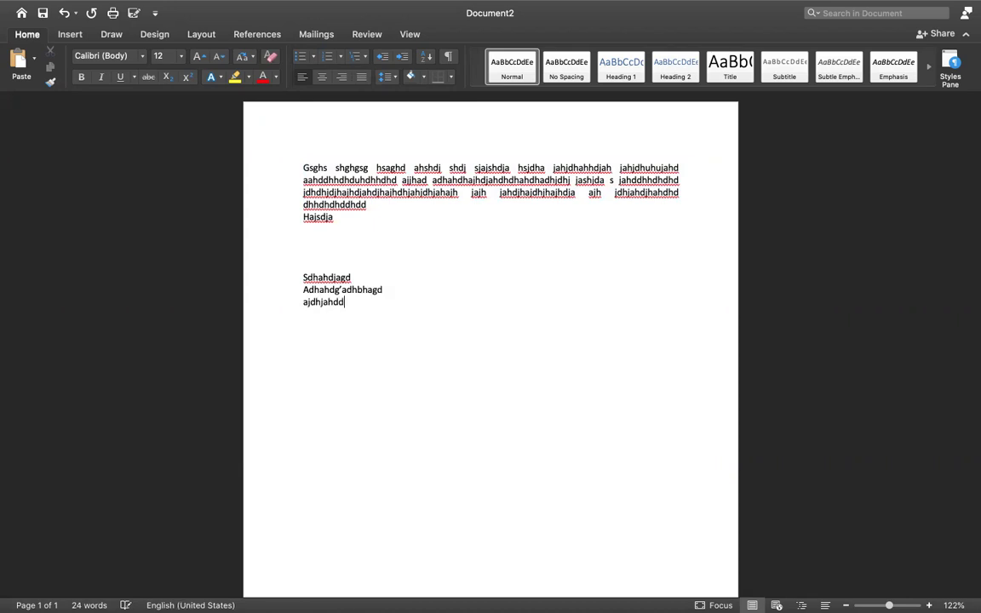
Bullet the three items, first with round bullets, then square bullets
drag(298, 302, 300, 281)
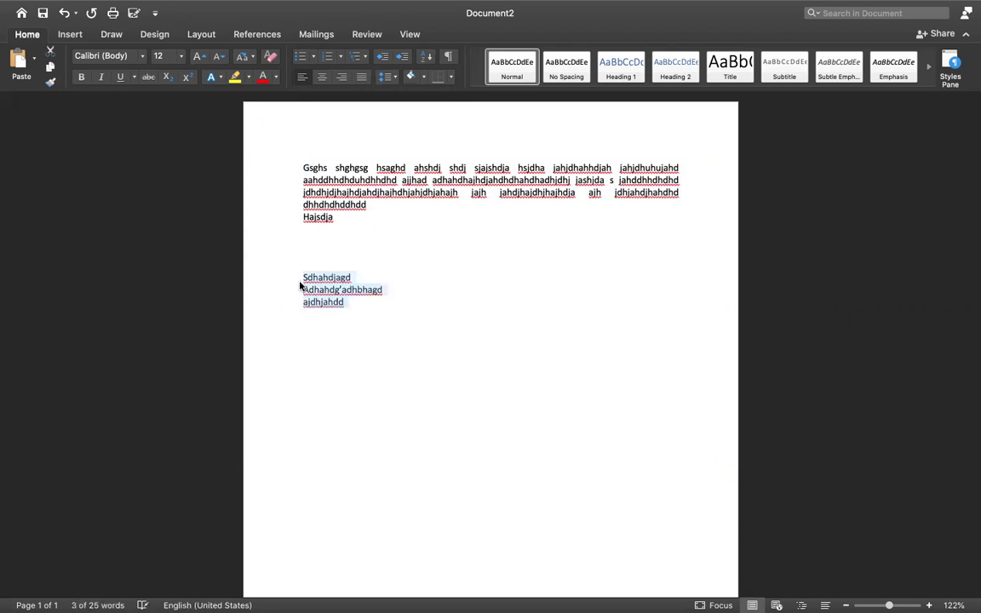
click(312, 56)
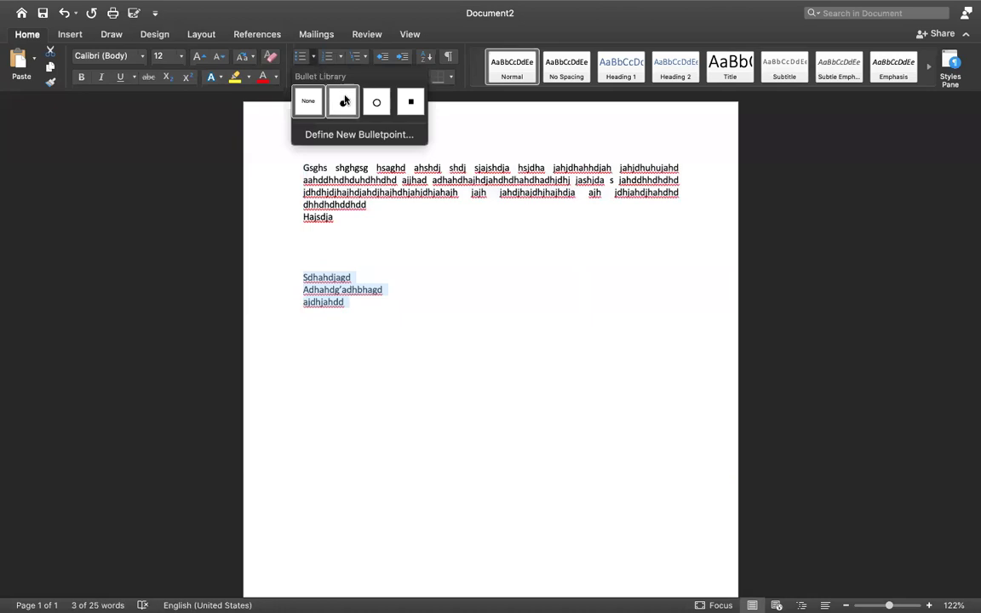
click(343, 98)
click(313, 56)
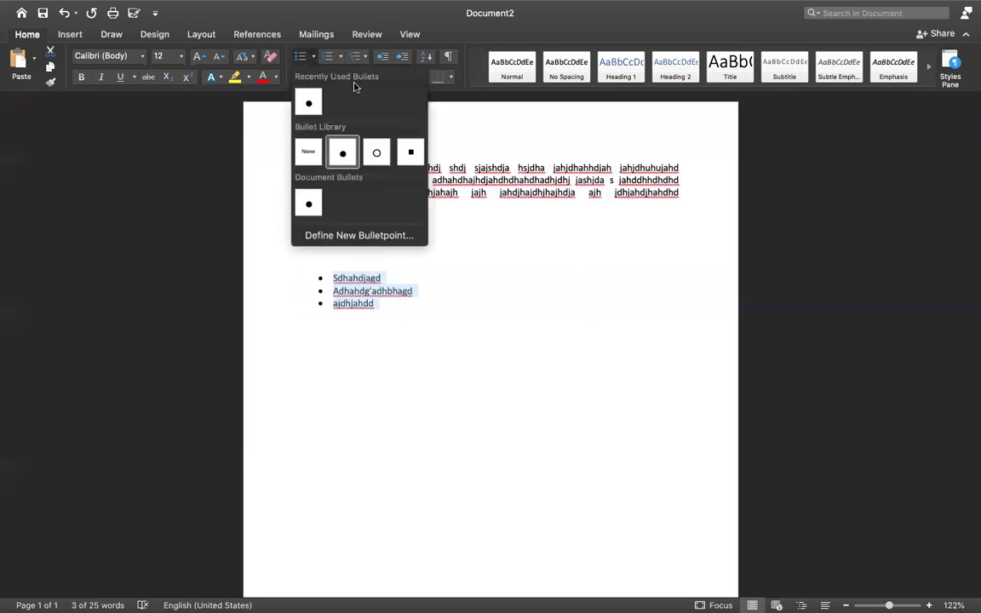
click(410, 152)
click(314, 60)
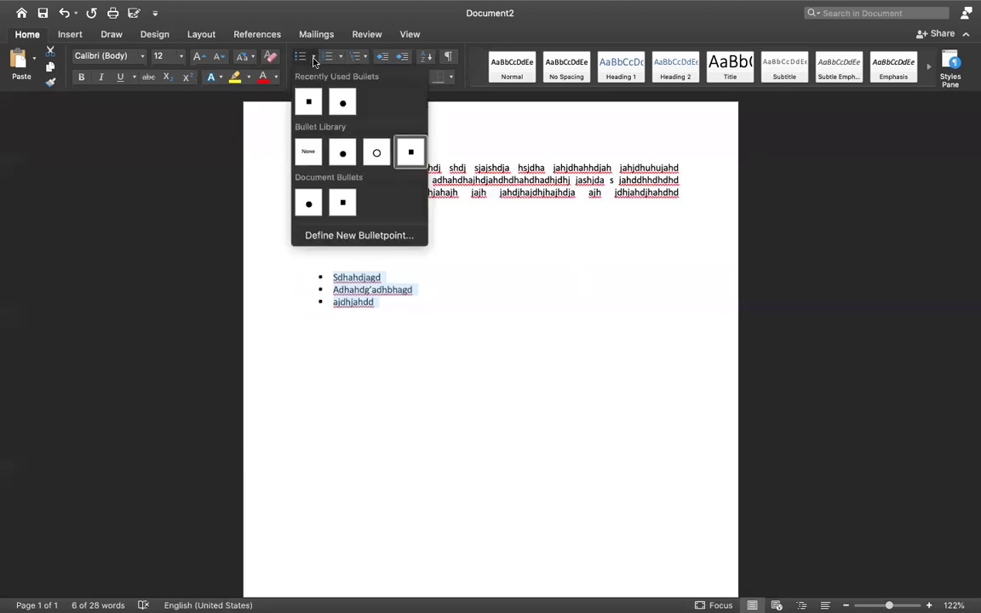
click(312, 57)
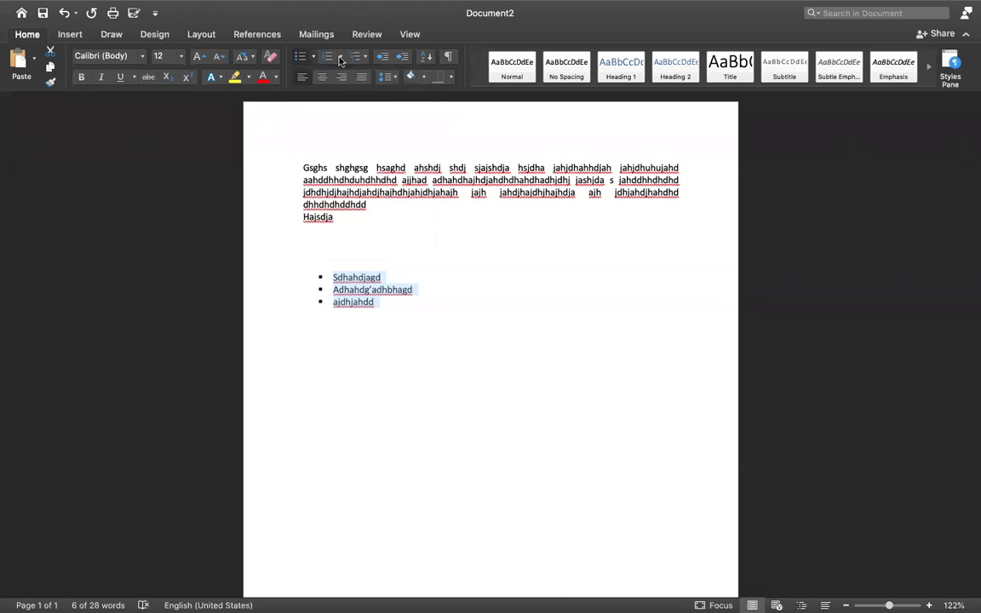
Number the list I., then 1., and finally A., B., C
click(340, 57)
click(330, 176)
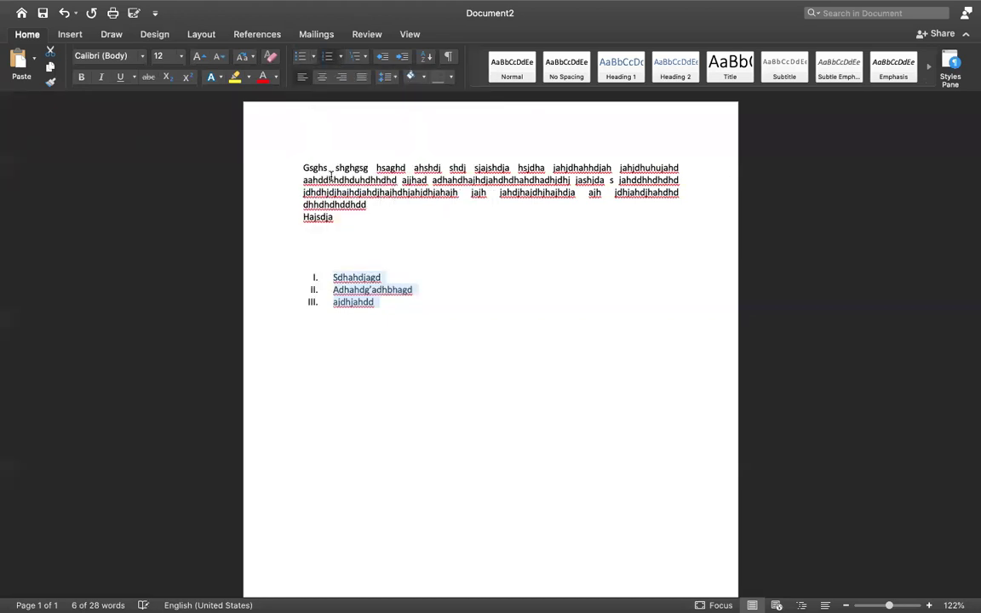
click(340, 57)
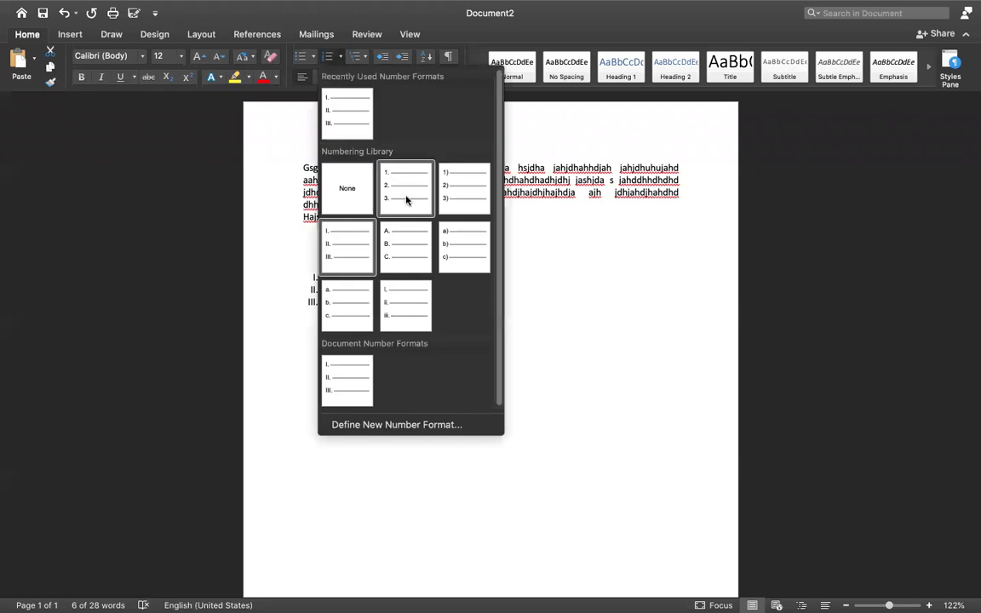
click(407, 189)
click(340, 60)
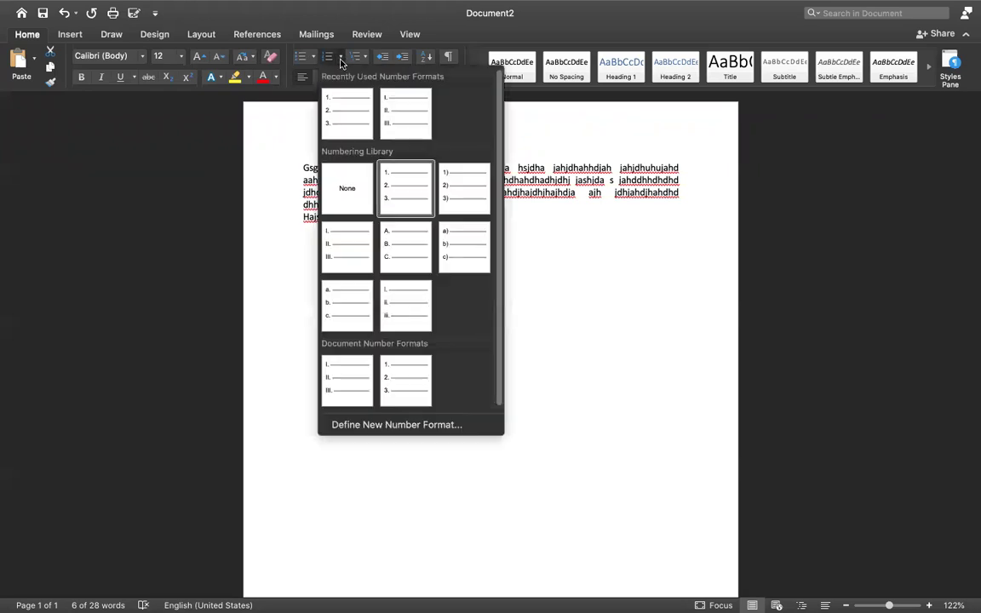
click(389, 249)
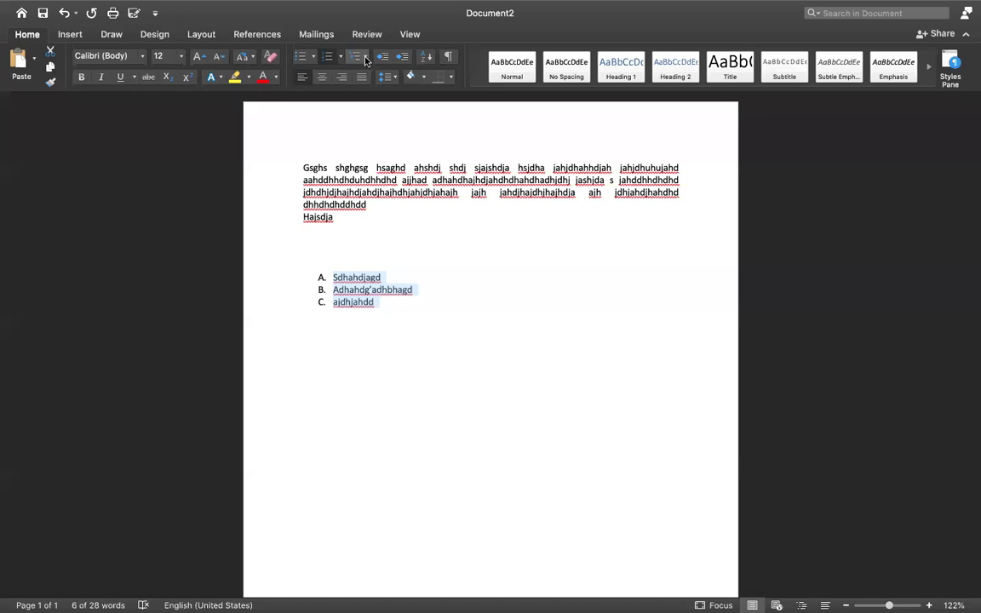
click(367, 56)
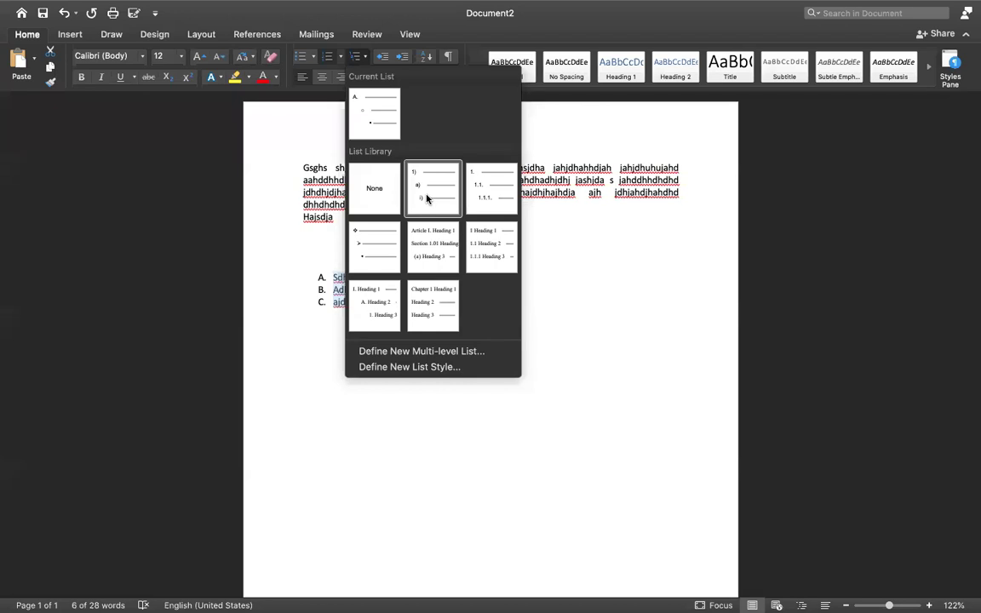
click(493, 193)
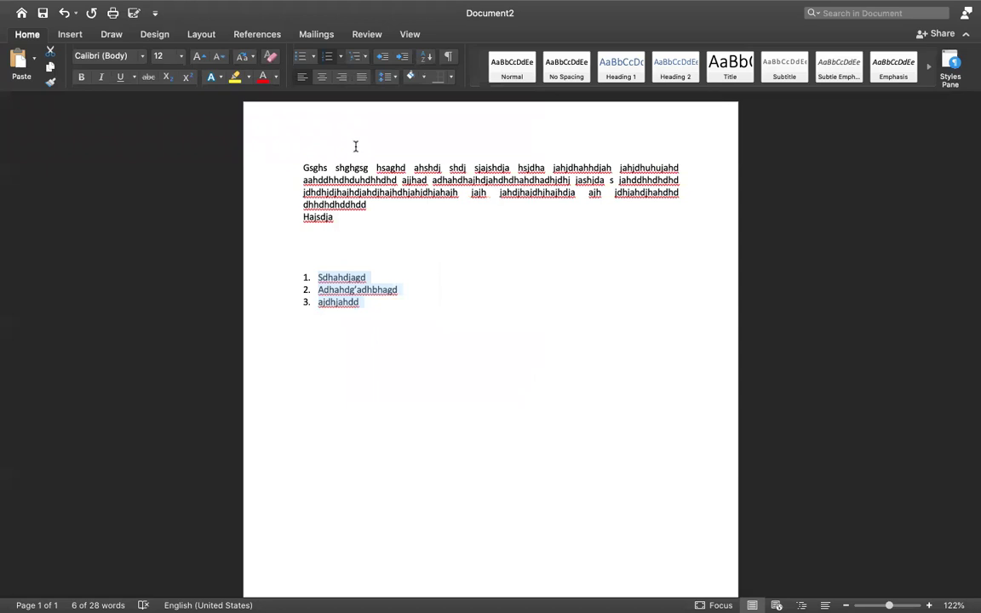
click(400, 62)
click(399, 61)
click(400, 61)
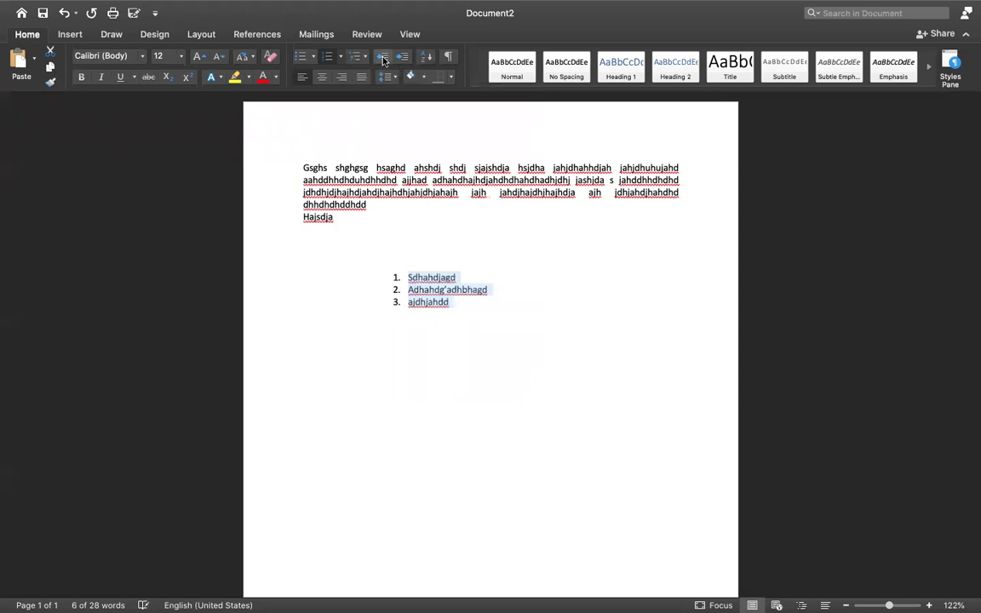
click(384, 57)
click(384, 58)
click(384, 57)
click(397, 57)
click(396, 57)
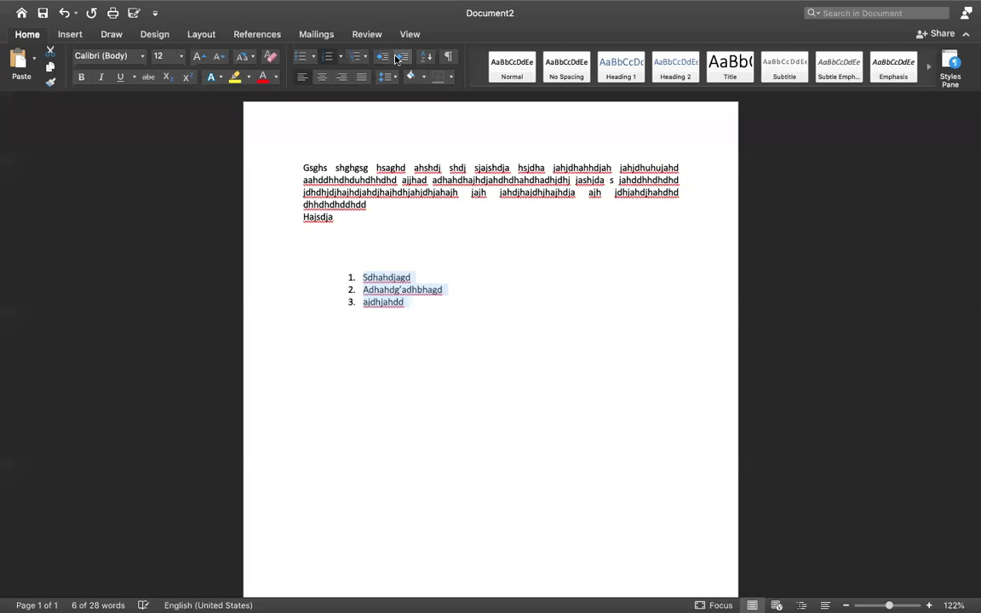
click(397, 58)
click(397, 57)
click(393, 78)
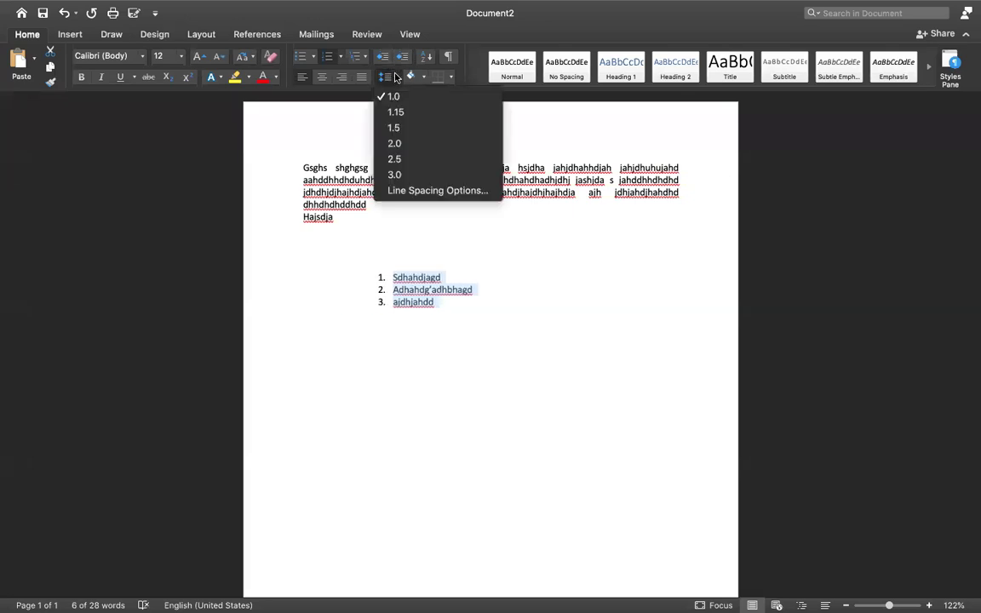
click(403, 144)
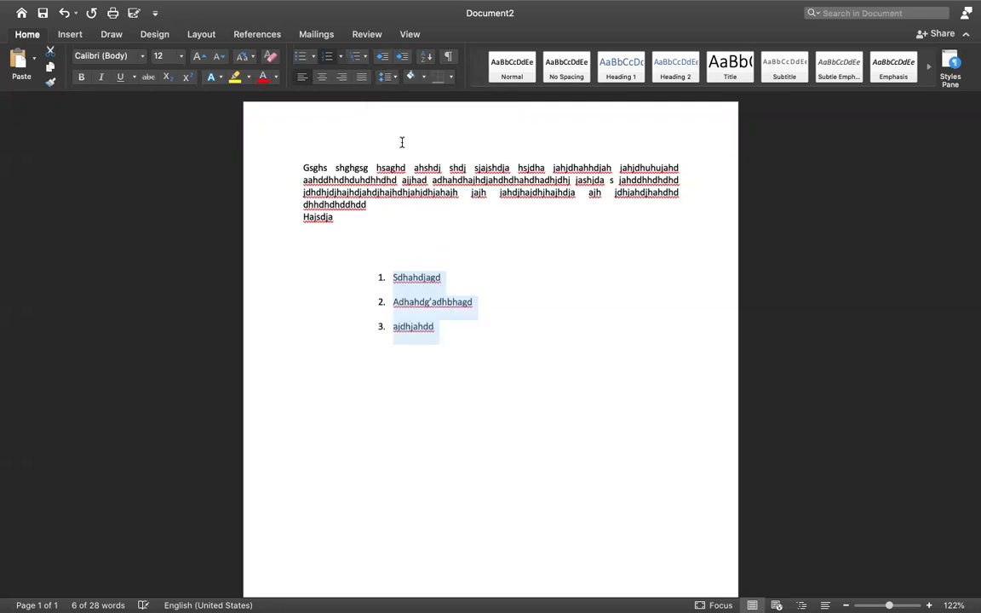
click(387, 77)
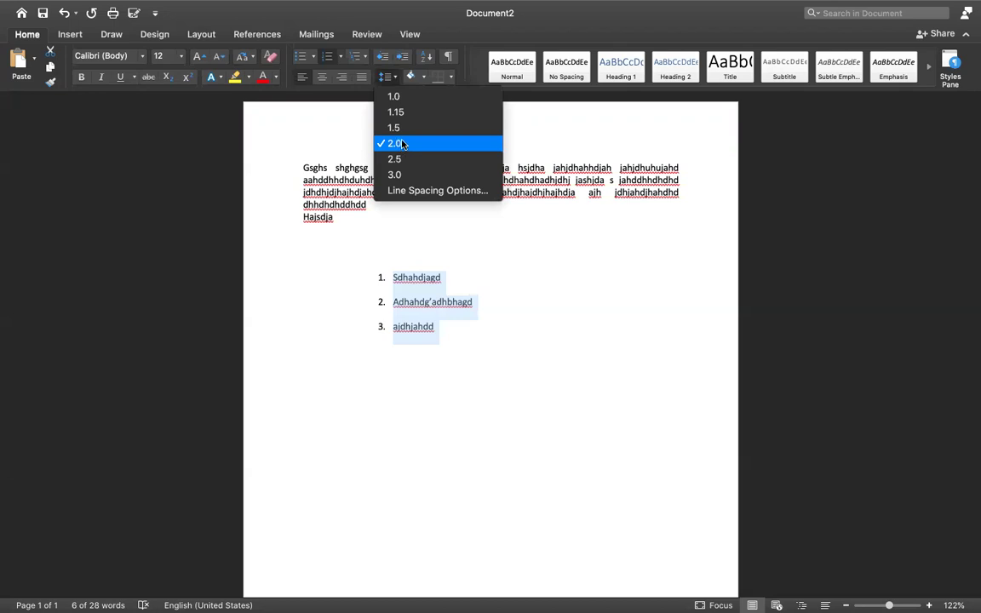
click(411, 128)
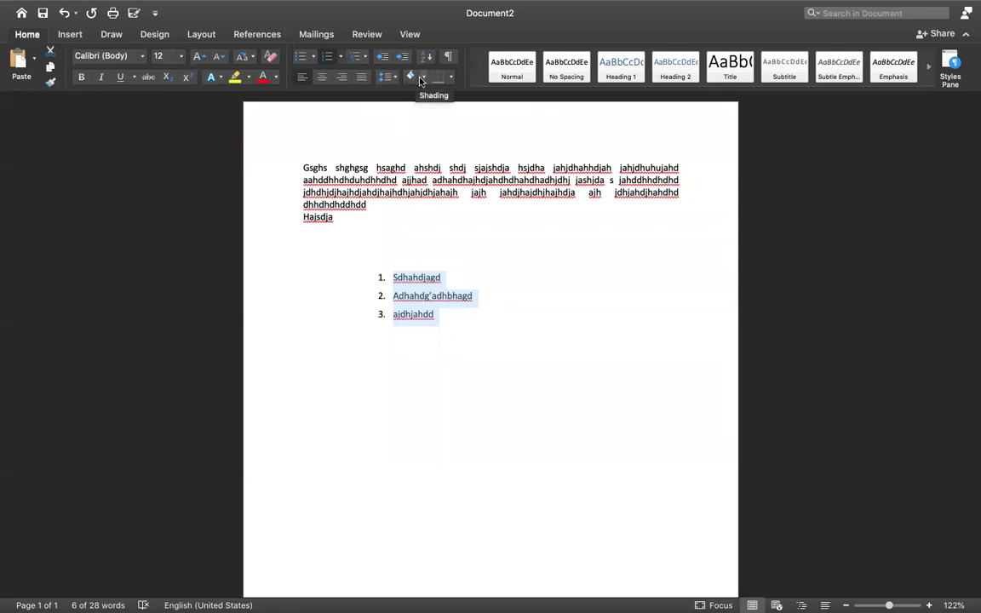
click(423, 78)
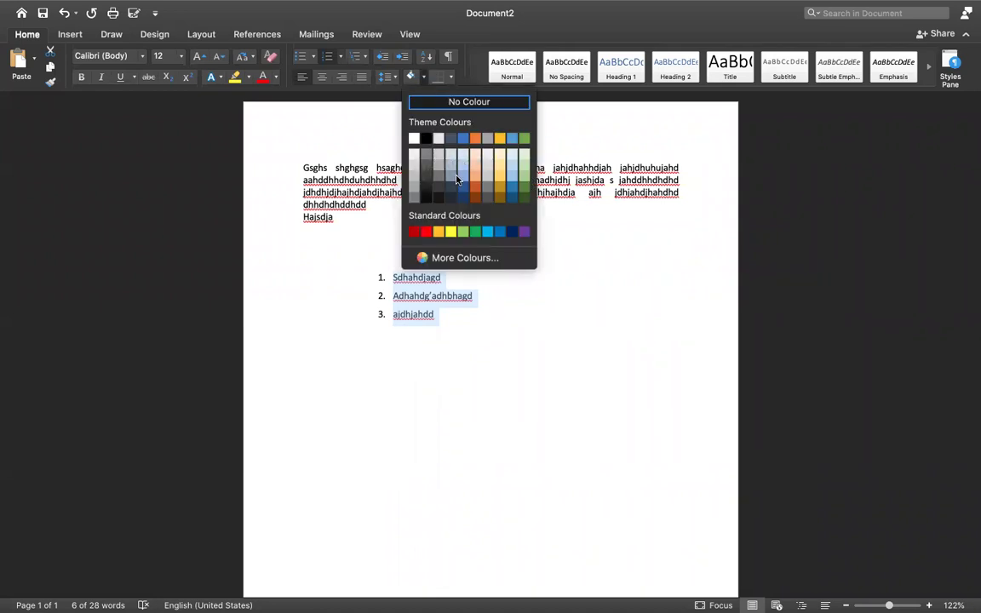
click(473, 188)
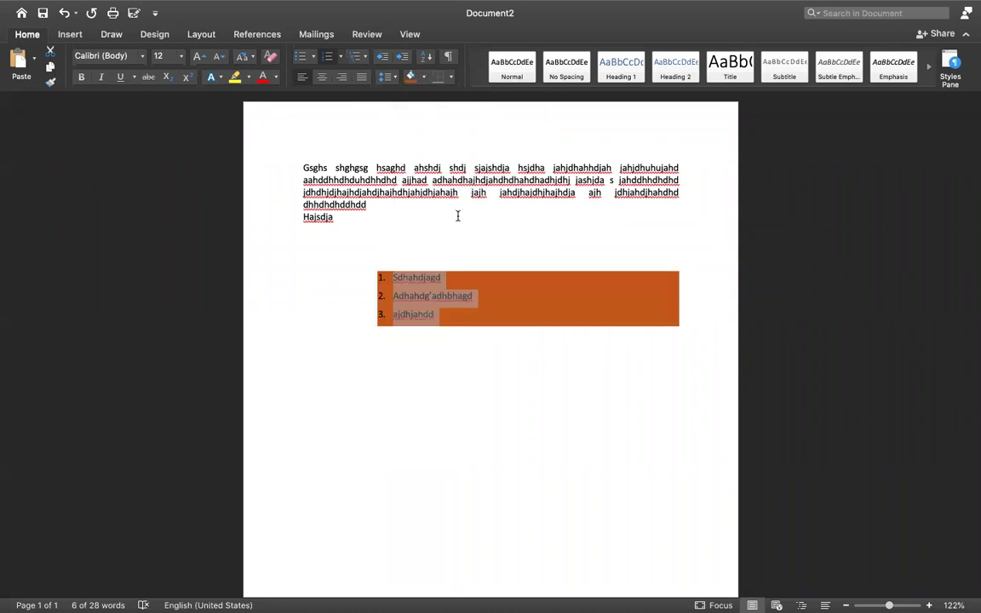
click(401, 287)
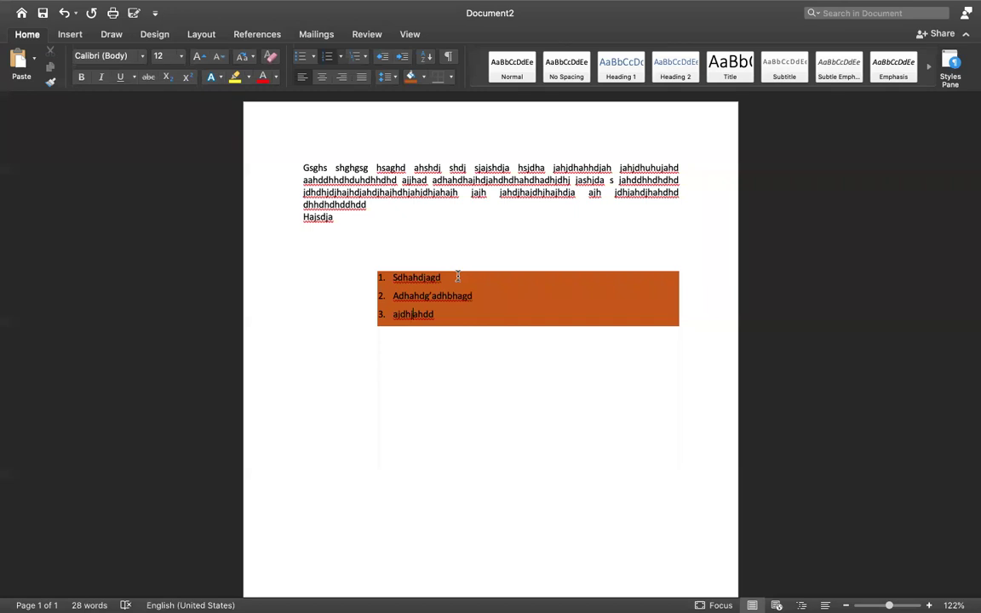
key(super+z)
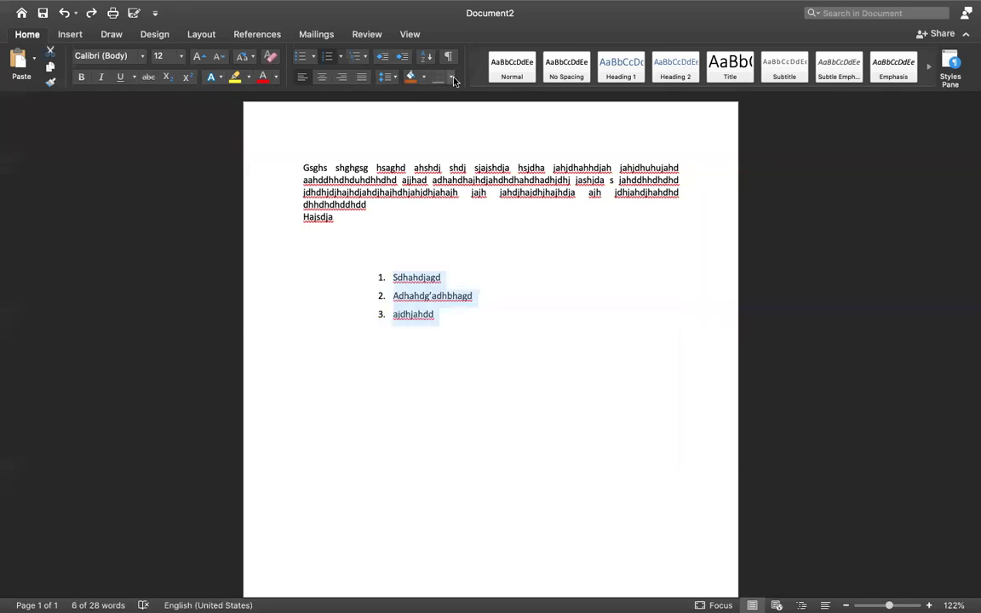
click(346, 218)
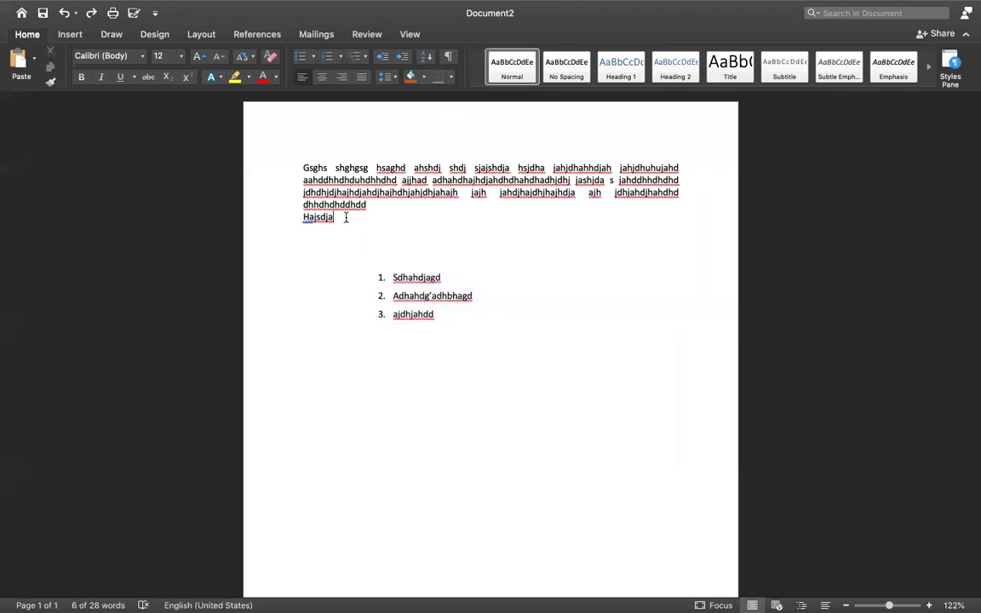
drag(346, 218, 283, 155)
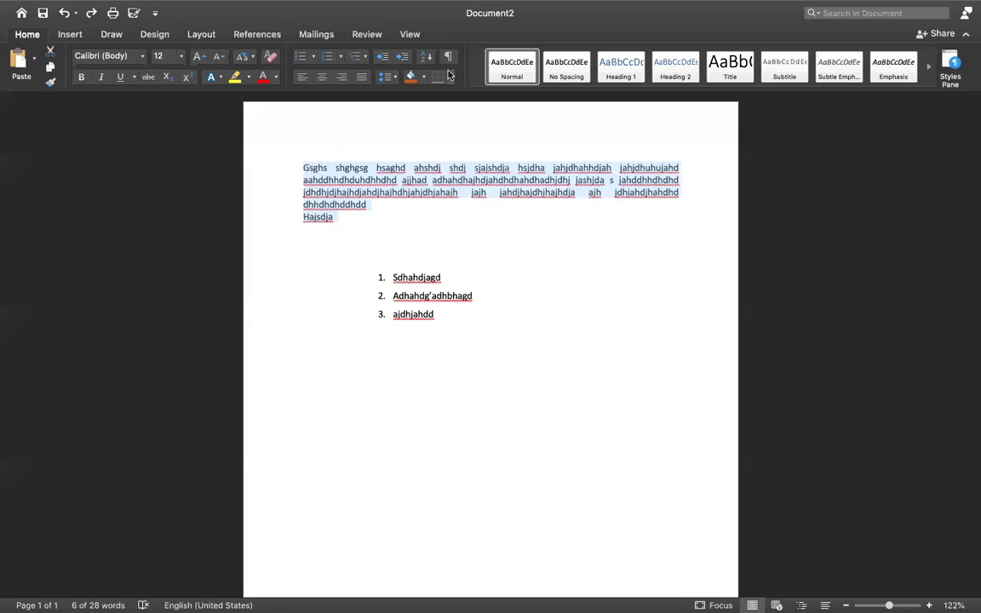
click(450, 76)
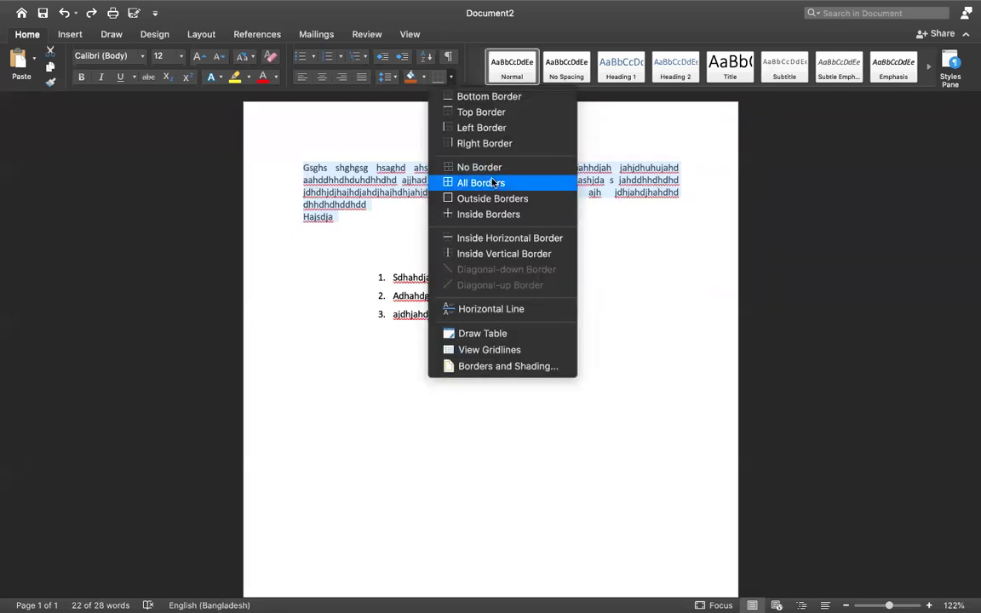
click(492, 184)
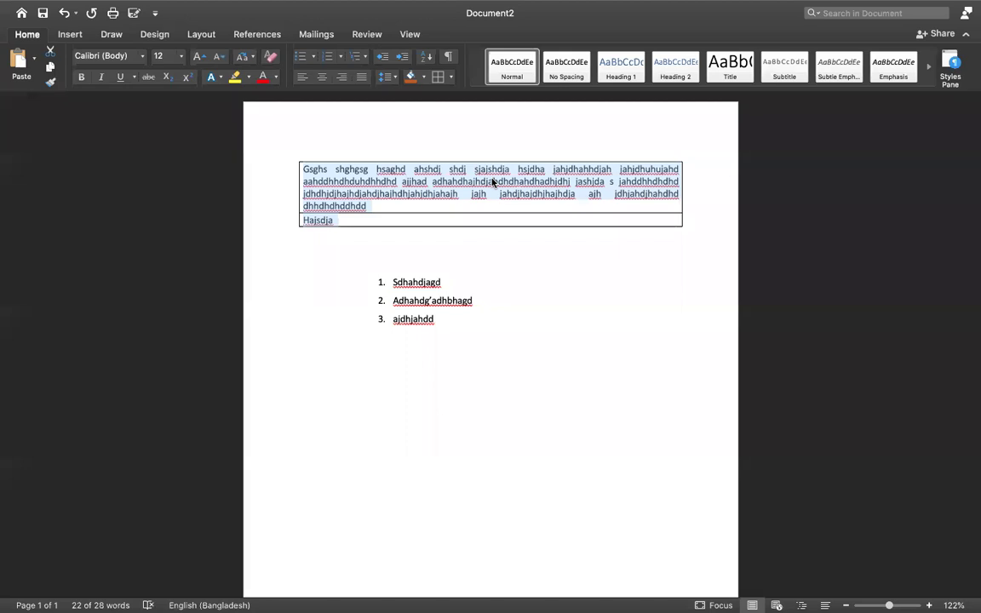
key(cmd+z)
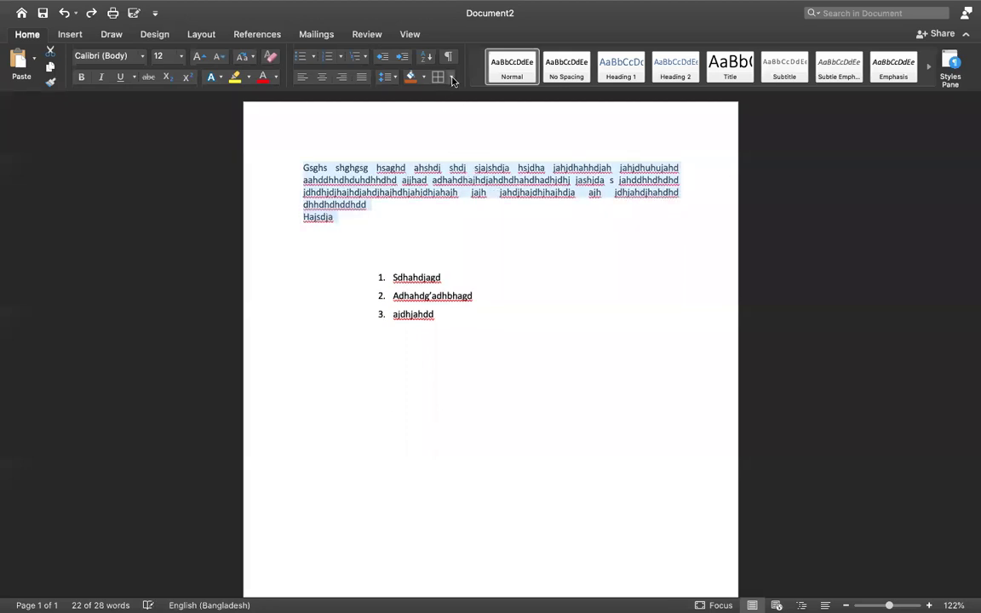
click(452, 77)
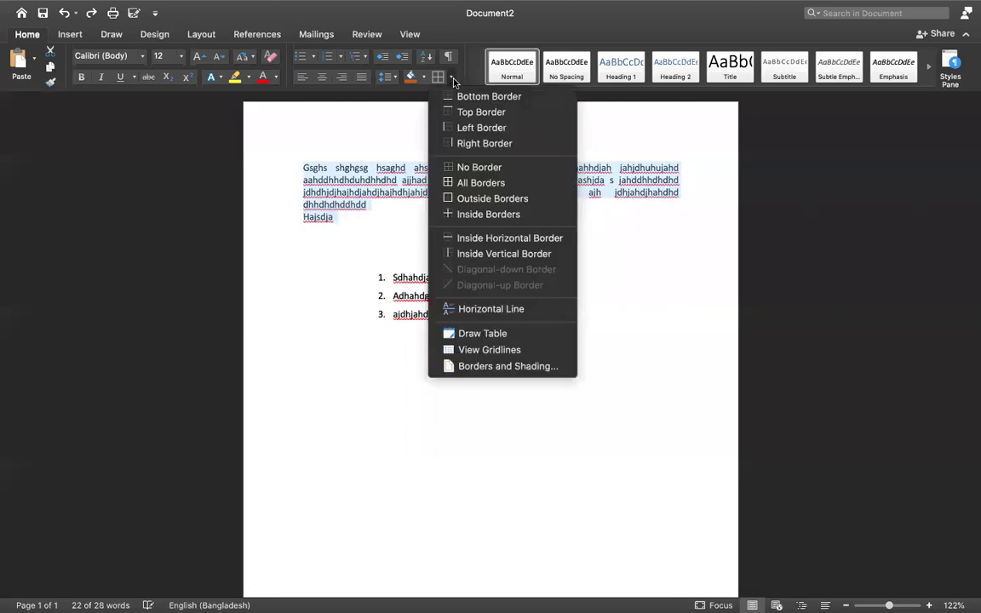
click(478, 144)
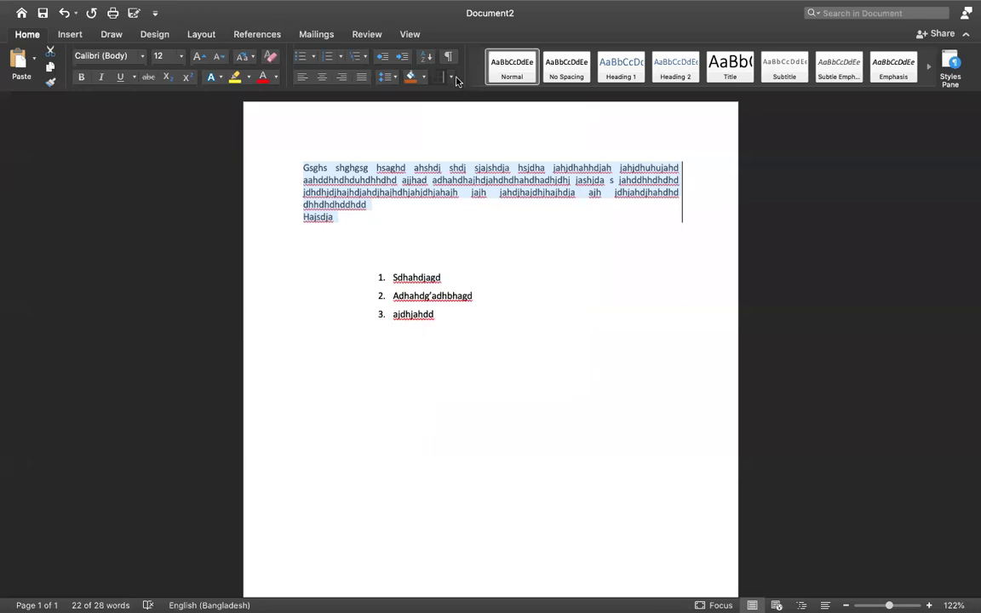
click(452, 78)
click(464, 127)
click(452, 78)
click(466, 111)
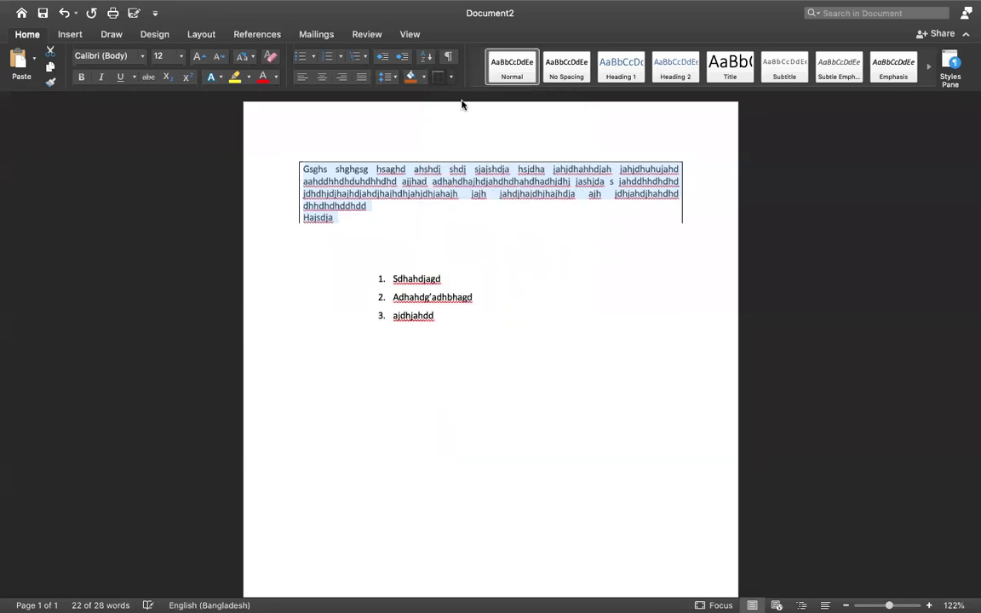
click(452, 79)
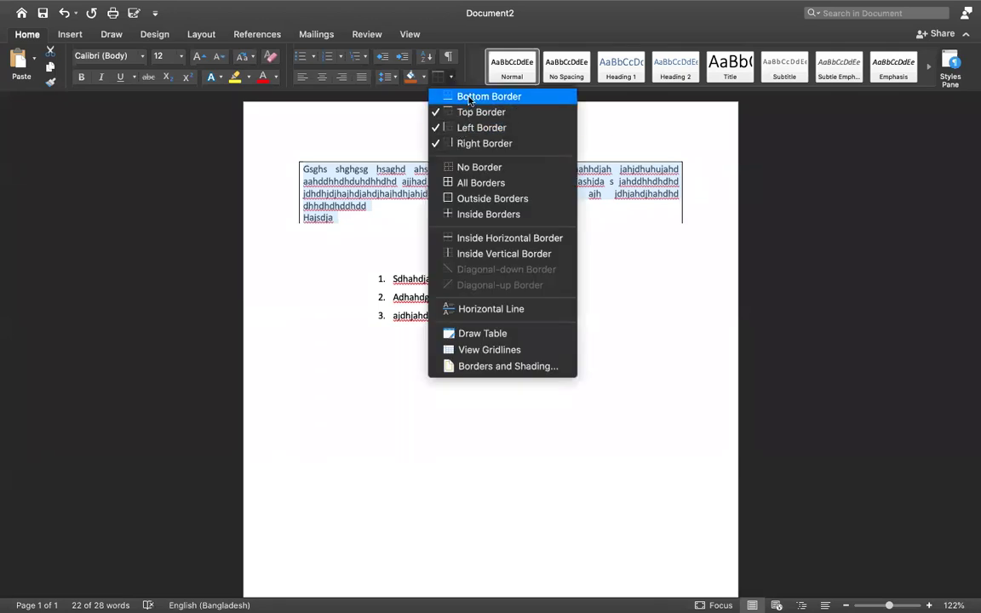
click(455, 94)
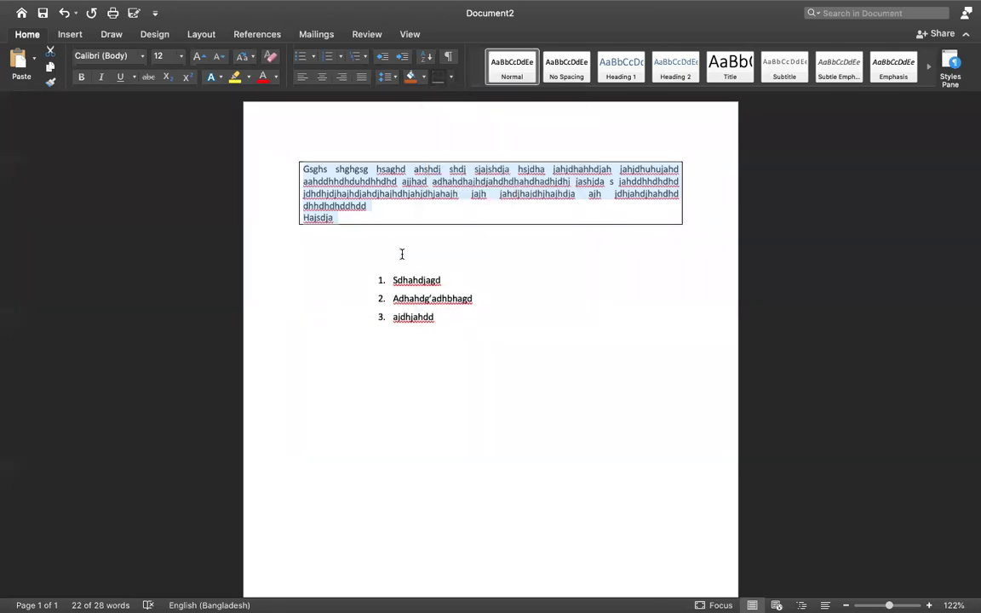
key(super+z)
key(super+z)
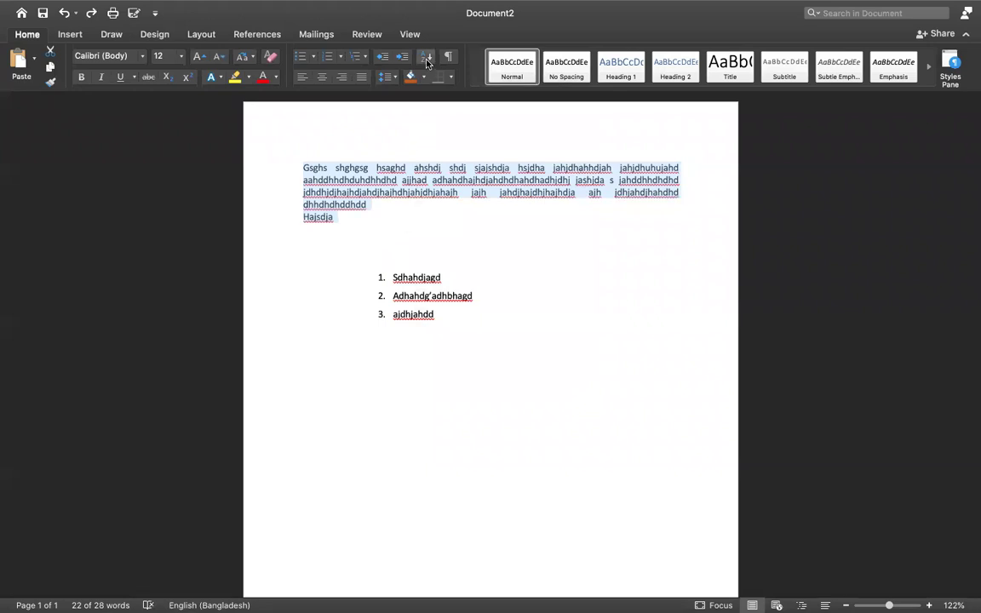
Select the three list items, sort them alphabetically, then undo the sort
click(421, 121)
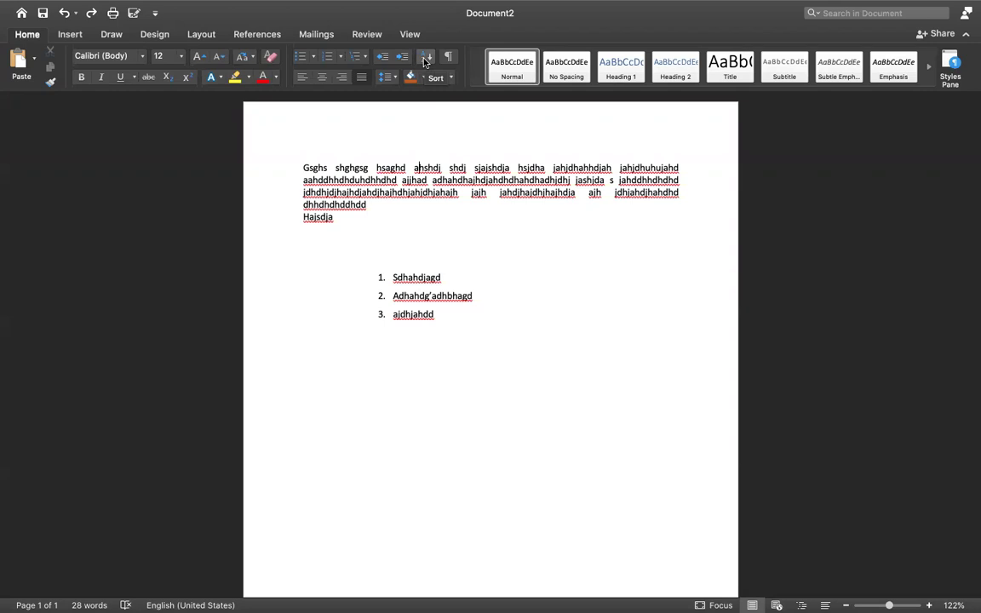
click(442, 322)
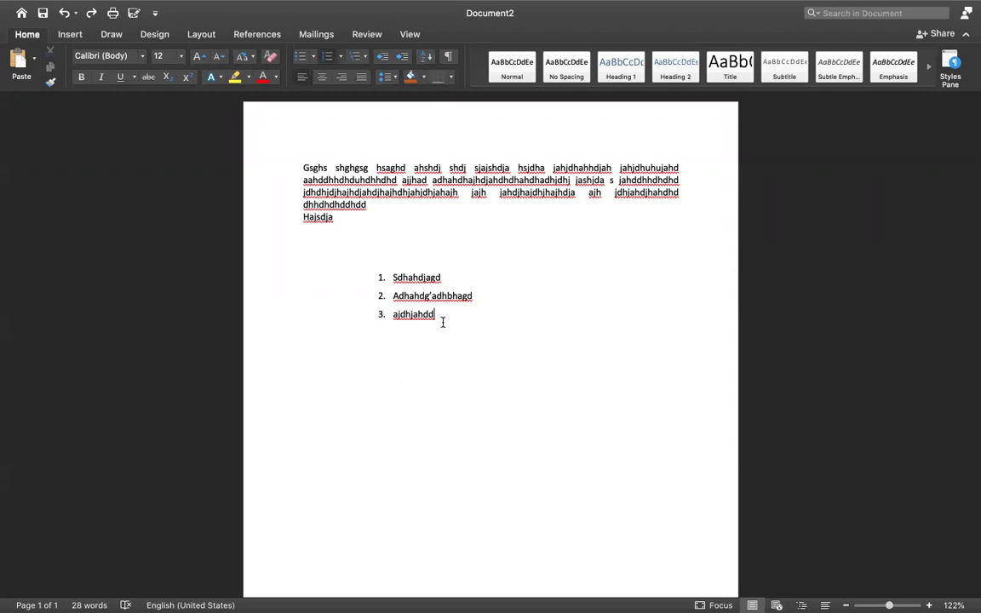
drag(440, 314, 392, 278)
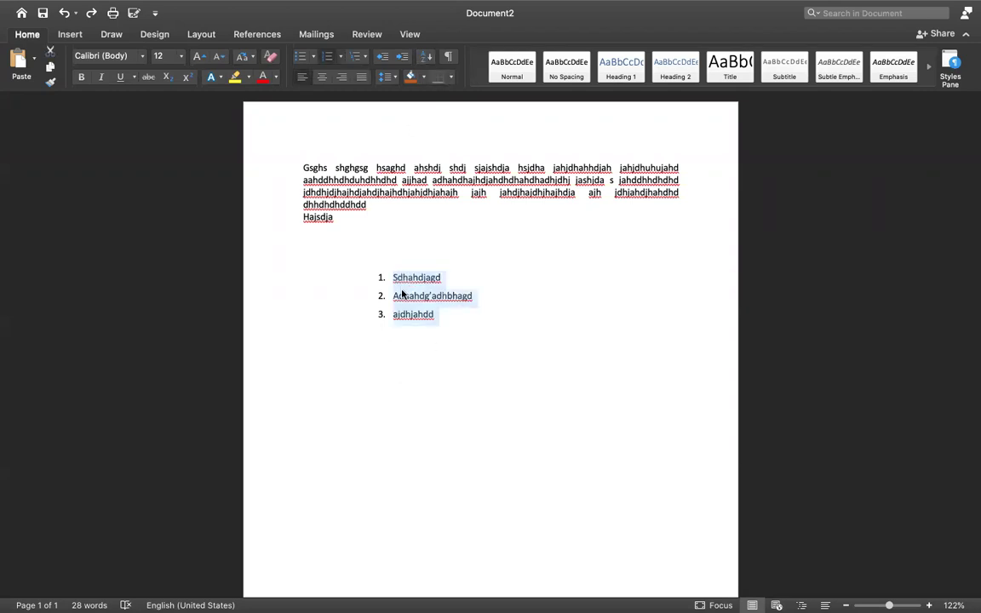
click(427, 62)
click(647, 330)
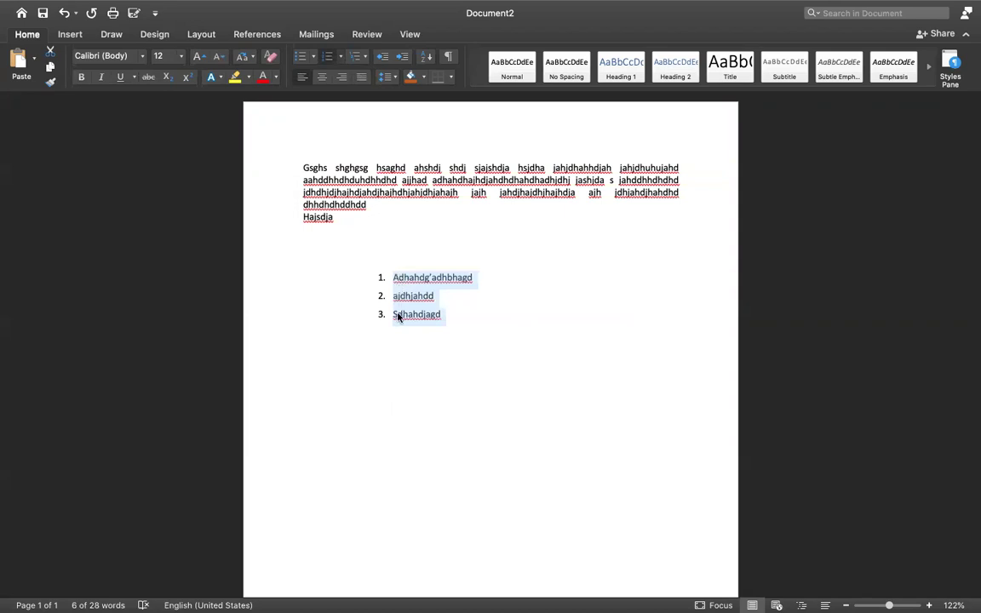
click(396, 315)
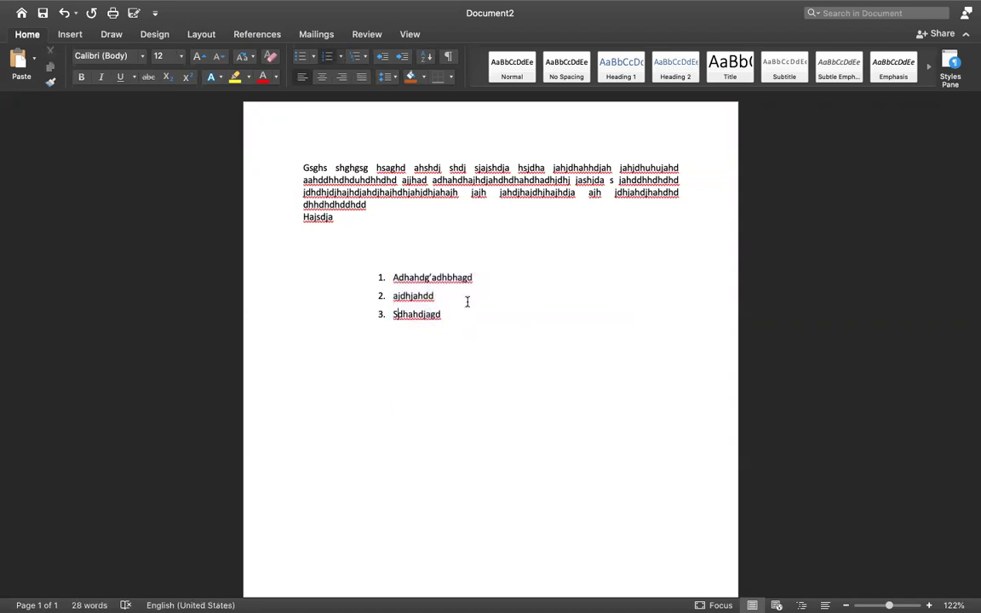
key(super+z)
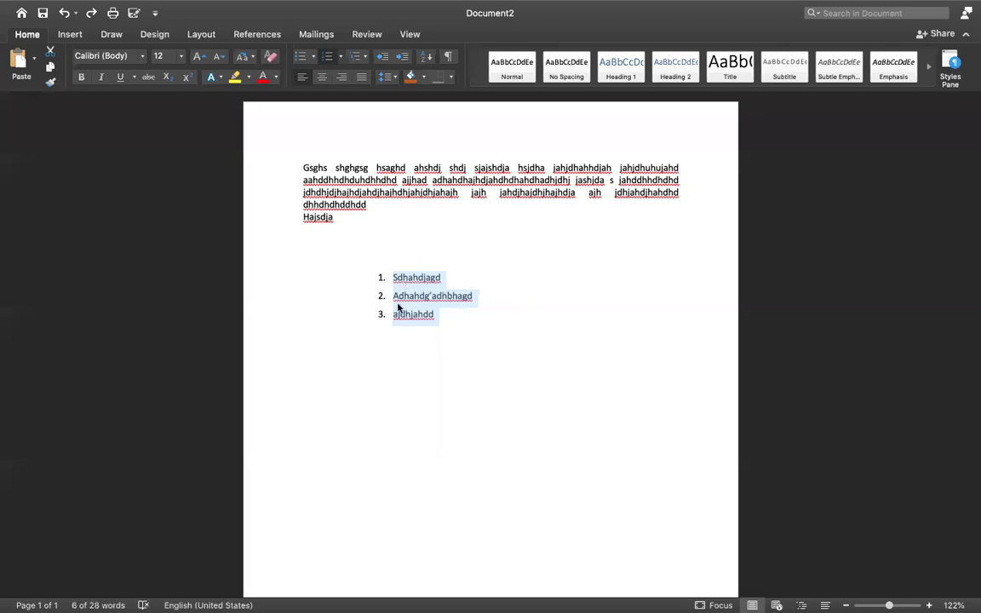
Sort the list again by Paragraphs, Type Text, Ascending
click(427, 56)
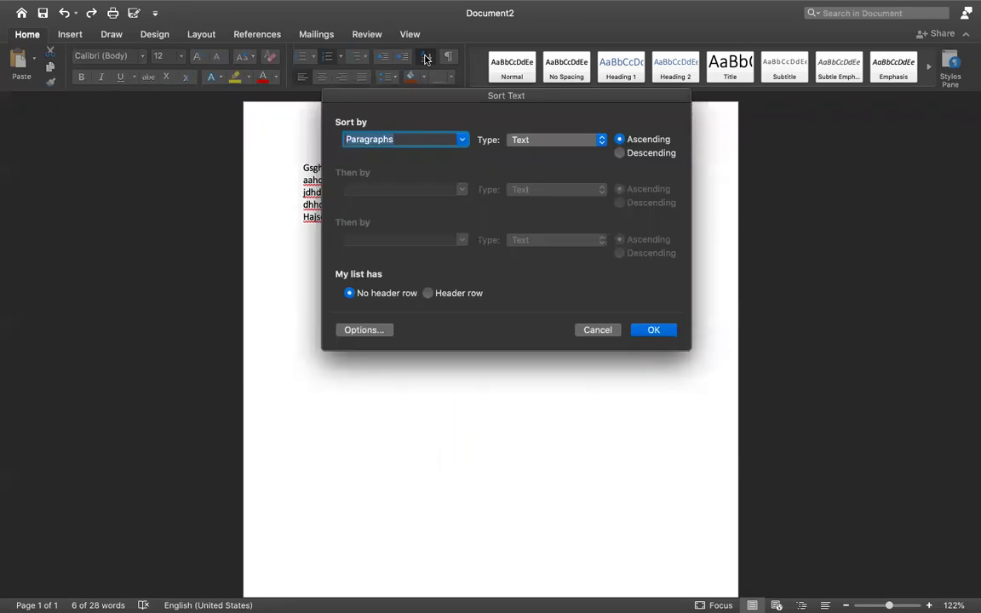
click(461, 140)
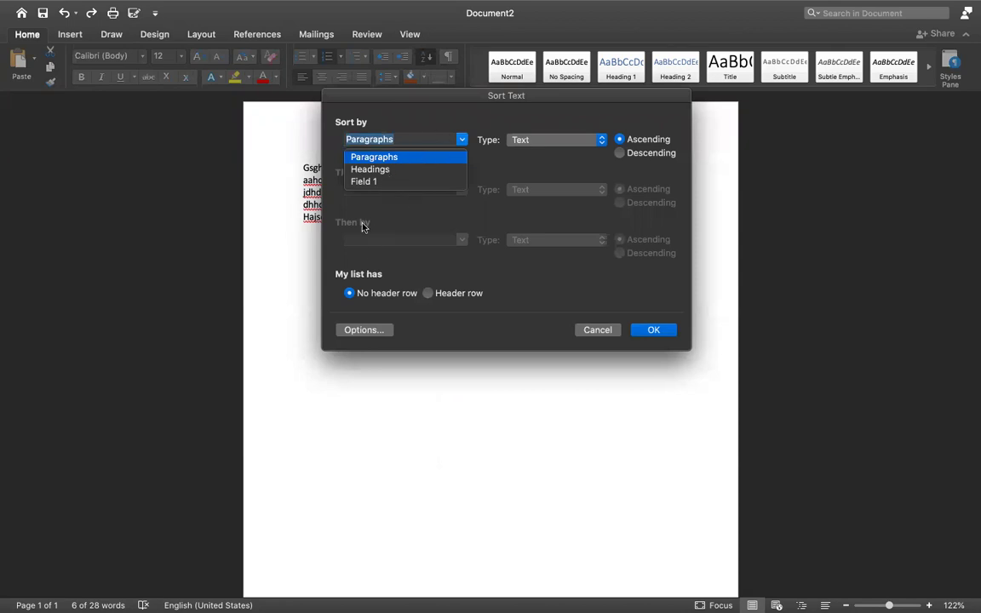
click(418, 122)
click(545, 141)
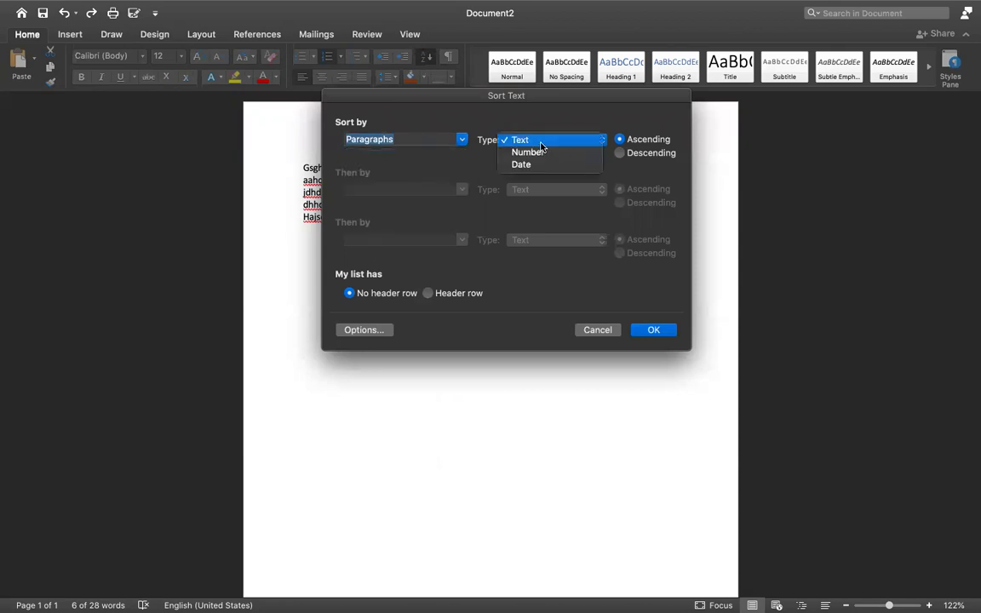
click(541, 144)
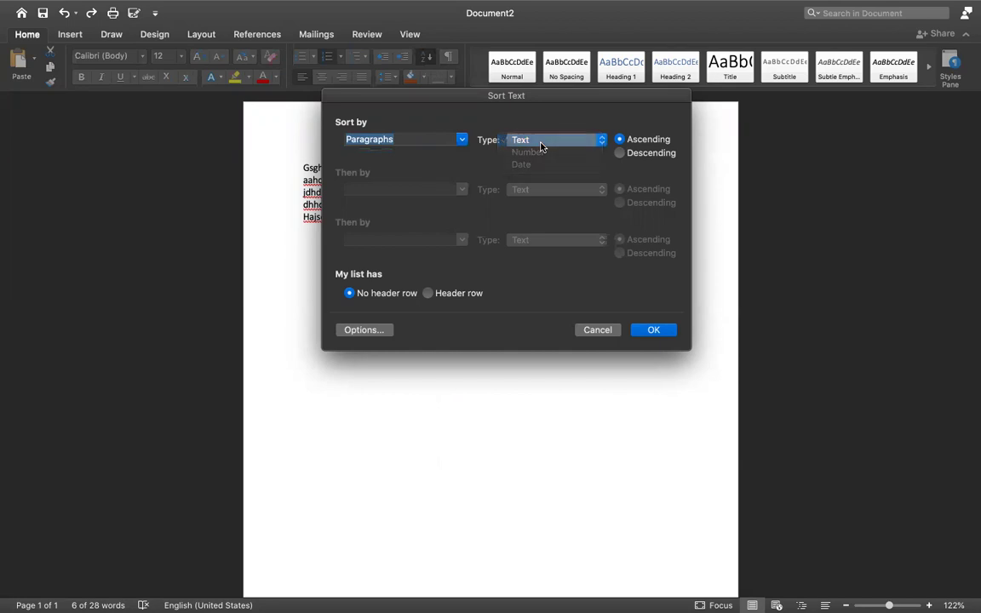
click(552, 144)
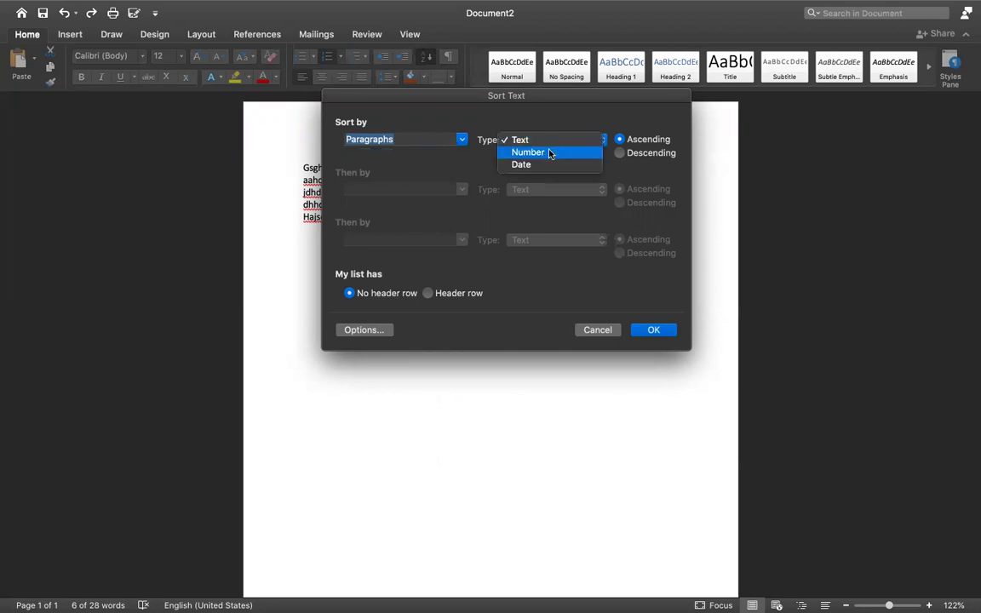
click(526, 140)
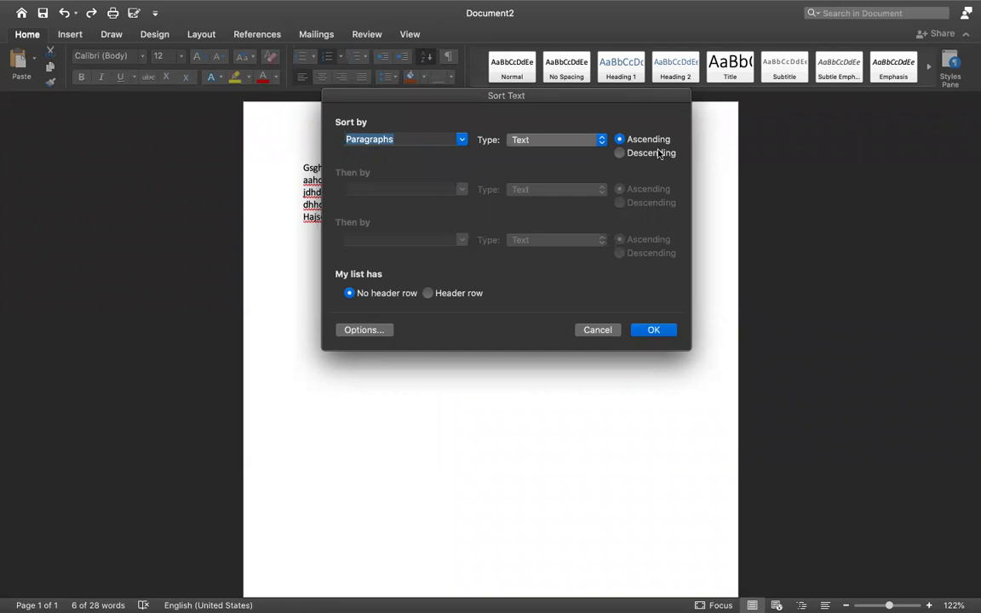
click(655, 331)
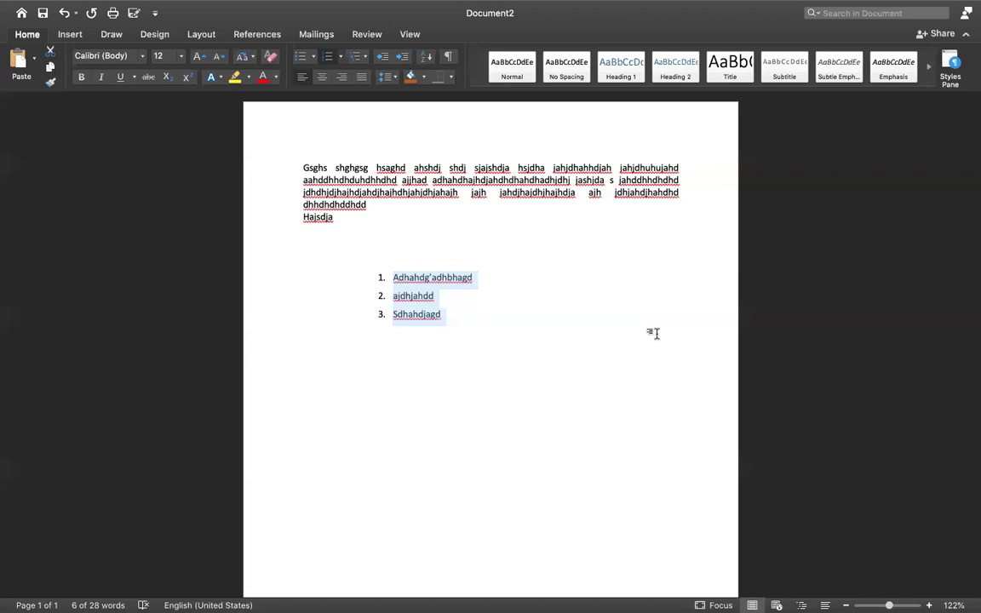
click(383, 396)
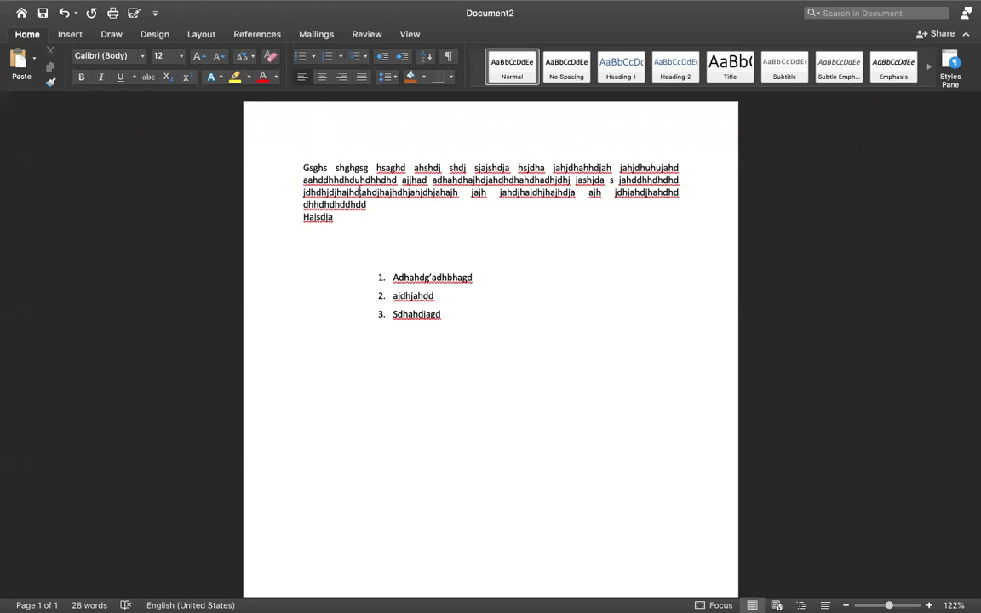
Try Heading 1 through Heading 6 on the first paragraph, then return it to Normal
drag(336, 217, 299, 167)
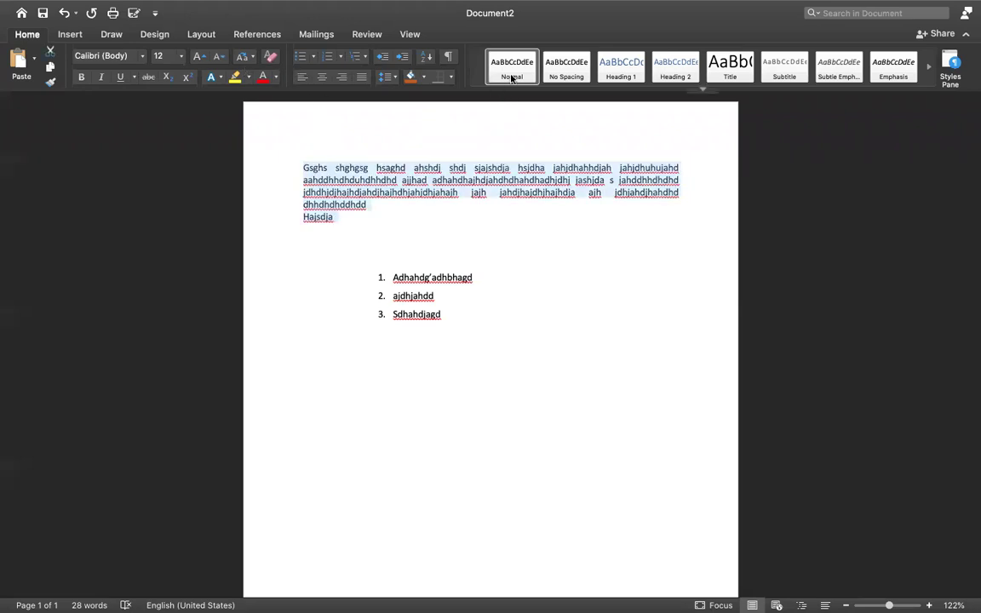
click(511, 78)
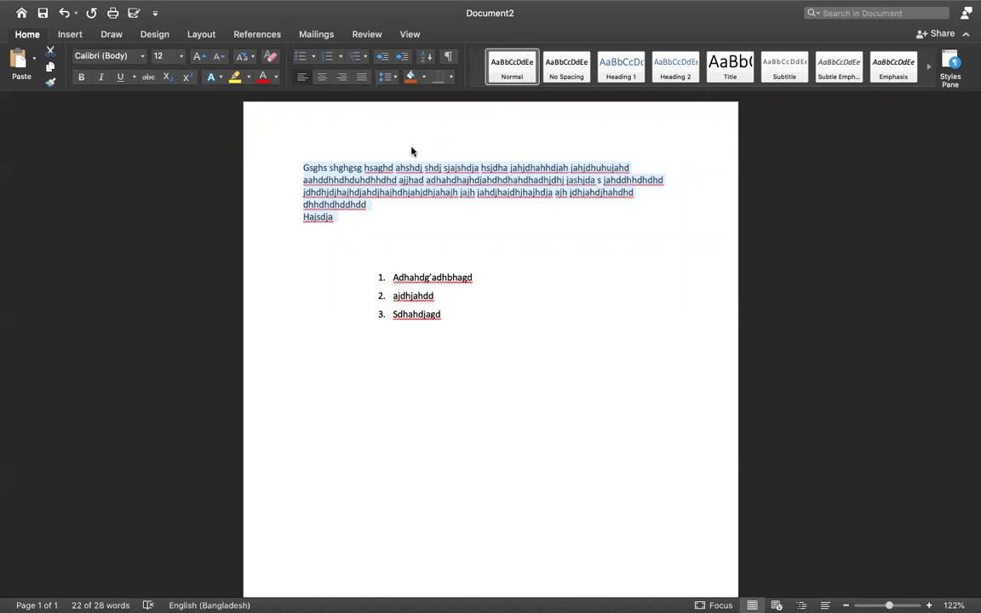
click(608, 68)
click(667, 73)
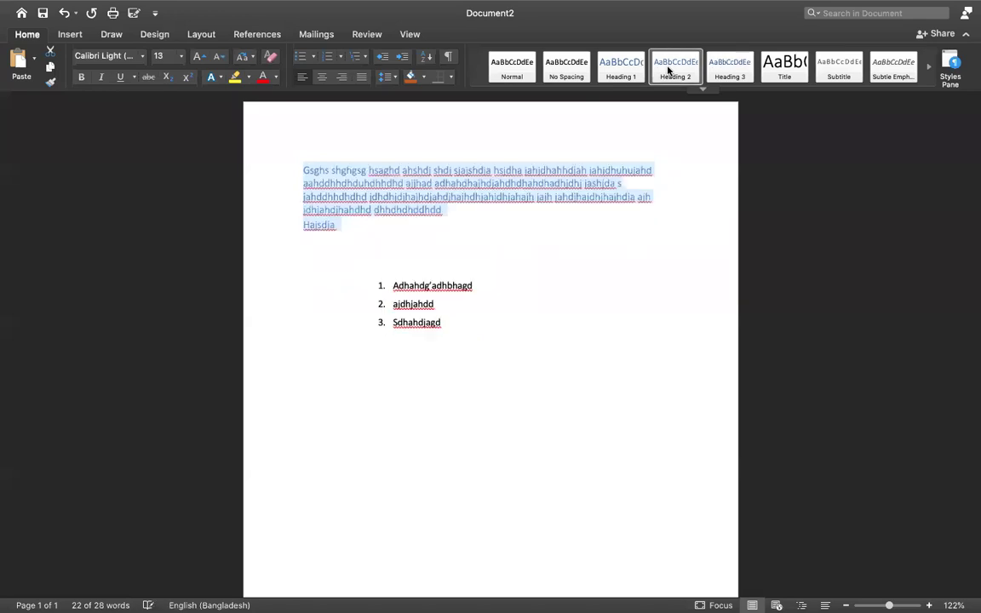
click(729, 78)
click(784, 70)
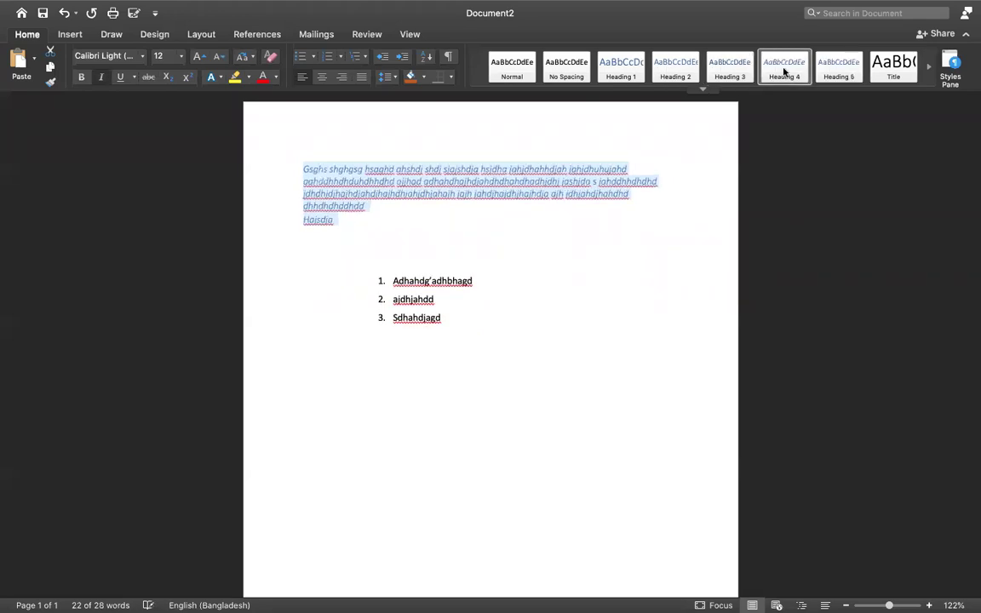
click(834, 73)
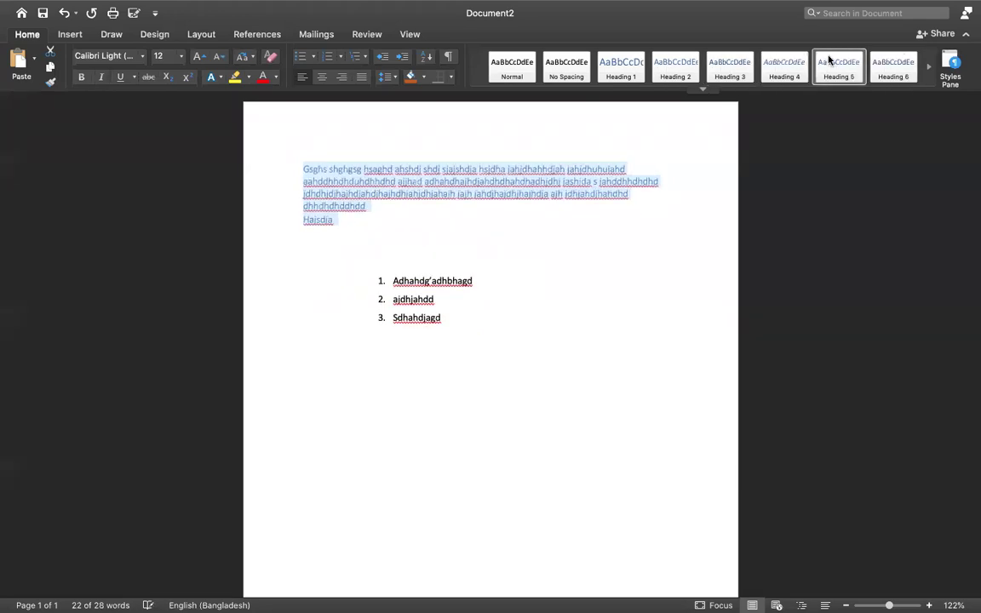
click(887, 61)
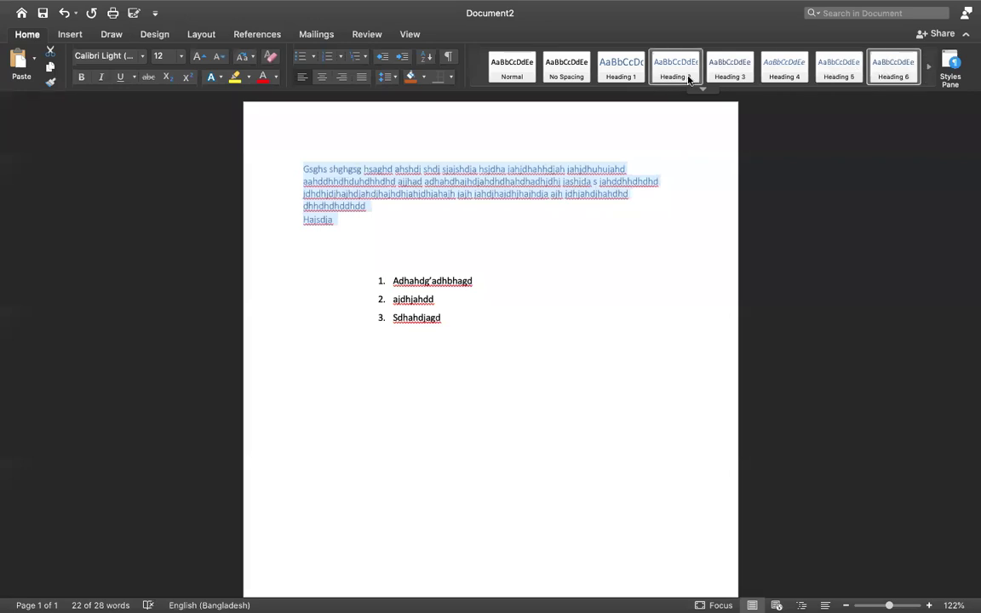
click(508, 83)
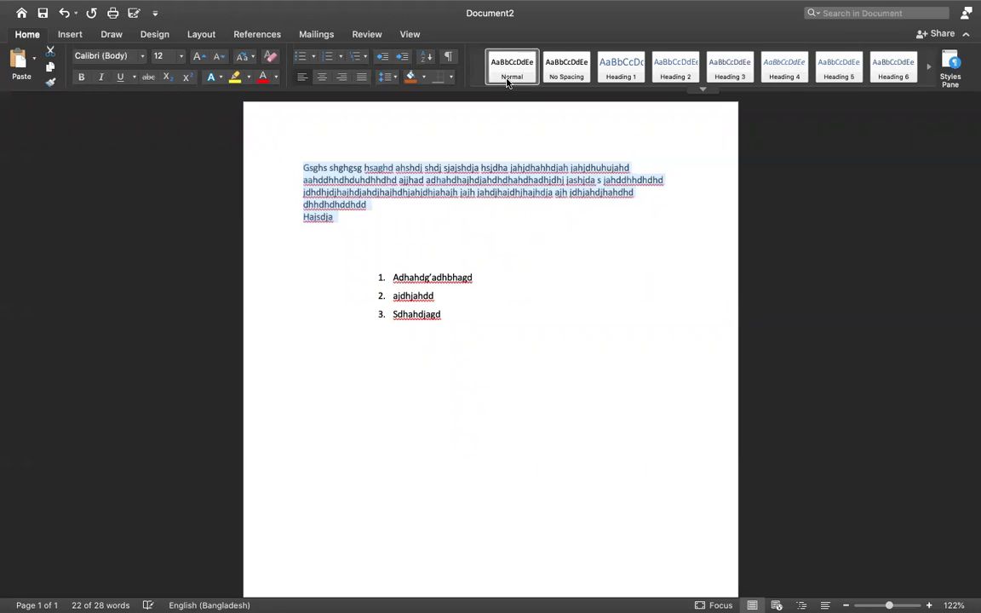
click(392, 313)
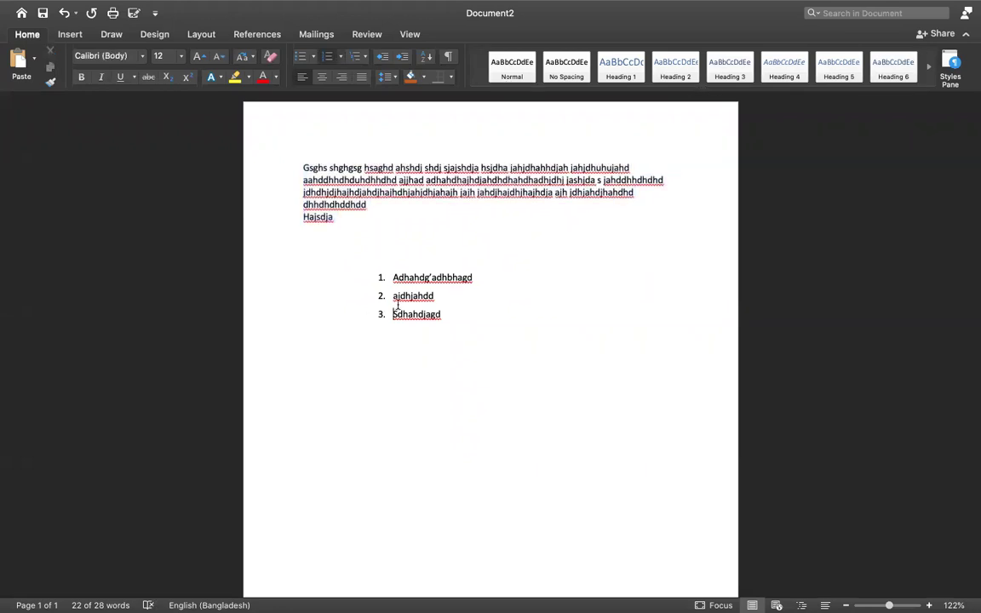
drag(451, 330, 297, 159)
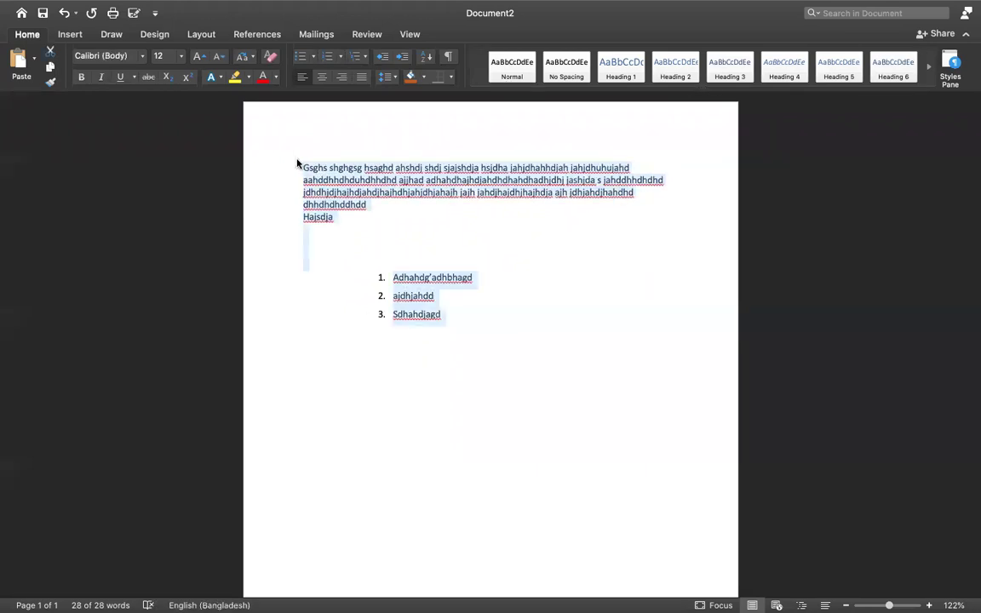
Delete all the selected text, leaving a blank page, and show the Insert features
key(BackSpace)
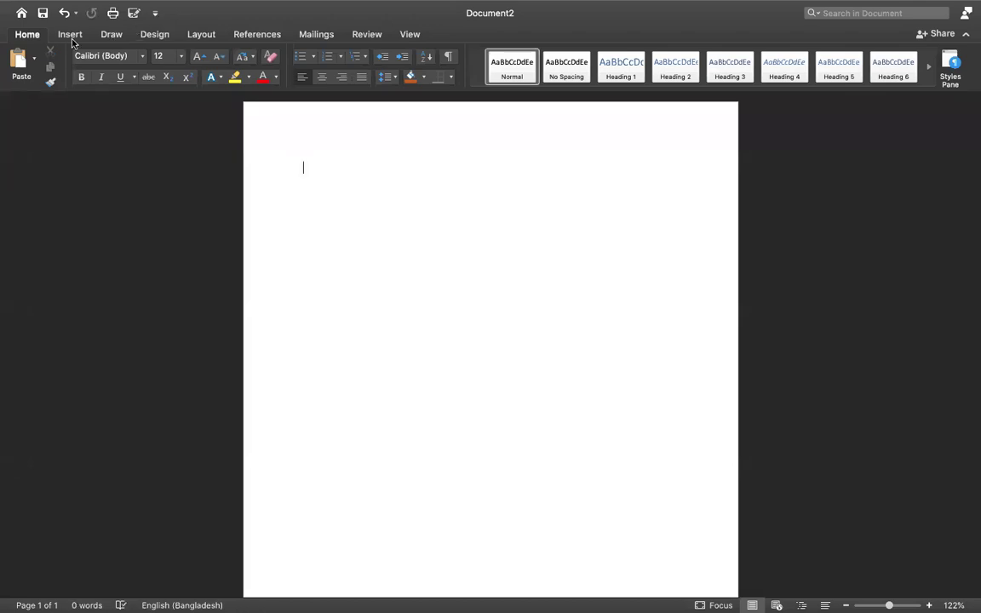
click(67, 38)
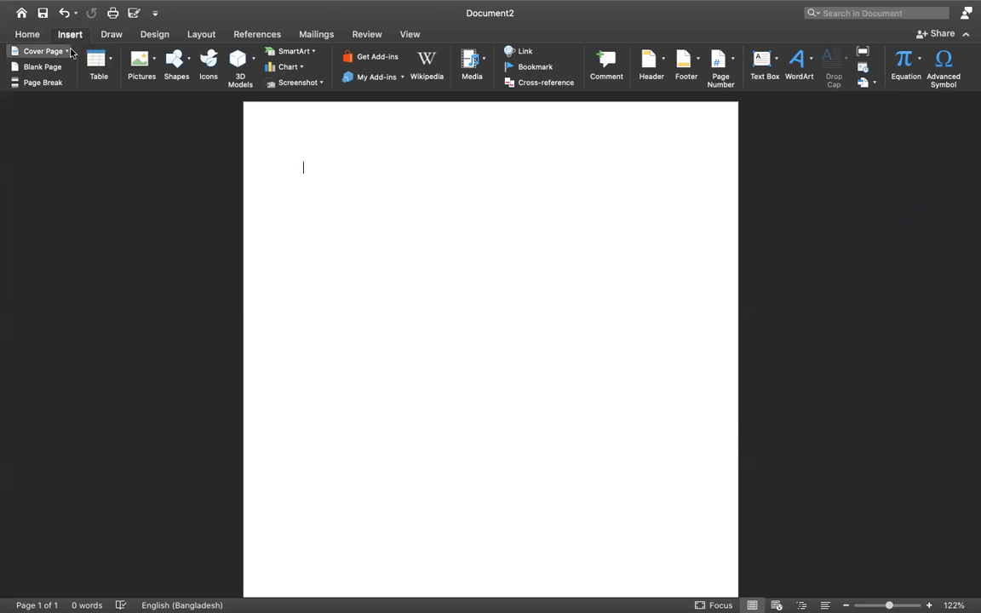
Browse the Cover Page gallery of built-in designs like Austin, Semaphore and Filigree
click(68, 52)
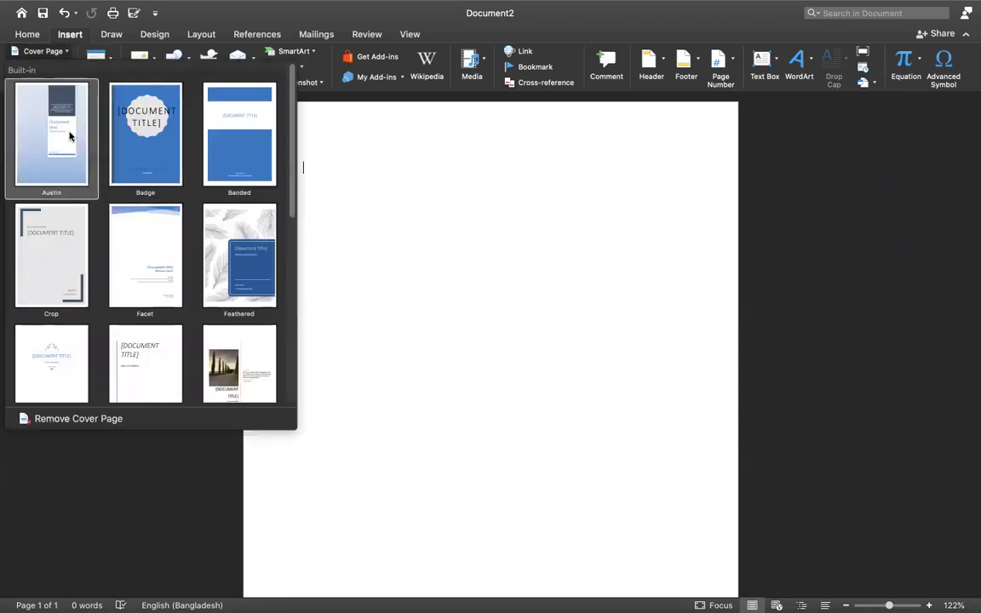
scroll(67, 248, down, 2)
scroll(67, 248, down, 5)
scroll(67, 247, down, 5)
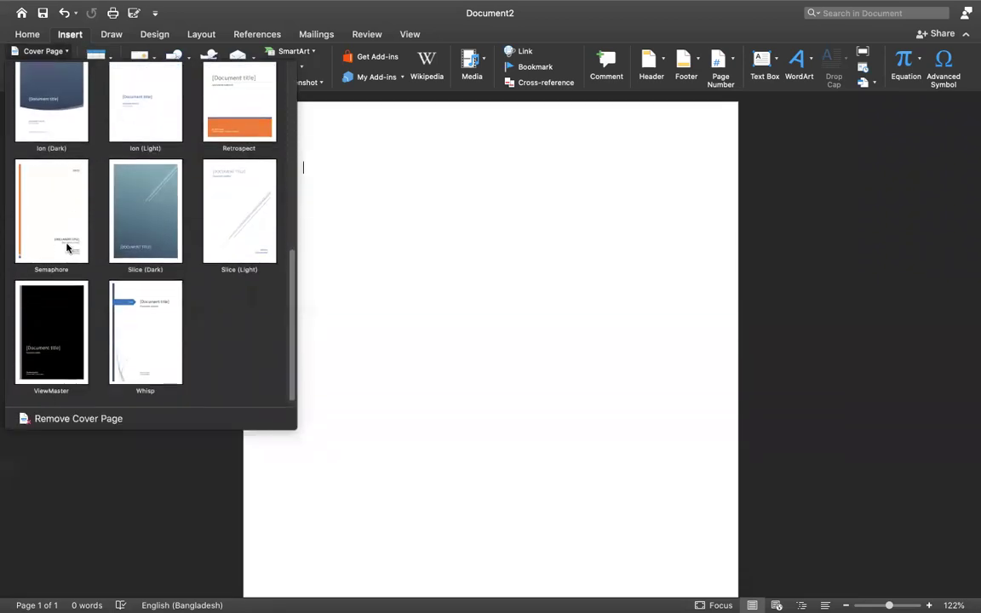
scroll(68, 248, down, 2)
scroll(68, 248, up, 1)
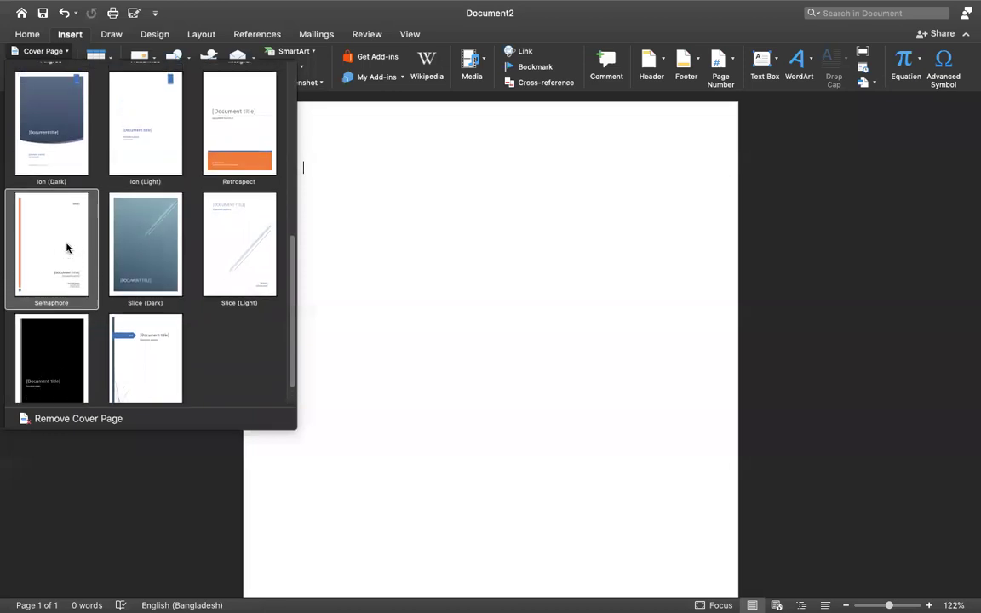
scroll(67, 247, up, 4)
scroll(68, 247, up, 1)
scroll(67, 248, up, 4)
scroll(66, 246, up, 2)
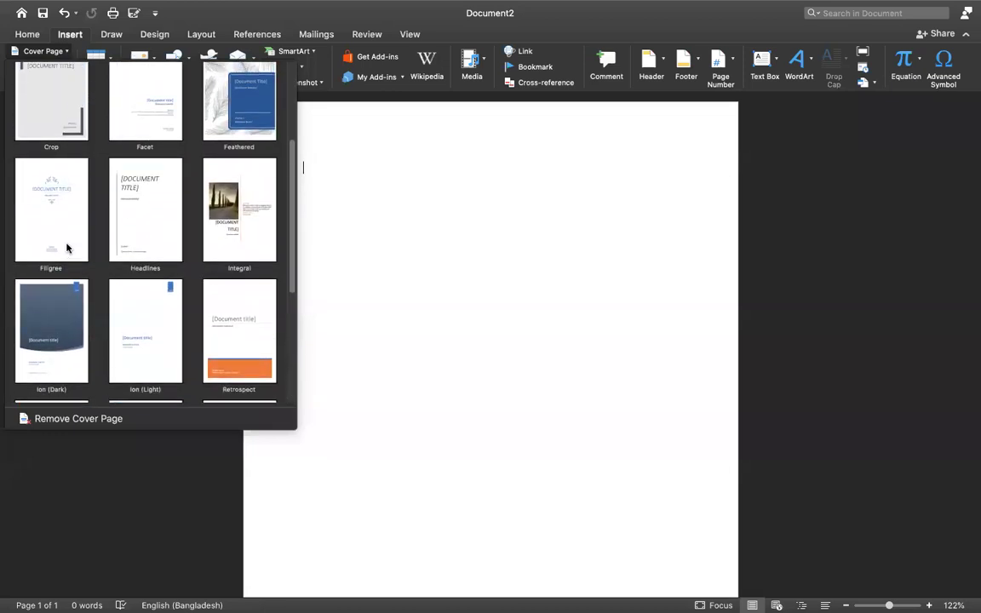
scroll(67, 247, up, 4)
click(59, 180)
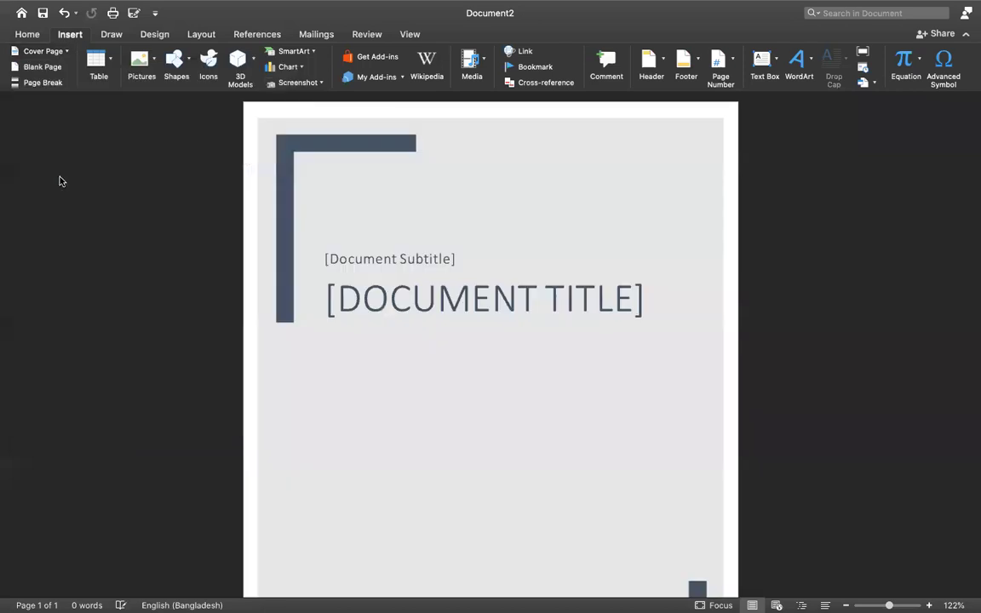
scroll(407, 219, down, 5)
scroll(407, 218, down, 4)
scroll(407, 218, up, 5)
scroll(406, 219, up, 1)
scroll(407, 219, up, 2)
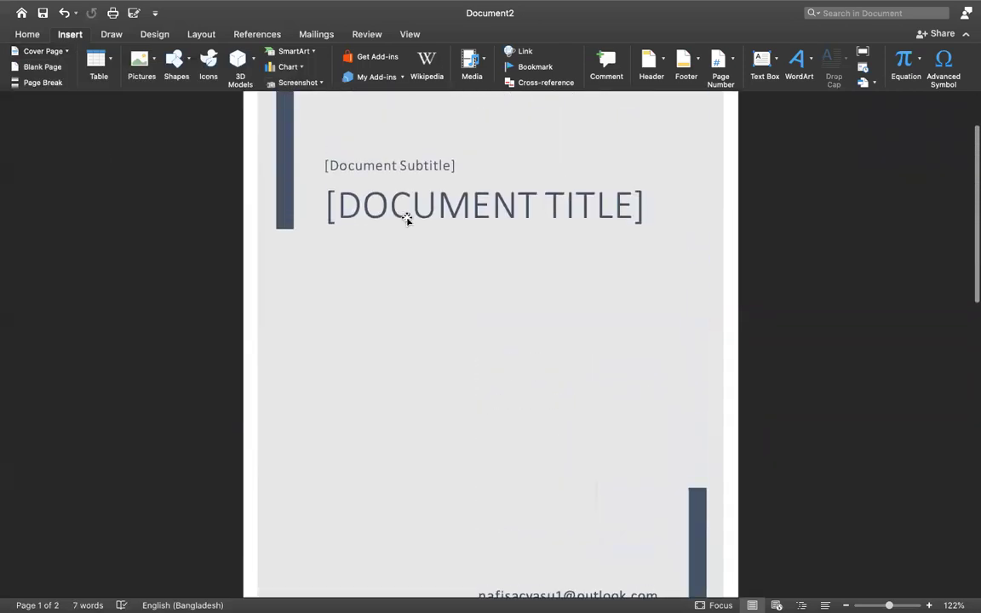
click(406, 179)
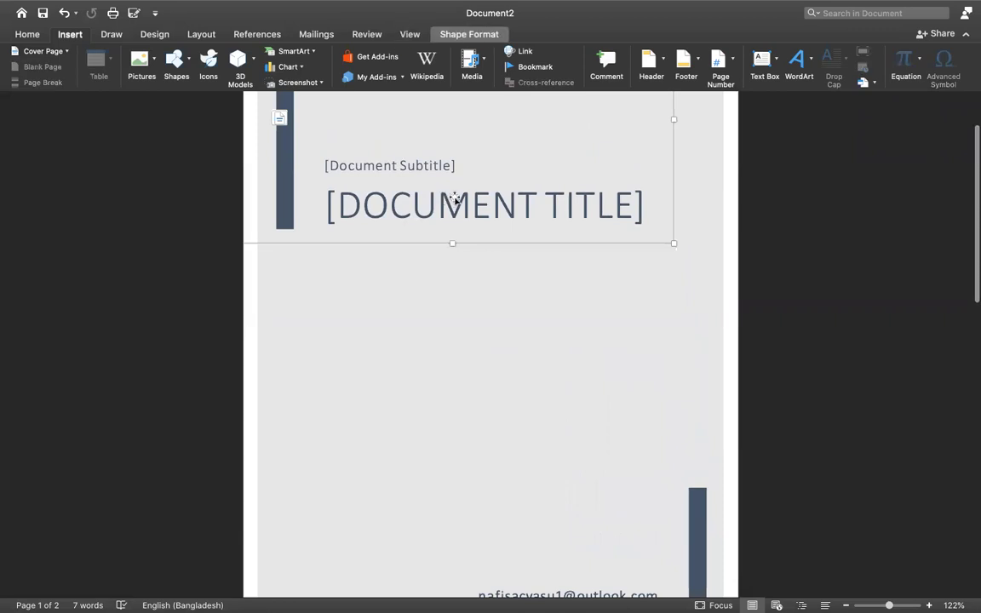
click(406, 171)
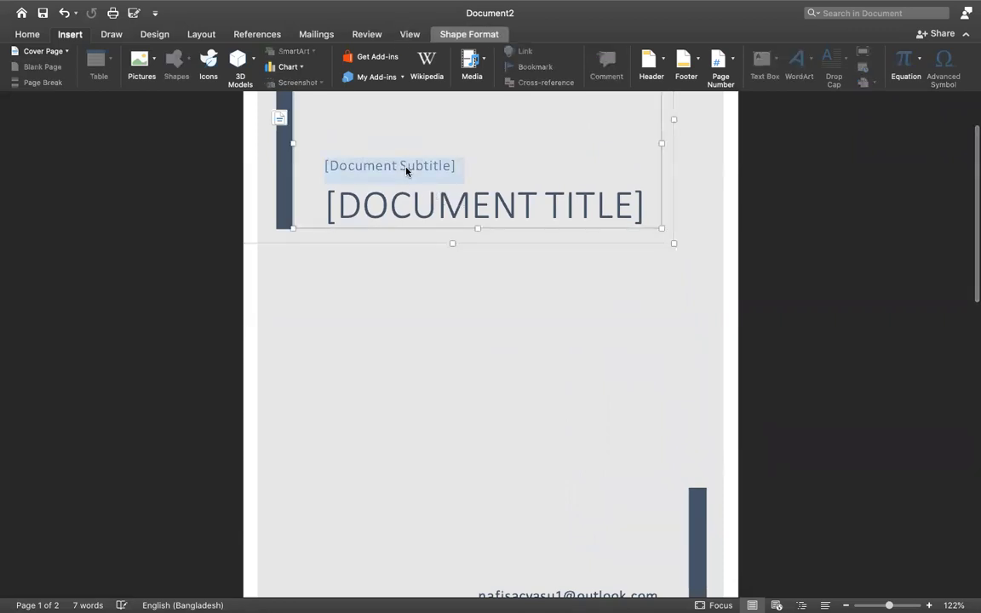
click(473, 203)
text(H)
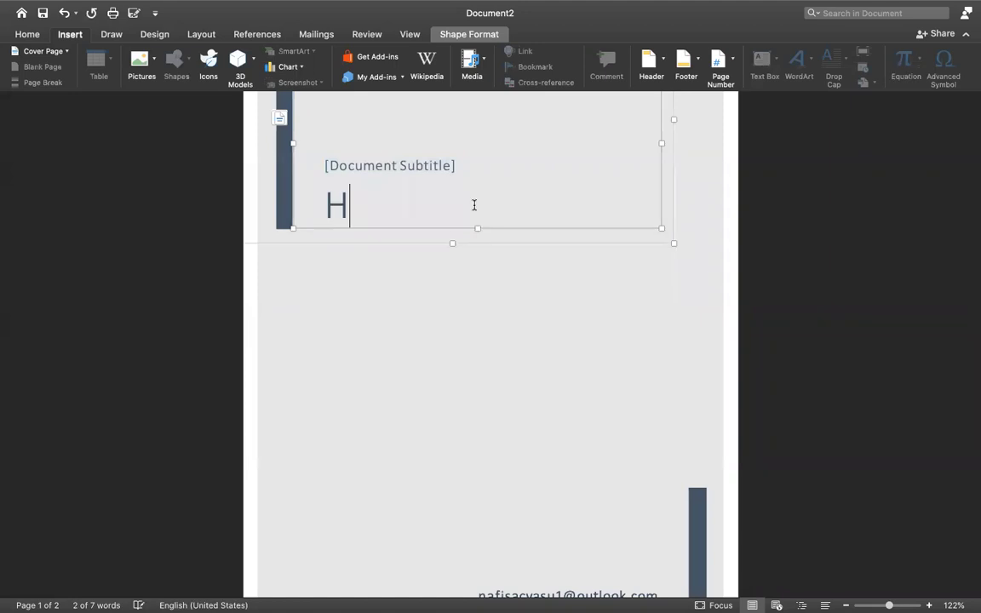
key(super+z)
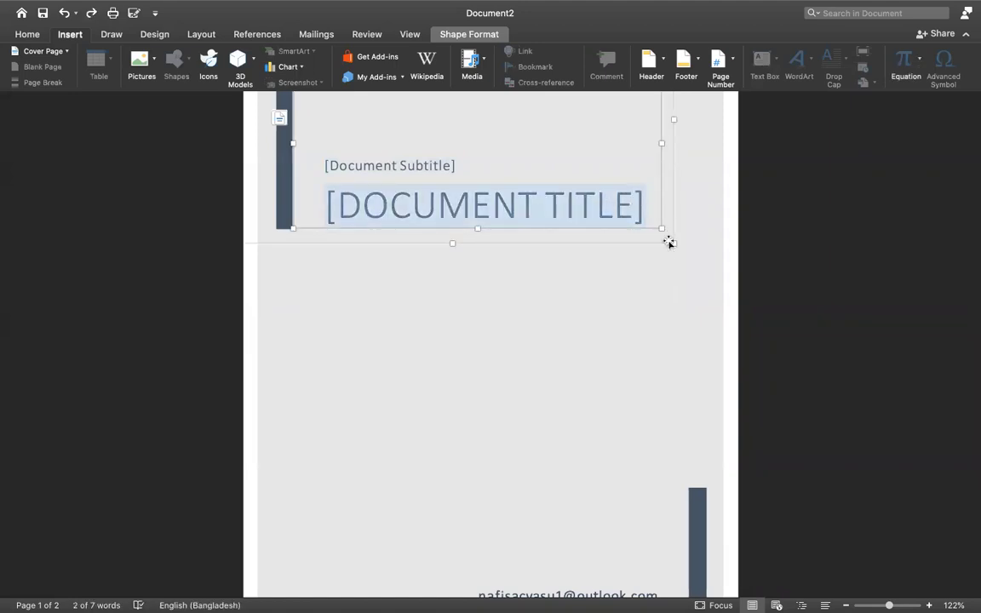
click(665, 246)
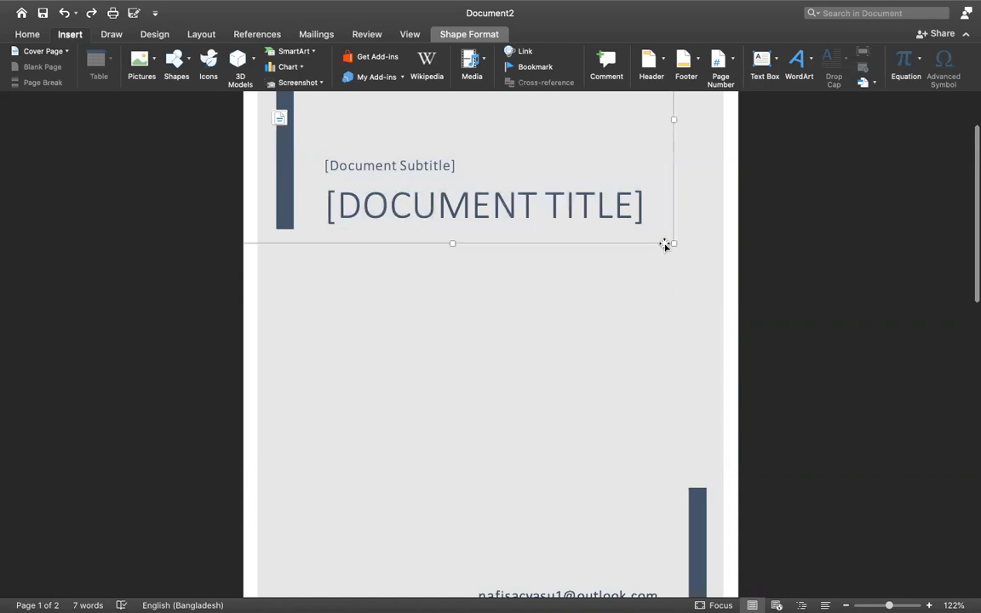
drag(673, 244, 618, 224)
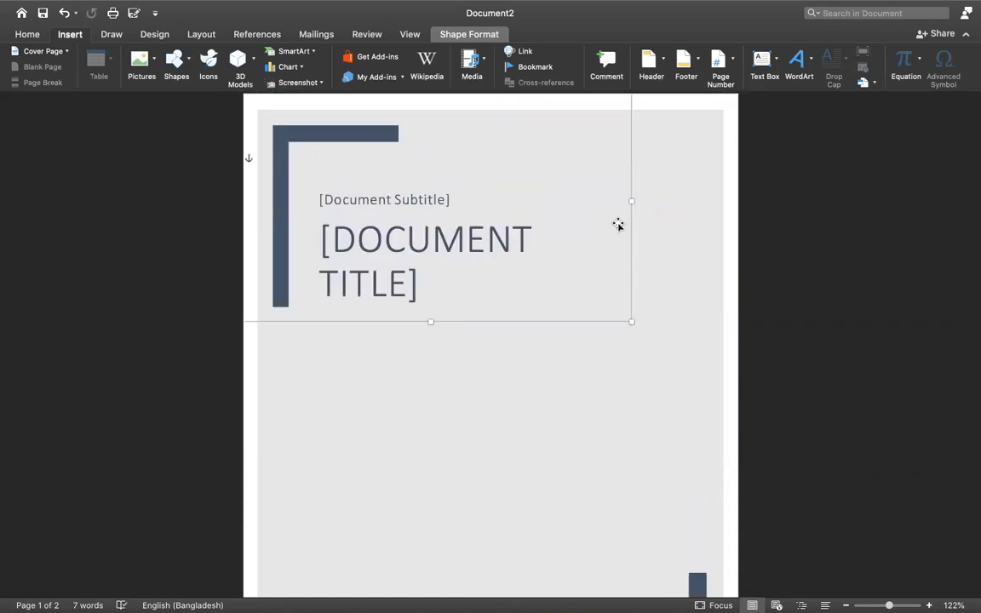
key(super+z)
click(371, 398)
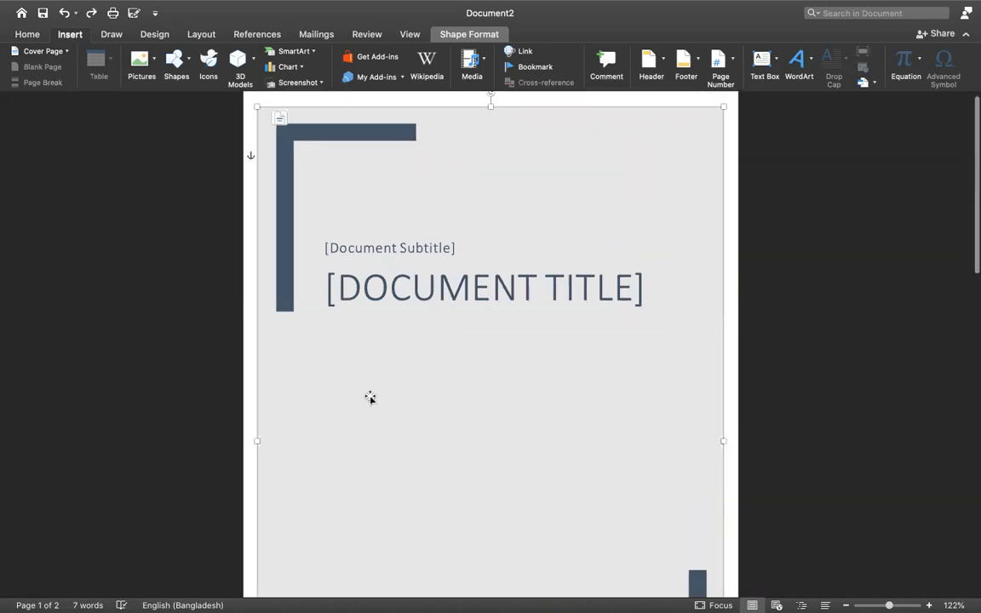
click(810, 241)
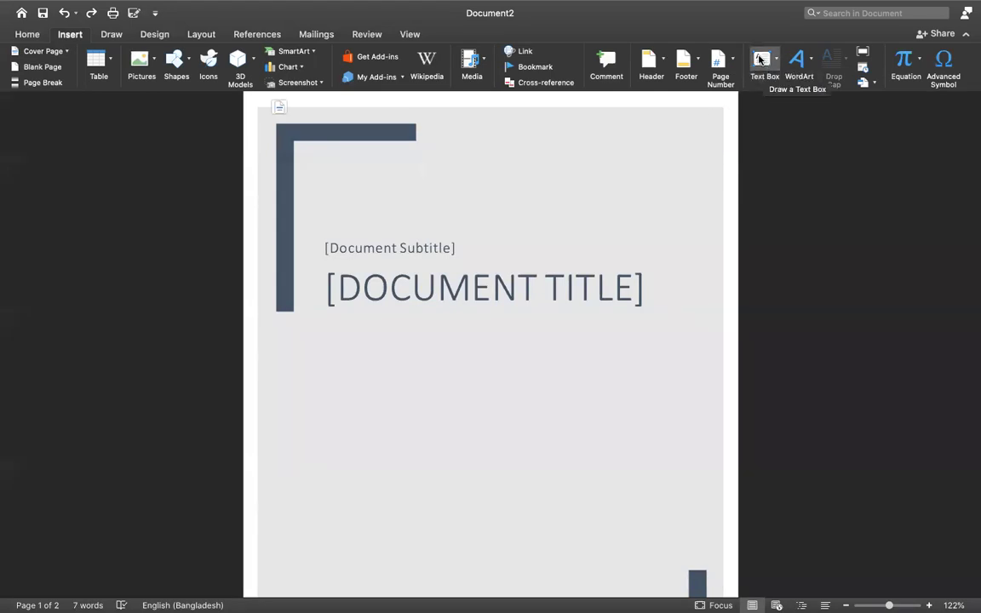
Draw a horizontal text box below the cover title containing 'jbcjszbjcbjascbjasjbcasjbdj'
click(760, 58)
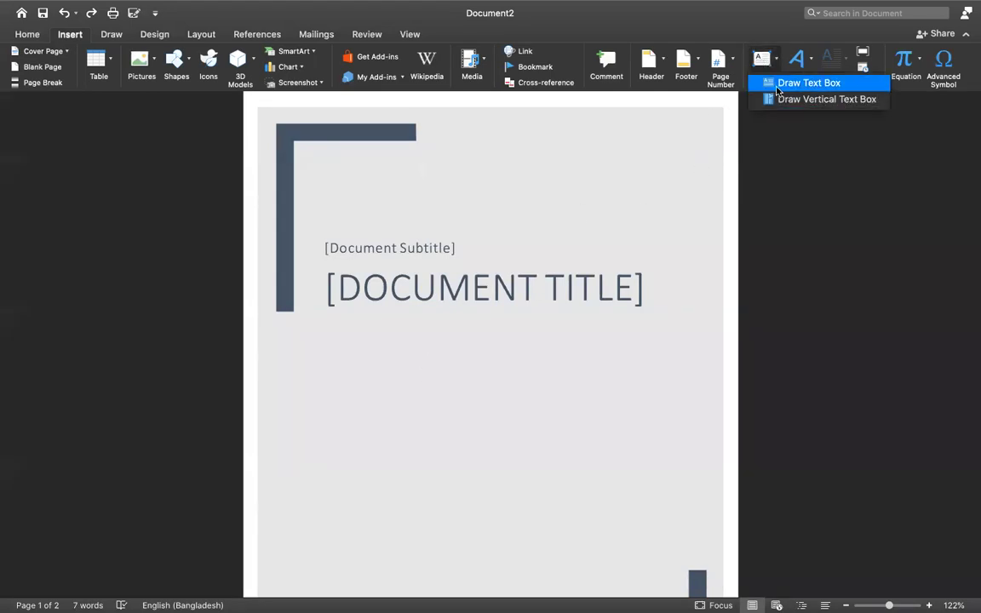
click(805, 83)
drag(359, 365, 565, 490)
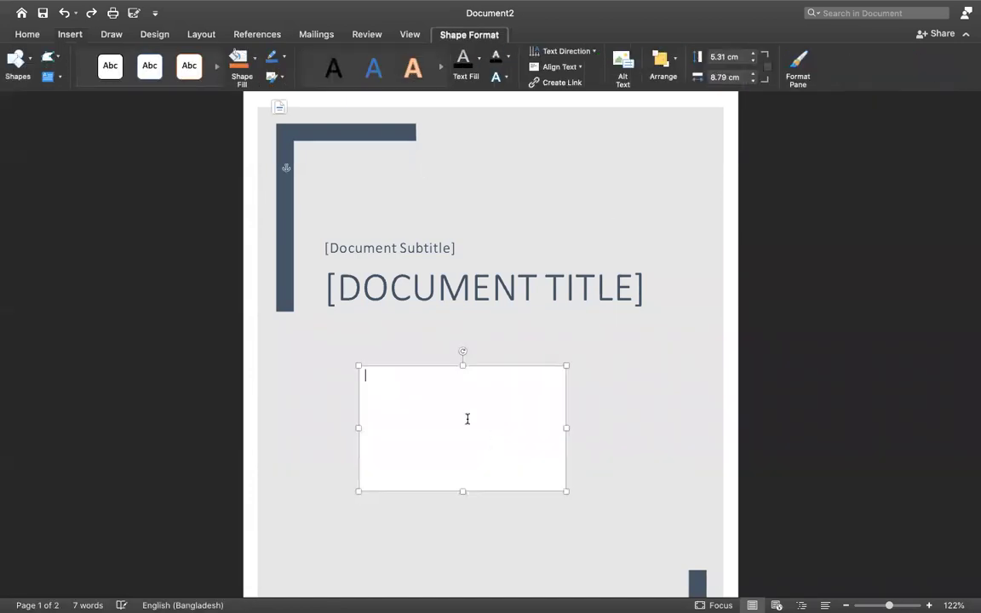
text(jbcjszbjcbjascbjasjbcasjbdj)
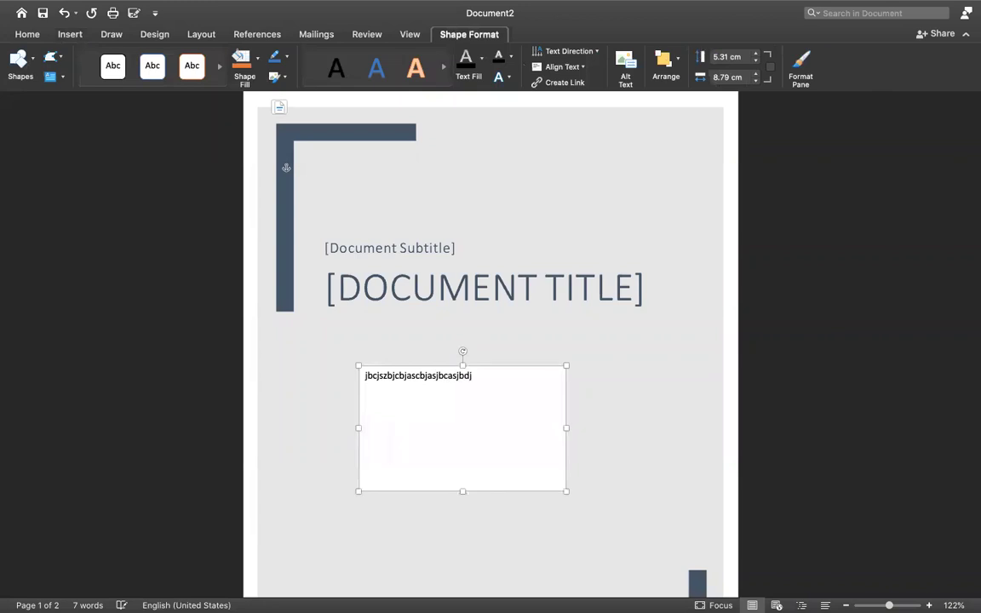
Reselect the text box and bring up its Format Shape options
click(672, 429)
click(544, 372)
double_click(543, 372)
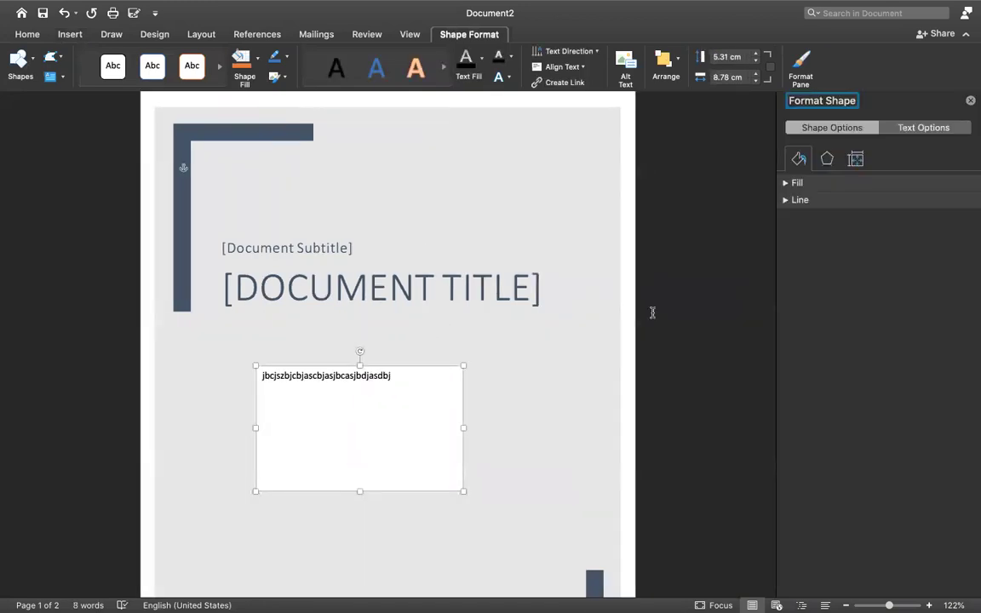
Try several grey fills on the text box, ending with a darker grey
click(787, 183)
click(954, 281)
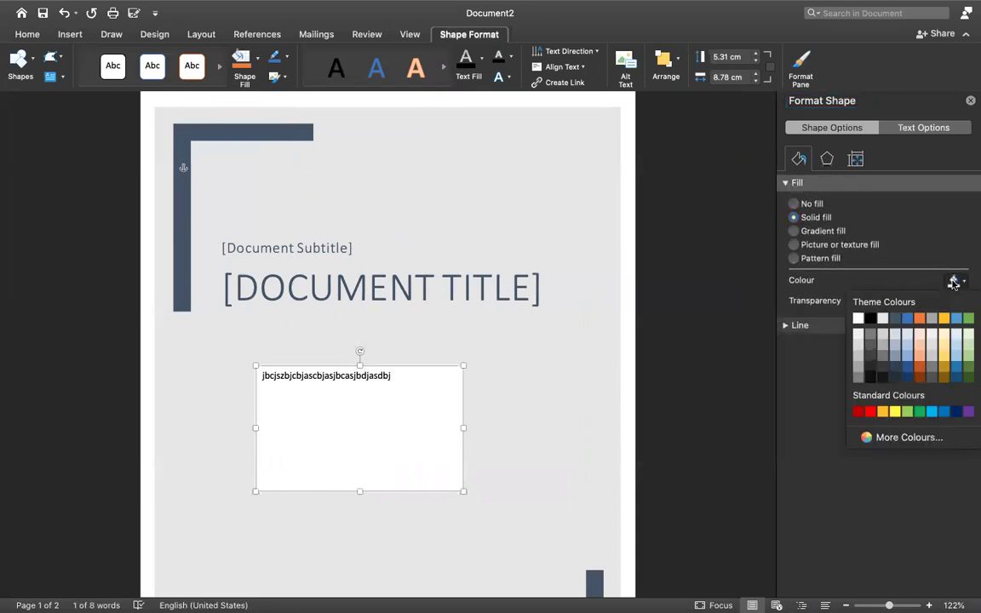
click(872, 335)
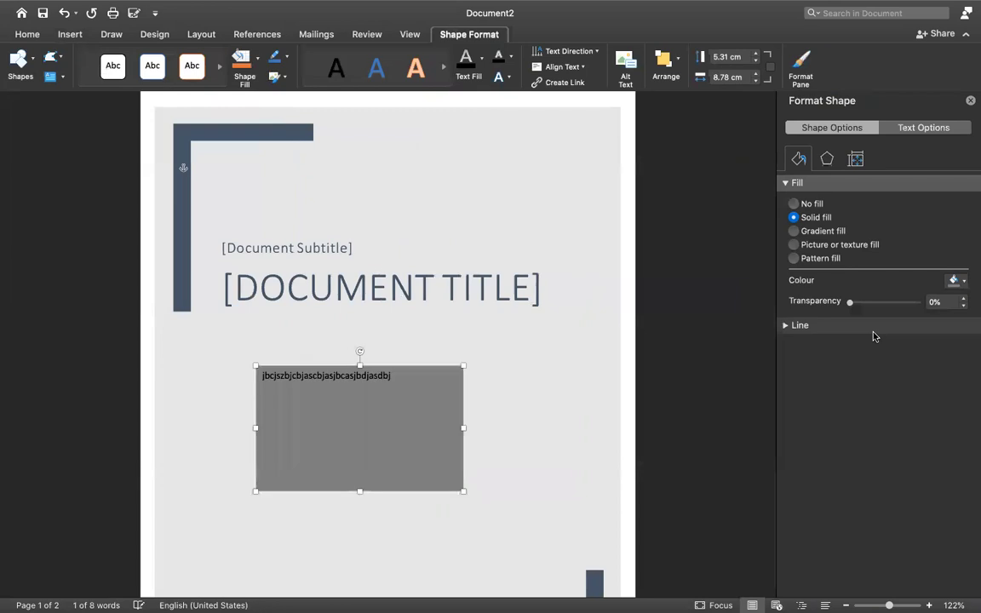
click(954, 280)
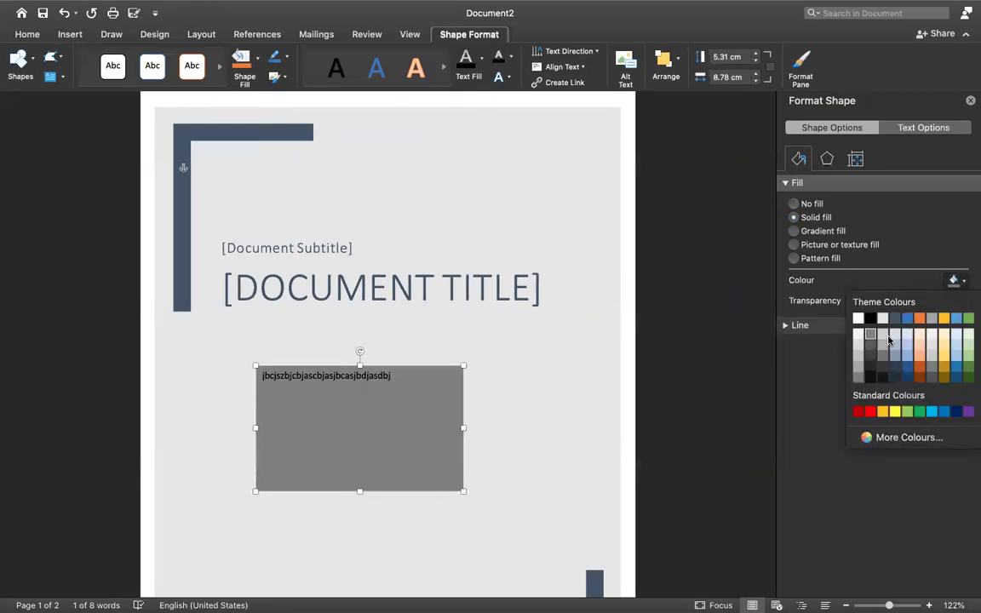
click(861, 336)
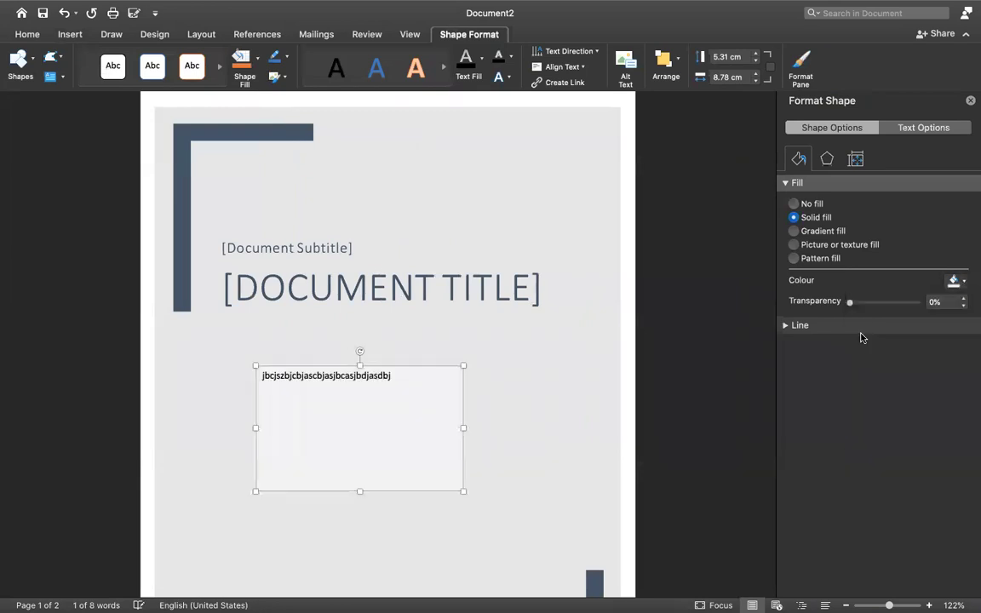
click(967, 281)
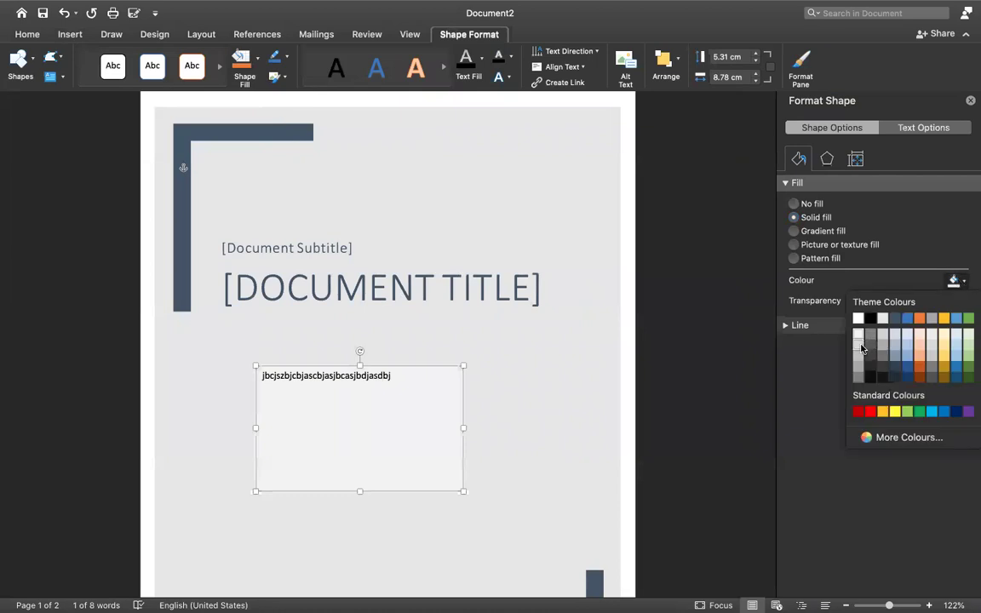
click(861, 348)
click(953, 280)
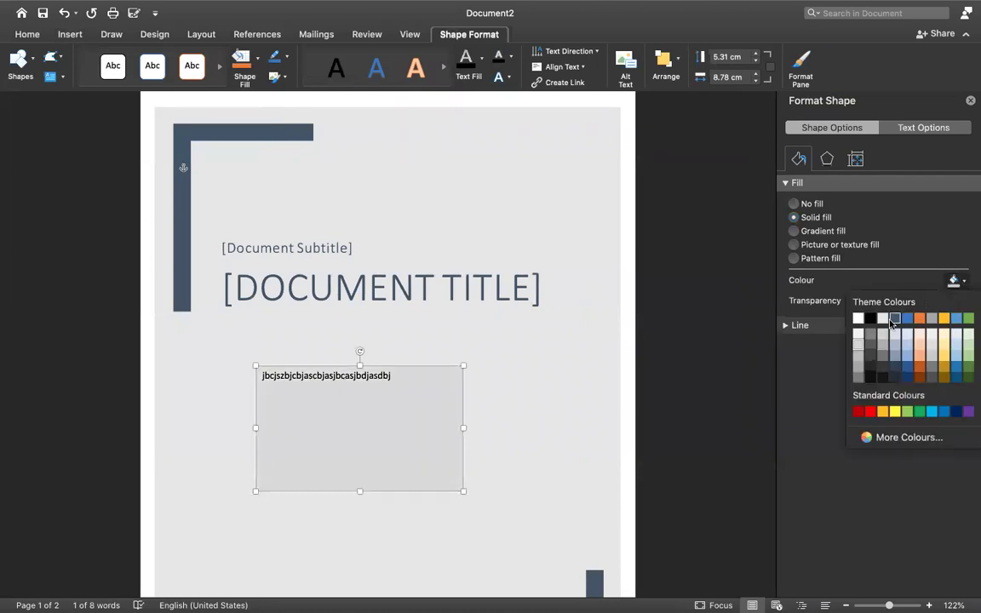
click(859, 358)
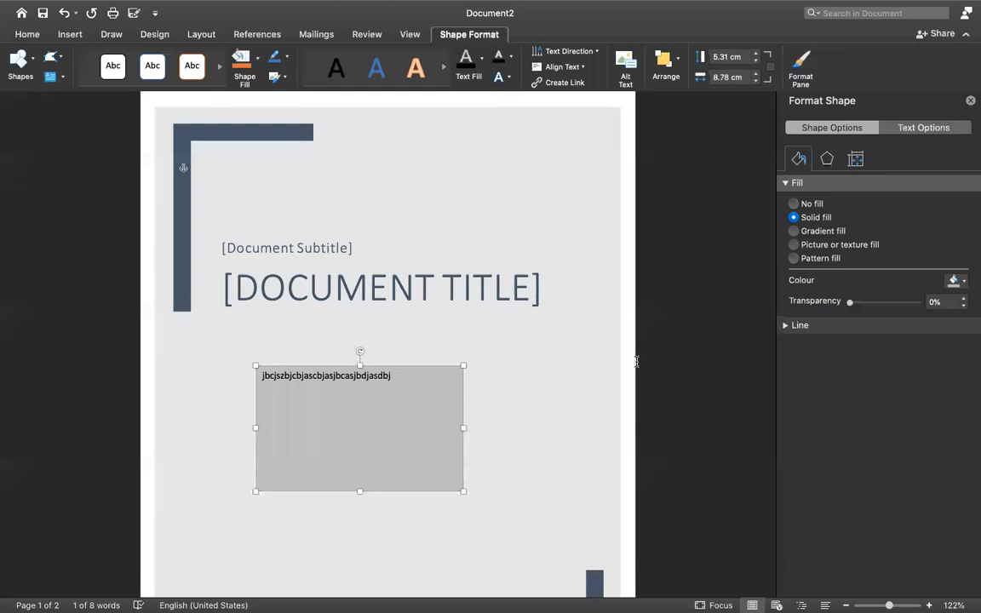
Undo three times, restoring a white fill and trimming the text to 'jbcjszb'
key(ctrl+z)
key(ctrl+z)
key(ctrl+z)
key(ctrl+z)
key(ctrl+z)
key(ctrl+z)
key(ctrl+z)
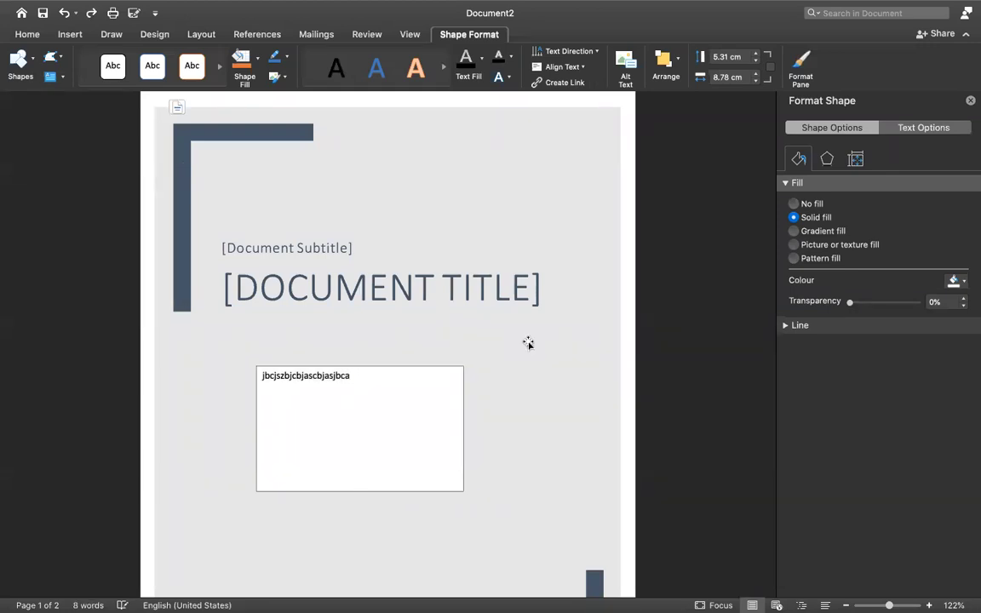
key(ctrl+z)
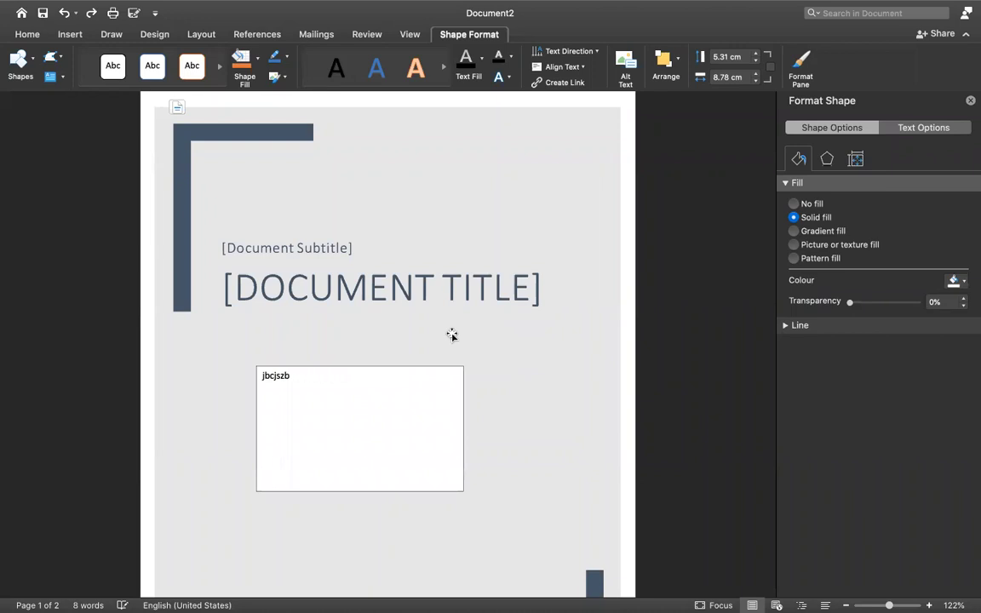
key(ctrl+z)
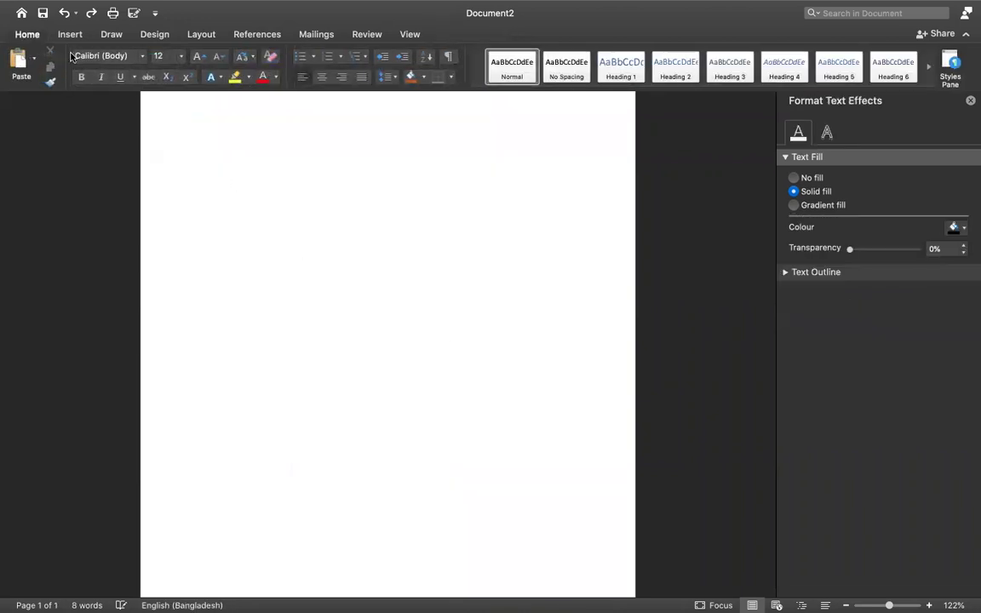
Insert the Facet cover page and select its title and Abstract boxes
click(69, 36)
click(39, 51)
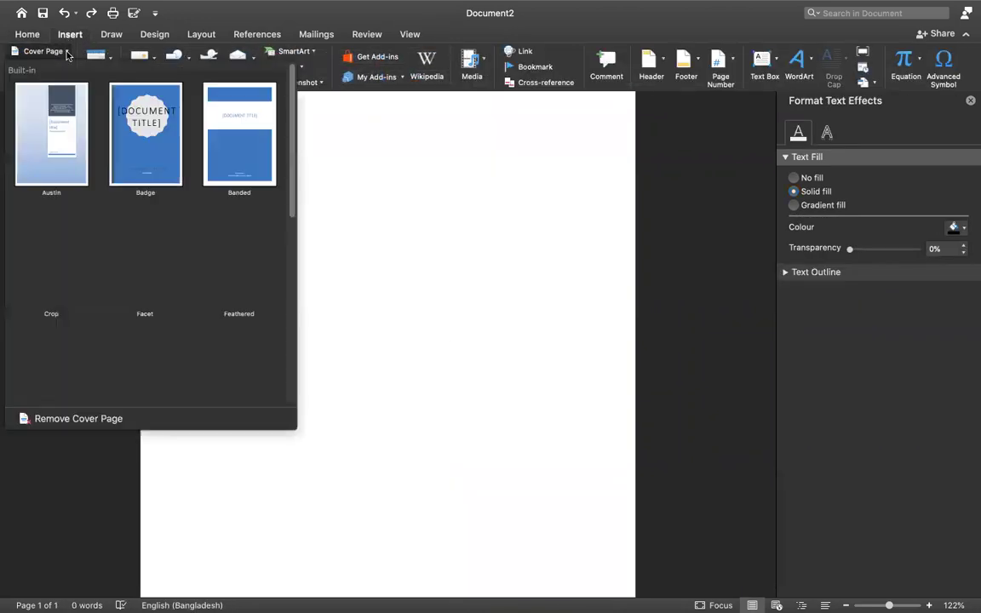
click(157, 247)
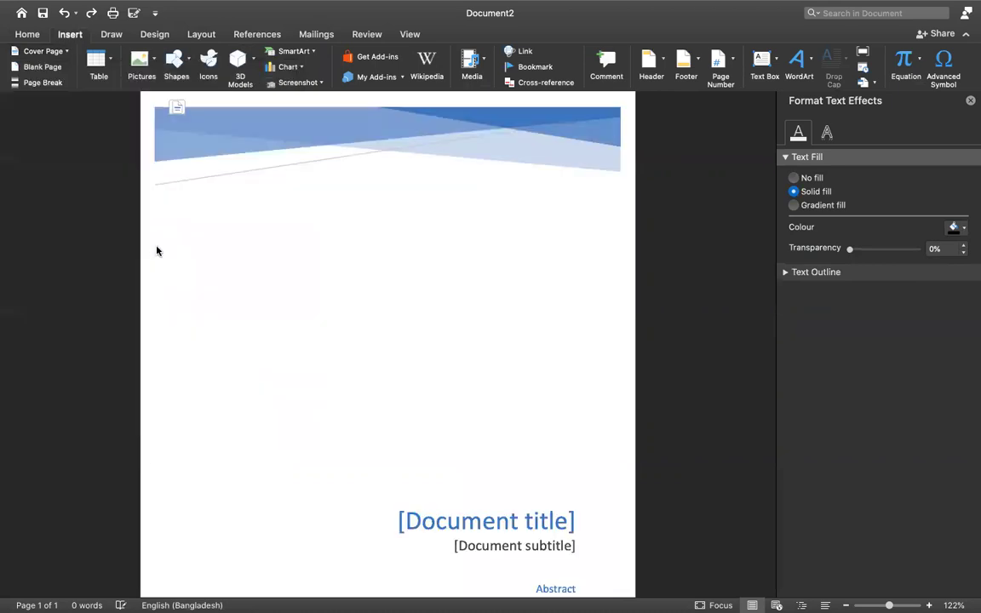
scroll(342, 232, down, 5)
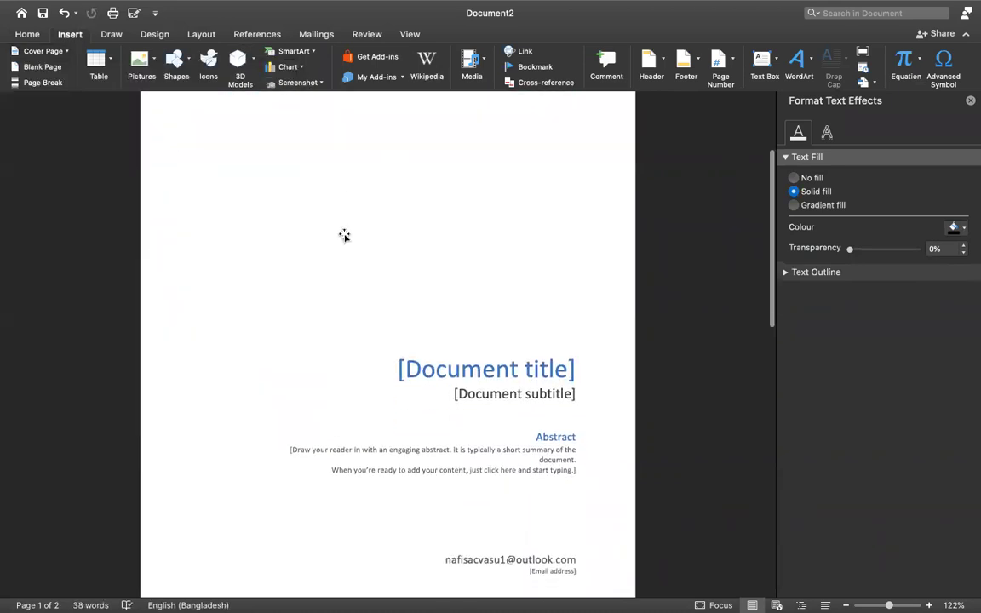
click(458, 323)
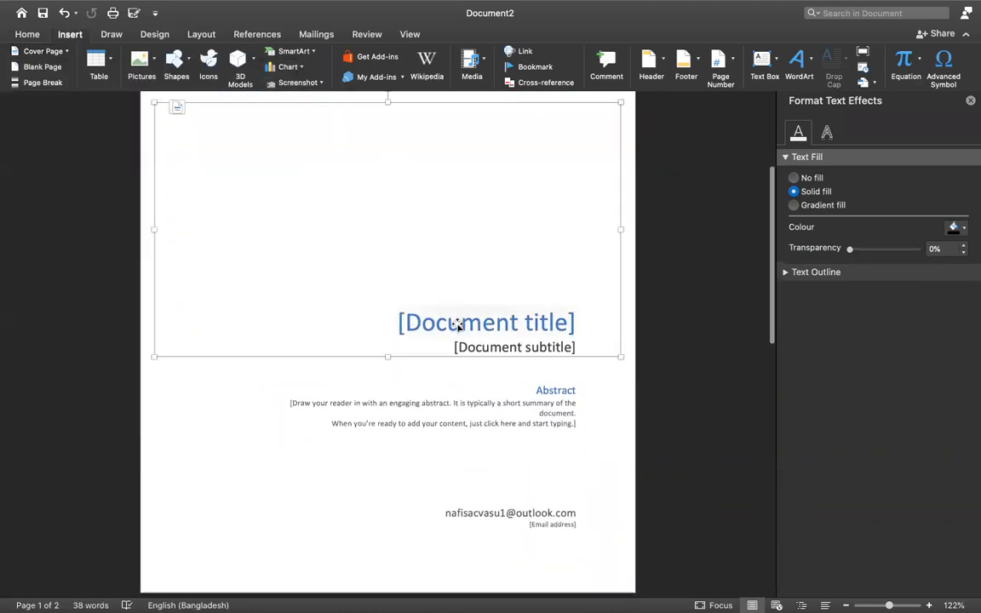
click(561, 324)
click(473, 405)
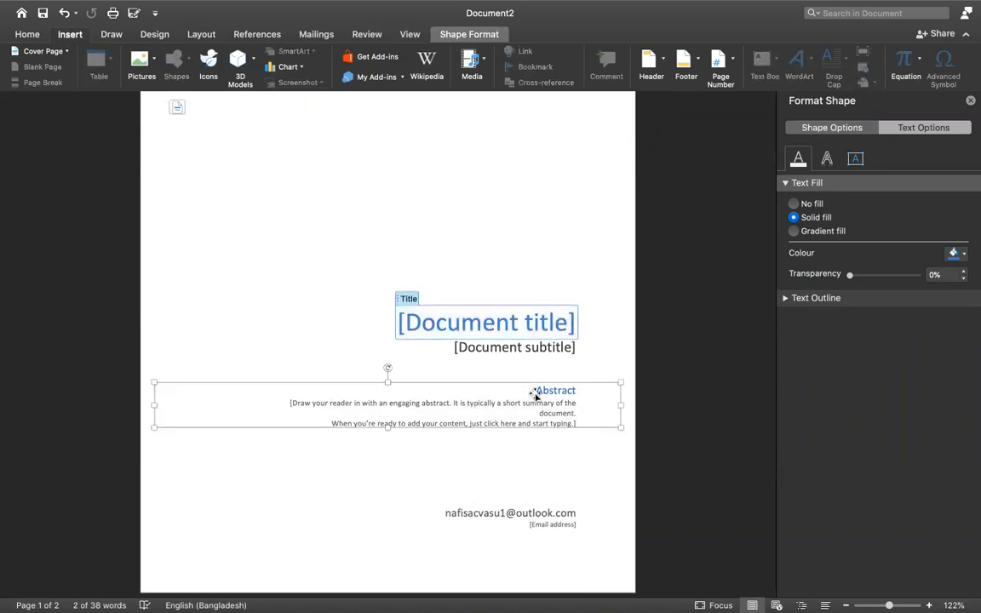
Scroll through the cover page, then undo it to return to a blank page
scroll(442, 443, down, 2)
scroll(443, 442, up, 5)
scroll(443, 442, up, 1)
scroll(443, 444, up, 3)
scroll(443, 447, up, 1)
scroll(442, 445, down, 10)
scroll(445, 444, down, 10)
scroll(443, 444, up, 20)
scroll(413, 386, down, 1)
key(super+z)
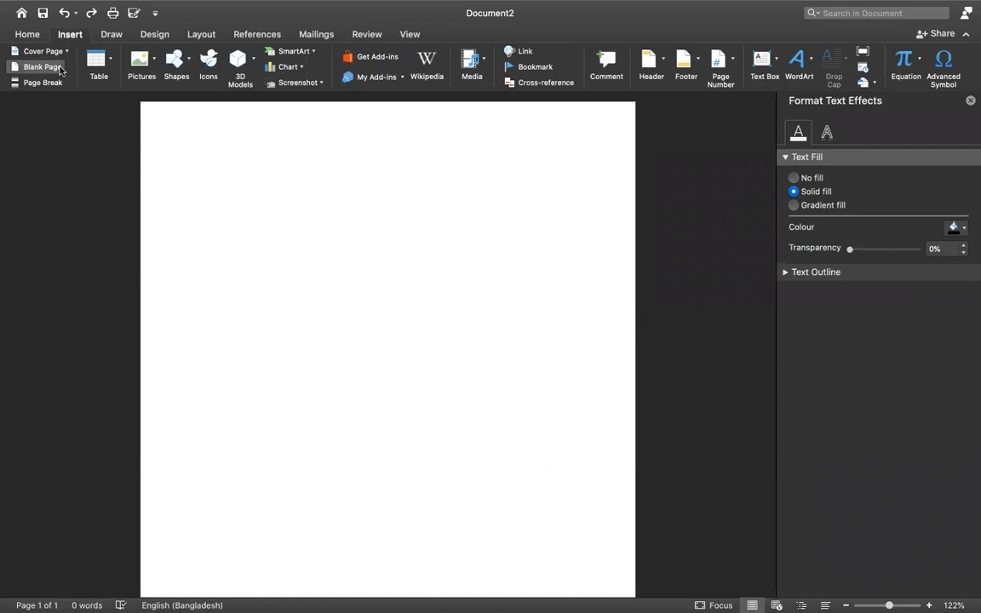
Type four lines 'ahdjkahj janjs', 'adkaj', 'adjhajdh', 'adhbahjd', then add an empty line
text(ahdjkahj janjs)
key(Return)
text(adkajdjhjadahd)
key(Return)
text(adjhajd)
text(hagh)
key(Return)
text(adhbahjd)
scroll(387, 341, down, 5)
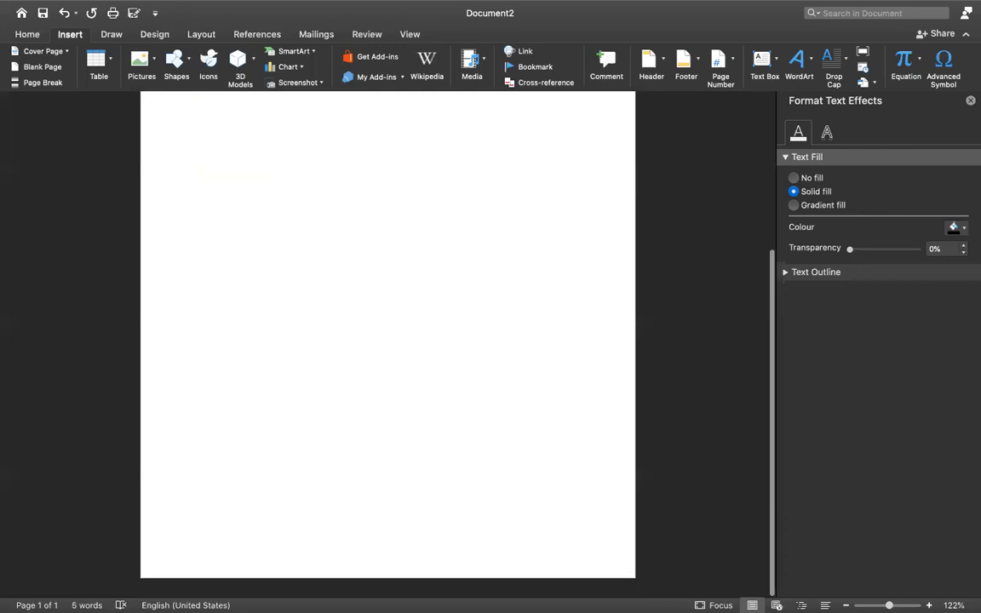
scroll(387, 340, up, 1)
scroll(387, 340, down, 2)
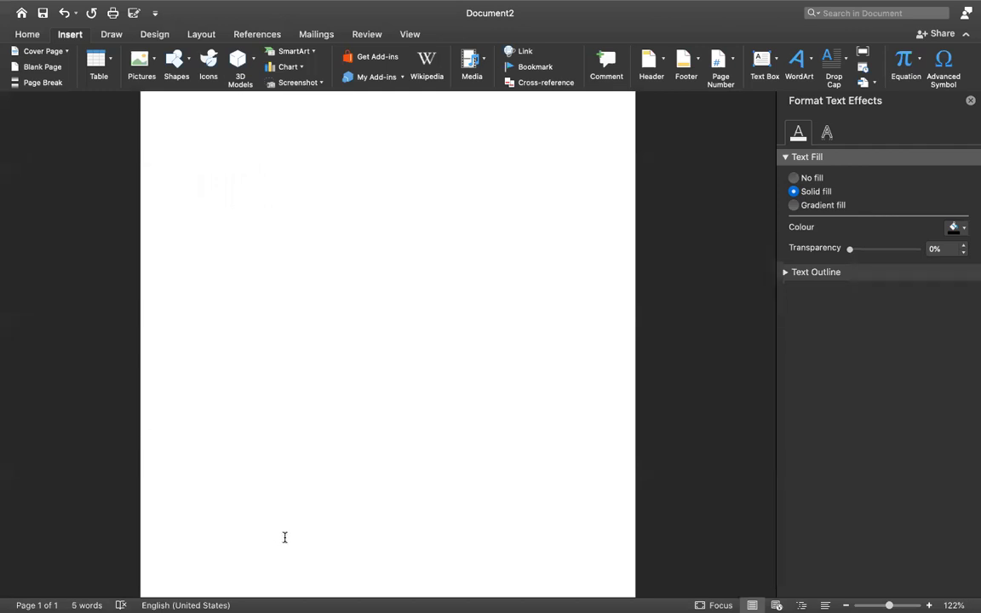
scroll(285, 538, up, 3)
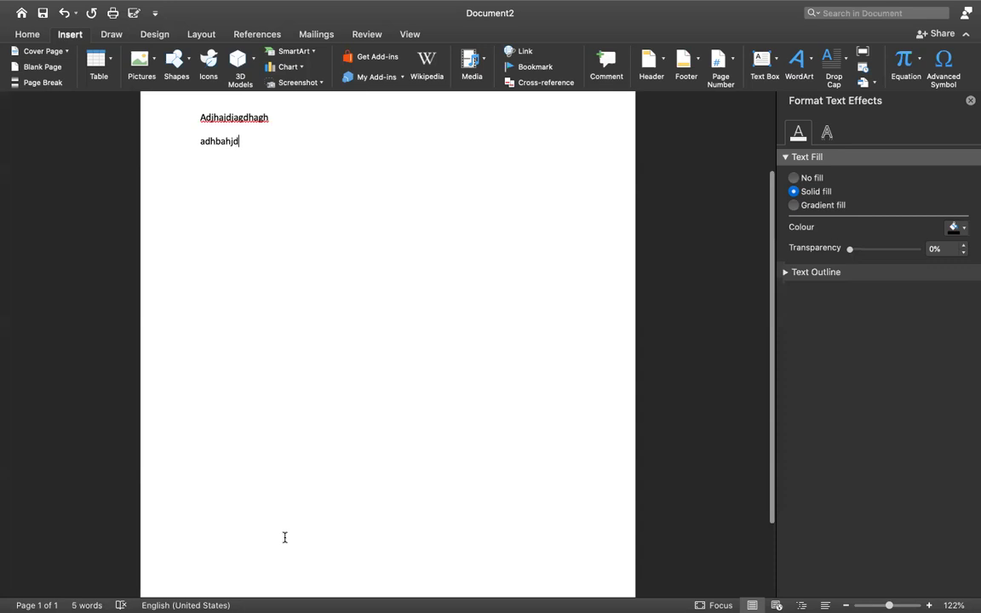
key(Return)
scroll(287, 530, up, 1)
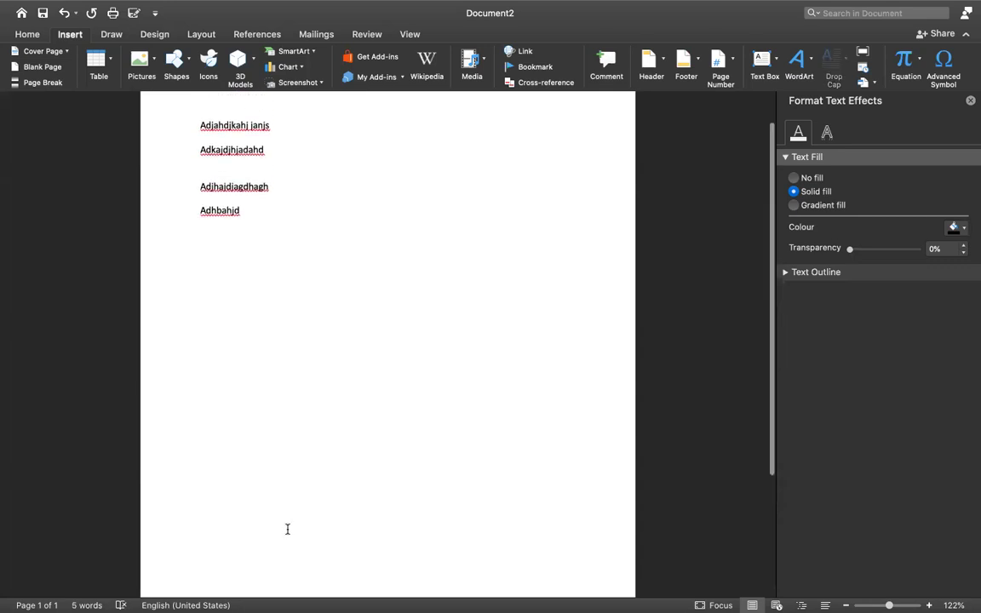
Insert a page break, then add 'ans' after a line break plus a new paragraph
click(47, 82)
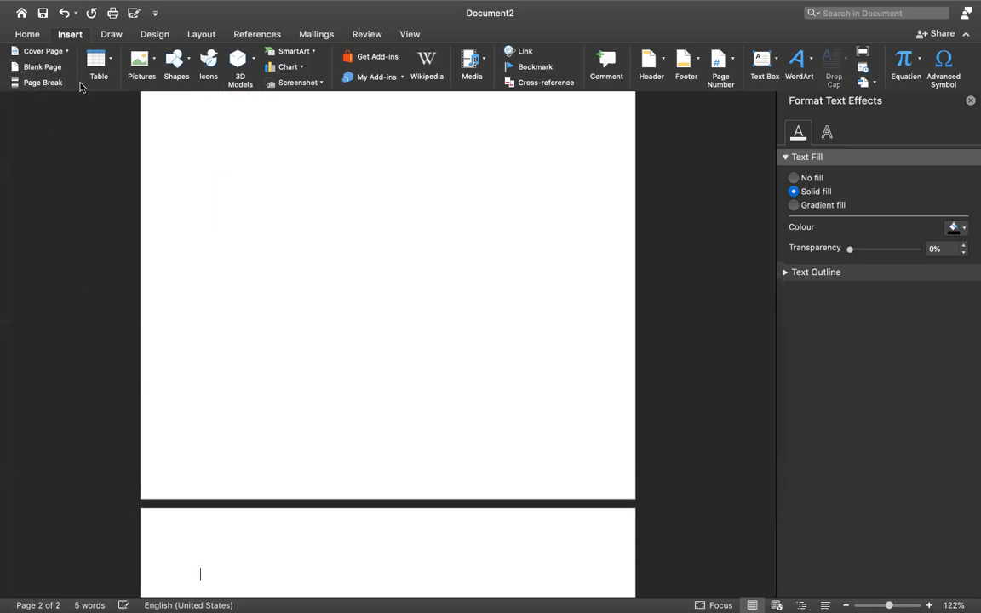
scroll(314, 253, down, 10)
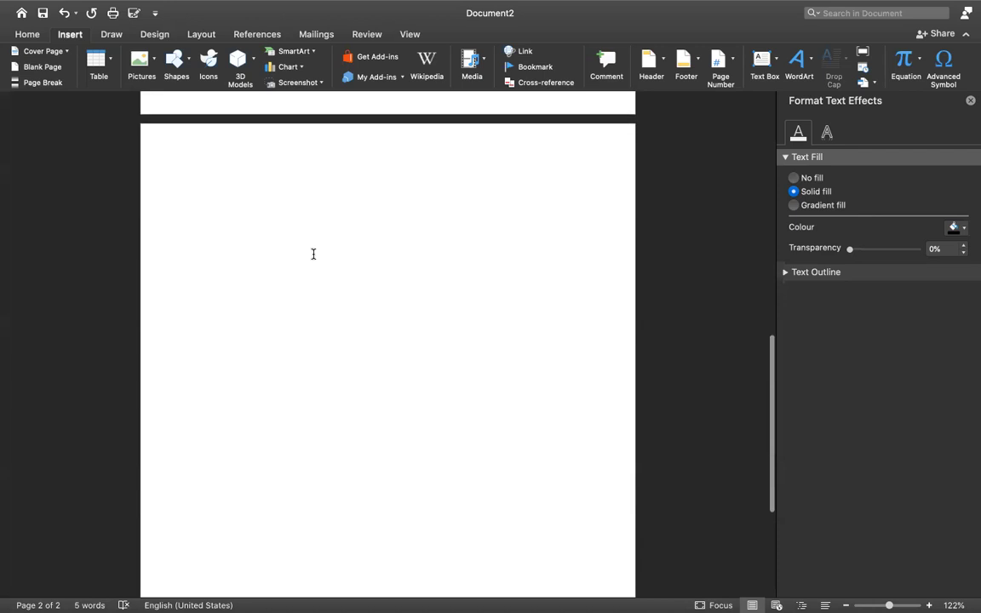
scroll(313, 254, up, 10)
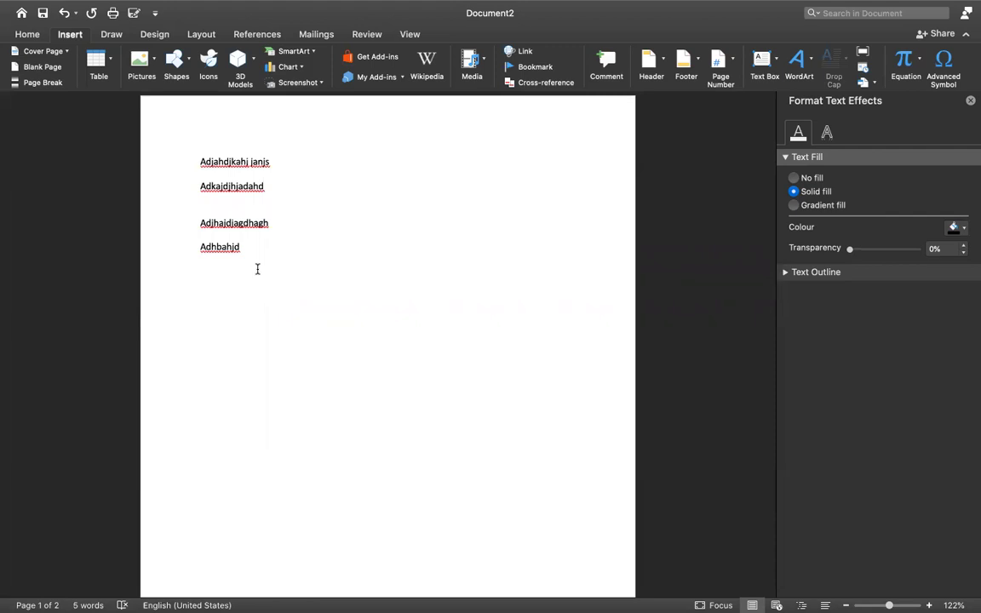
drag(257, 269, 196, 246)
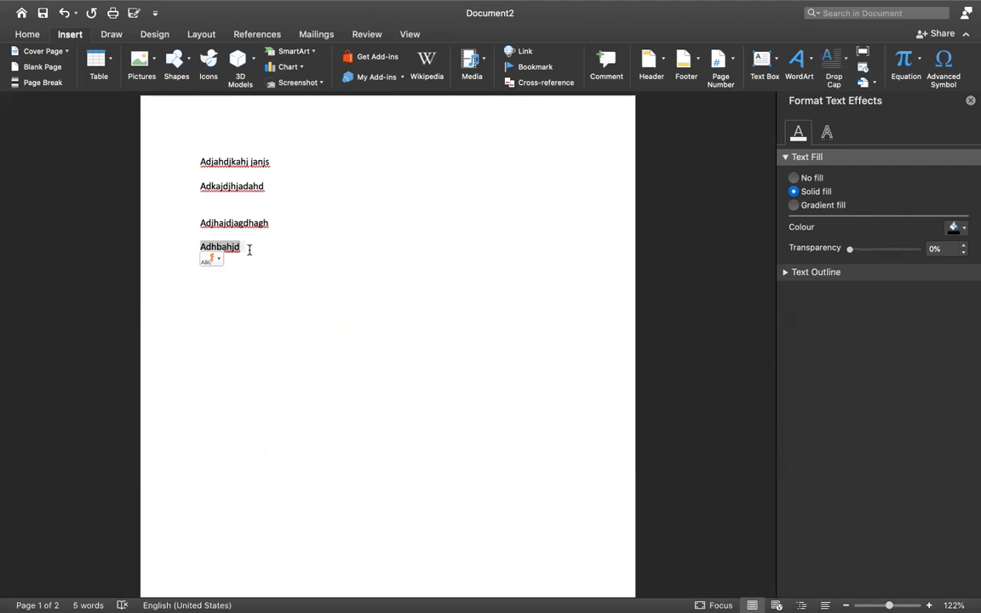
click(270, 223)
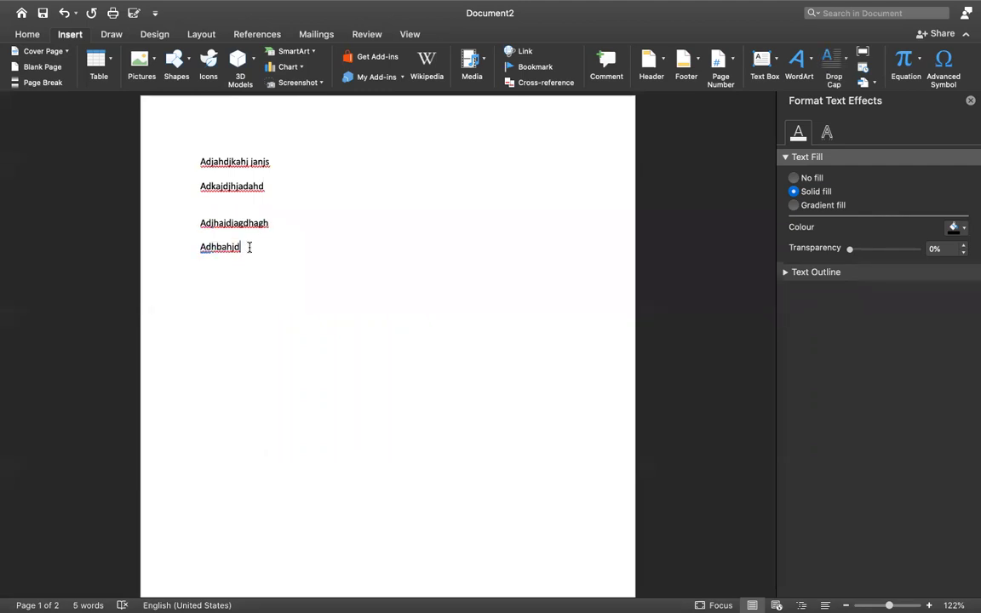
key(shift+Return)
text(ans)
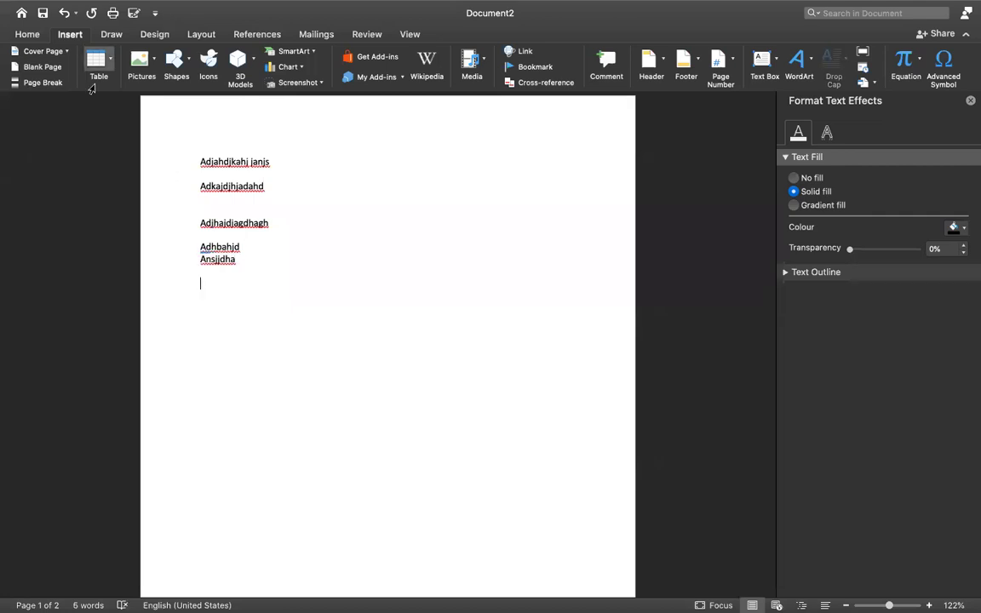
key(Return)
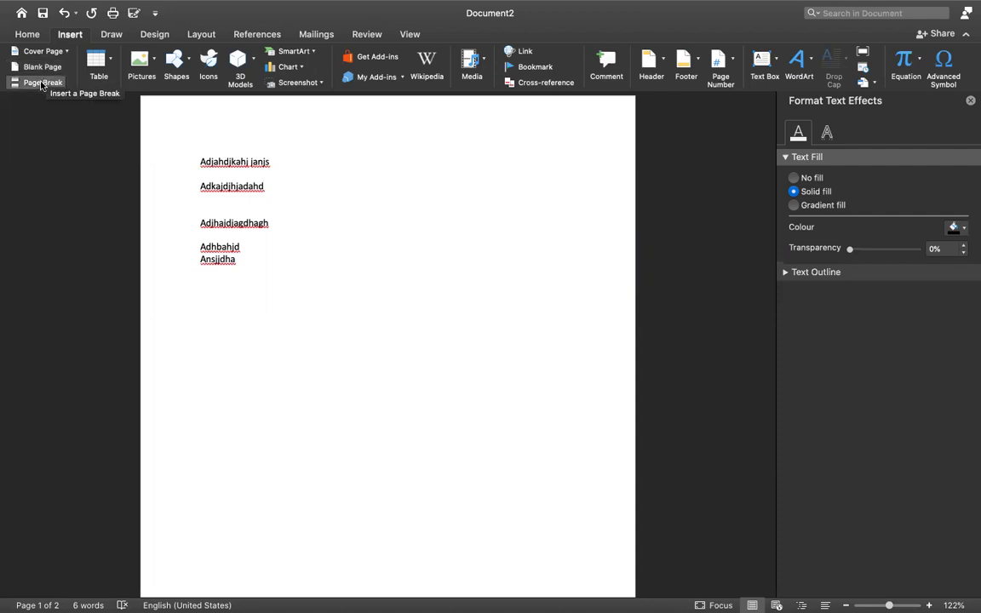
Insert a blank page, type a few test lines, then undo and delete the extras
click(42, 67)
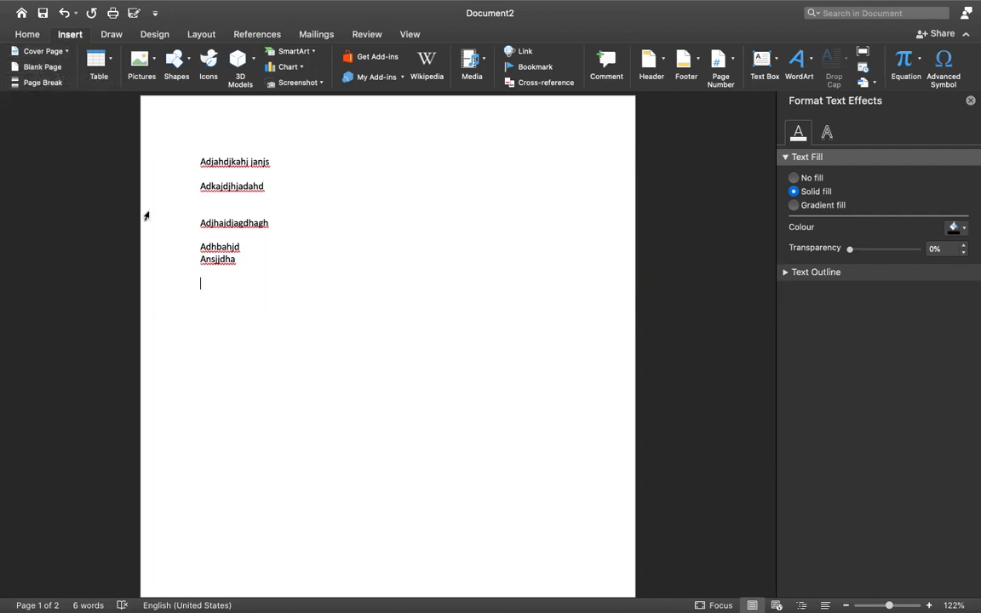
scroll(145, 217, up, 5)
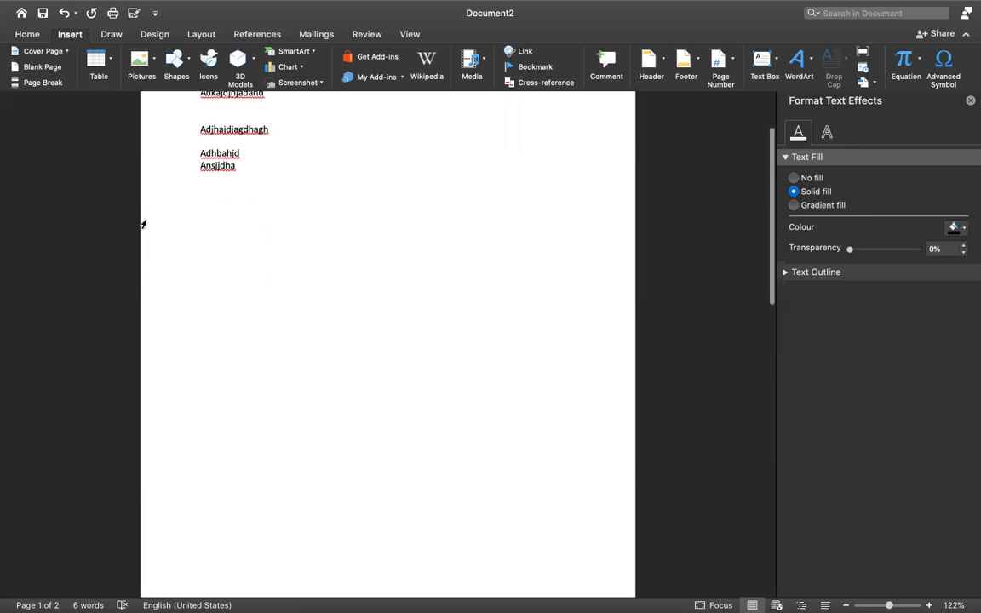
scroll(205, 275, down, 1)
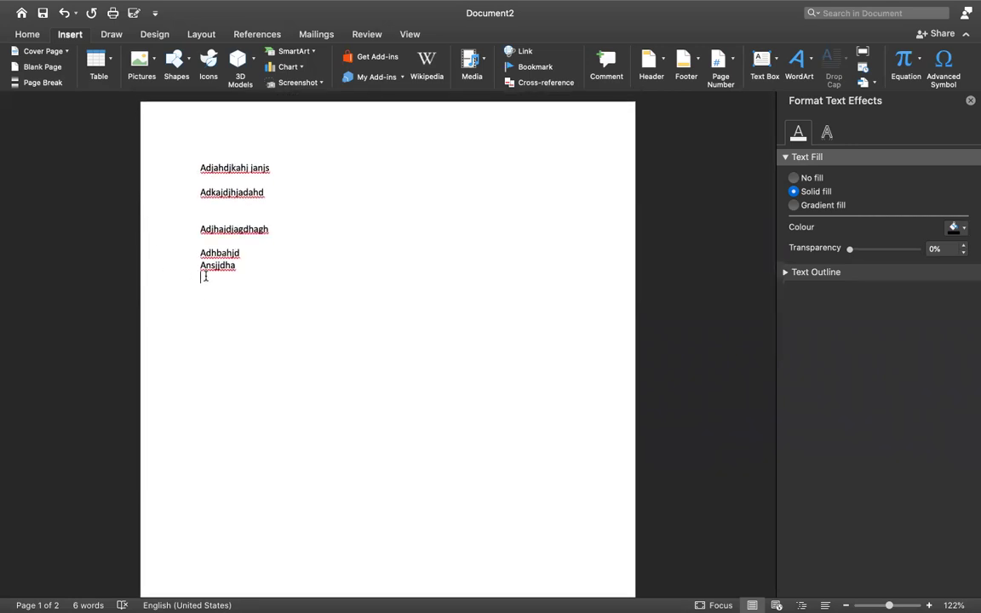
text(Jhwda])
key(Return)
key(Return)
key(Return)
key(Return)
text(ajdah)
key(Return)
text(adhajhd)
key(Return)
key(Return)
key(Return)
text(adh)
key(Return)
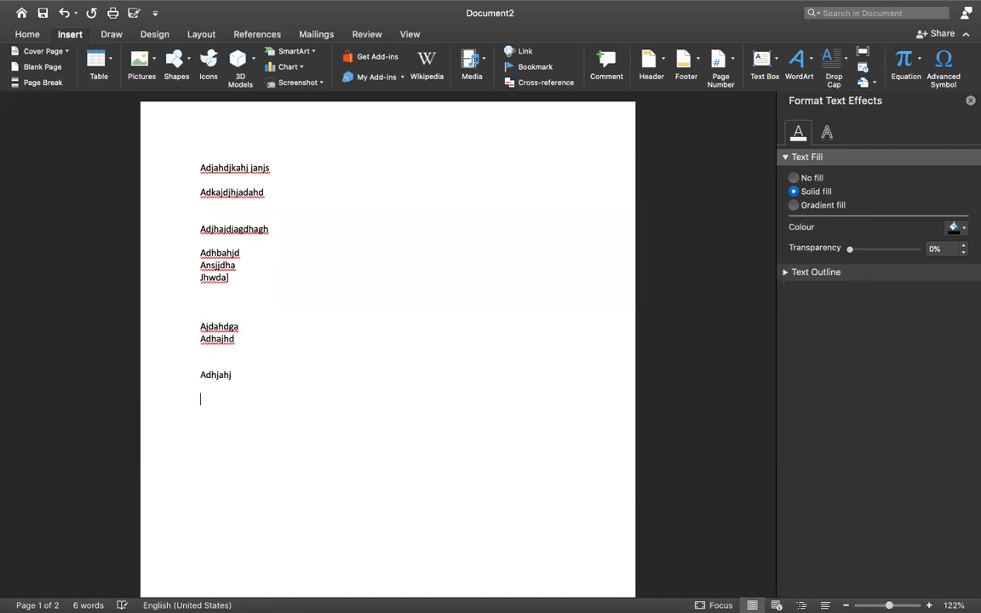
key(super+z)
key(BackSpace)
key(BackSpace)
key(BackSpace)
key(BackSpace)
key(BackSpace)
key(BackSpace)
key(BackSpace)
key(BackSpace)
key(BackSpace)
key(BackSpace)
key(BackSpace)
key(BackSpace)
key(BackSpace)
key(BackSpace)
key(BackSpace)
key(BackSpace)
key(BackSpace)
key(BackSpace)
key(BackSpace)
key(BackSpace)
key(BackSpace)
key(BackSpace)
Add a page break after the text and an empty line below the last line
scroll(205, 275, up, 3)
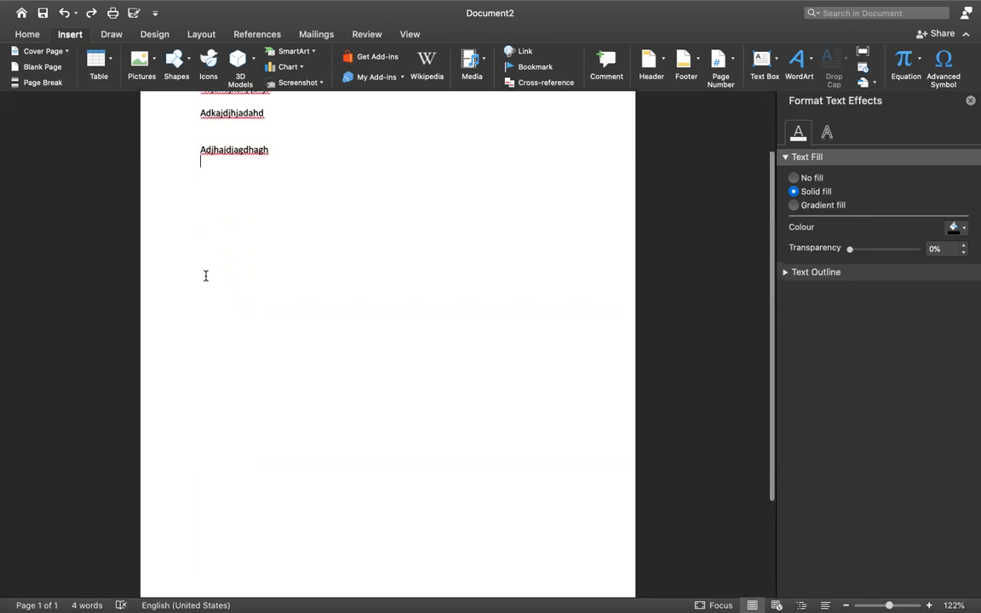
click(38, 84)
scroll(120, 299, up, 10)
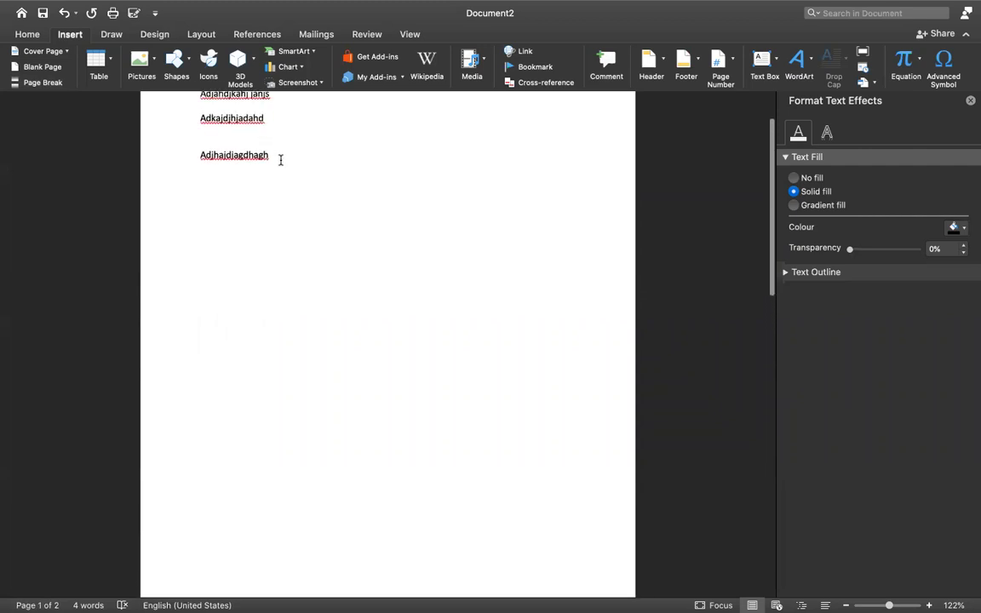
click(276, 156)
key(Return)
scroll(388, 340, down, 5)
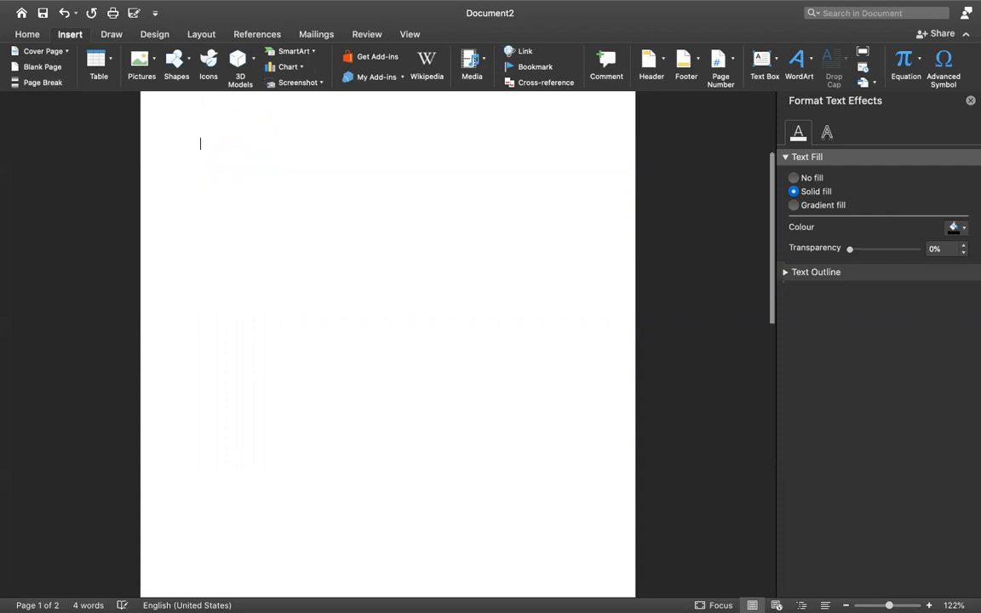
scroll(387, 341, up, 2)
scroll(276, 156, up, 3)
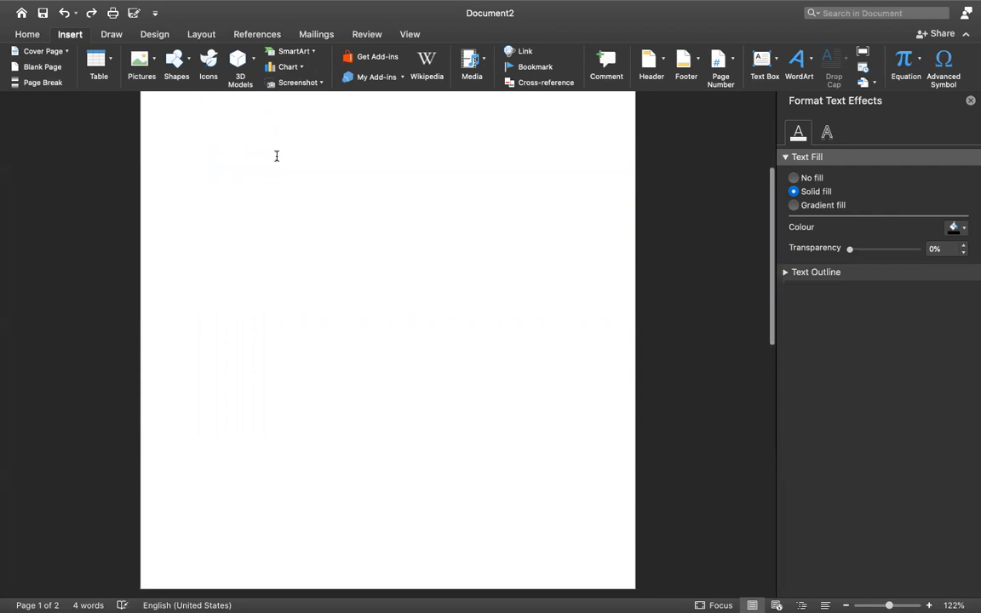
click(276, 156)
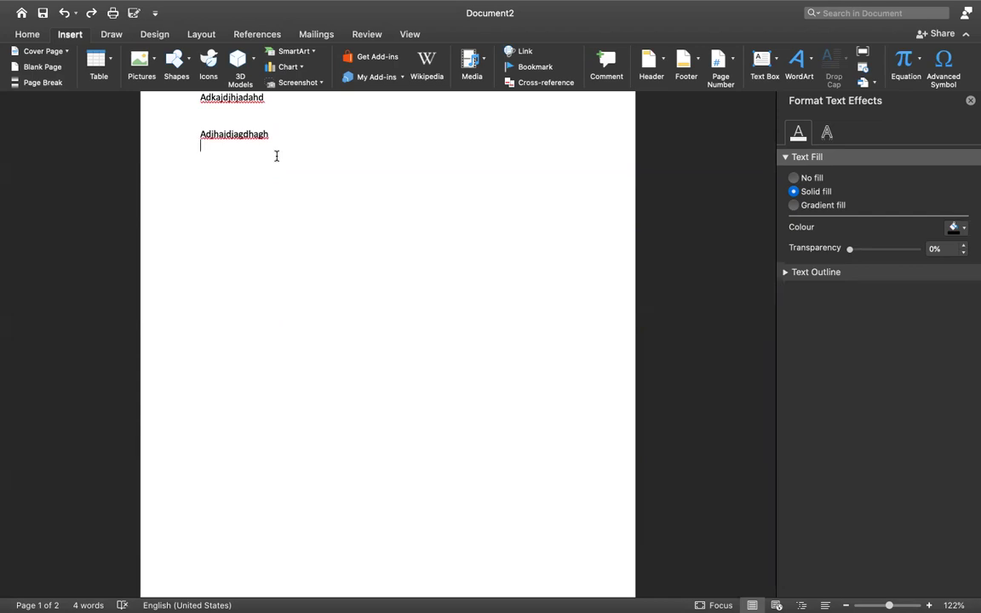
scroll(276, 155, up, 2)
scroll(276, 156, down, 1)
scroll(275, 156, down, 5)
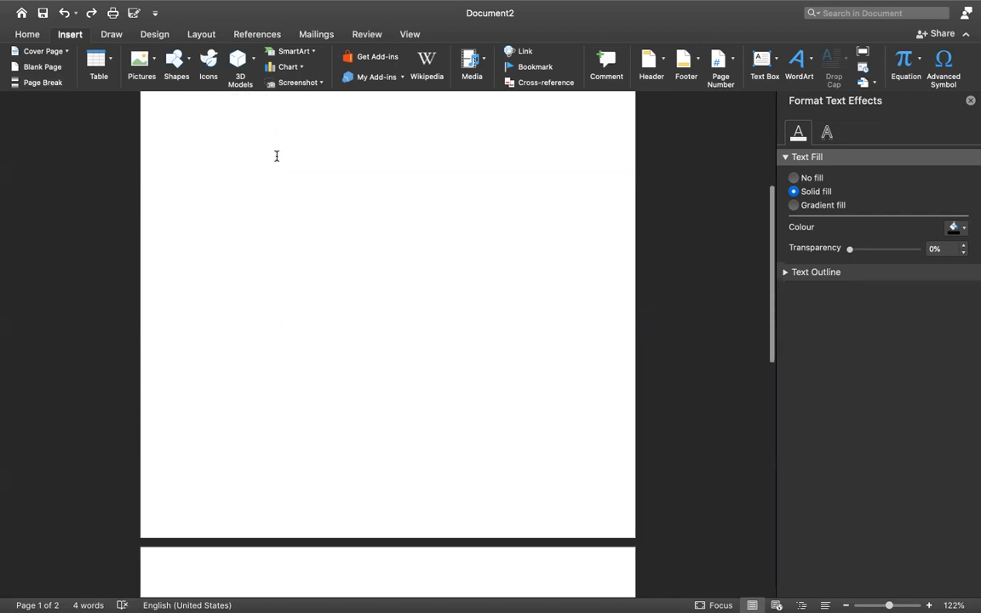
scroll(201, 433, down, 2)
Type the filler lines 'Mjahdjadadgjadhgajgdhadjg' and 'aadjadgkahjdg' at the top of page 2
click(196, 486)
text(mjahdja)
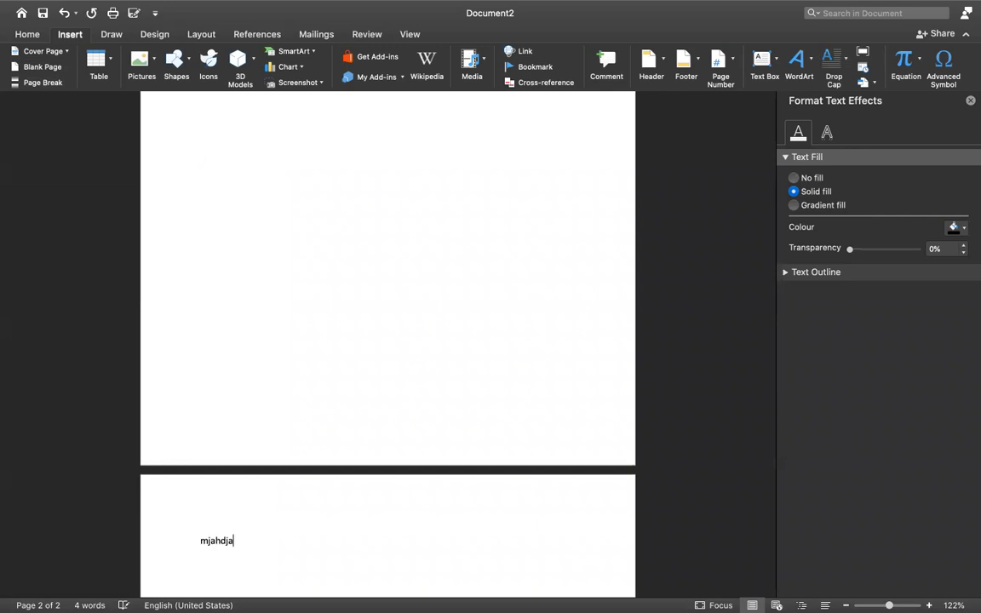
scroll(387, 340, up, 3)
scroll(387, 340, down, 5)
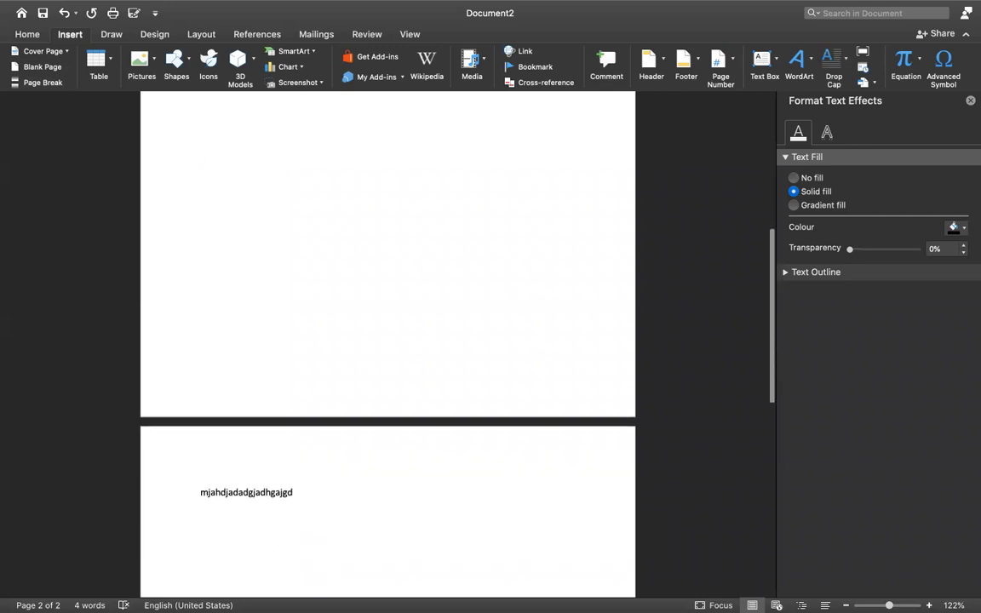
scroll(387, 340, down, 1)
text(djg)
key(Return)
text(aadjadgkahjdg)
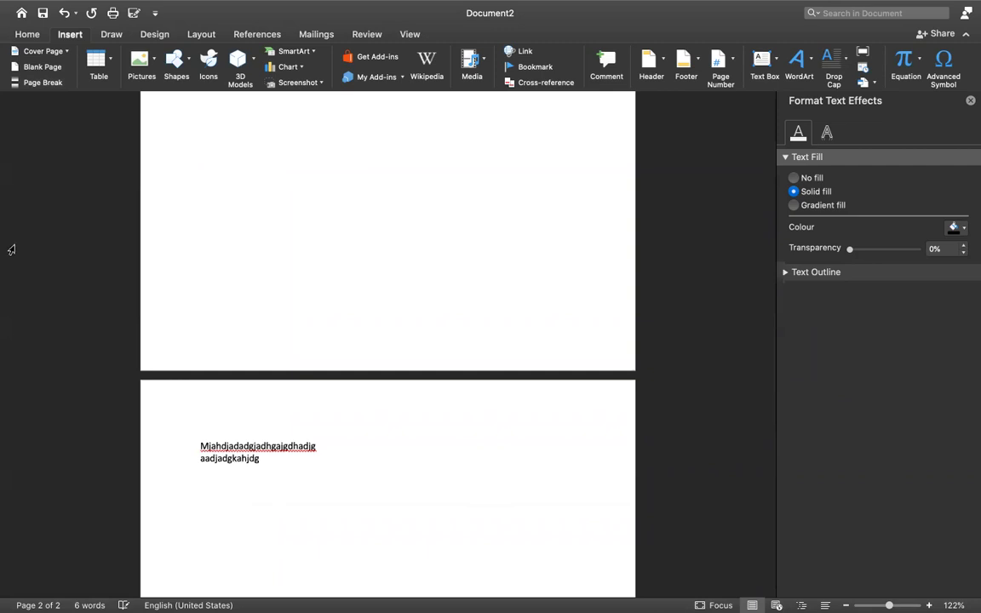
Insert a page break to add a blank third page
click(49, 83)
scroll(199, 333, down, 3)
scroll(198, 331, down, 2)
scroll(199, 332, up, 5)
scroll(199, 331, up, 5)
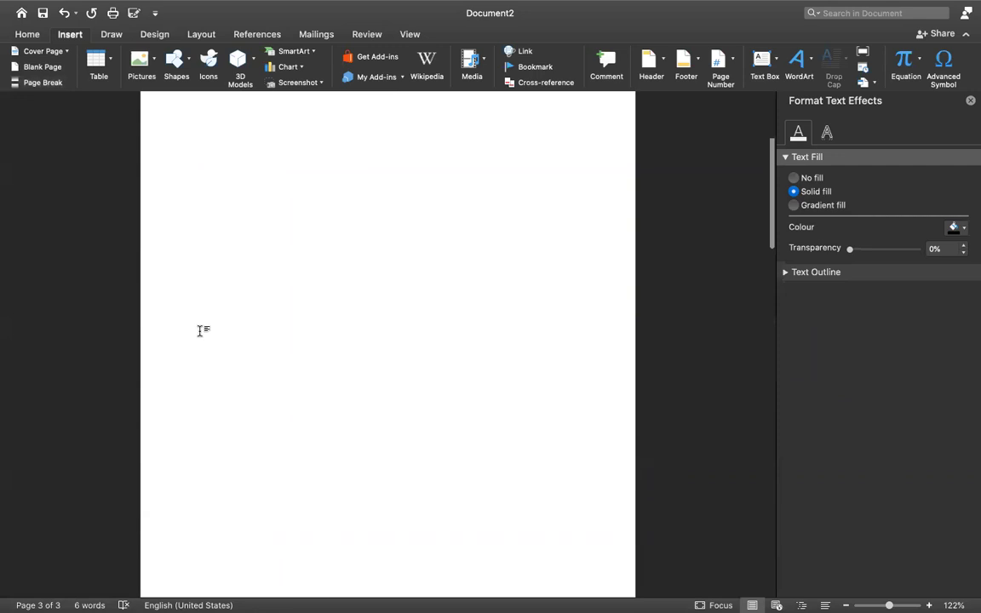
scroll(199, 331, up, 5)
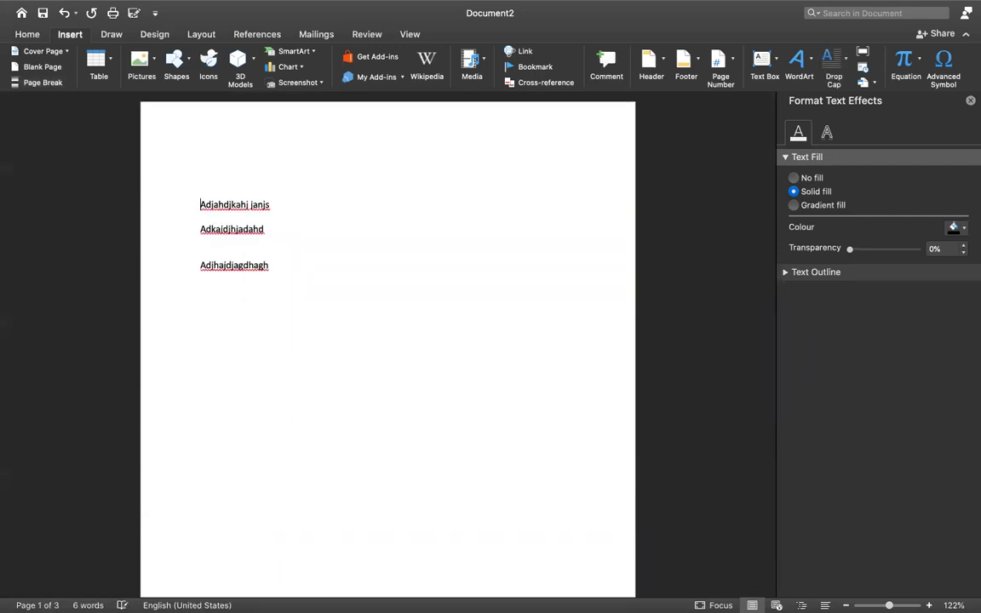
scroll(199, 167, down, 3)
scroll(387, 341, down, 5)
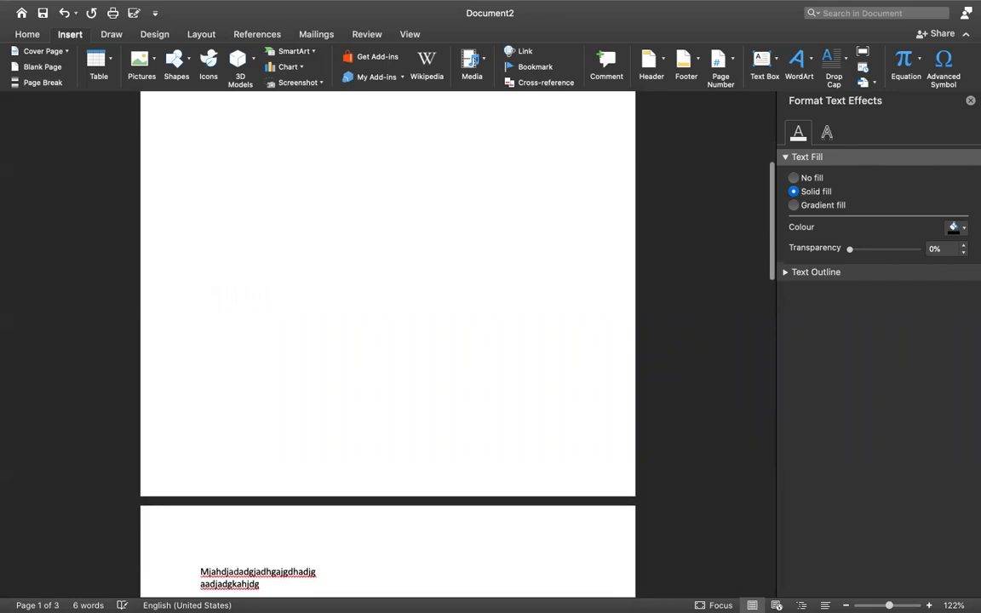
scroll(387, 340, up, 7)
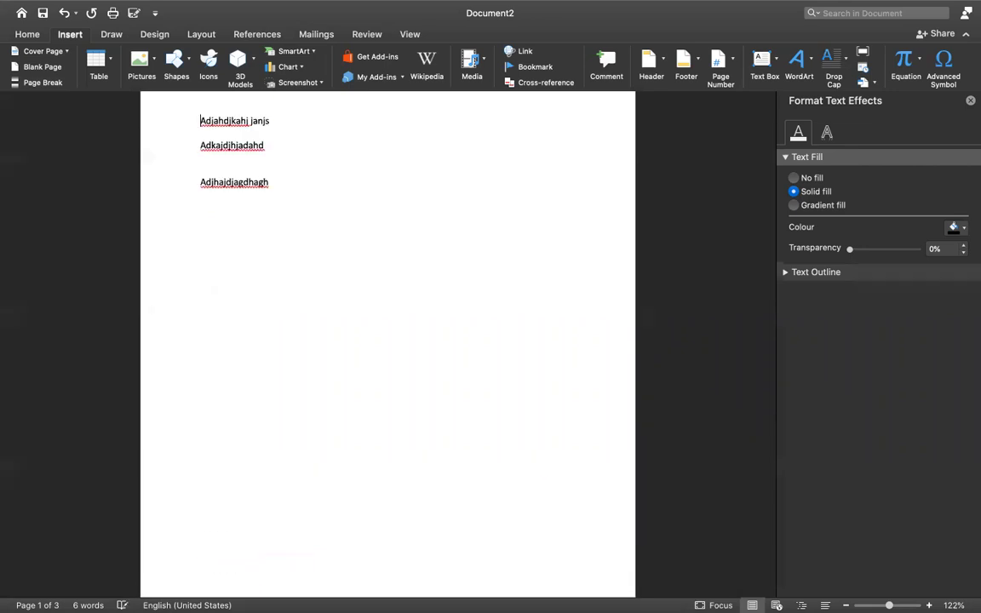
scroll(387, 340, down, 10)
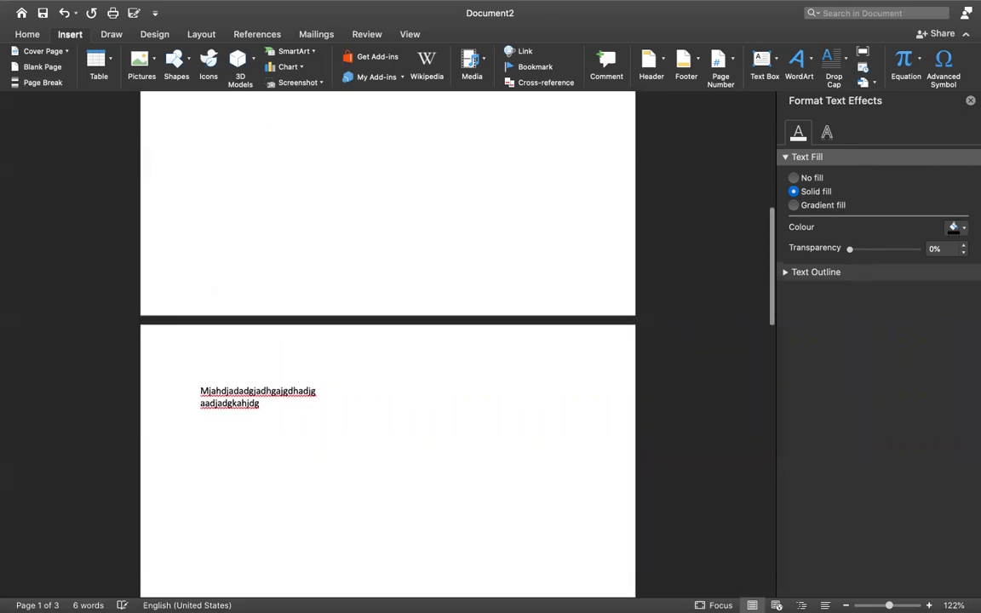
scroll(388, 340, up, 15)
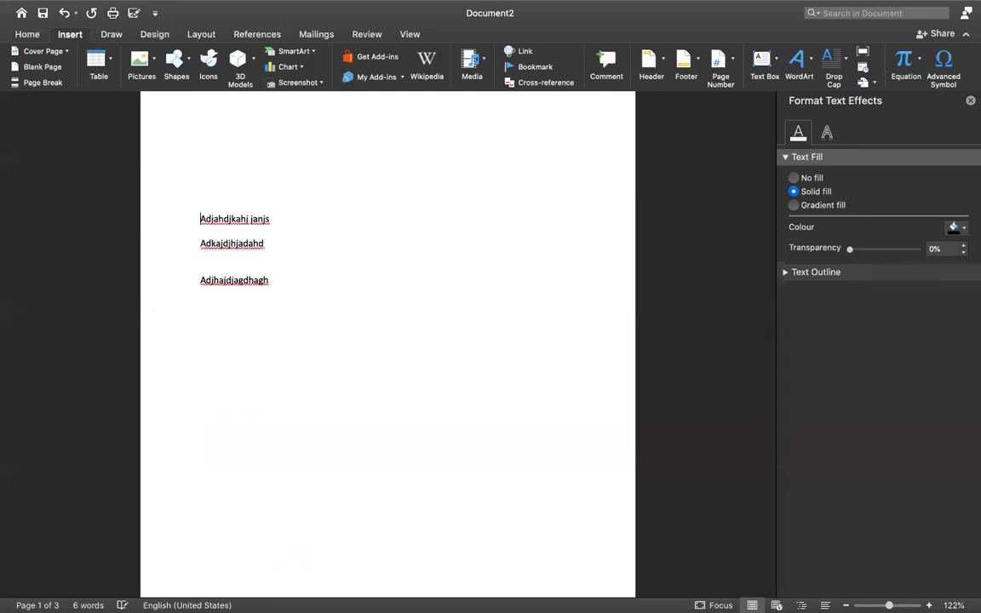
scroll(387, 341, down, 20)
scroll(388, 341, up, 8)
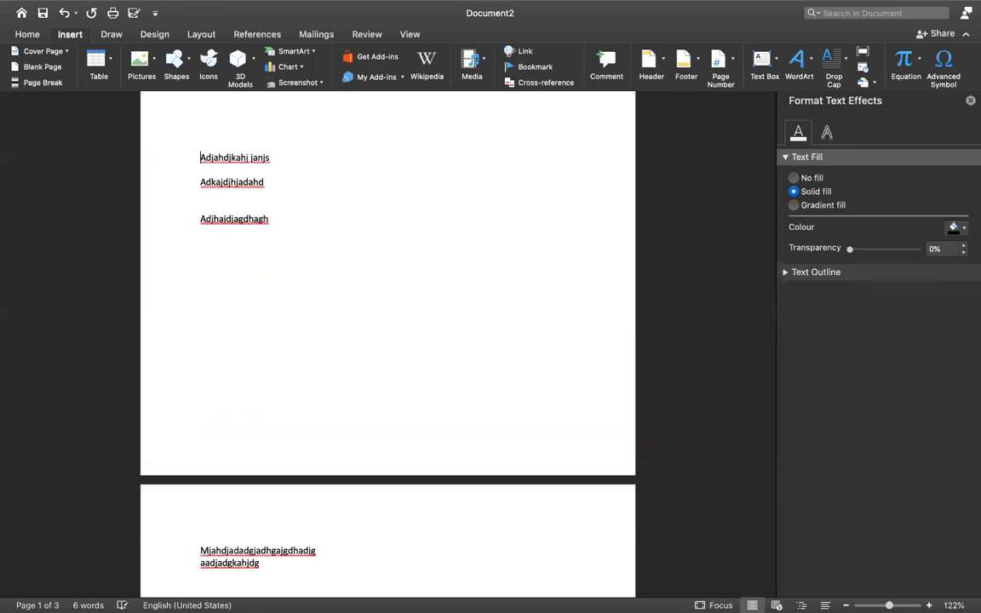
key(Return)
key(Return)
key(Return)
key(Return)
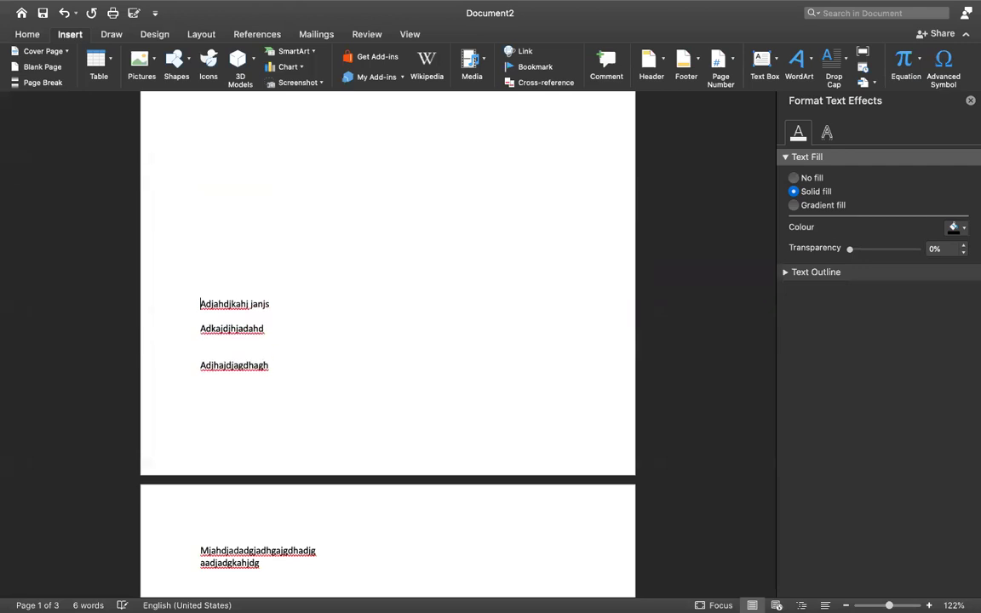
key(Return)
key(Return)
key(Return)
key(Return)
key(Return)
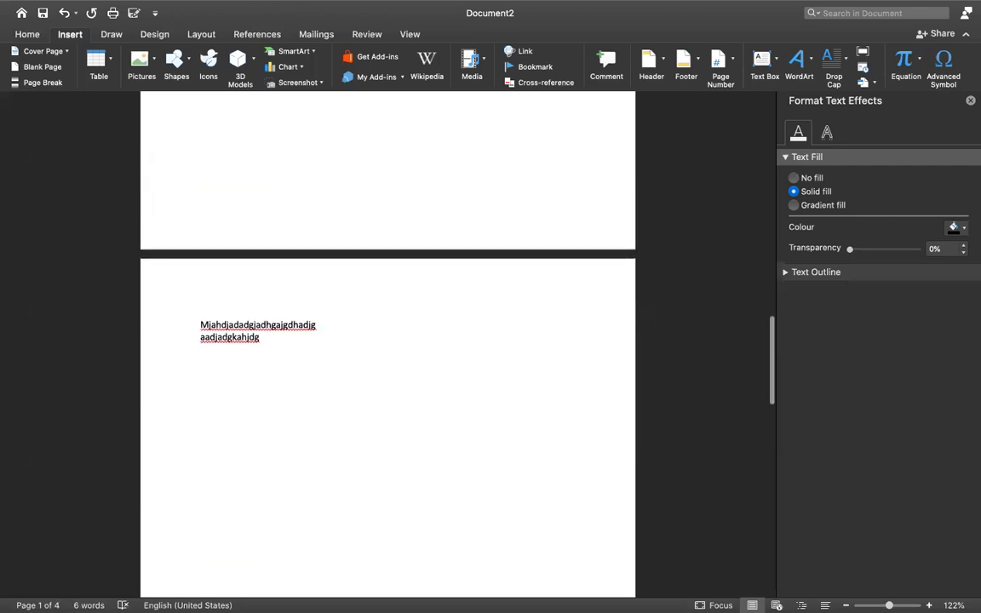
key(BackSpace)
key(BackSpace)
key(BackSpace)
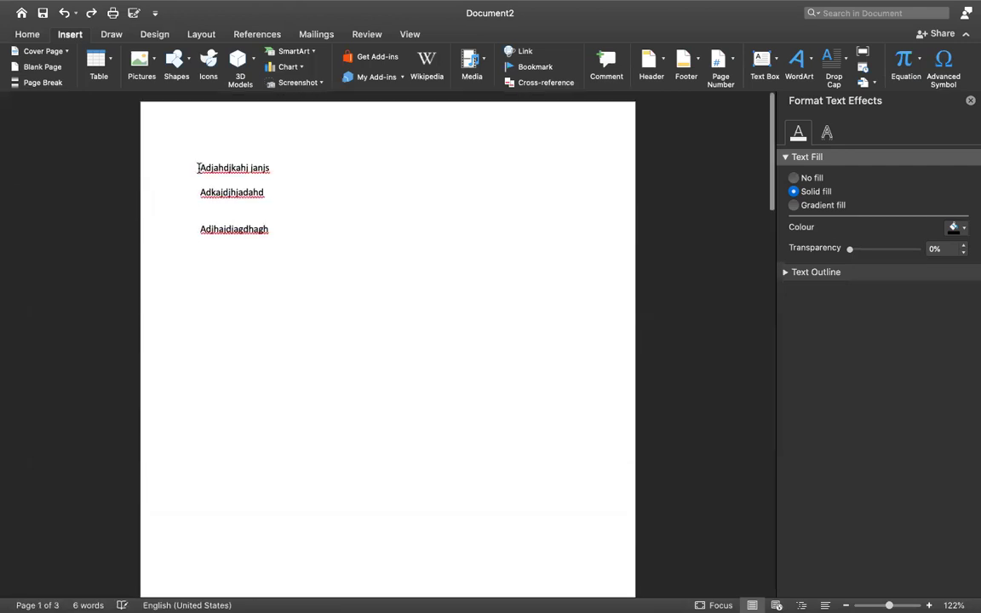
scroll(198, 167, down, 10)
scroll(198, 167, up, 2)
scroll(199, 168, up, 5)
scroll(198, 168, down, 5)
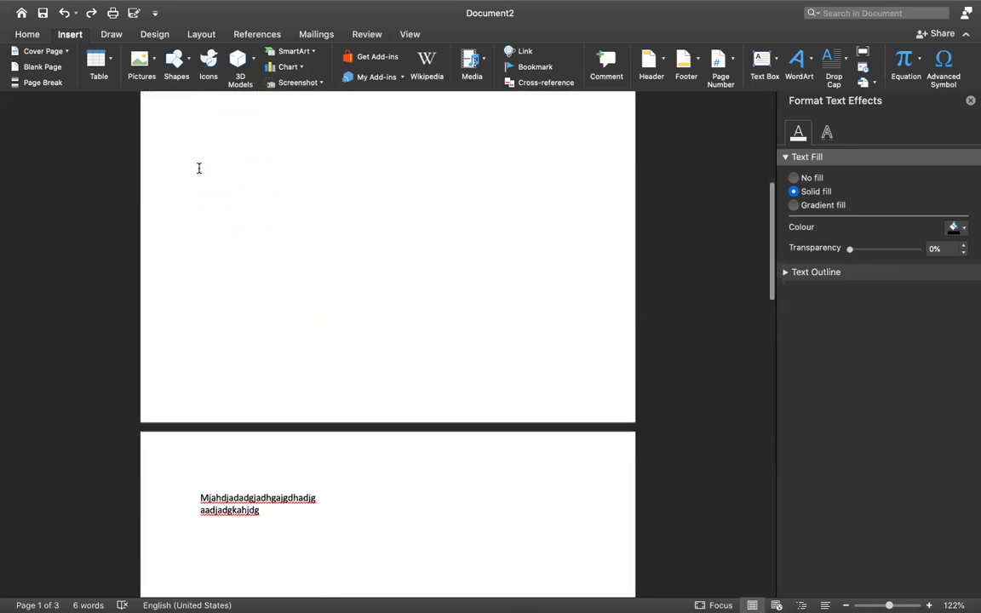
scroll(264, 509, down, 3)
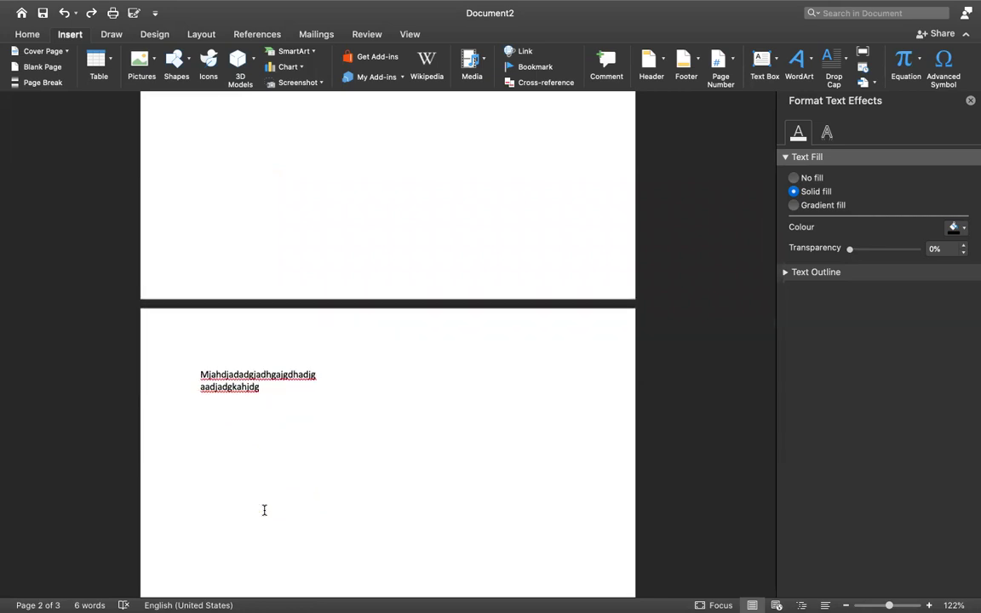
scroll(264, 509, down, 6)
scroll(263, 509, down, 4)
click(264, 509)
scroll(264, 509, up, 1)
scroll(264, 509, down, 10)
scroll(264, 509, up, 5)
scroll(264, 509, up, 5)
scroll(264, 510, up, 5)
scroll(264, 508, up, 1)
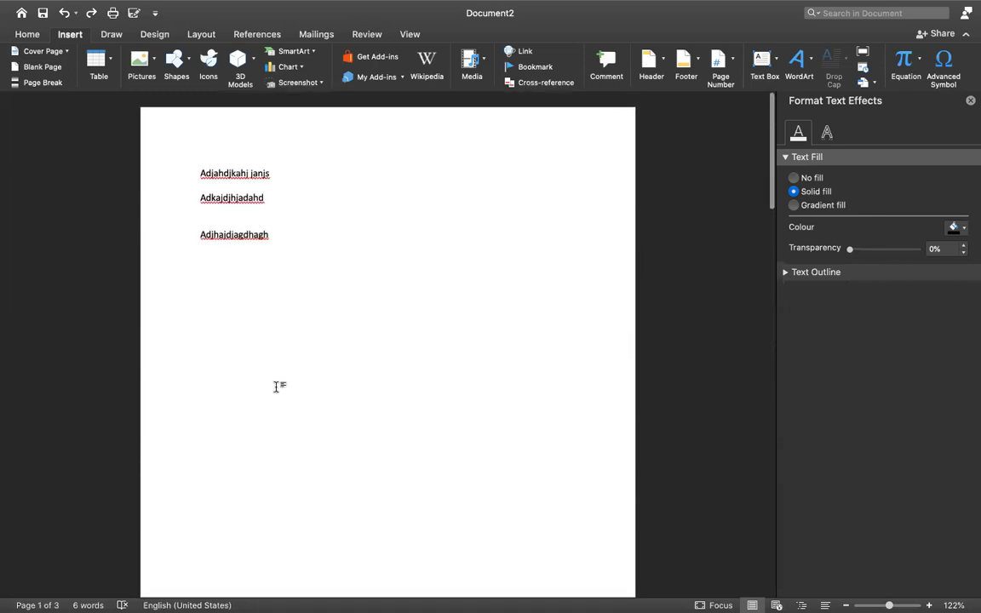
Below the third line on page 1, add the lines 'Adad' and 'Ada'
click(269, 211)
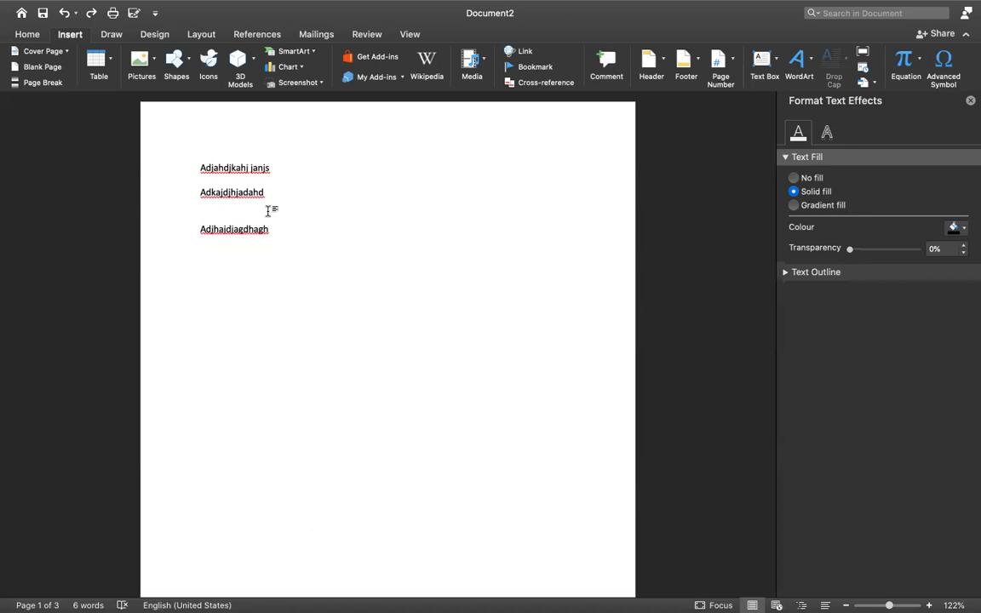
key(Down)
key(Down)
key(Down)
text(Adad)
key(Return)
text(da)
key(Return)
Add the lines 'Adad', 'adad', 'Adada' and 'ajdjahdhadadh', each on its own line
key(Return)
text(Adad)
key(Return)
key(Return)
text(Adadad)
key(Return)
key(Return)
key(Return)
text(Adada)
key(Return)
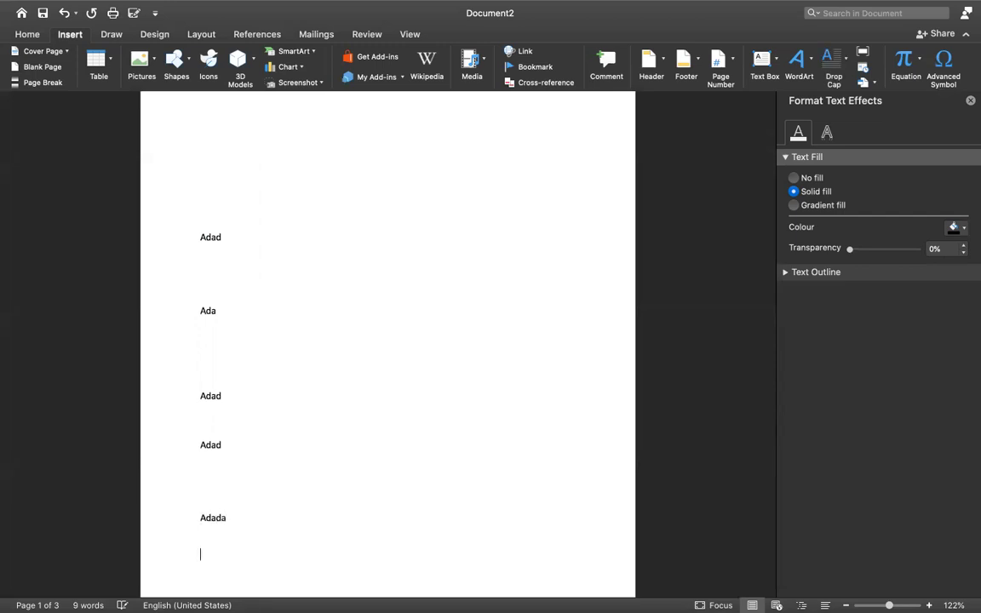
scroll(388, 341, down, 5)
text(ajdjahdhadadh)
click(226, 300)
key(Return)
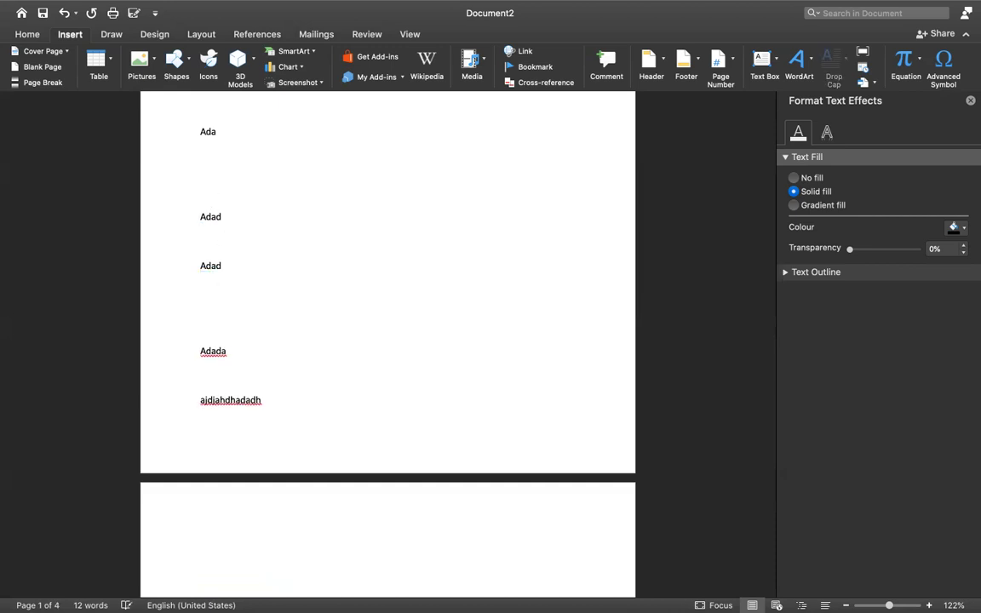
scroll(387, 281, down, 2)
scroll(387, 281, down, 3)
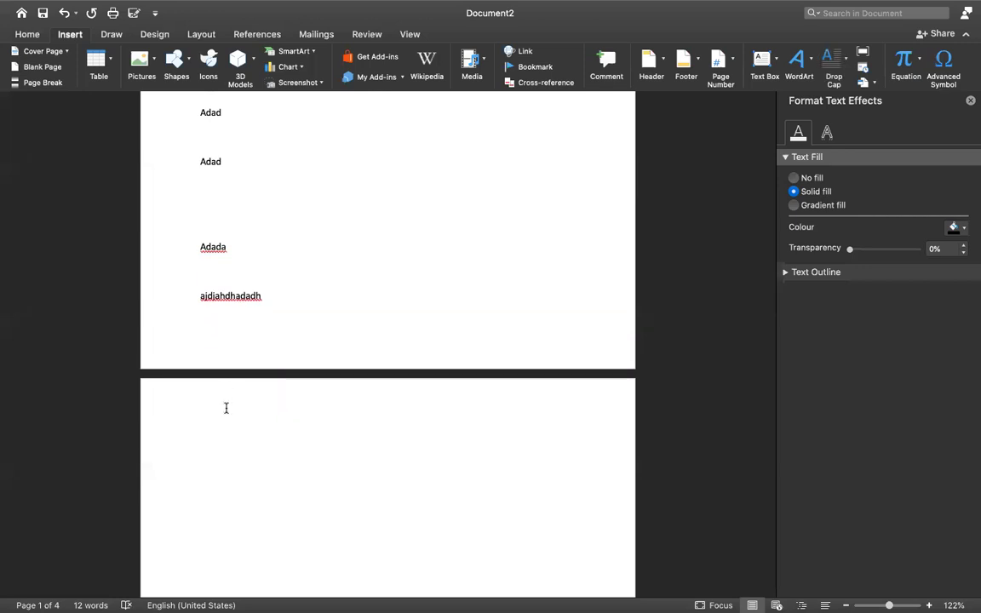
scroll(225, 408, down, 3)
scroll(225, 408, down, 5)
scroll(226, 408, down, 5)
scroll(226, 408, down, 5)
scroll(226, 408, down, 2)
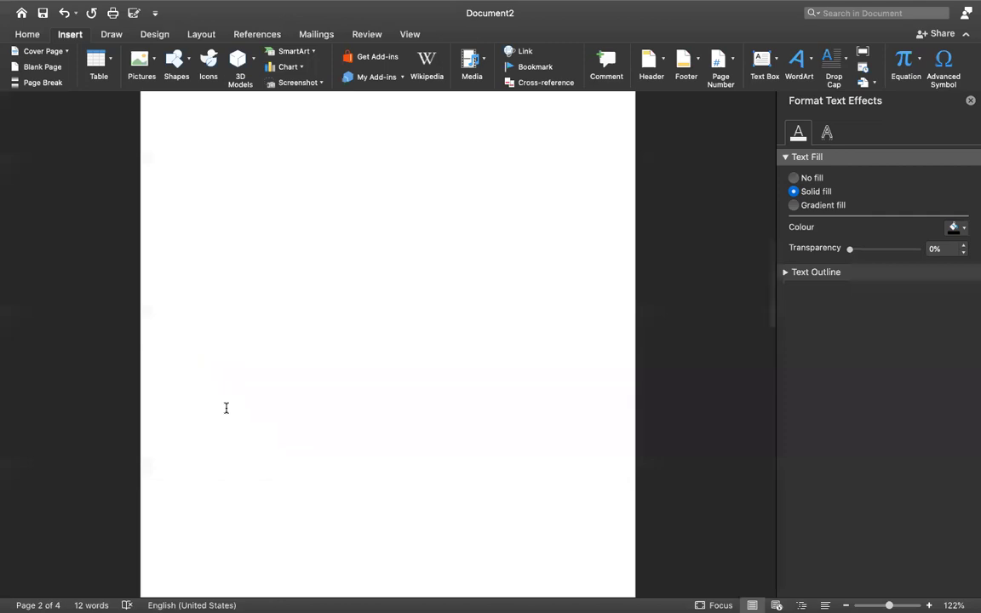
click(263, 368)
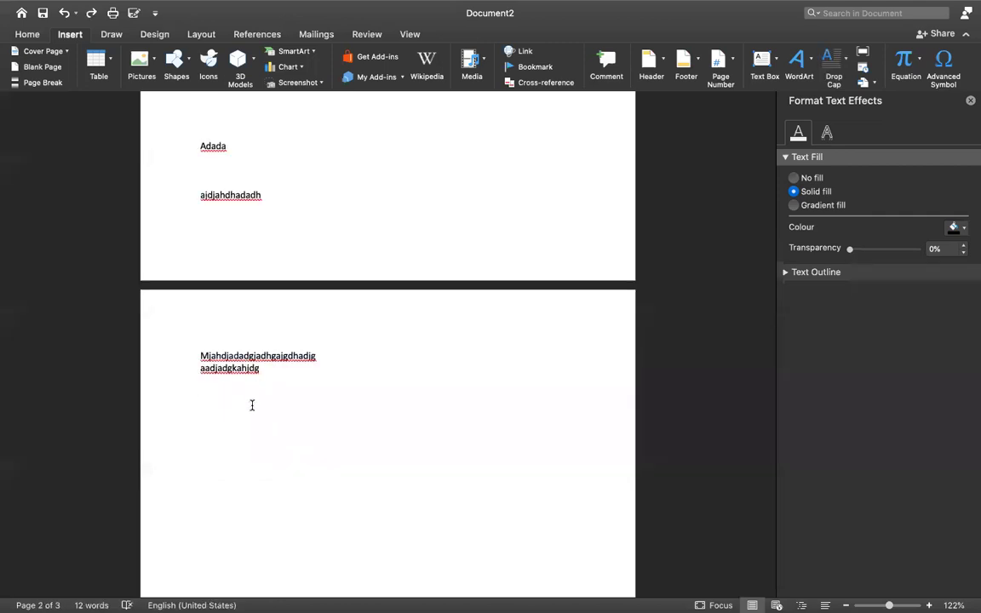
scroll(252, 405, down, 5)
scroll(252, 405, down, 3)
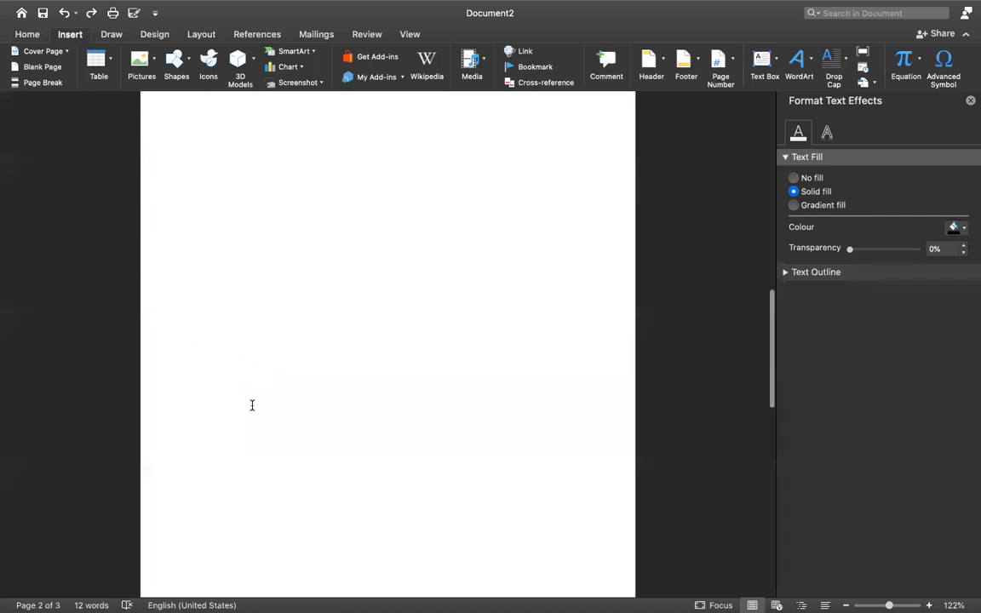
scroll(252, 405, up, 5)
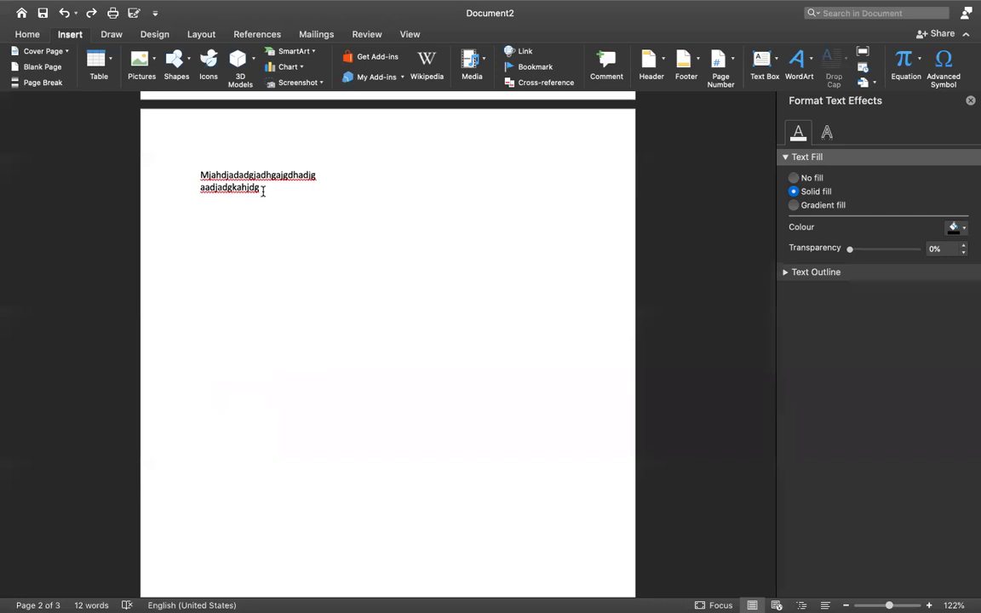
drag(263, 190, 278, 276)
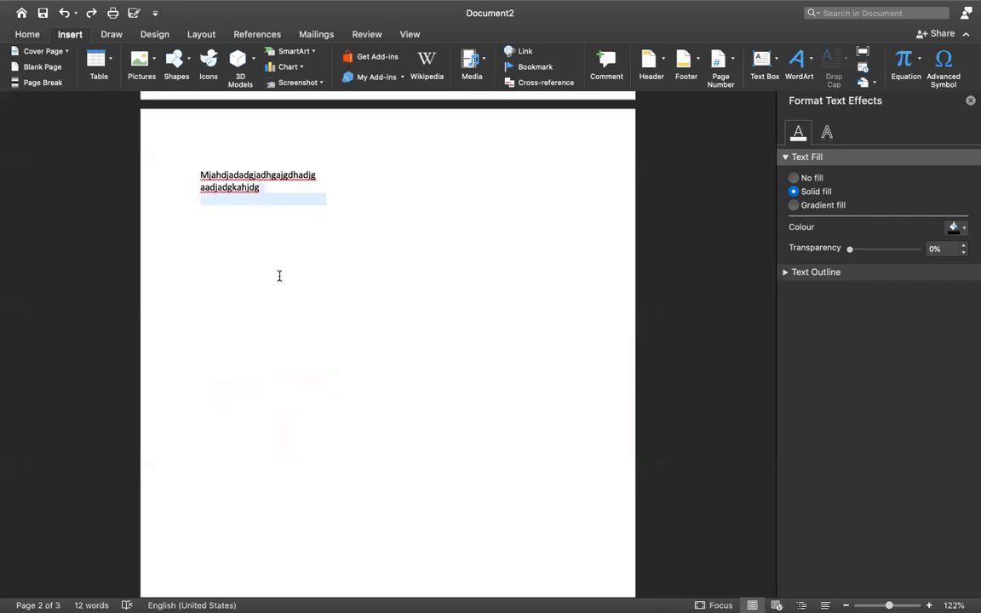
click(264, 200)
scroll(263, 191, up, 3)
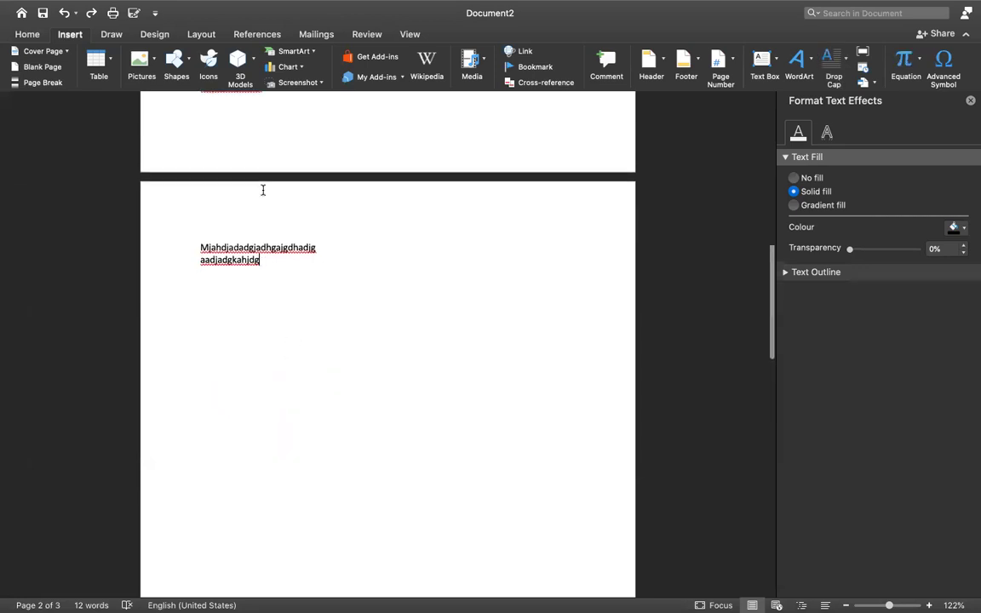
scroll(254, 146, up, 2)
click(230, 104)
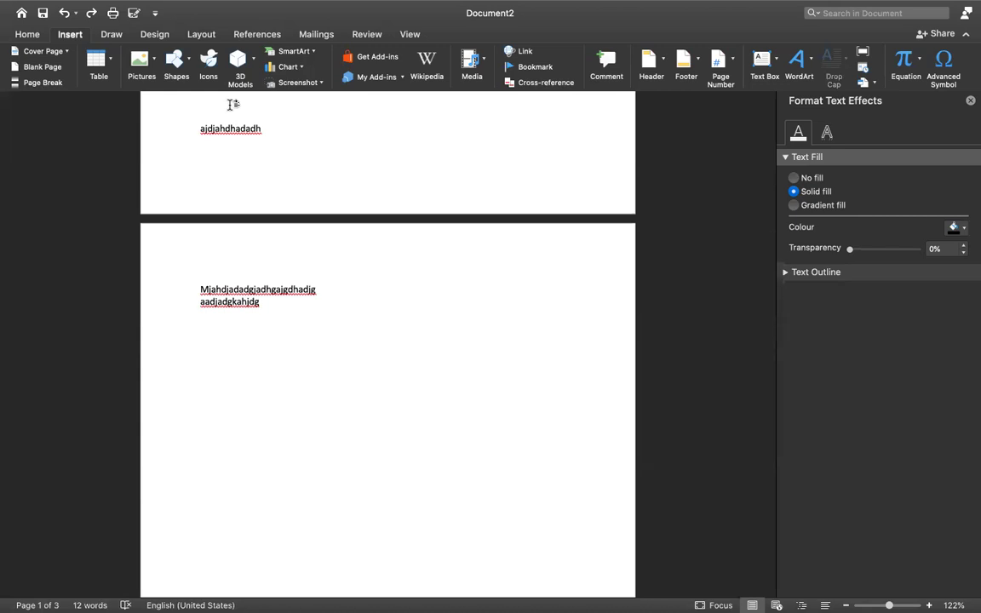
click(228, 131)
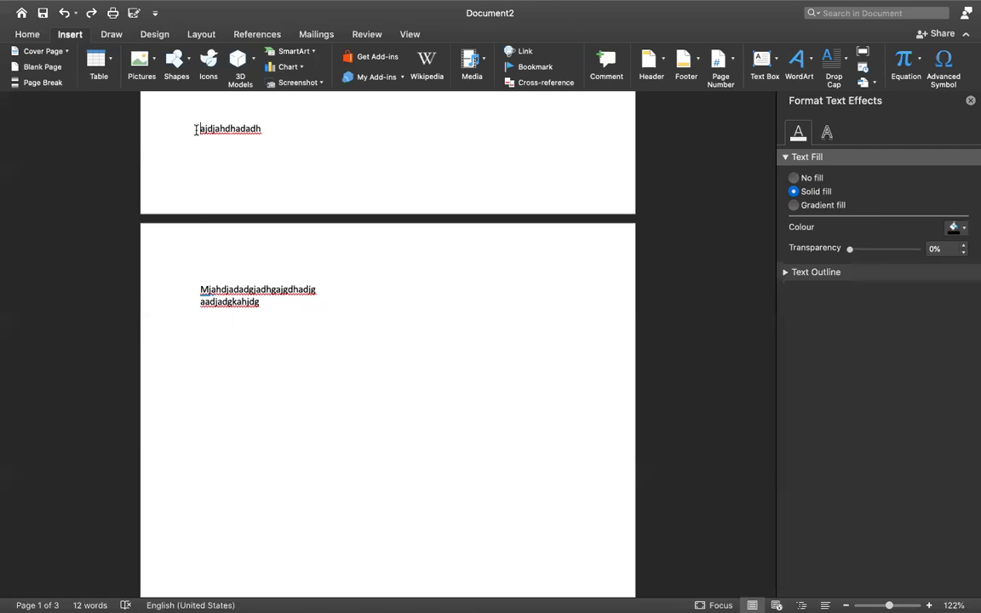
click(195, 130)
key(ctrl+Return)
scroll(188, 169, up, 5)
scroll(188, 169, up, 5)
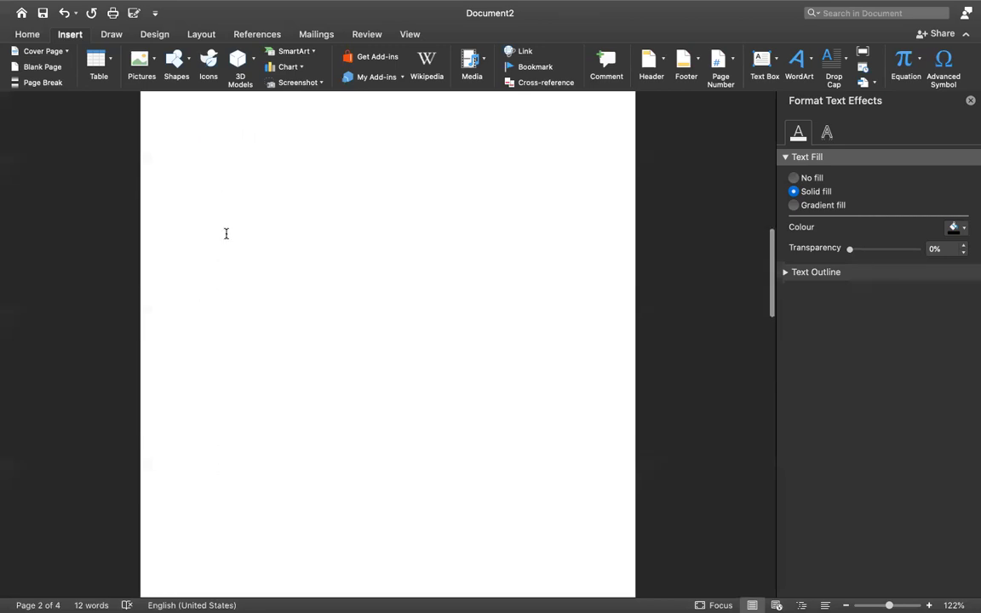
key(BackSpace)
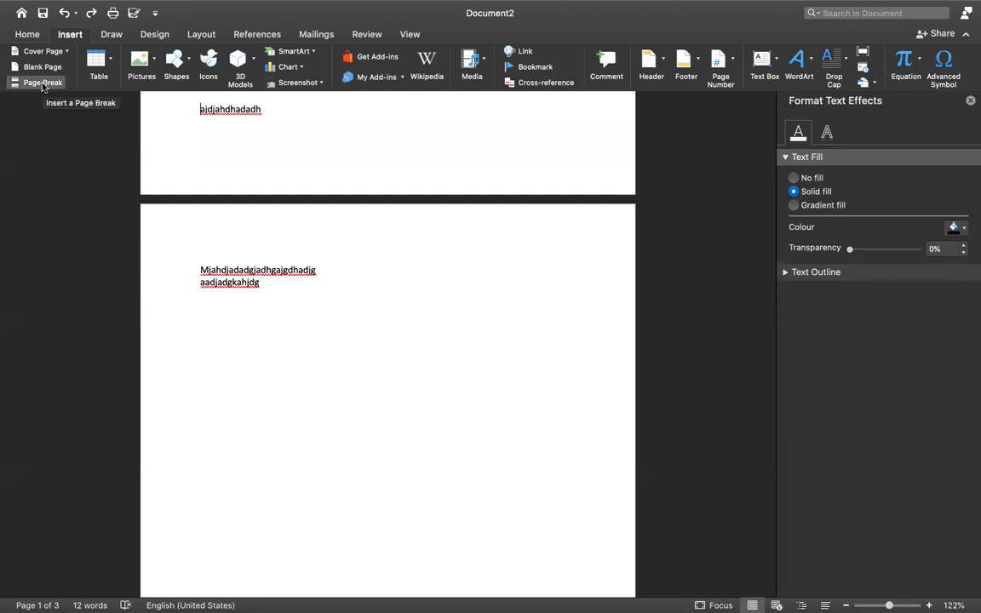
Delete the short lines below 'Adad' on page 1, including 'ajdjahdhadadh'
click(266, 279)
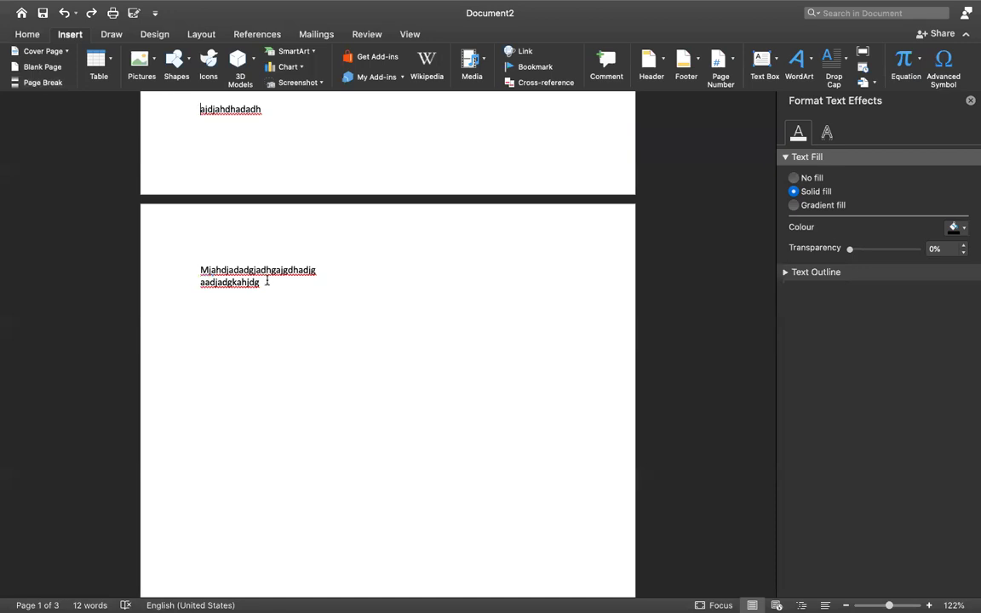
scroll(267, 279, down, 1)
scroll(266, 279, down, 5)
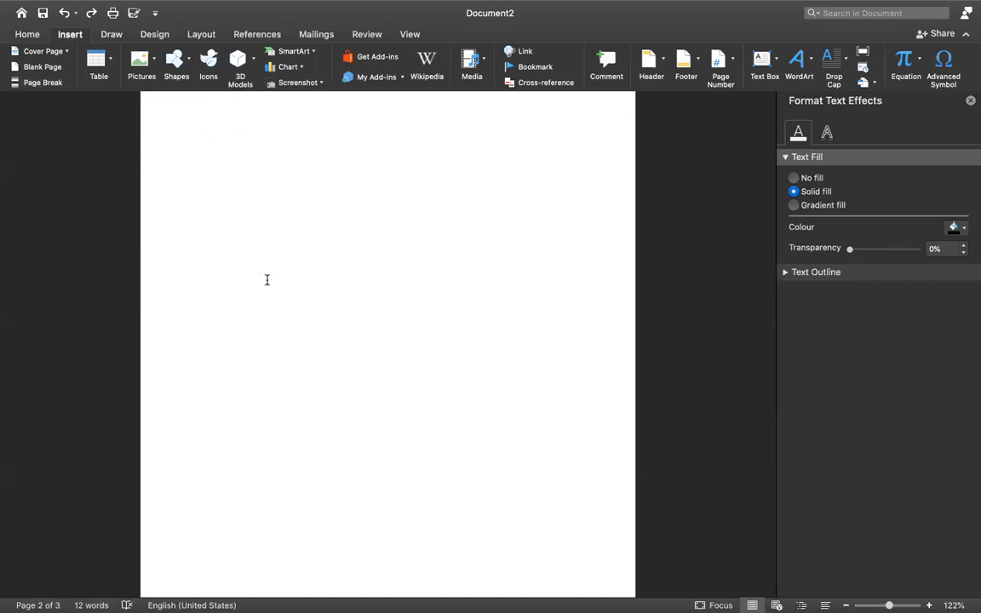
scroll(267, 280, up, 5)
scroll(266, 279, up, 3)
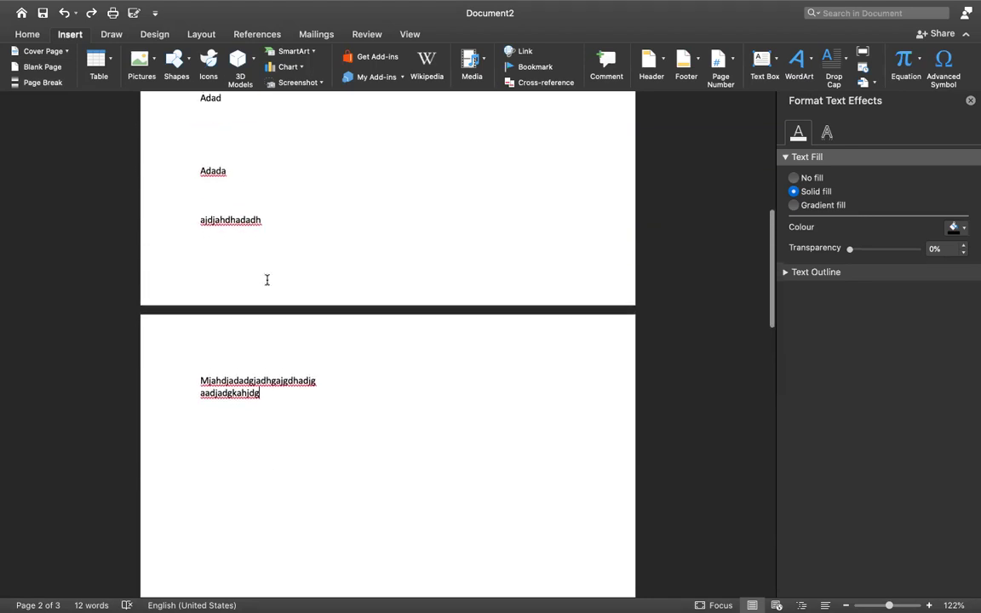
key(BackSpace)
key(BackSpace)
key(BackSpace)
key(BackSpace)
key(BackSpace)
key(BackSpace)
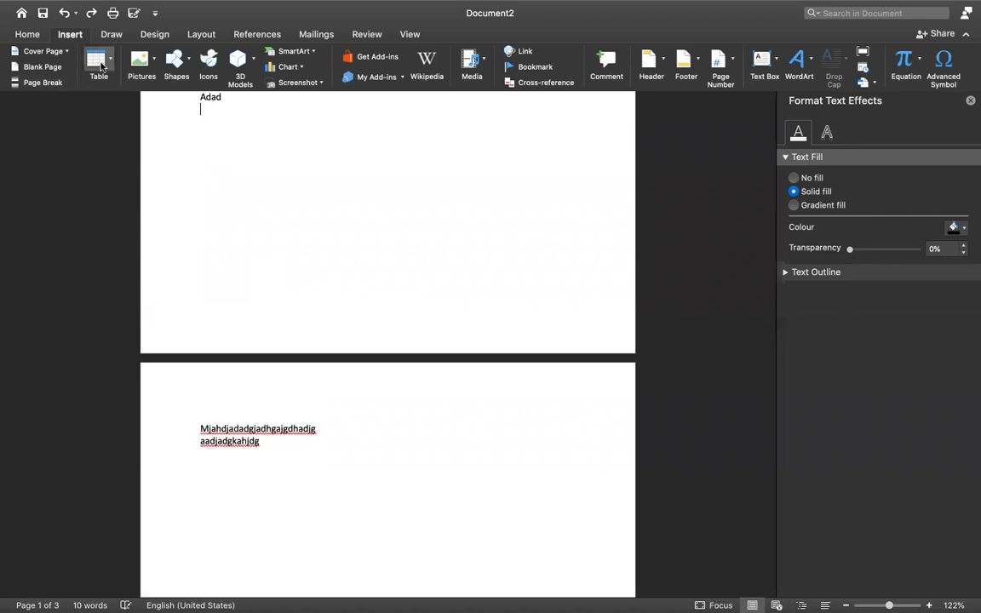
click(100, 60)
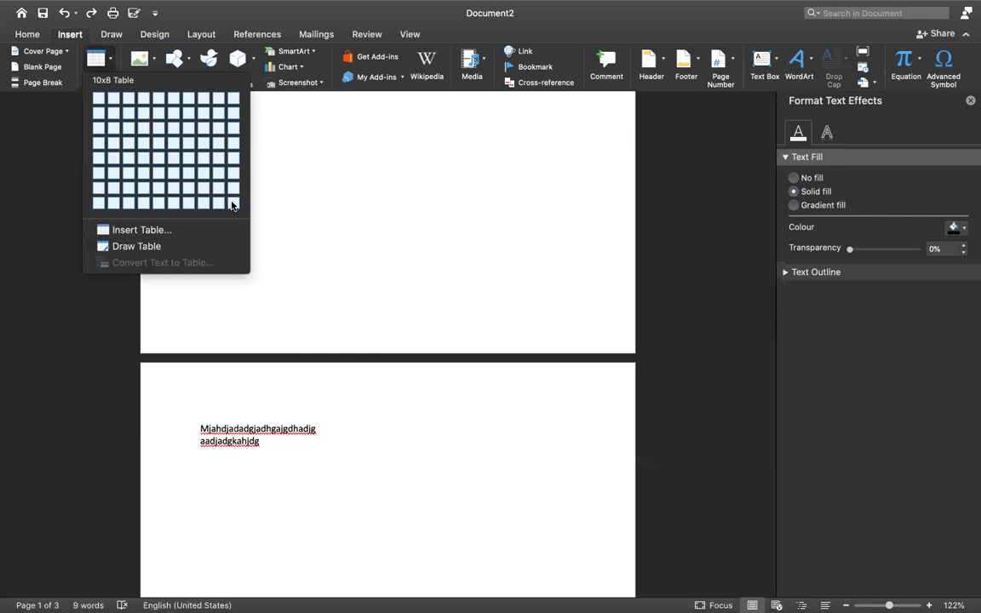
click(231, 206)
scroll(238, 209, up, 3)
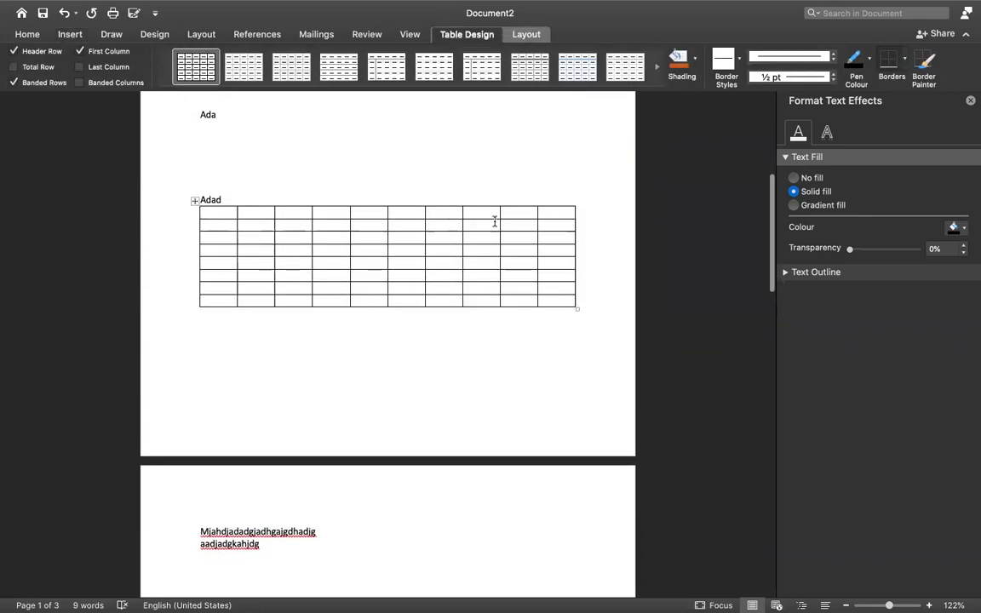
click(192, 201)
key(BackSpace)
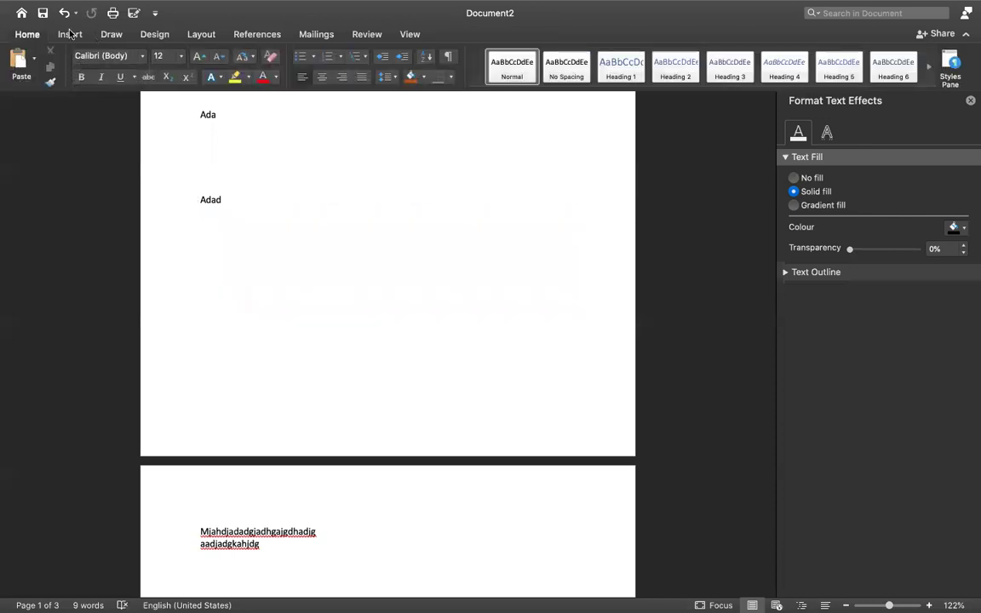
click(70, 34)
click(97, 58)
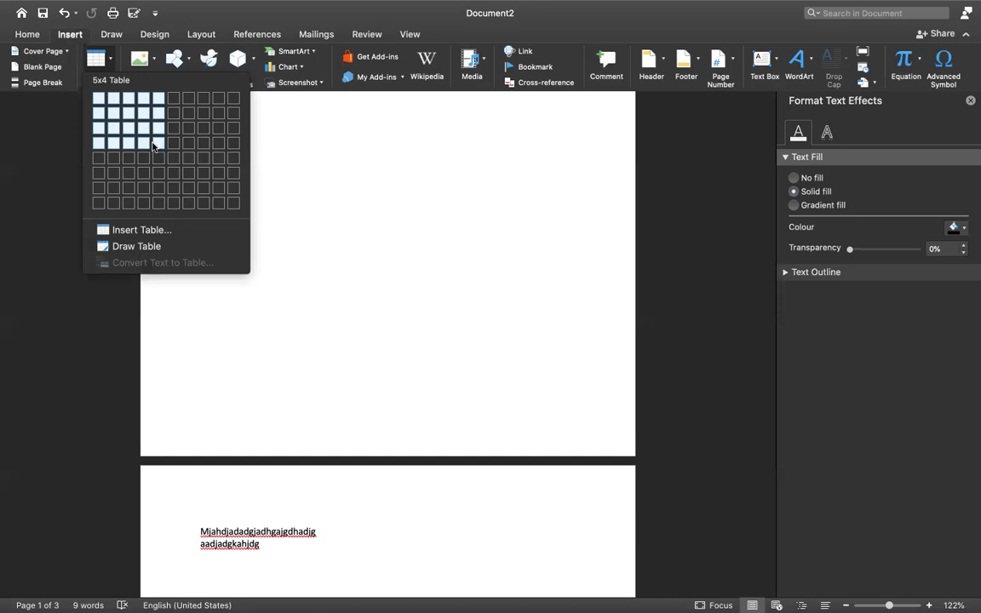
click(139, 232)
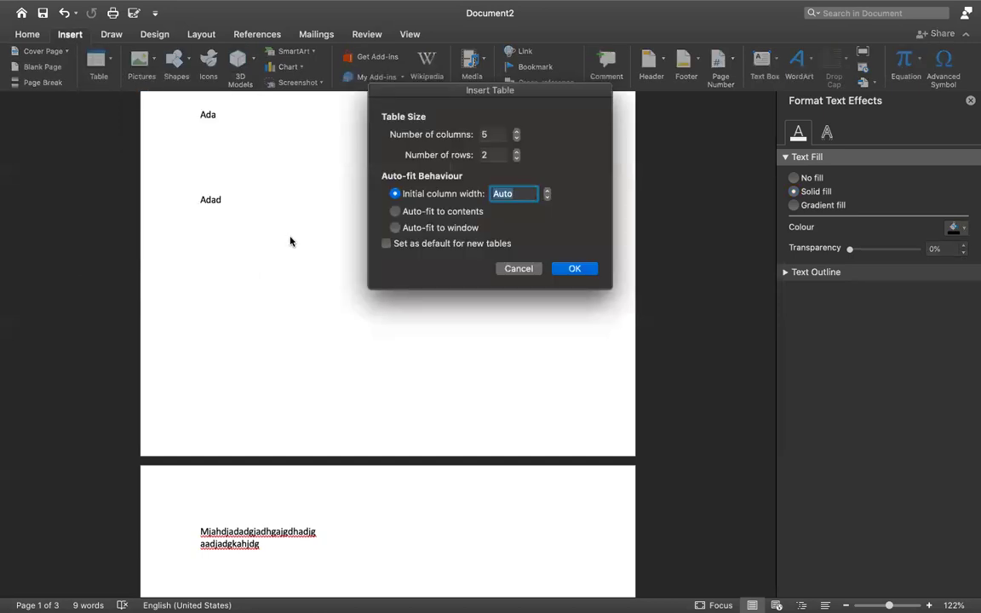
click(518, 268)
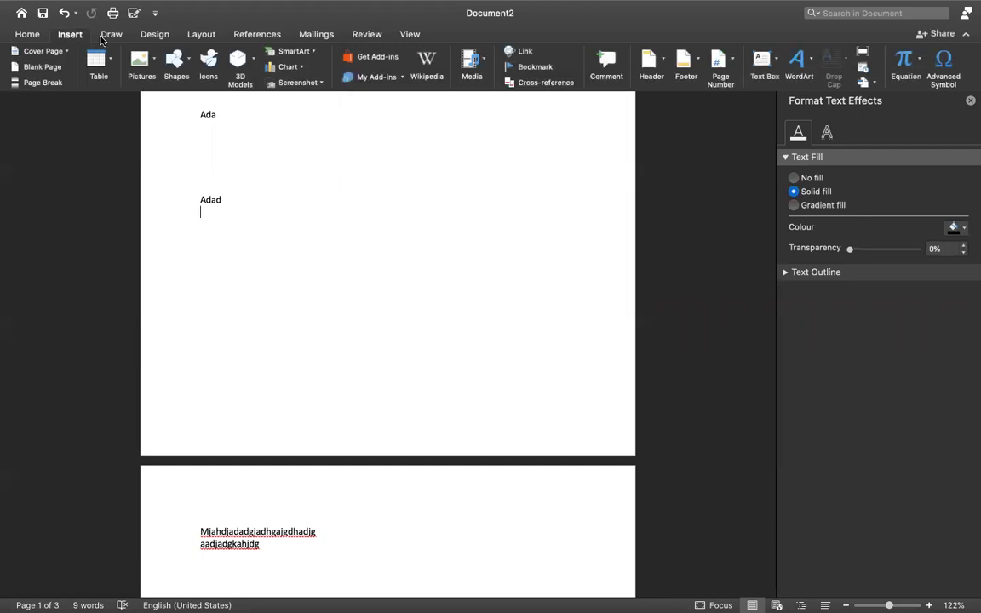
click(100, 59)
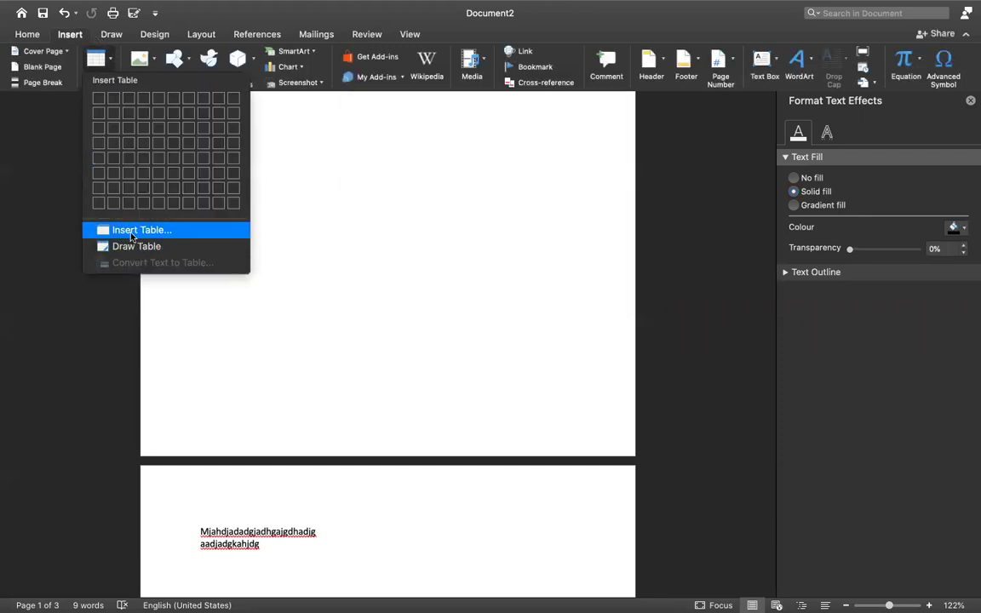
click(132, 236)
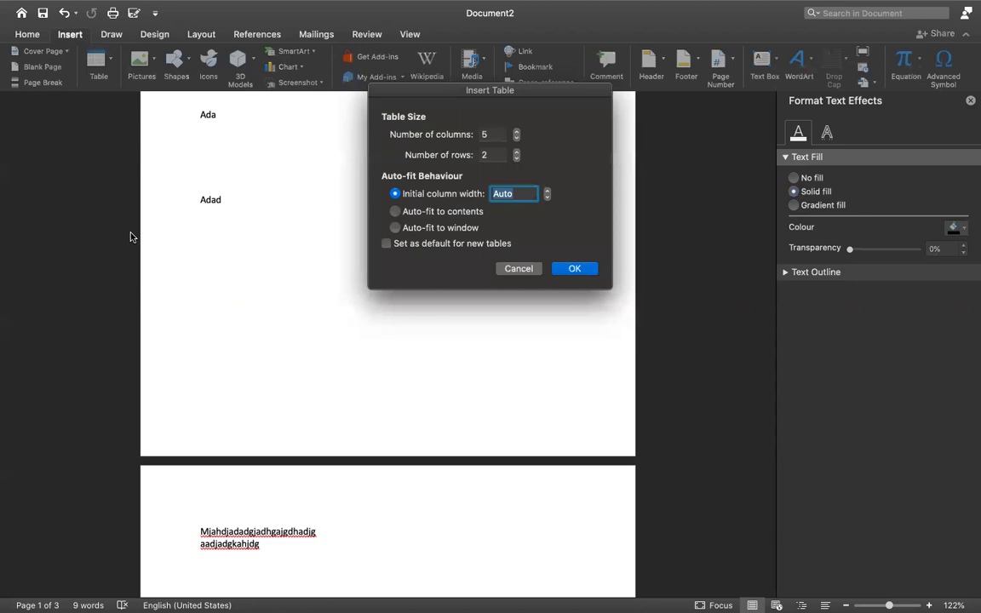
click(489, 135)
text(20)
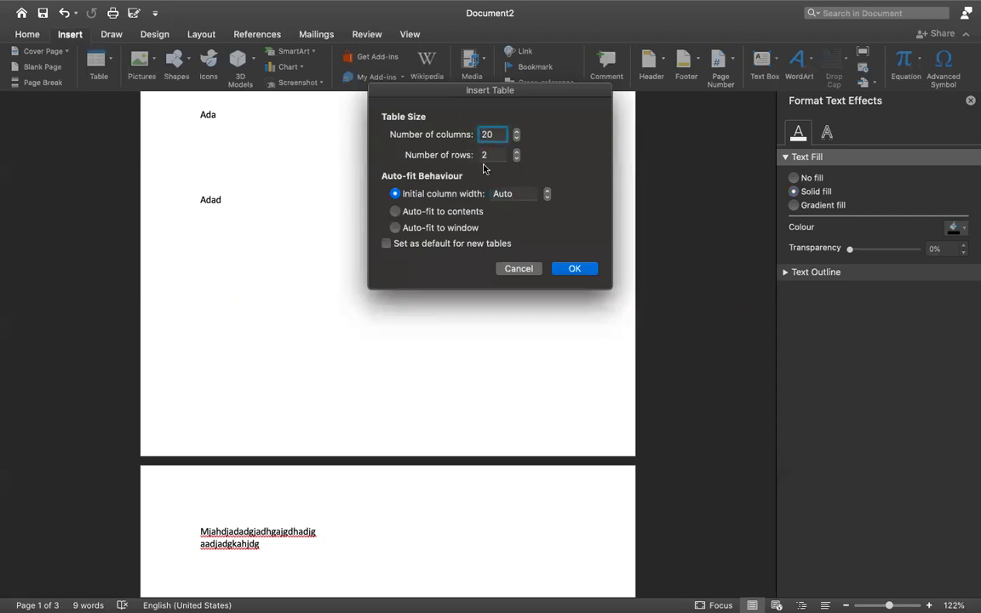
click(491, 154)
key(BackSpace)
text(20)
click(565, 271)
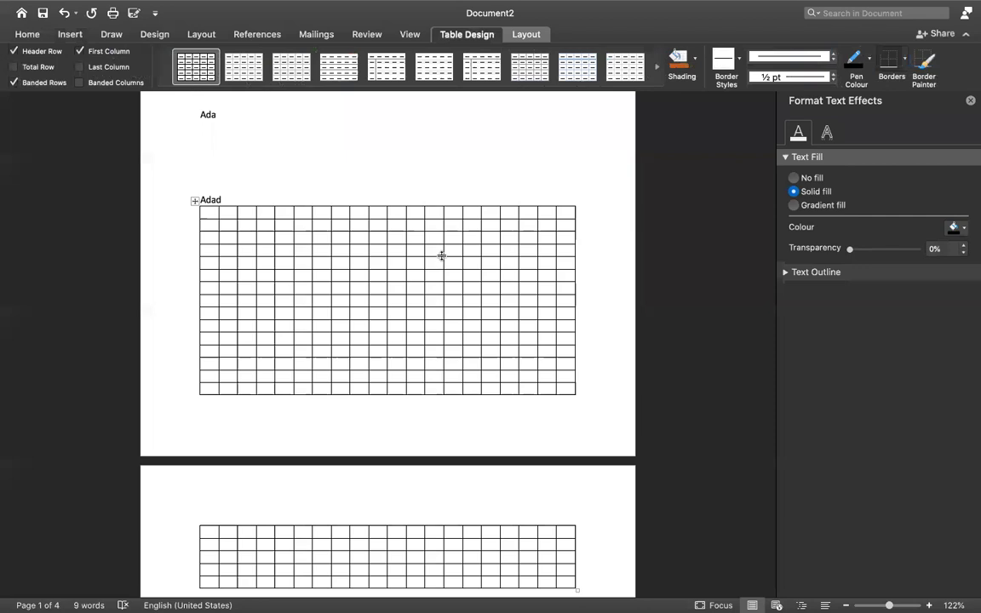
scroll(441, 256, down, 5)
scroll(441, 255, down, 5)
scroll(441, 255, up, 5)
scroll(441, 255, up, 2)
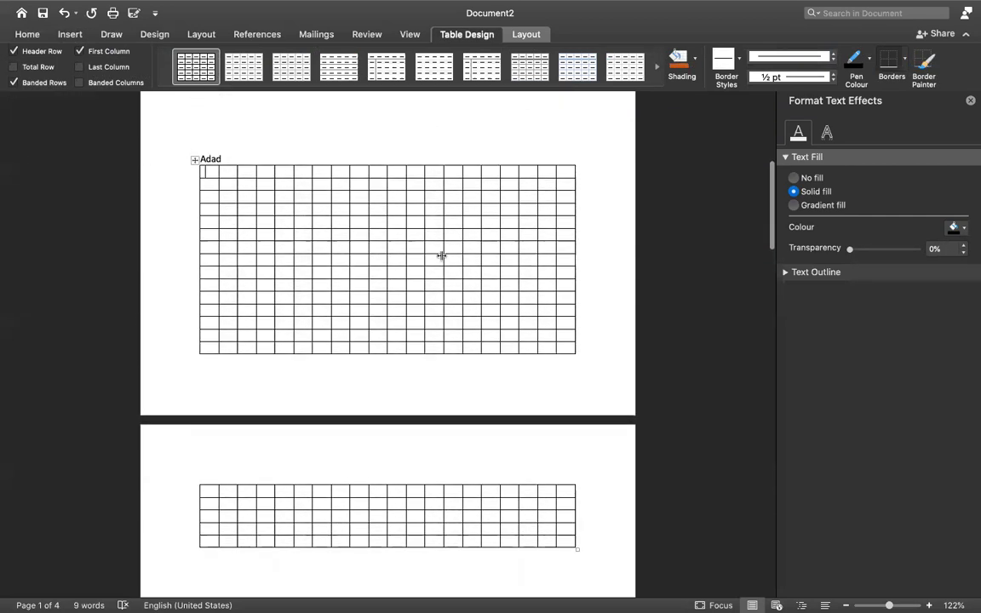
key(super+z)
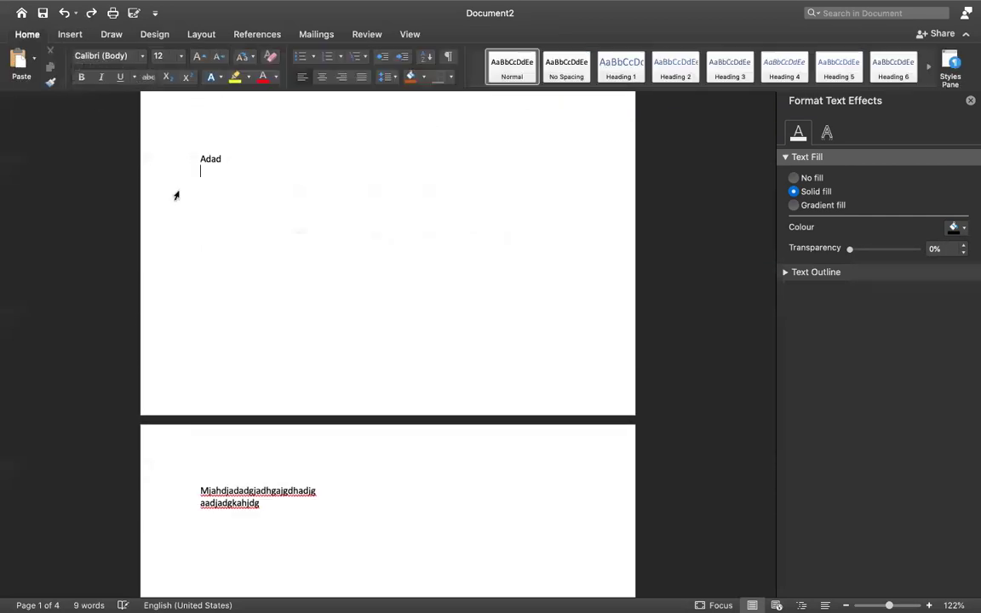
Insert a 4-column, 3-row table below 'Adad' and select its first-column cells
click(68, 35)
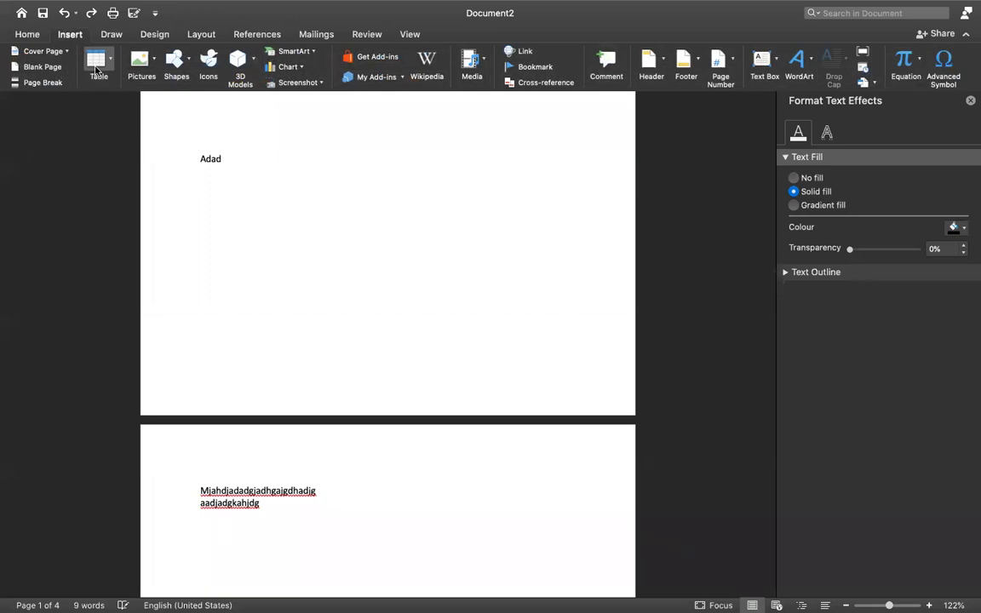
click(97, 64)
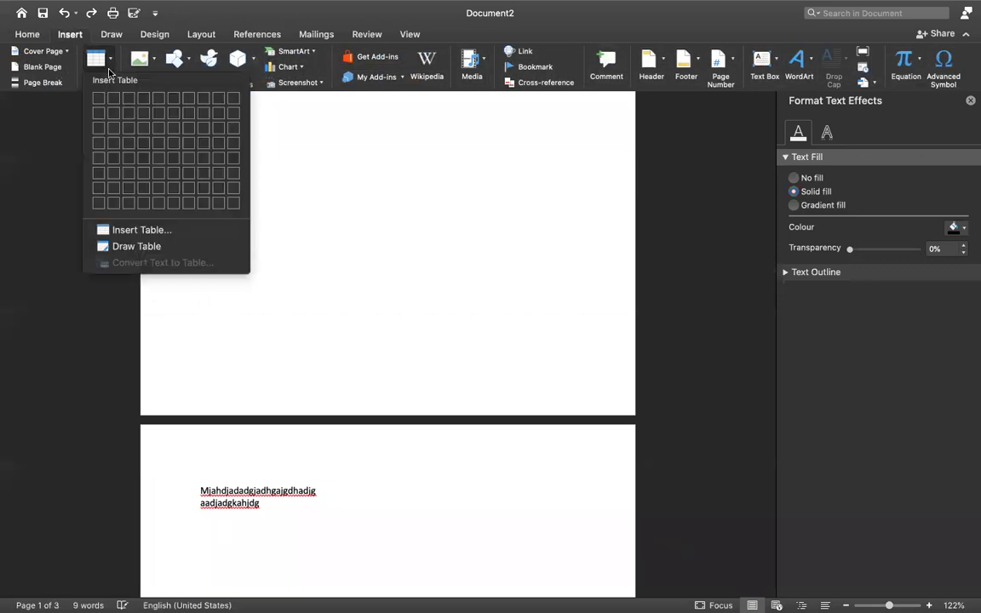
click(141, 132)
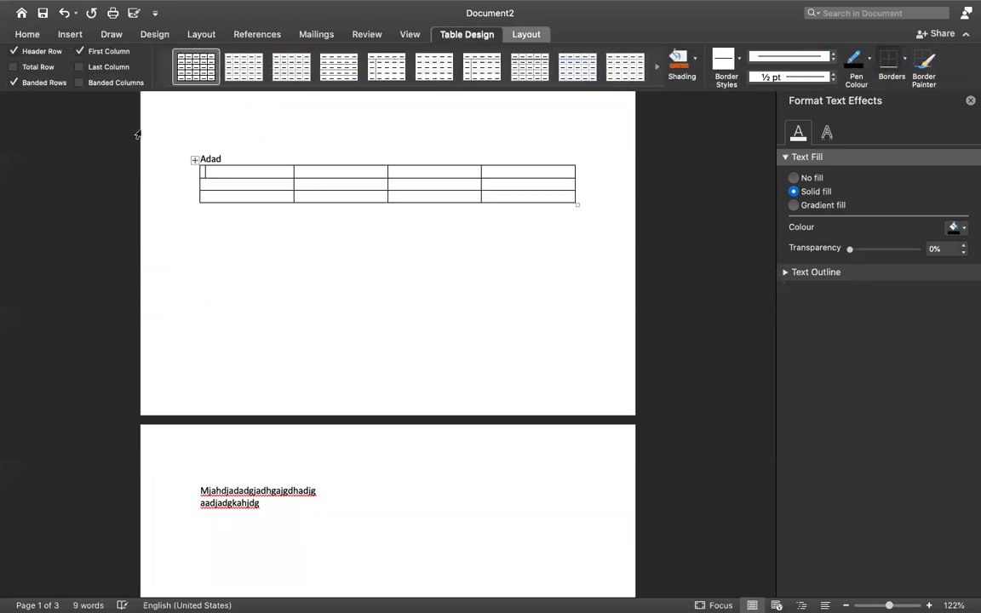
click(325, 263)
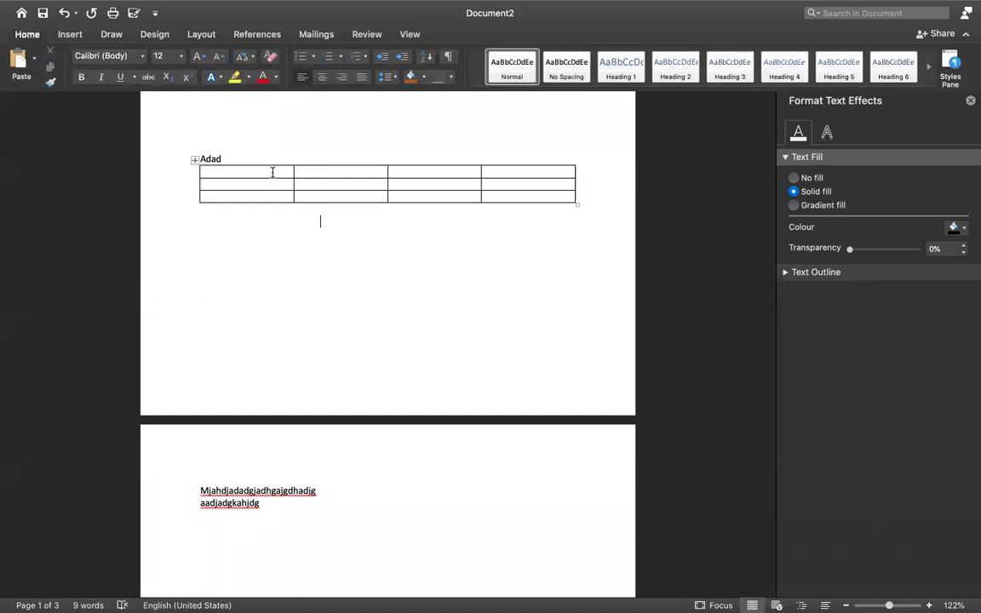
drag(272, 172, 268, 191)
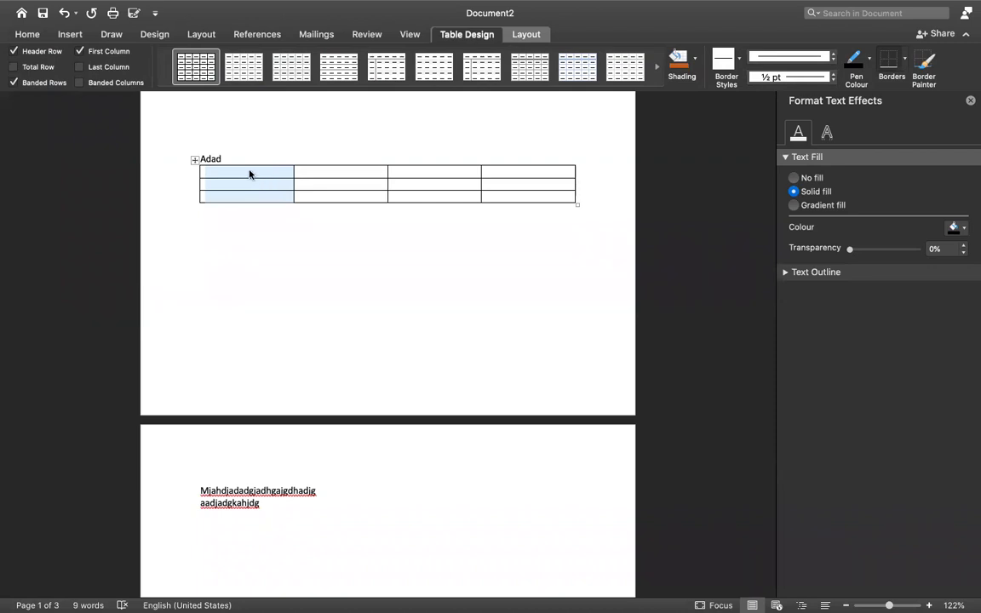
Merge the three first-column cells into one tall cell
click(253, 174)
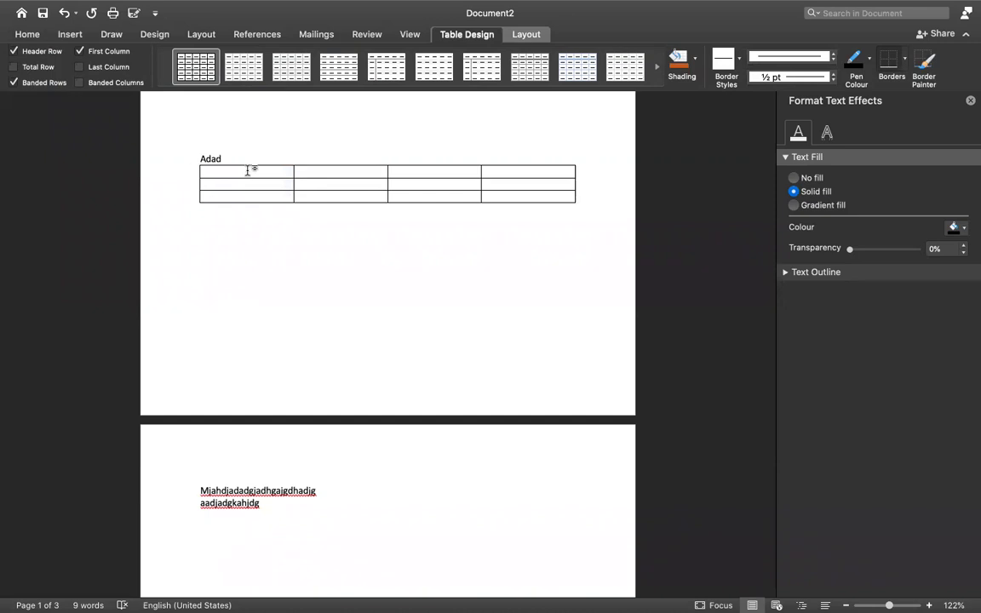
drag(253, 172, 249, 193)
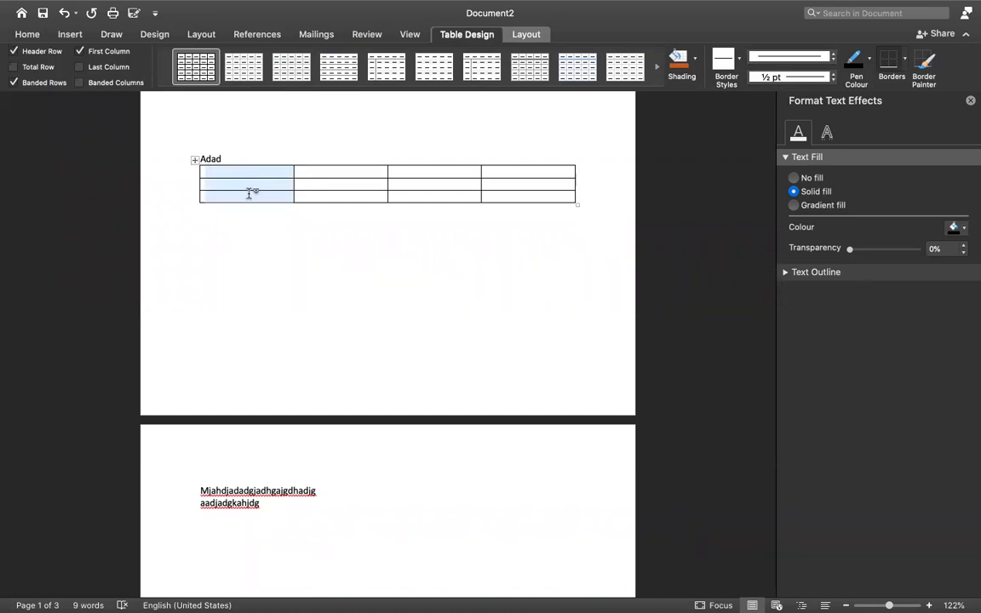
right_click(248, 198)
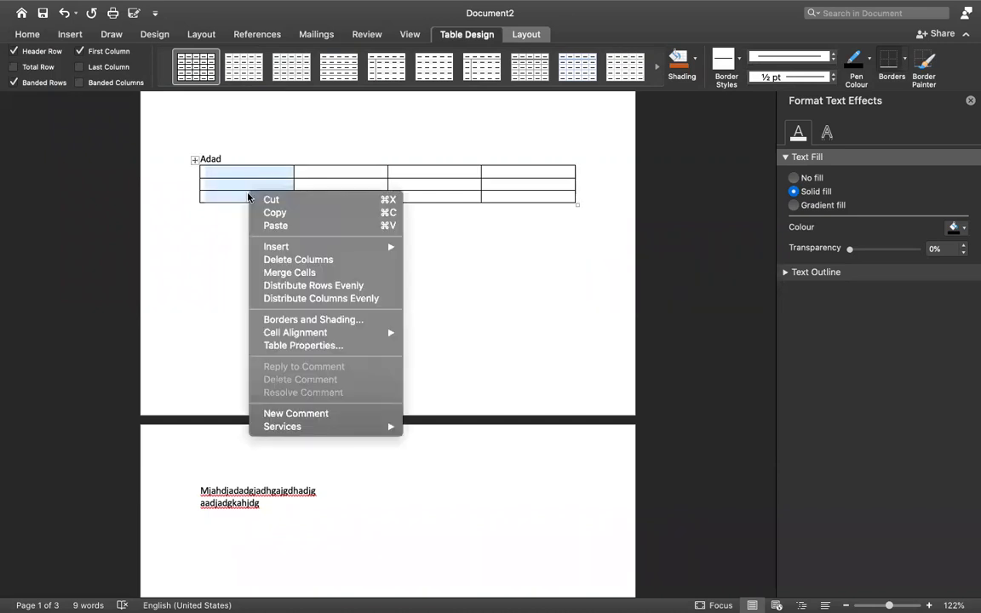
click(295, 274)
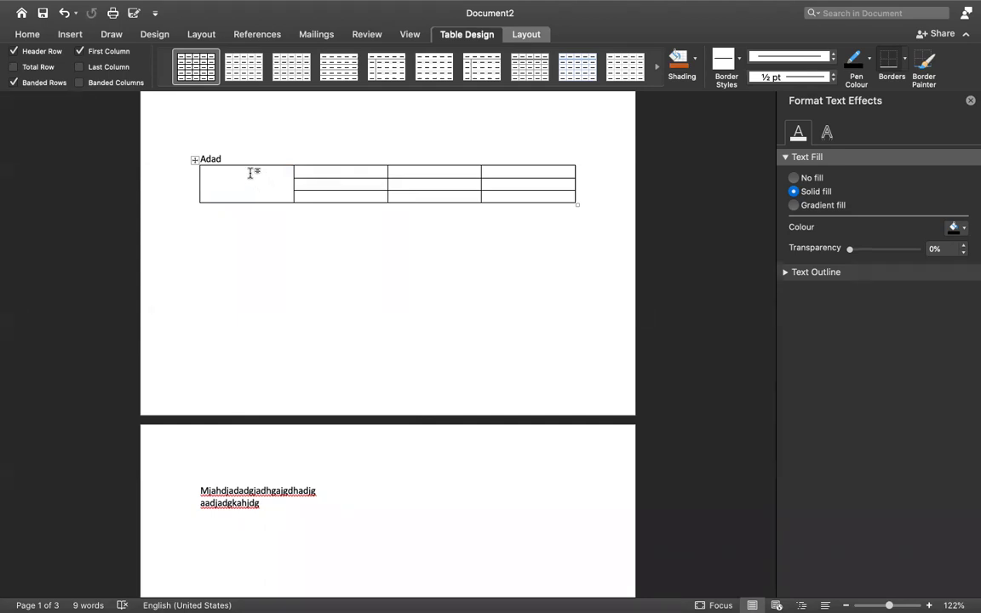
Delete the header cells of columns 2–4 with shift cells left, then undo it
mouse_move(336, 170)
mouse_down()
mouse_move(491, 169)
mouse_move(444, 162)
mouse_up()
right_click(434, 174)
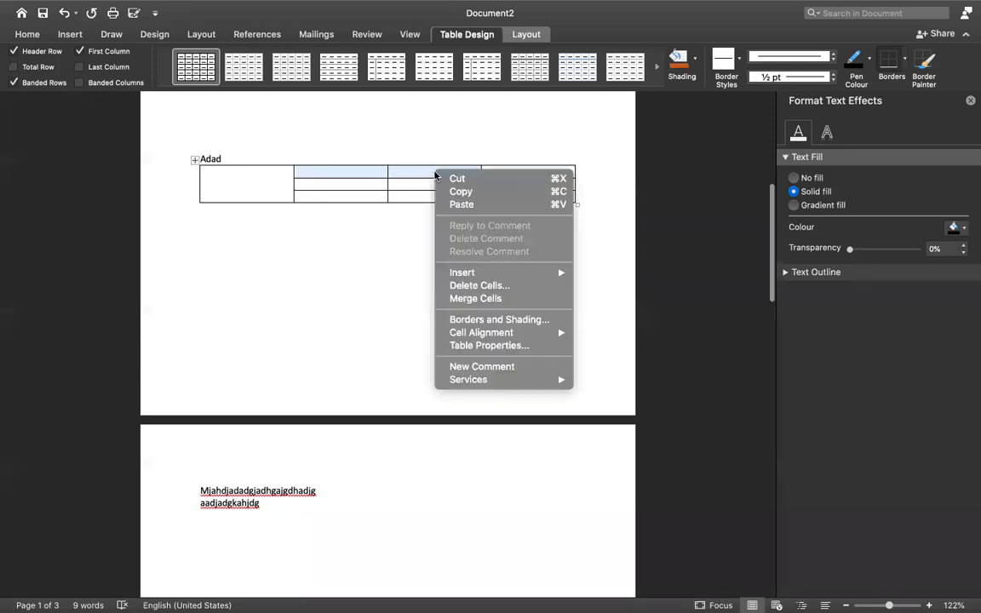
click(479, 286)
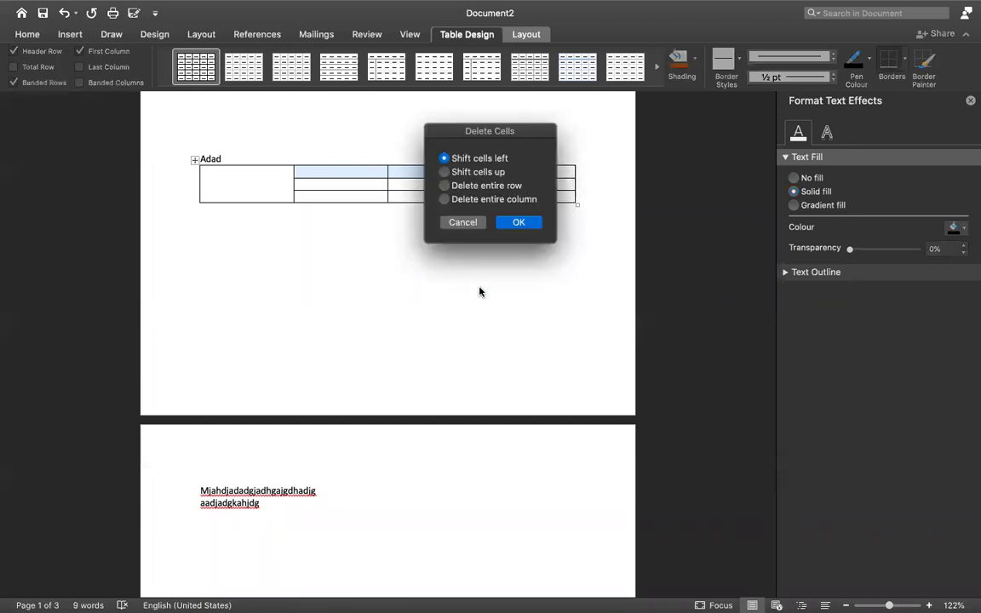
click(518, 223)
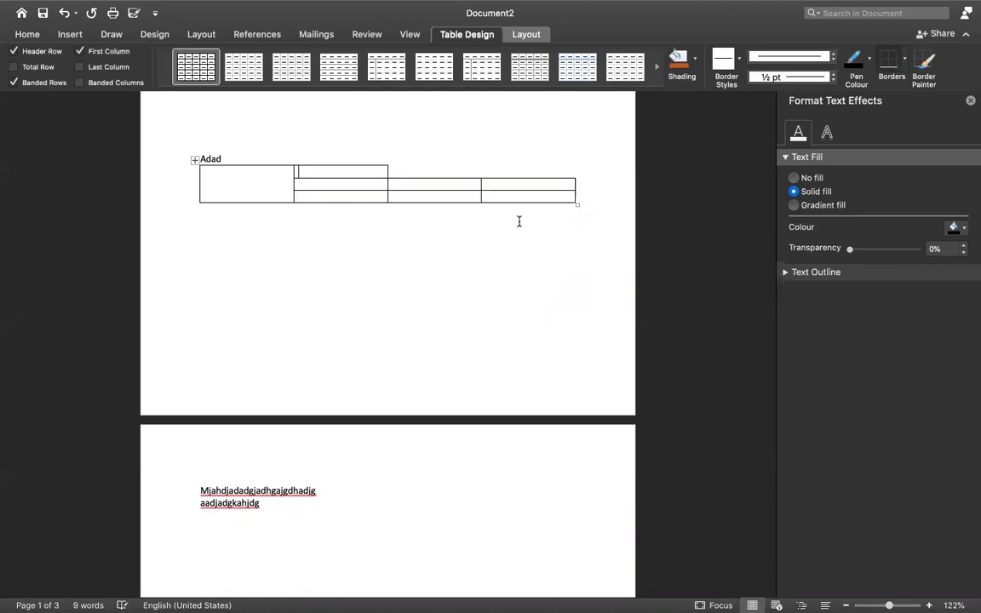
key(cmd+z)
click(411, 170)
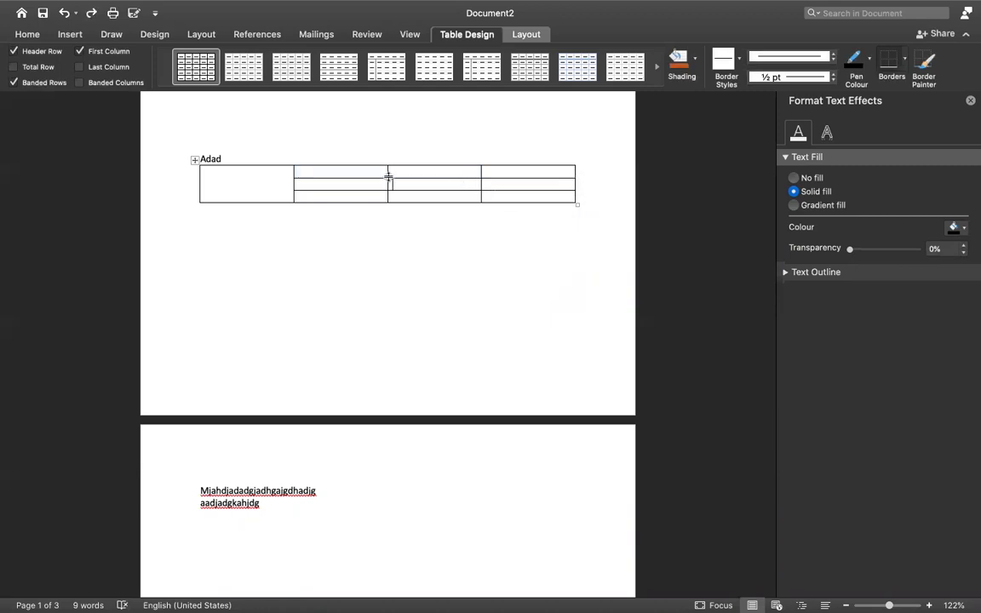
Merge the top cells of columns two and three into one wide cell
drag(375, 172, 385, 173)
right_click(405, 173)
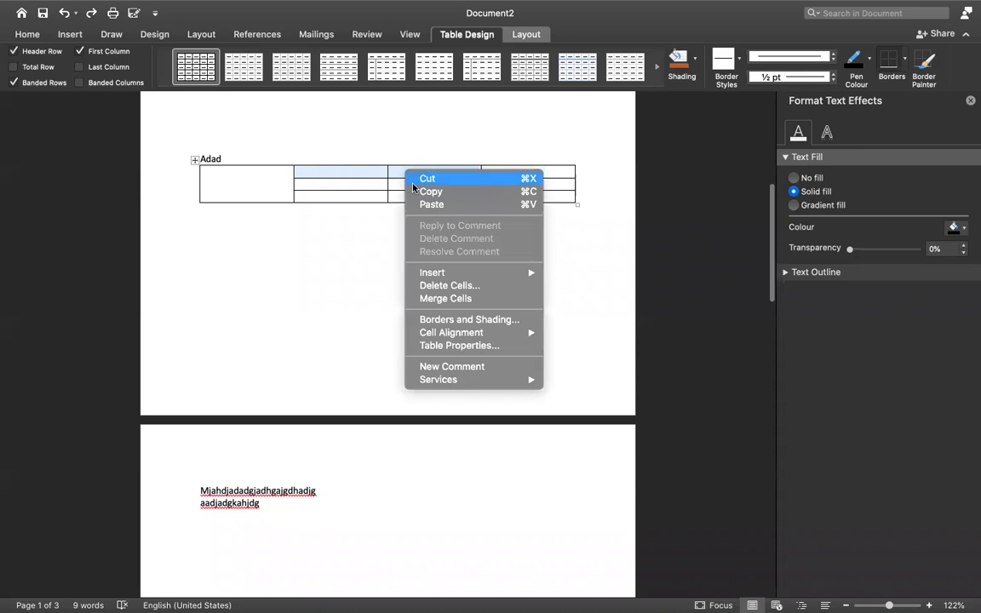
click(452, 298)
click(440, 283)
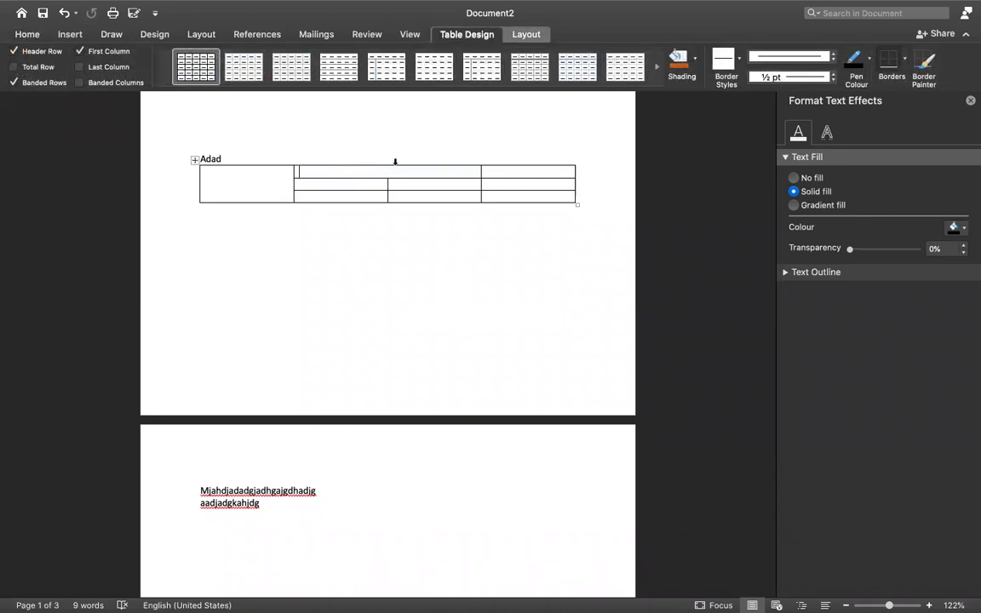
Split the tall first-column cell into 2 columns and 1 row
click(256, 184)
right_click(236, 178)
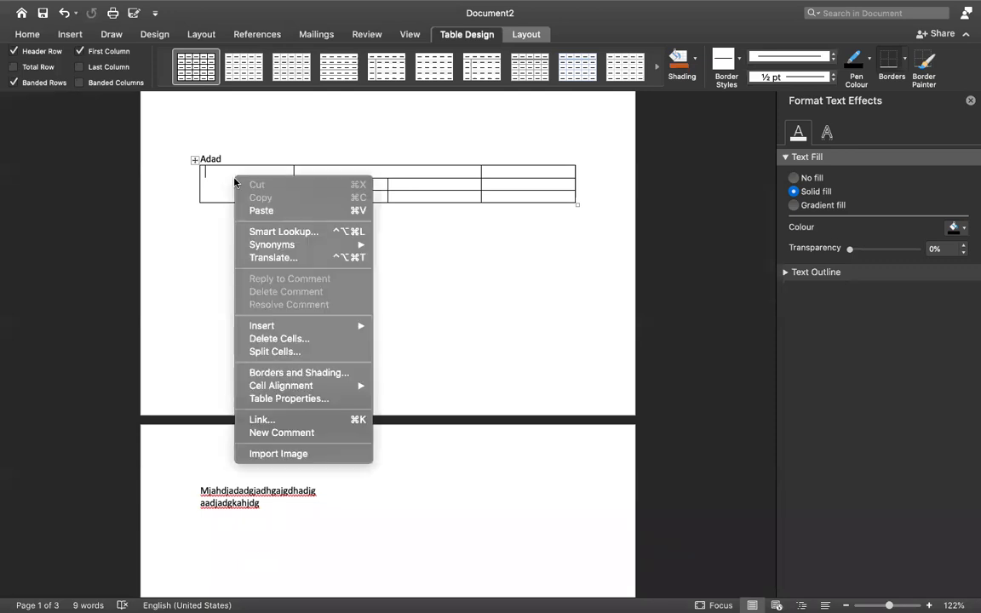
click(275, 352)
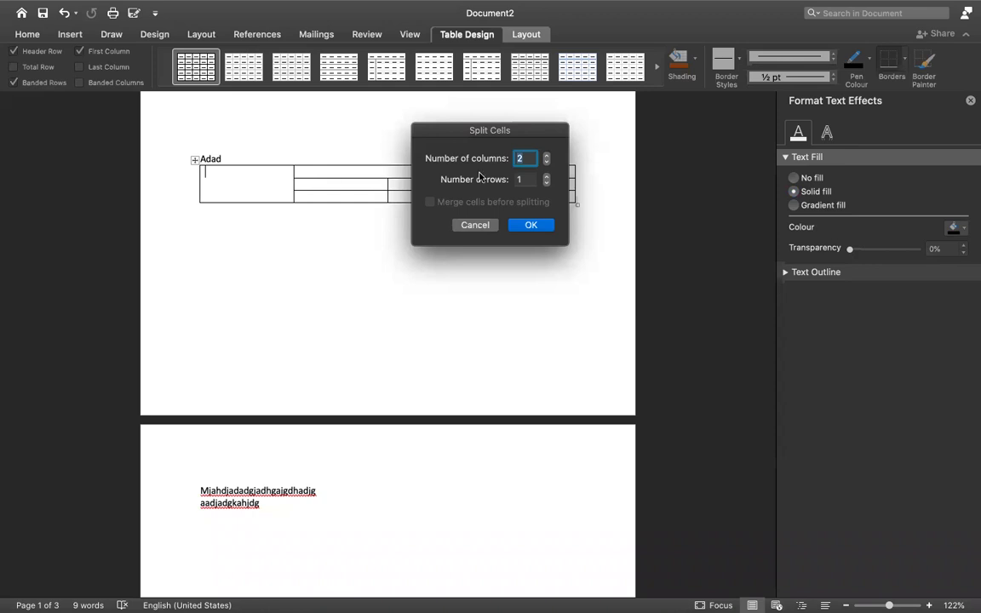
click(523, 162)
click(524, 226)
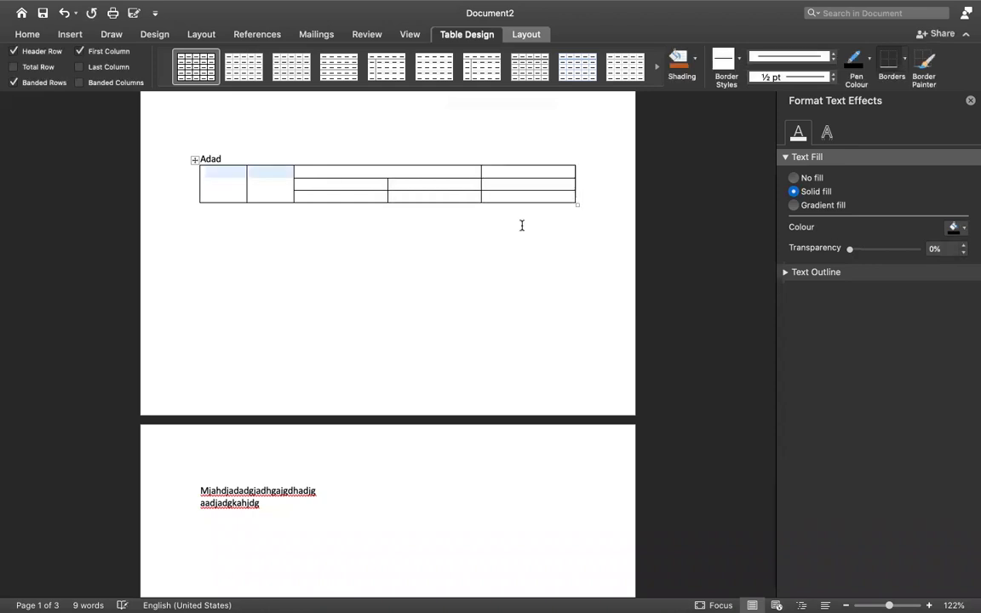
click(265, 184)
click(194, 160)
click(279, 67)
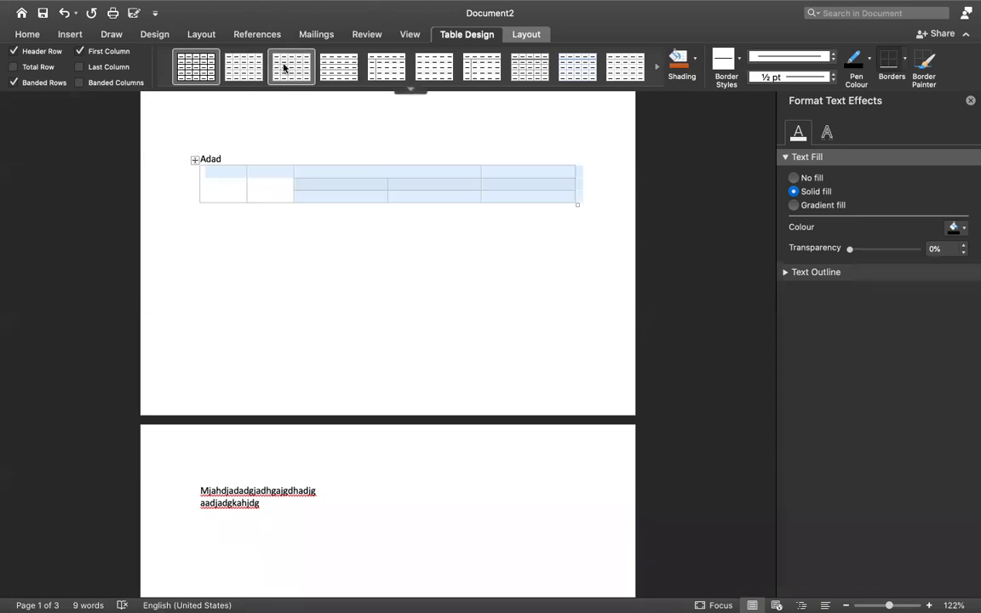
click(338, 66)
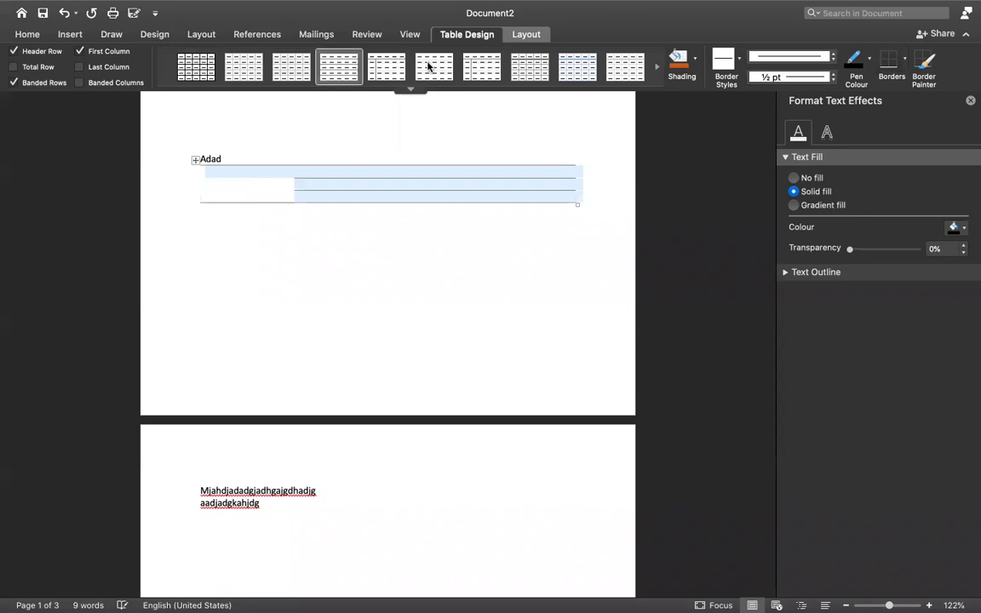
click(656, 65)
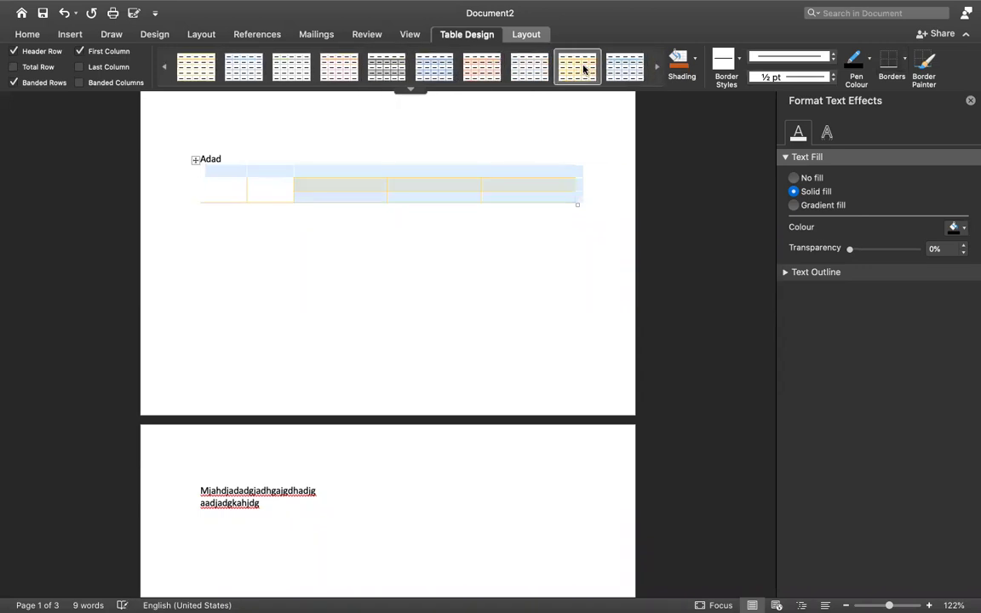
click(626, 68)
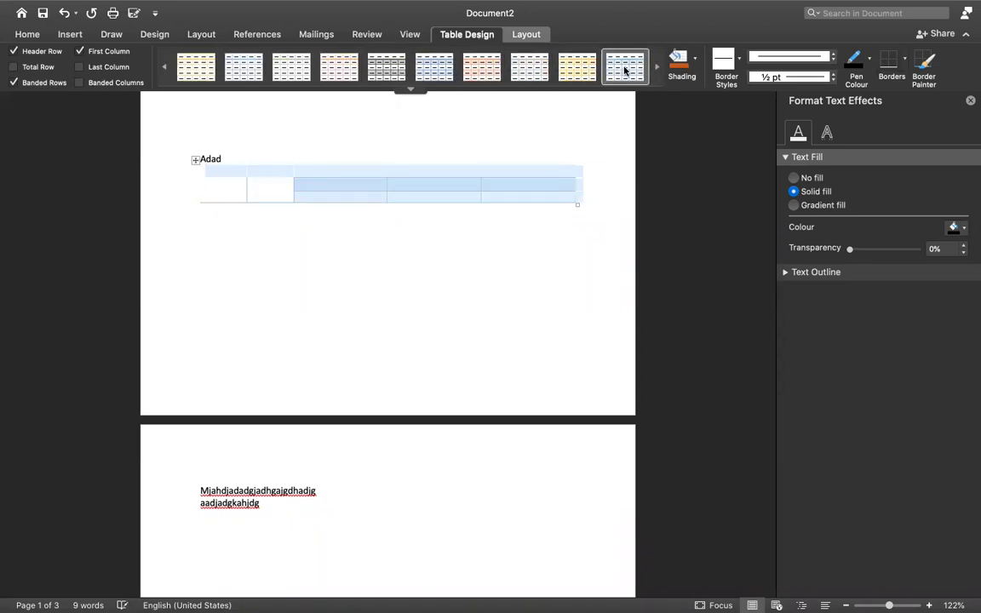
click(166, 67)
click(181, 73)
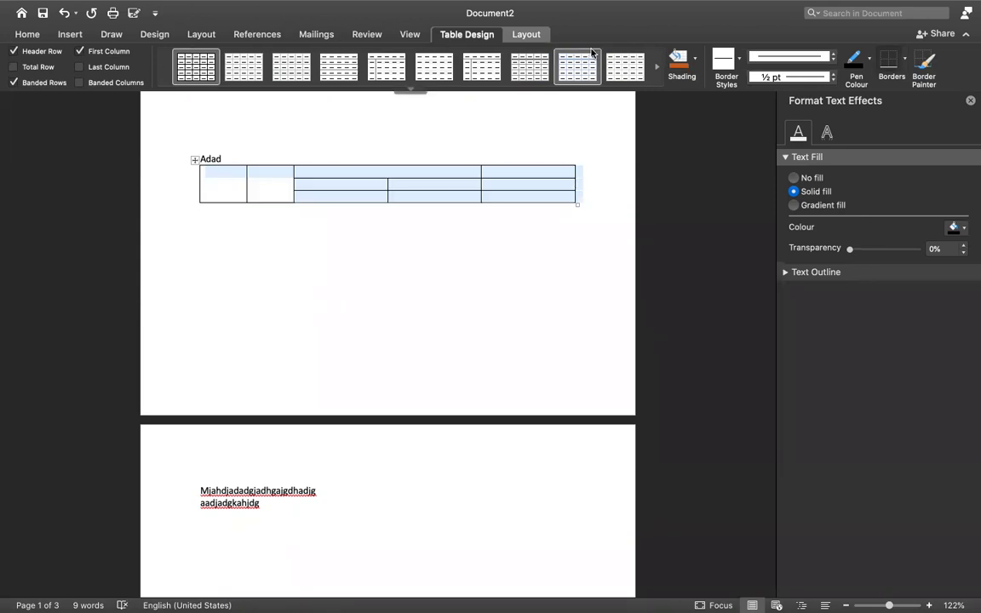
click(694, 60)
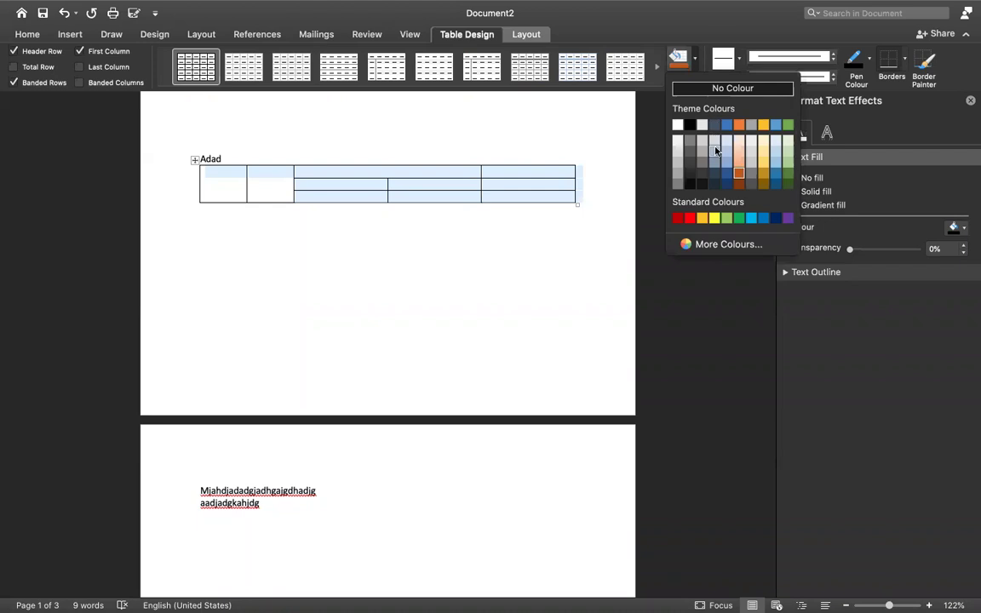
click(724, 178)
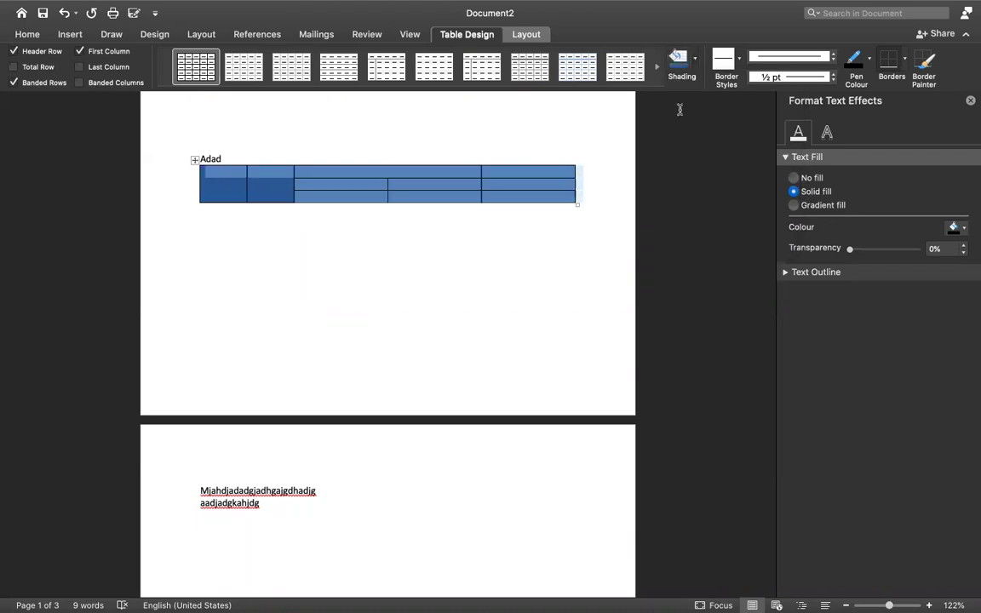
click(694, 60)
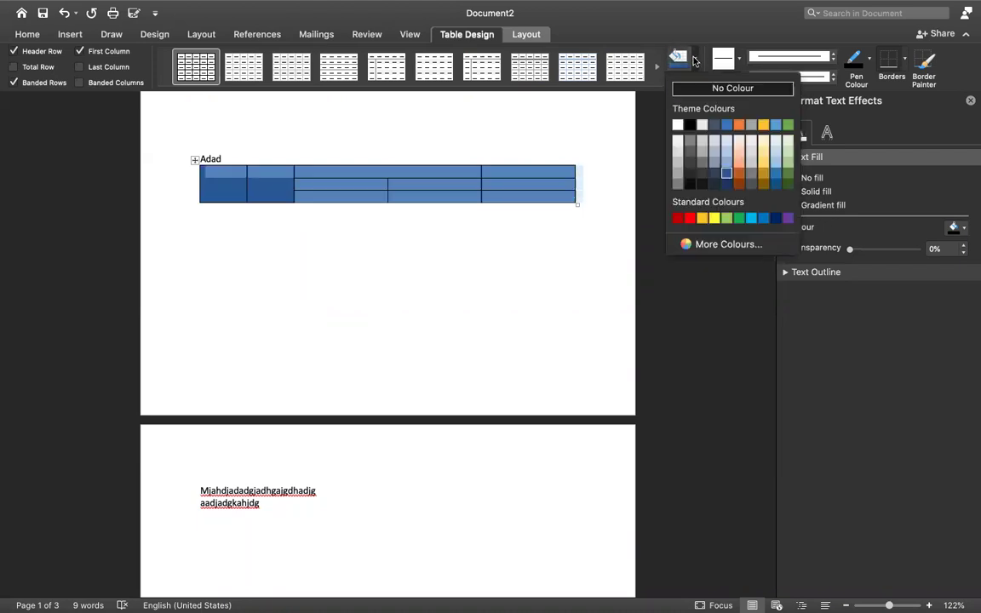
click(728, 159)
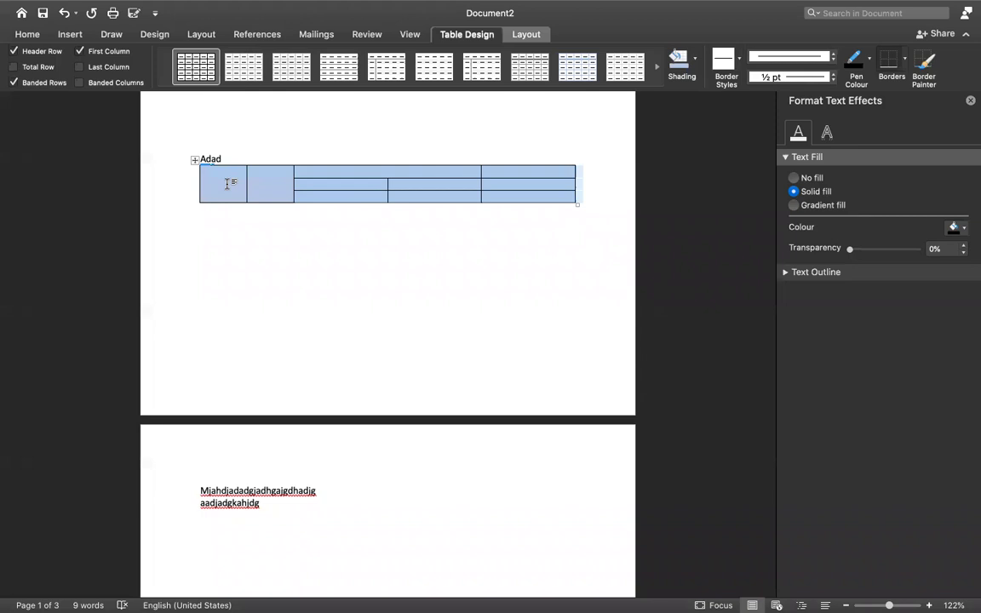
click(238, 253)
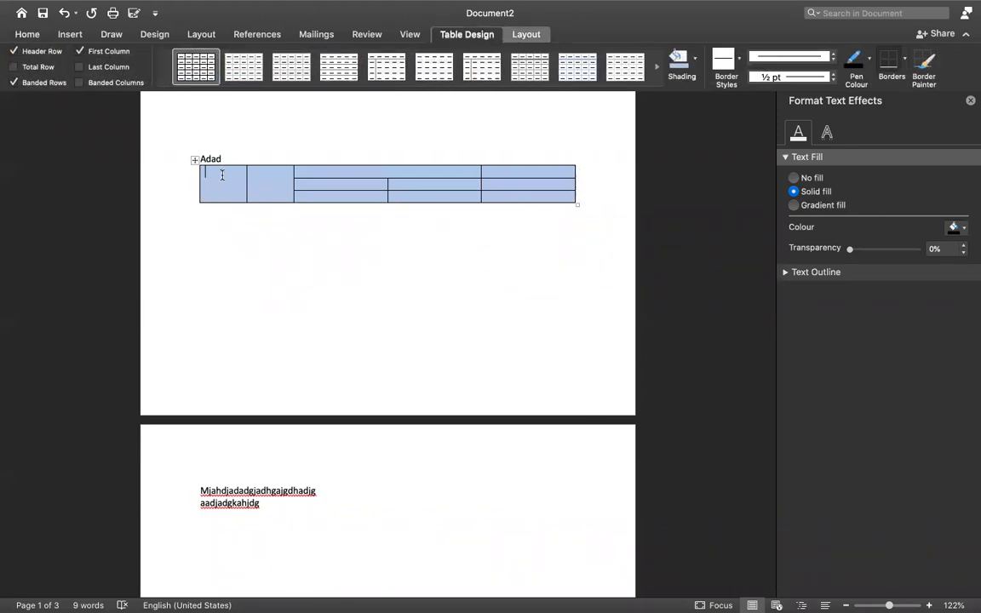
click(259, 245)
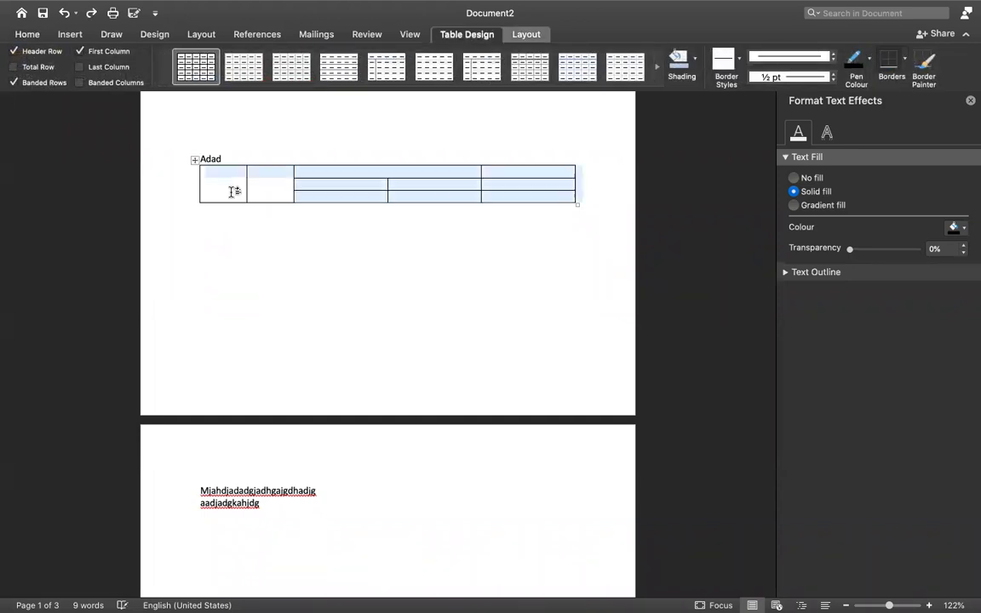
click(228, 185)
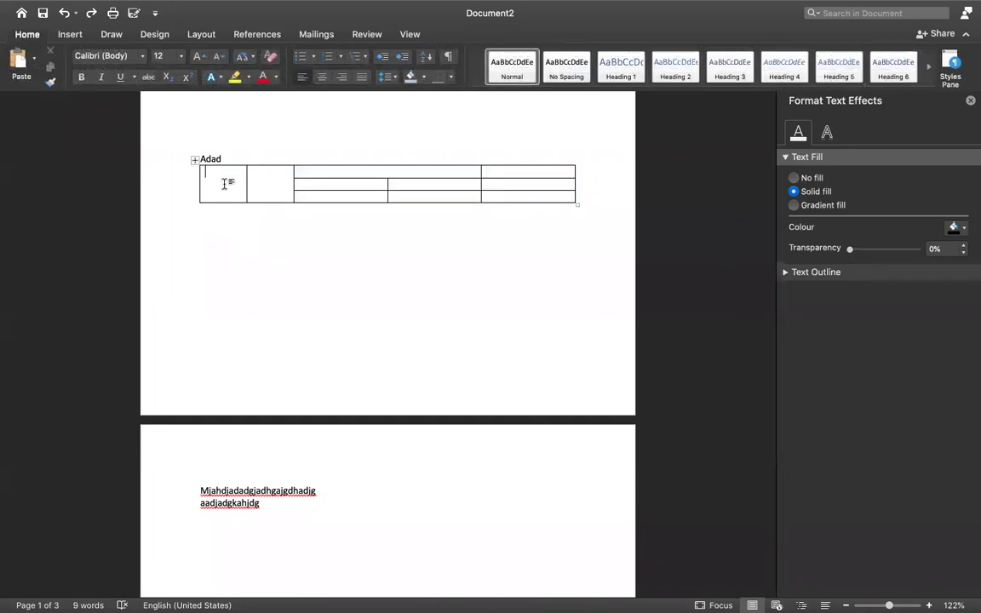
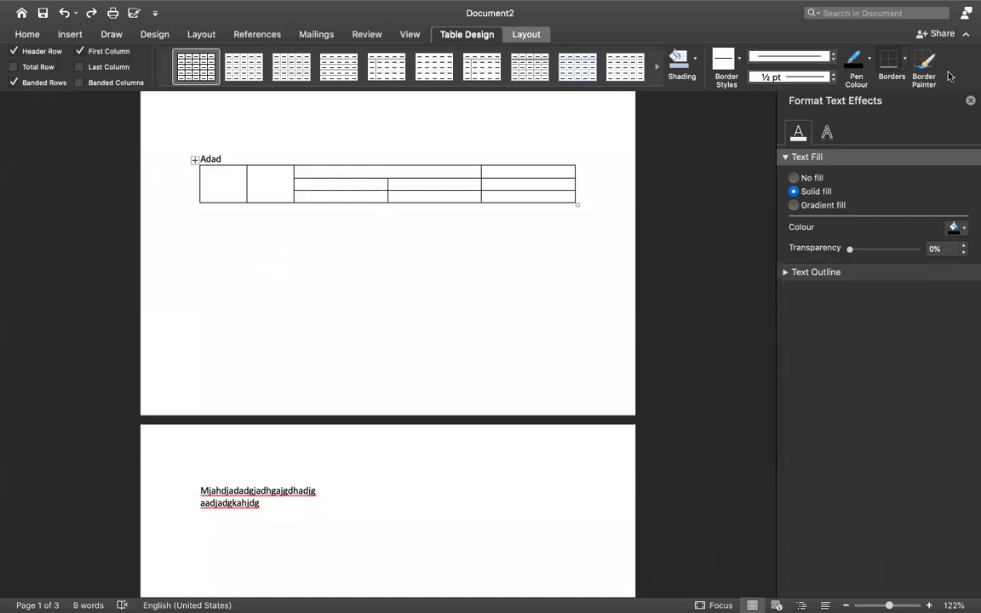
Remove the table's left border from the Borders list, then restore it
click(903, 62)
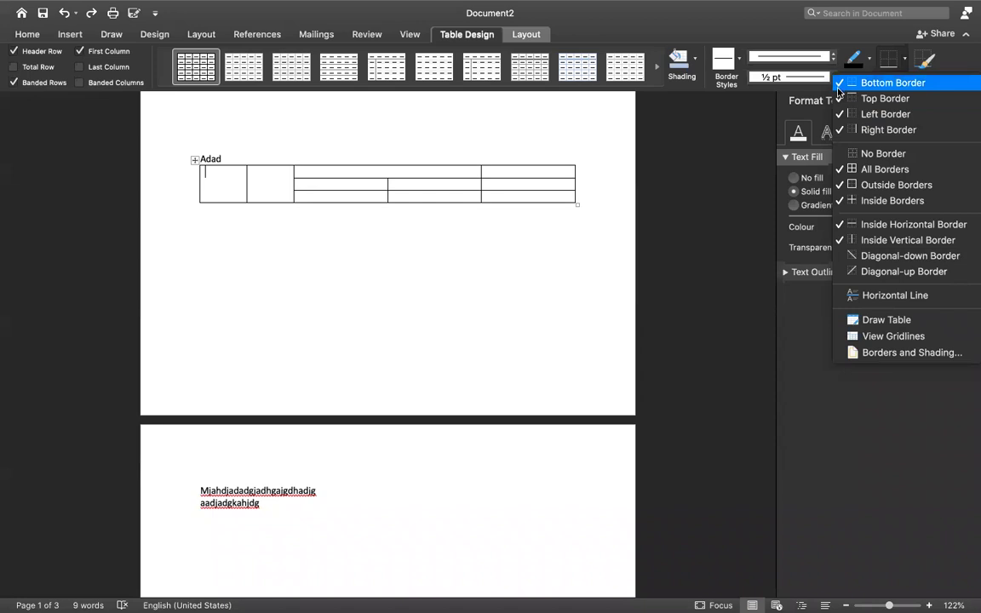
click(838, 117)
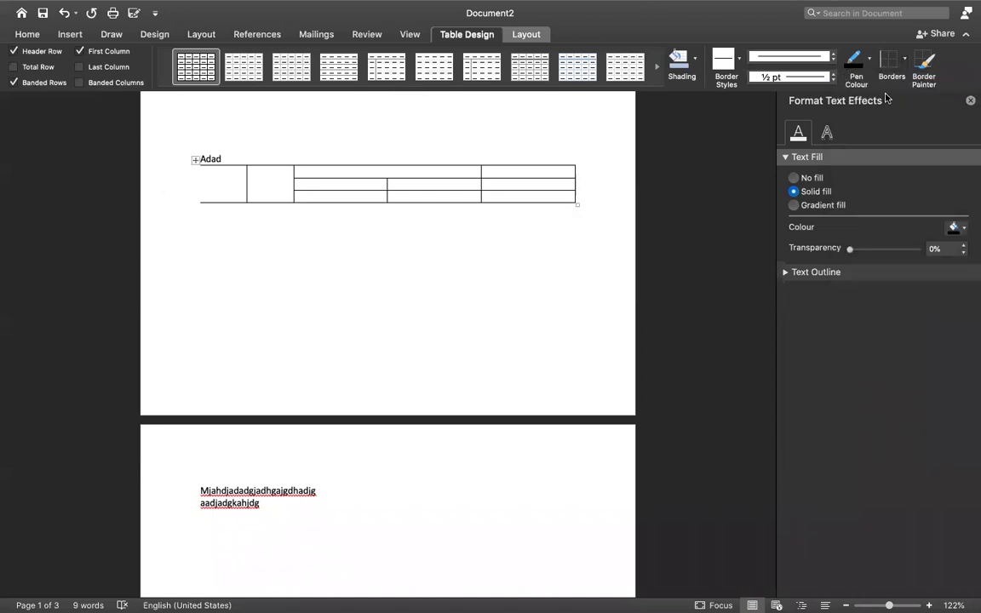
click(906, 61)
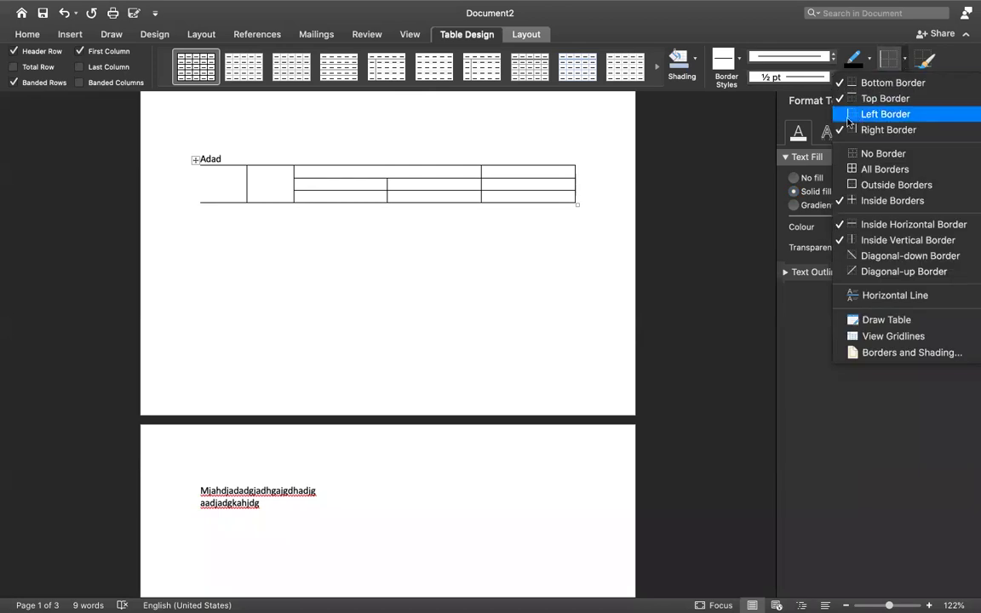
click(838, 116)
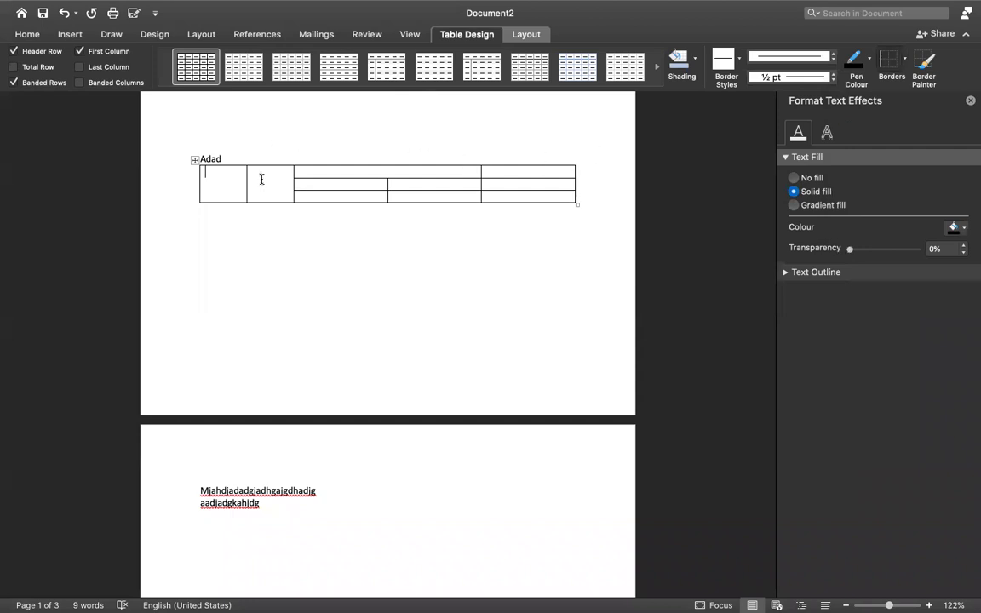
Pick a border pen colour and paint a border line down the first cell
click(871, 60)
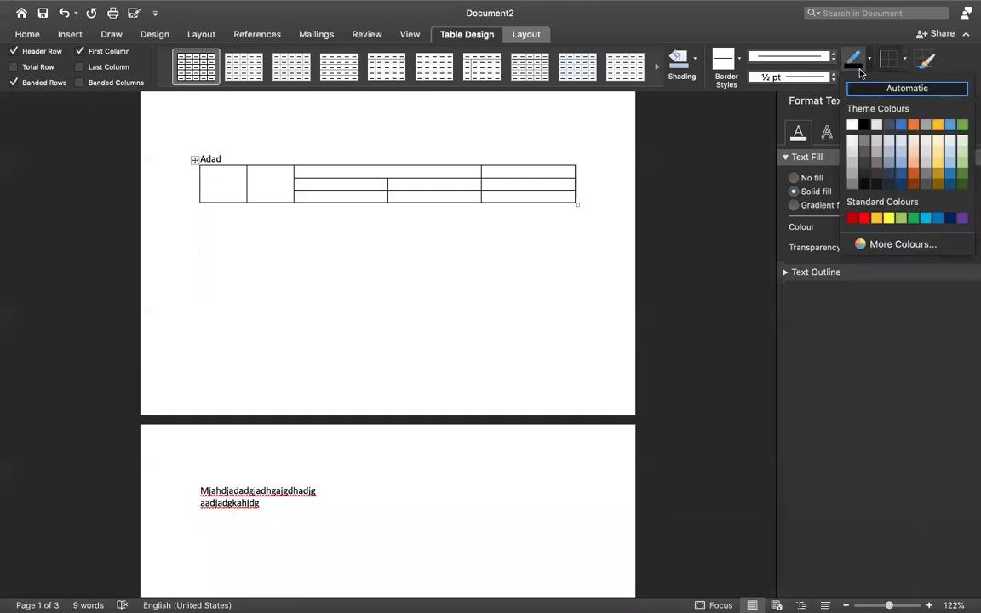
click(888, 174)
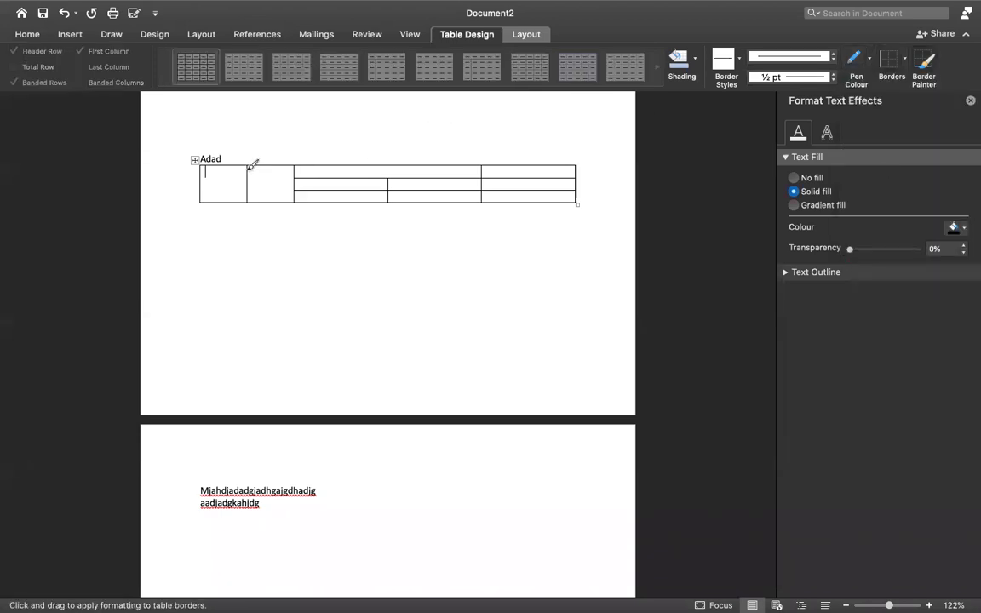
drag(213, 174, 225, 227)
click(868, 58)
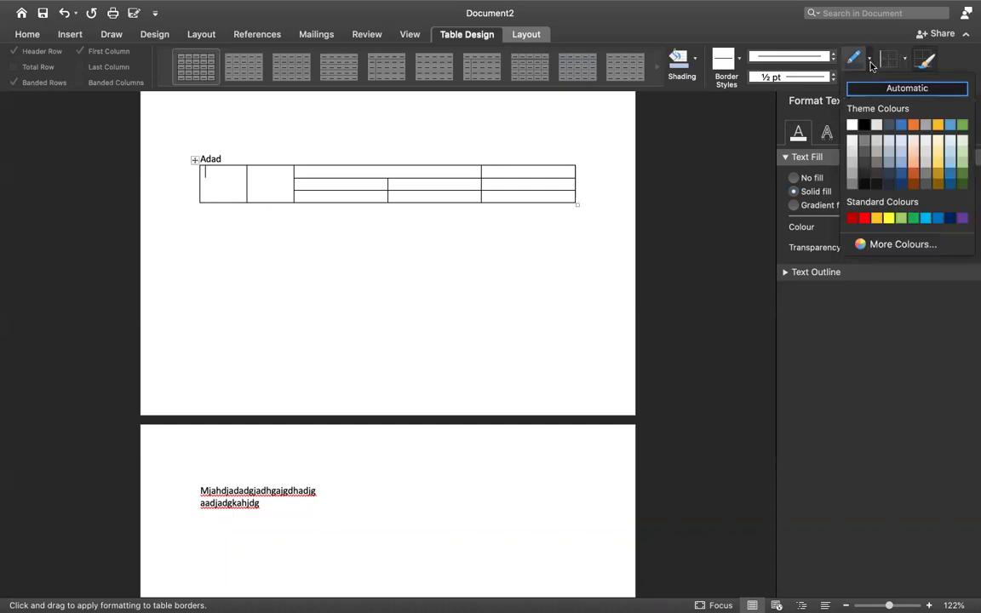
click(894, 88)
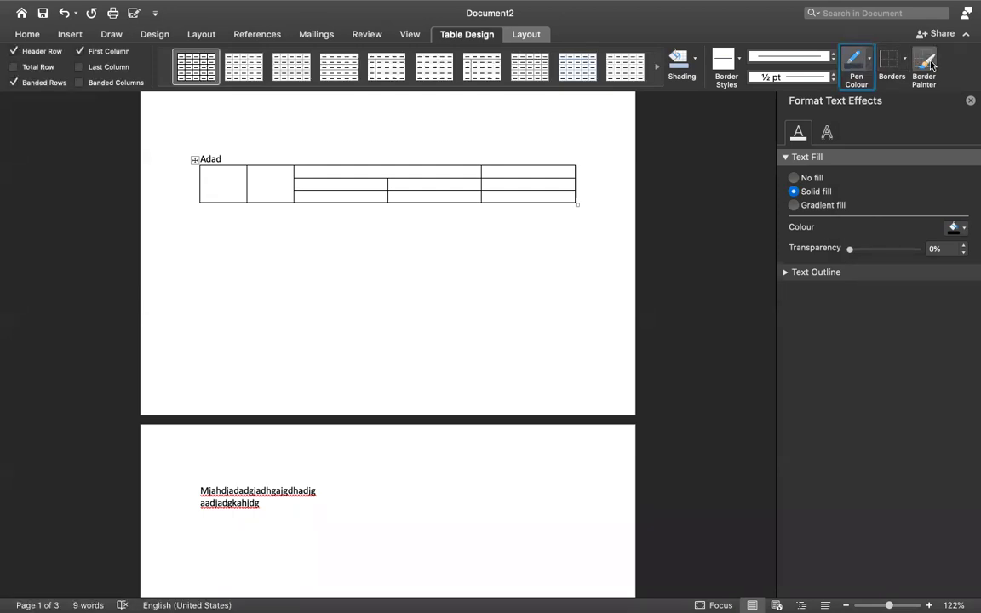
click(925, 79)
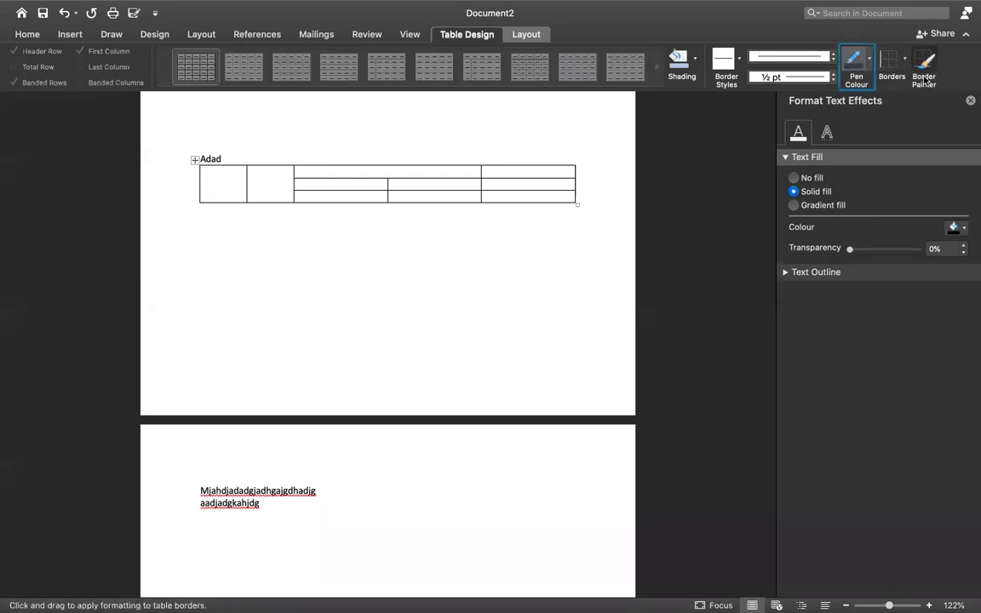
click(925, 79)
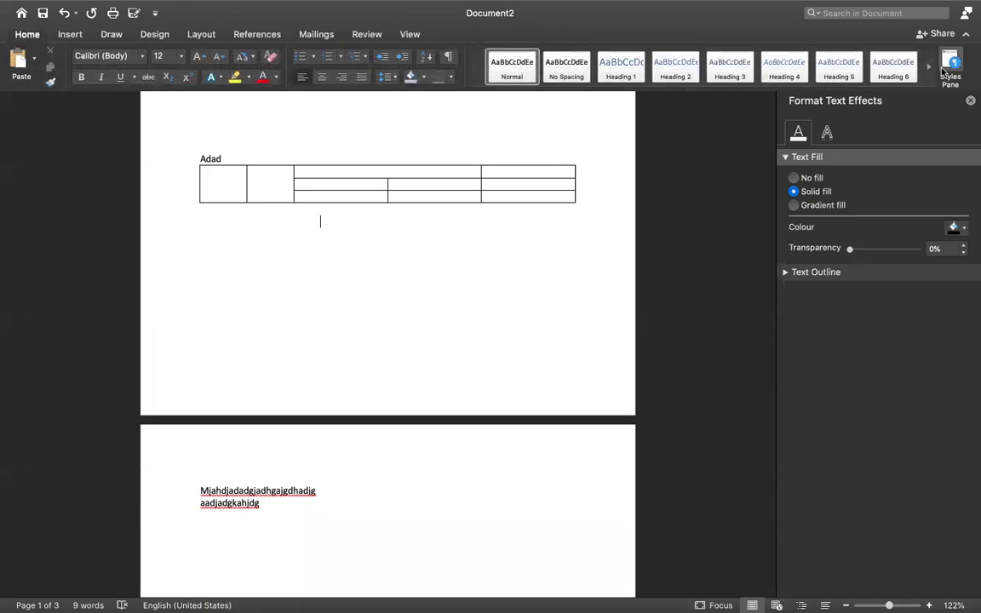
Select the whole table and paint a border along the first row's boundary
click(68, 35)
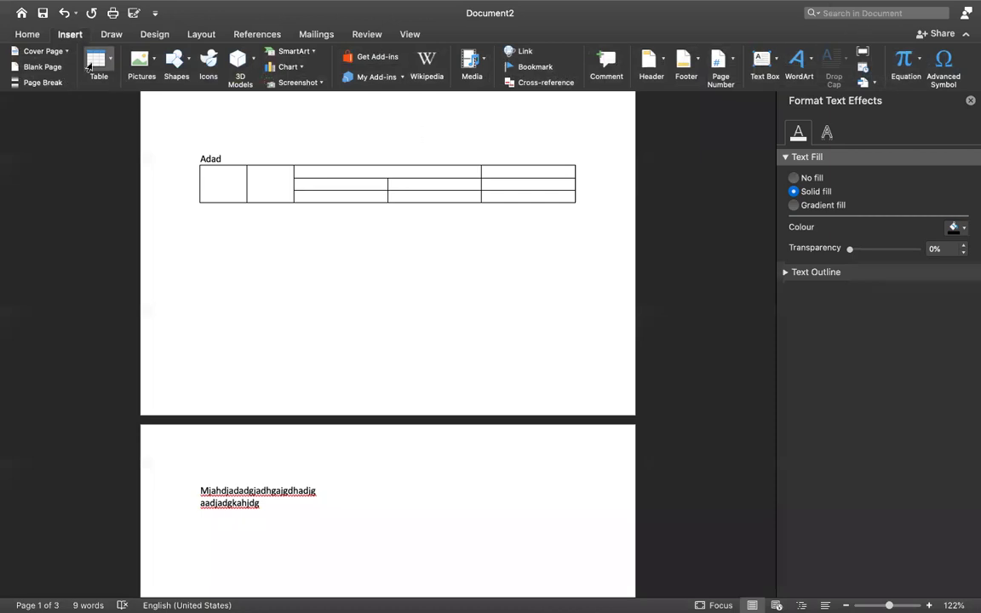
click(195, 160)
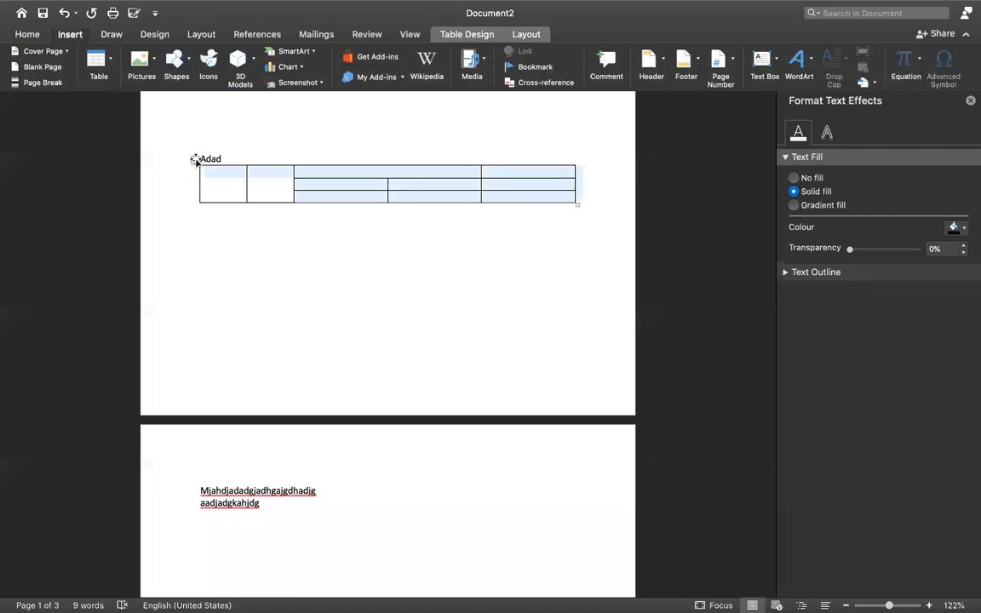
click(853, 60)
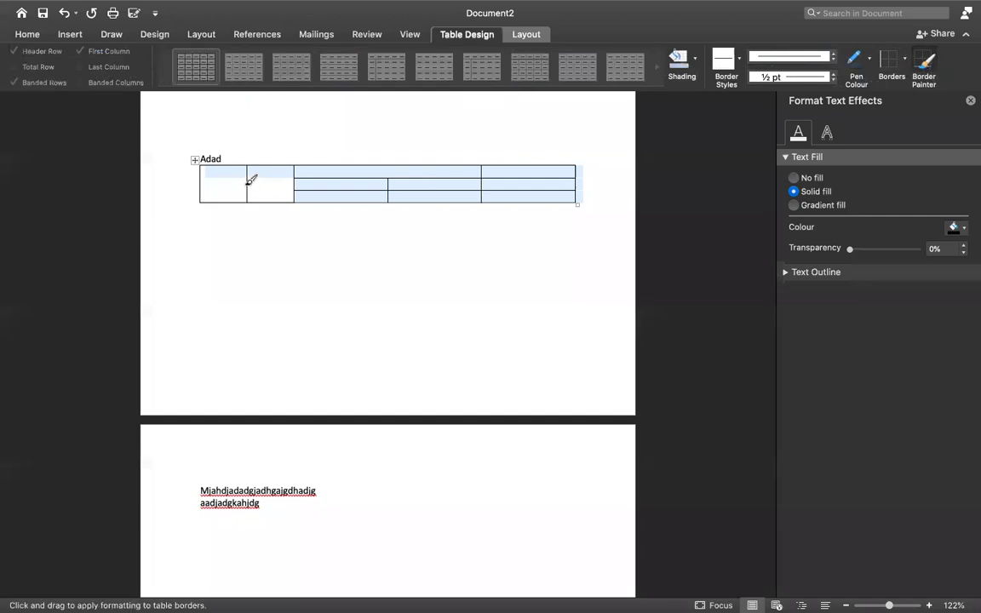
drag(249, 180, 294, 181)
Apply Top, Left and Right borders to the table's first cell
click(905, 61)
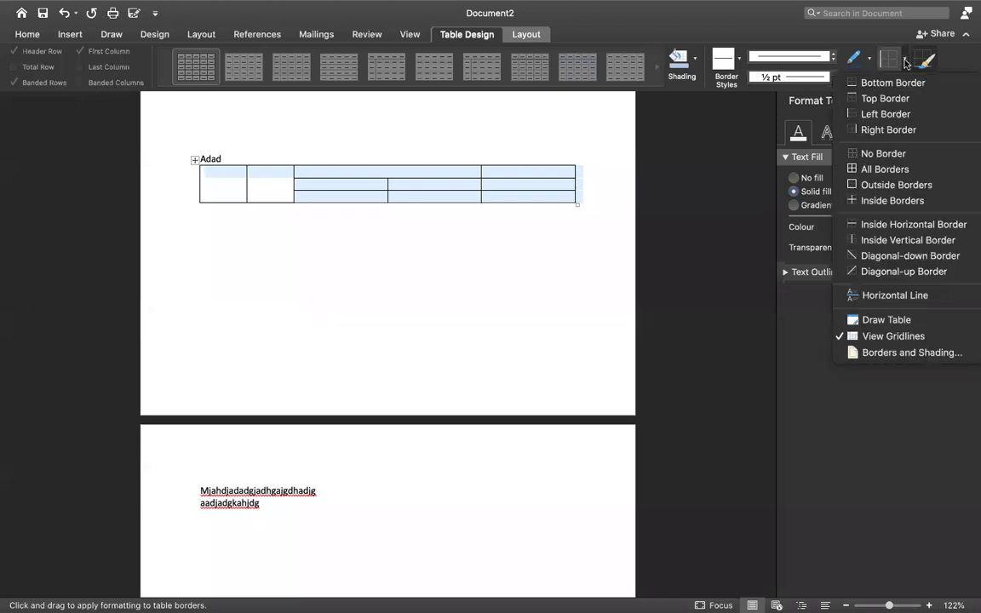
click(216, 188)
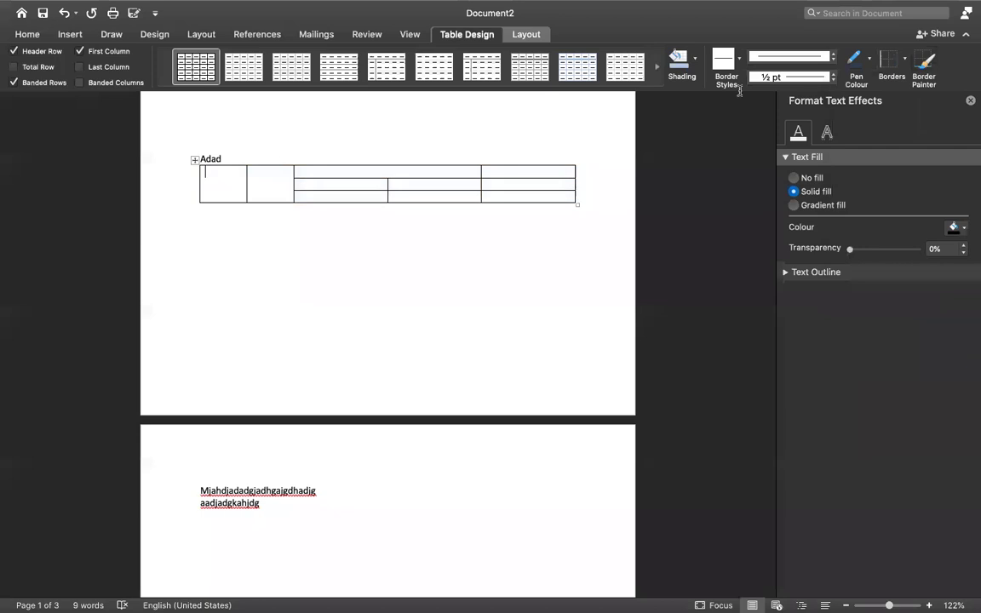
click(905, 59)
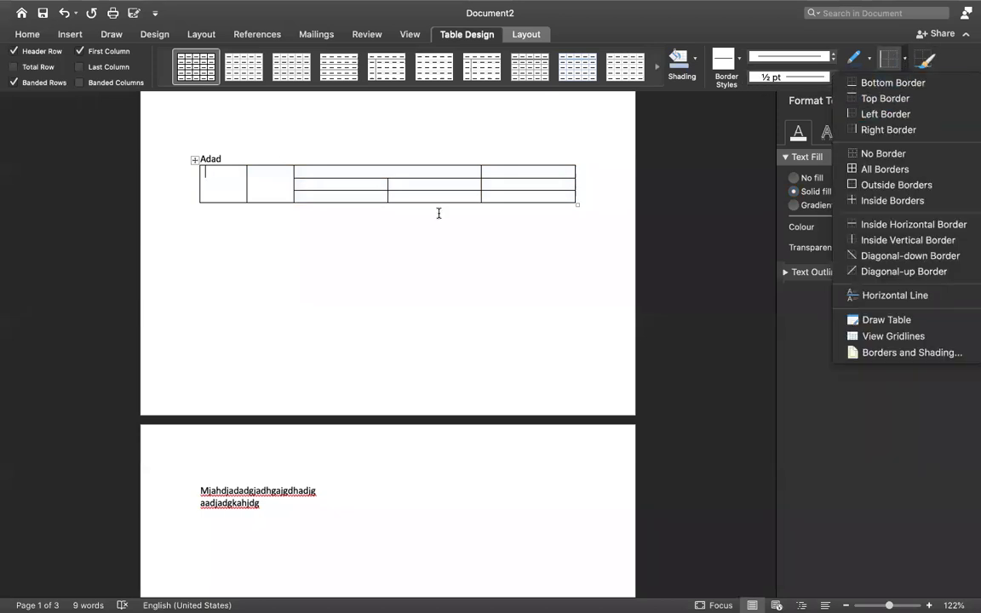
click(294, 257)
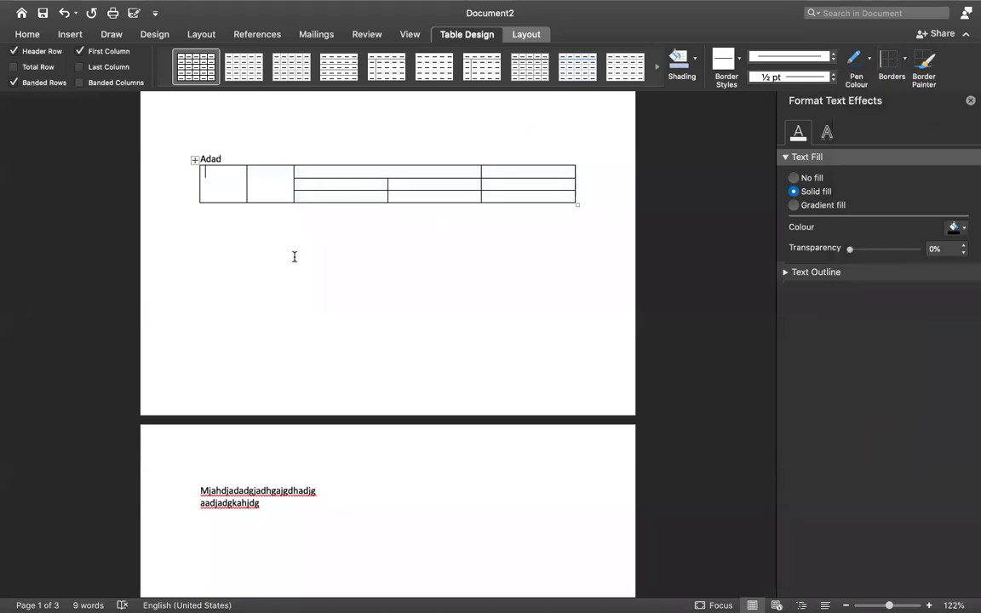
click(889, 60)
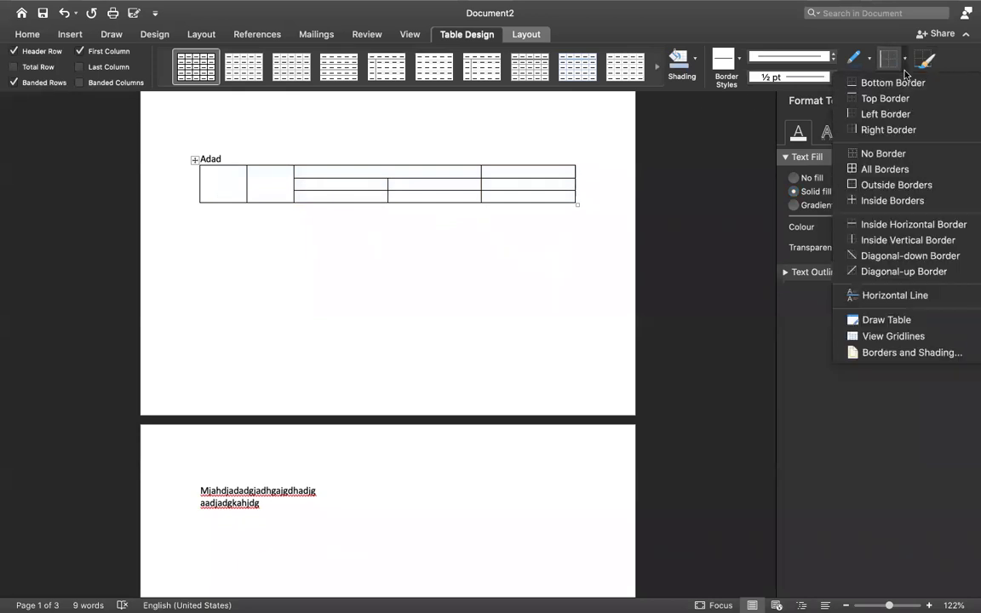
click(843, 85)
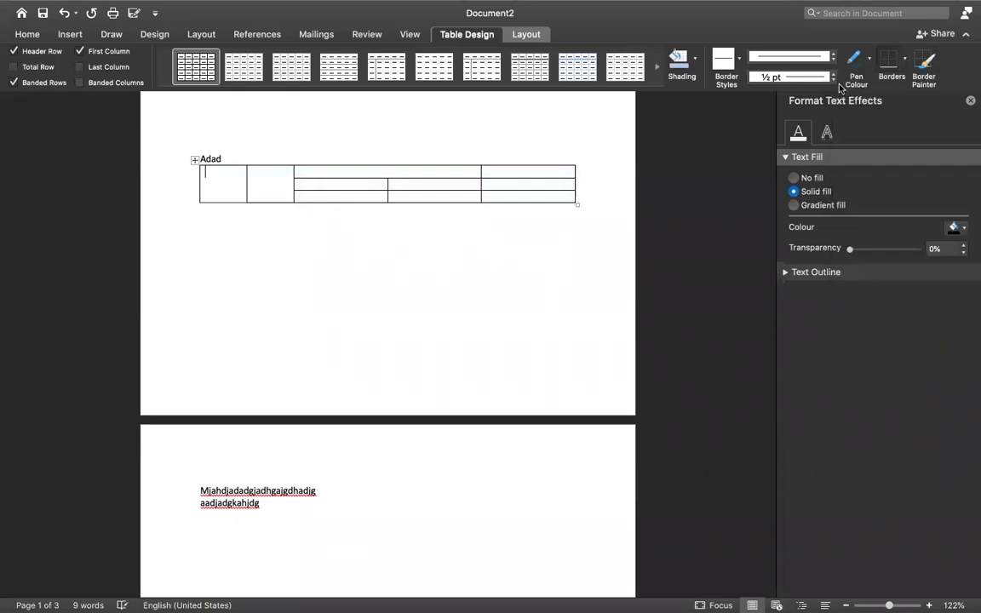
click(900, 68)
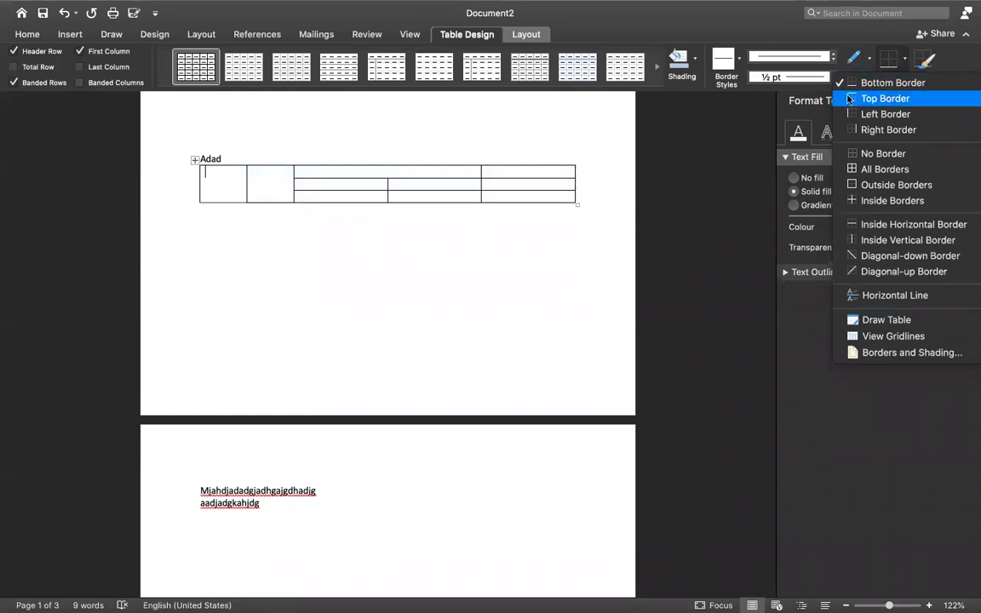
click(841, 99)
click(889, 60)
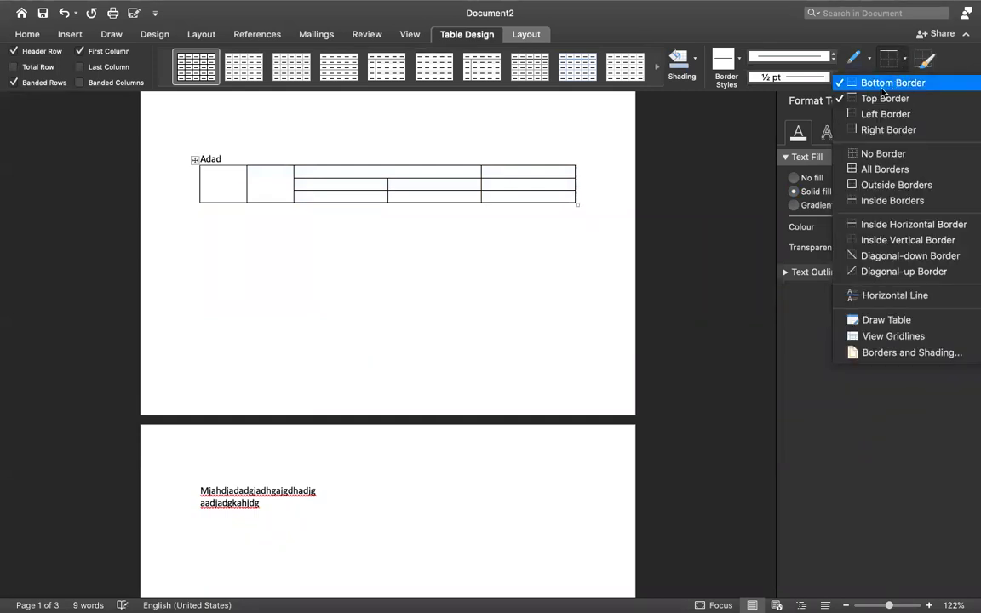
click(885, 114)
click(889, 59)
click(888, 129)
Remove the first cell's bottom border, then repaint it and the shared edge solid black
click(319, 219)
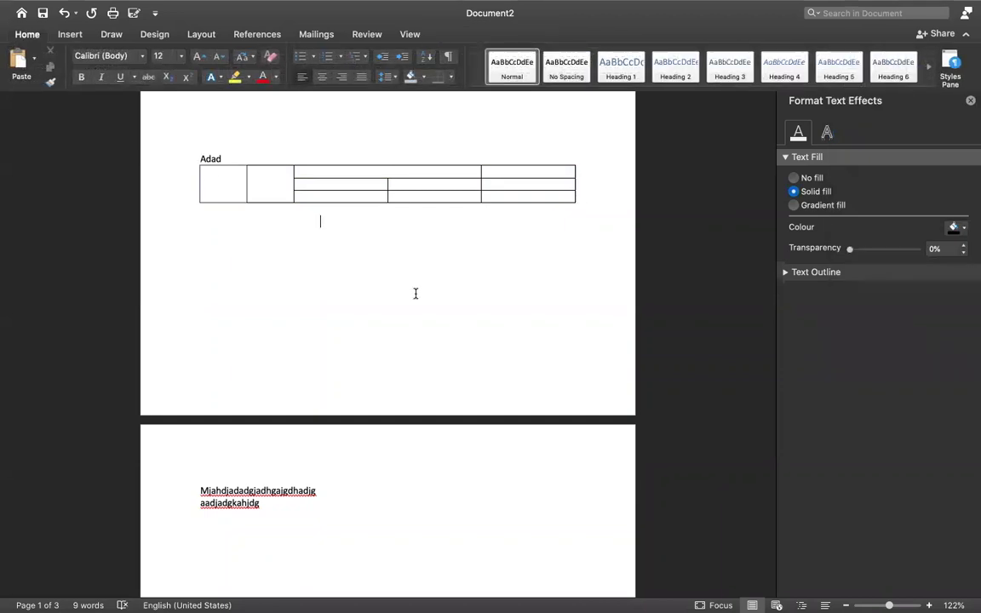
click(219, 185)
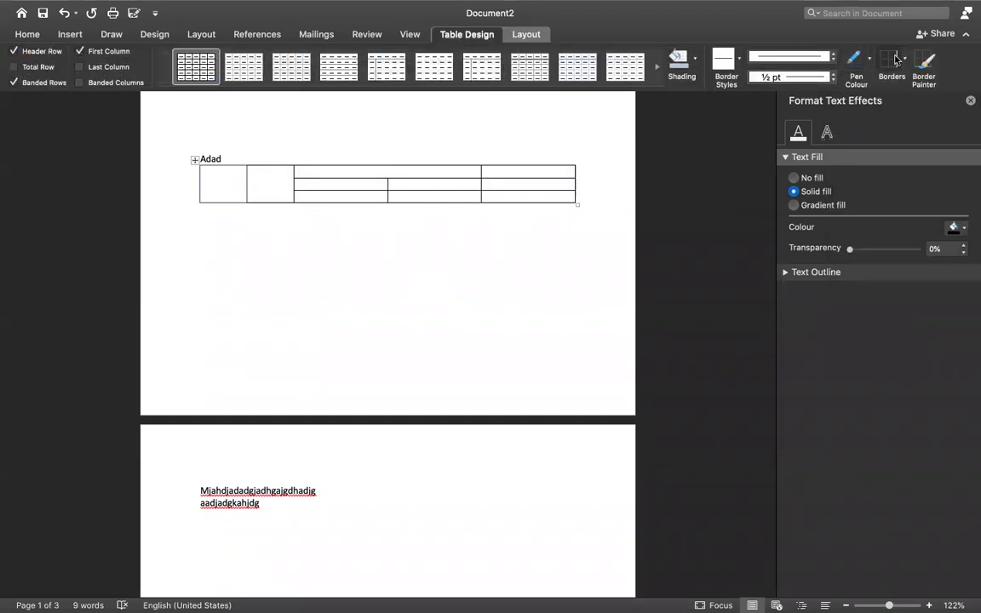
click(889, 59)
click(877, 82)
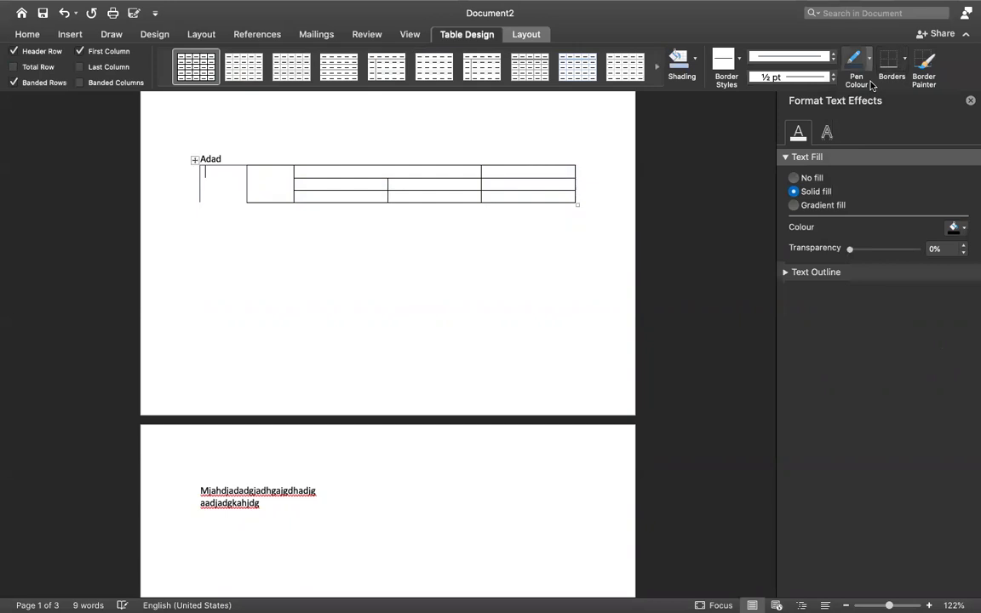
click(923, 64)
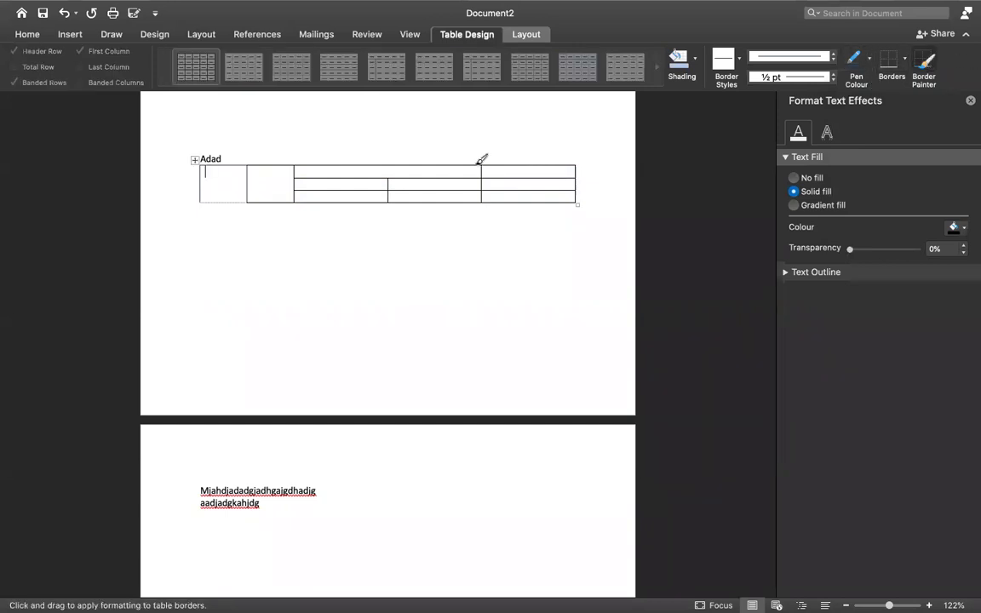
drag(204, 198, 250, 196)
click(248, 195)
drag(204, 196, 252, 194)
Undo the last border change, then add a bottom border to the first cell and undo it
key(Escape)
key(ctrl+super+f)
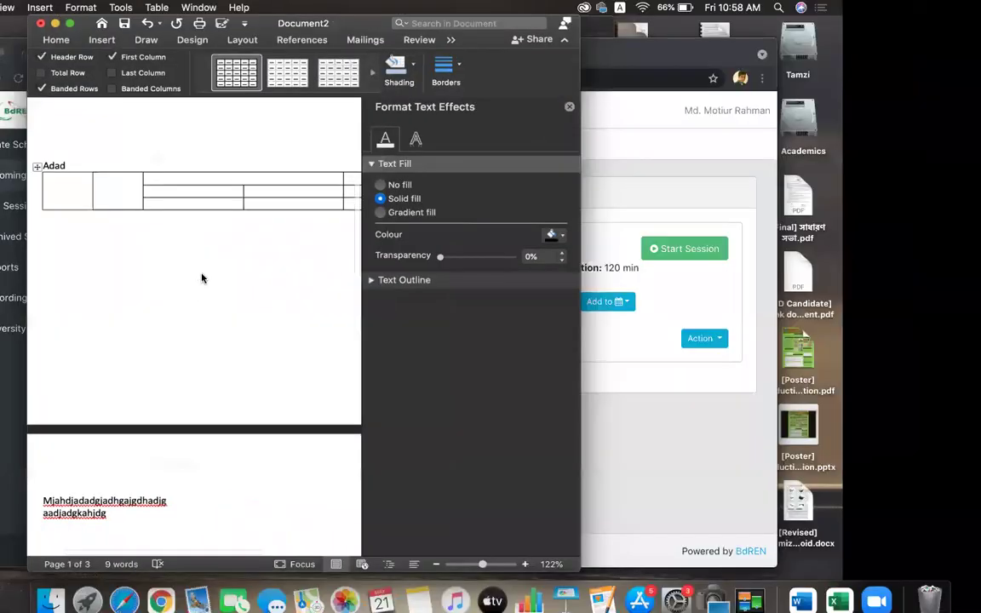
click(69, 23)
key(super+z)
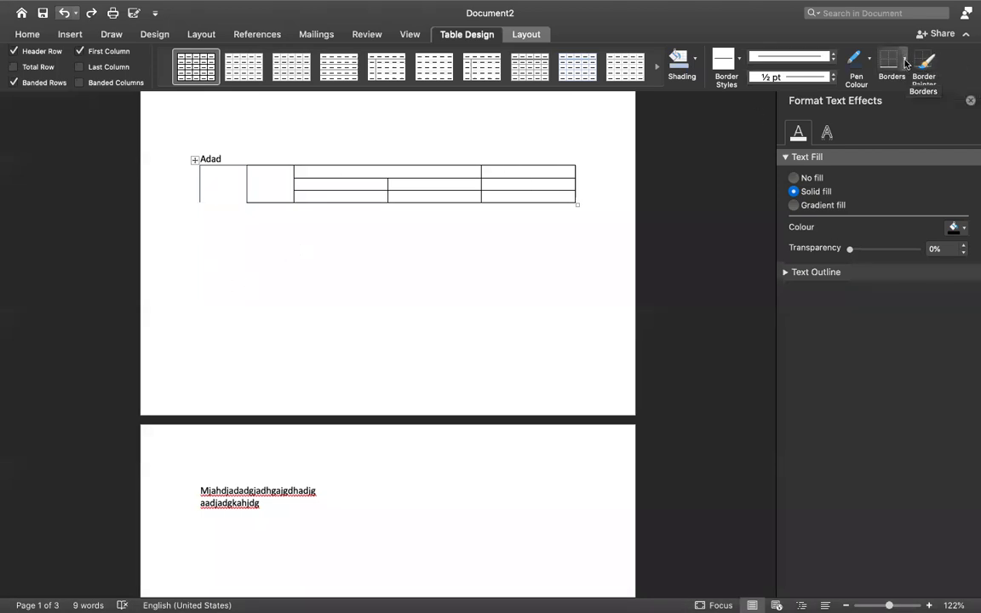
click(905, 62)
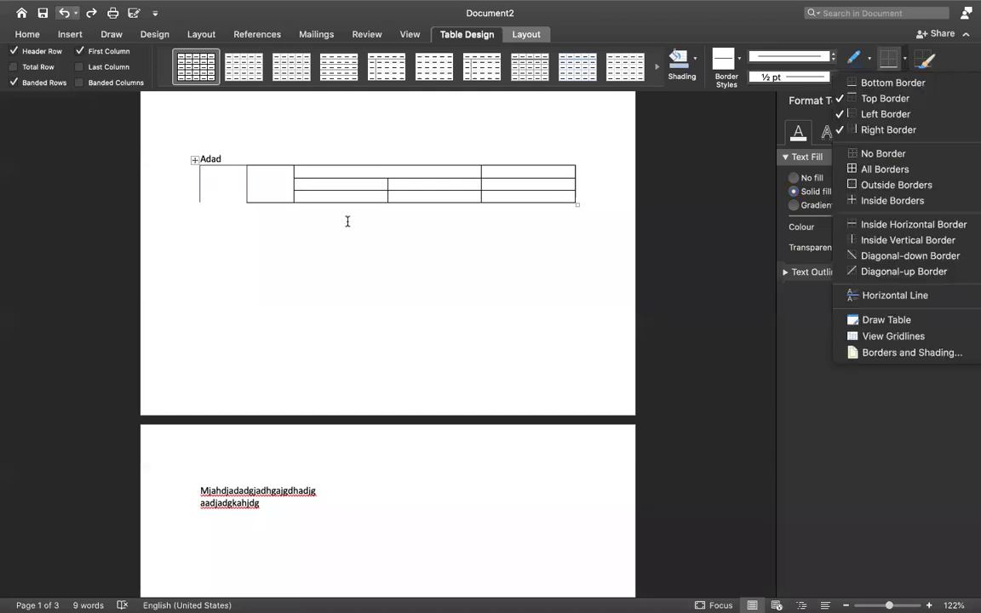
click(237, 172)
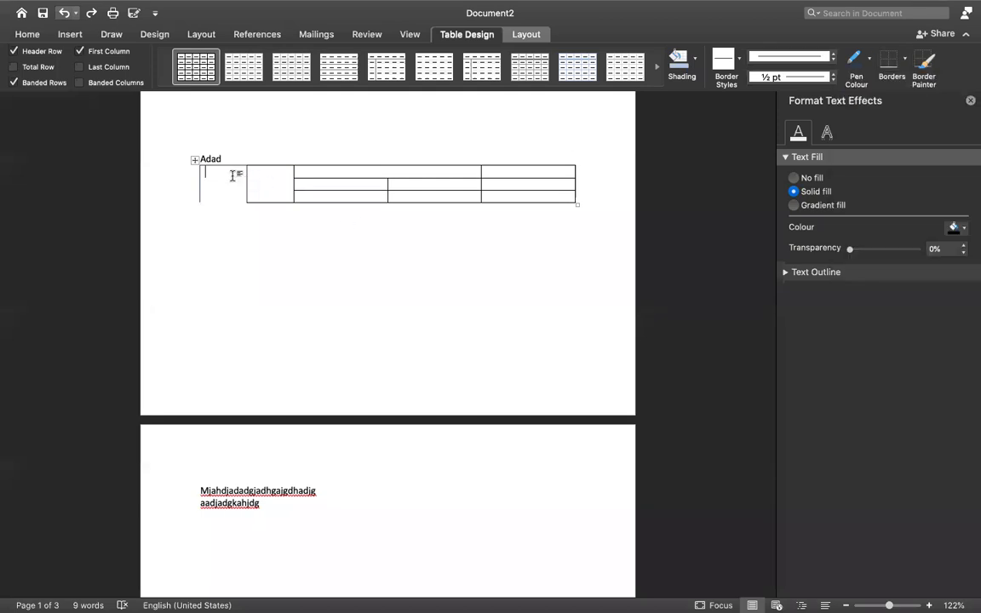
click(902, 62)
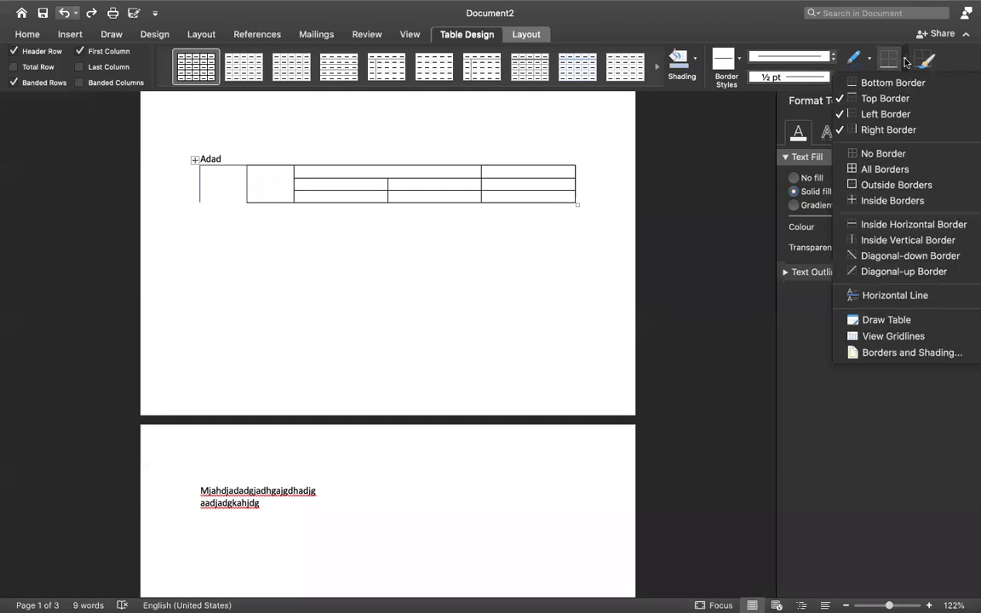
click(842, 84)
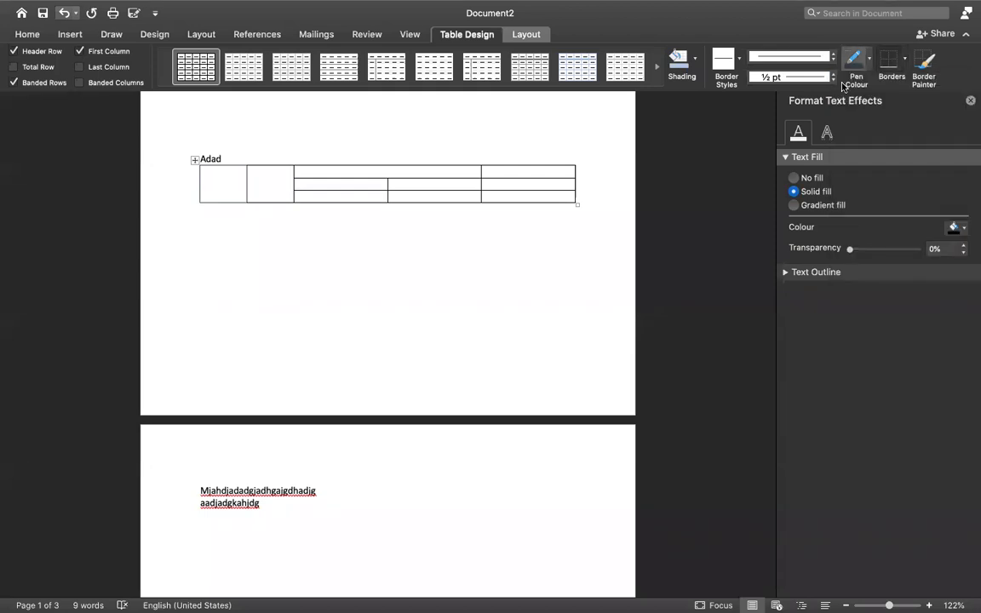
key(super+z)
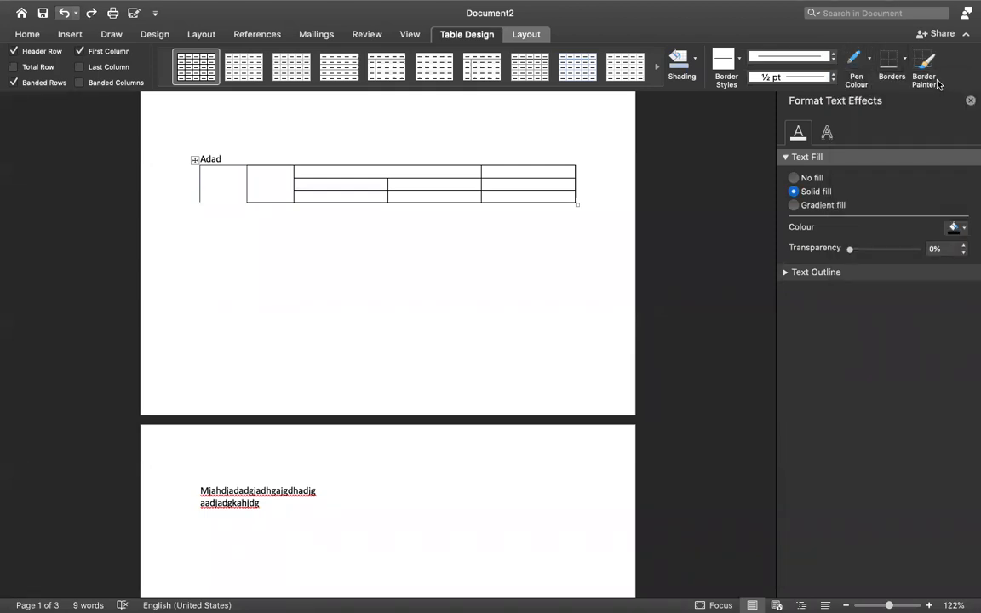
Paint the first cell's bottom edge back on with Border Painter
click(926, 68)
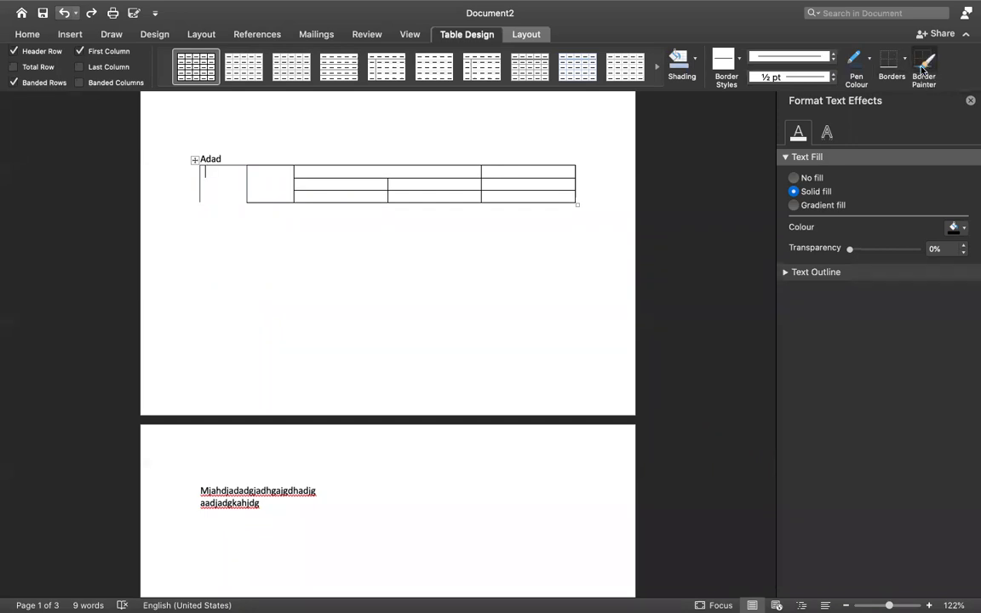
click(923, 66)
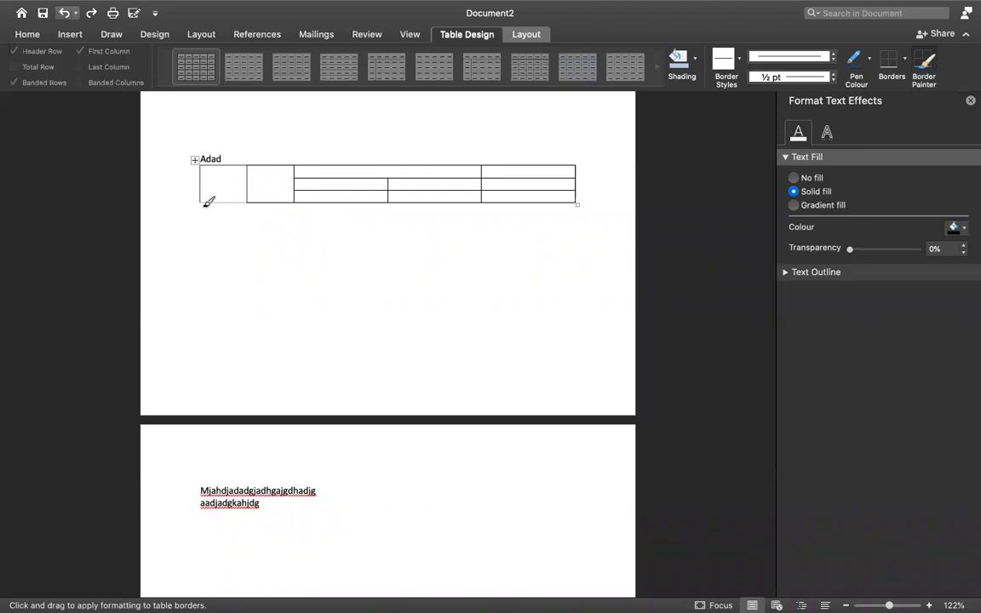
drag(204, 196, 248, 197)
click(905, 60)
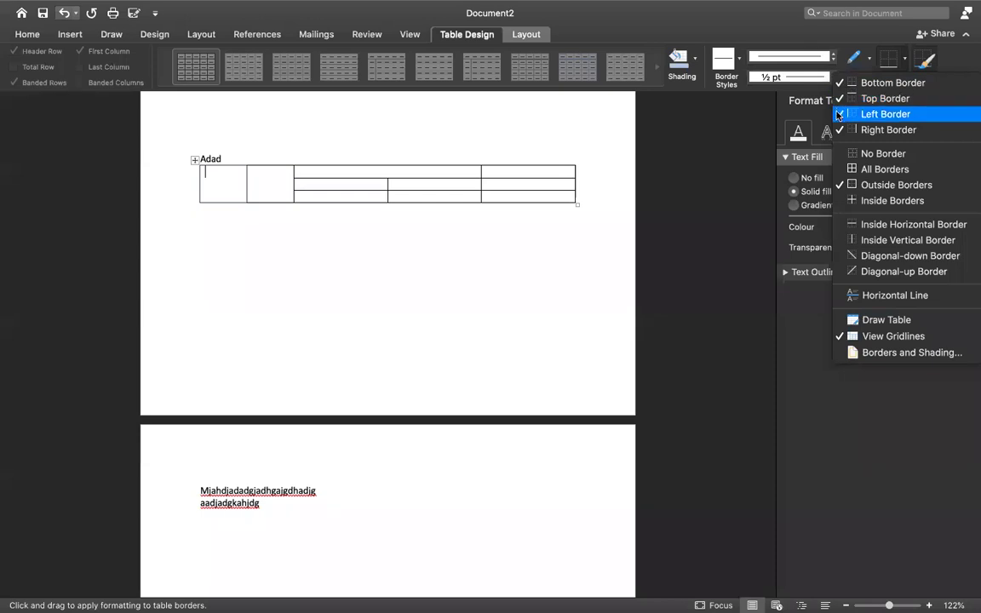
click(705, 148)
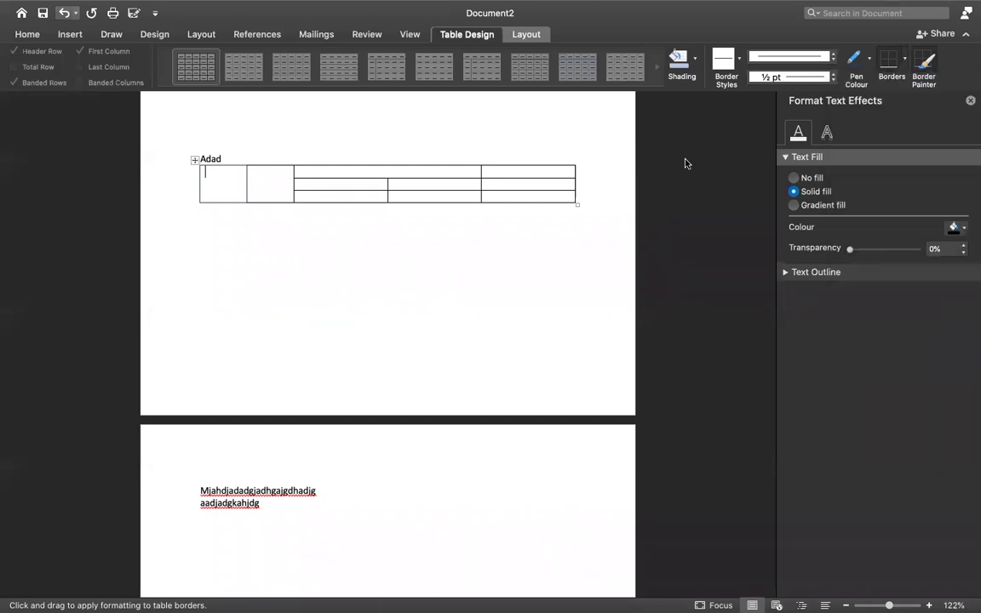
click(345, 188)
click(73, 34)
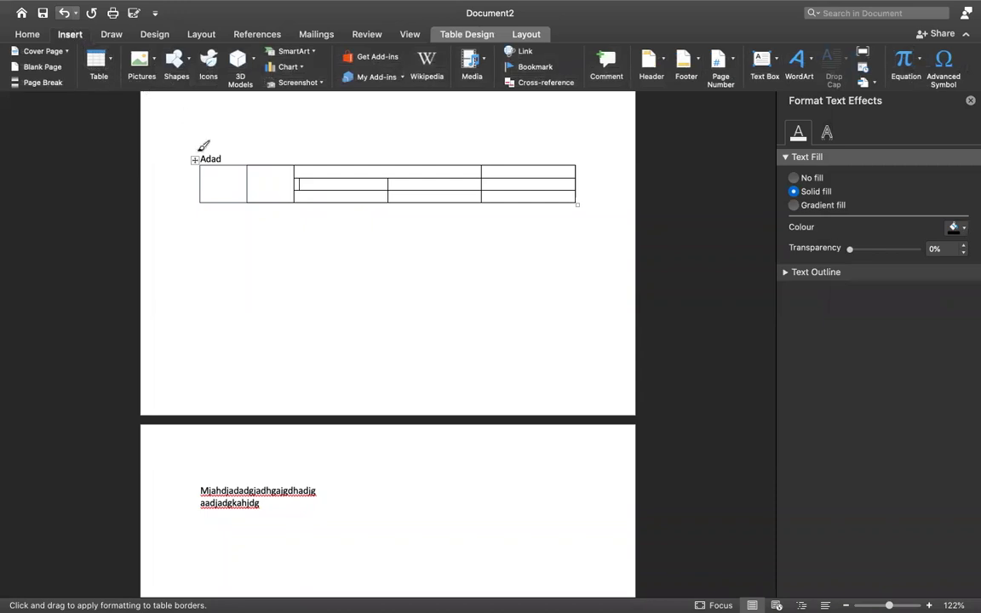
Select the whole table by its move handle and delete it, leaving only 'Adad'
key(ctrl+super+f)
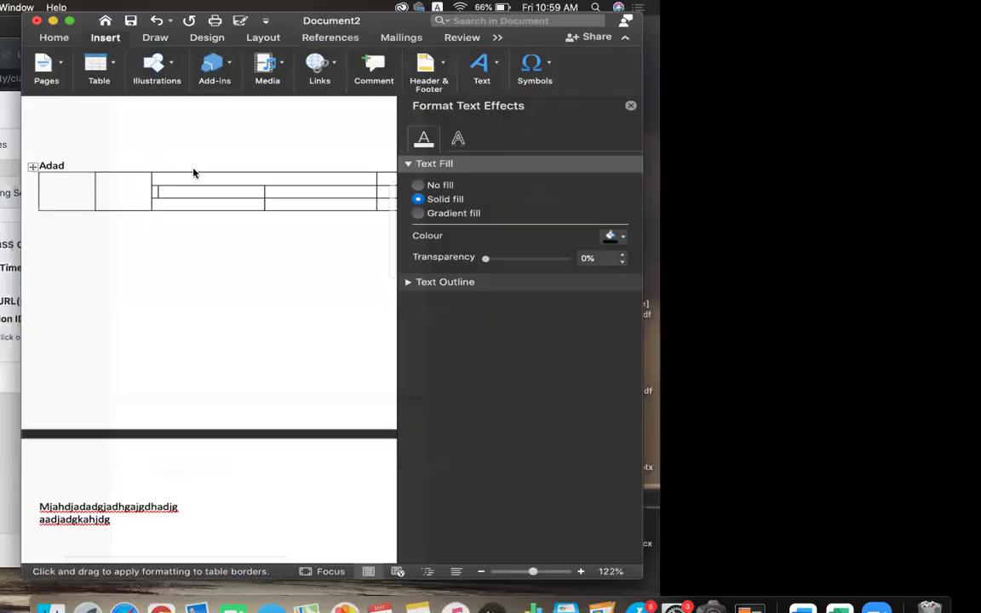
click(69, 25)
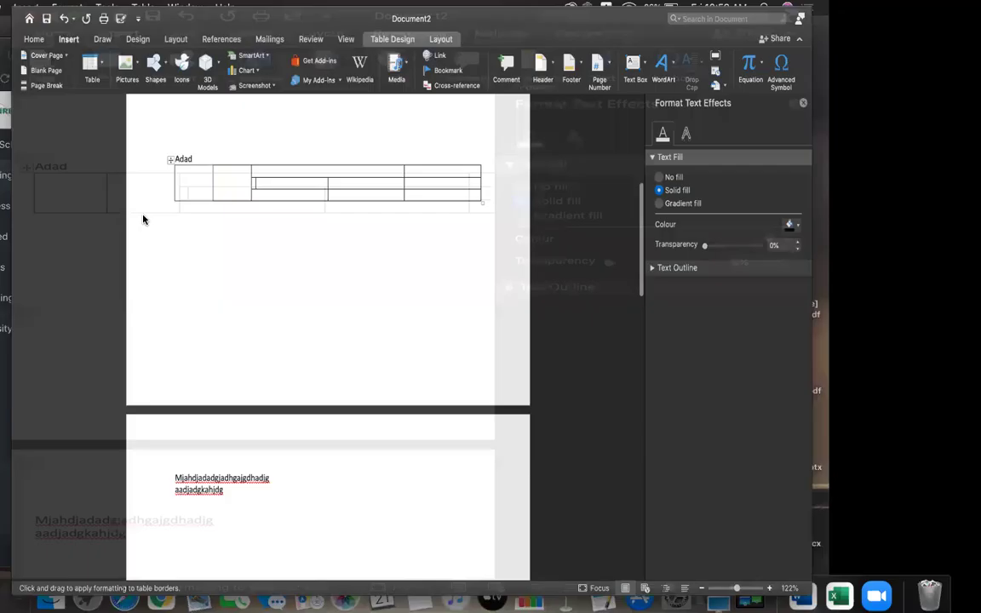
click(280, 285)
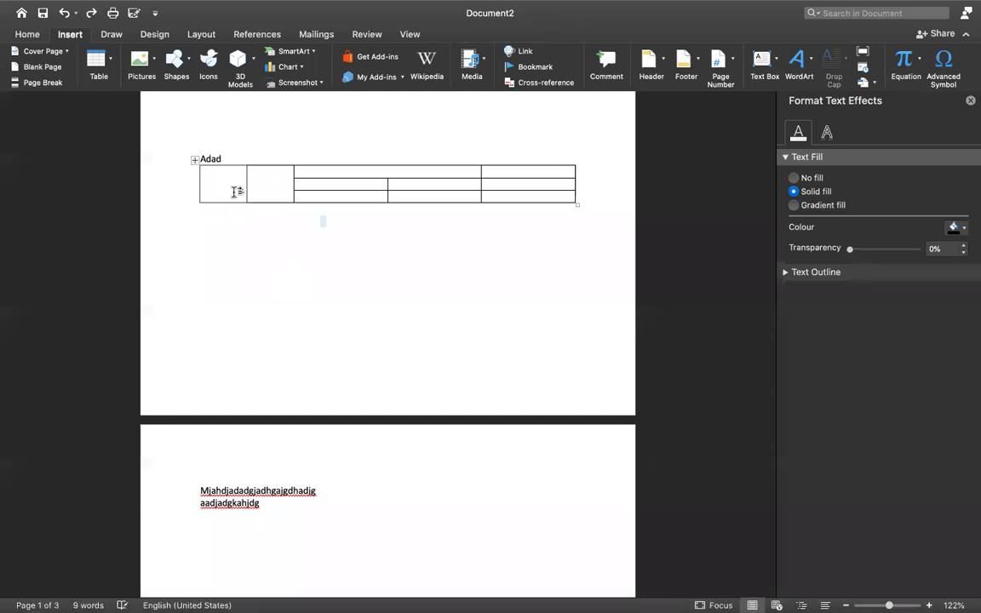
click(195, 160)
key(BackSpace)
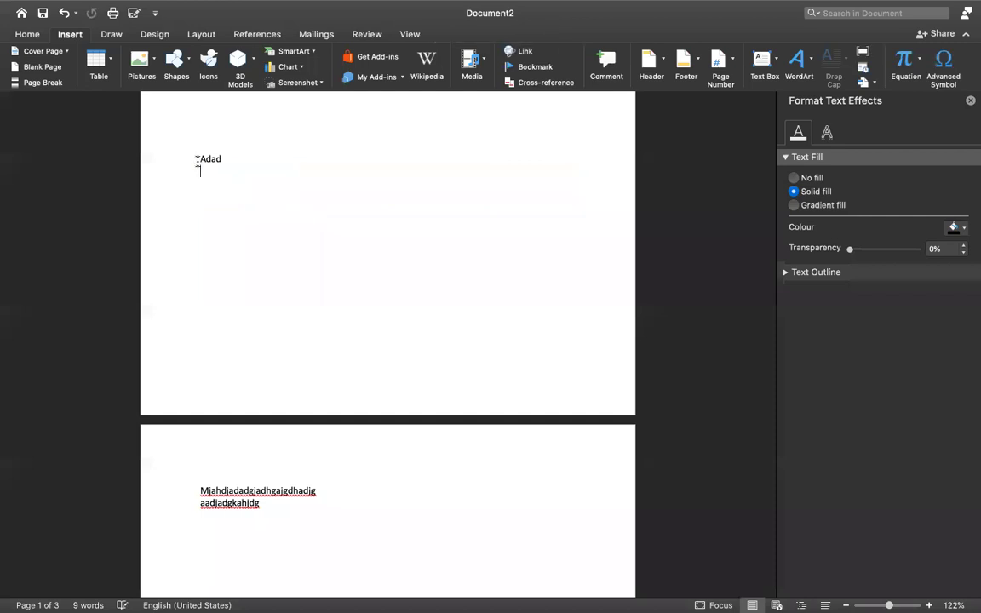
click(156, 61)
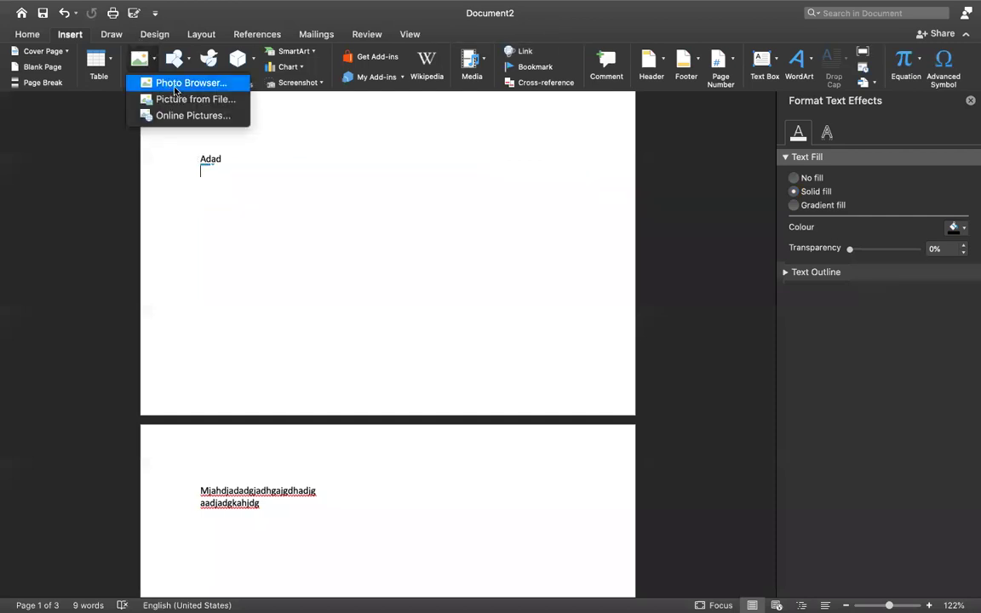
click(176, 85)
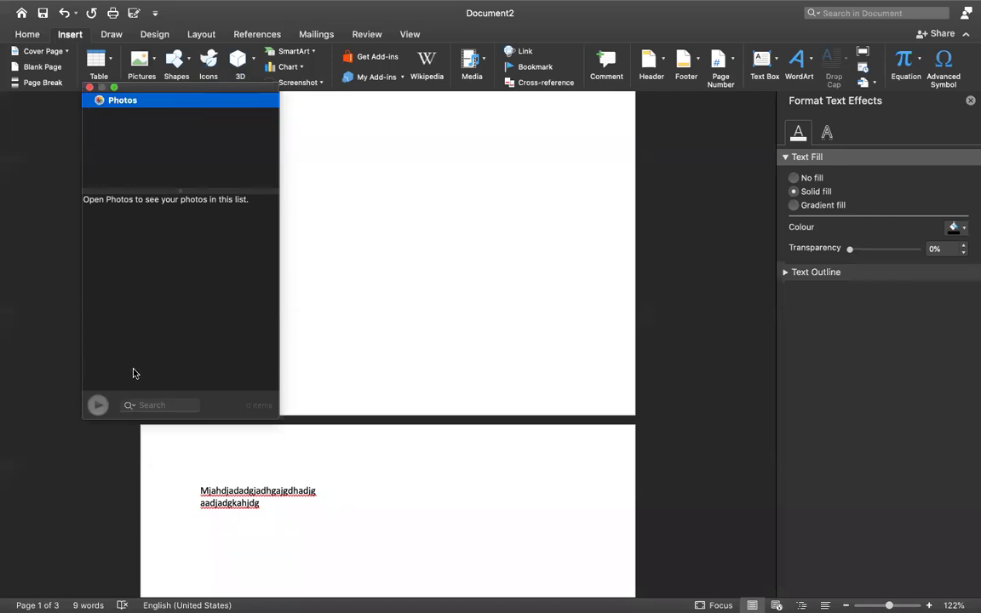
click(146, 405)
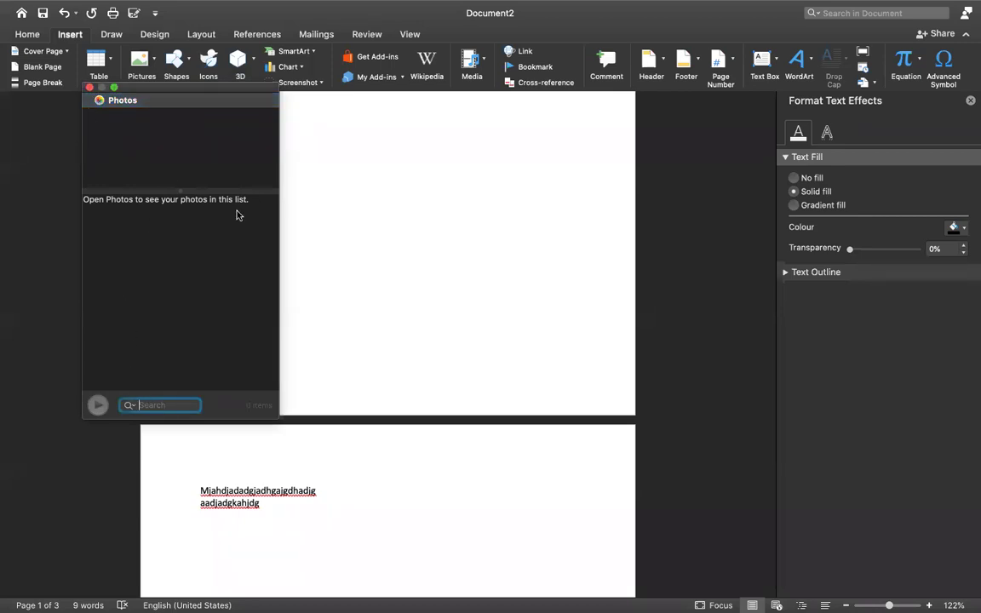
click(89, 88)
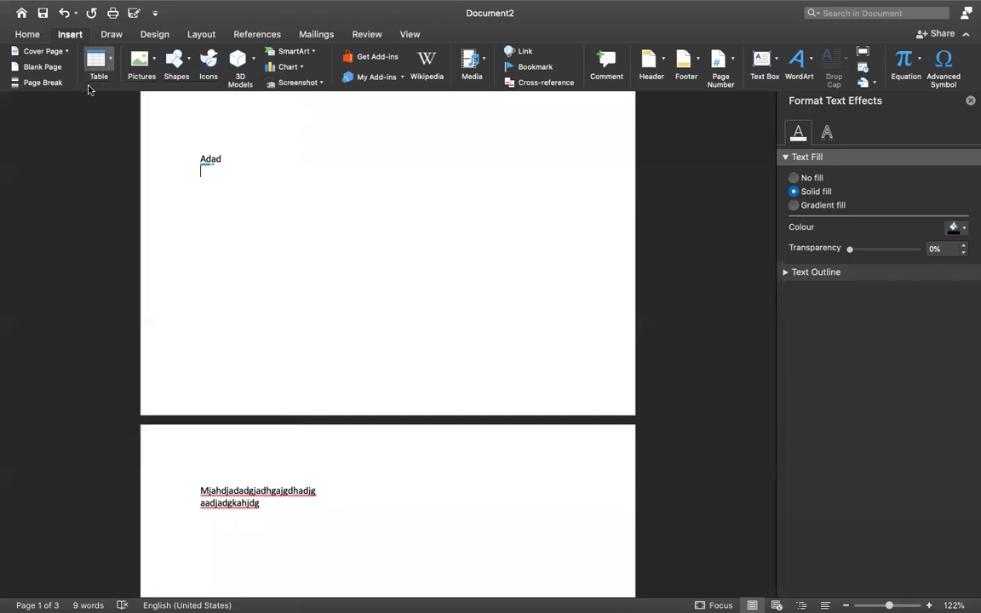
click(158, 59)
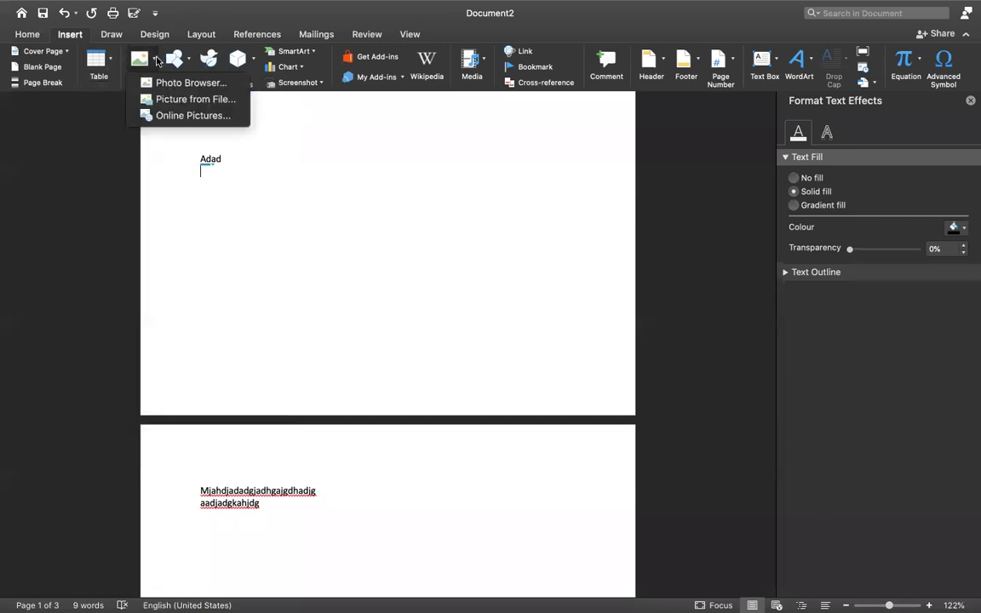
click(174, 100)
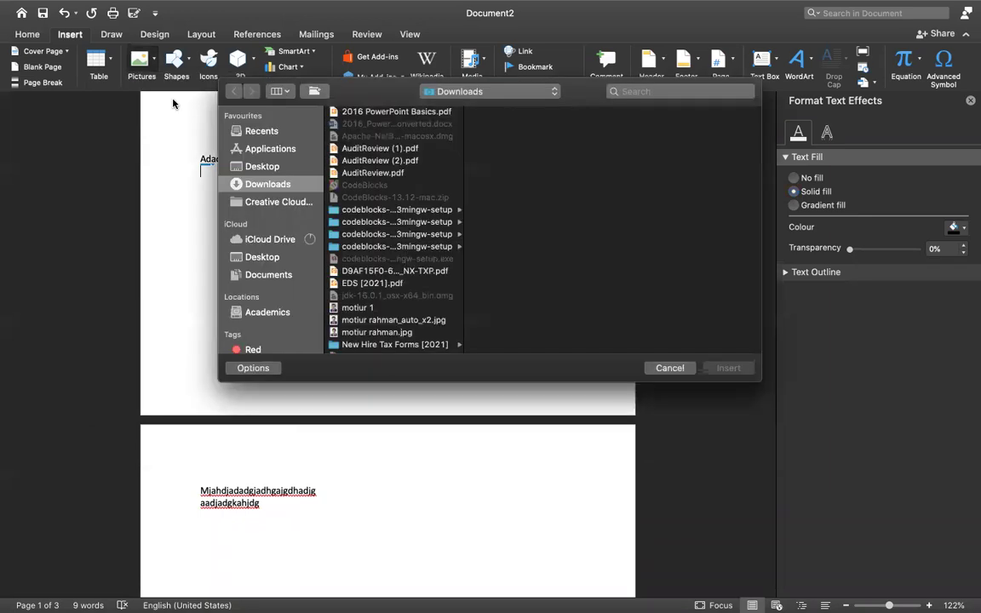
scroll(368, 345, down, 2)
scroll(368, 341, up, 2)
click(263, 169)
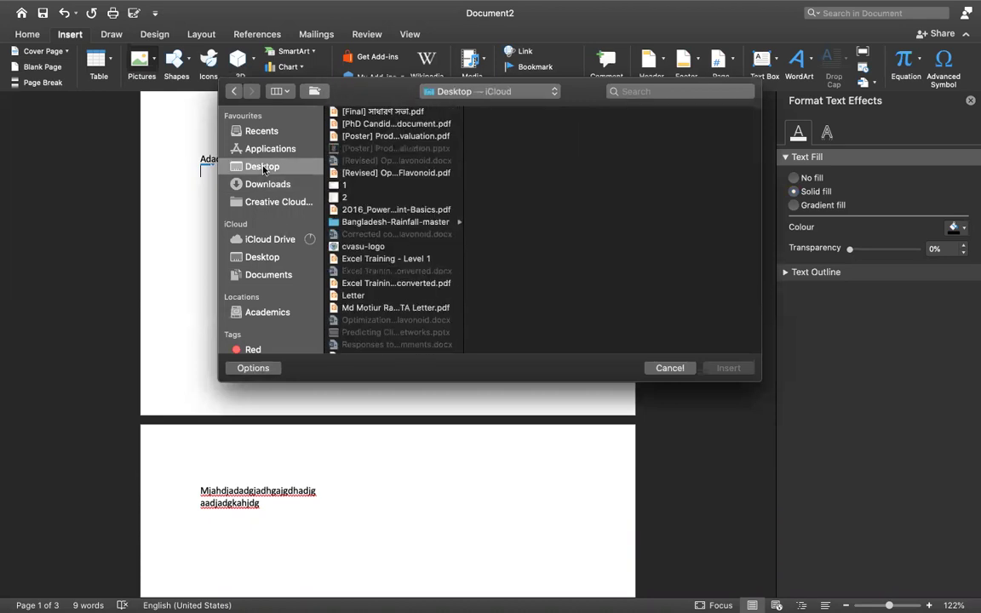
click(368, 246)
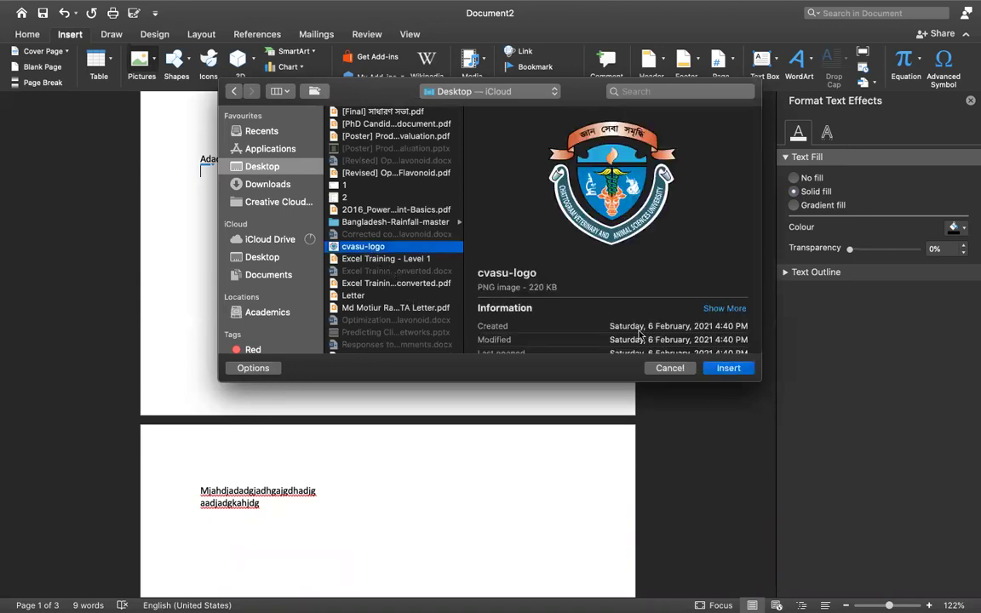
click(728, 368)
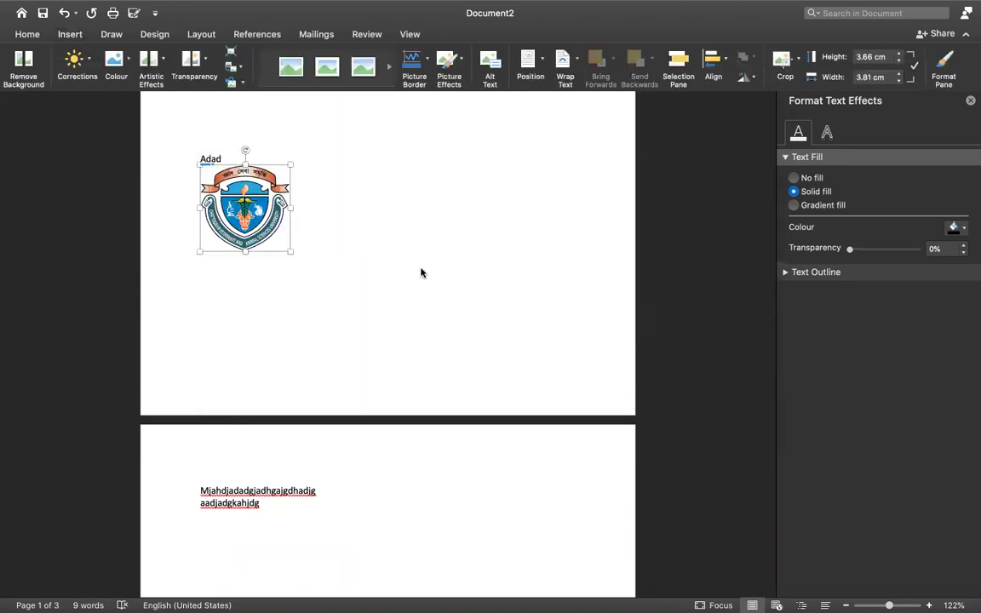
drag(244, 237, 247, 490)
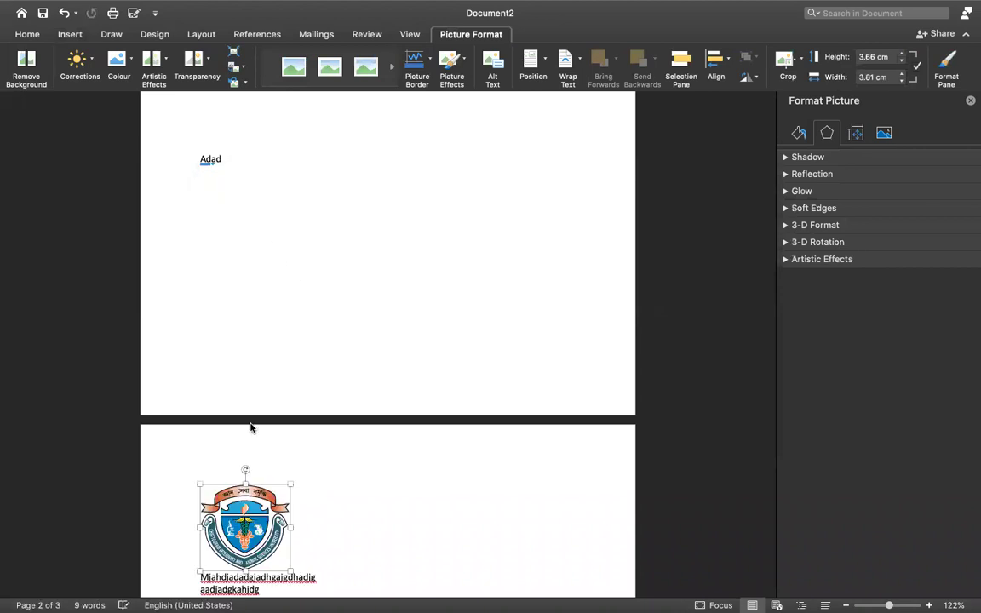
key(super+z)
click(268, 238)
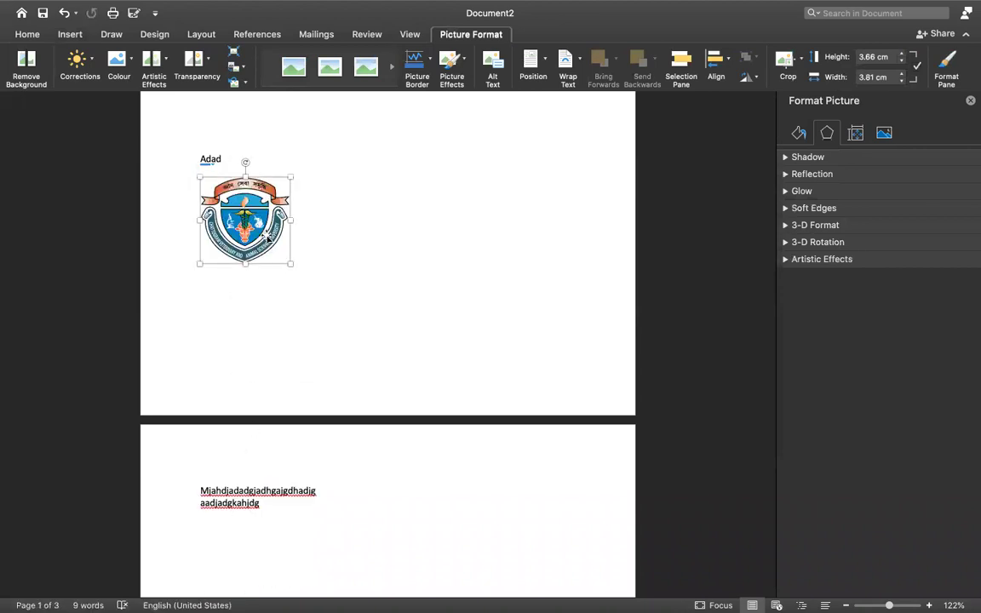
key(BackSpace)
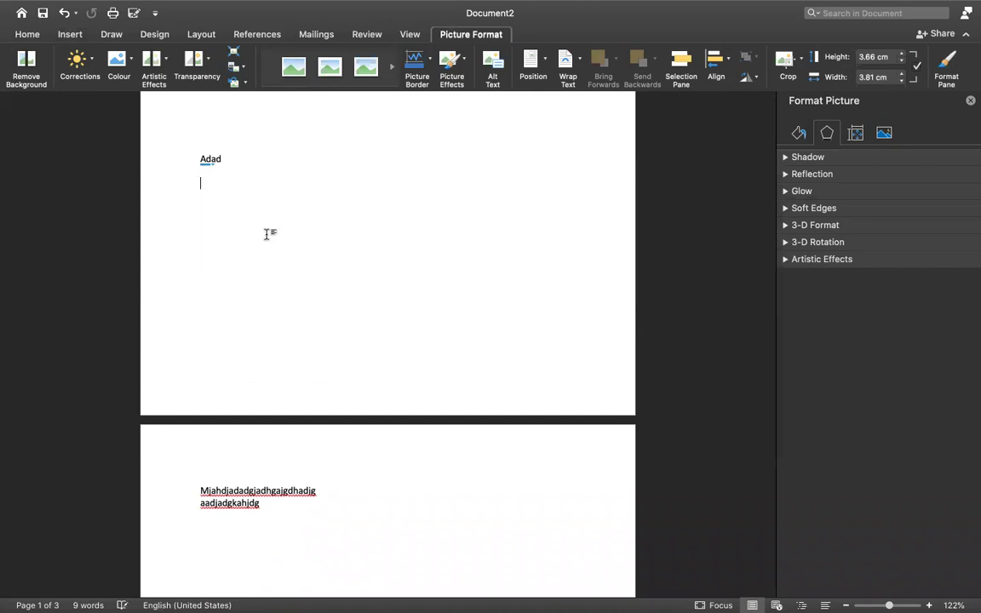
Draw a horizontal text box below the Adad line on page 1
double_click(321, 183)
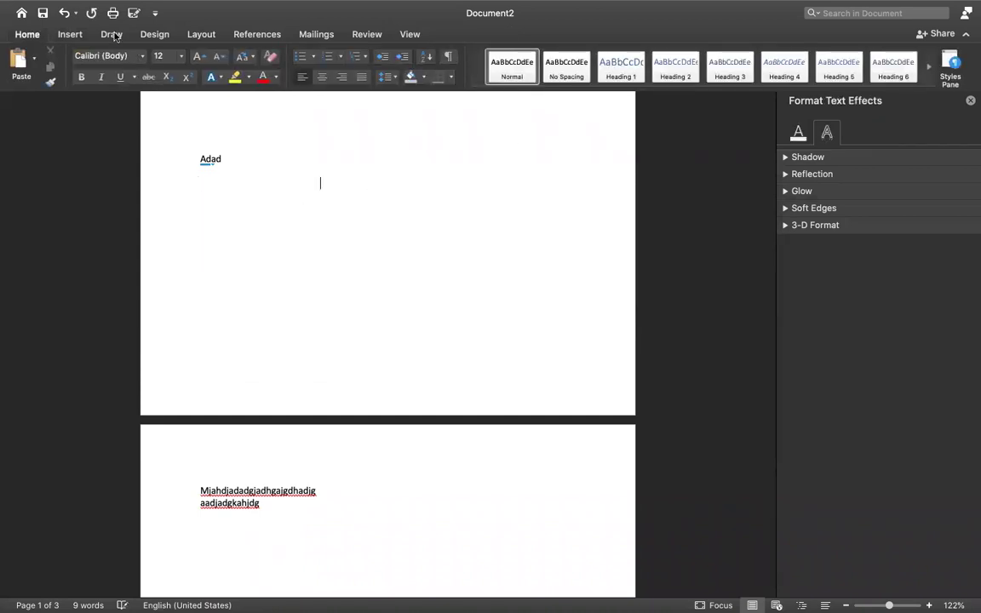
click(70, 34)
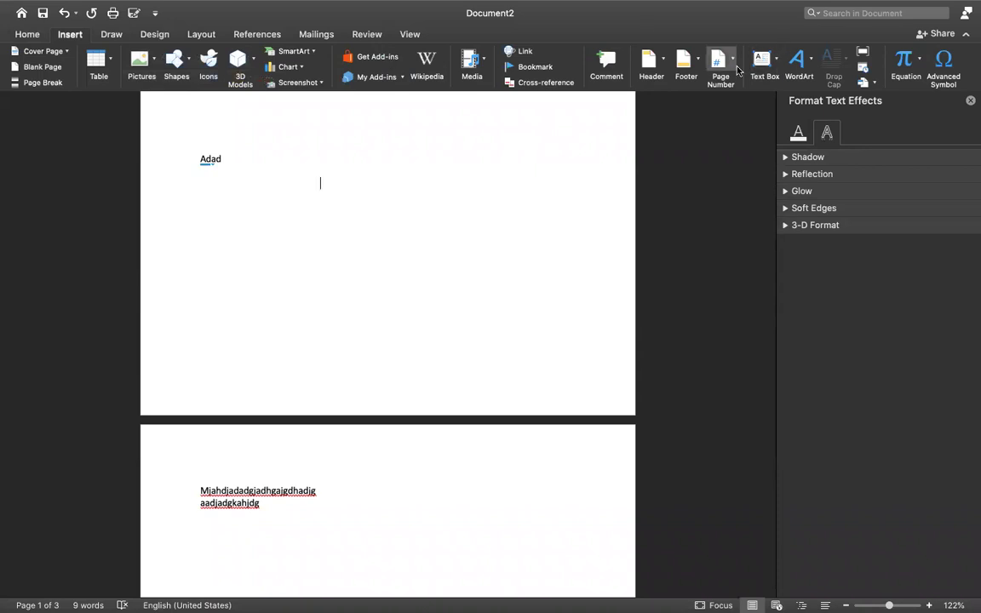
click(761, 70)
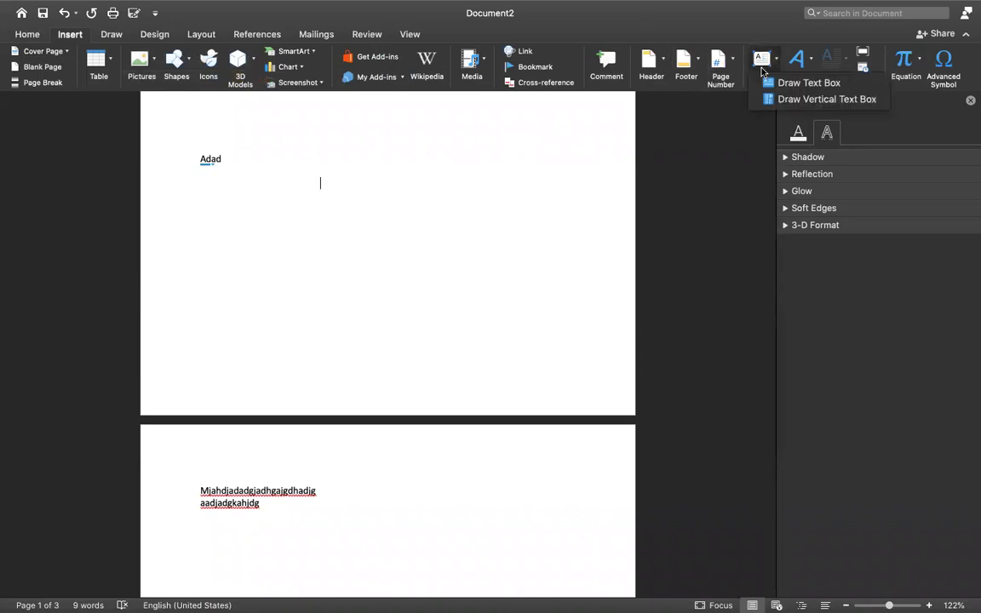
click(779, 83)
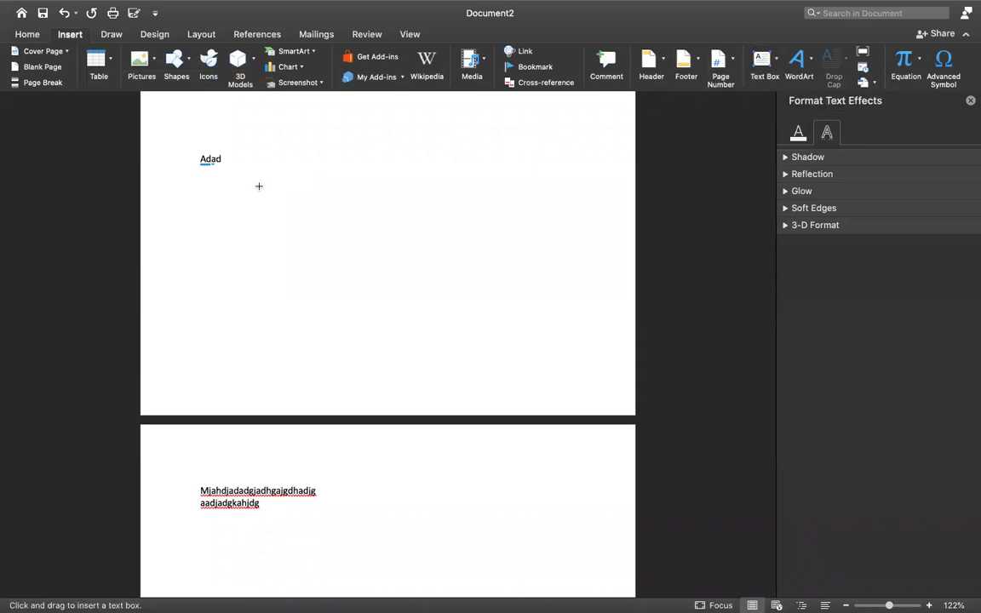
drag(259, 186, 500, 321)
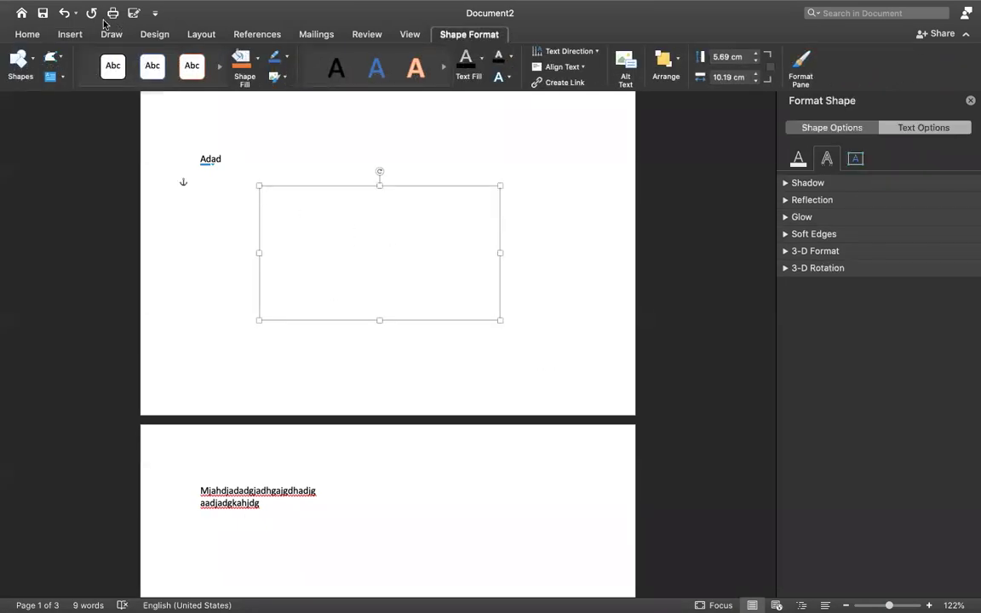
Insert the cvasu-logo picture from file into the text box and enlarge it
click(70, 34)
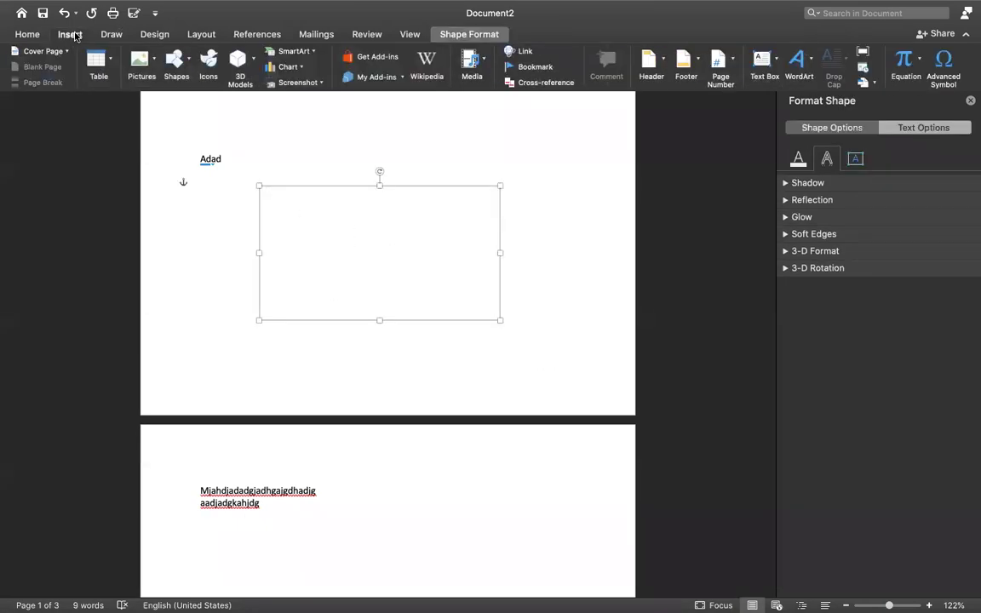
click(141, 61)
click(183, 101)
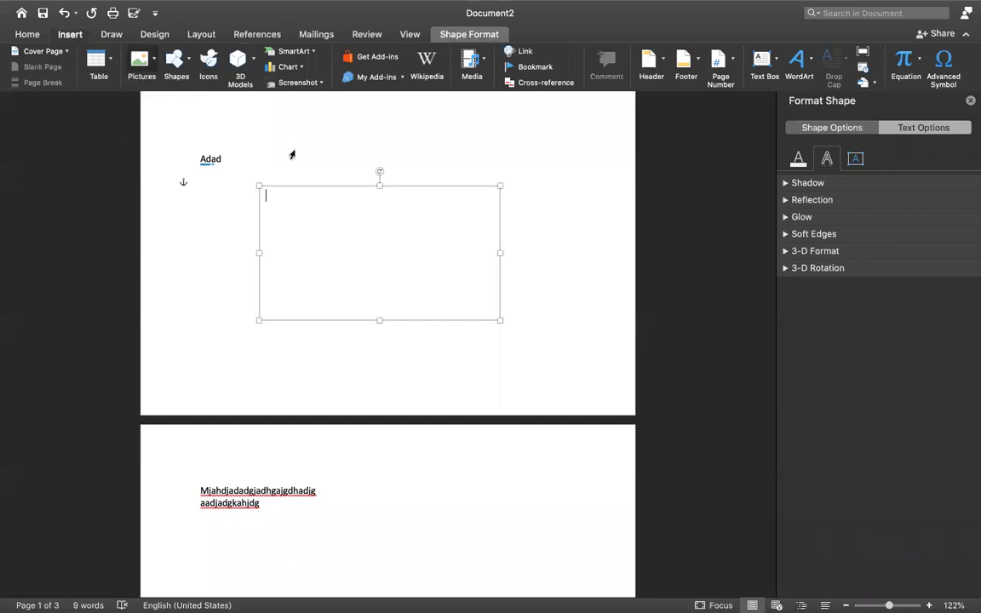
click(362, 247)
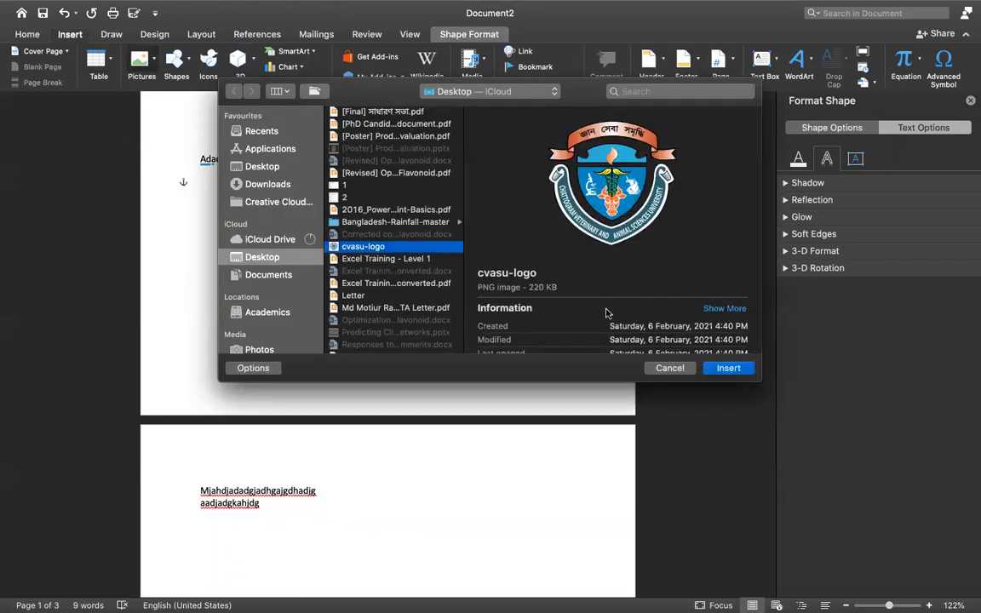
click(719, 366)
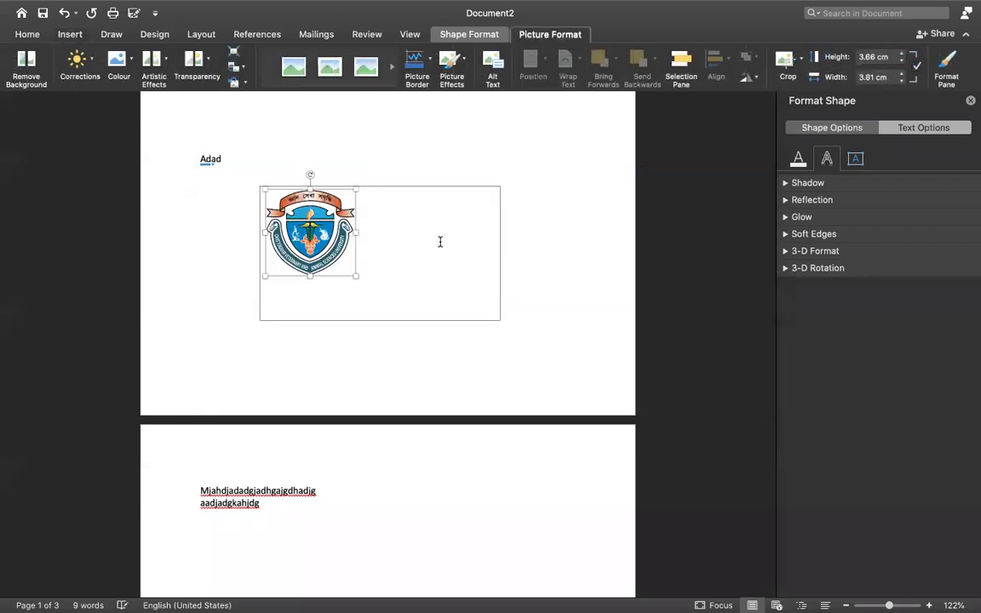
drag(347, 279, 372, 285)
Drag the logo text box higher and further left on page 1
click(370, 319)
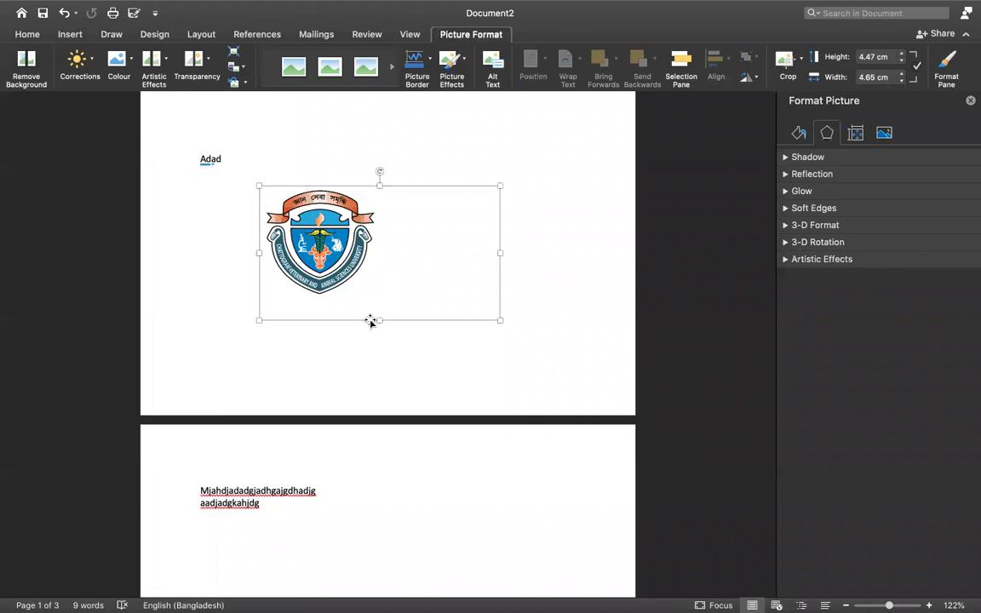
drag(404, 320, 423, 318)
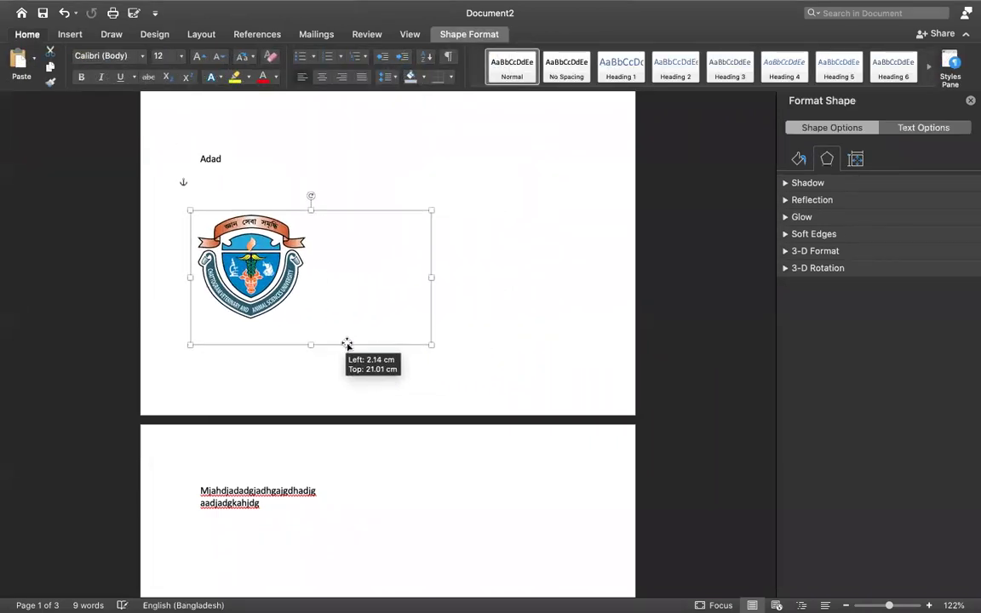
mouse_move(423, 317)
mouse_down()
mouse_move(476, 325)
mouse_move(356, 259)
mouse_up()
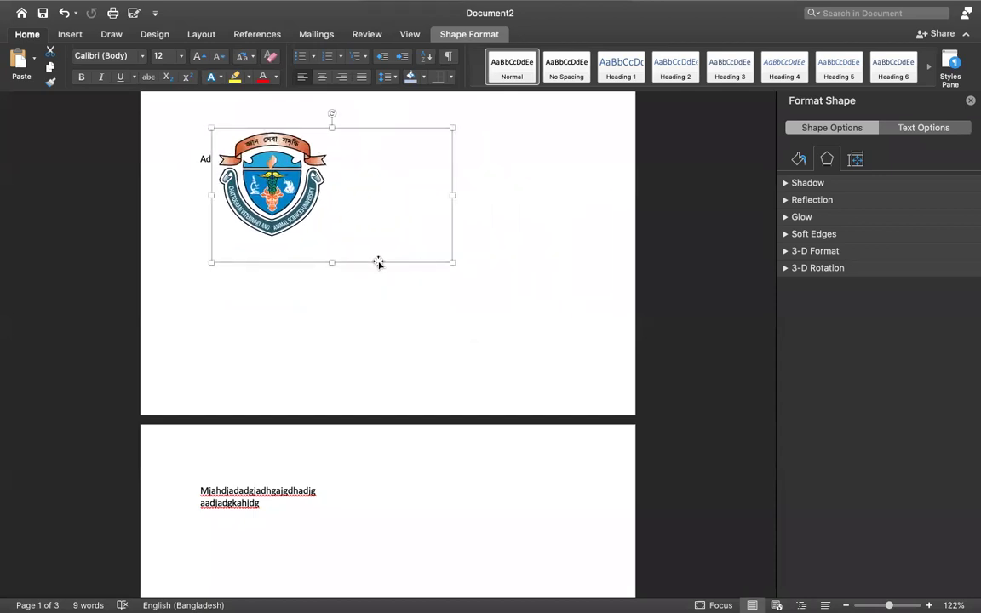
scroll(302, 407, down, 2)
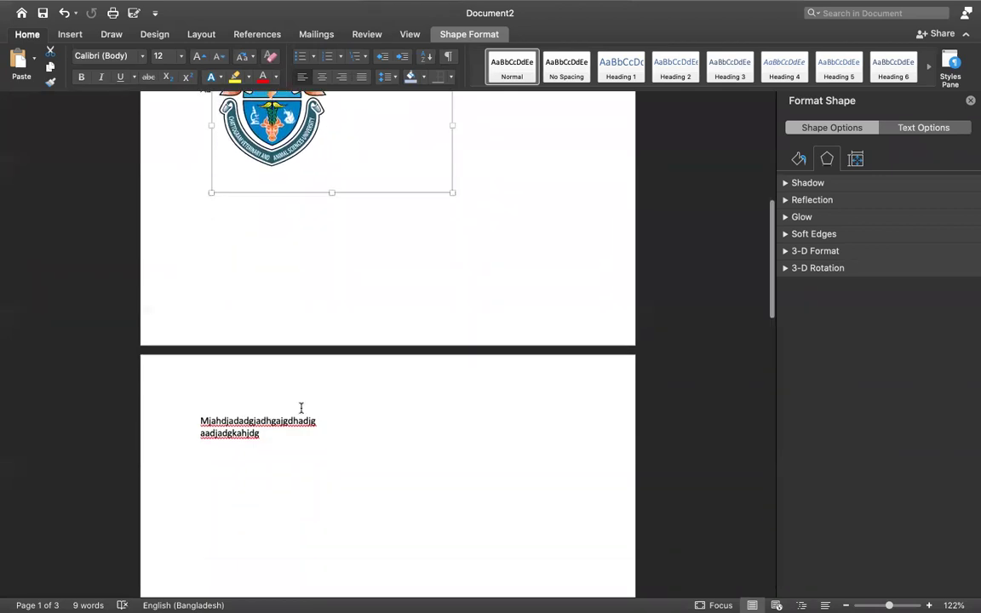
scroll(269, 453, up, 10)
click(257, 255)
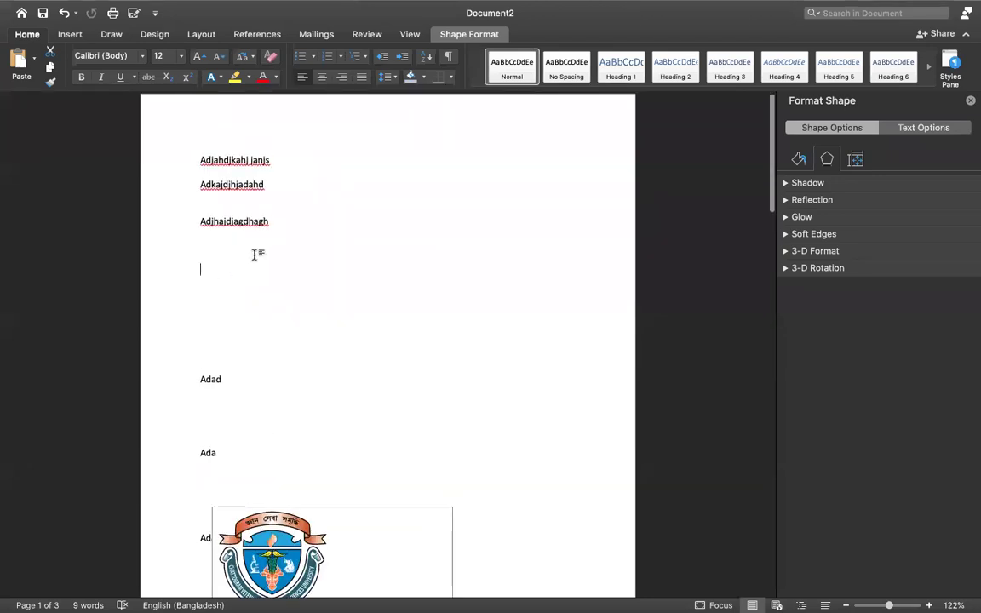
click(74, 35)
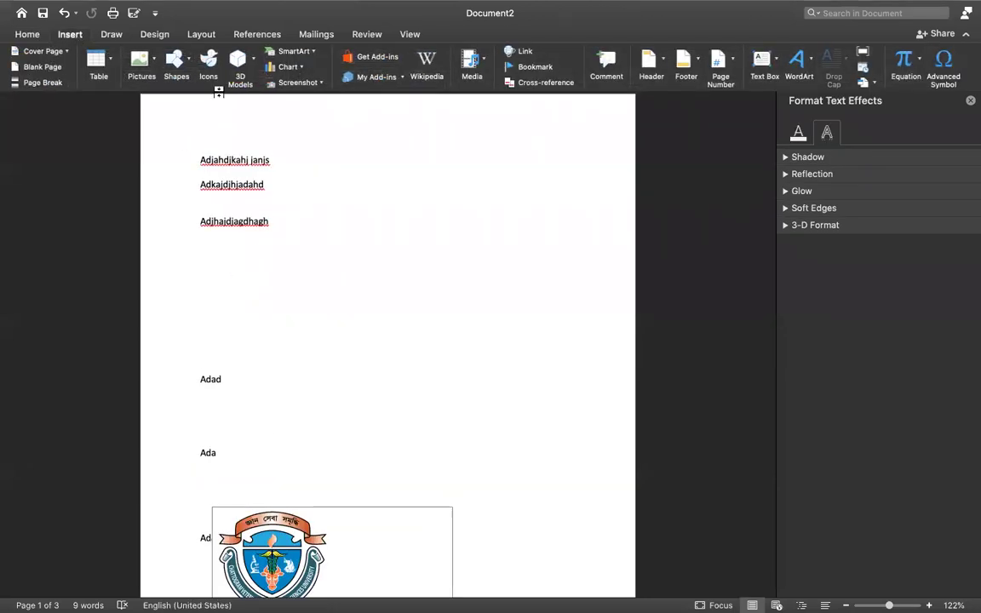
click(156, 65)
click(175, 99)
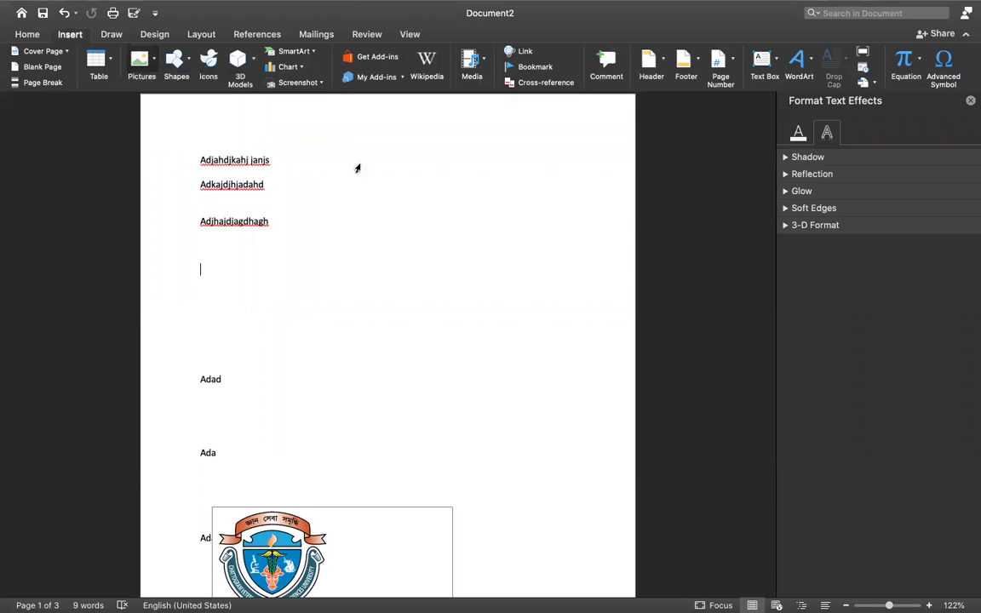
click(354, 247)
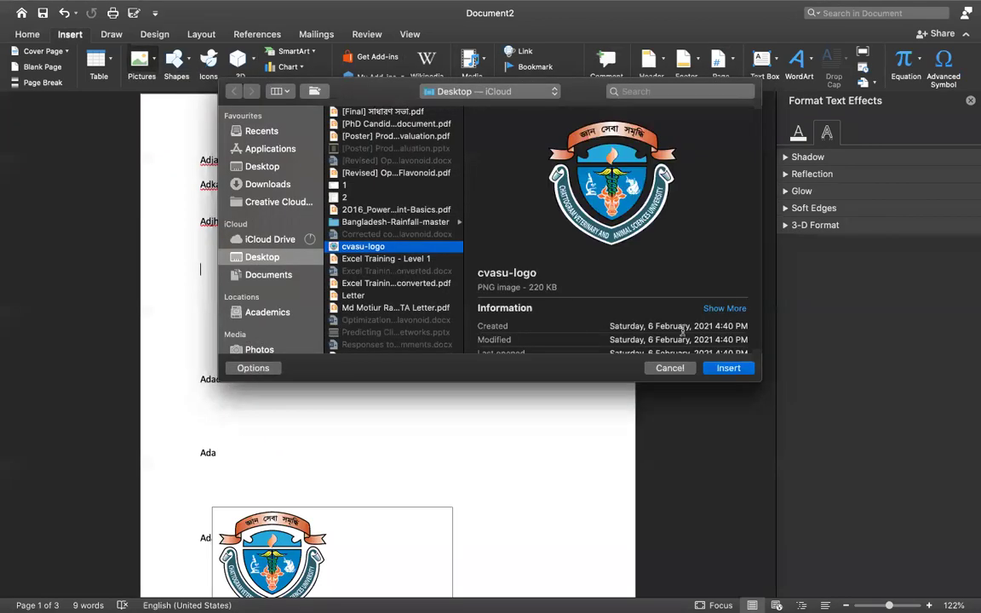
click(725, 368)
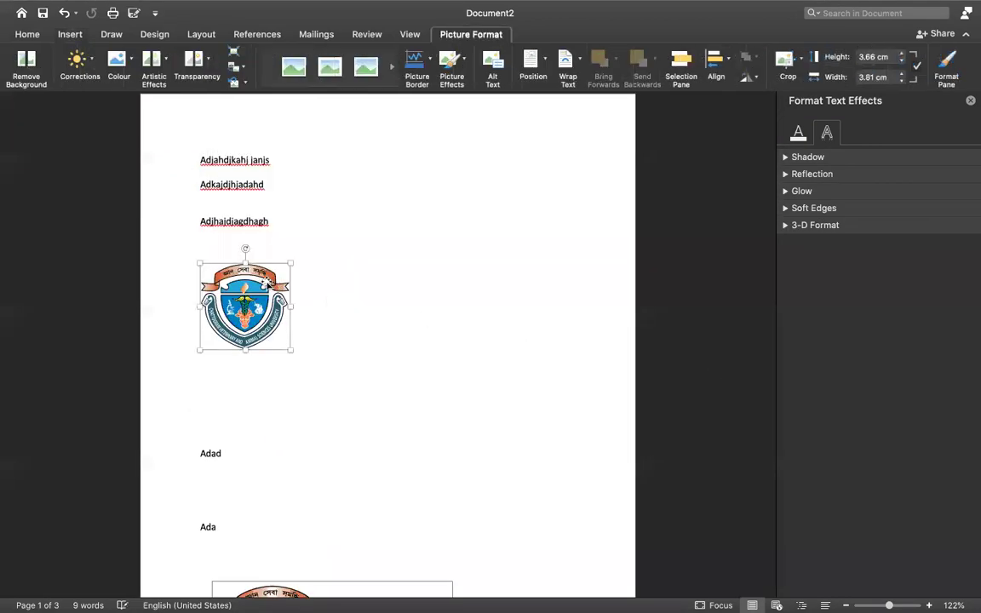
drag(247, 274, 291, 344)
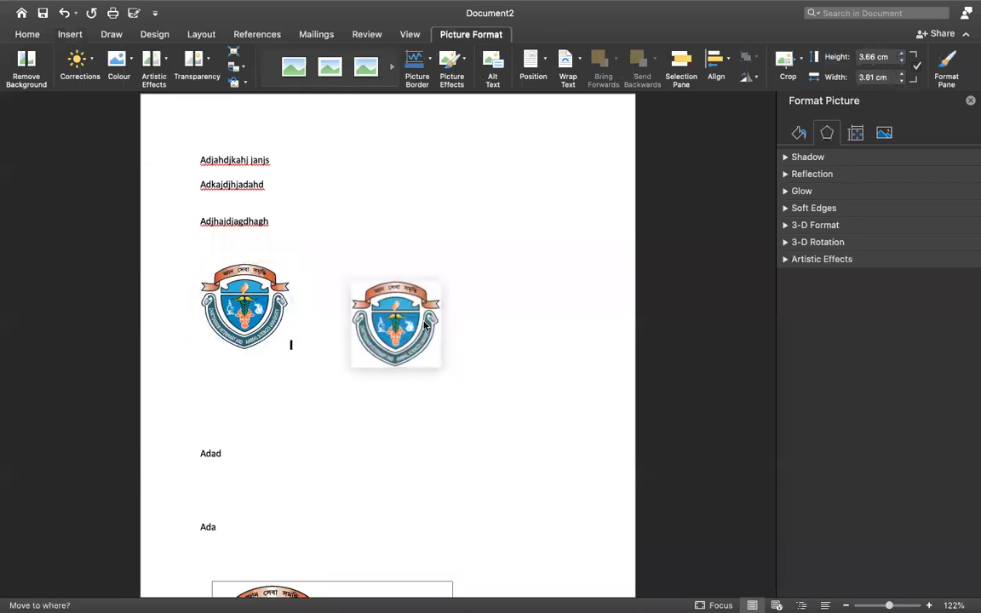
drag(231, 273, 377, 299)
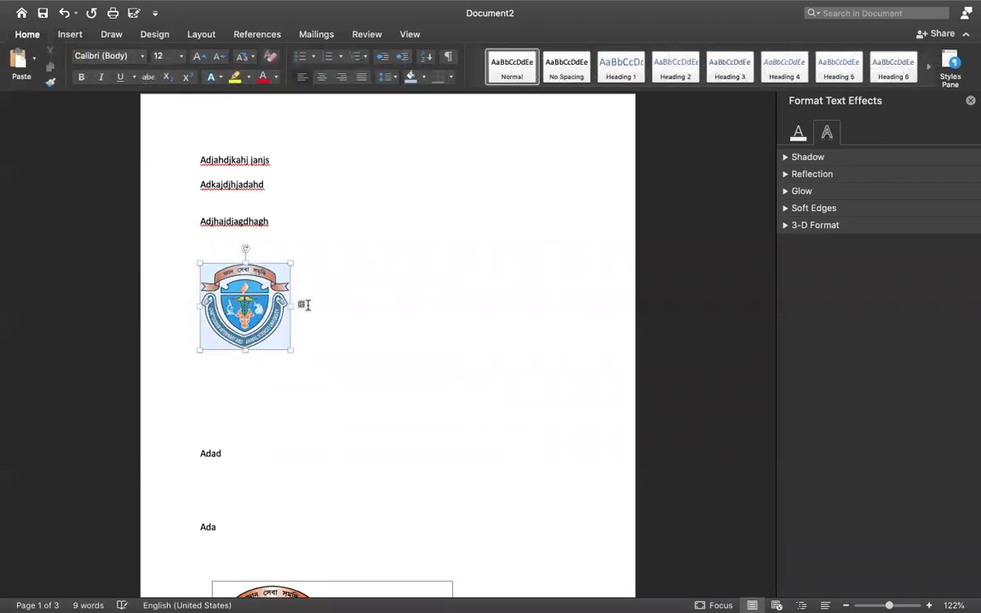
click(272, 313)
key(Delete)
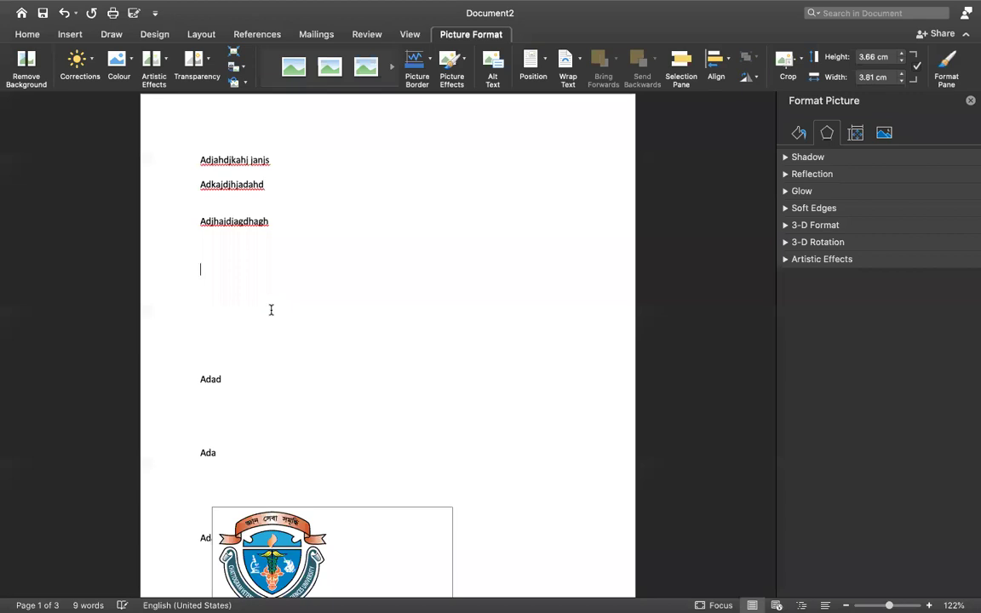
scroll(279, 443, down, 3)
scroll(279, 443, down, 2)
Move the logo text box beside the Ada line, making it narrower and taller
click(314, 436)
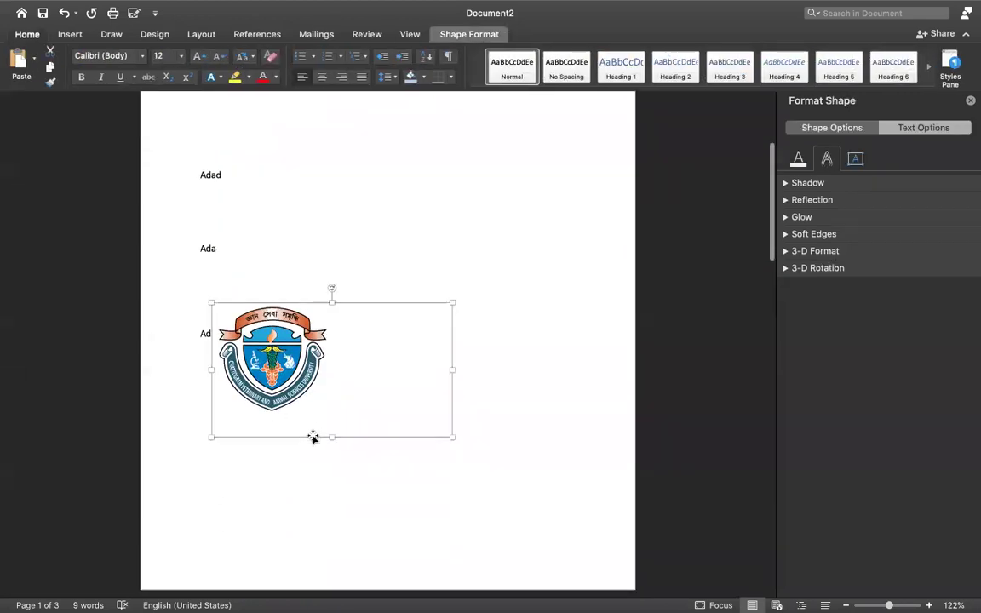
drag(313, 437, 401, 338)
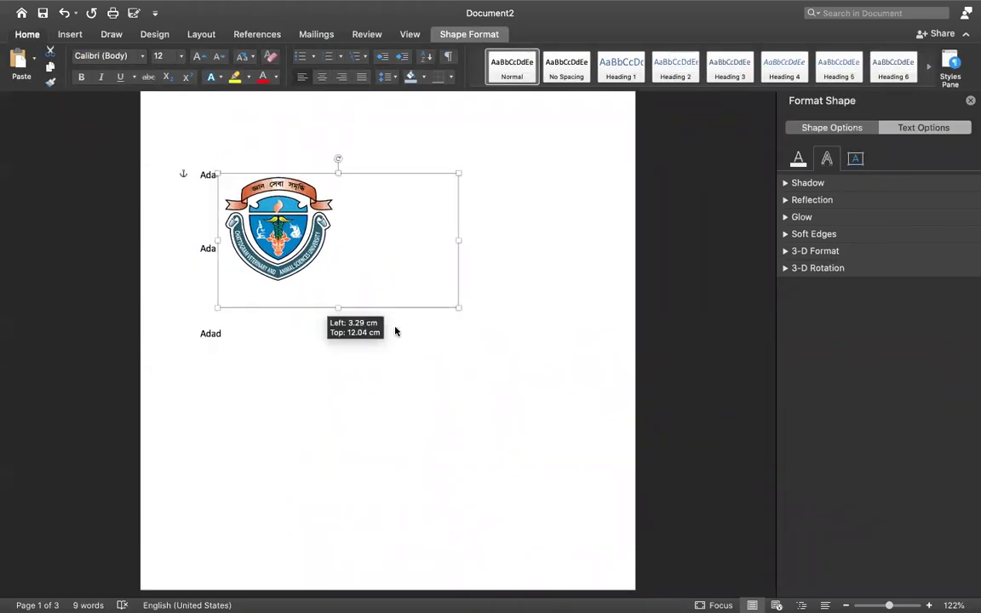
scroll(402, 336, up, 2)
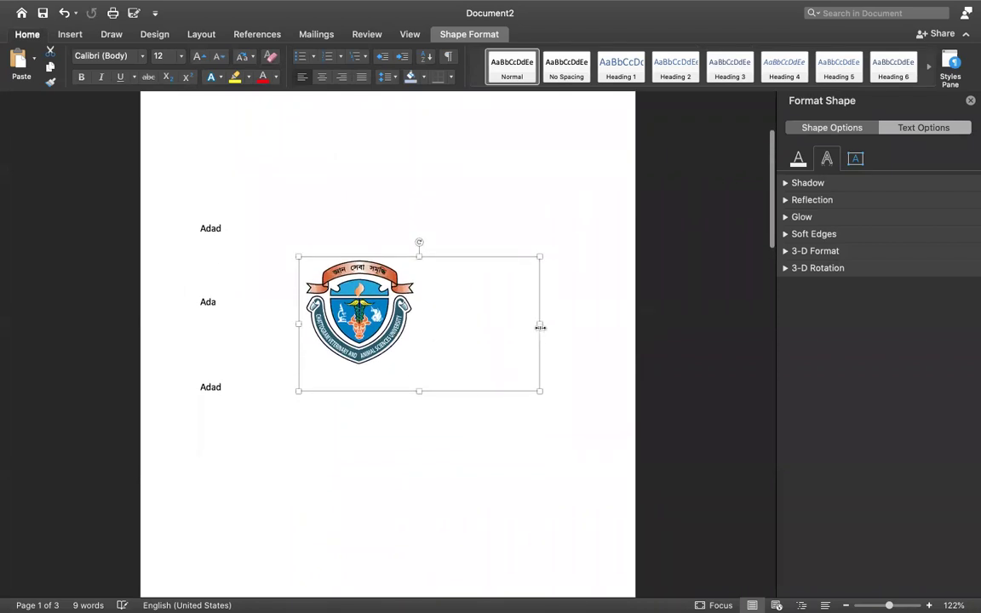
drag(540, 323, 456, 322)
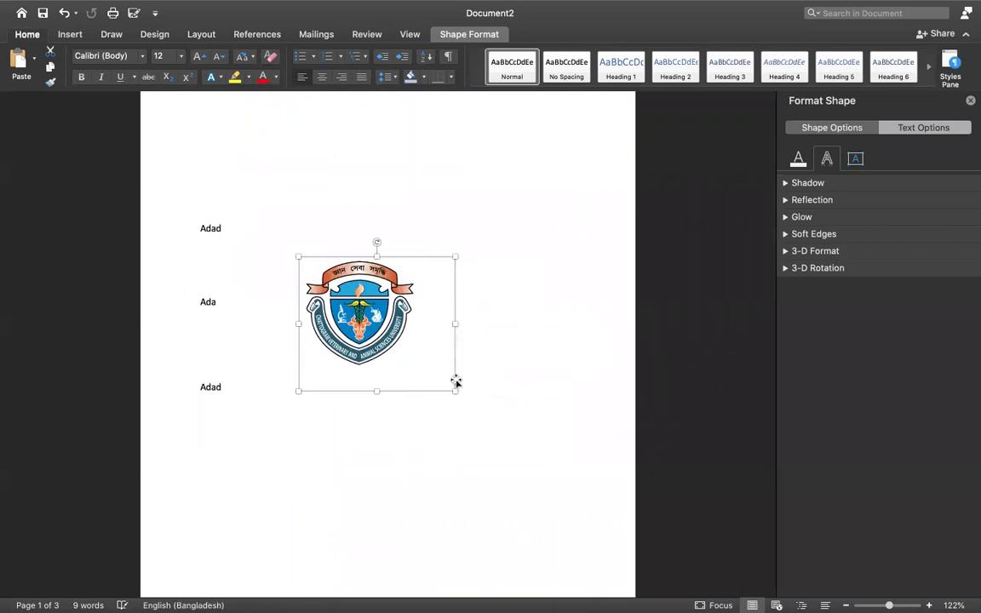
drag(453, 389, 492, 412)
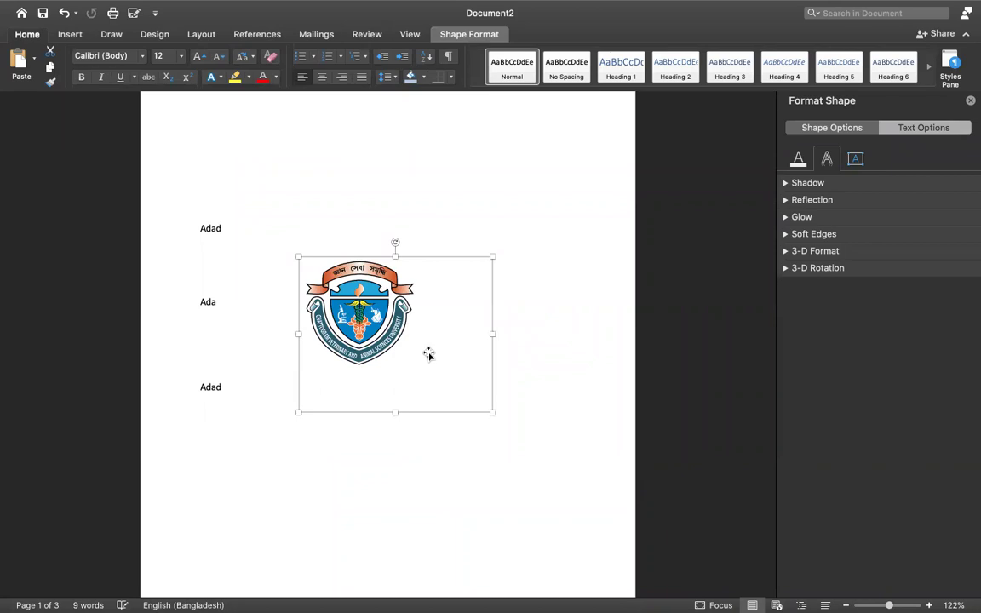
Type 'ahbxdhabshxhadhasdbhasha' below the logo inside the text box
click(396, 329)
click(427, 360)
click(427, 358)
text(ahbxd)
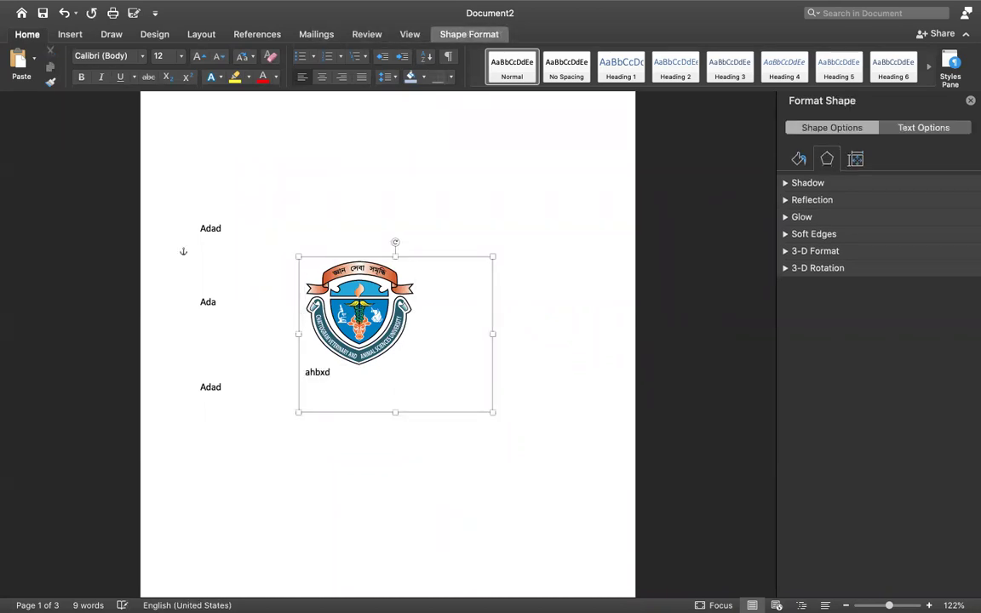
text(habshxhadhasdbhasha)
key(Return)
Move the logo text box up and right, then close the Format Picture pane
click(490, 338)
drag(488, 344, 522, 271)
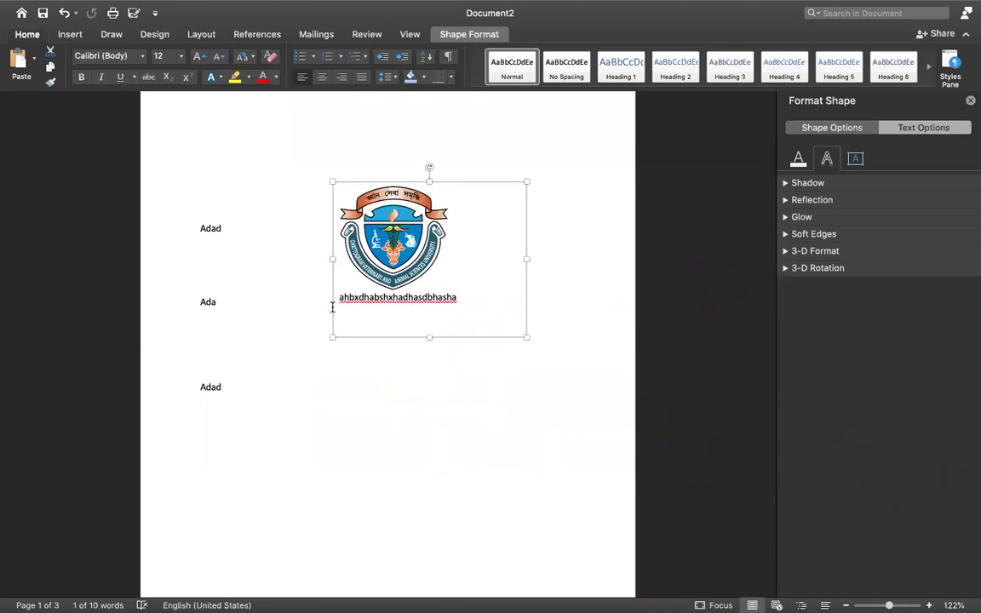
click(418, 207)
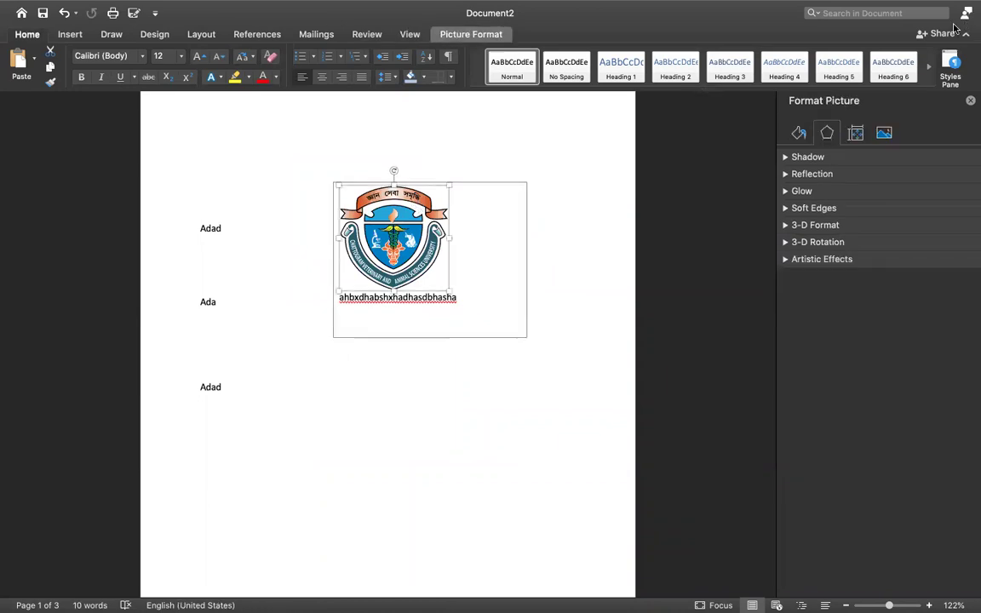
click(971, 101)
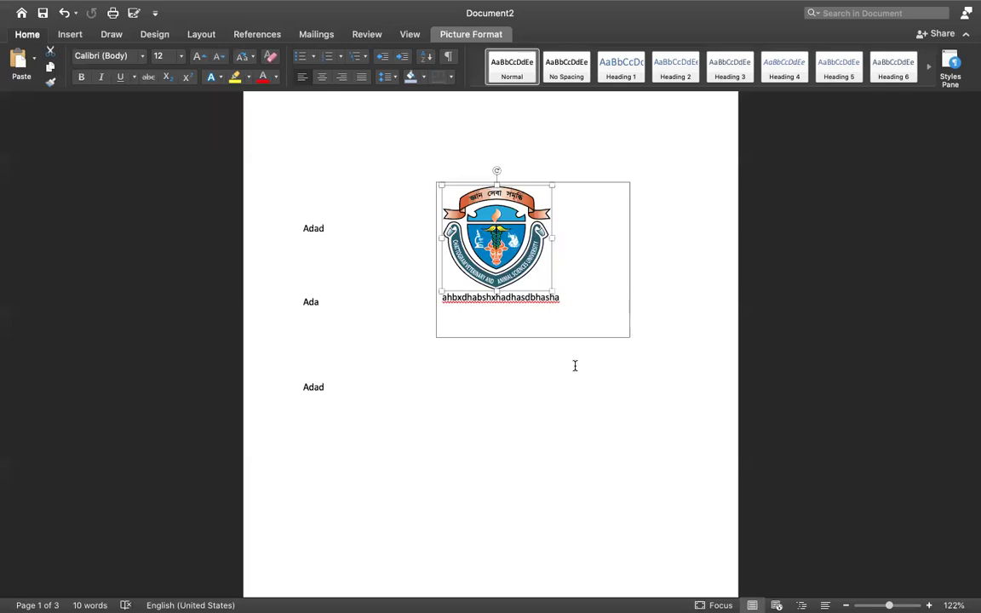
click(337, 471)
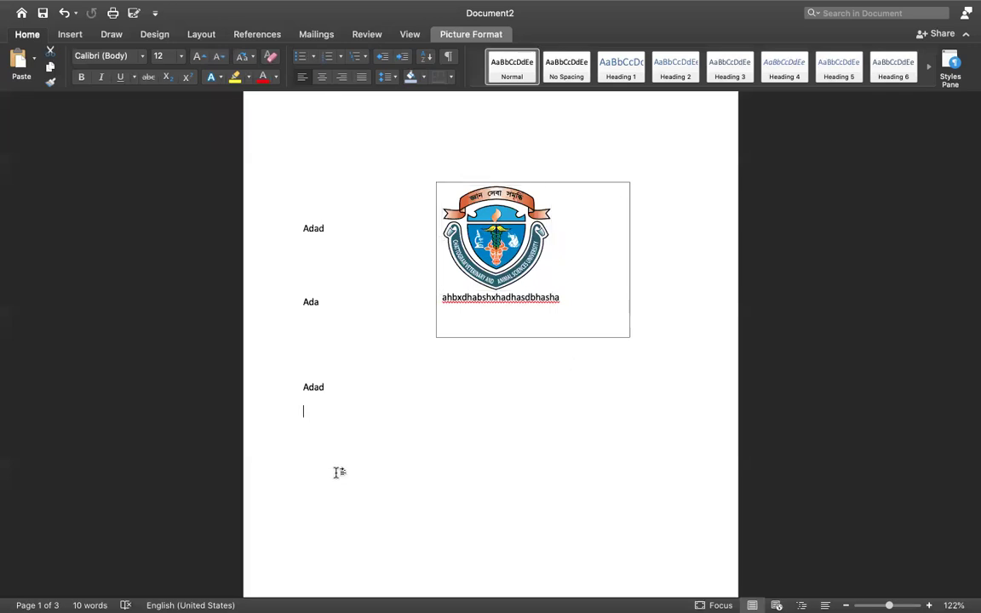
click(70, 34)
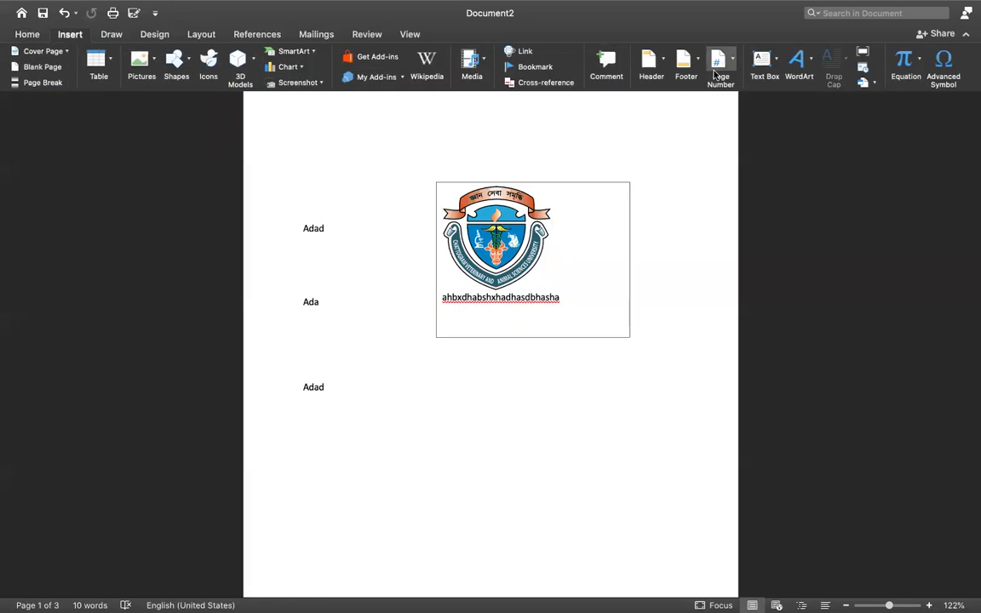
Draw a new horizontal text box below the last Adad line
click(763, 61)
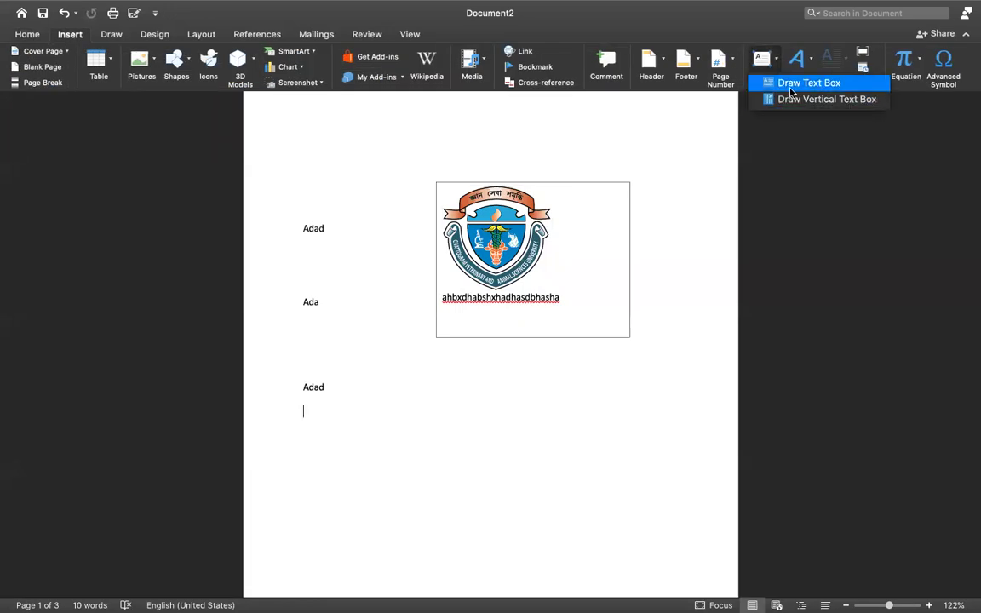
click(791, 88)
drag(311, 422, 564, 533)
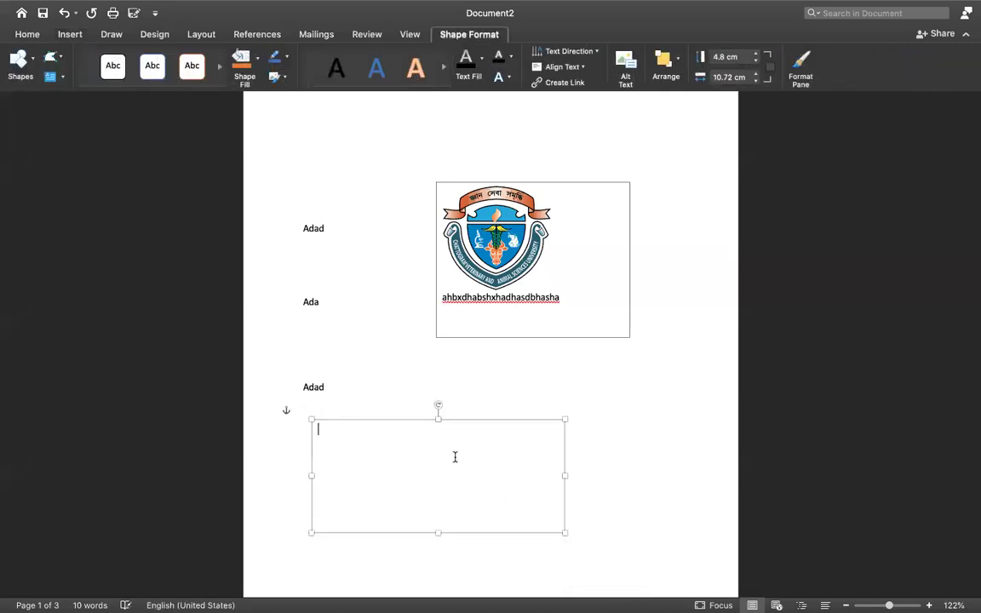
Insert the cvasu-logo picture from file into the new text box
click(70, 34)
click(139, 62)
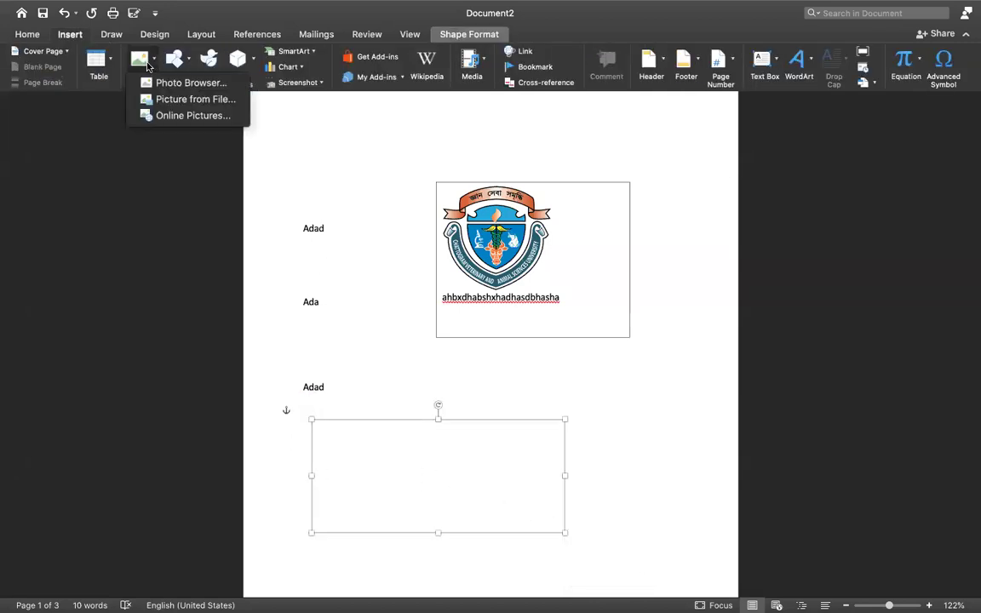
click(192, 100)
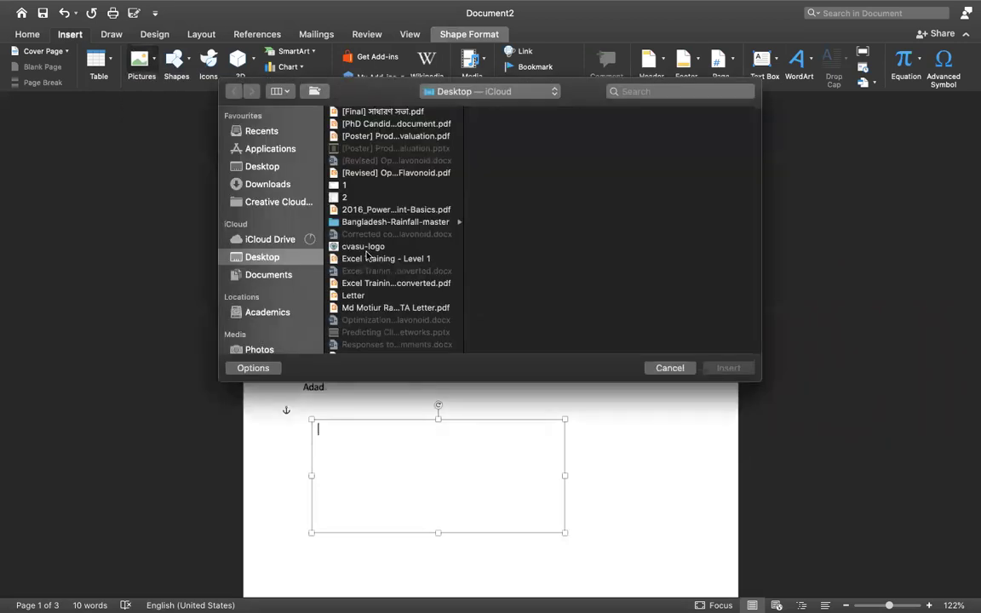
click(364, 247)
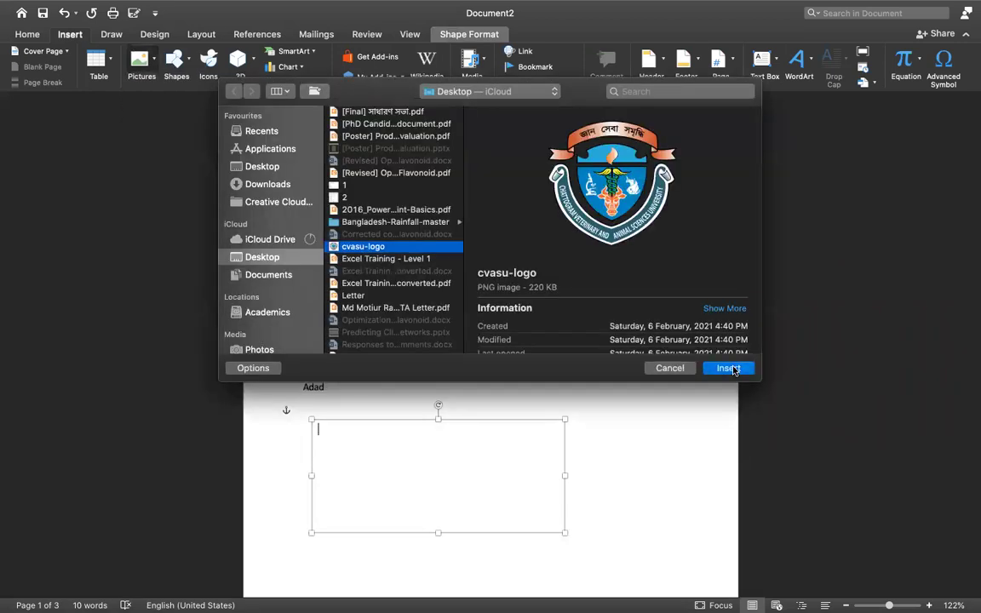
click(722, 367)
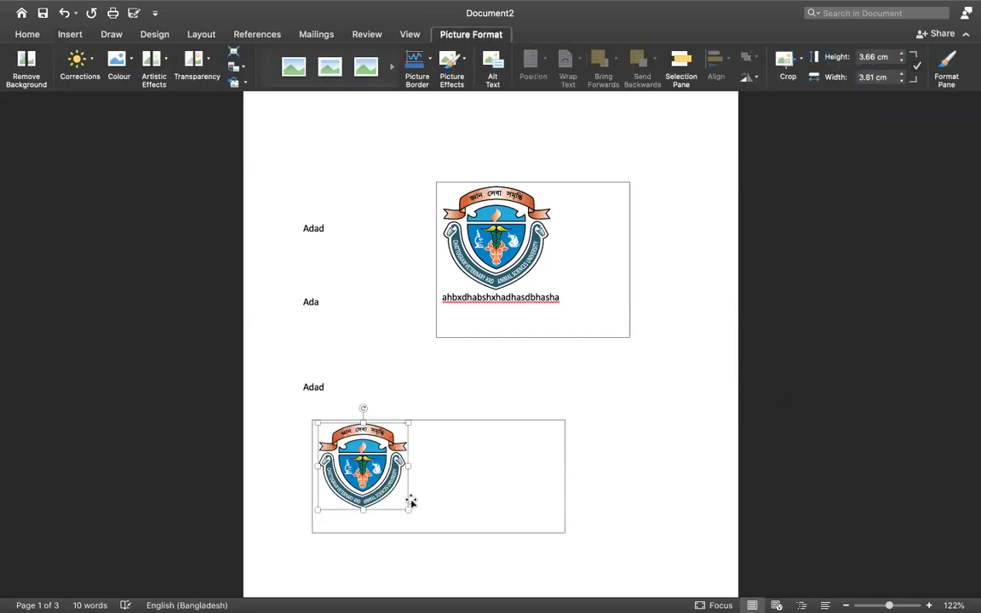
Enlarge the logo and trim the new text box to fit it
mouse_move(409, 510)
mouse_down()
mouse_move(444, 504)
mouse_move(417, 516)
mouse_up()
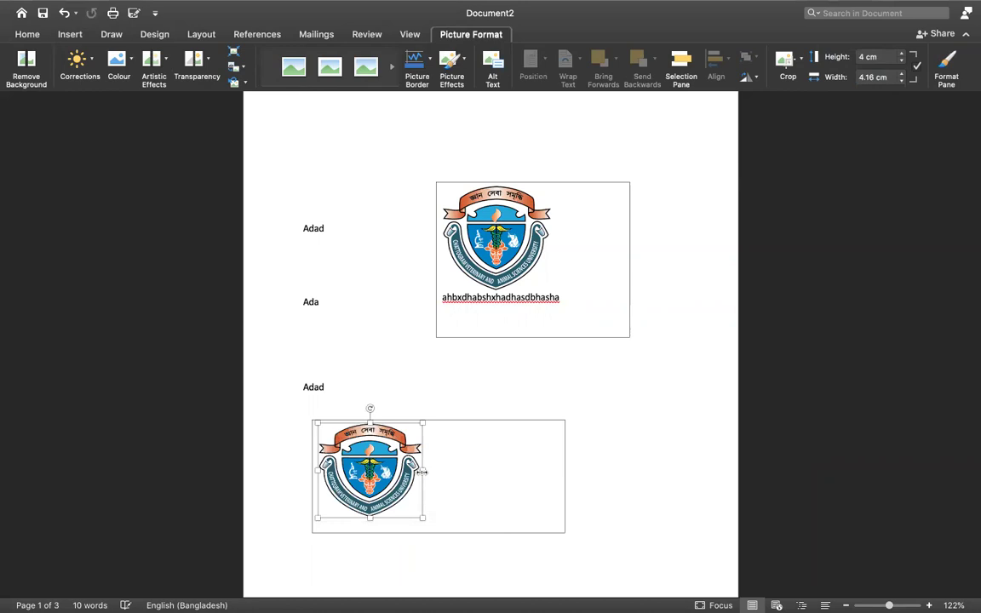
click(541, 531)
drag(561, 533, 440, 541)
click(573, 435)
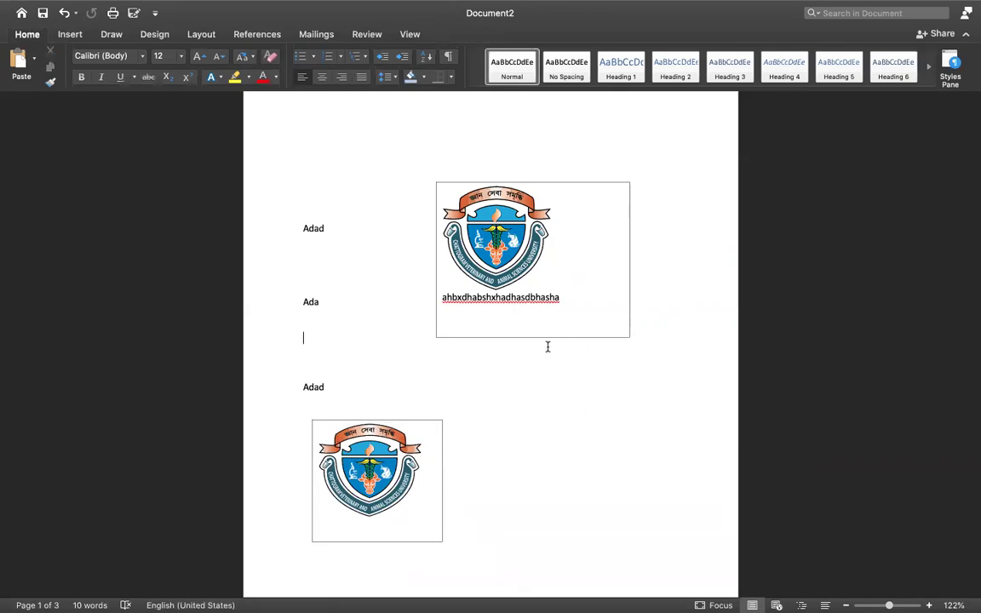
Open shape formatting for the lower logo box and remove its outline
click(418, 419)
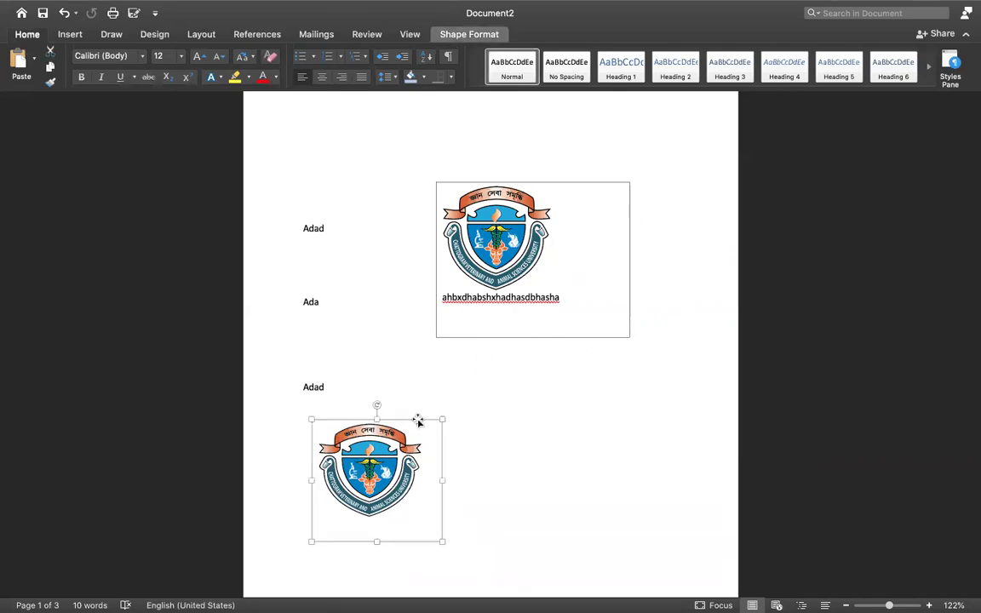
double_click(418, 420)
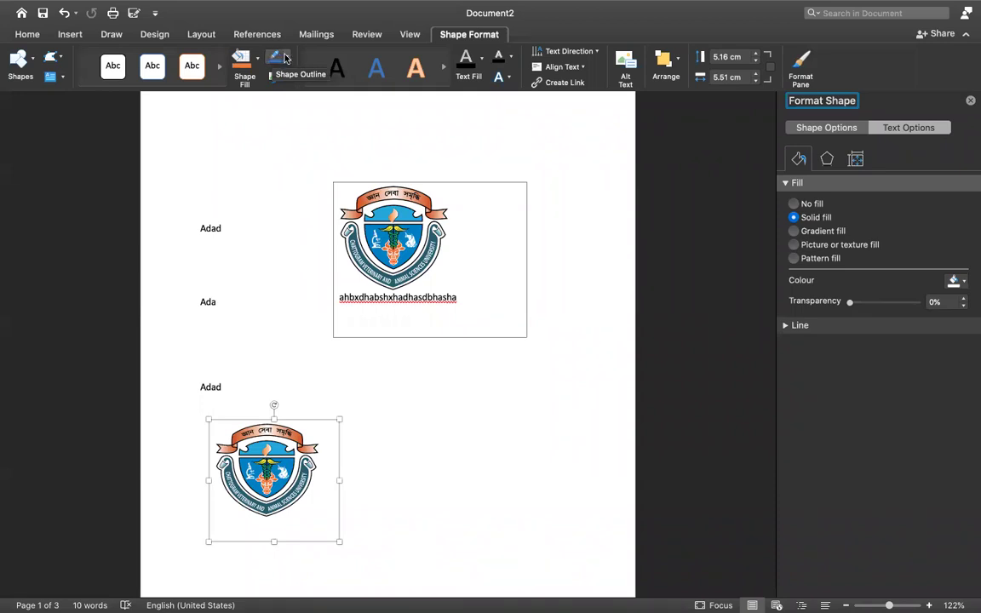
click(283, 57)
click(306, 82)
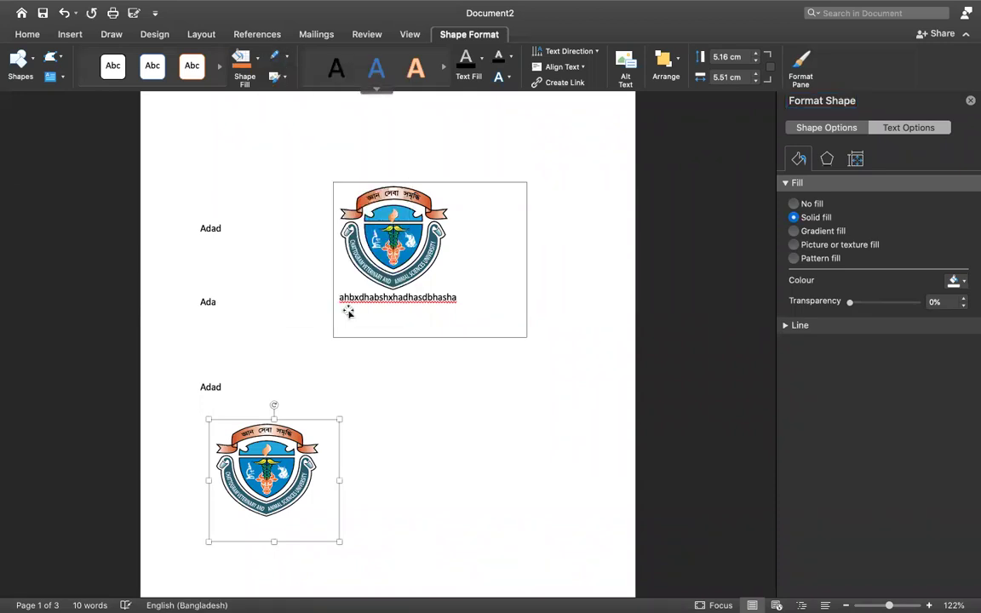
click(400, 440)
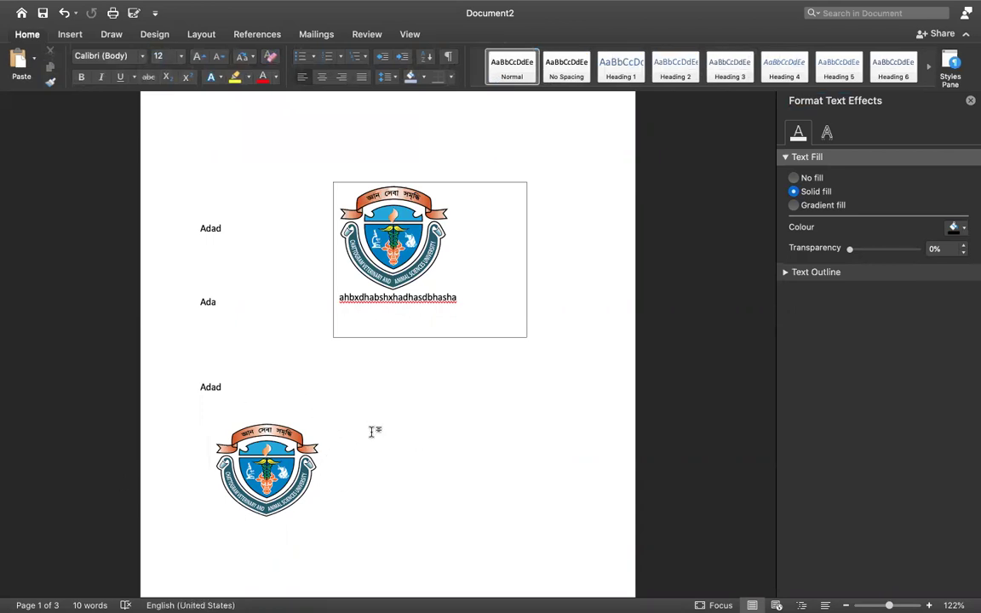
Give the lower logo picture a red outline, then set it back to No Outline
click(334, 433)
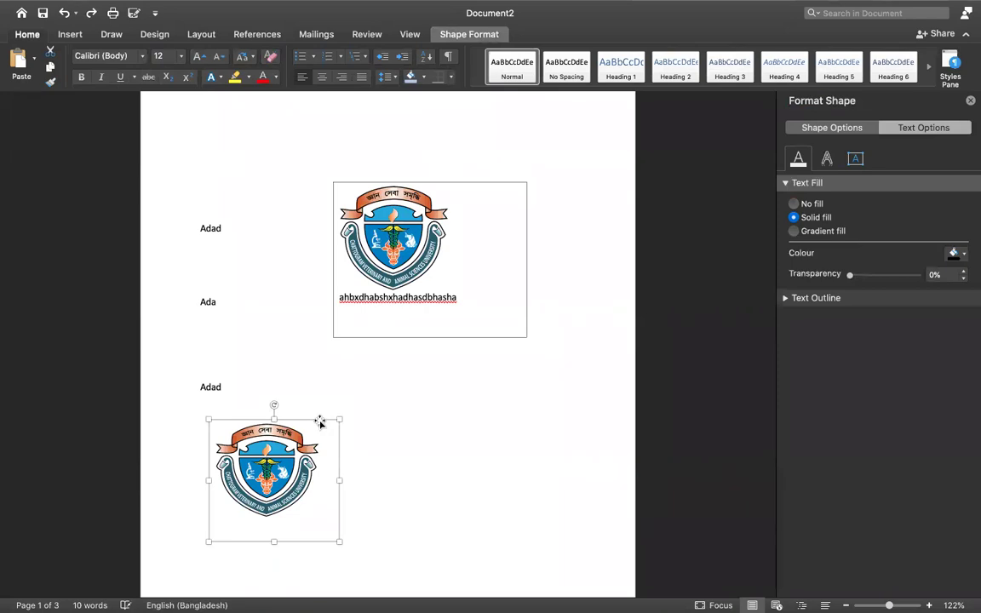
click(283, 57)
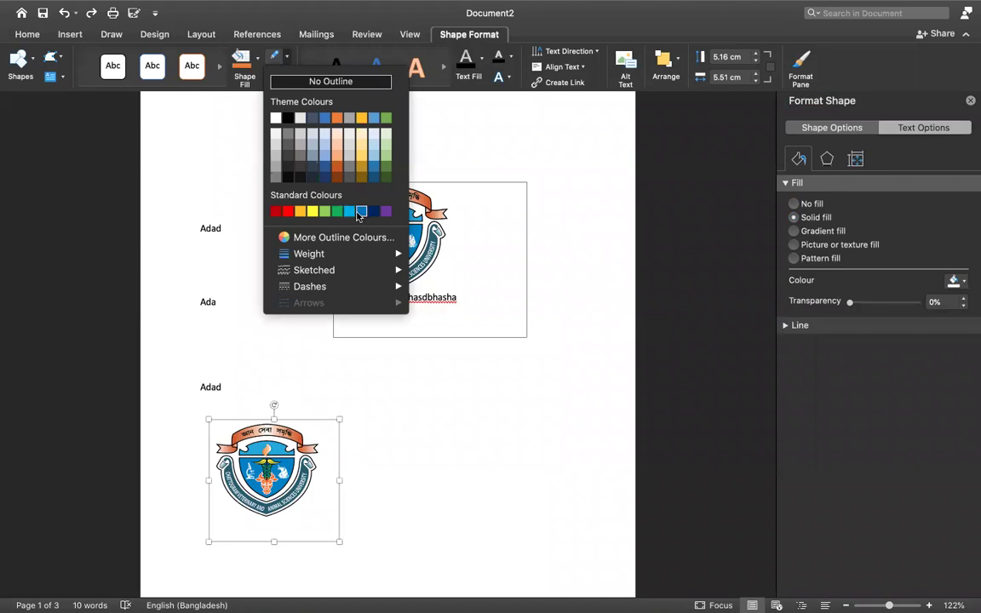
click(286, 208)
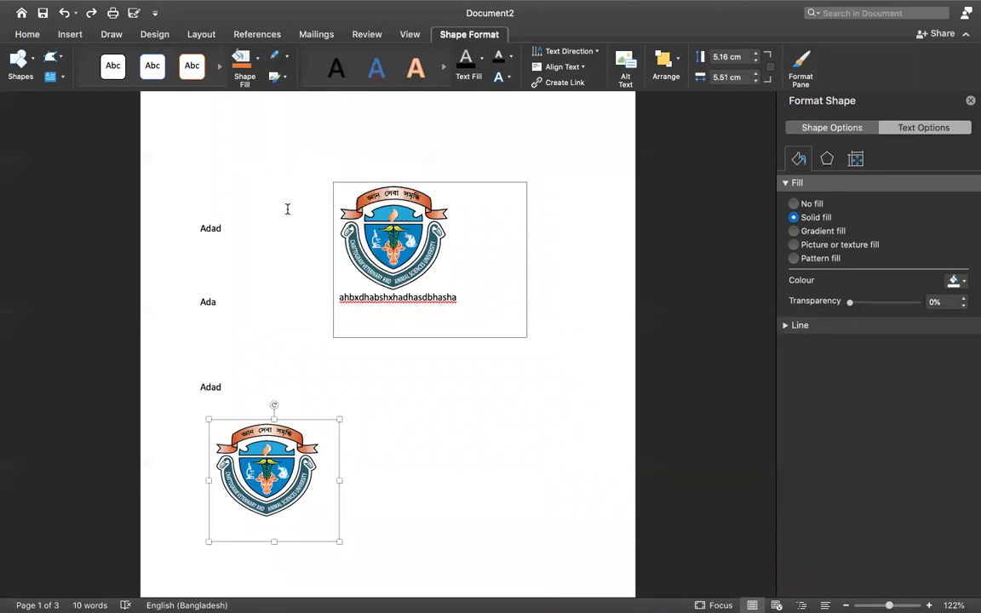
click(320, 347)
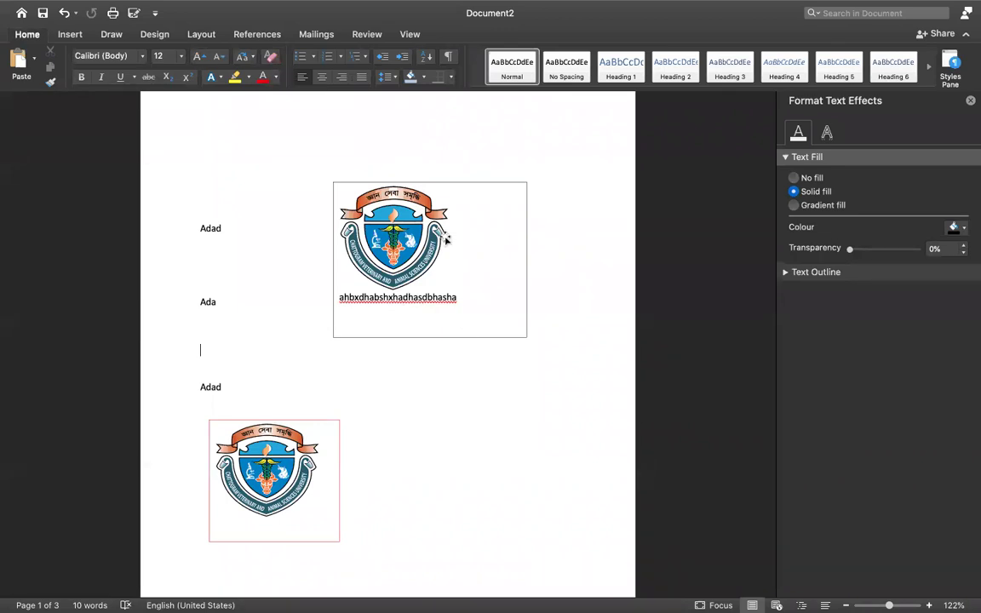
click(323, 420)
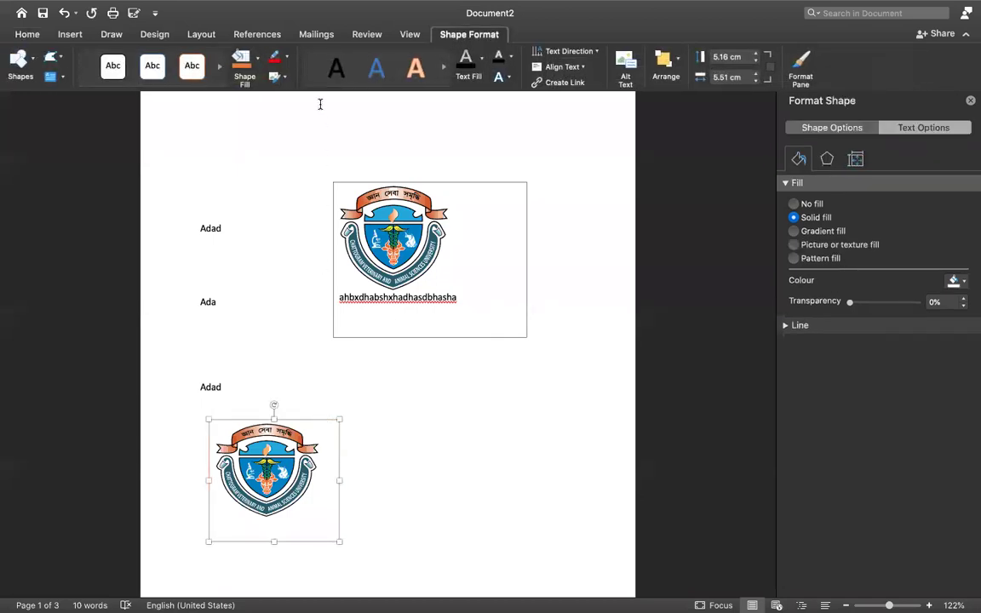
click(287, 57)
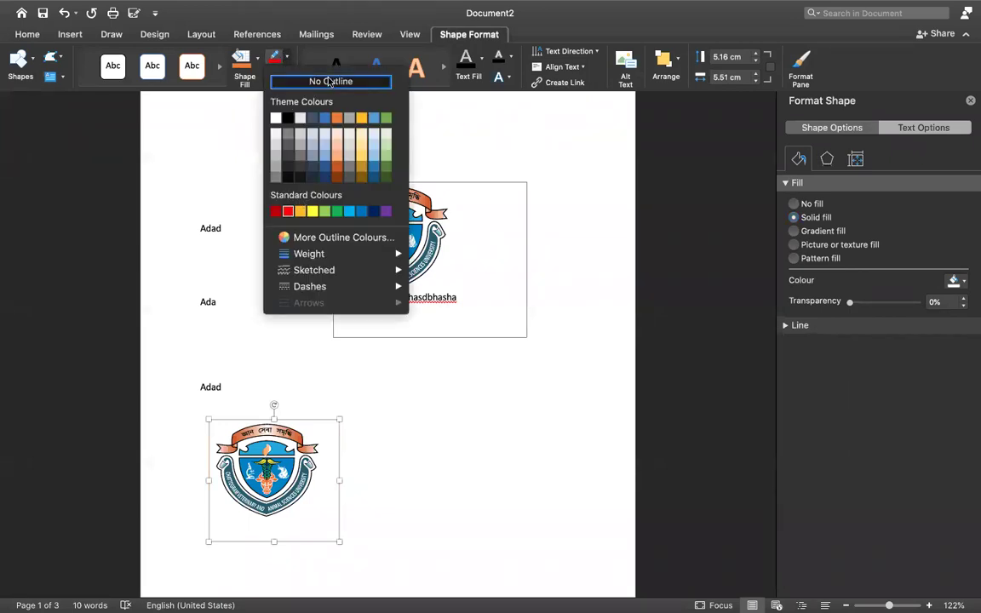
click(331, 82)
click(409, 372)
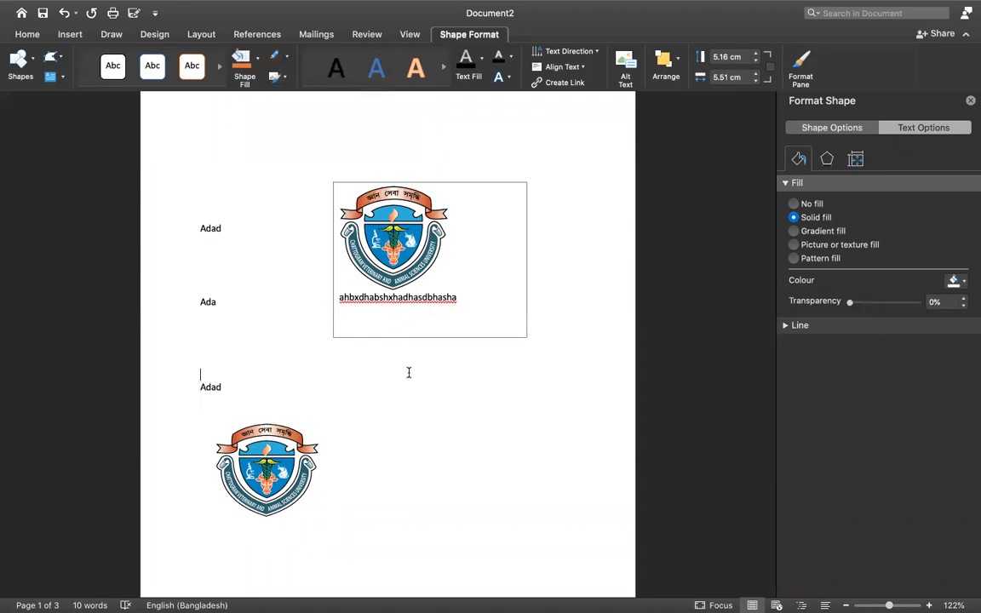
Drag the lower logo picture to the right below the third Adad line
click(320, 459)
click(341, 462)
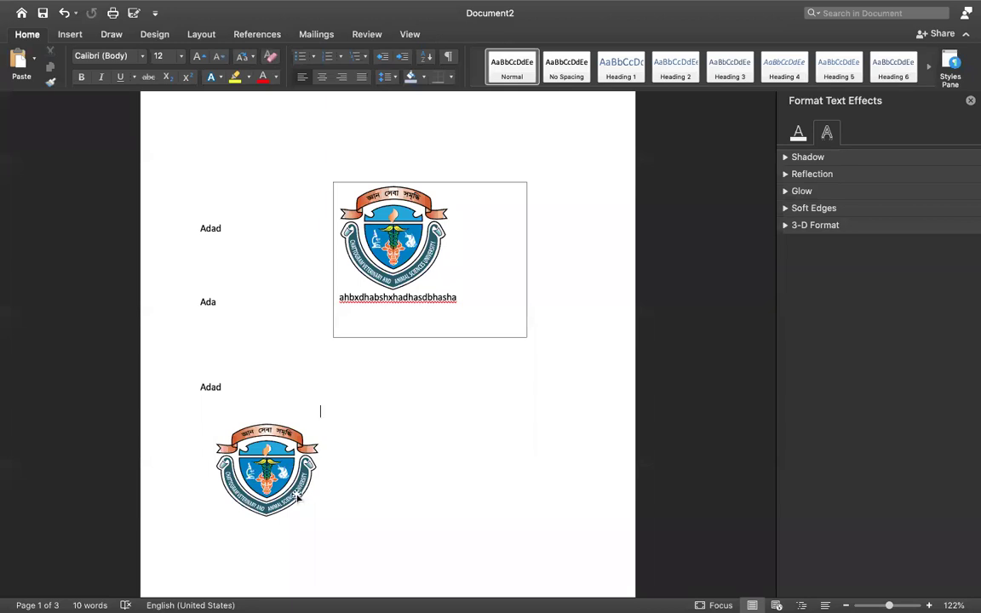
click(286, 521)
click(345, 499)
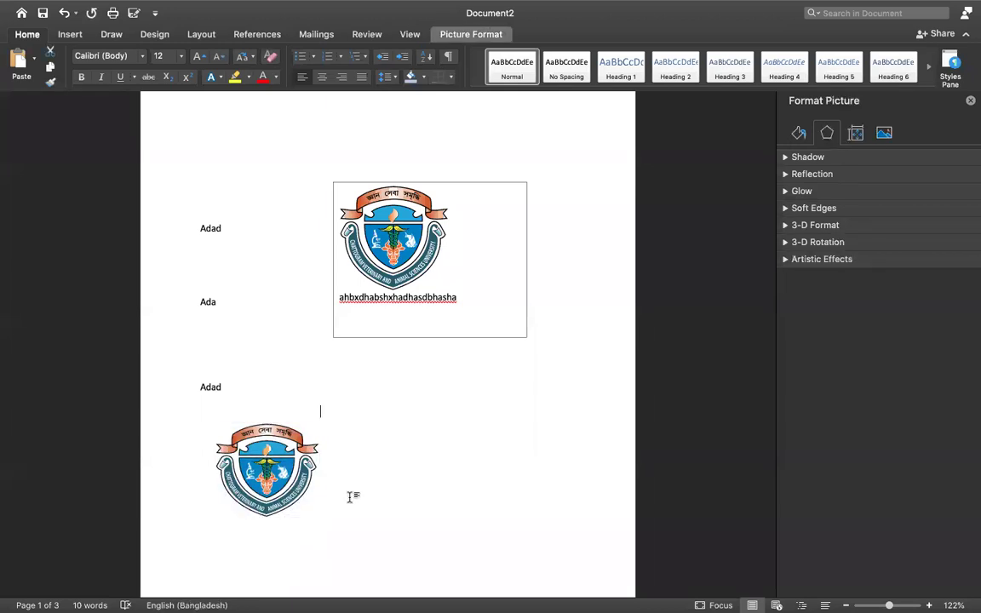
click(329, 440)
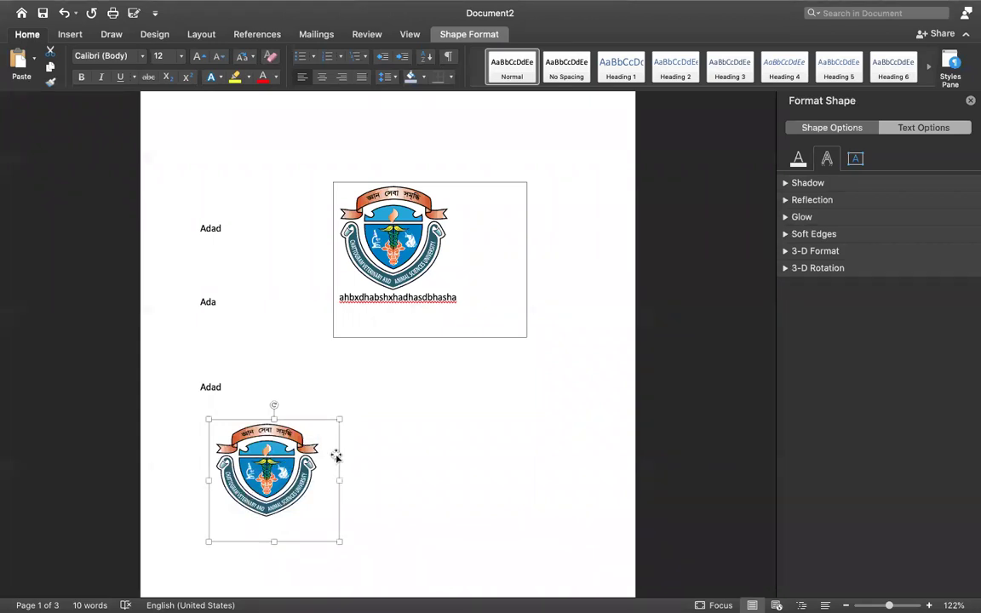
mouse_move(337, 457)
mouse_down()
mouse_move(530, 423)
mouse_move(447, 441)
mouse_up()
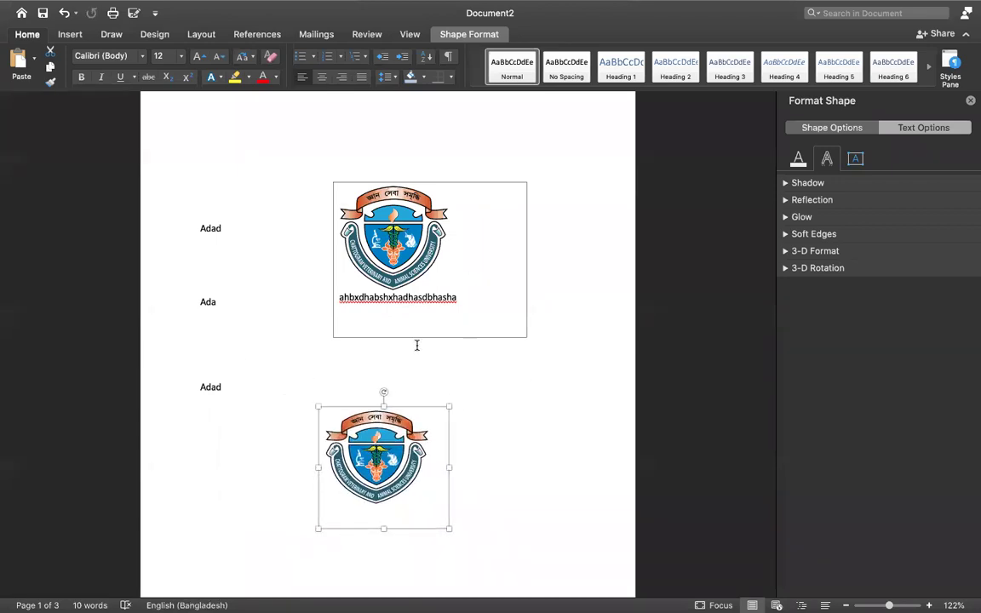
scroll(417, 345, up, 2)
Append placeholder text to the first two lines and drag the captioned logo box to the page top
scroll(417, 344, up, 2)
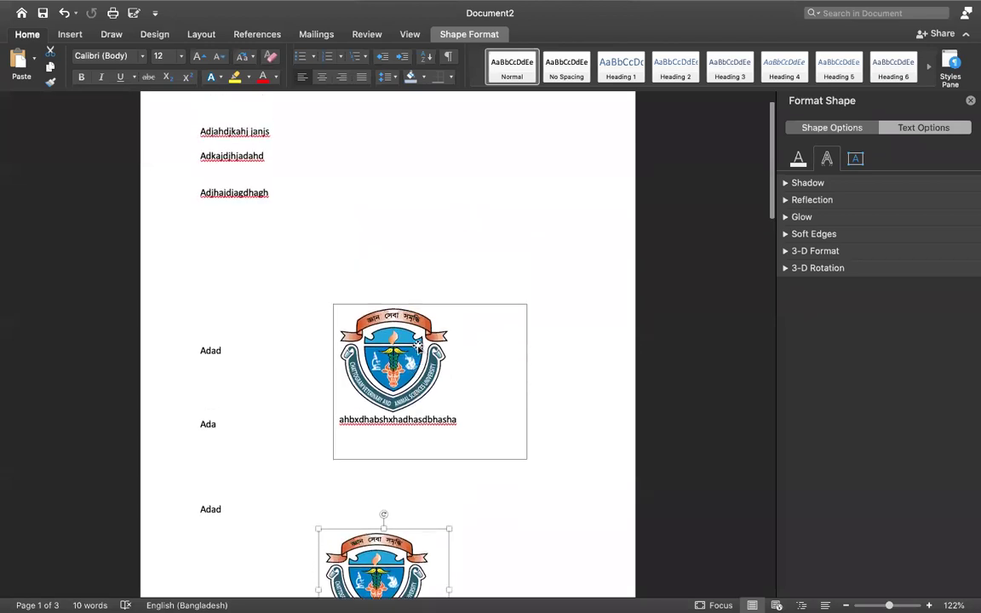
scroll(383, 255, up, 1)
click(297, 166)
text(sjhfhshfsjjsdjjf sjjjdhsjf sjjhsjfhjshfjhsjfshfjshf jshnfjshjsjfsjfhj)
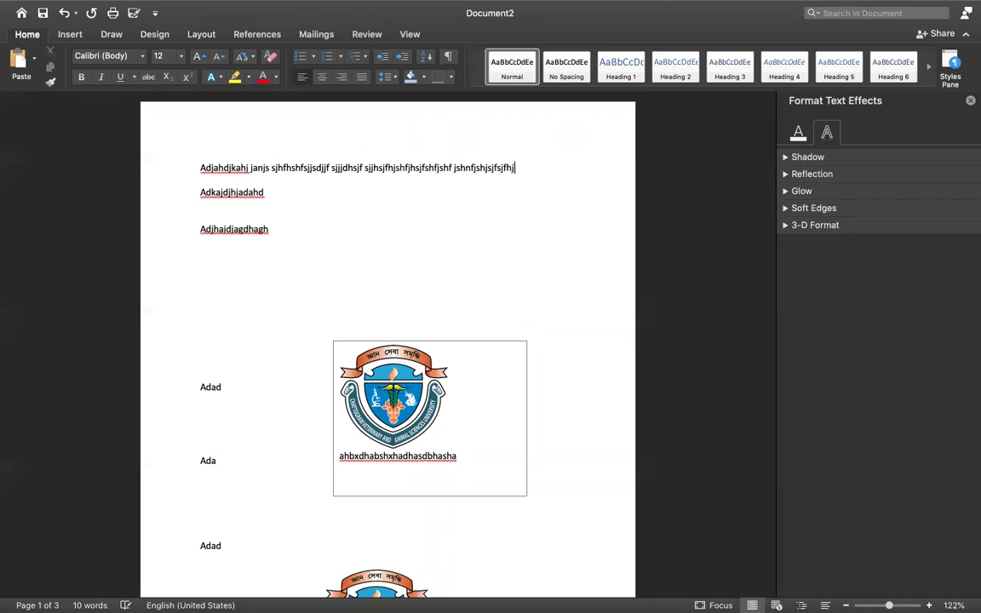
click(293, 193)
text(jsjf hjshfhsfjskfnshfjsf shfhswfhjshffhfh jfshjhsfhsfhjshfhsfjhsjhfghsg)
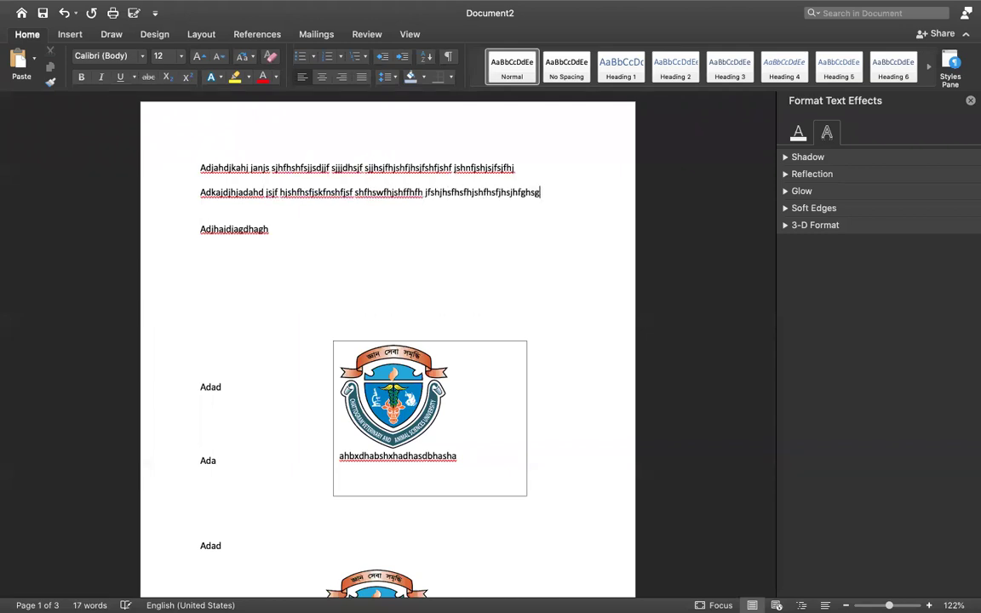
click(397, 337)
mouse_move(397, 337)
mouse_down()
mouse_move(370, 178)
mouse_move(304, 161)
mouse_up()
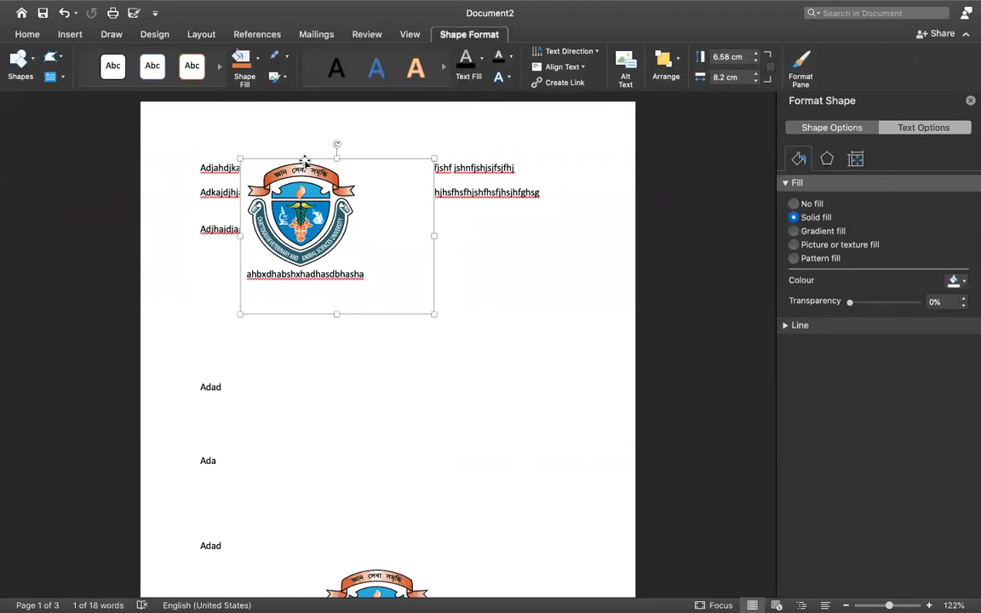
Browse Align Text, Text Direction and Position options, then nudge the logo box slightly higher
click(585, 69)
click(584, 68)
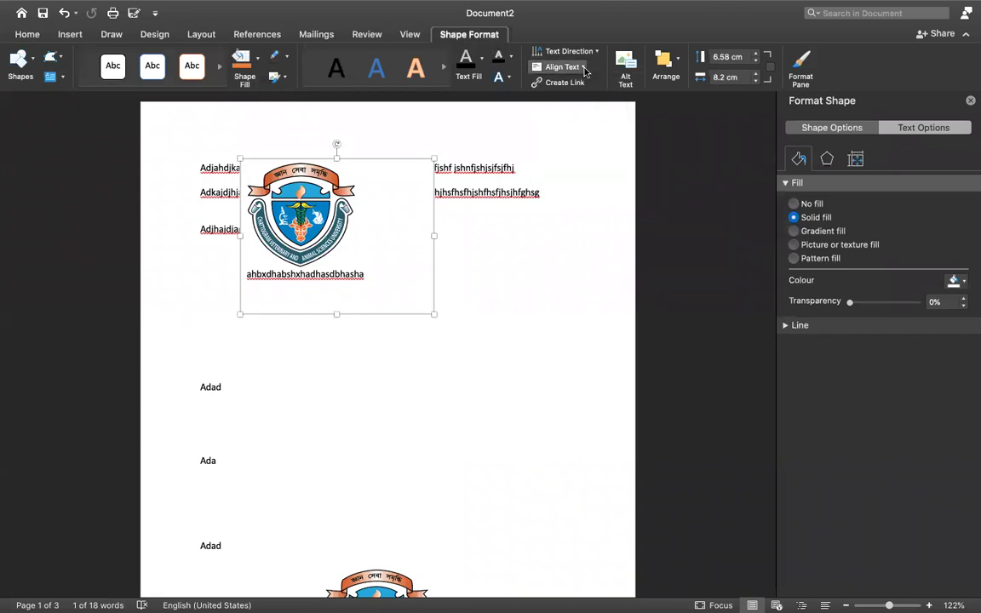
click(596, 53)
click(595, 56)
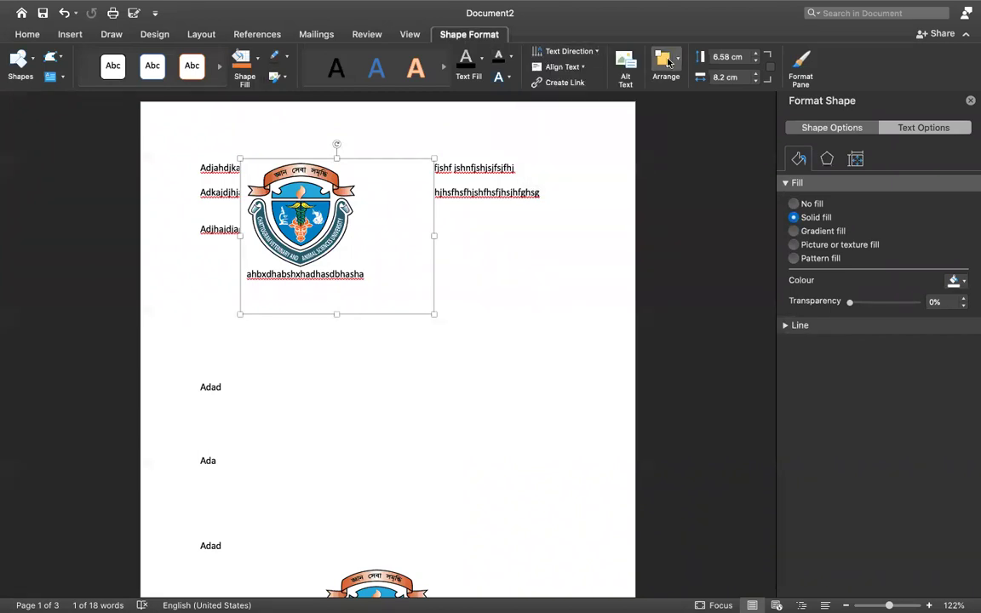
click(680, 63)
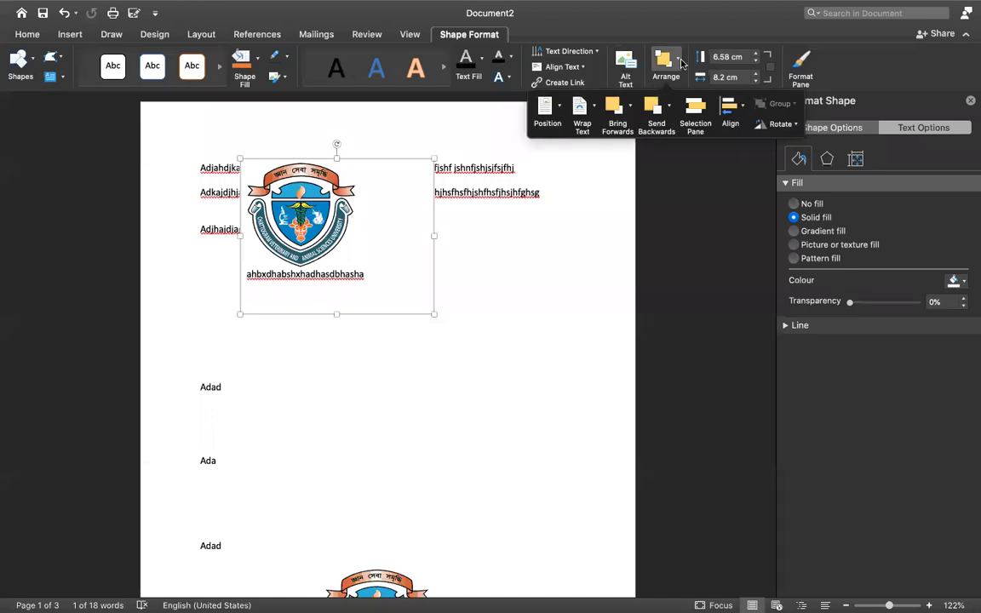
click(680, 63)
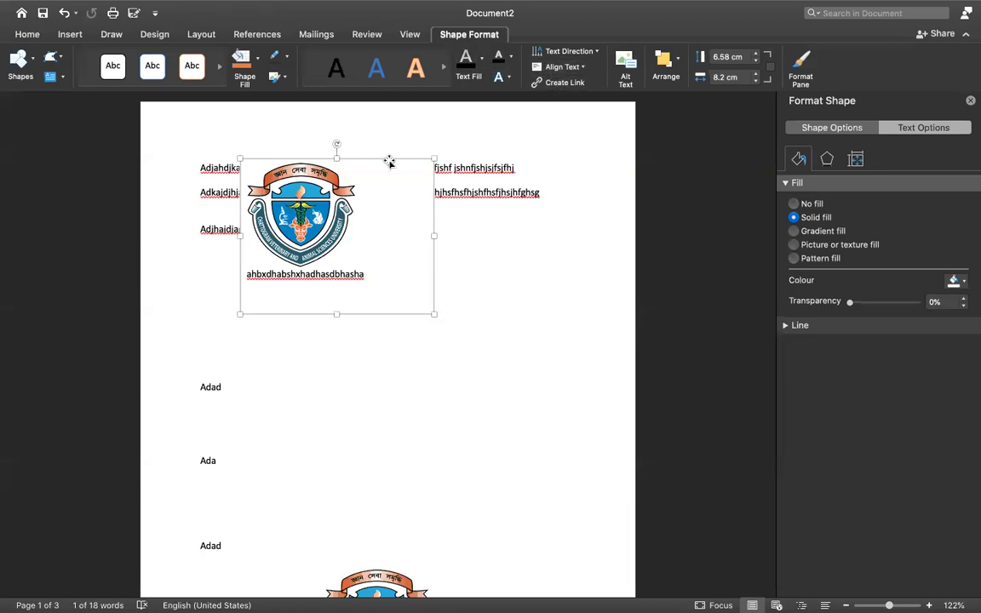
click(680, 63)
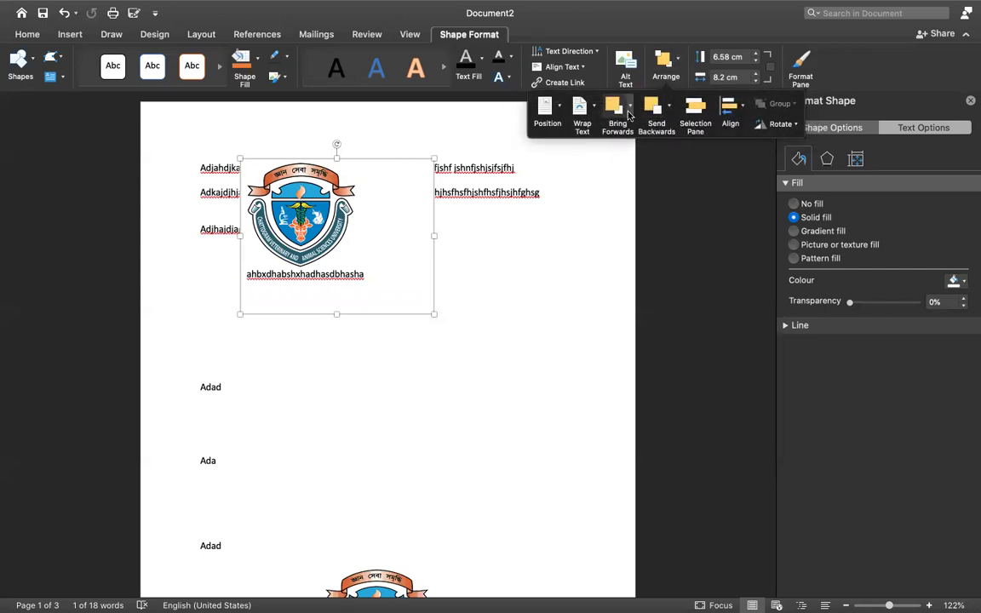
click(562, 108)
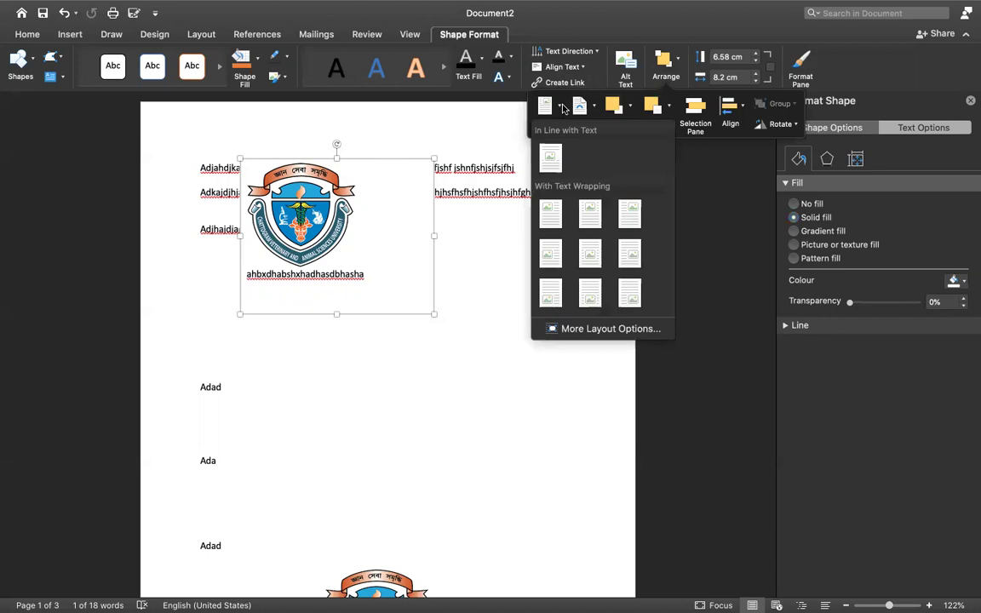
click(516, 241)
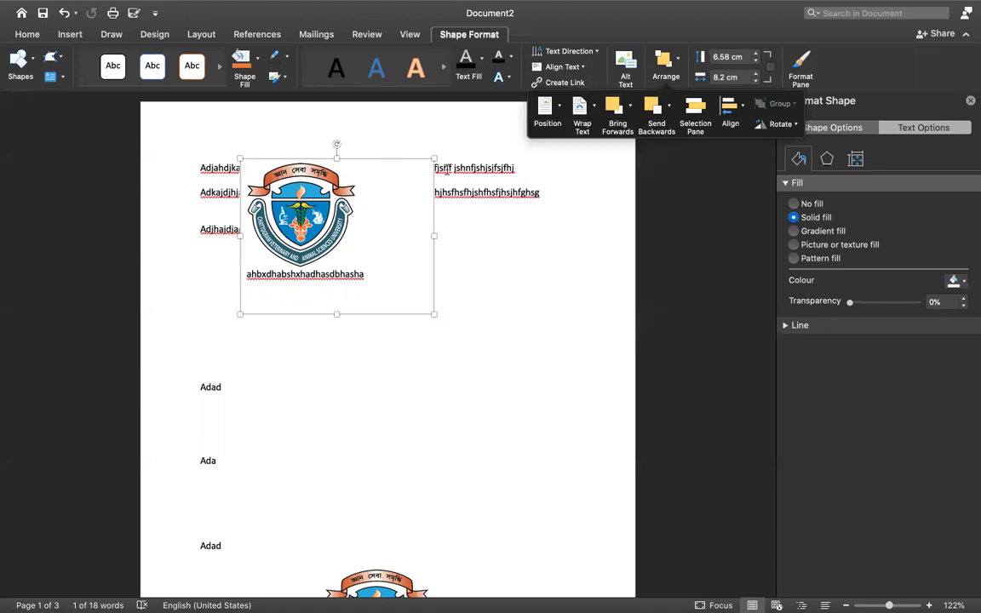
click(394, 160)
mouse_move(393, 161)
mouse_down()
mouse_move(376, 152)
mouse_move(400, 145)
mouse_up()
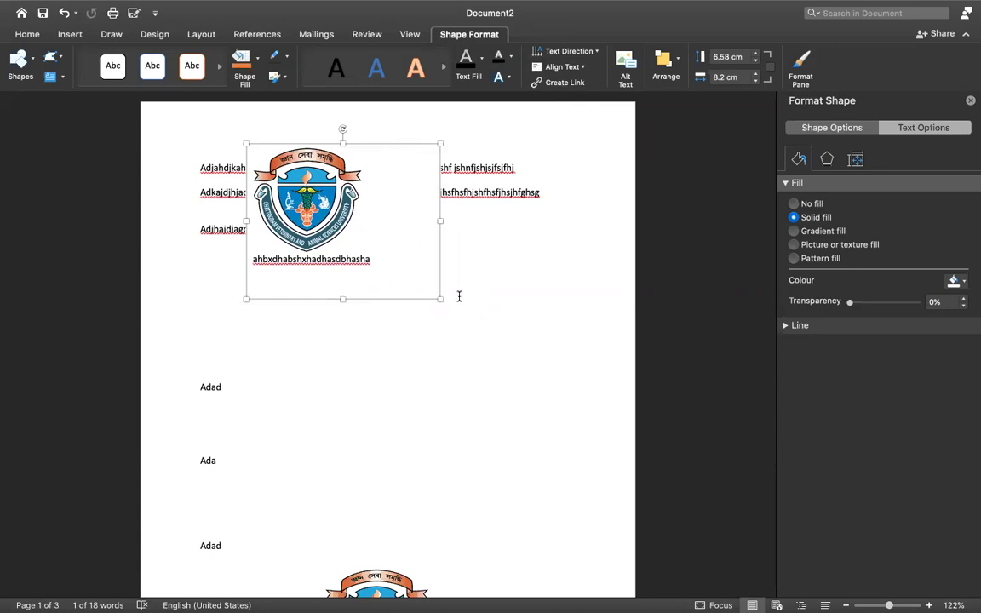
Enlarge the logo text box downward and widen it toward both margins
drag(439, 297, 496, 320)
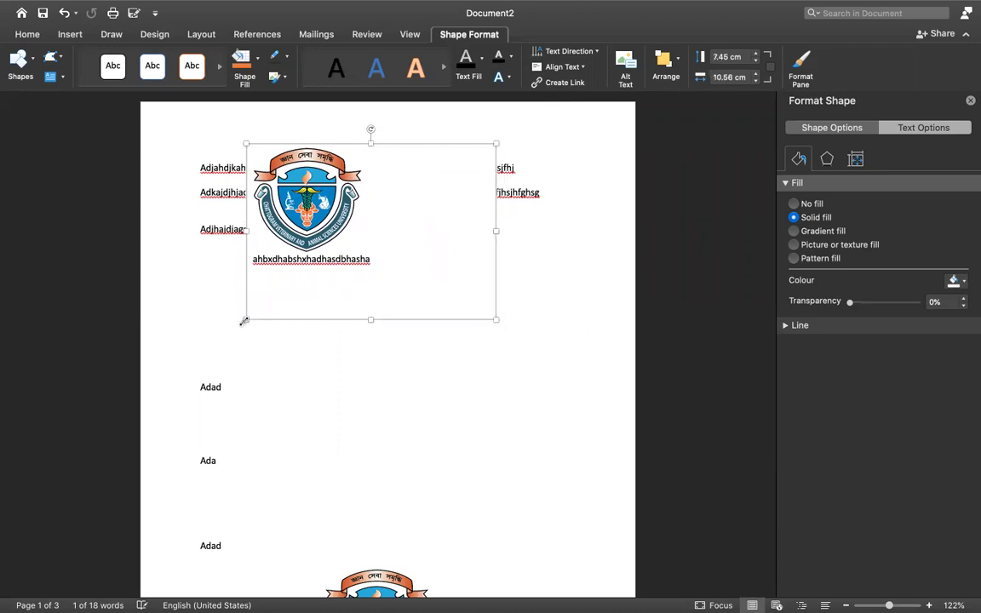
drag(240, 320, 199, 313)
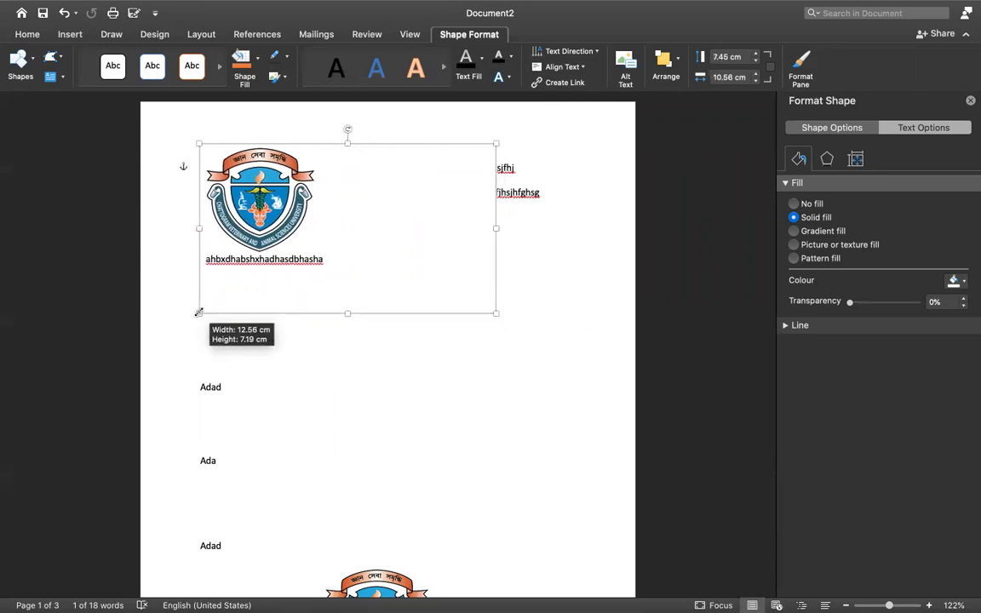
drag(496, 228, 551, 229)
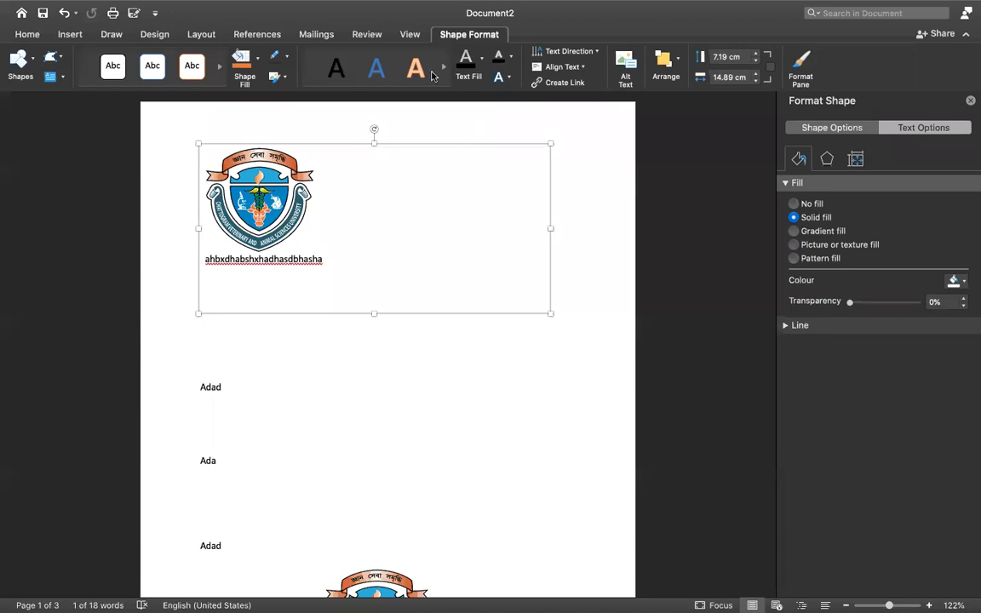
Set the logo box's text wrapping to Behind Text, then change it to Tight
click(674, 63)
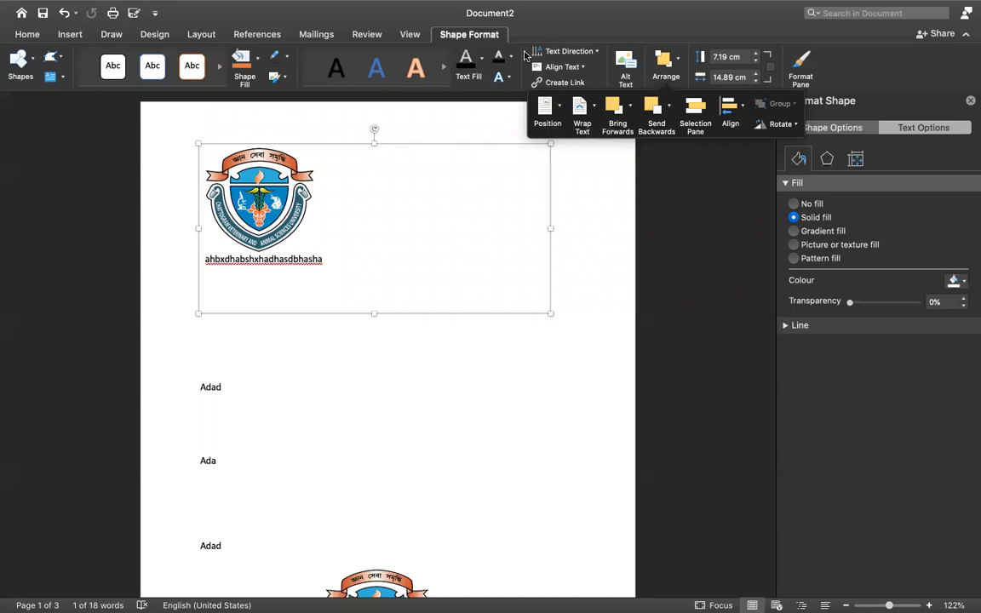
click(555, 105)
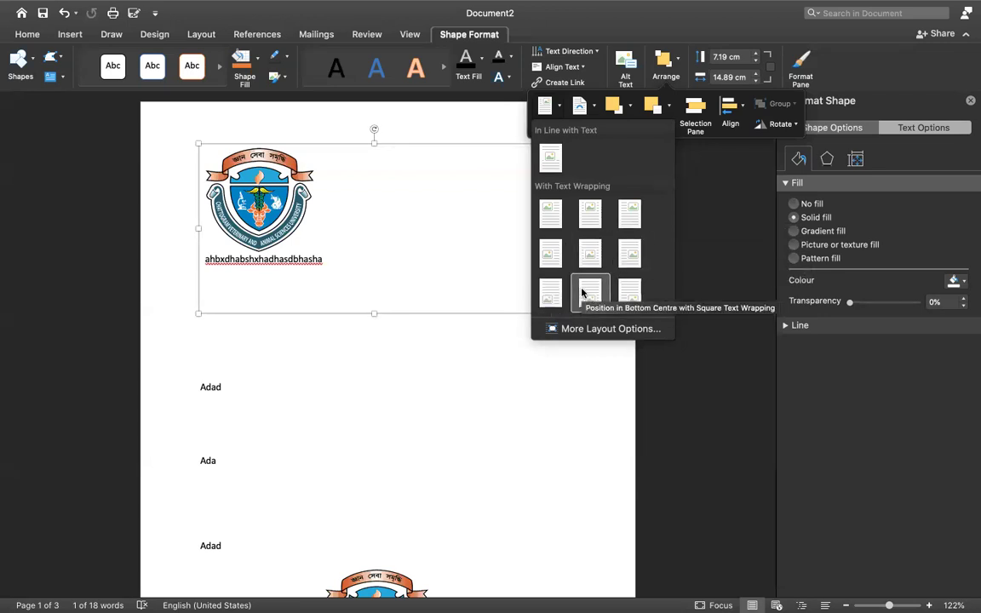
click(594, 109)
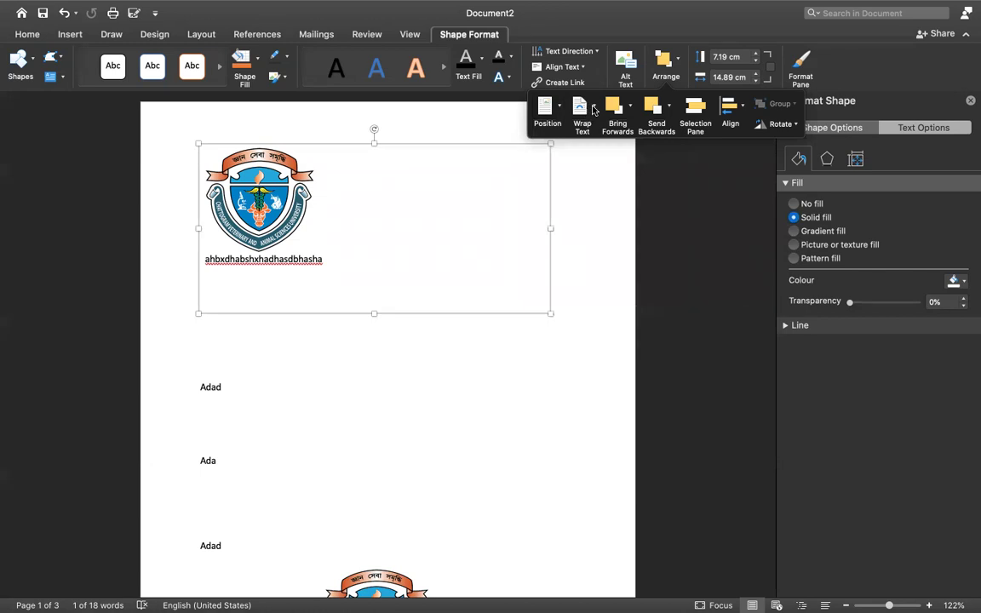
click(593, 109)
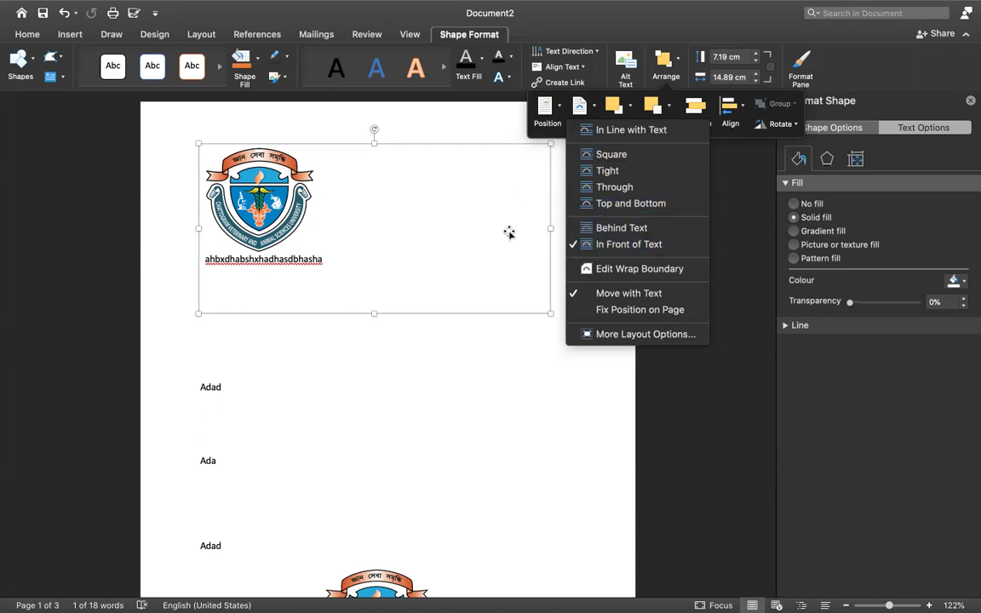
click(601, 230)
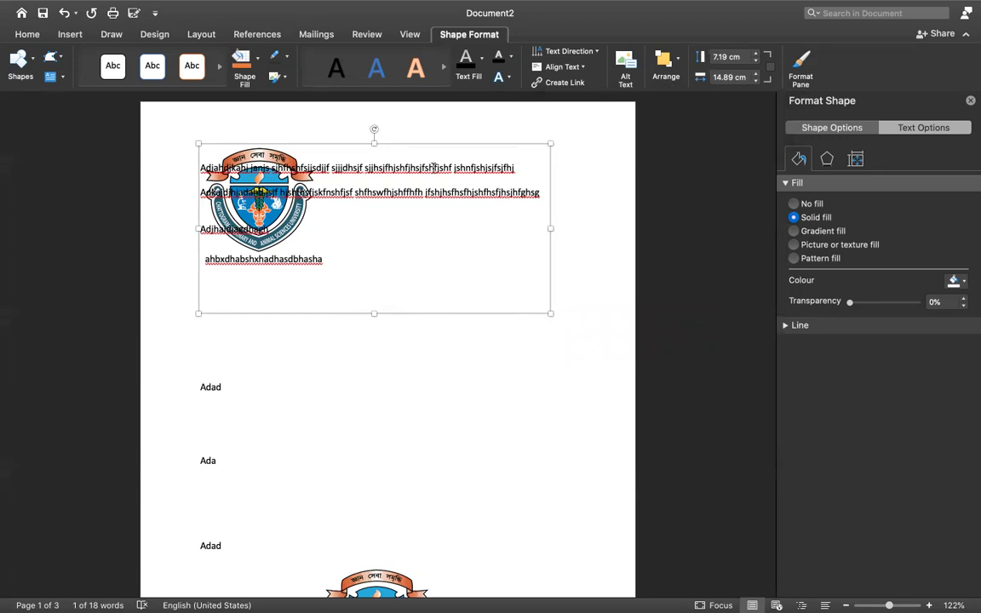
click(664, 65)
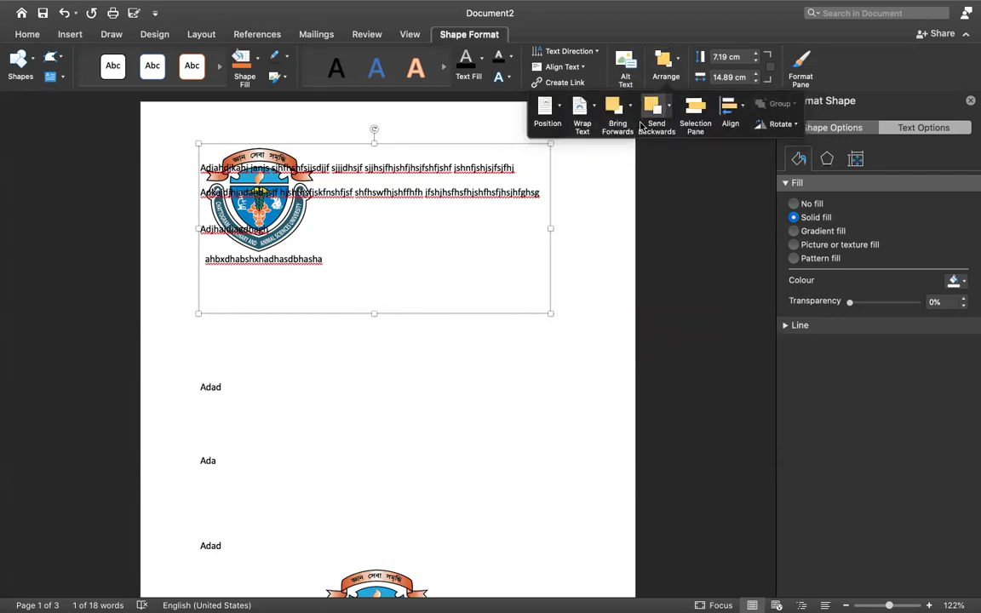
click(595, 113)
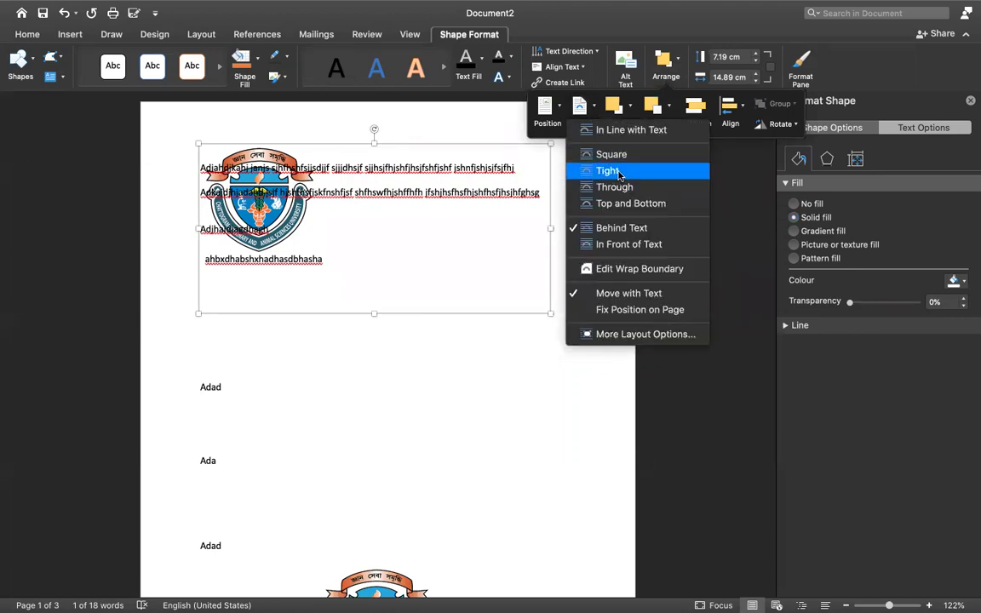
click(611, 171)
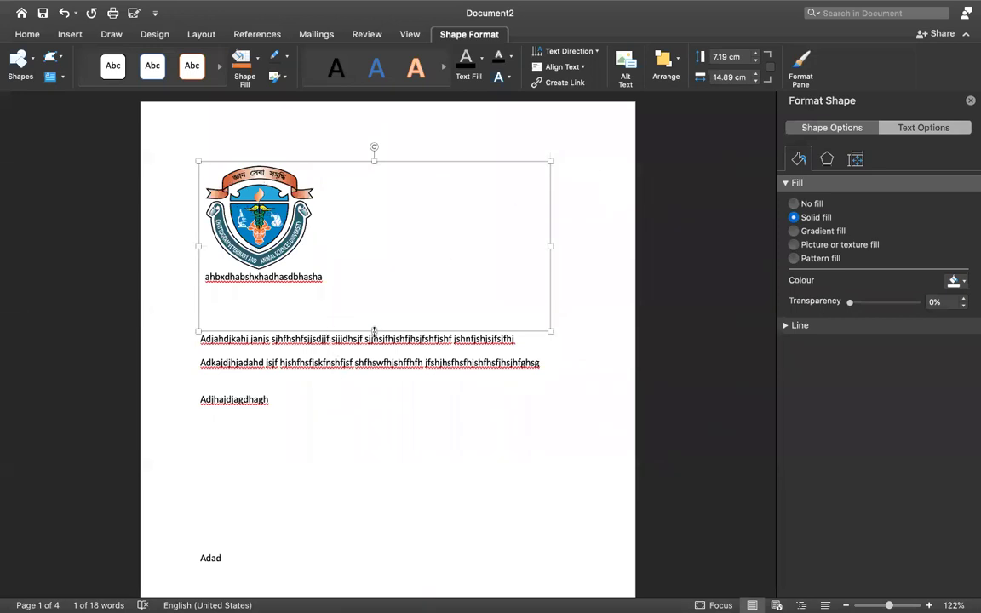
Shorten the logo box, keep Tight wrapping, and move it below the three paragraphs
drag(373, 330, 377, 299)
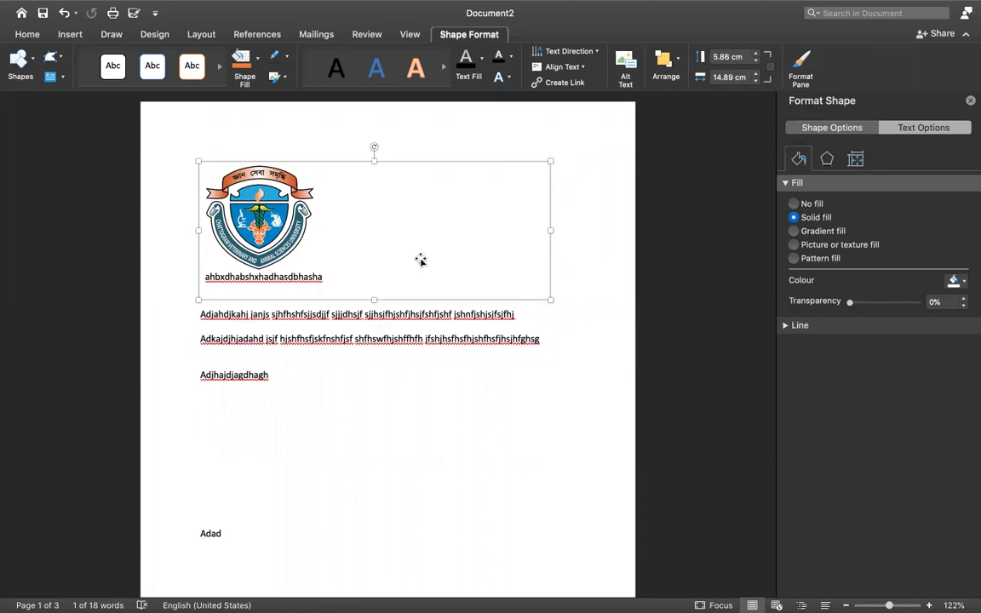
click(678, 60)
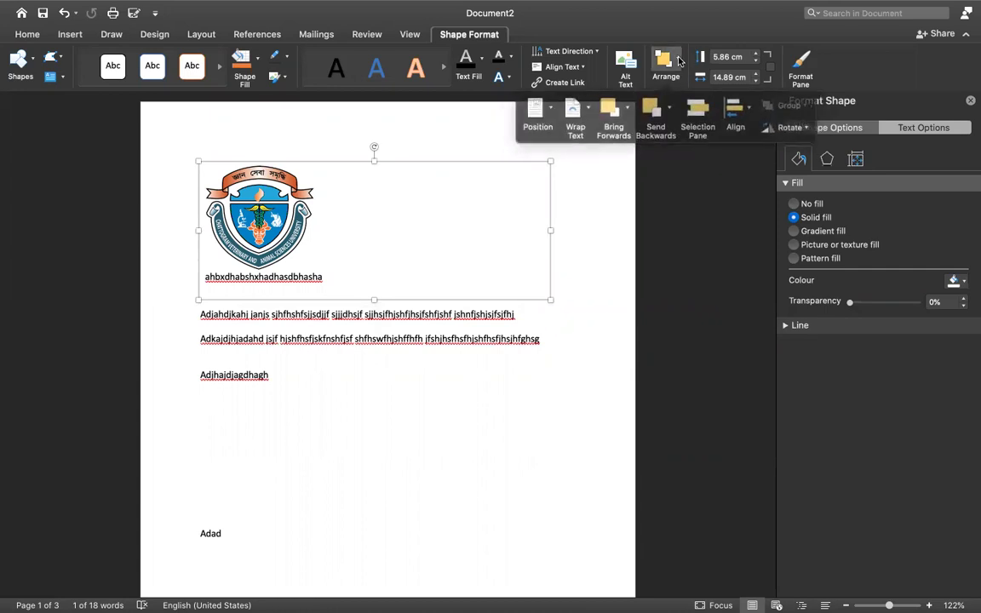
click(595, 107)
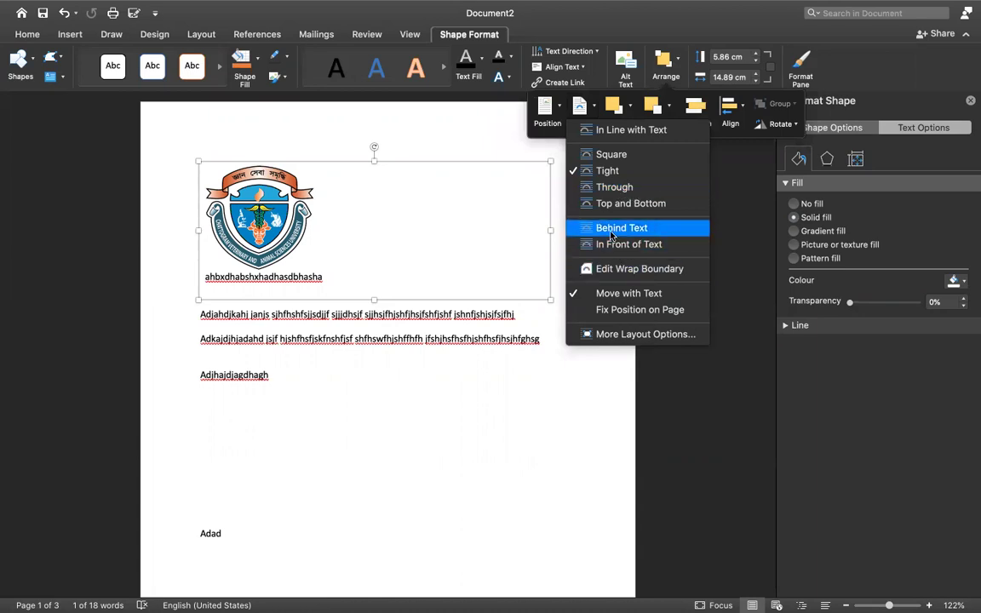
click(606, 171)
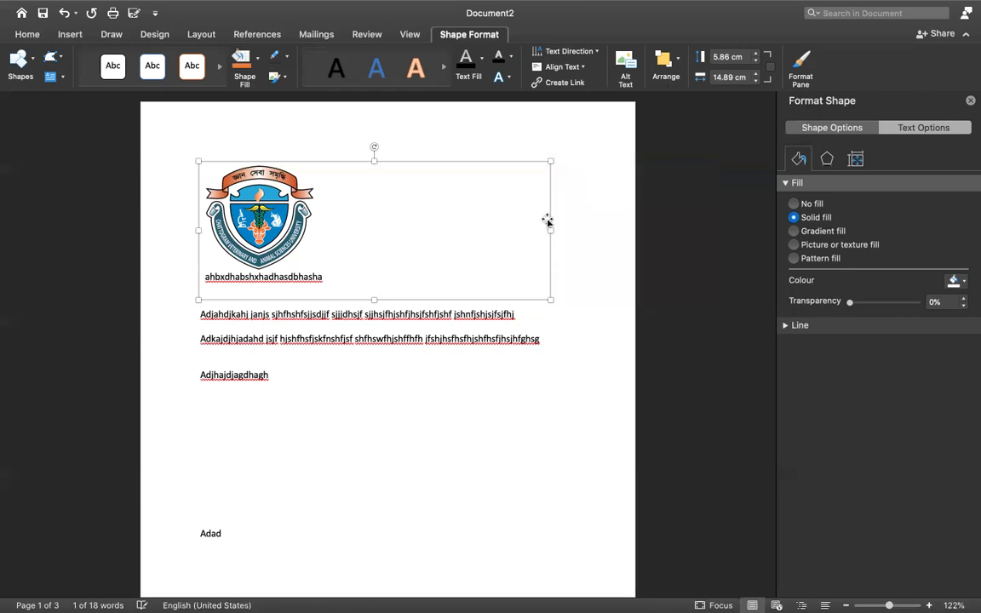
drag(485, 299, 487, 382)
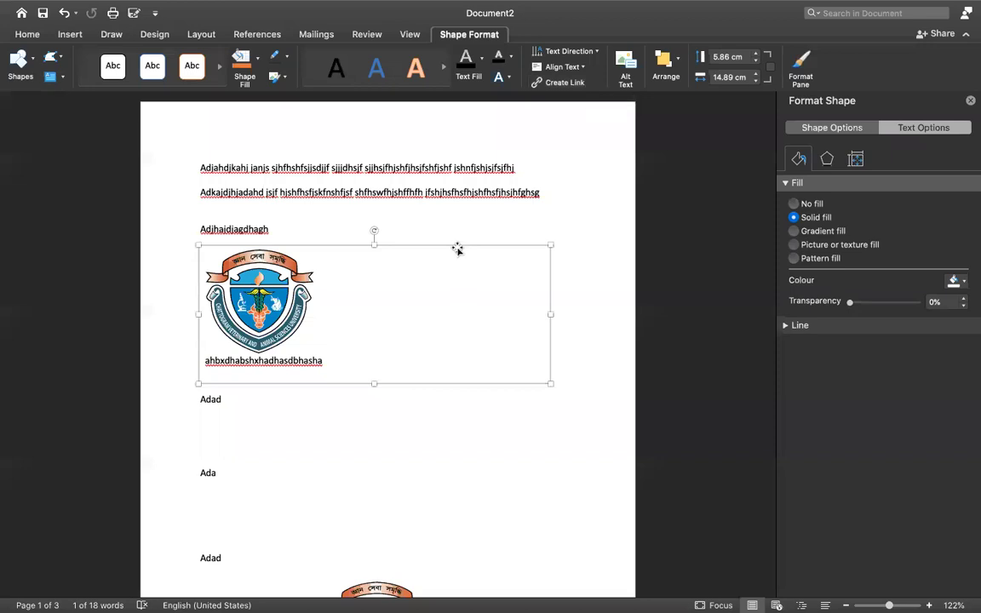
Delete the selected logo box, then select and delete all remaining document content
click(68, 34)
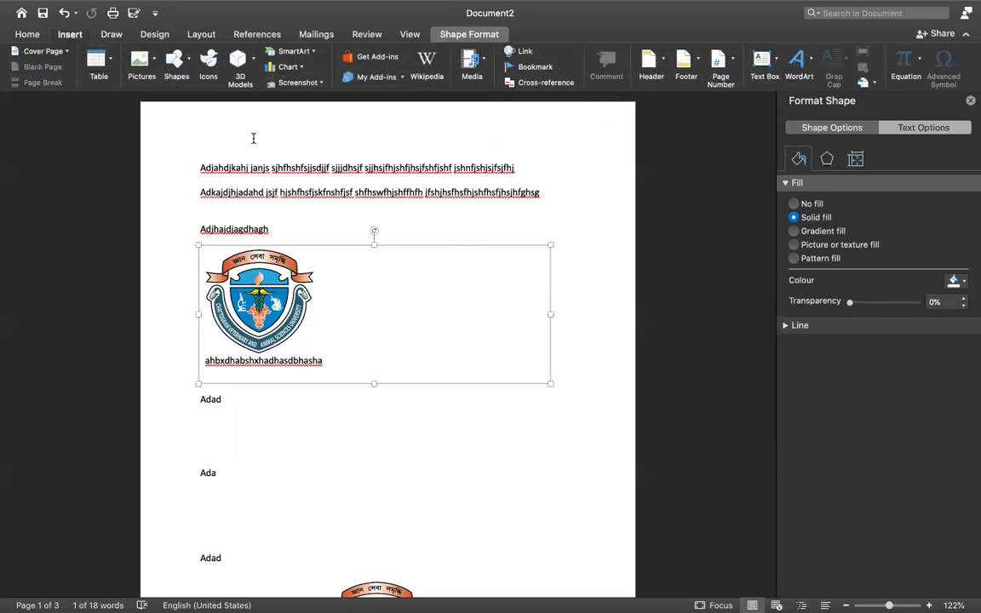
key(BackSpace)
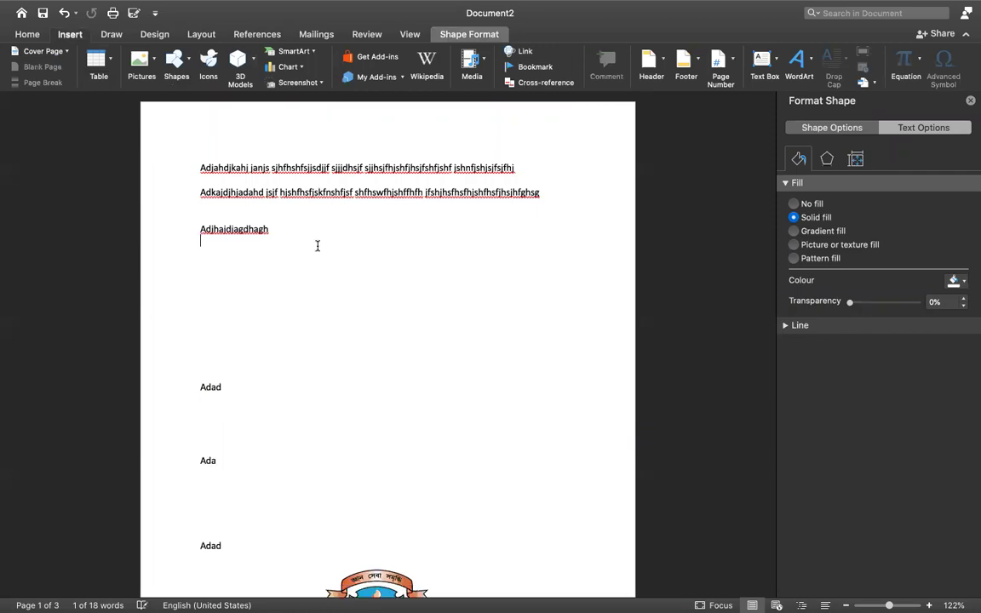
key(super+a)
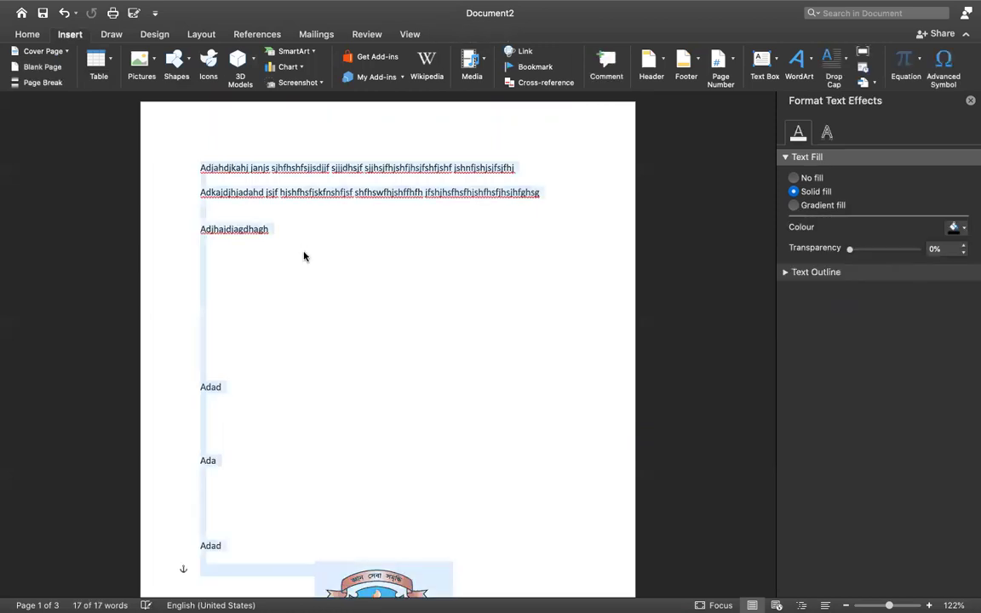
key(BackSpace)
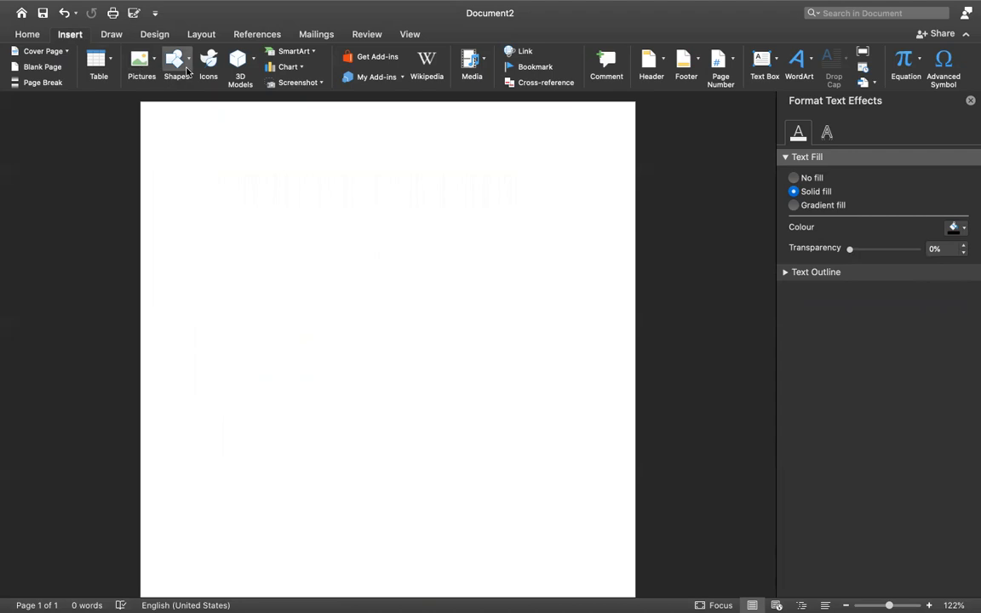
Draw a trial rectangle, look at its fill and outline colours, then delete it
click(175, 62)
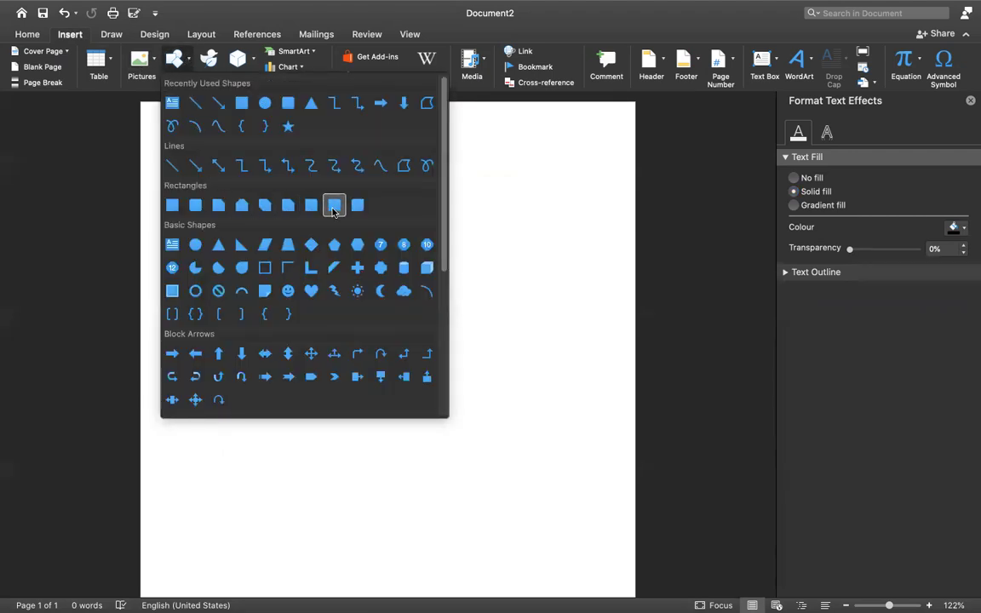
click(169, 206)
drag(212, 175, 430, 339)
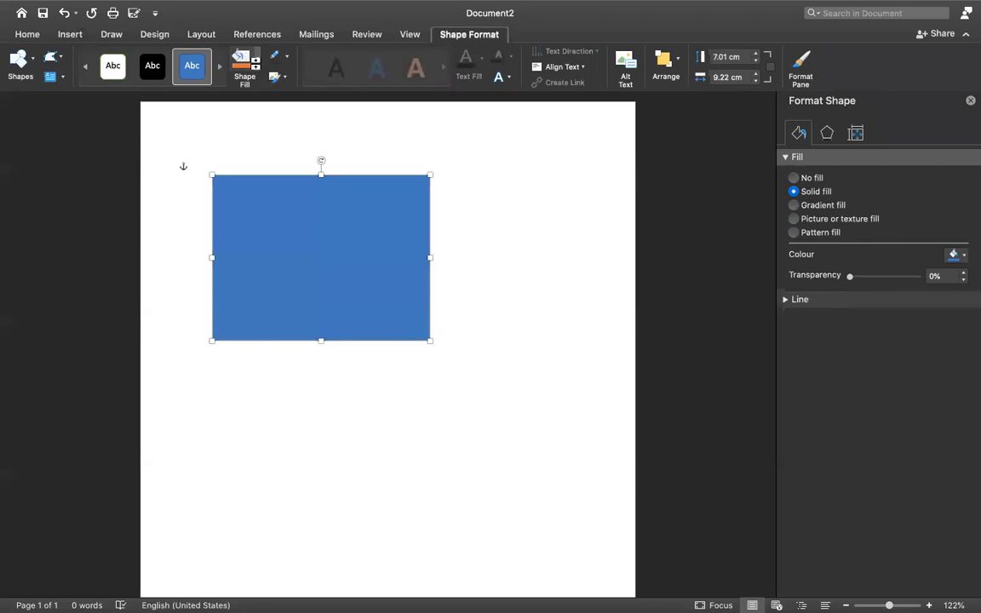
click(254, 65)
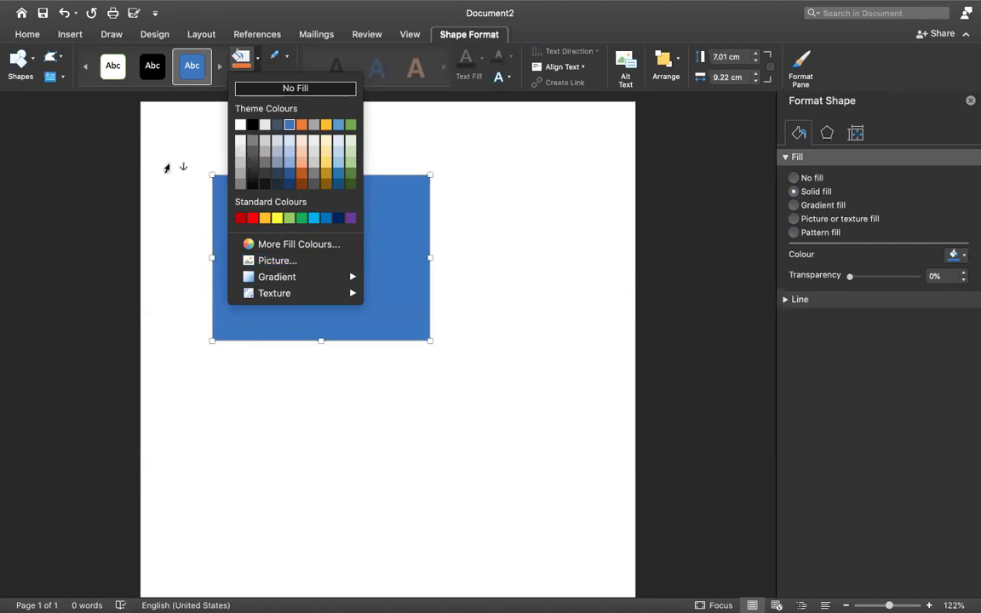
click(287, 60)
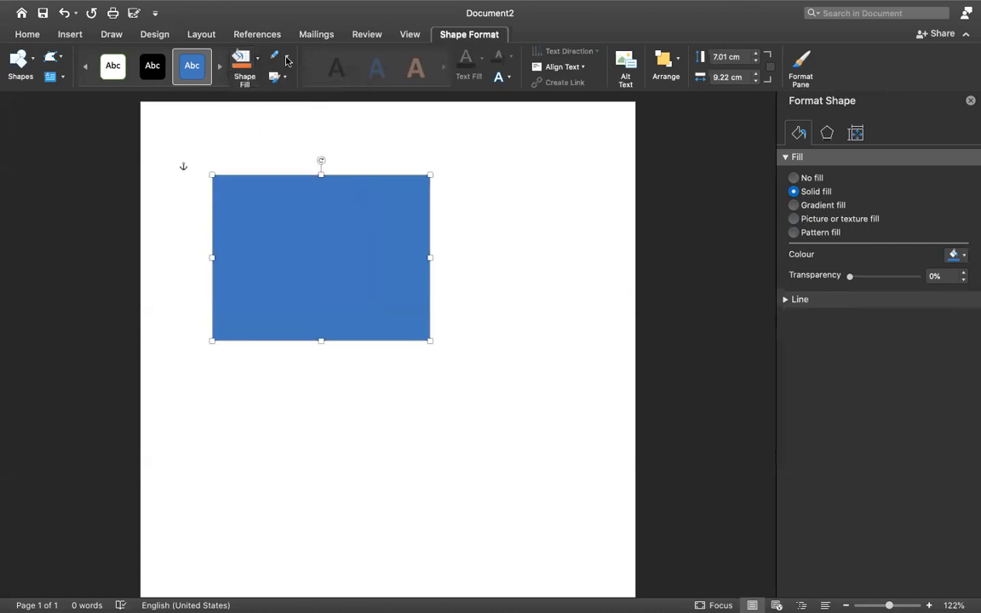
click(287, 59)
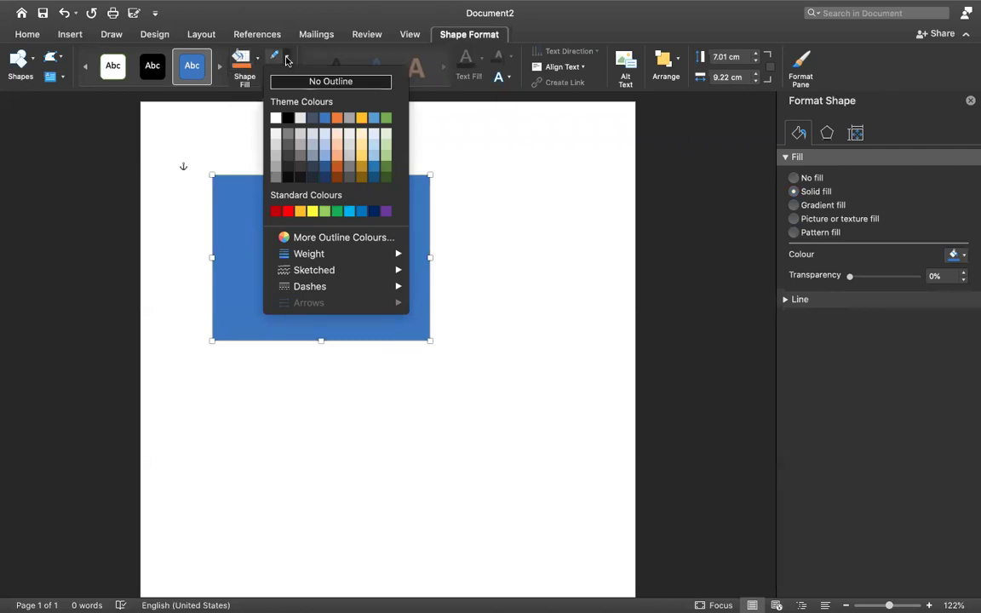
click(228, 206)
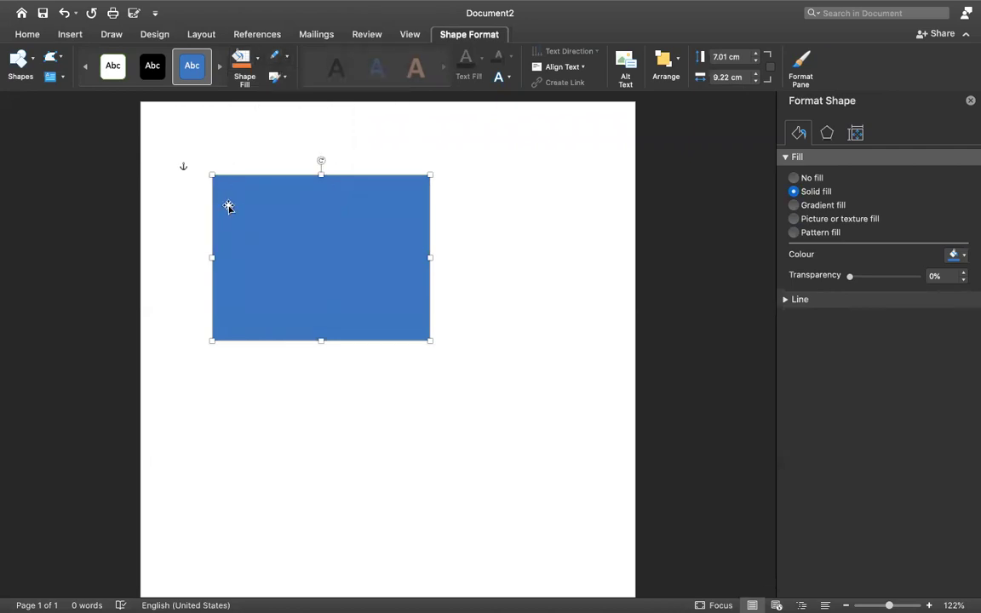
key(Delete)
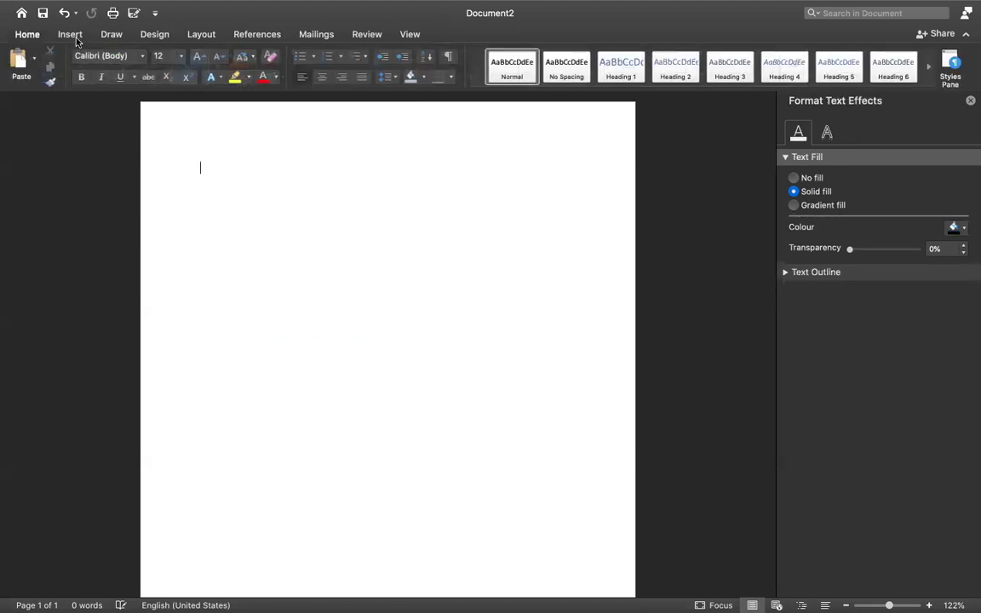
Insert a Vertical Chevron List SmartArt graphic
click(72, 35)
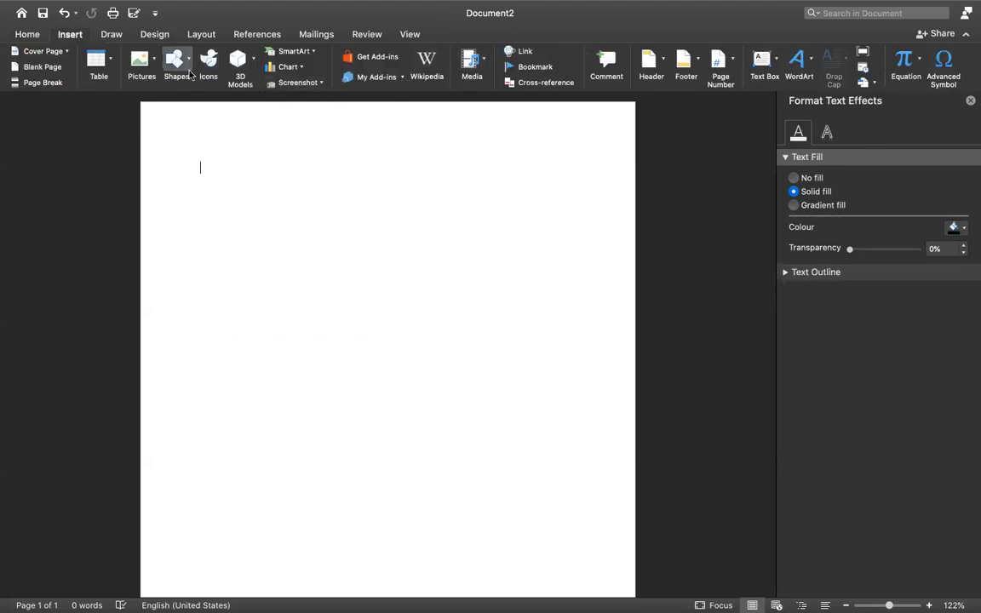
click(253, 62)
click(253, 62)
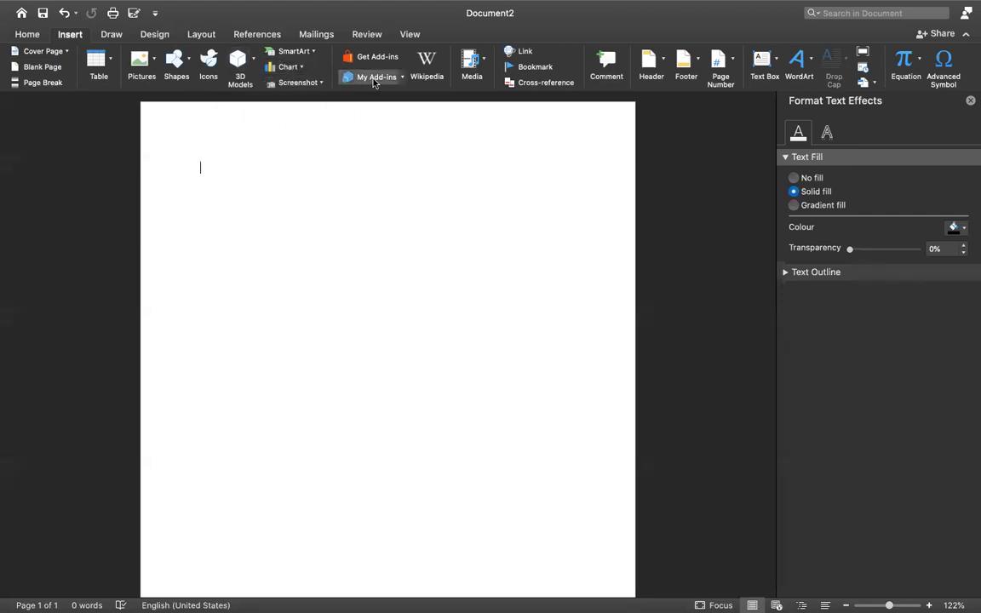
click(315, 52)
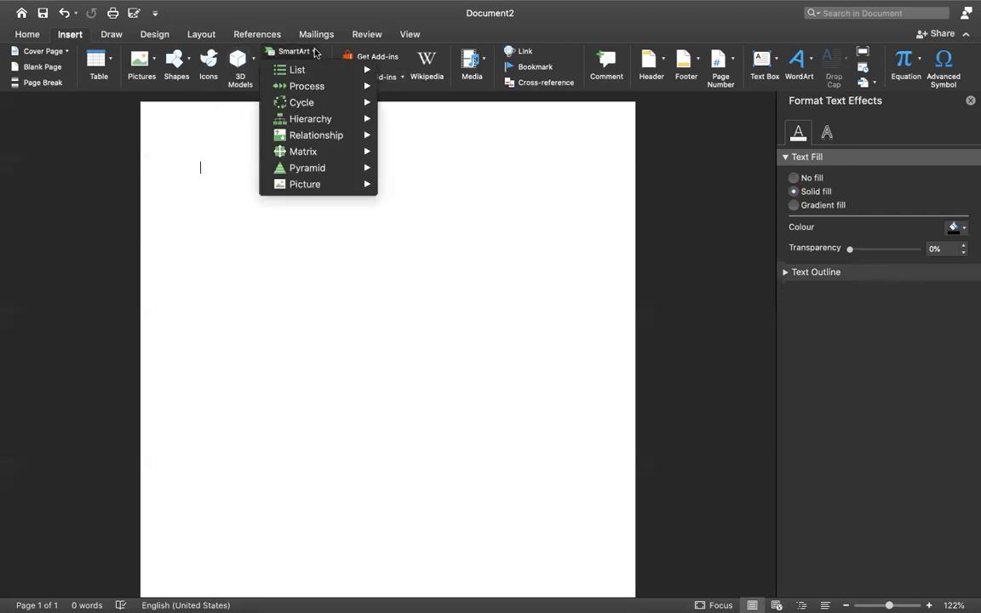
mouse_move(365, 74)
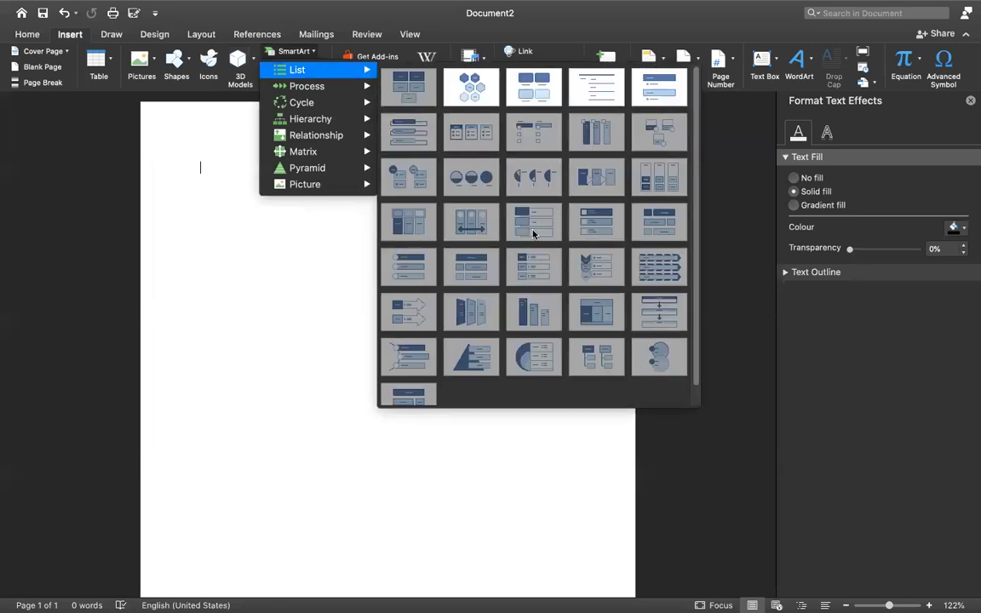
click(592, 269)
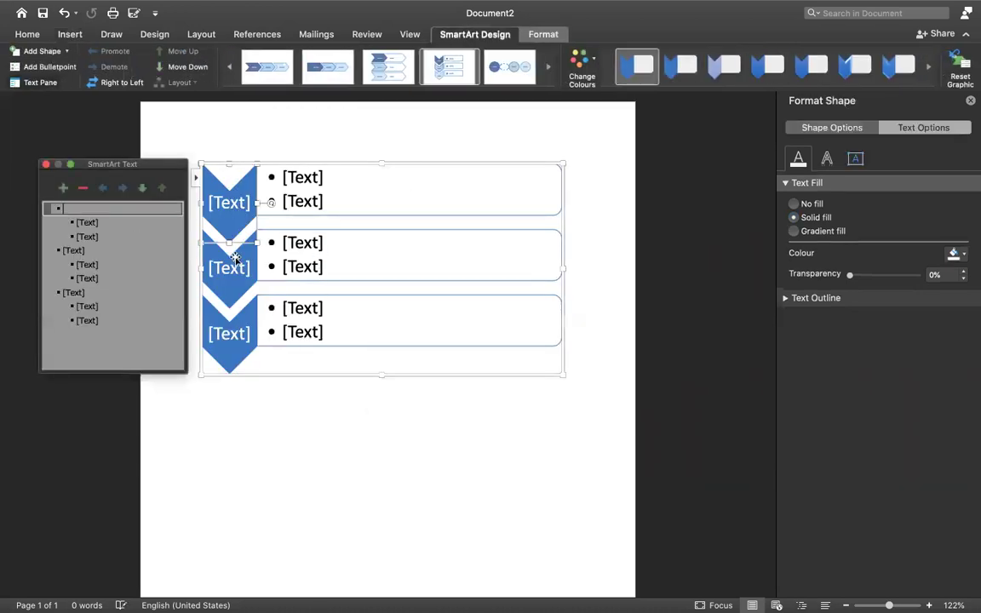
Type 'sjhcdjs dhsdjhsj', 'skfkjskjf' and 'sjbnfjb' into the chevron bullets, then close the text pane
click(304, 177)
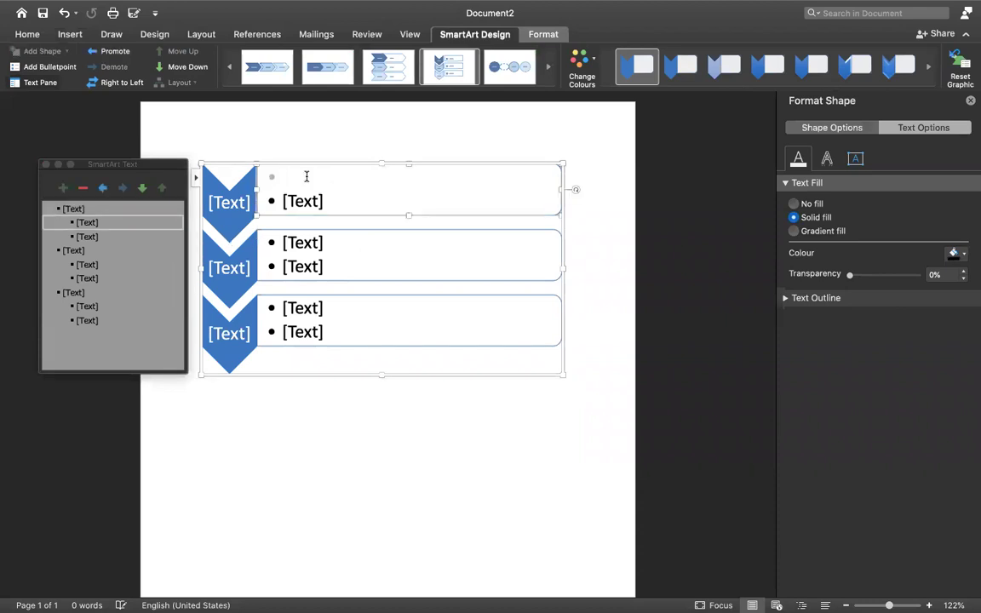
text(sjhcdjs dhsdjhsj)
click(307, 200)
text(skfkjskjf)
click(299, 242)
text(sjbnfjb)
key(Escape)
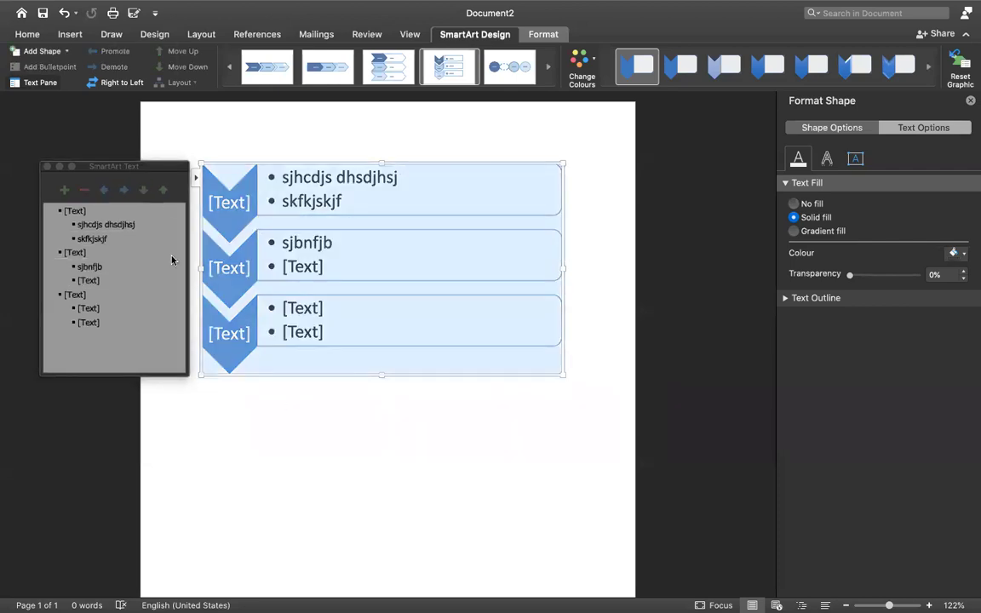
click(48, 166)
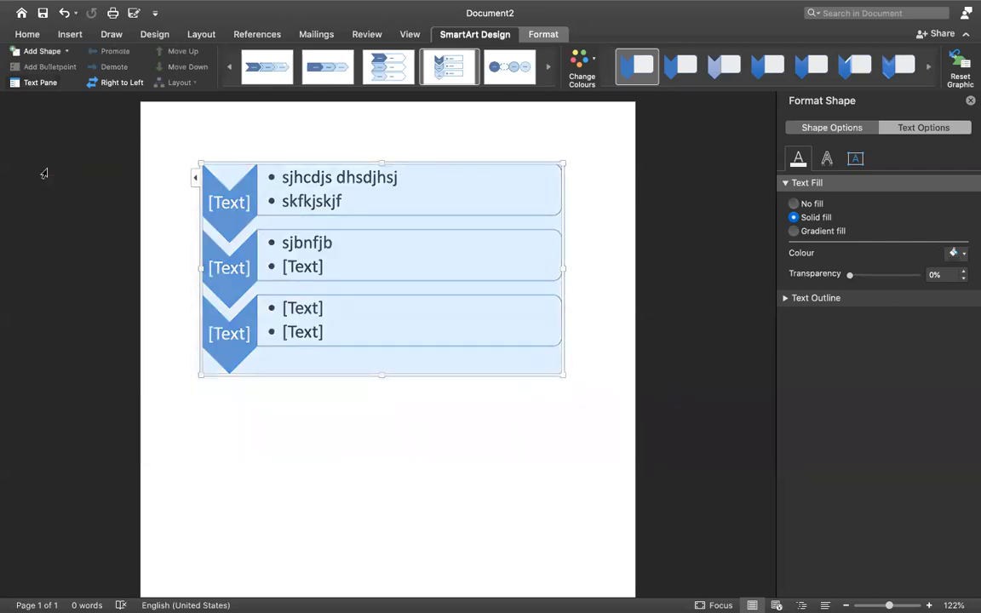
Add 'xnscbjszbc' as the middle chevron's second bullet
click(237, 206)
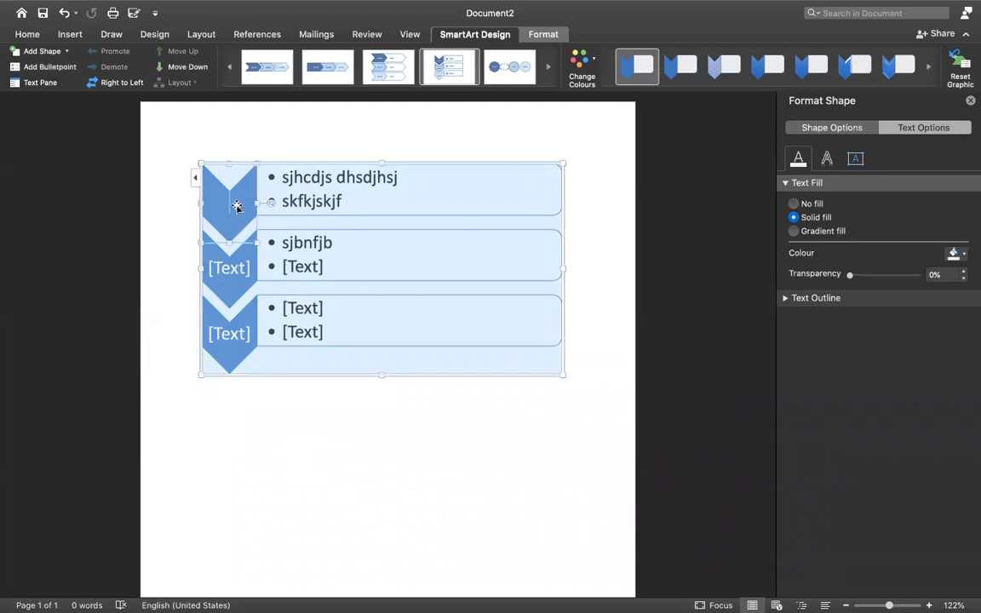
click(233, 271)
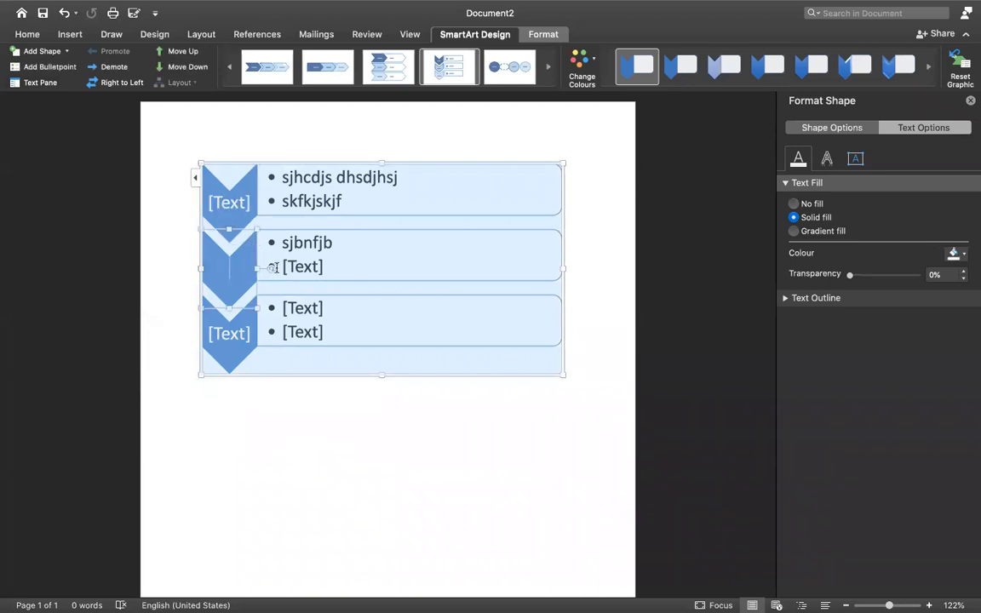
click(303, 267)
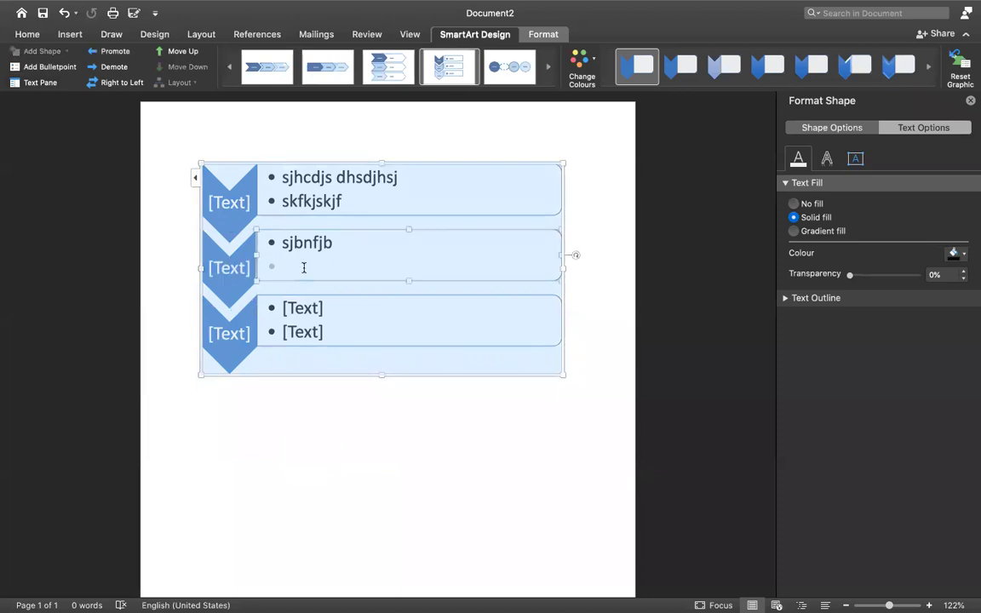
click(195, 178)
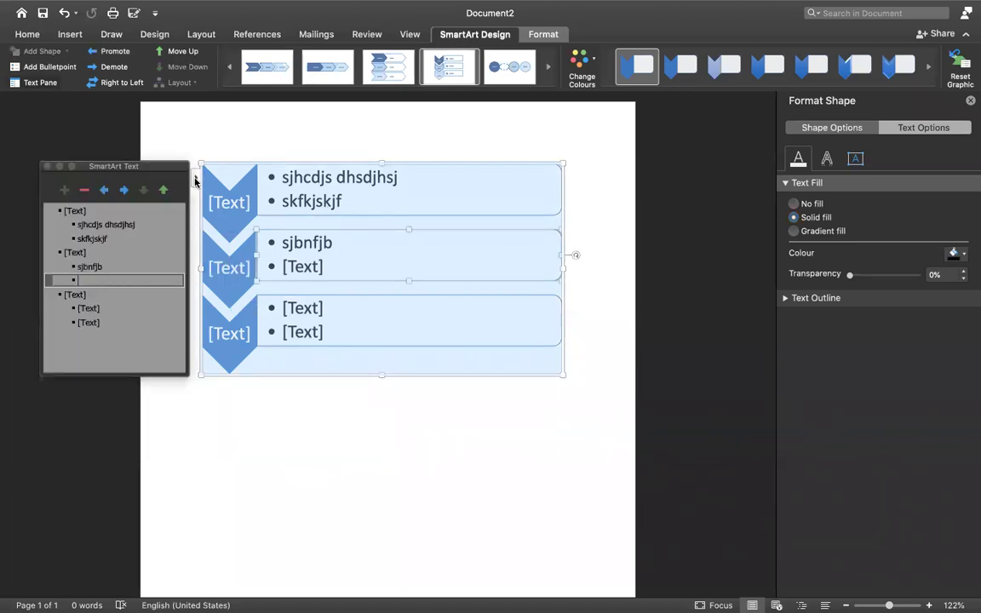
click(282, 240)
click(309, 266)
text(xnscbjszbc)
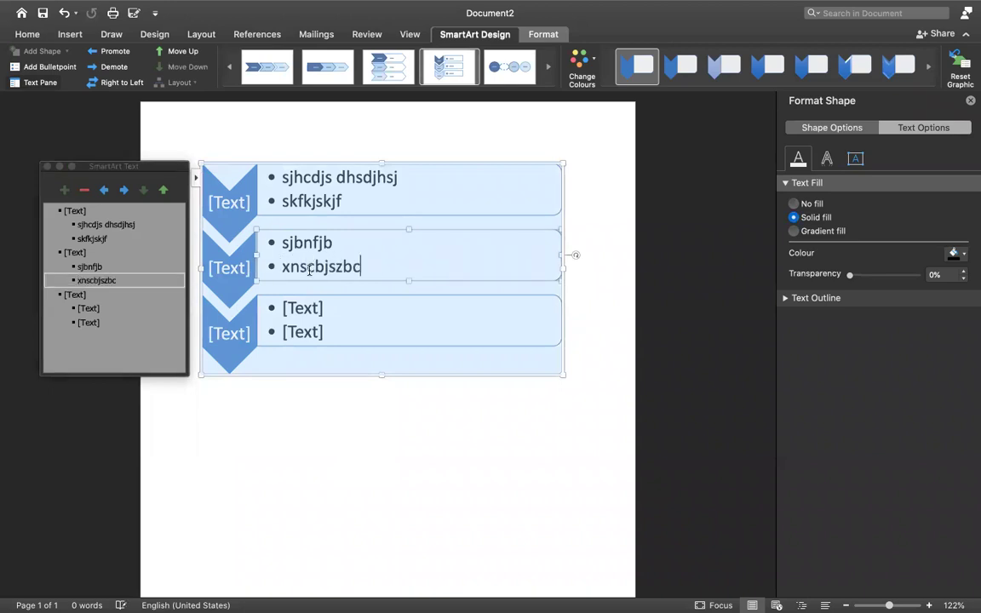
click(264, 333)
Select the entire SmartArt frame and delete it
click(195, 178)
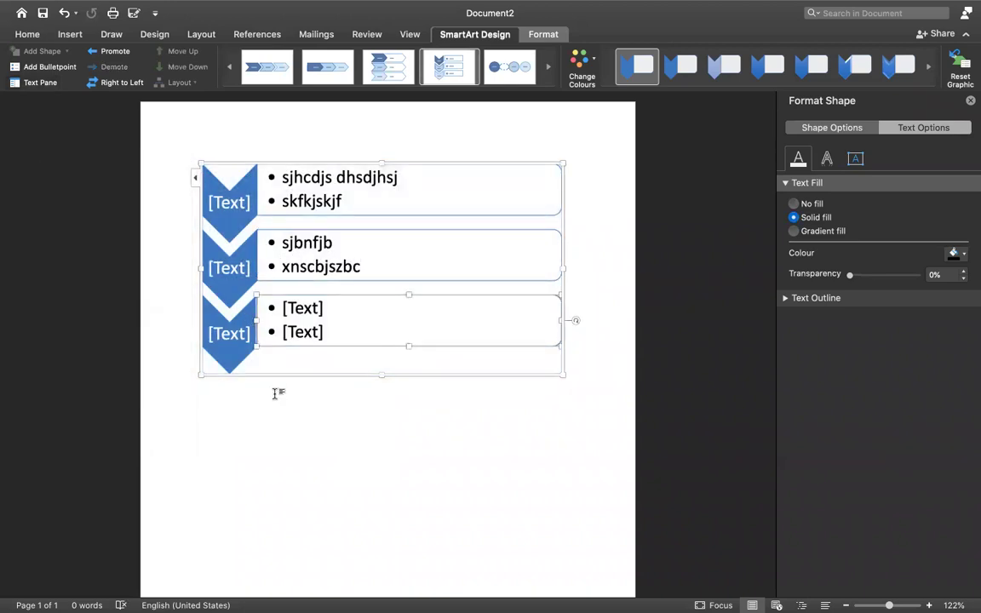
click(222, 164)
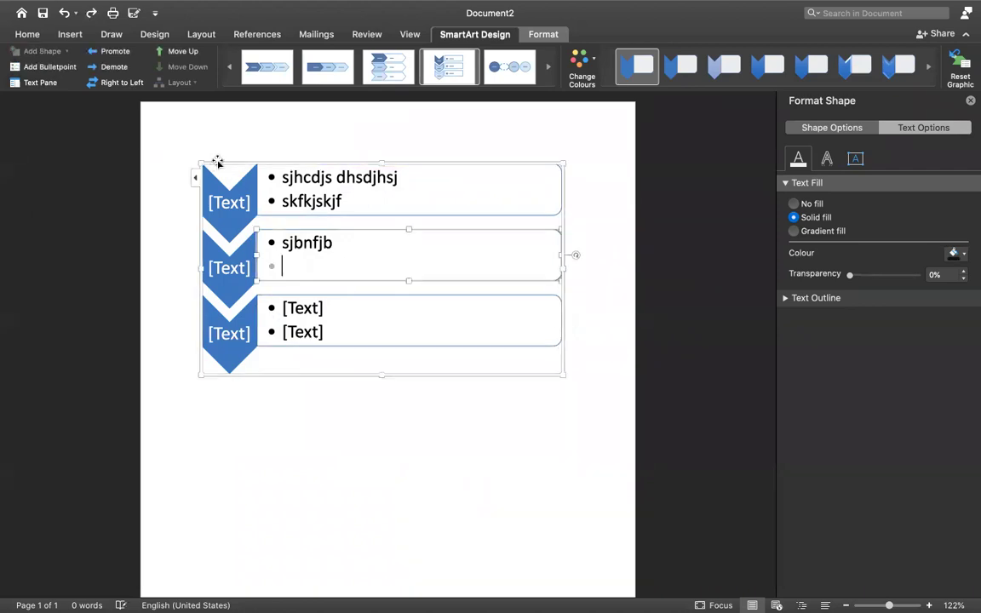
click(218, 161)
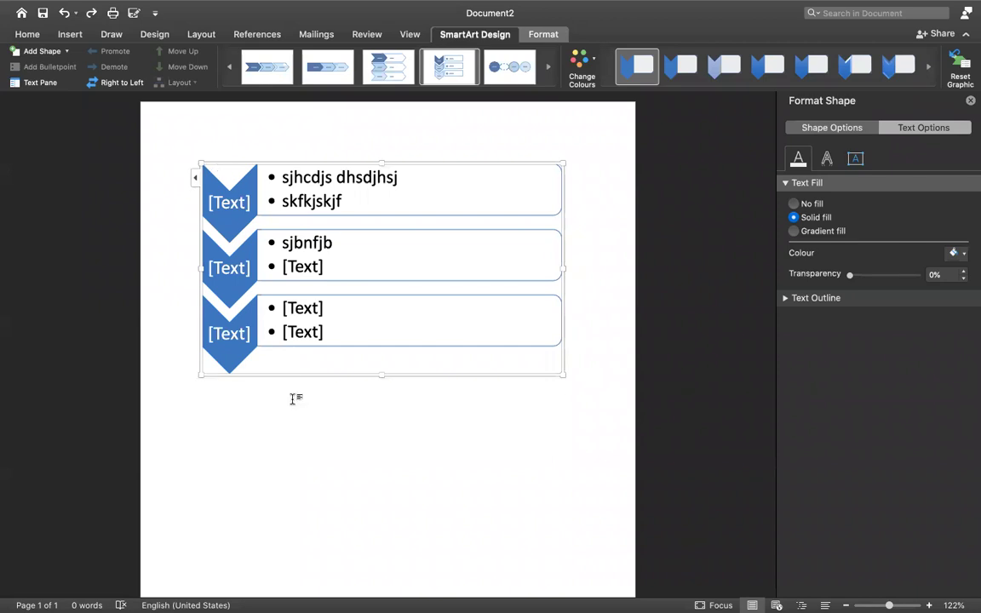
click(298, 225)
key(Delete)
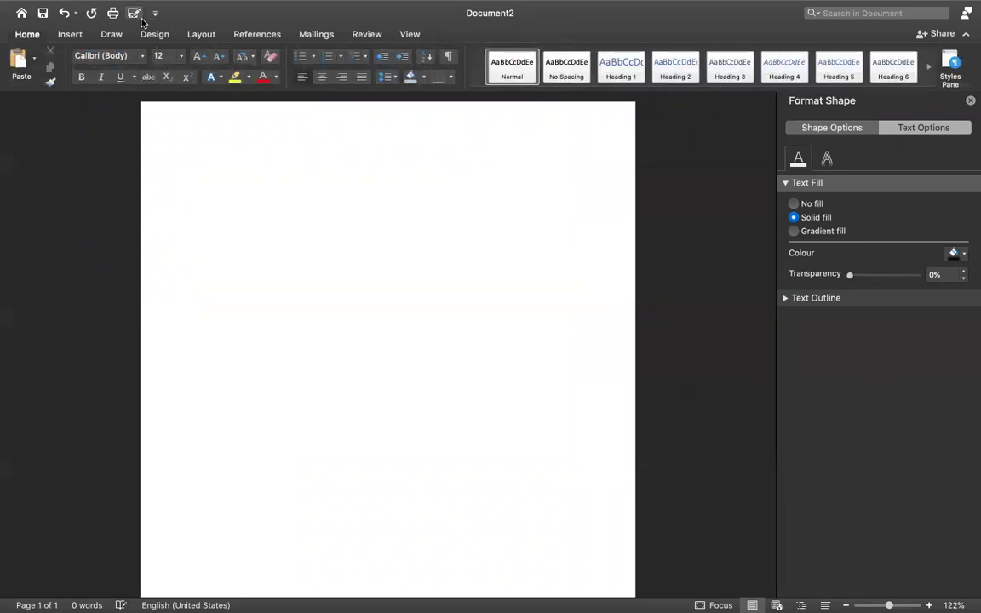
Open and close the chart type list, then take Word out of full screen and back
click(70, 34)
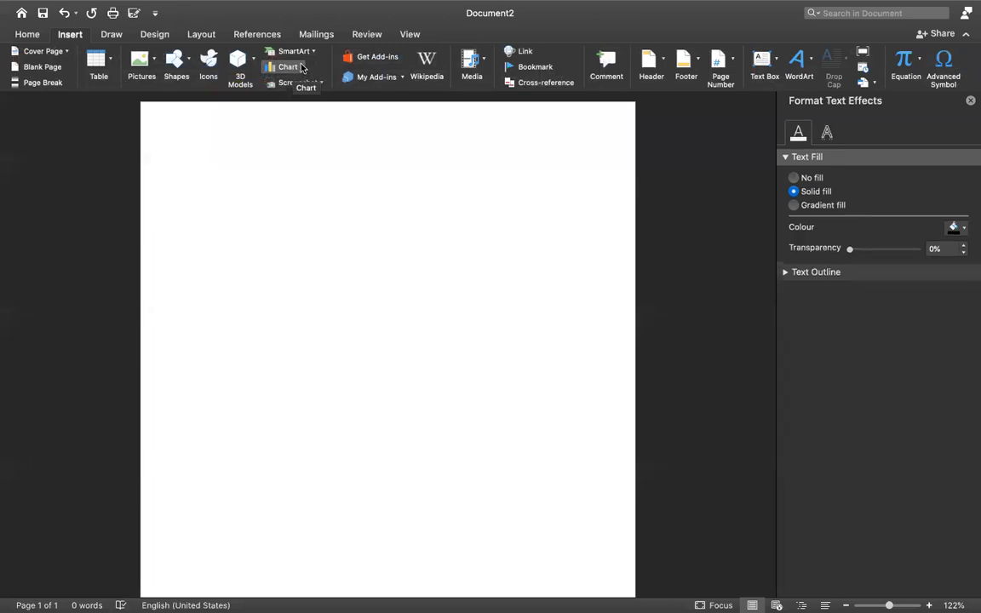
click(300, 68)
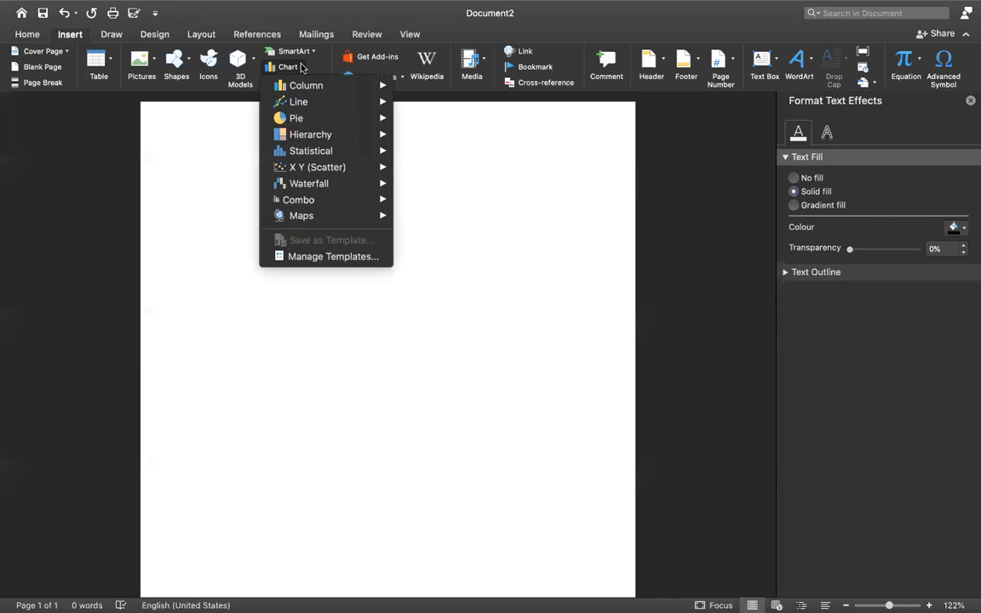
click(169, 7)
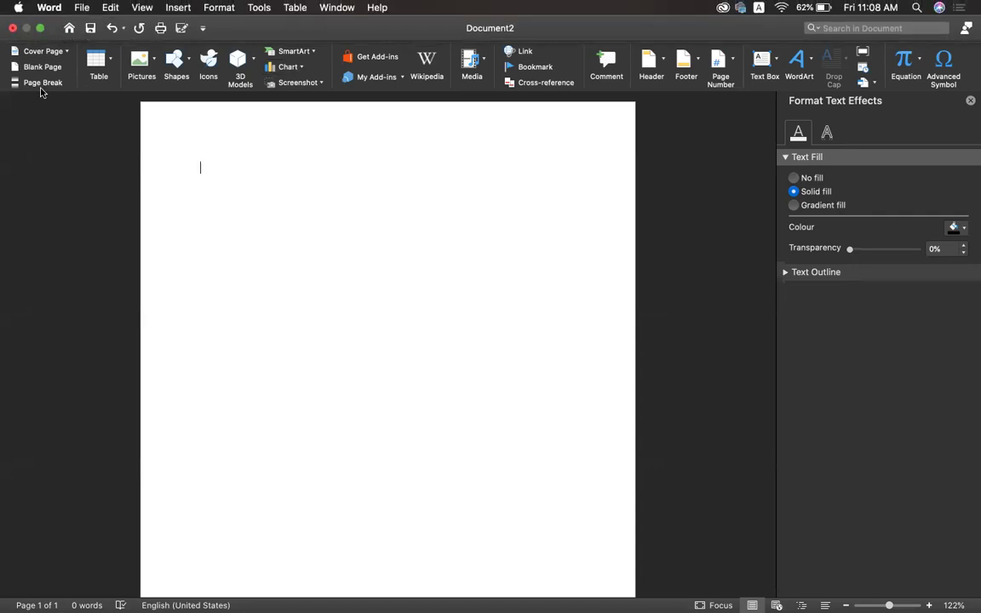
mouse_move(37, 5)
click(40, 29)
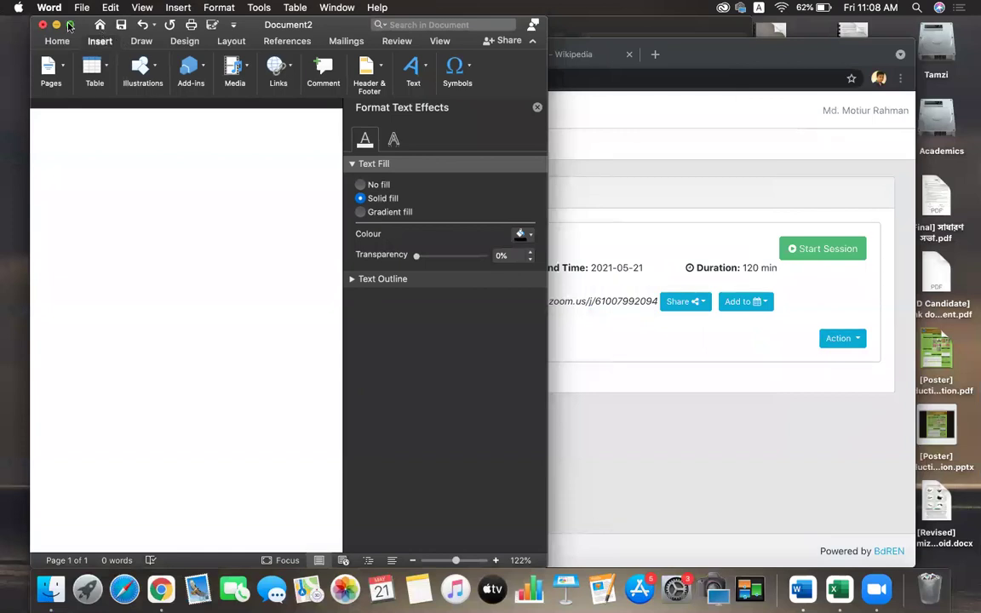
click(70, 25)
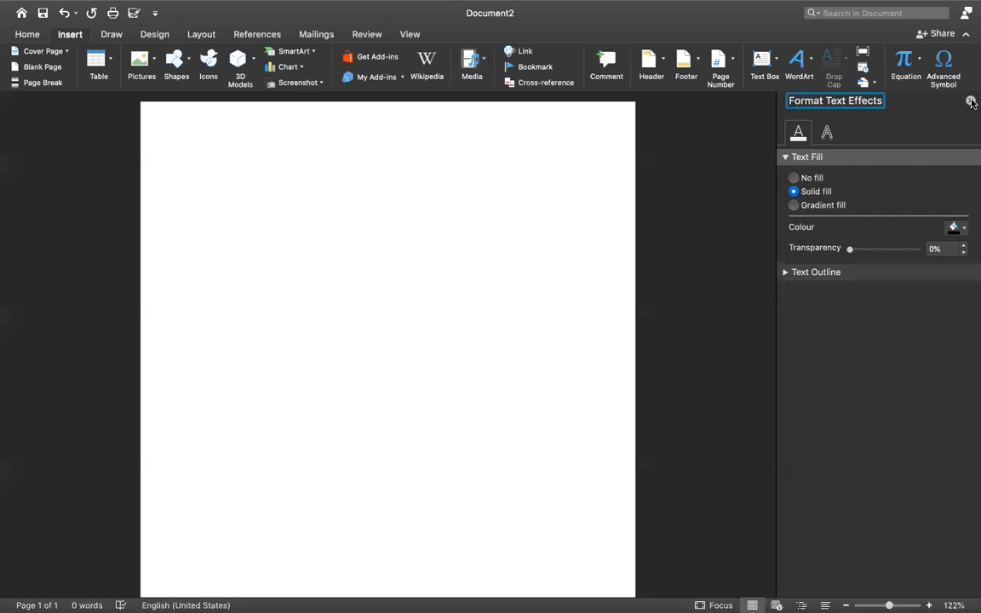
Close the Format Text Effects pane and insert a Clustered Column chart
click(970, 100)
click(281, 67)
mouse_move(313, 92)
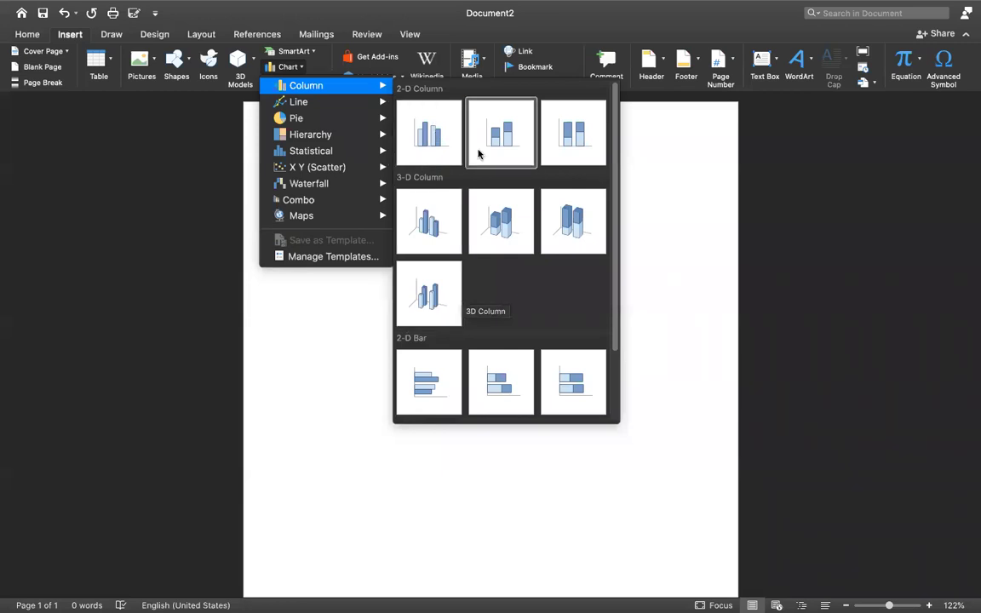
mouse_move(351, 167)
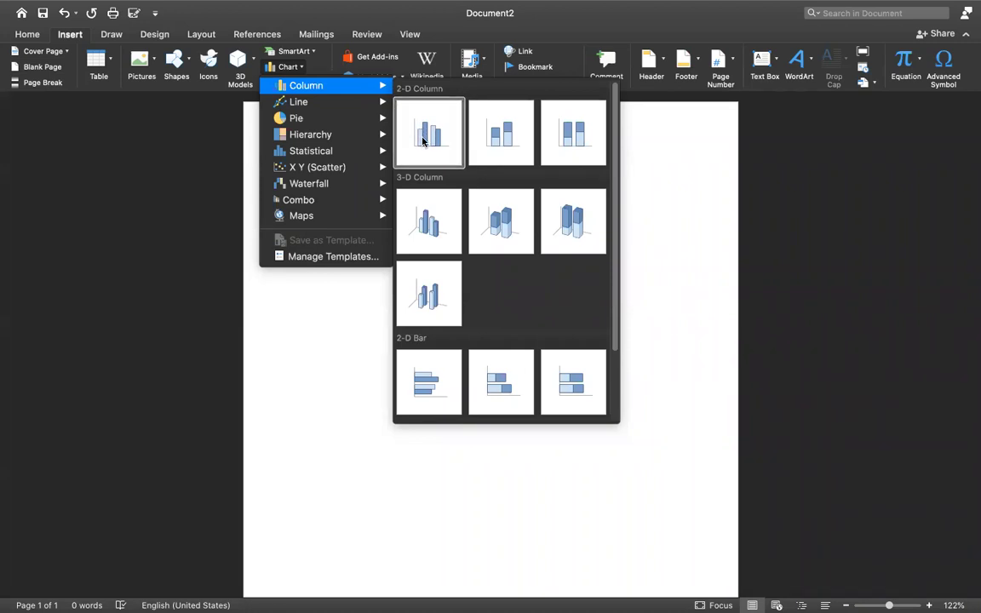
click(423, 141)
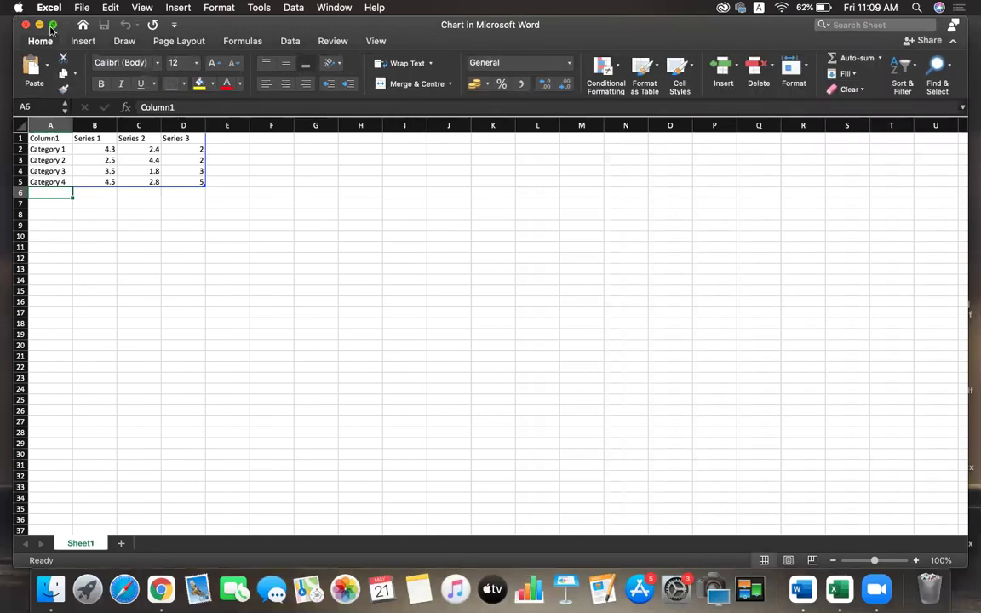
Shrink the Excel data window and take Word out of full screen
mouse_move(53, 24)
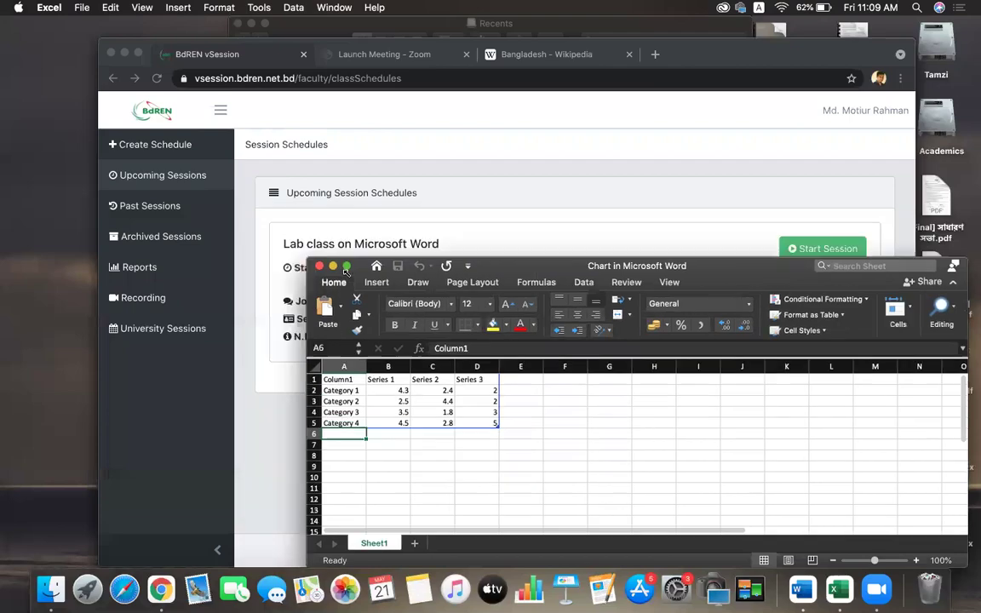
drag(306, 215, 412, 262)
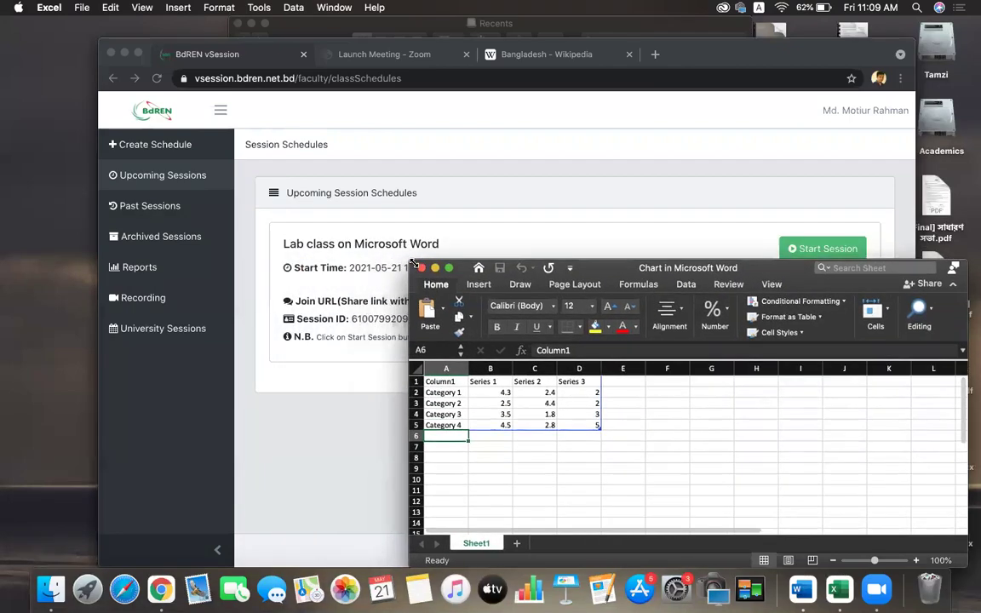
click(802, 589)
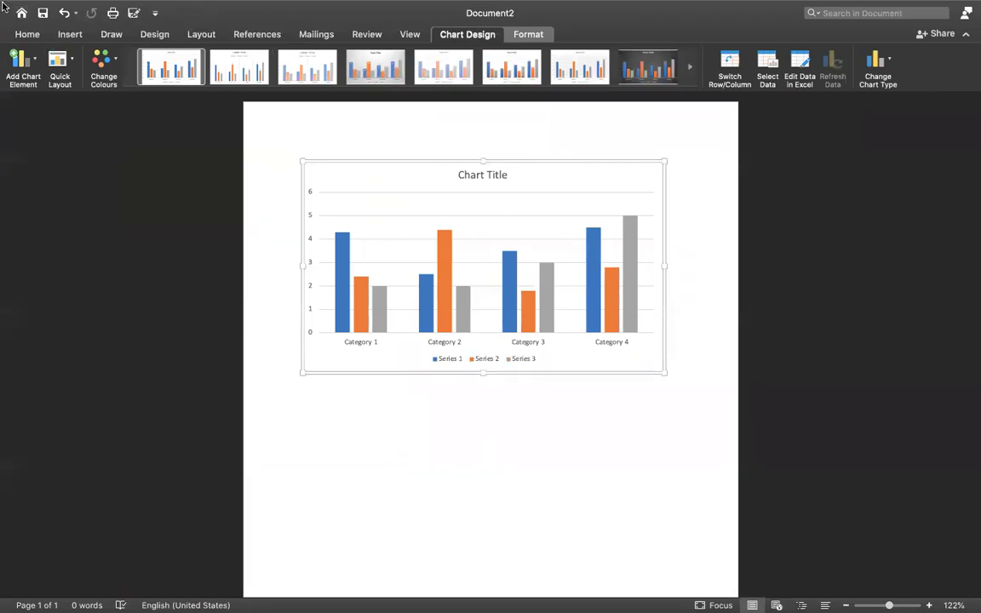
mouse_move(3, 6)
click(39, 28)
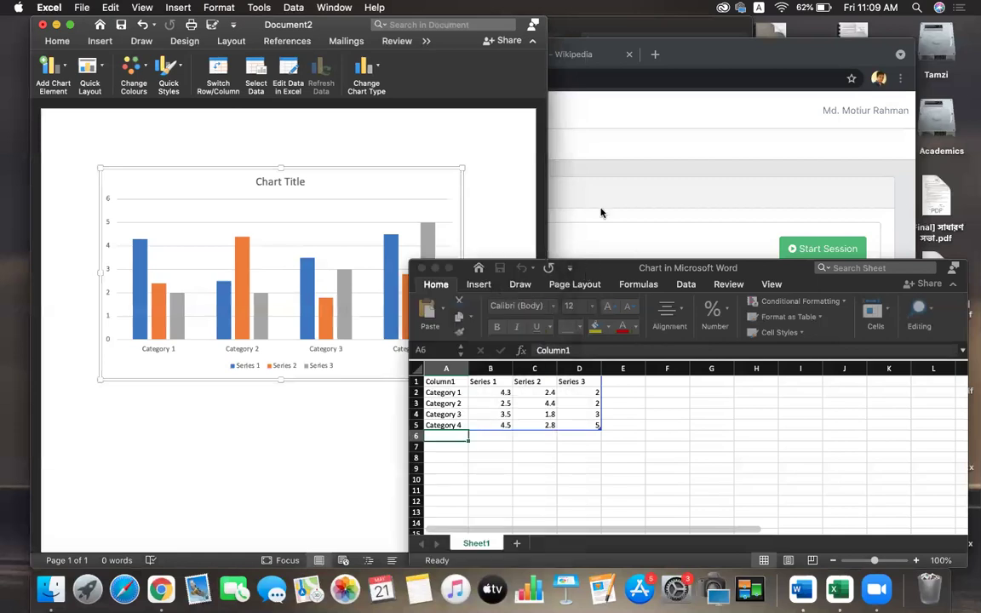
Reposition the data window clear of the chart's bars and select cell A2
drag(585, 274, 598, 188)
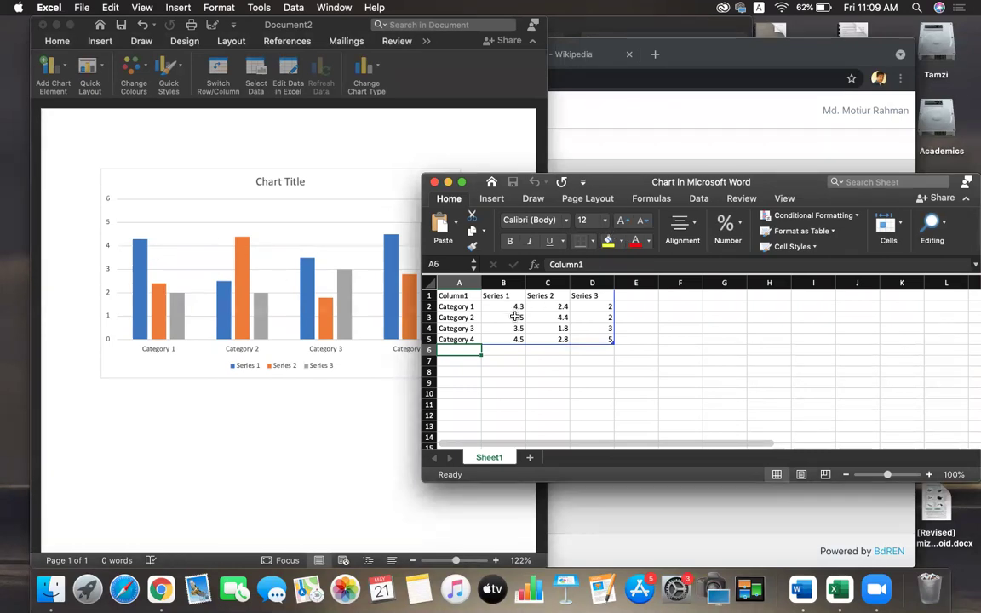
click(457, 296)
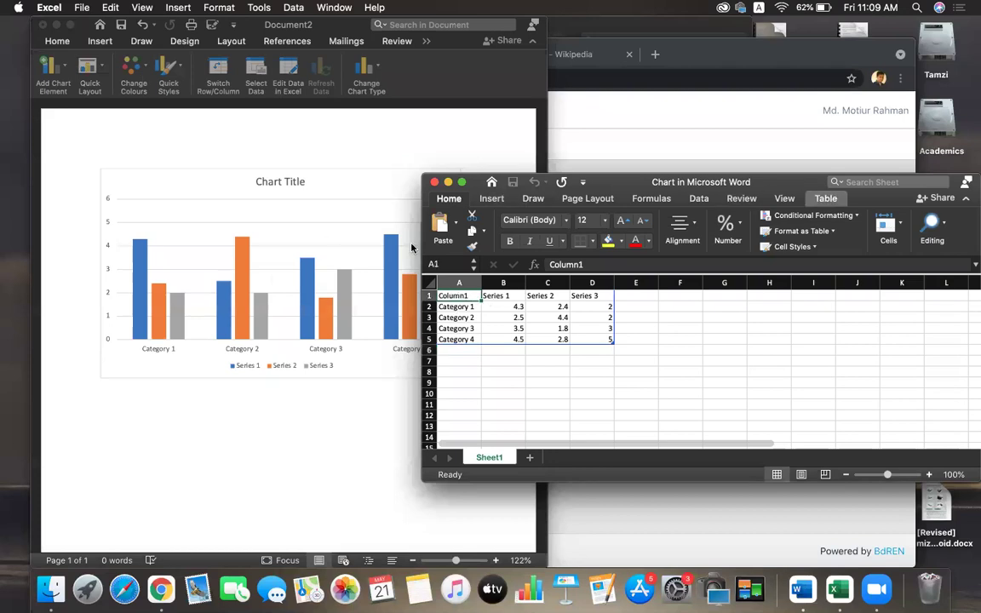
drag(602, 187, 676, 179)
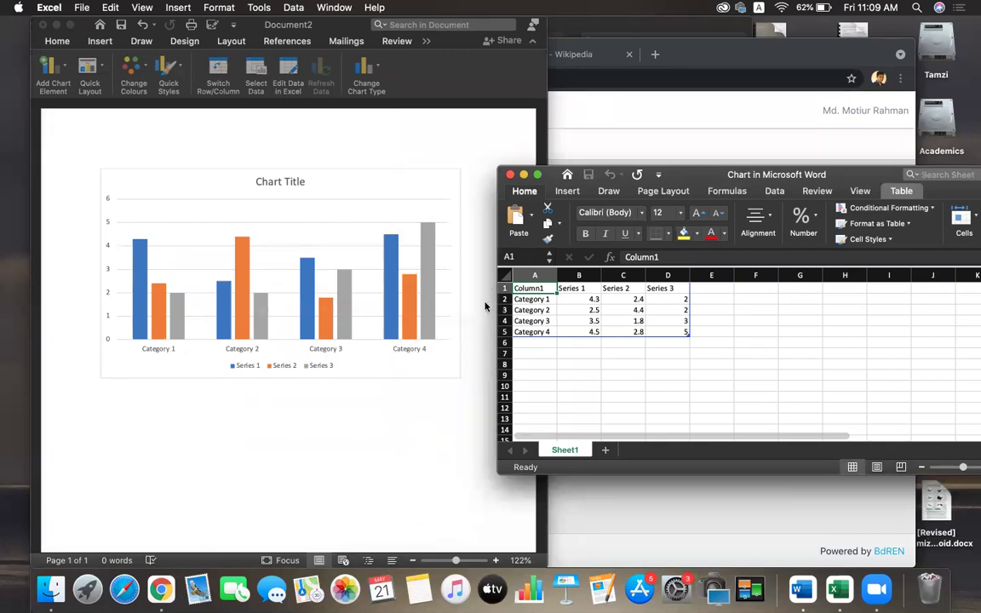
click(534, 301)
Enter A, B and C as category names in cells A2–A4
text(A)
key(Return)
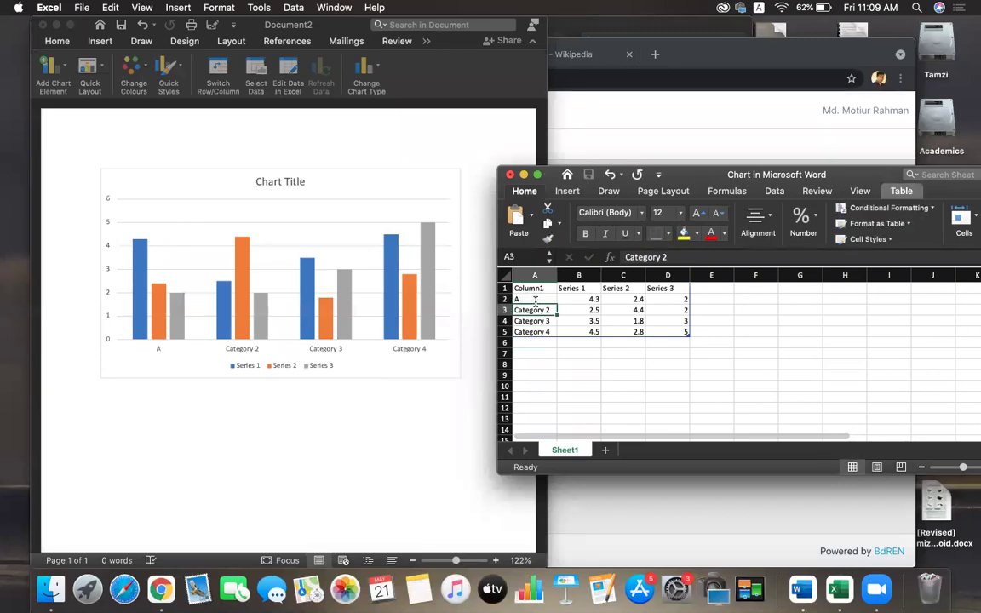
text(B)
key(Return)
text(C)
key(Return)
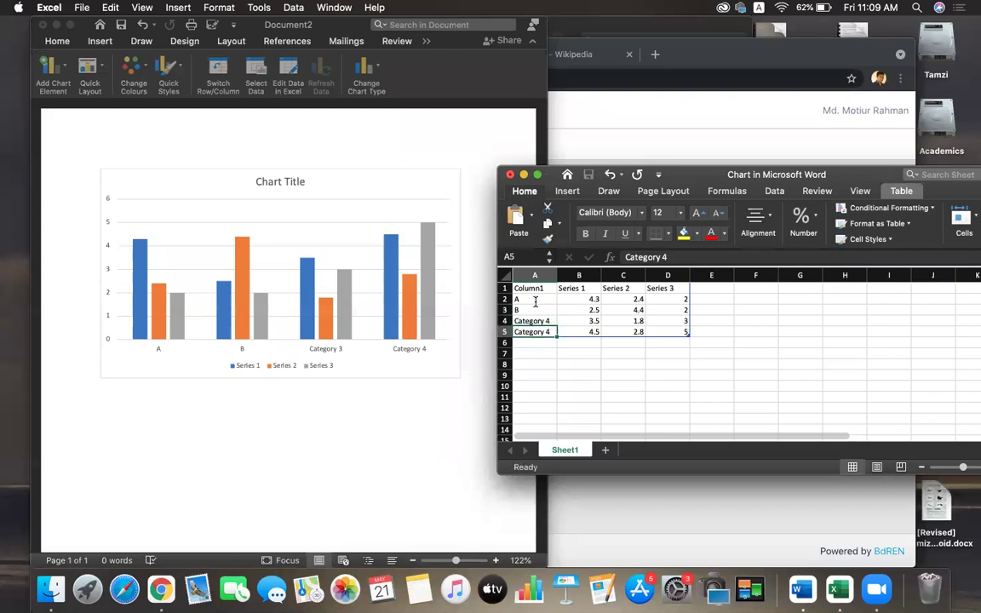
Fix the autocompleted A4 entry back to C and enter D in A5
key(Up)
text(C)
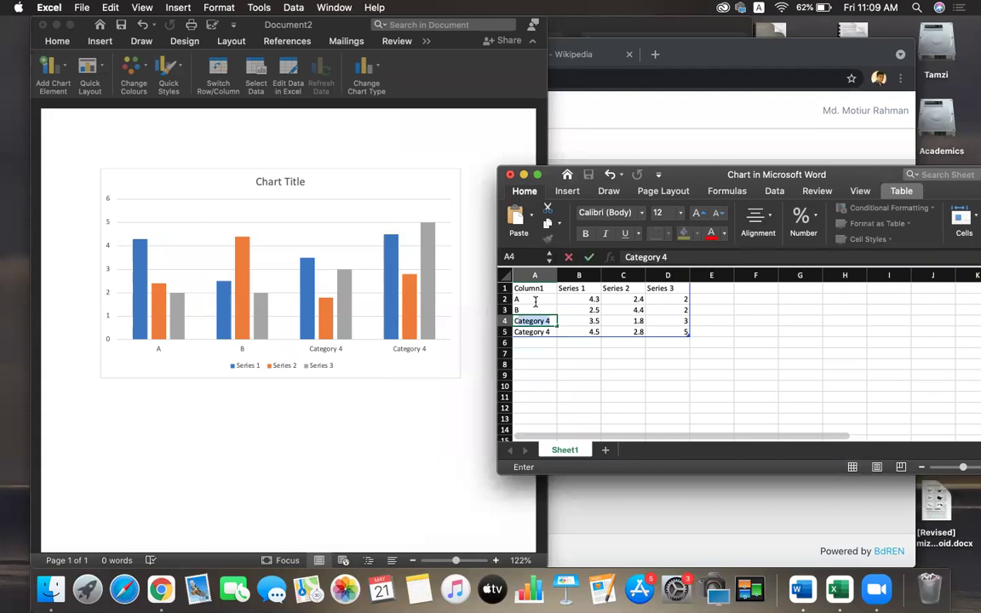
key(BackSpace)
key(Down)
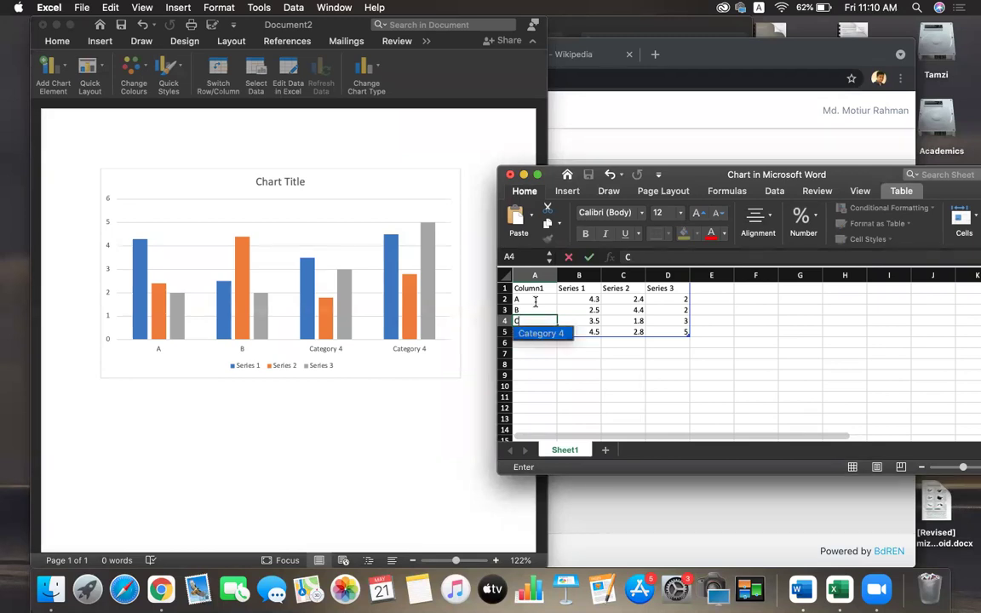
click(601, 366)
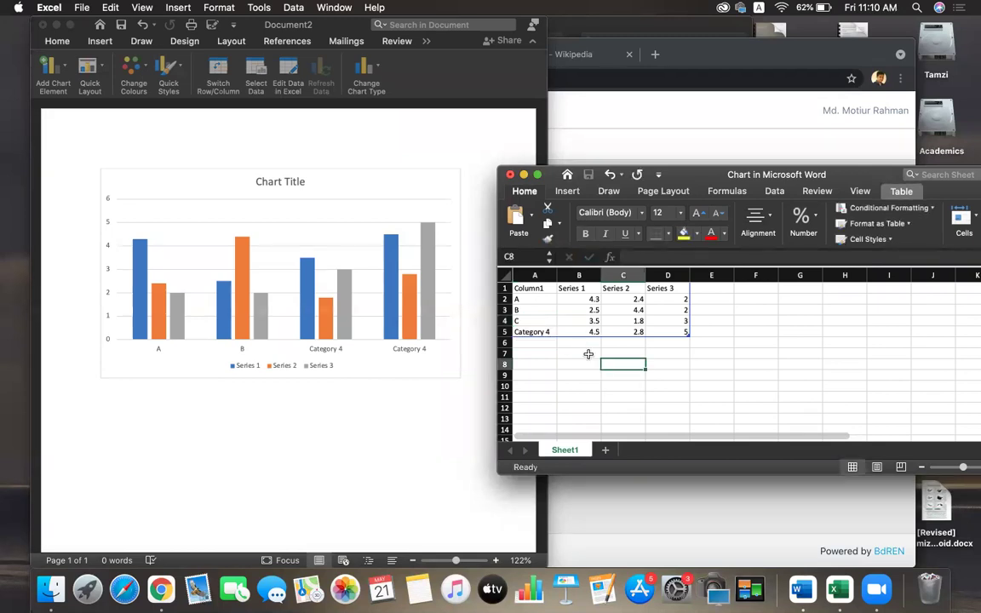
click(529, 335)
text(D)
click(583, 362)
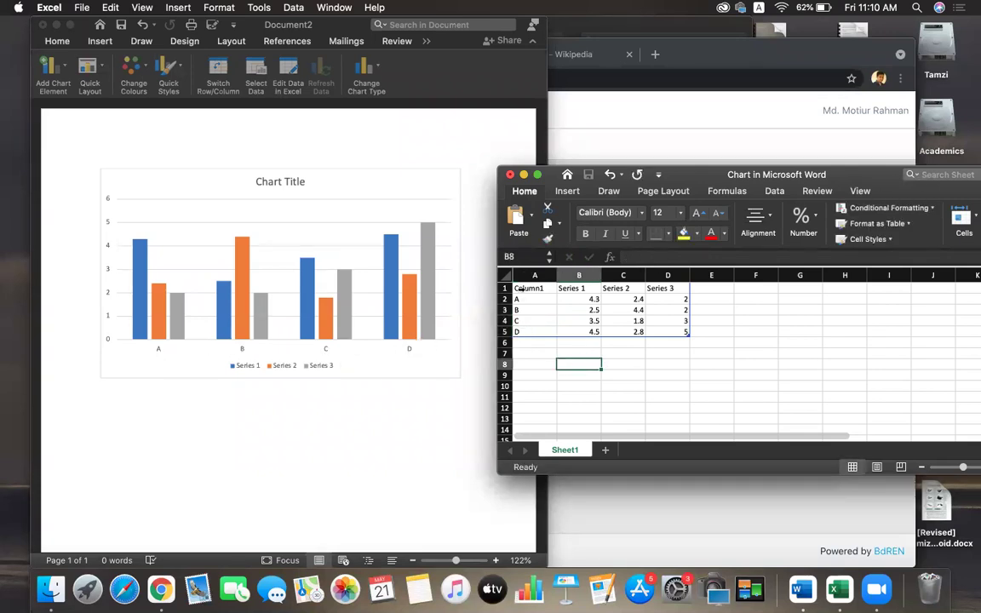
click(578, 289)
Name the series headers S1, S2 and S3 in cells B1–D1
text(S1)
click(623, 283)
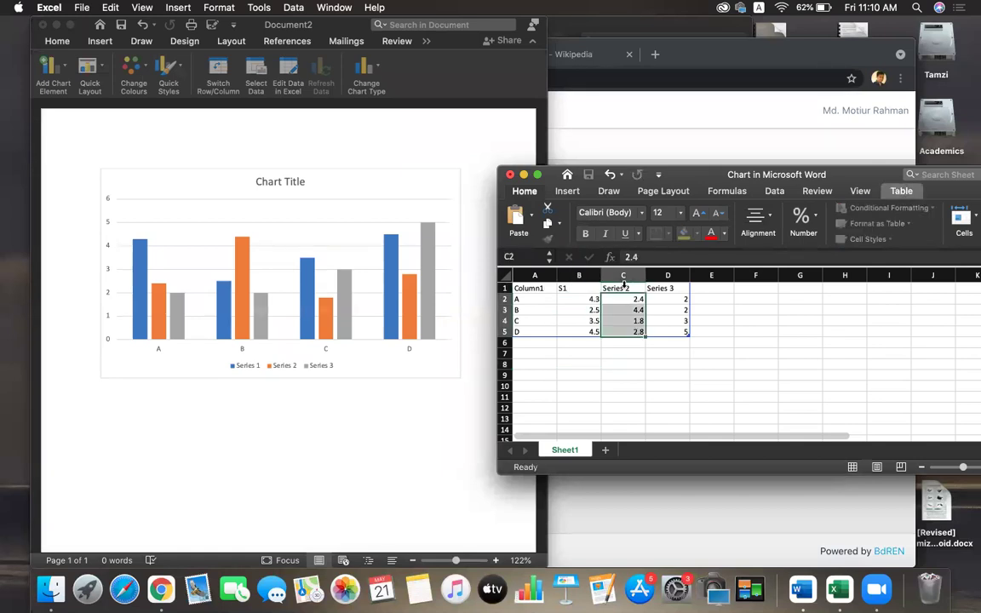
click(615, 290)
text(S2)
click(666, 287)
text(S3)
click(718, 331)
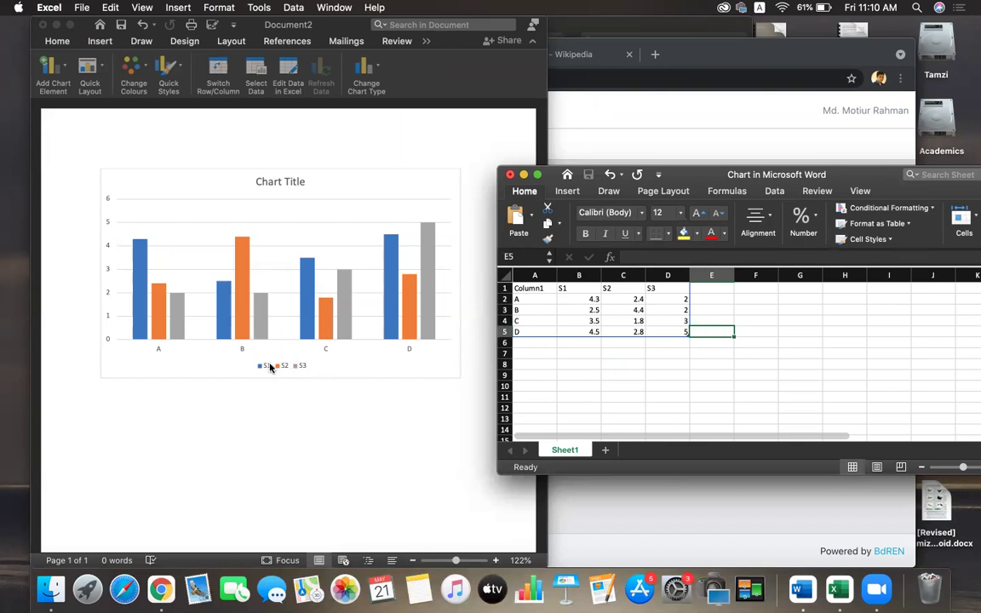
Set B2 to 12 and C5 to 10, then close the chart data window
click(587, 299)
text(12)
click(579, 364)
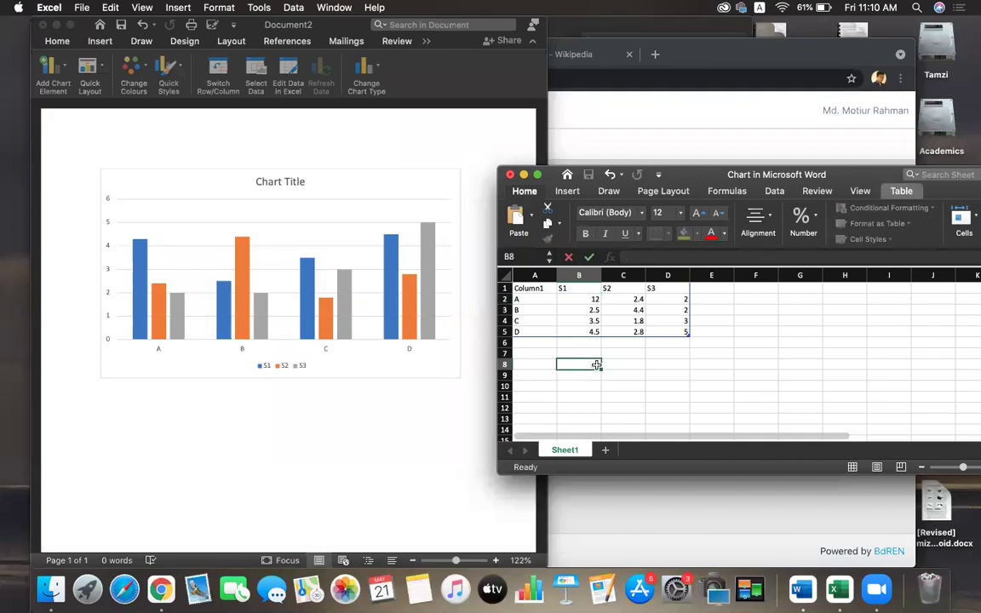
click(589, 310)
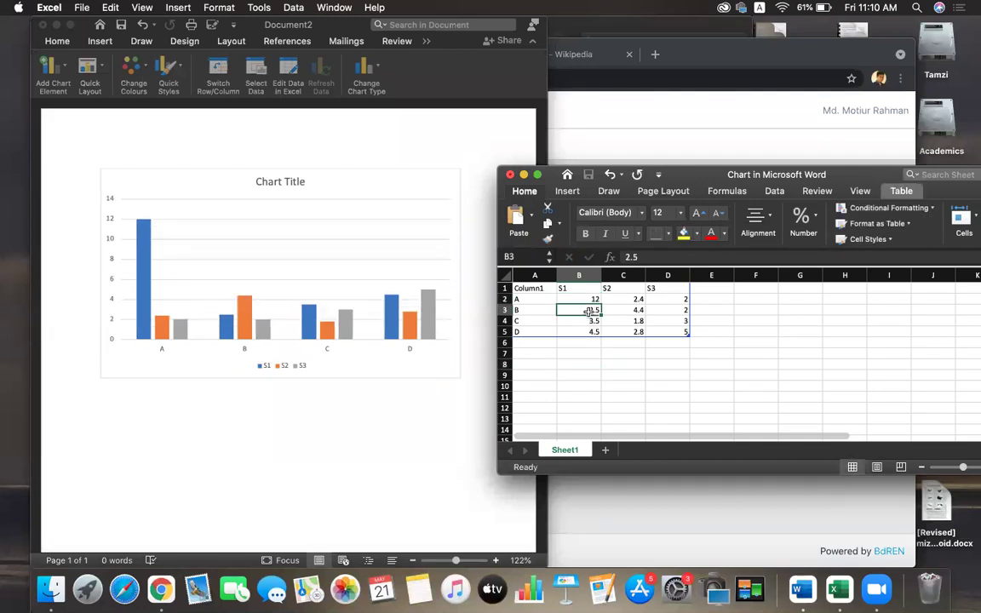
click(635, 331)
text(10)
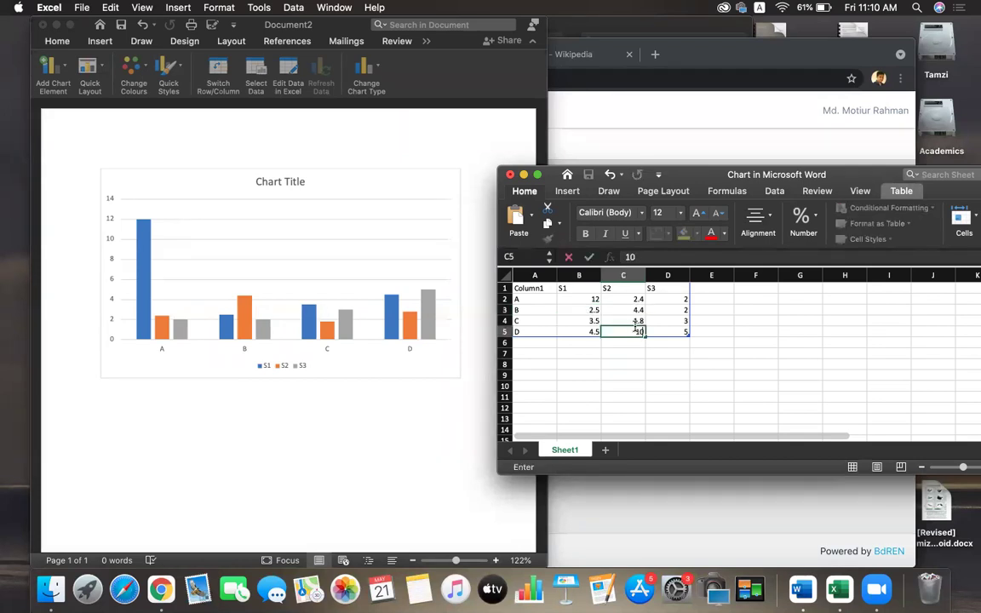
click(667, 365)
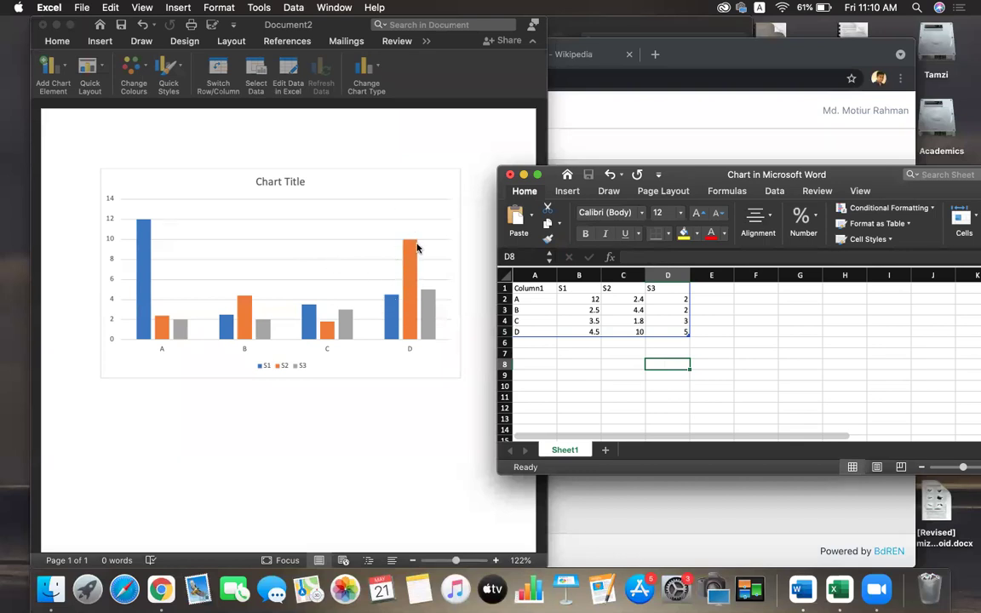
click(510, 175)
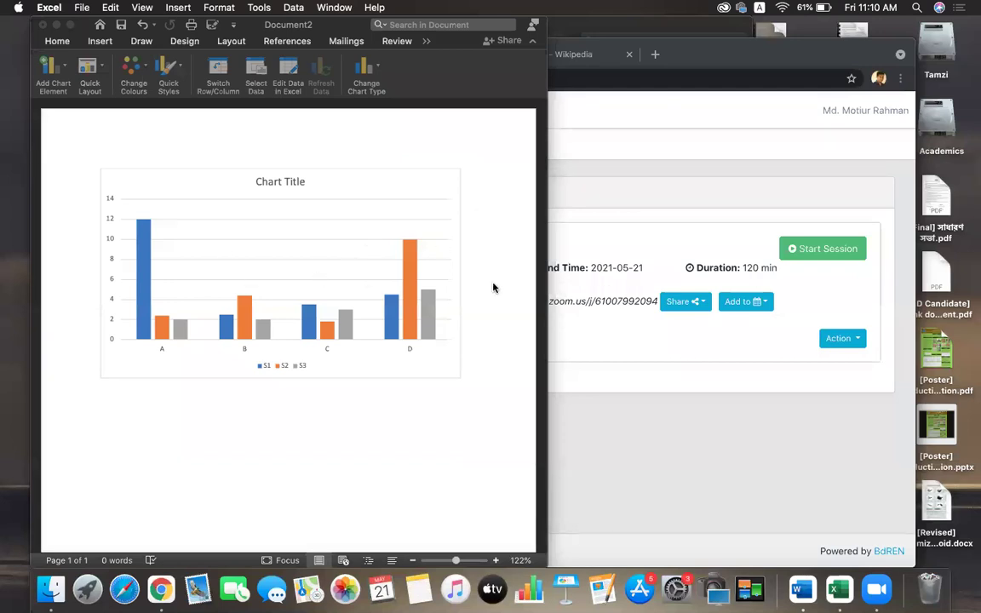
Open the selected chart's data in Excel, close the sheet, and return Word to full screen
click(323, 270)
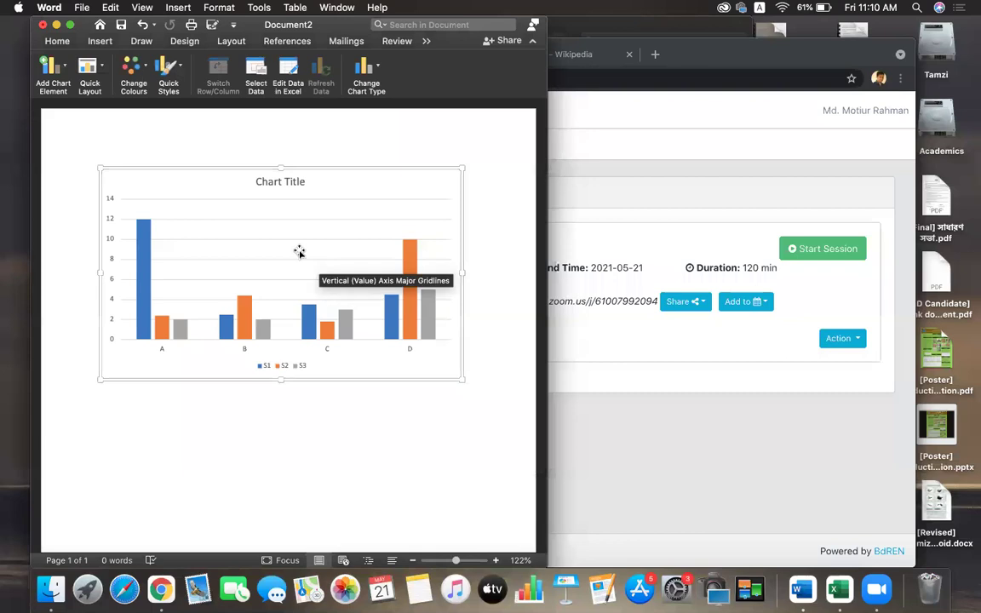
right_click(258, 219)
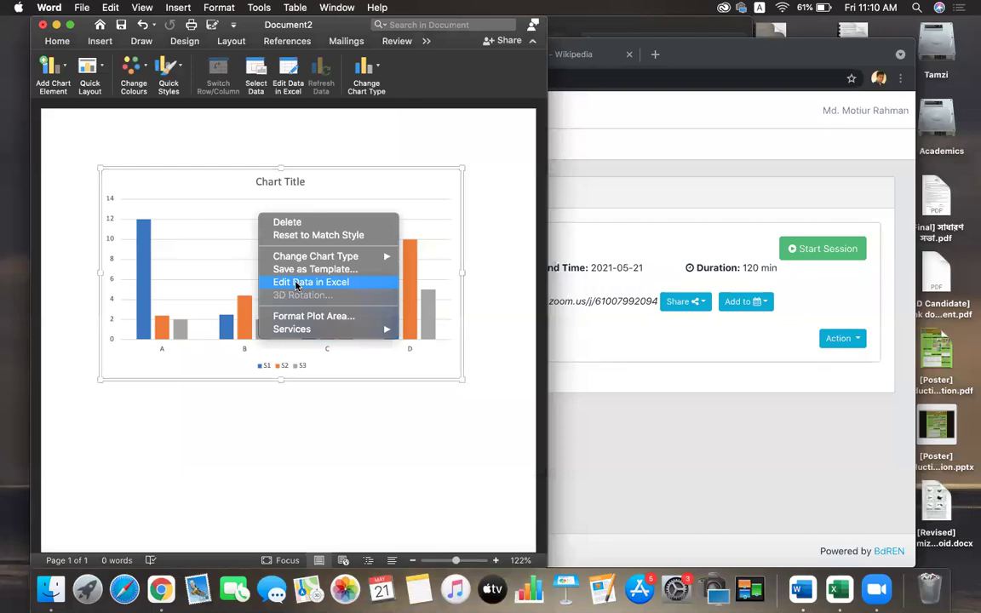
click(332, 132)
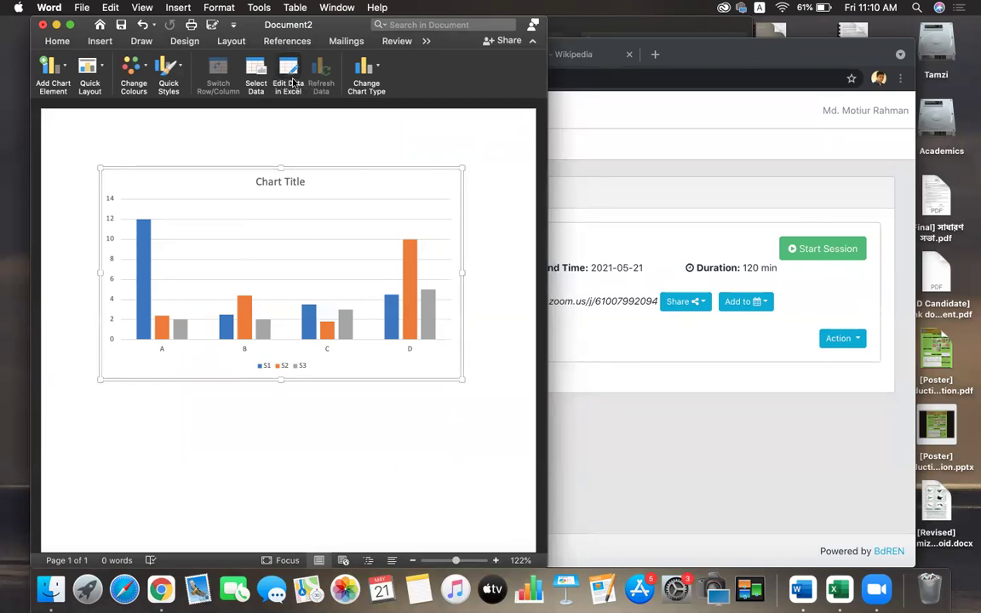
click(292, 82)
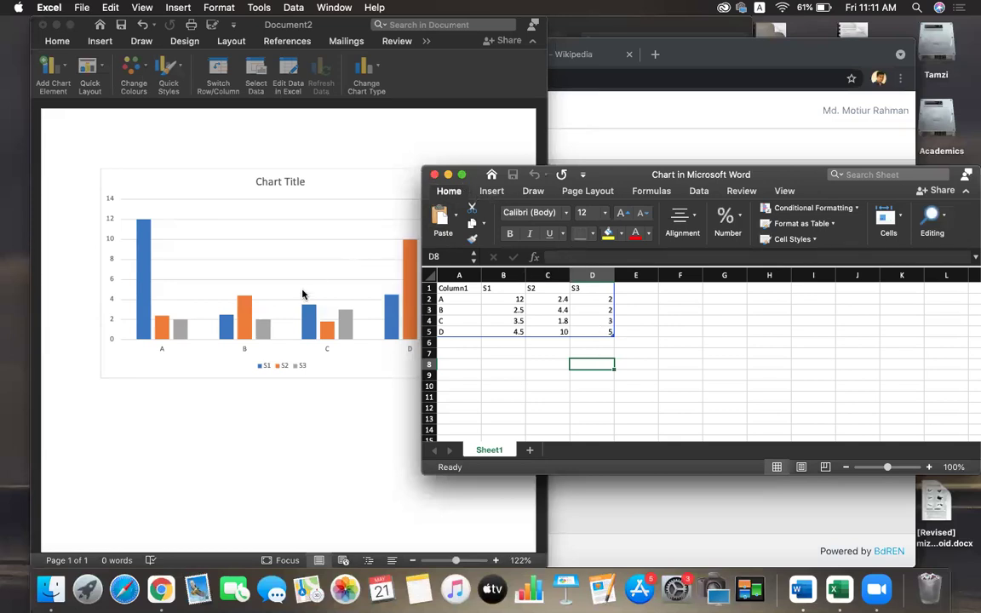
click(433, 176)
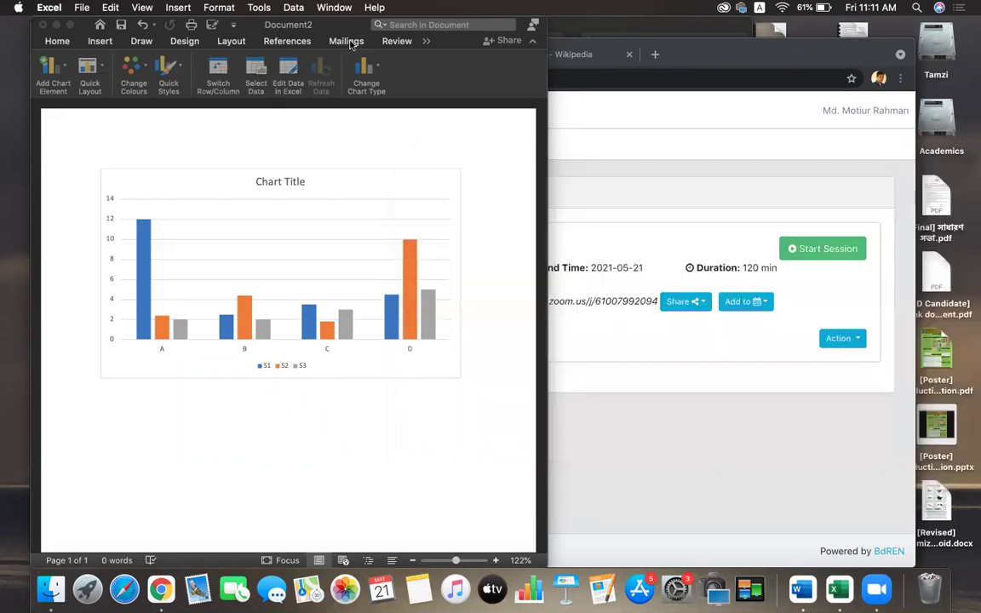
click(70, 24)
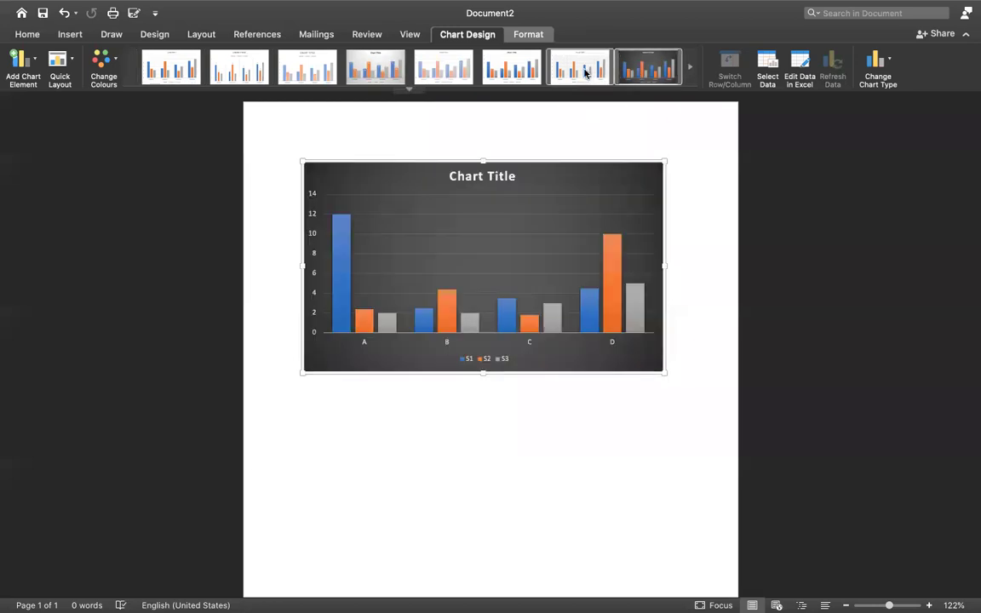
Try bold-title and gradient chart styles, then apply the first plain white style with data labels
click(511, 69)
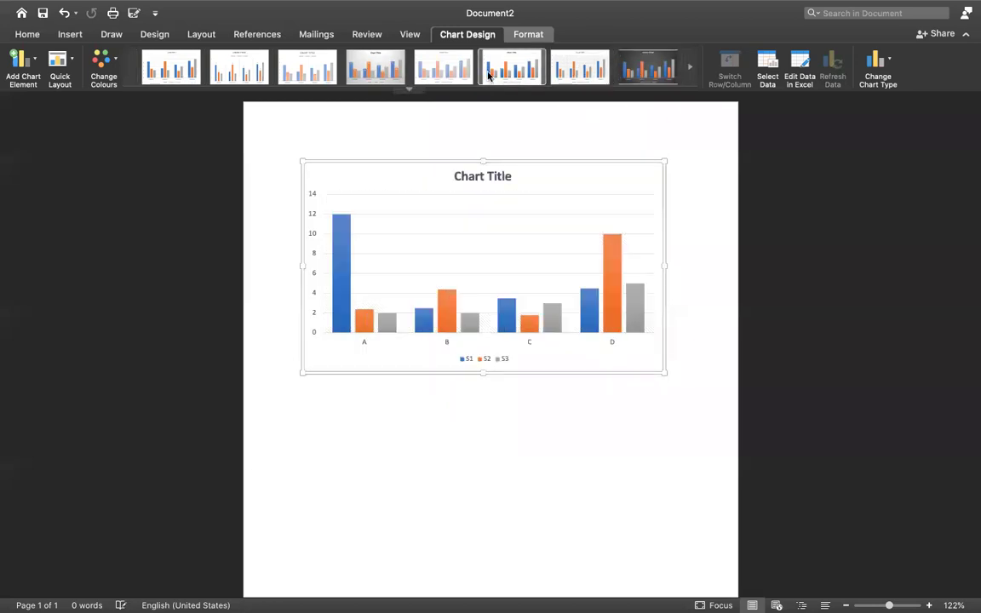
click(376, 70)
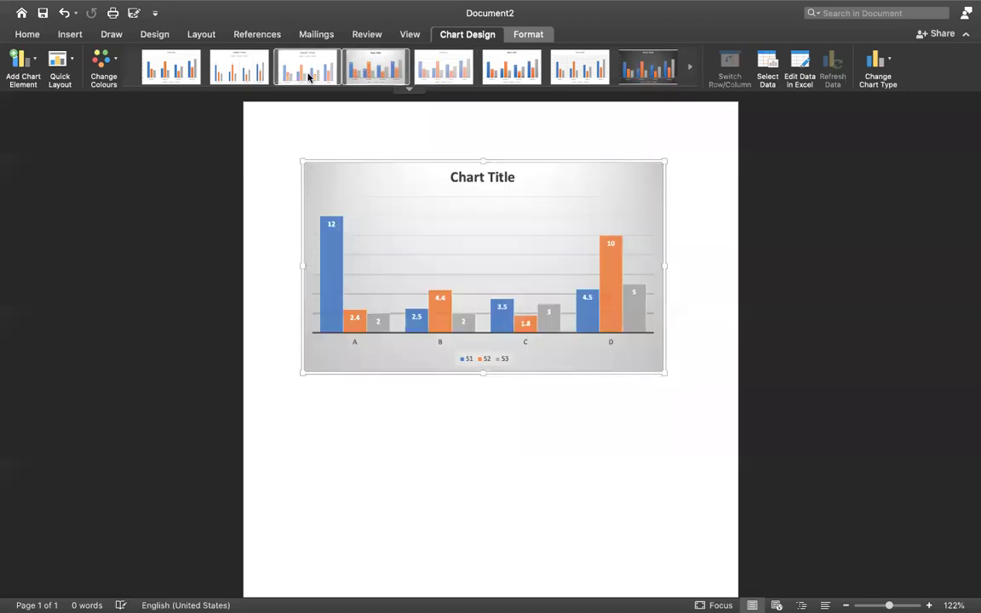
click(181, 73)
mouse_move(349, 251)
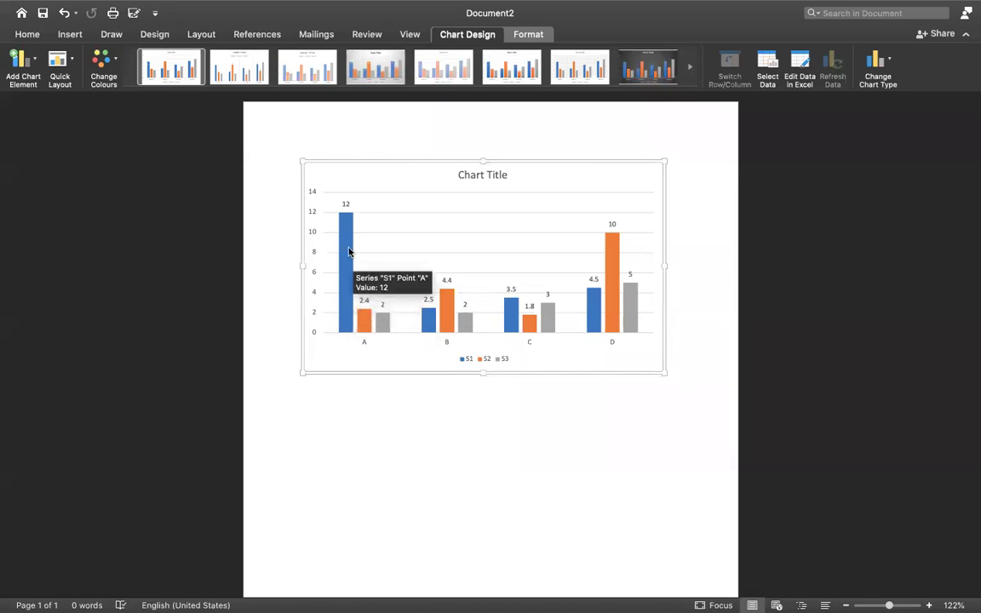
Try several colour palettes, settling on S1 blue, S2 grey and S3 light blue
click(117, 58)
click(150, 134)
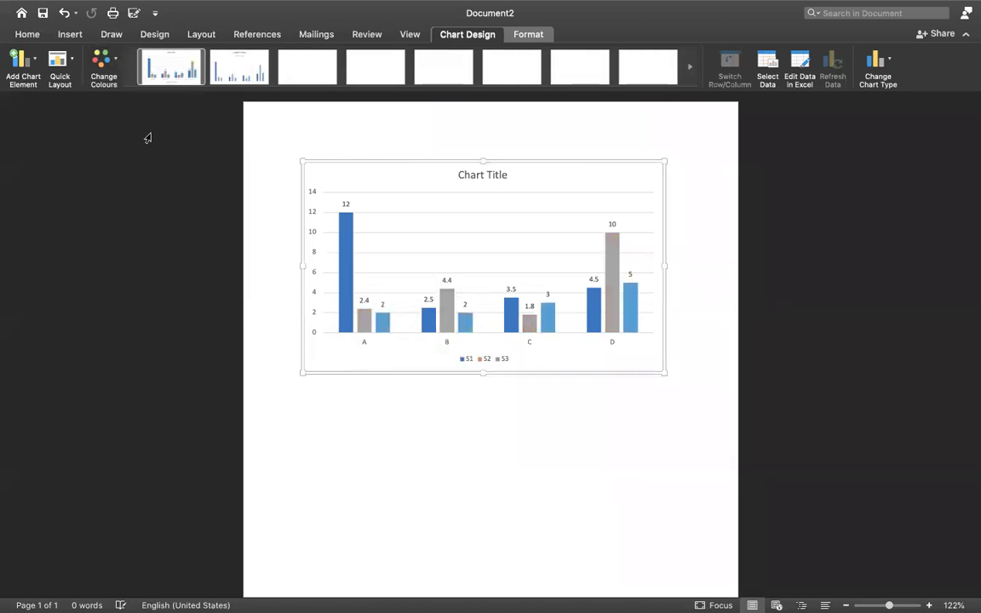
click(102, 61)
click(122, 176)
click(104, 75)
click(125, 237)
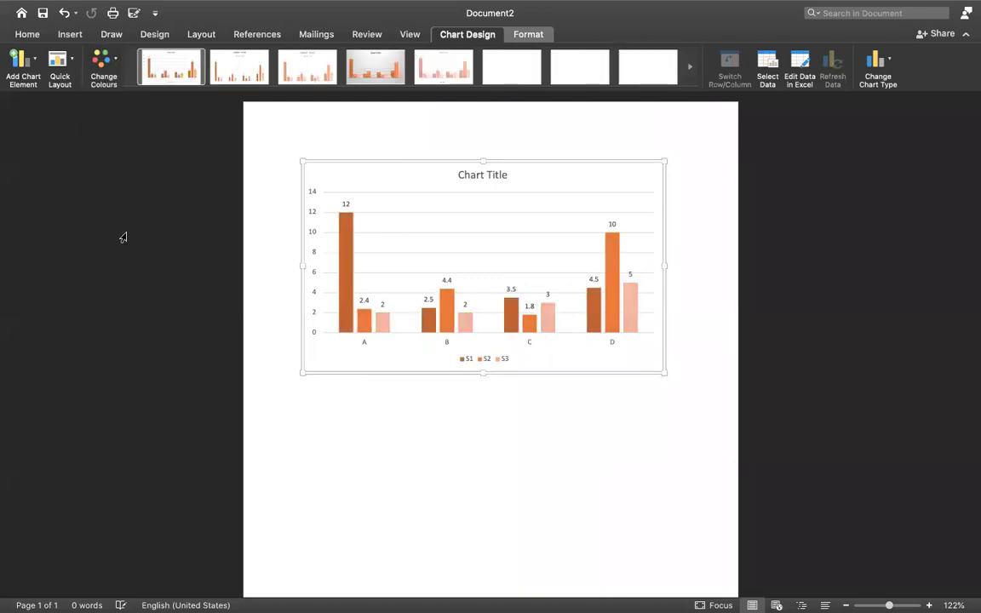
click(102, 62)
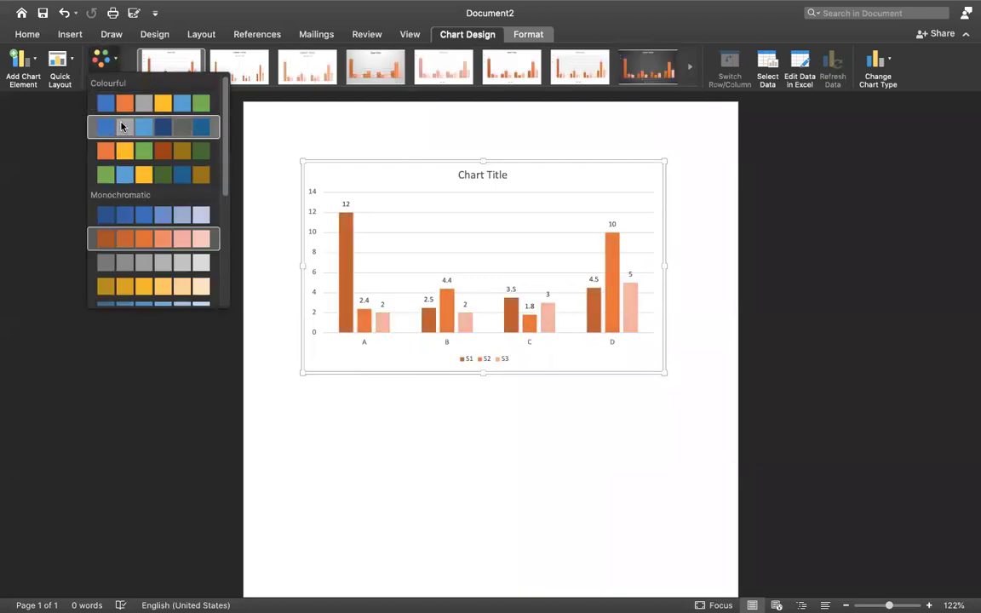
click(122, 127)
click(70, 68)
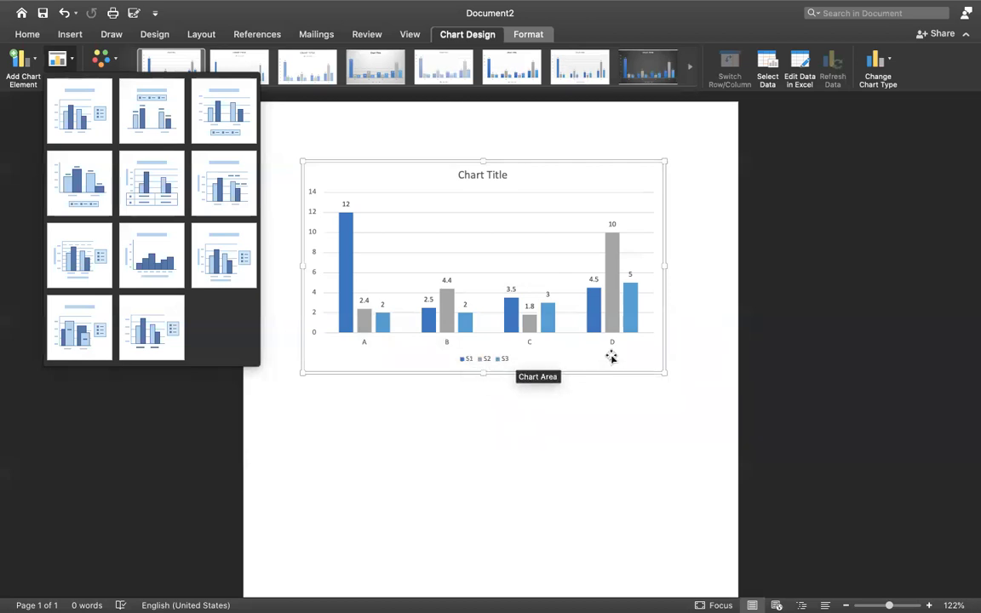
Try several quick layouts, then settle on the one with a 0–14 value axis and right-side S1–S3 legend
click(241, 246)
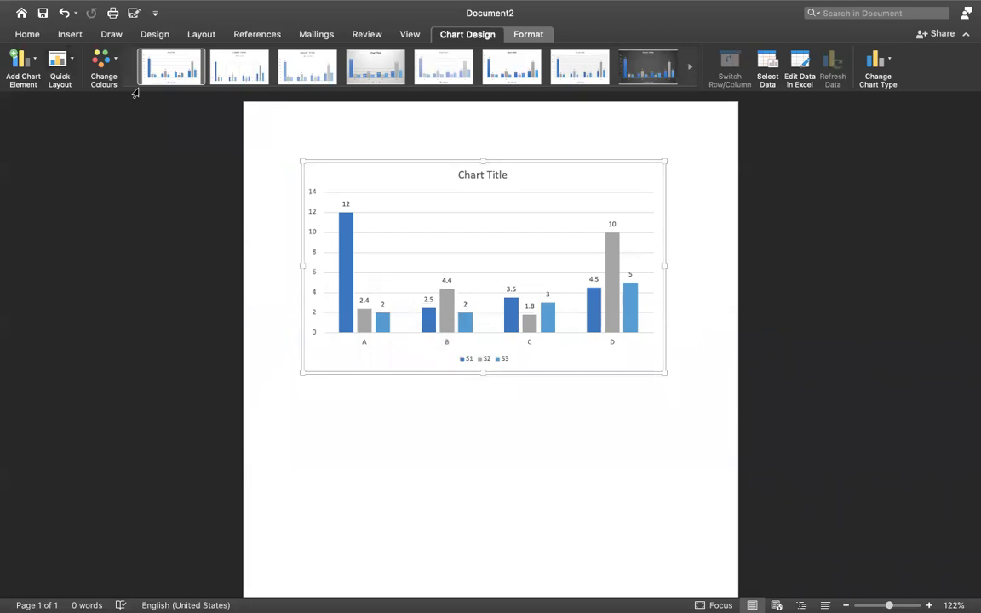
click(77, 65)
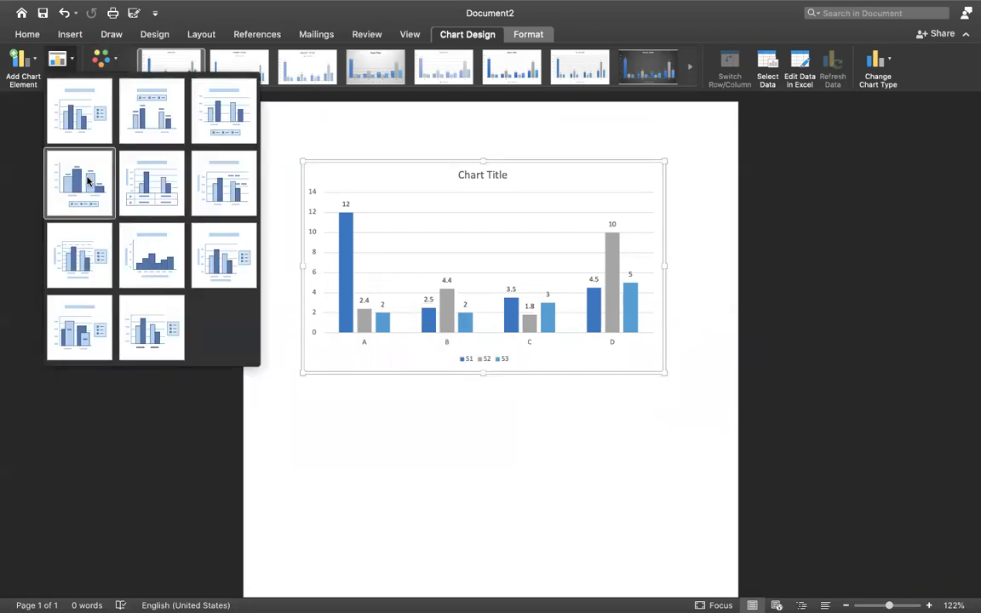
click(86, 186)
click(58, 60)
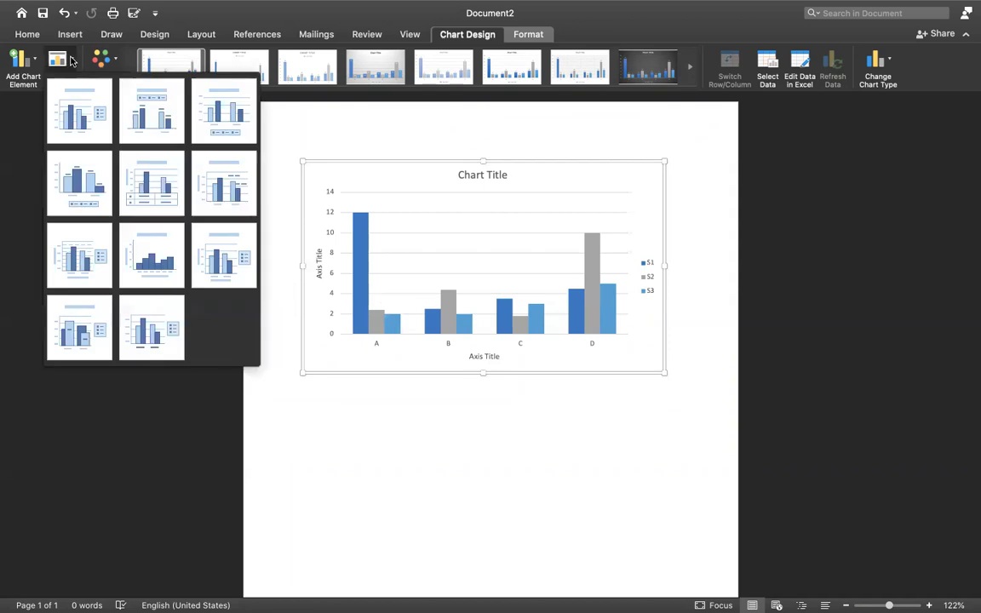
click(150, 115)
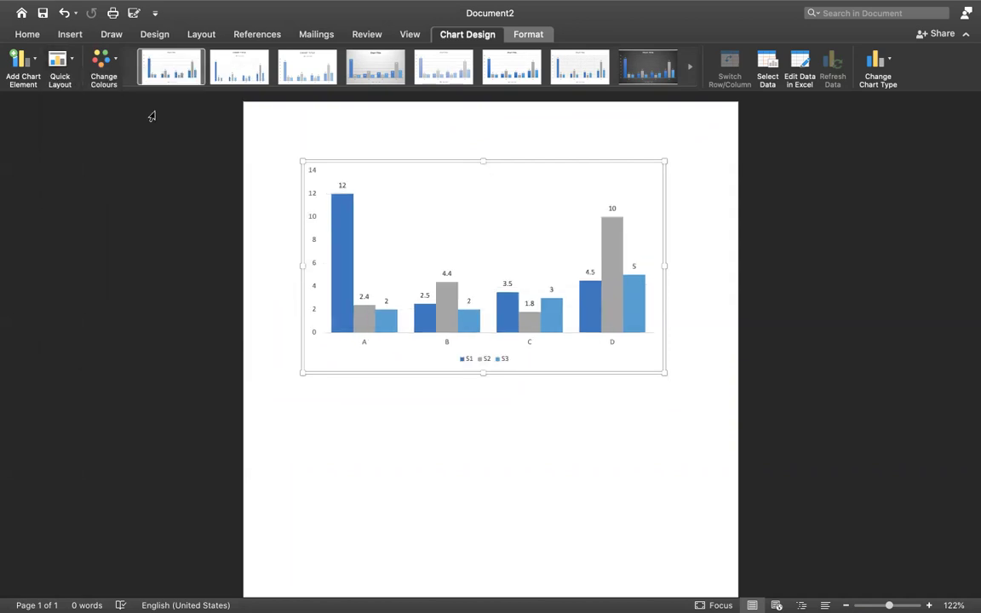
click(74, 58)
click(77, 119)
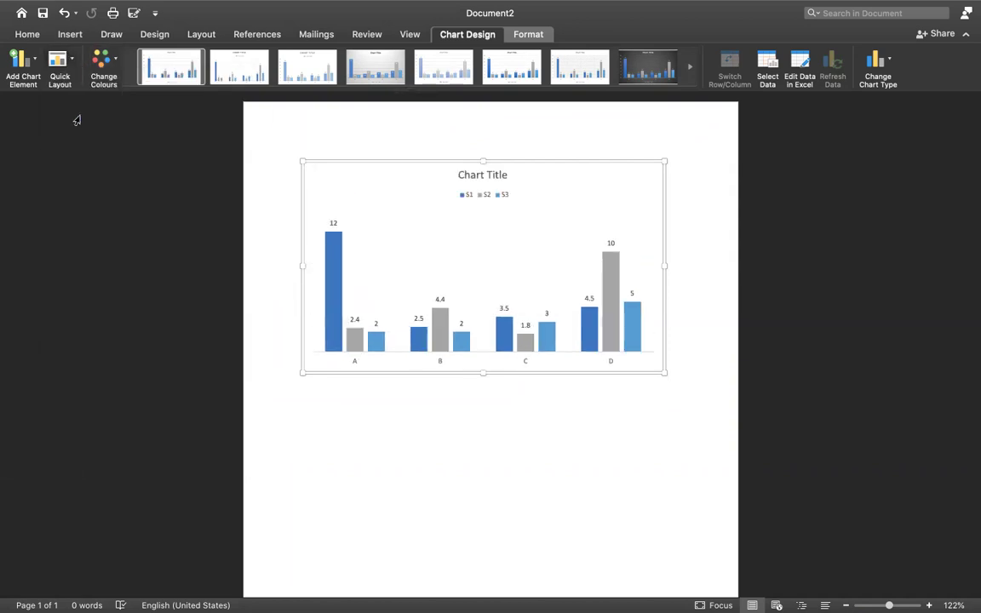
click(59, 62)
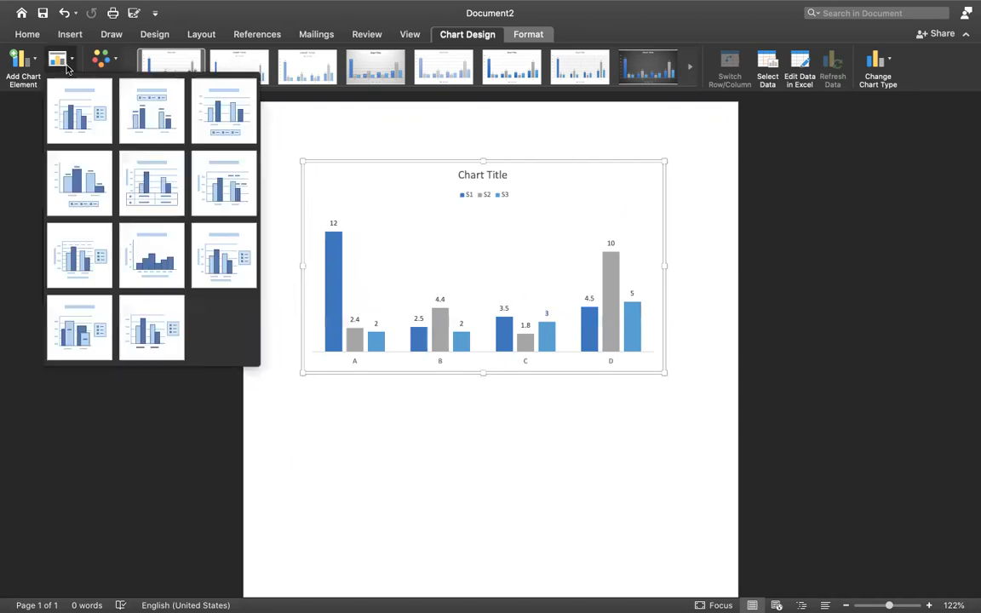
click(79, 258)
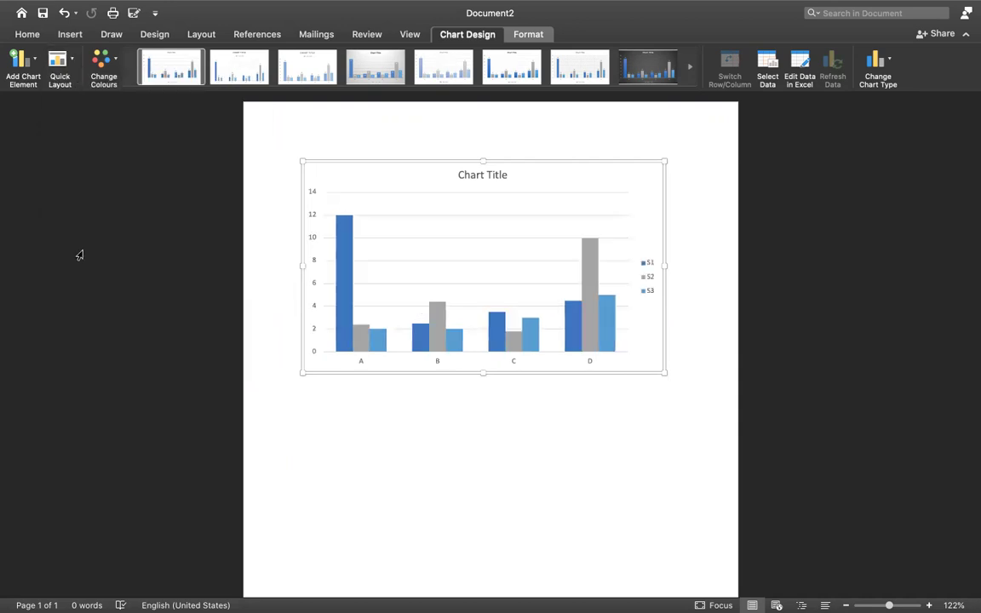
Add a primary vertical Axis Title beside the value axis
click(37, 62)
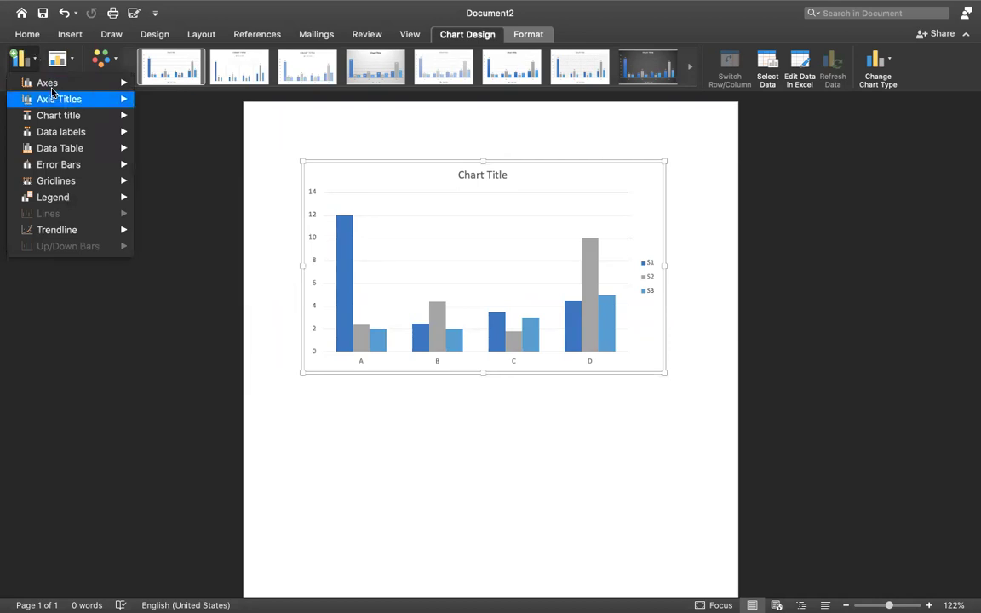
mouse_move(51, 87)
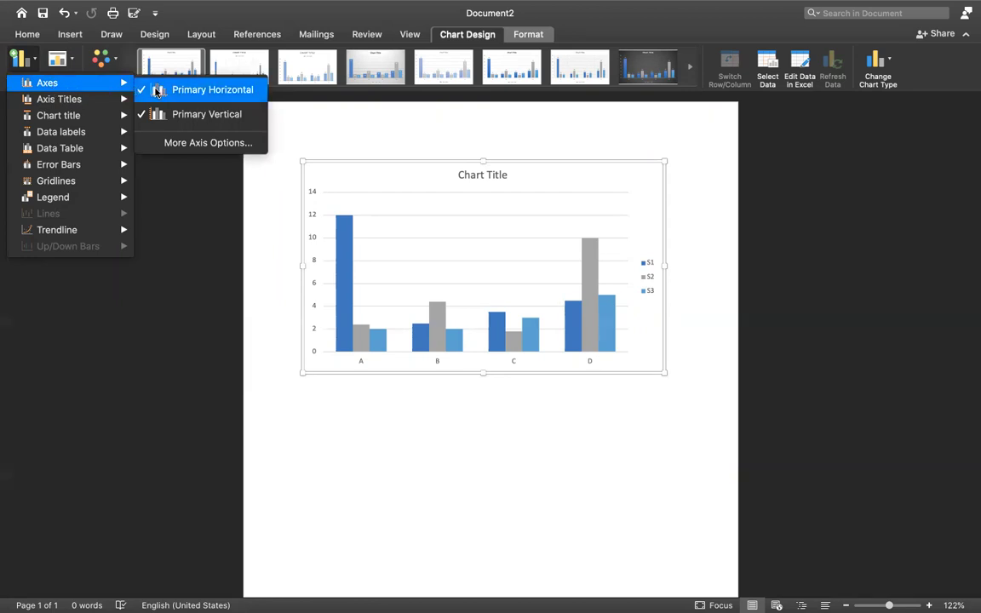
mouse_move(118, 103)
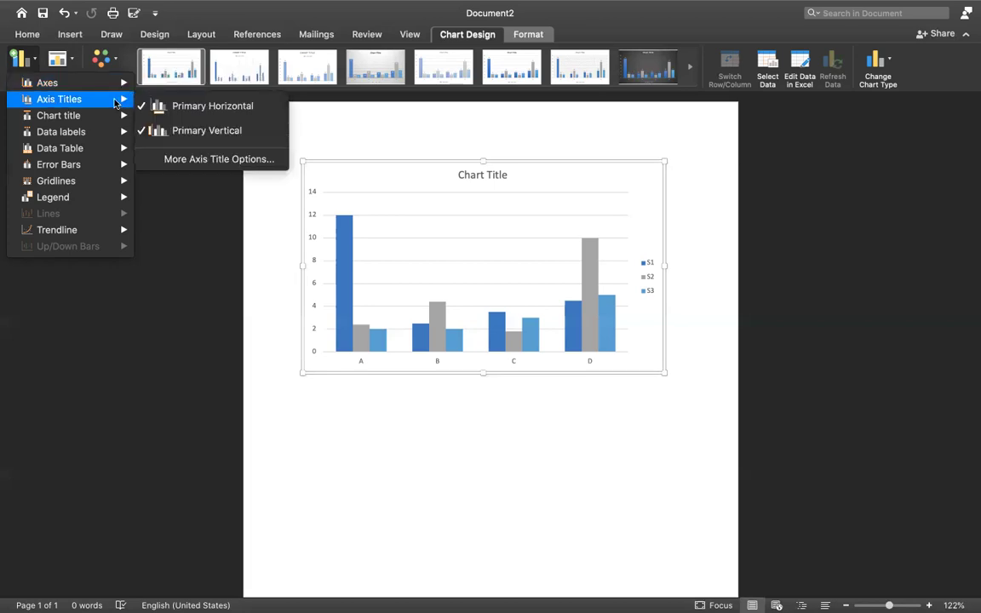
click(152, 106)
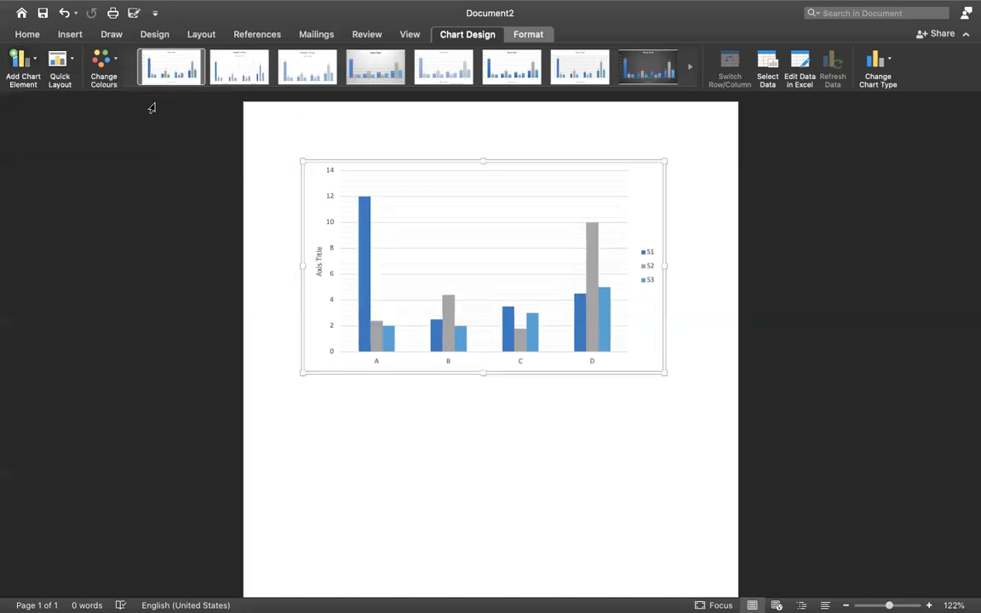
Bring up the Chart Title choices under Add Chart Element
click(43, 78)
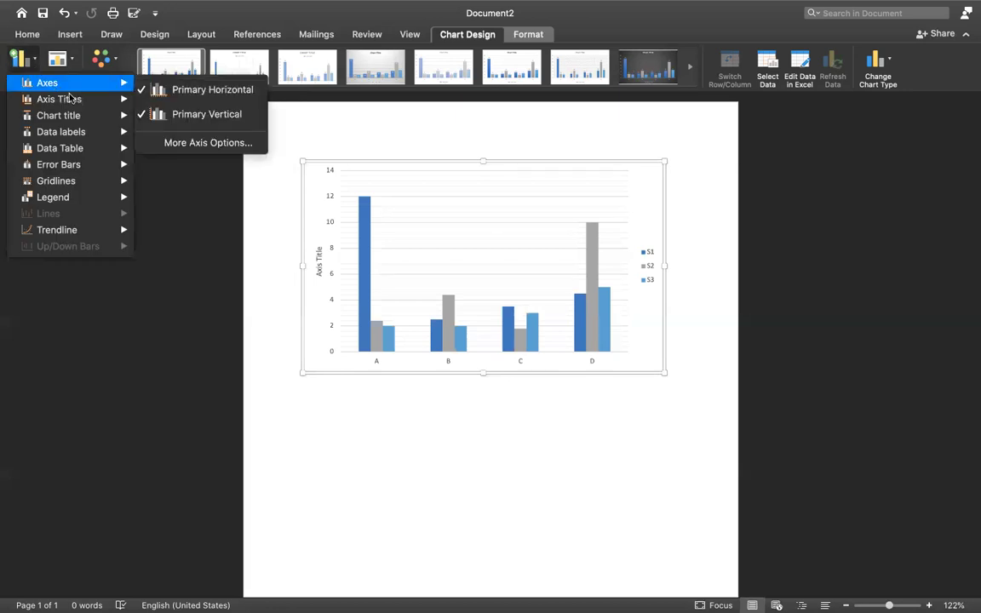
mouse_move(72, 101)
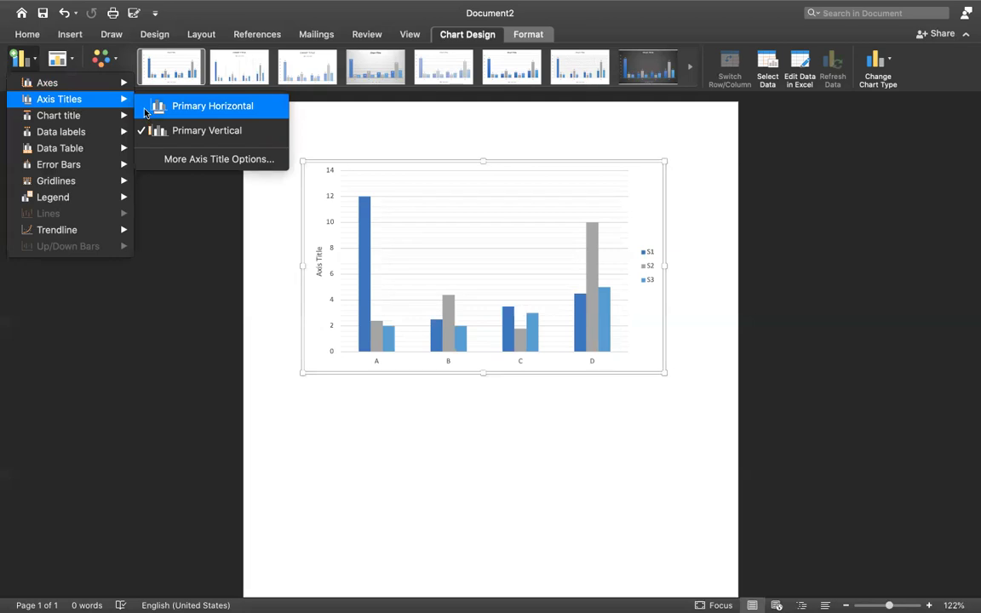
mouse_move(107, 118)
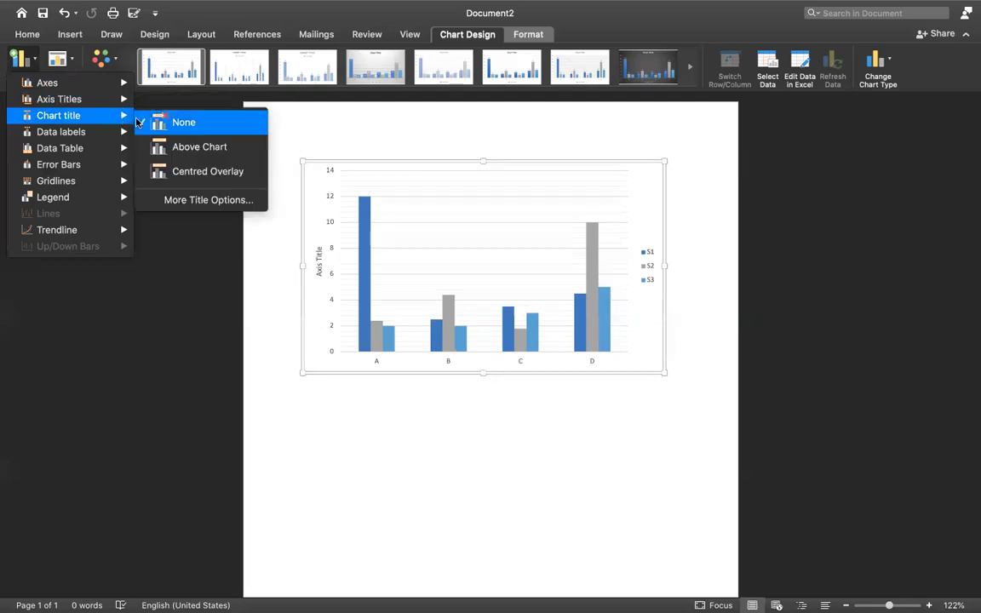
Place a Chart Title above the chart and apply the second chart style with uppercase labels
click(143, 151)
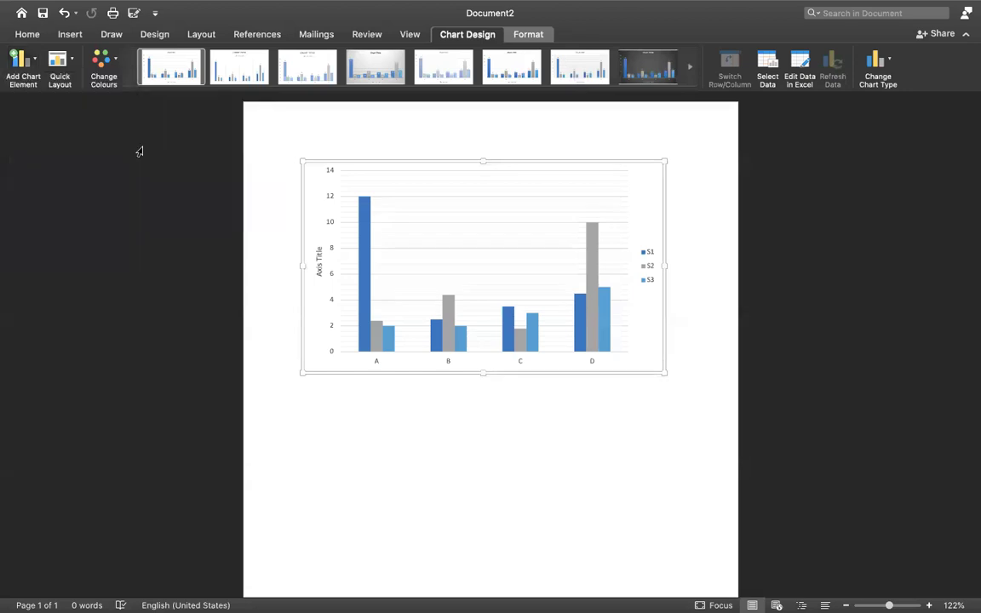
click(257, 72)
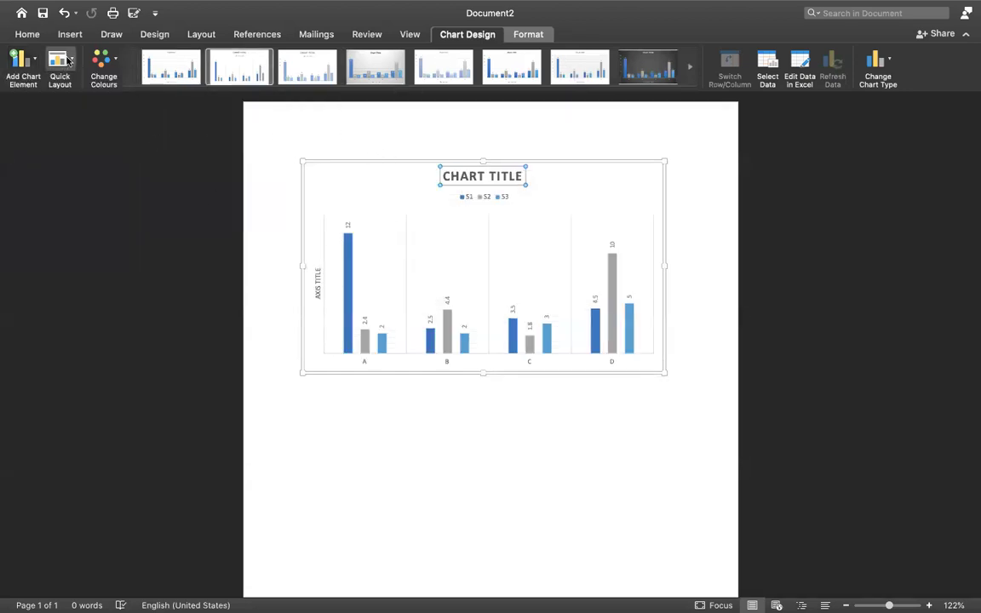
click(19, 61)
mouse_move(64, 132)
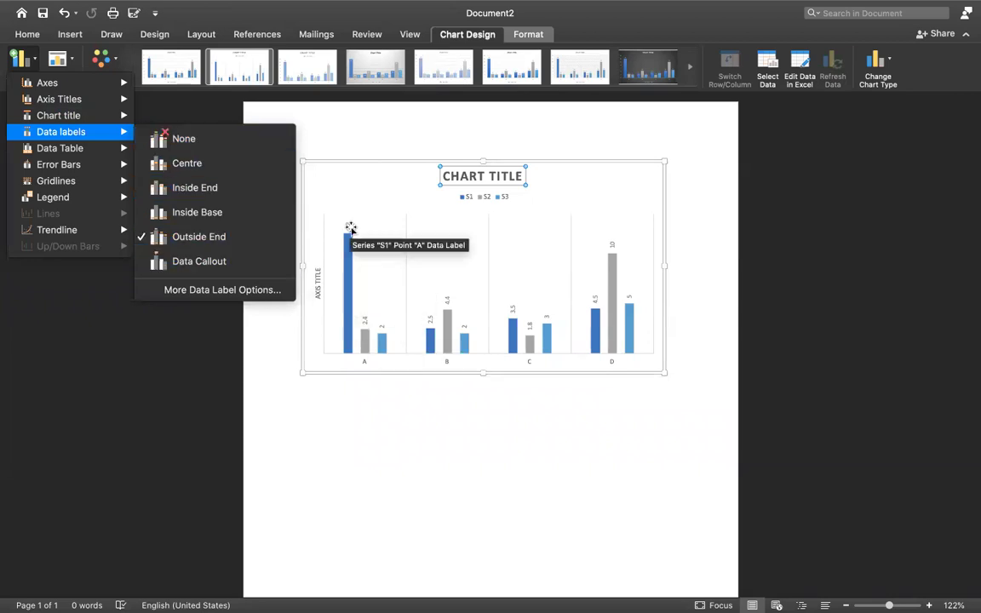
click(194, 166)
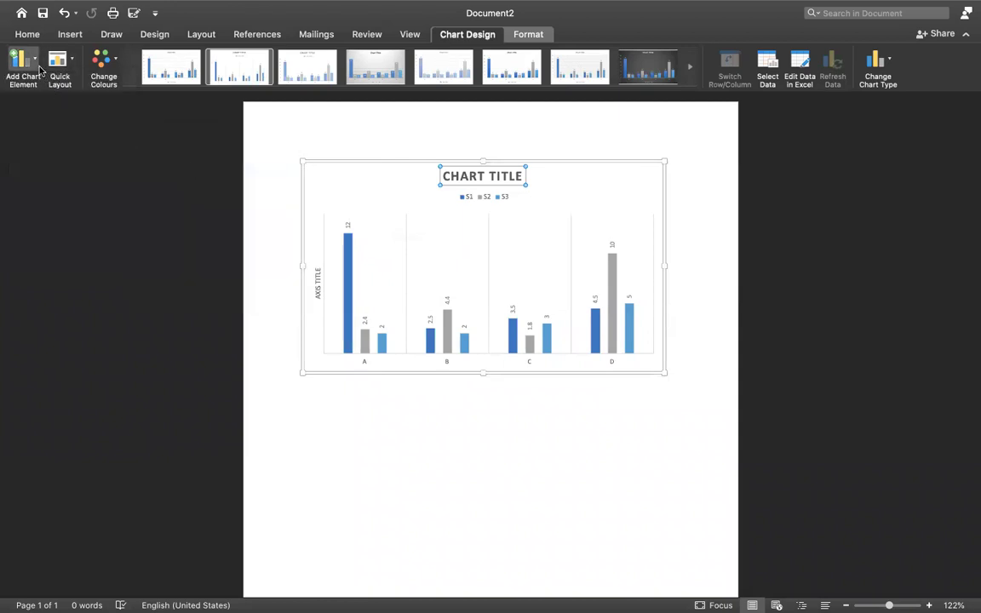
click(20, 61)
mouse_move(94, 143)
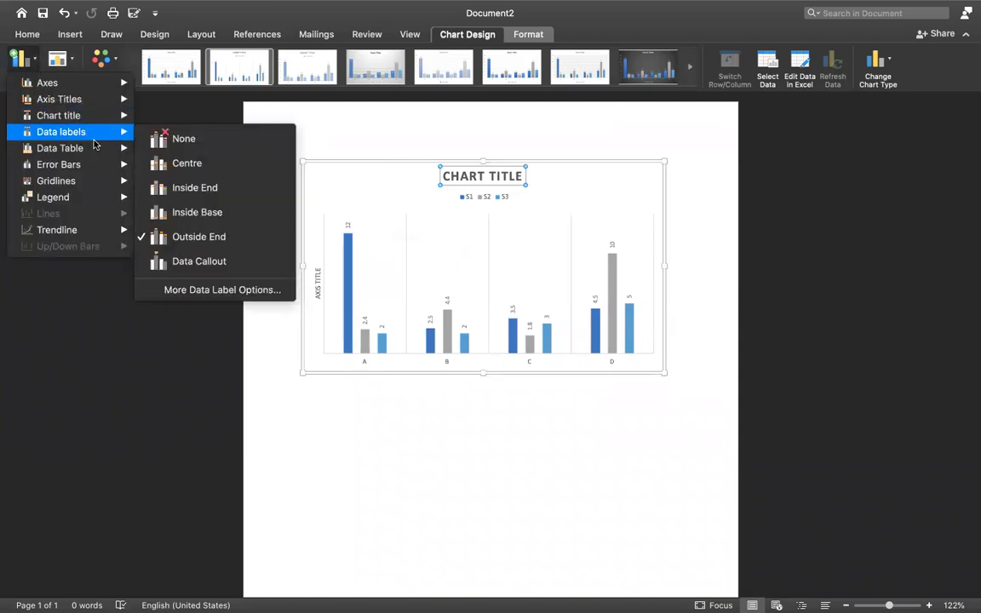
click(177, 187)
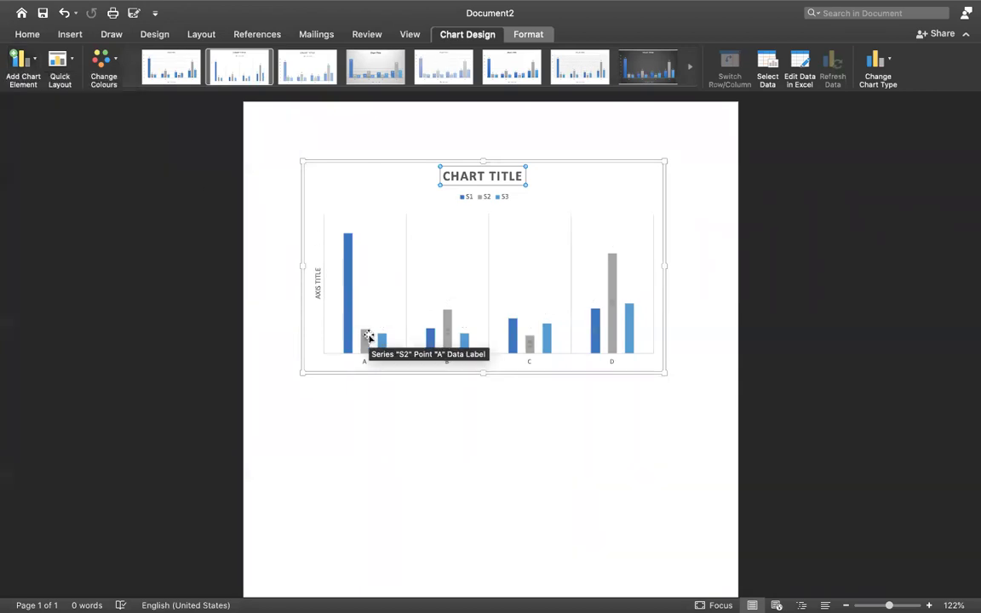
click(32, 57)
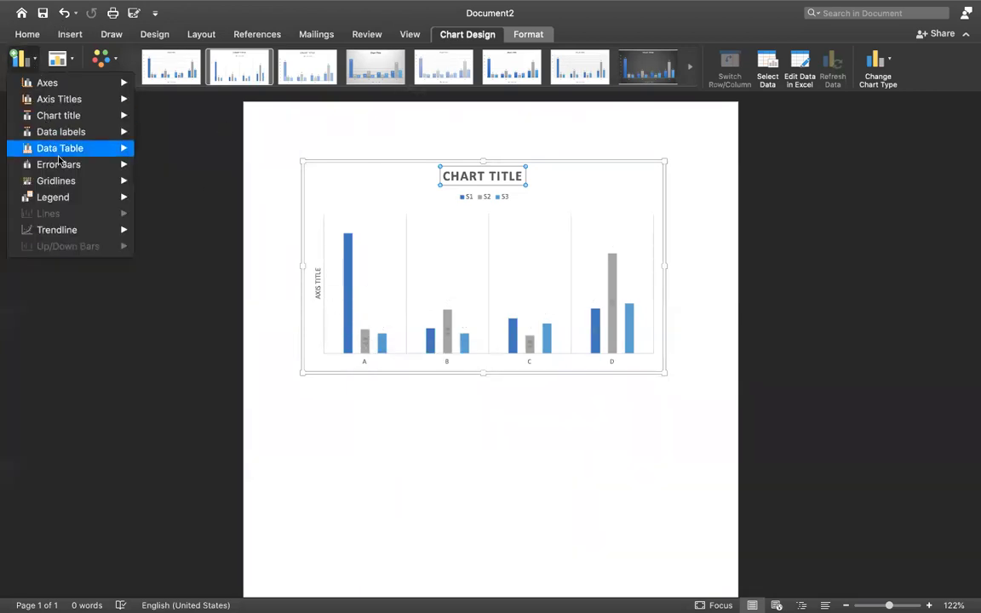
mouse_move(96, 138)
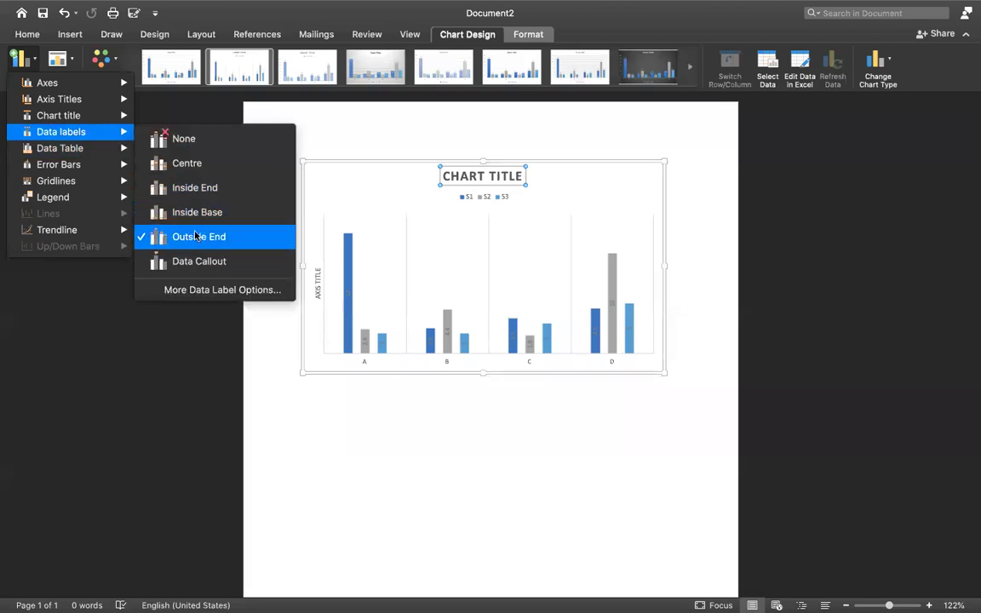
click(193, 236)
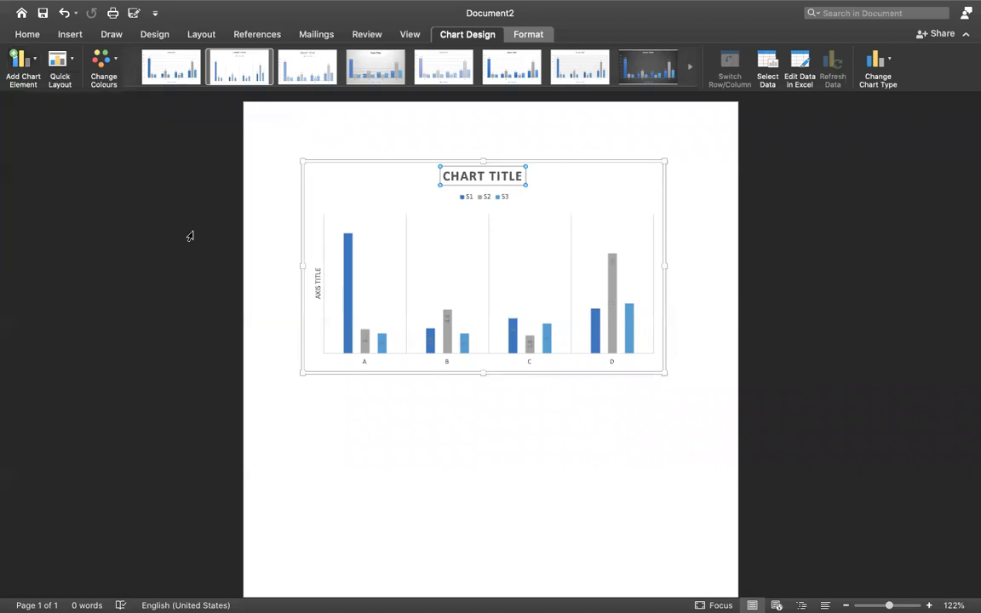
click(21, 64)
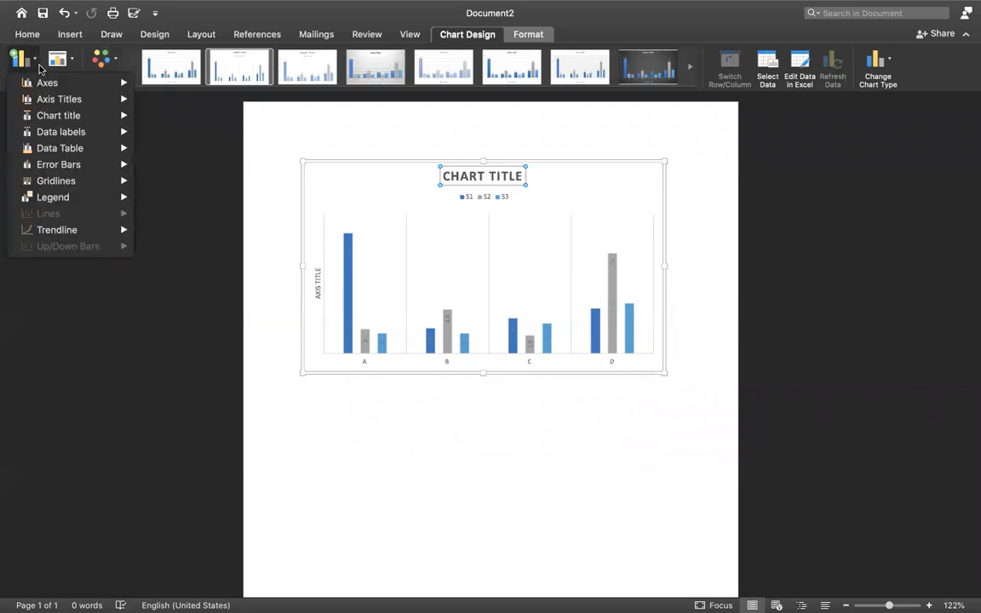
mouse_move(106, 143)
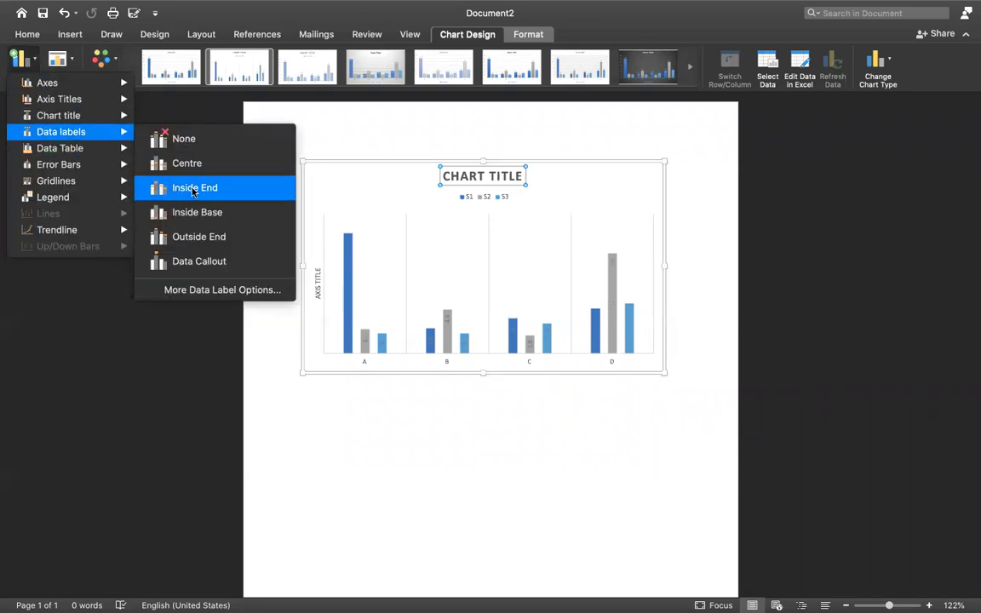
click(193, 191)
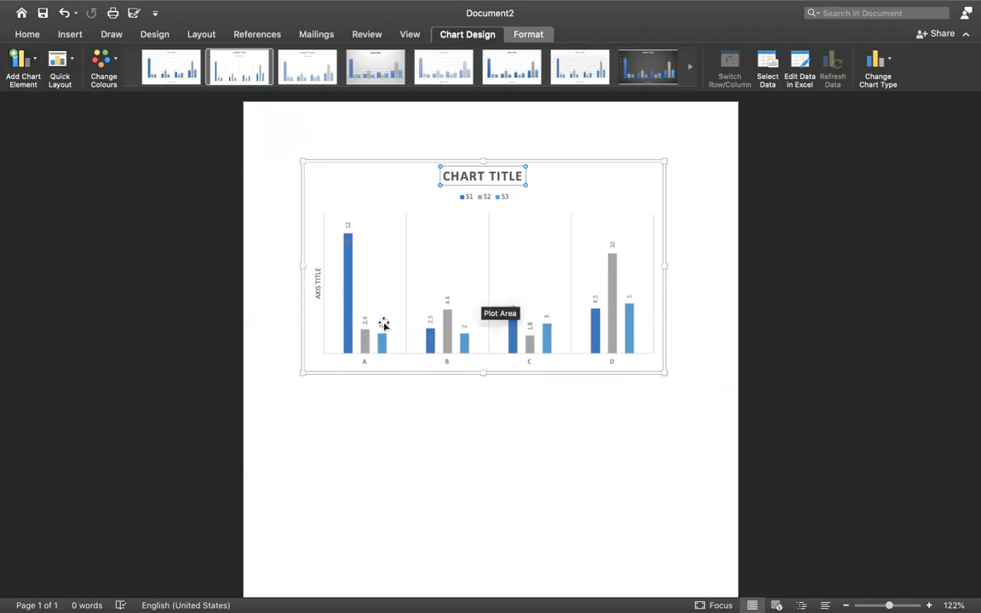
click(21, 60)
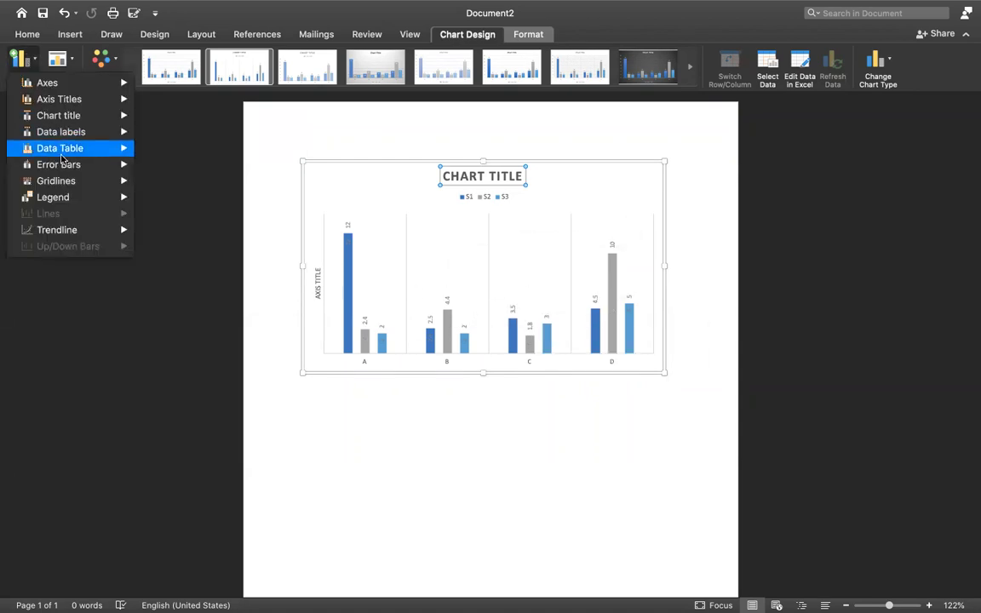
mouse_move(81, 156)
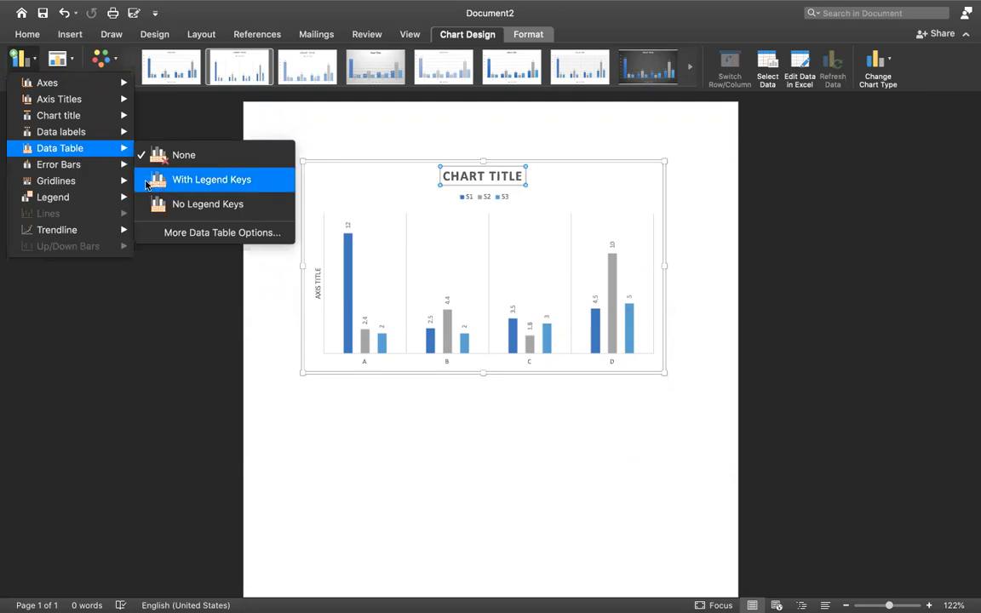
Add a data table with legend keys listing S1–S3 values for A–D below the columns
click(145, 182)
click(23, 61)
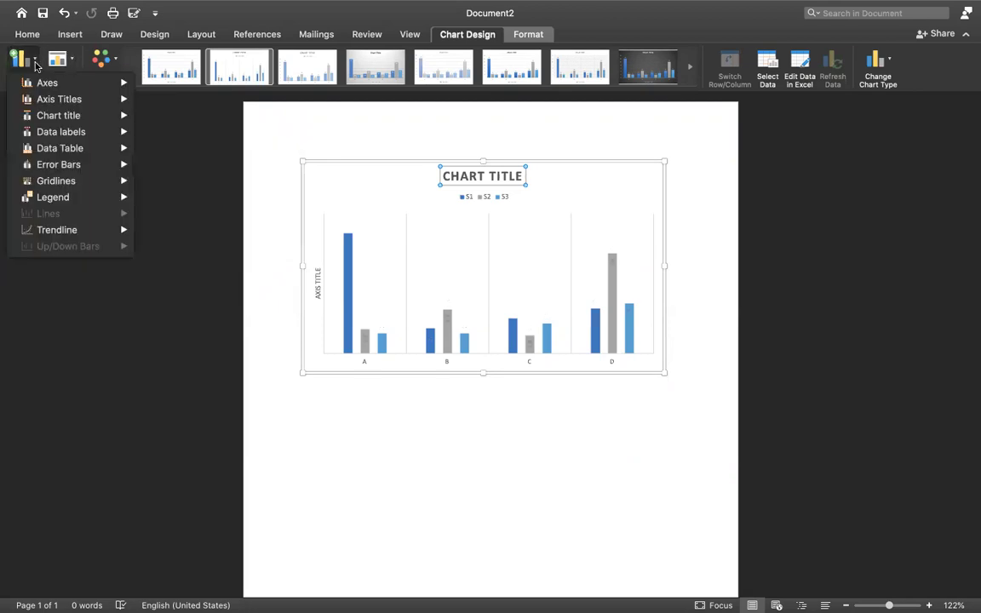
mouse_move(103, 156)
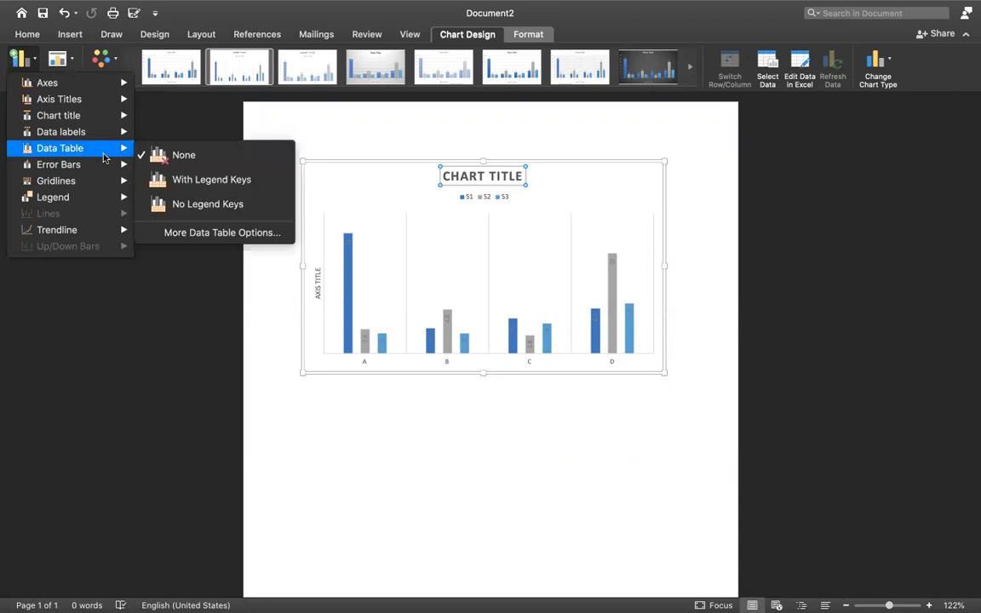
click(170, 177)
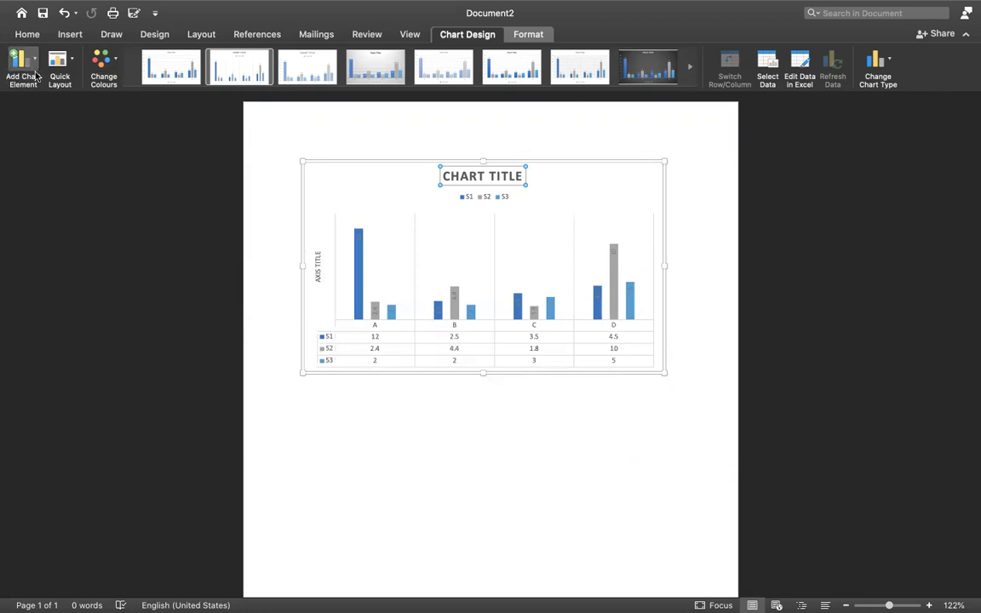
click(25, 63)
mouse_move(73, 197)
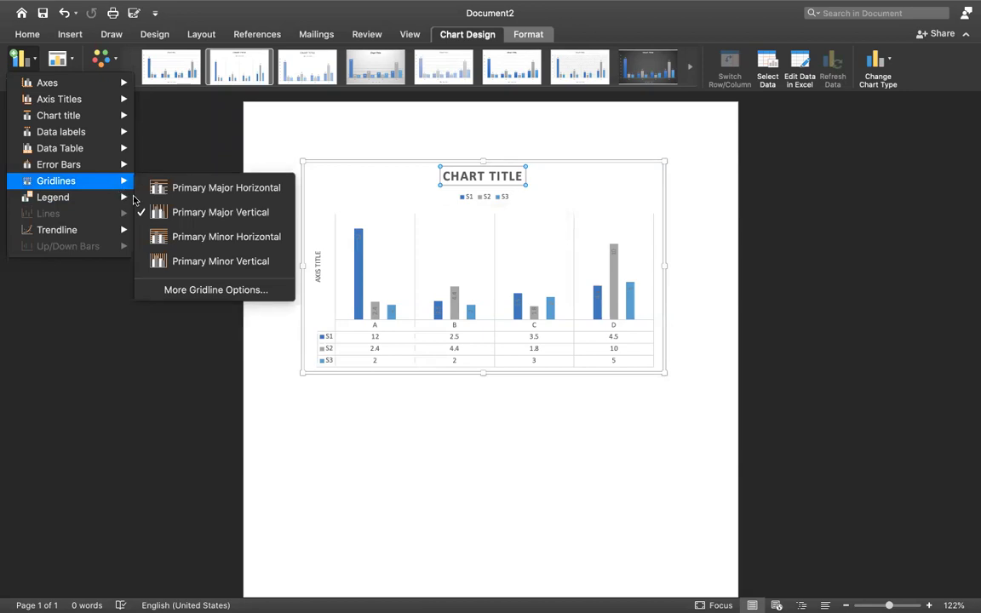
Add primary minor horizontal gridlines to the chart
click(187, 246)
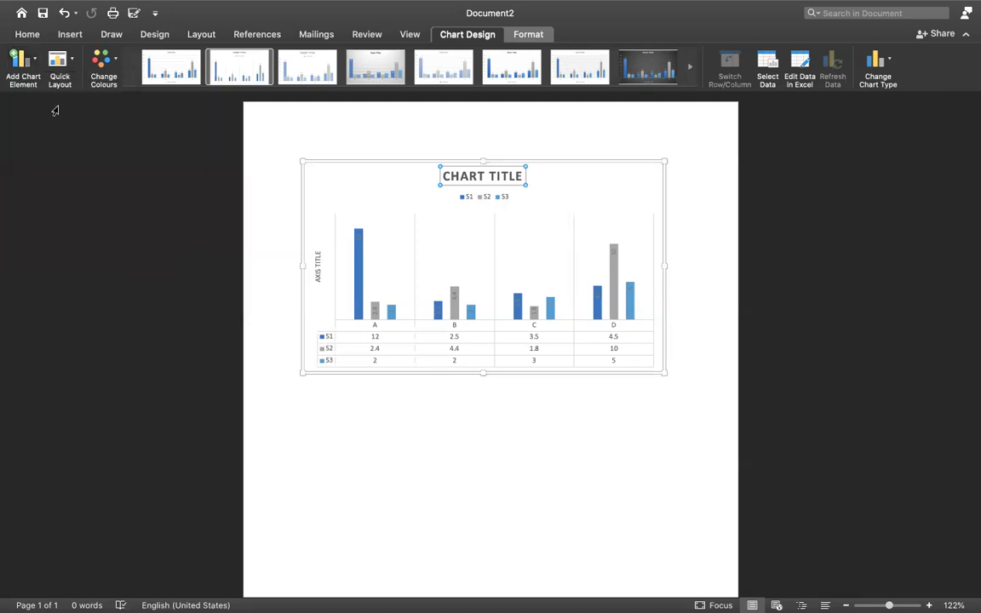
click(20, 58)
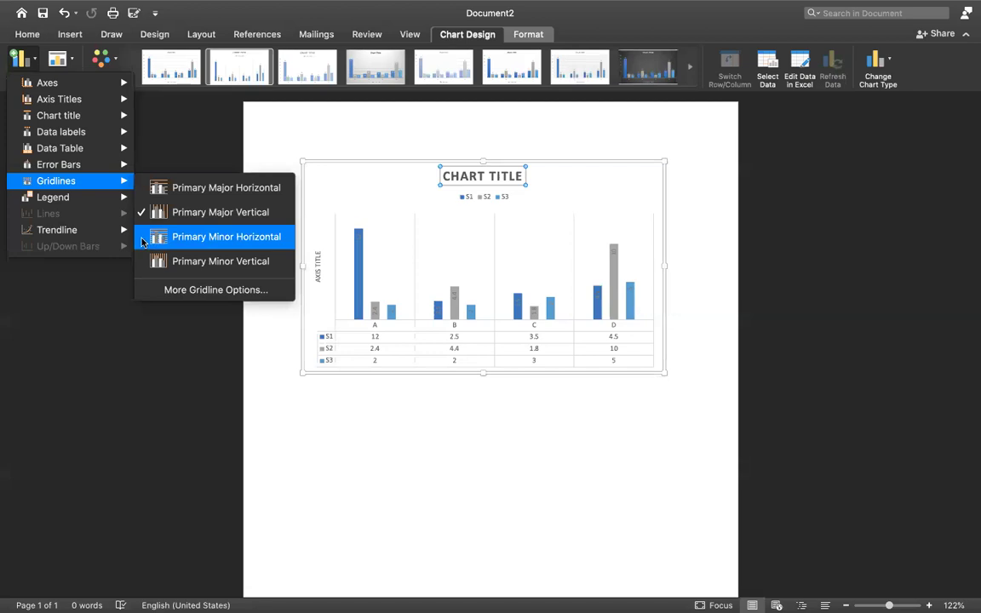
click(188, 246)
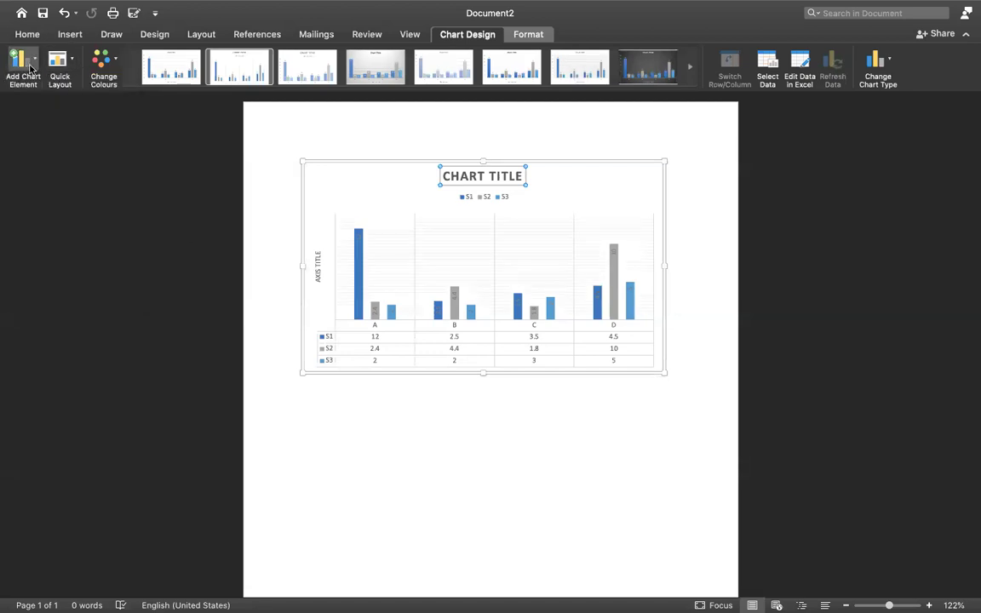
Add Standard Deviation error bars to every column, then reselect the whole chart
click(21, 58)
mouse_move(93, 163)
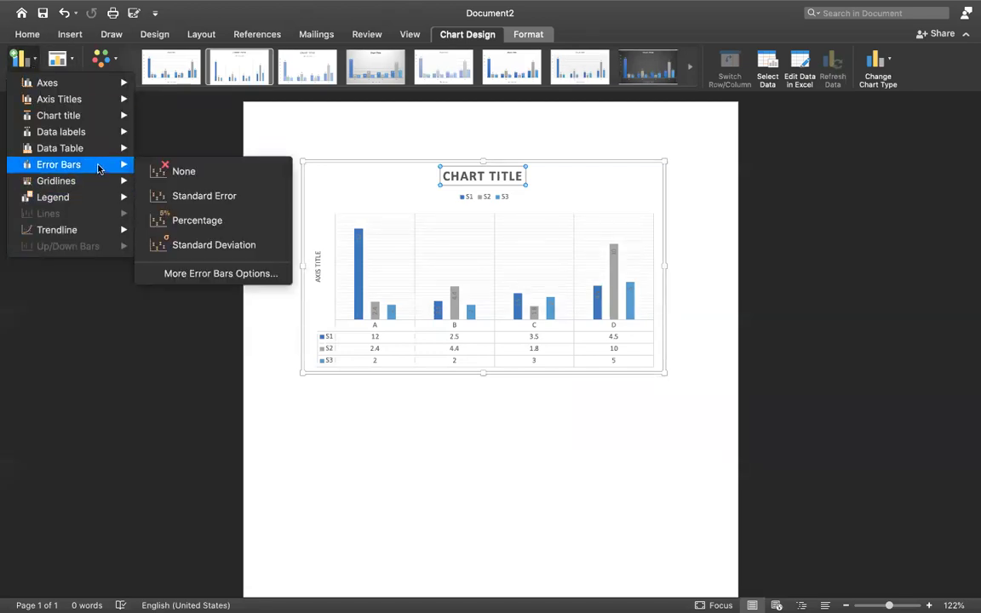
click(164, 196)
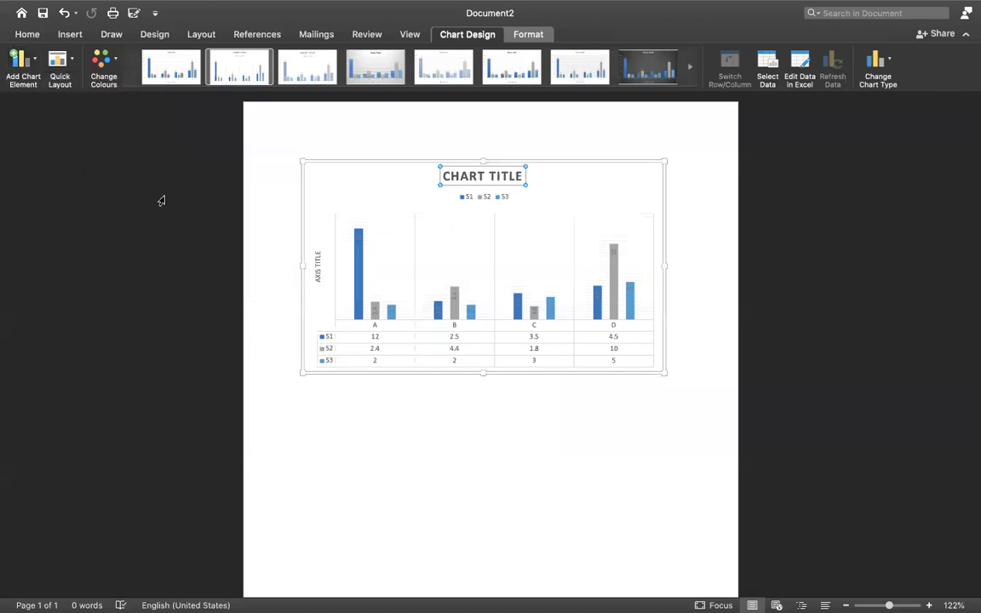
click(21, 65)
mouse_move(55, 146)
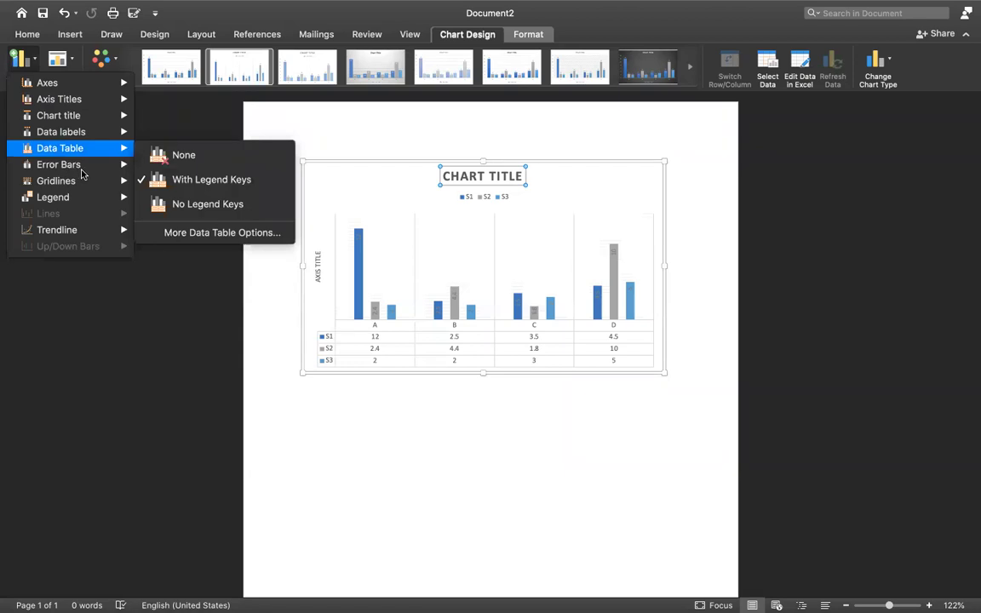
mouse_move(81, 164)
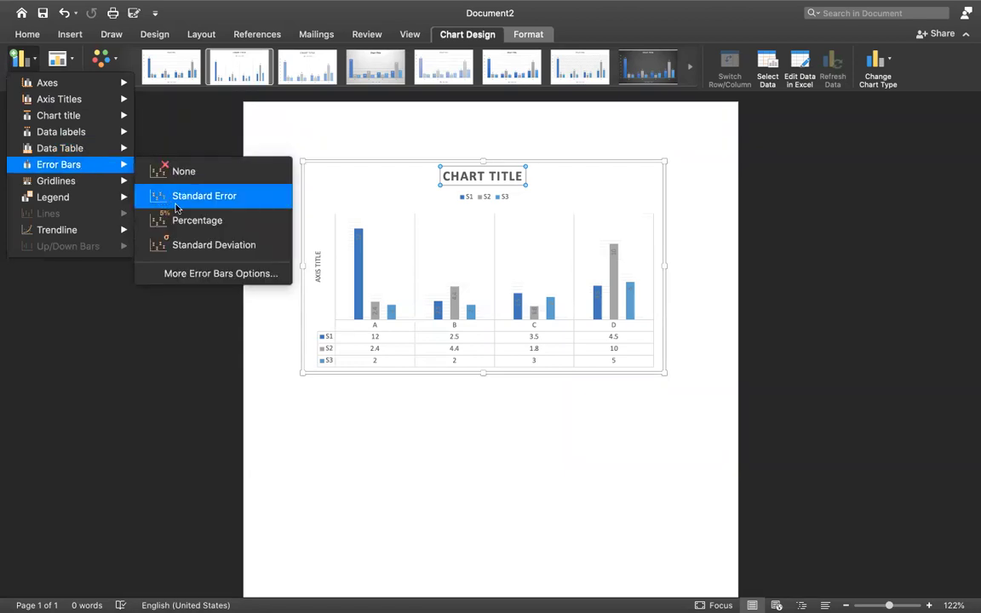
click(220, 245)
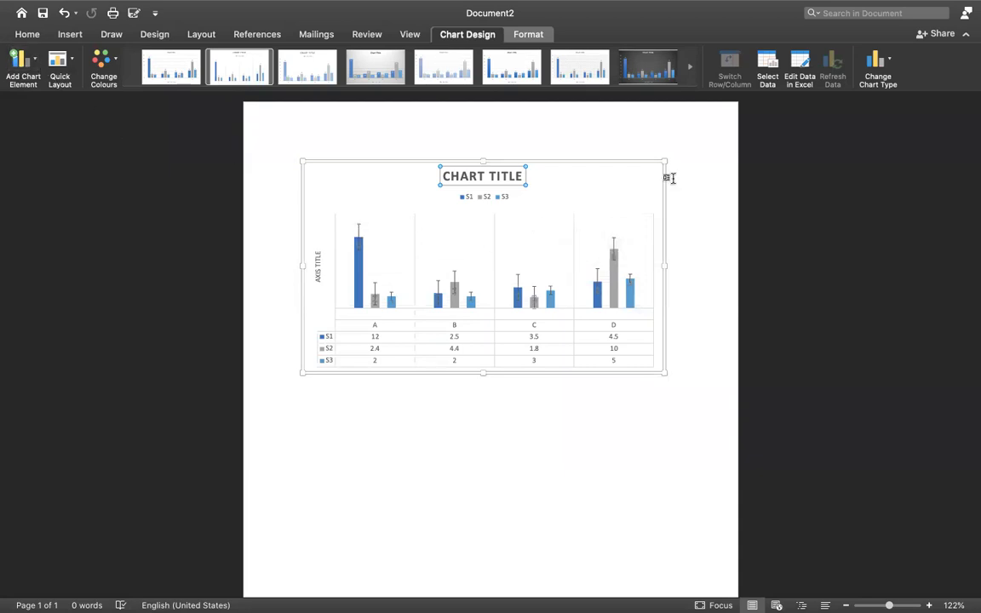
click(718, 208)
click(579, 287)
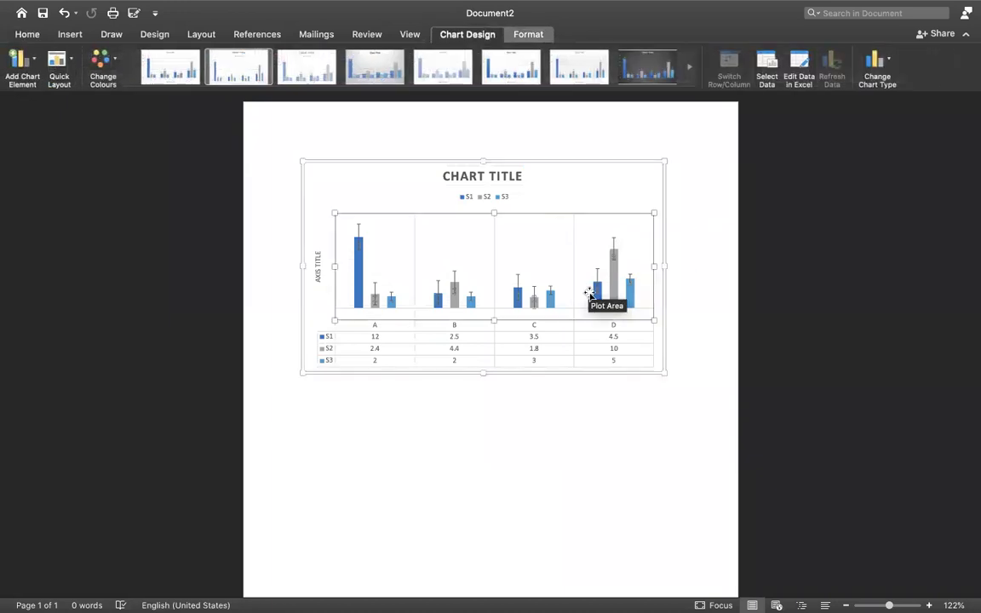
Open the Format Chart Area pane and bring up the chart's shortcut menu
double_click(383, 164)
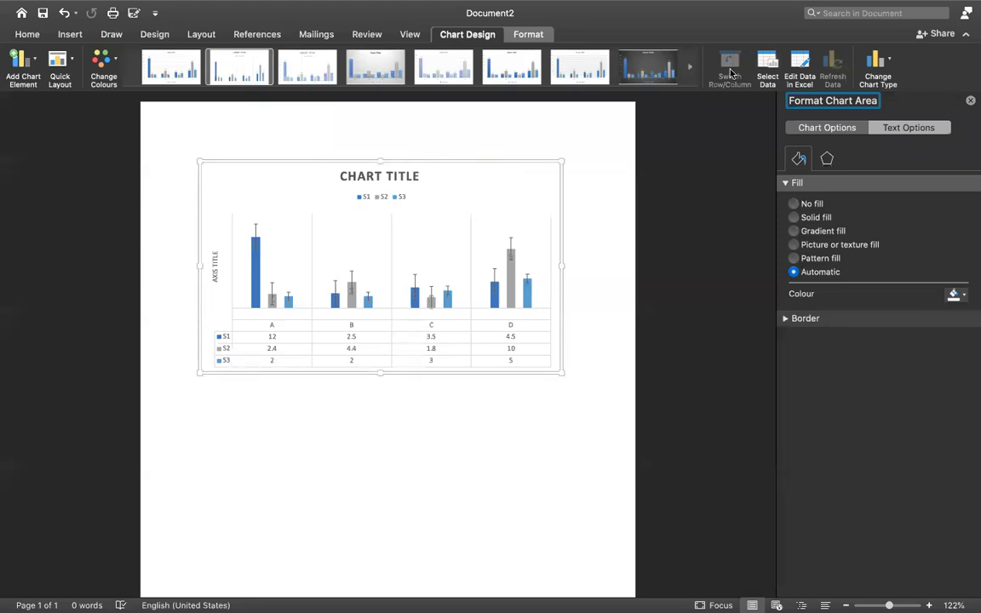
right_click(508, 165)
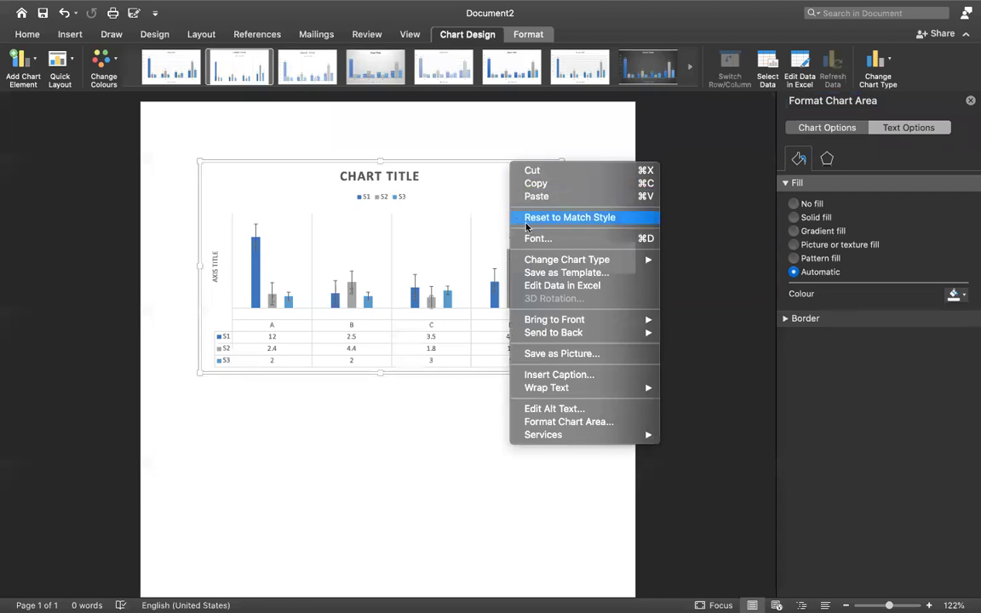
click(678, 103)
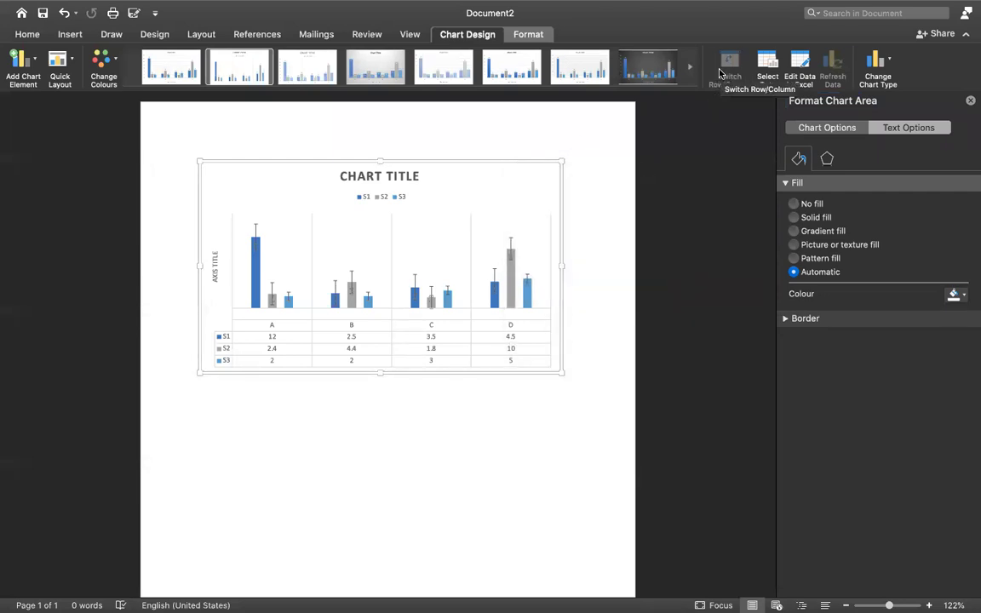
right_click(520, 167)
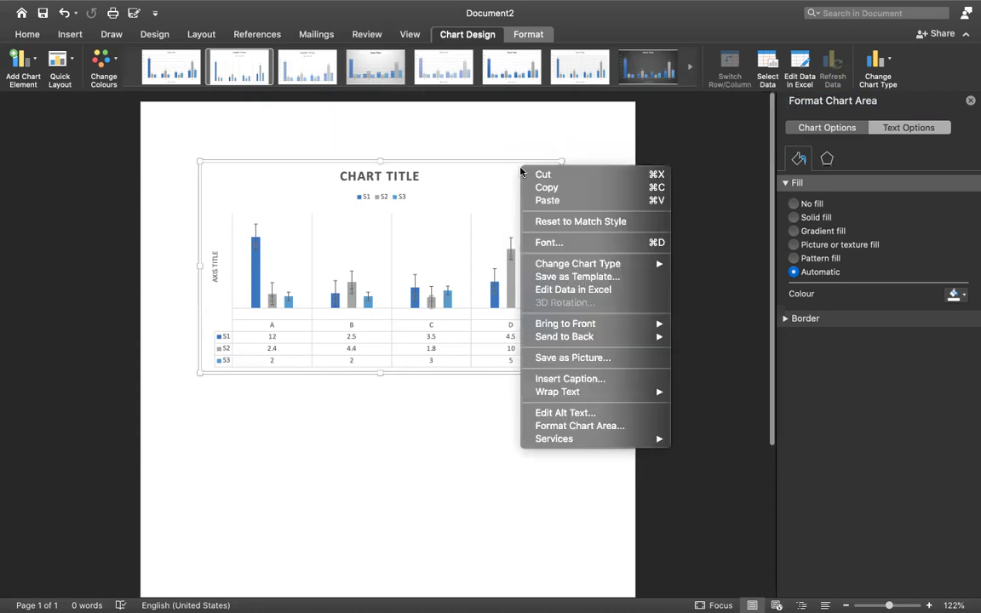
Open the chart's data in Excel, close that data sheet, and return to Word
click(562, 288)
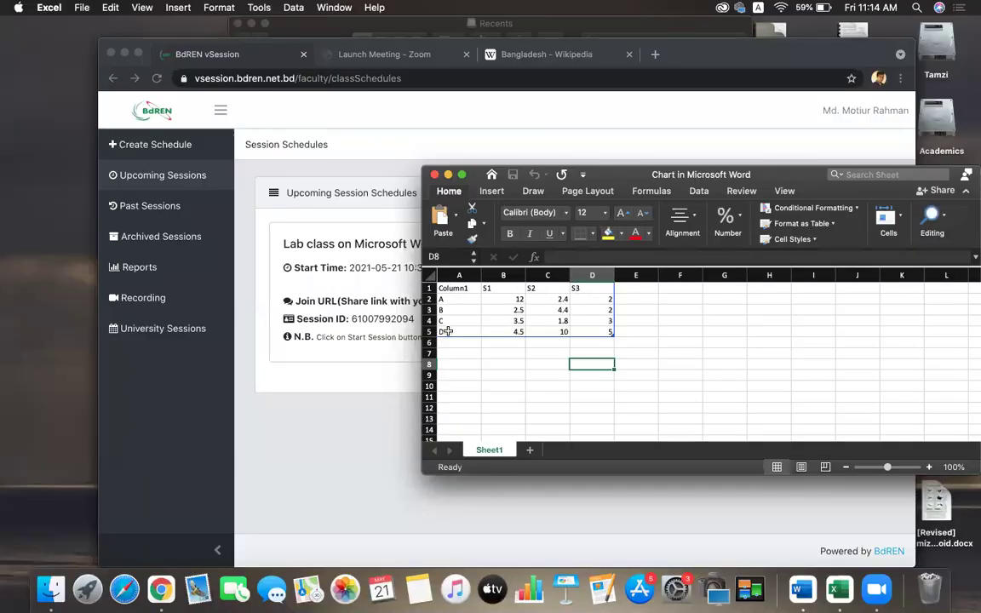
click(434, 175)
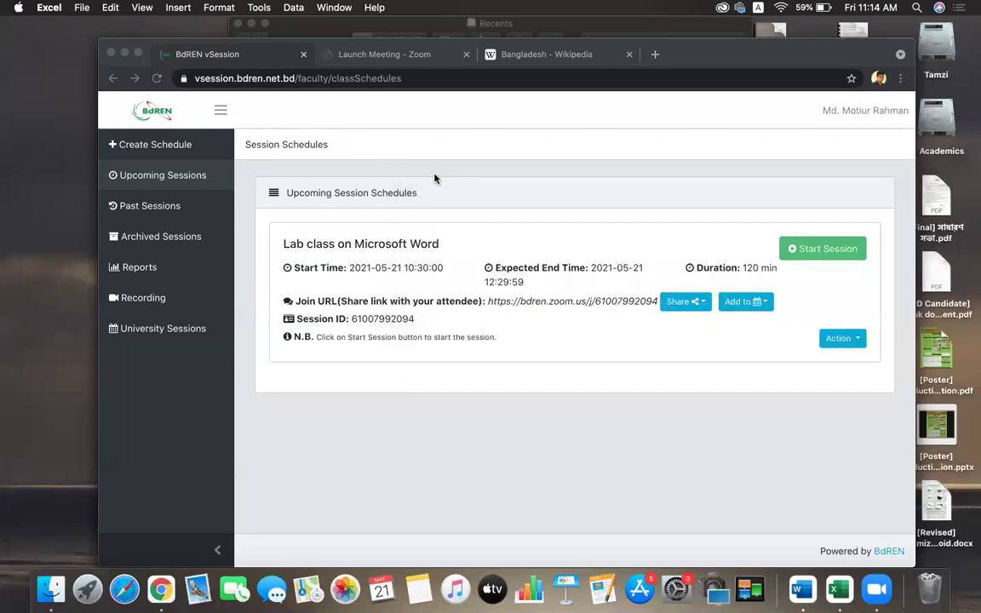
click(801, 589)
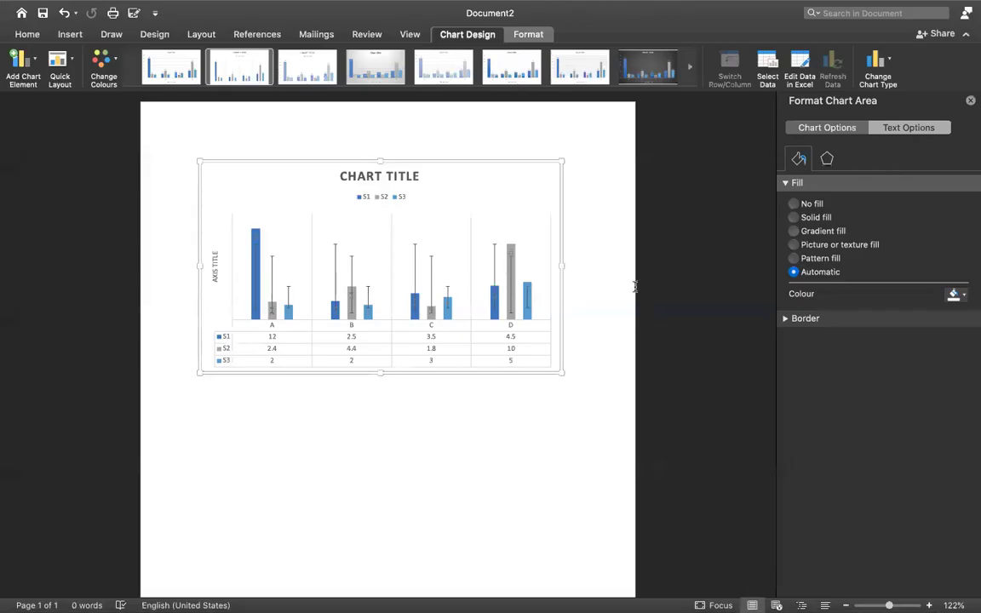
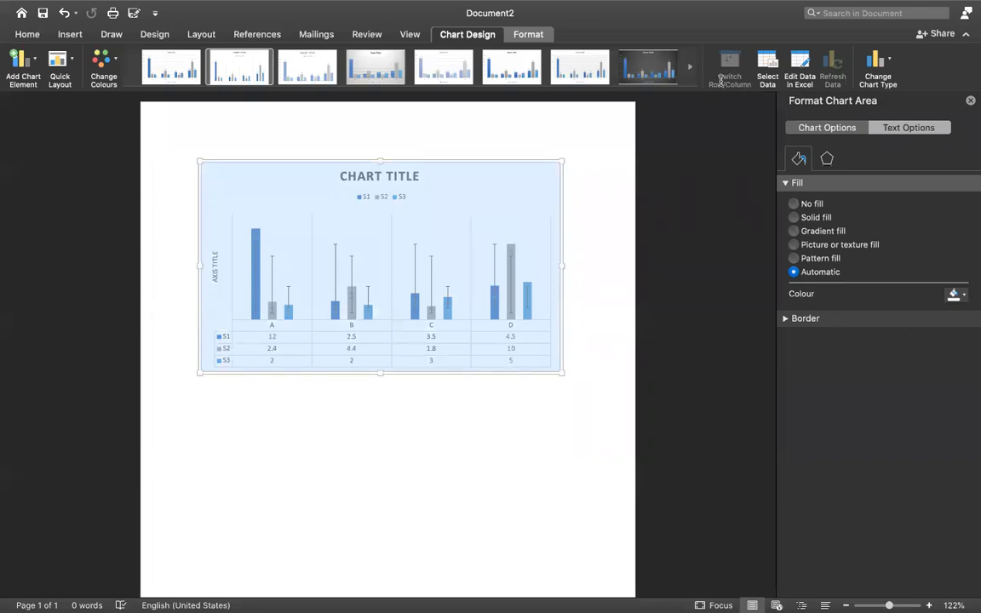
Change the column chart into a 2-D pie chart
click(874, 68)
mouse_move(885, 121)
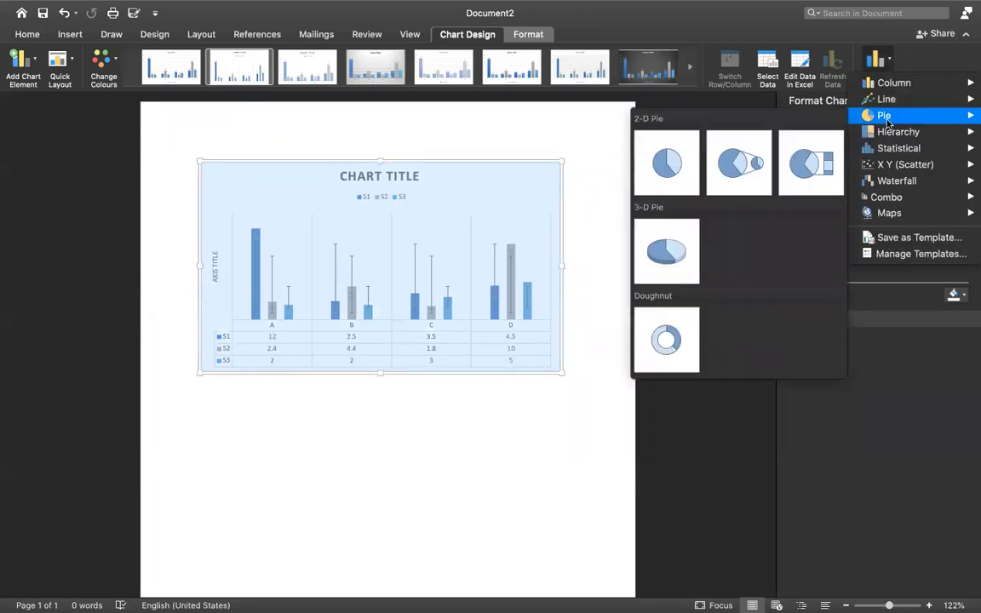
click(662, 162)
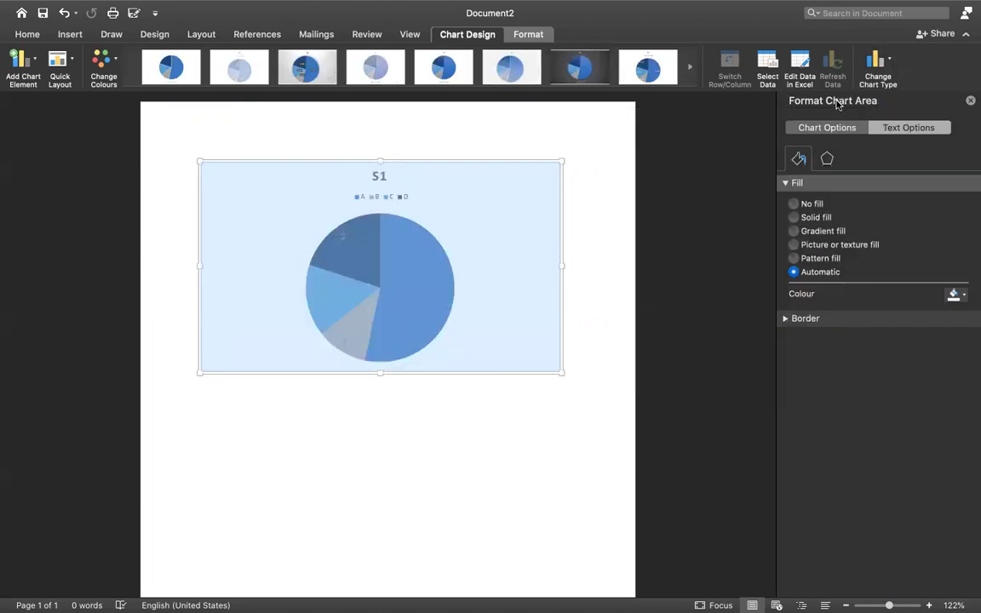
Convert the pie chart into a Hierarchy treemap and apply a gradient style with data labels
click(879, 66)
mouse_move(894, 100)
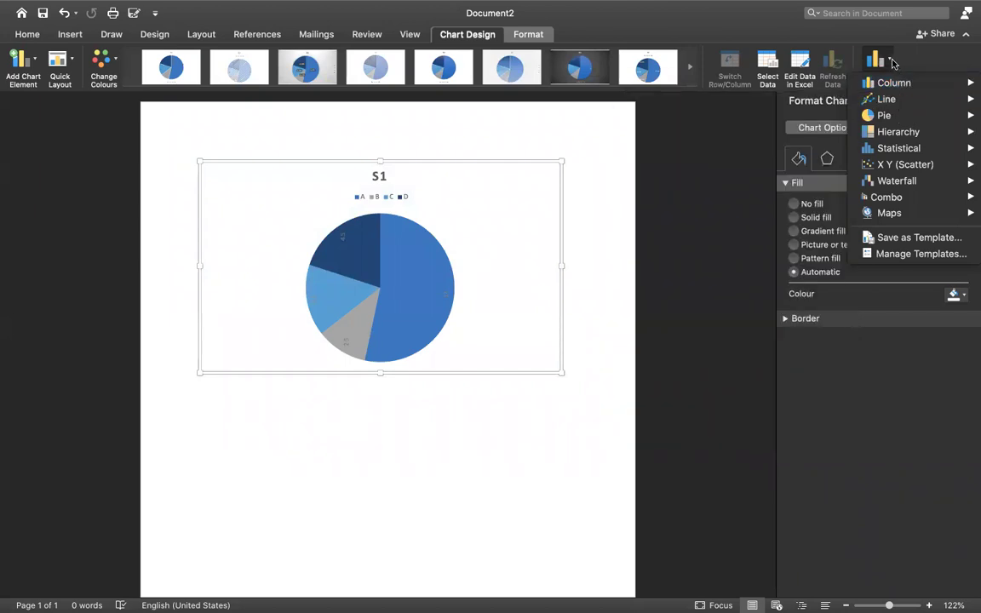
click(949, 66)
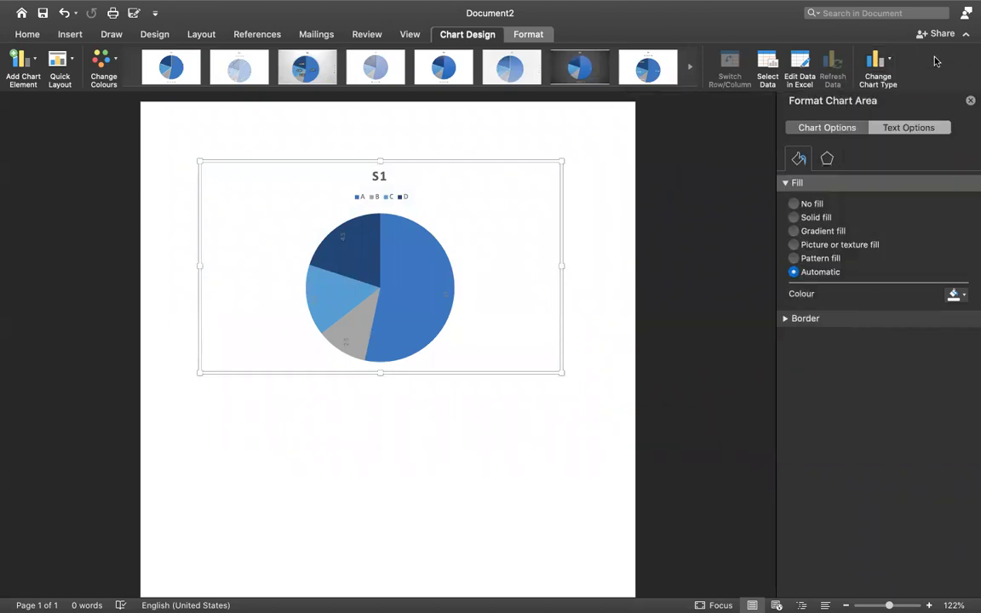
click(887, 66)
mouse_move(925, 141)
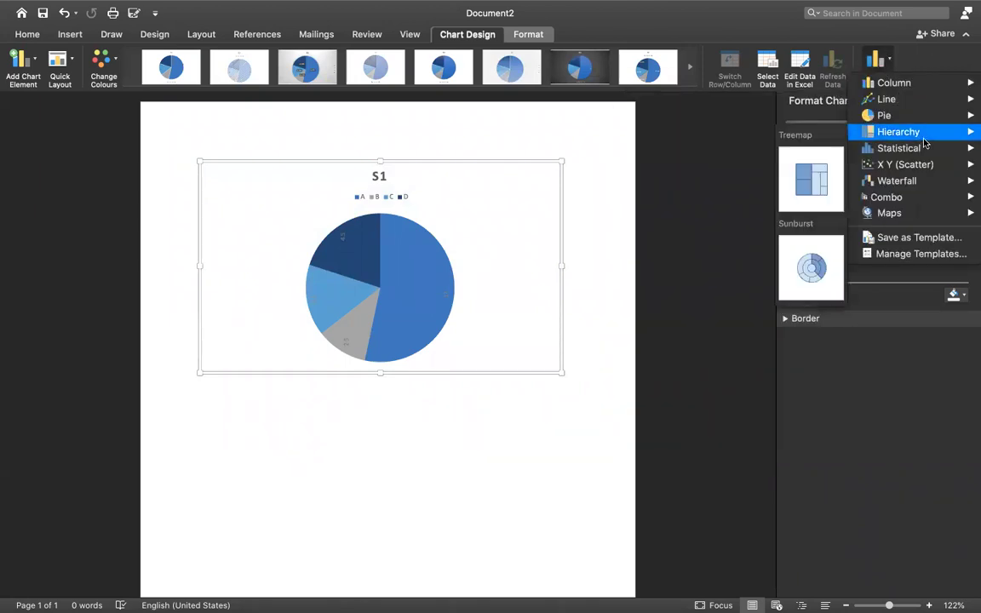
click(825, 177)
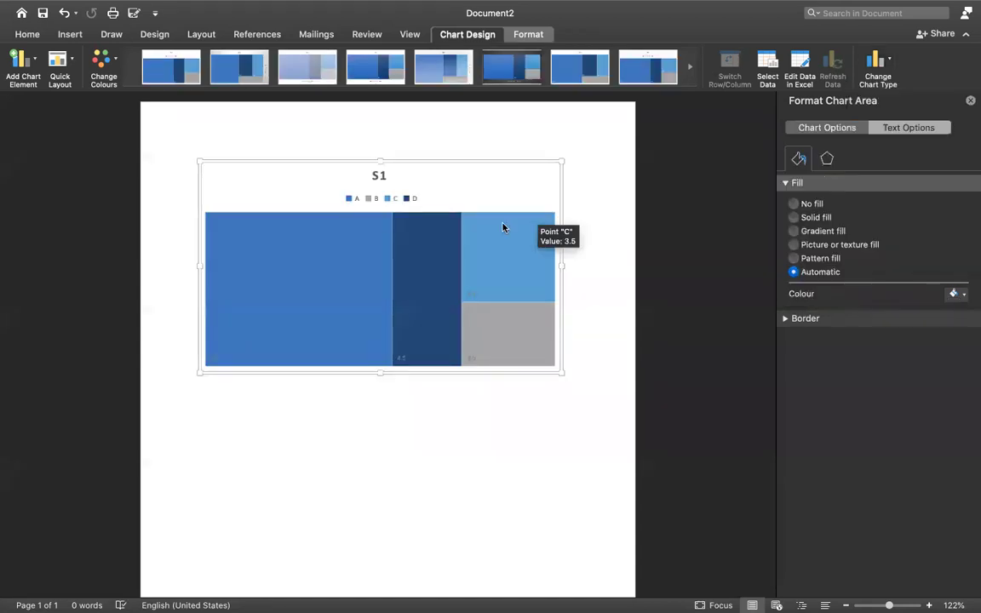
click(366, 72)
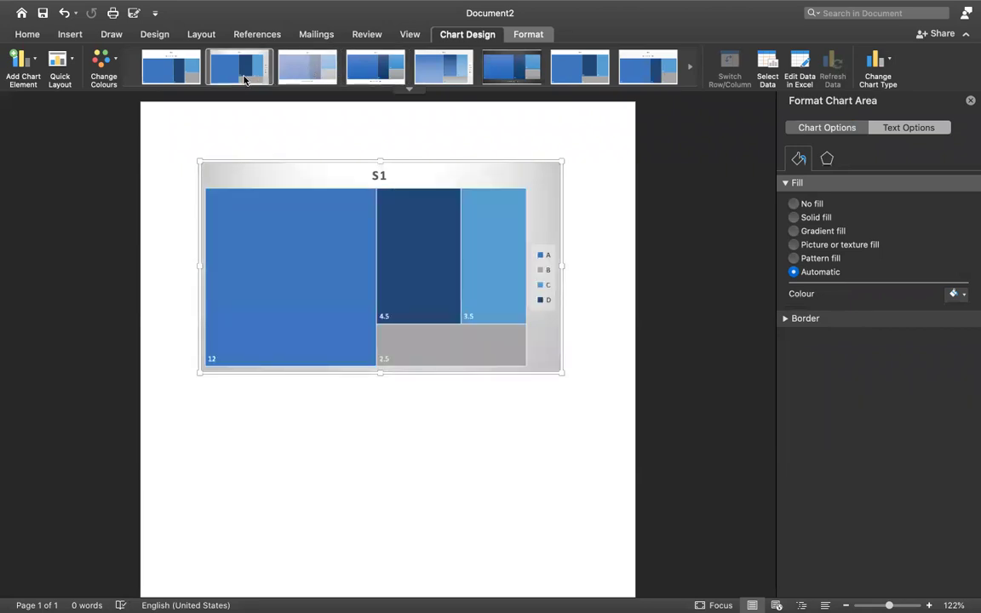
drag(243, 182, 288, 228)
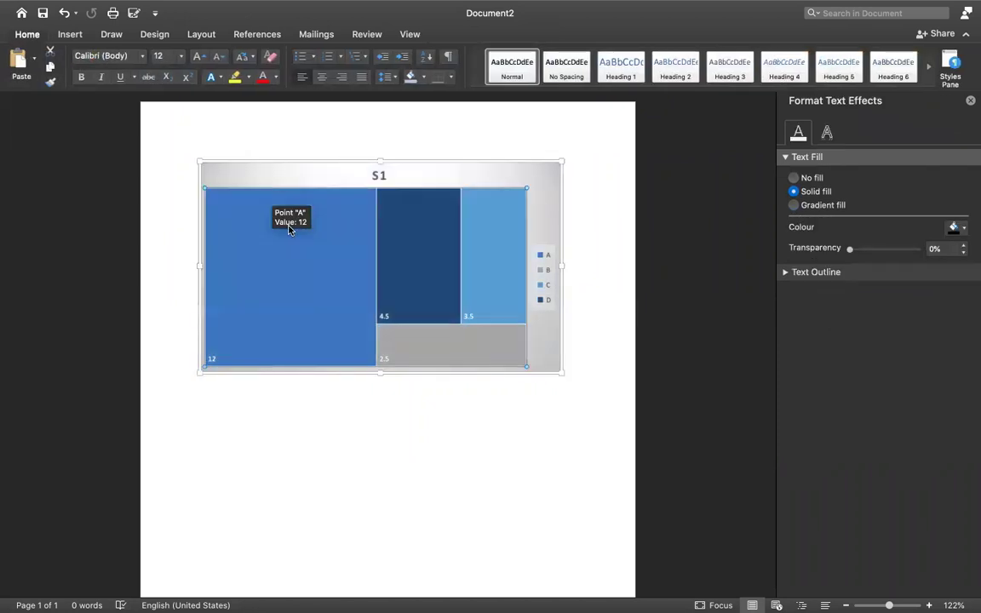
right_click(434, 169)
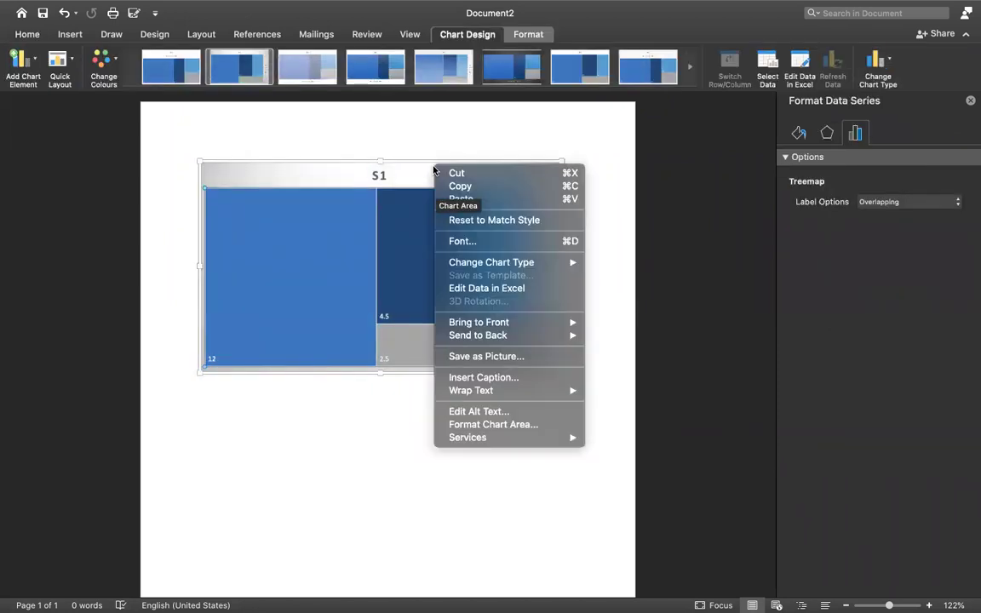
click(477, 288)
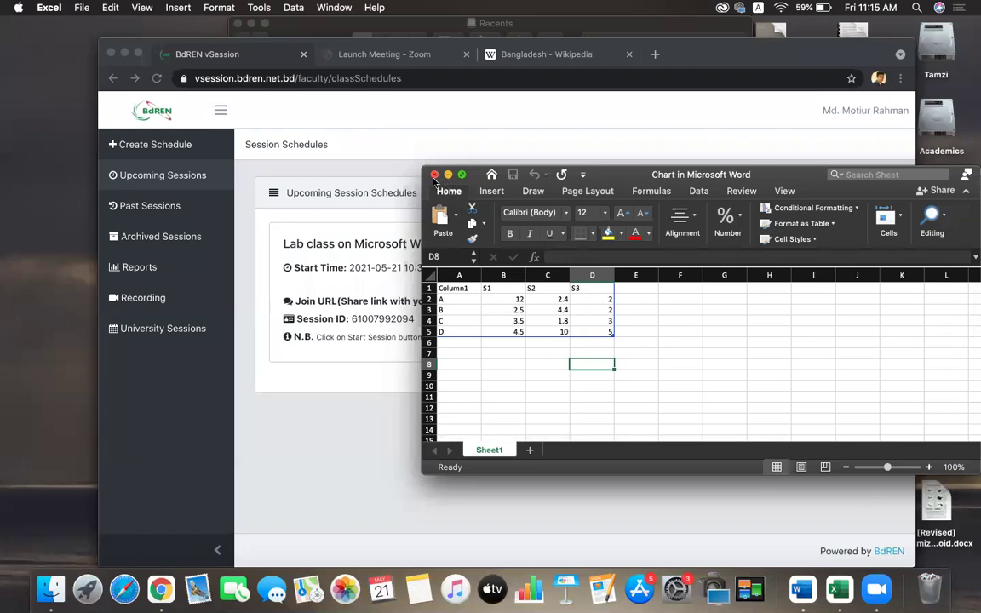
click(434, 175)
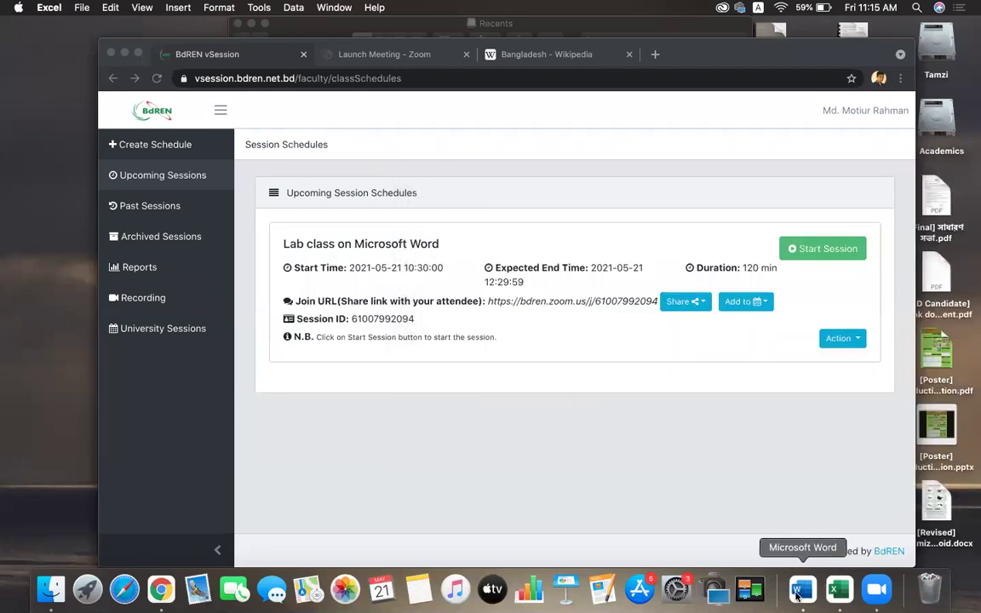
click(802, 589)
click(263, 219)
Export the S1 treemap chart as the image Picture 1.png on the Desktop
click(271, 168)
right_click(271, 169)
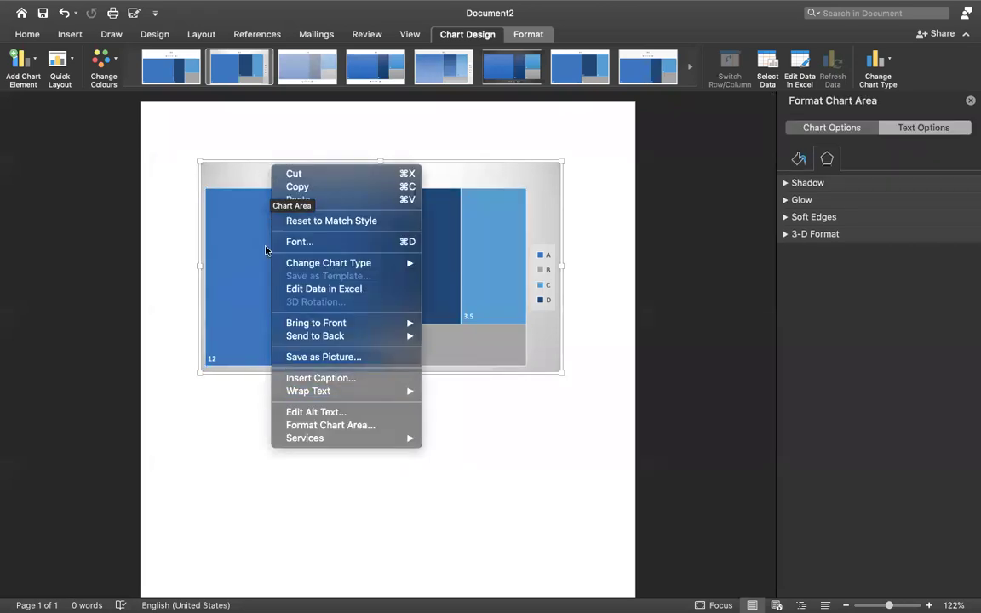
click(246, 171)
right_click(248, 174)
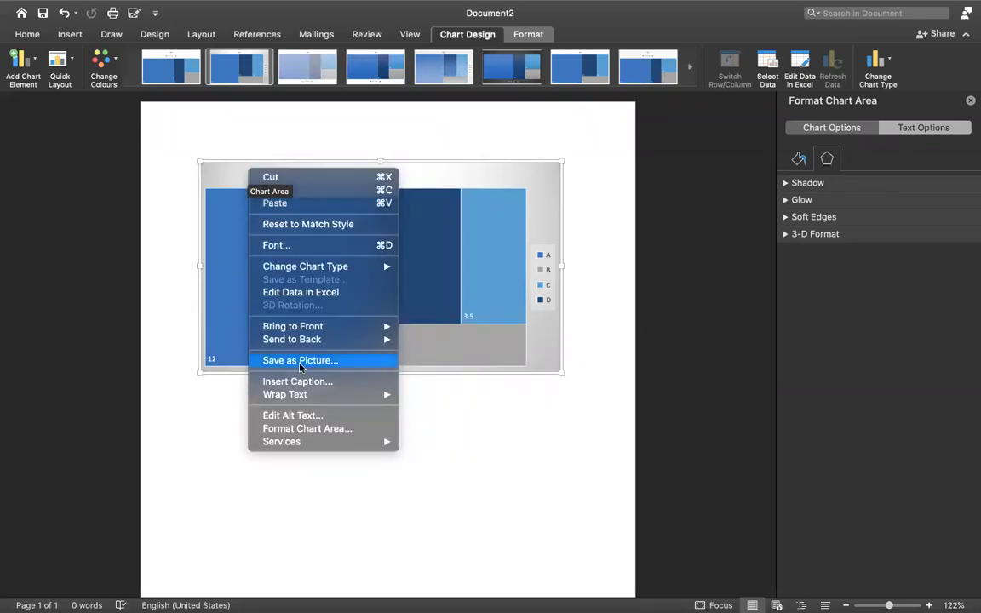
click(300, 362)
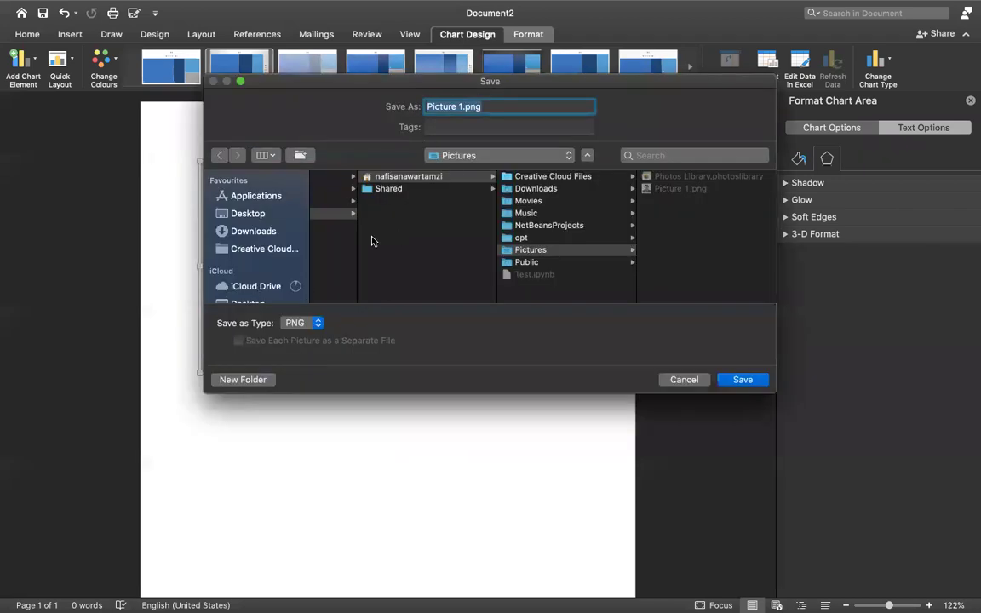
click(241, 216)
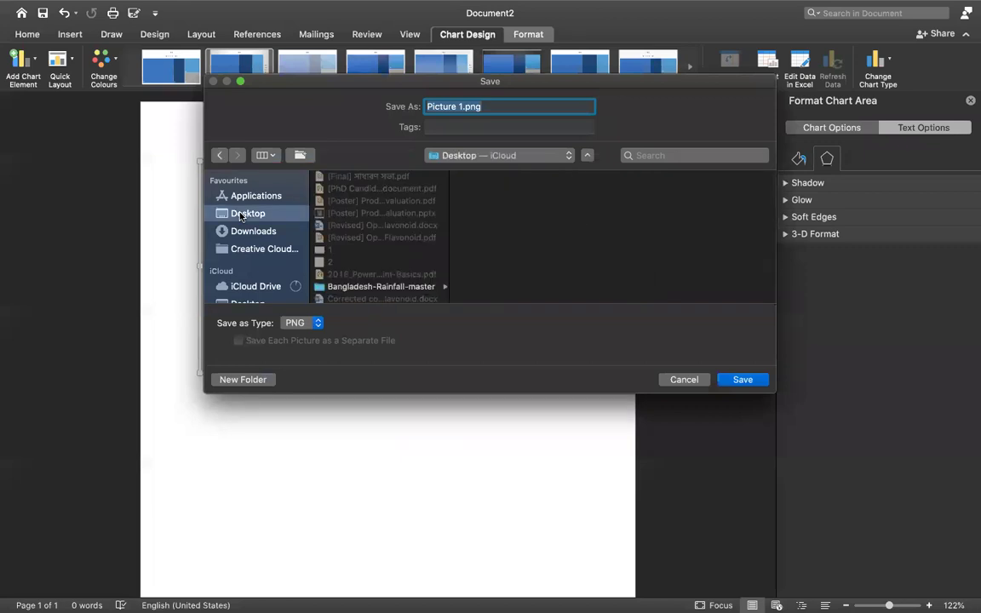
scroll(240, 216, down, 3)
scroll(241, 217, down, 3)
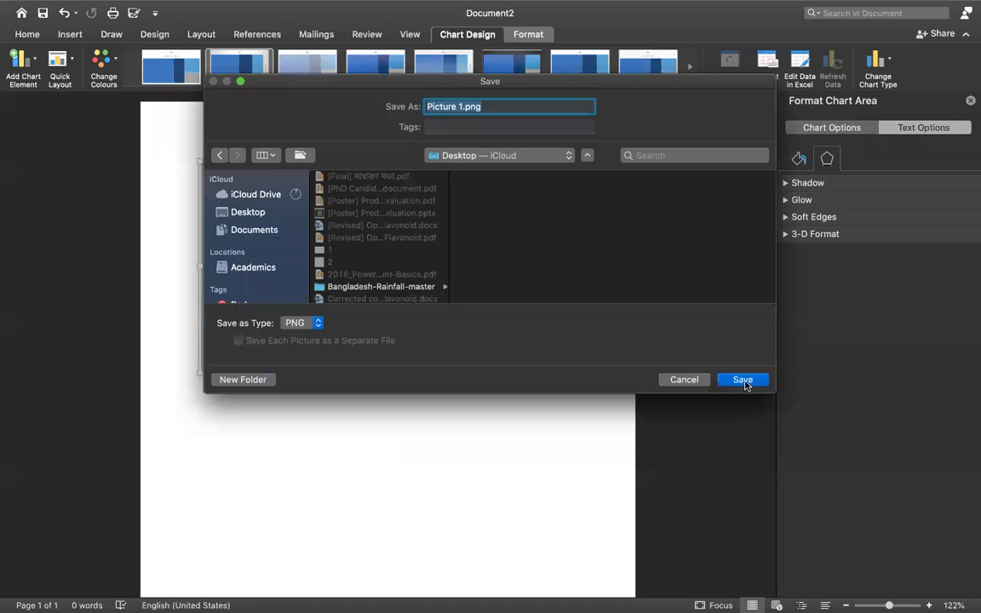
click(684, 379)
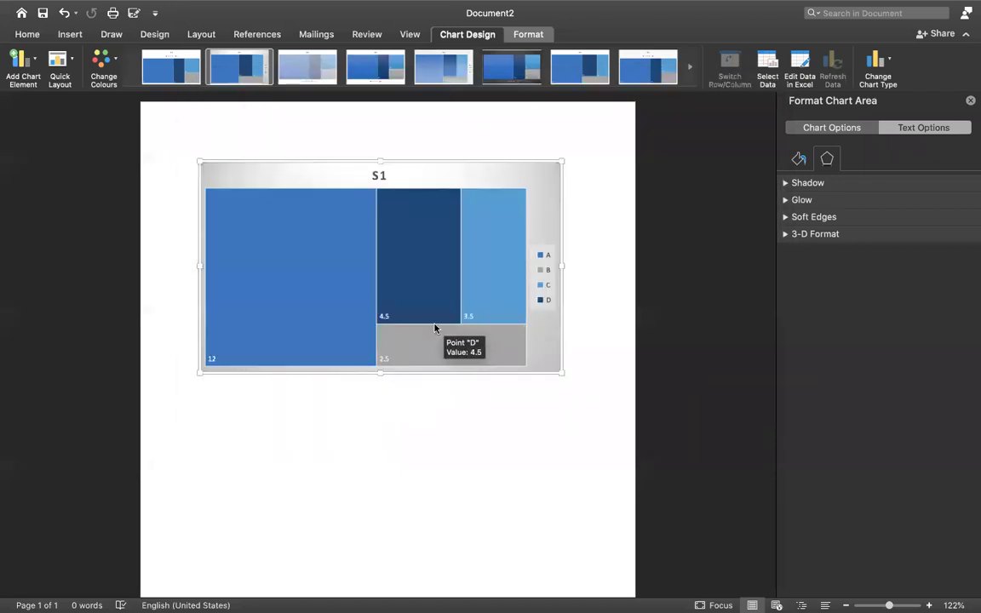
Add a Figure 1 caption below the chart and type placeholder text after it
right_click(290, 307)
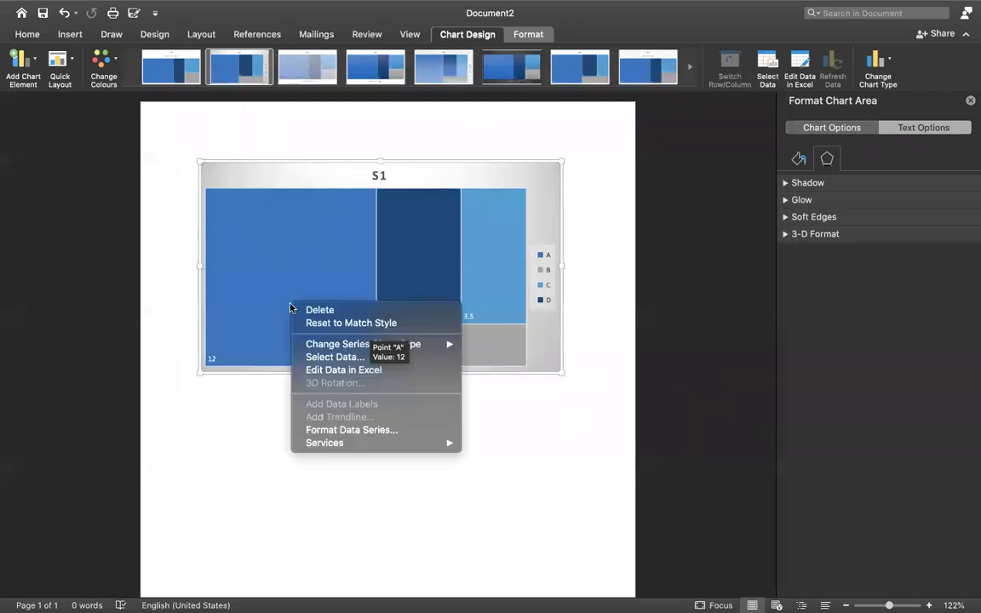
click(278, 165)
click(292, 161)
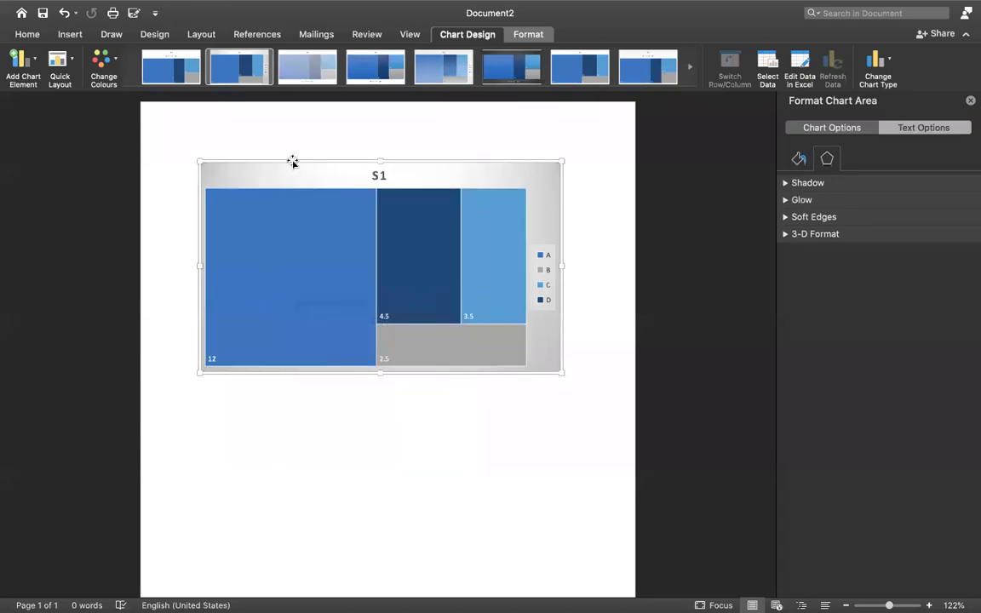
right_click(293, 164)
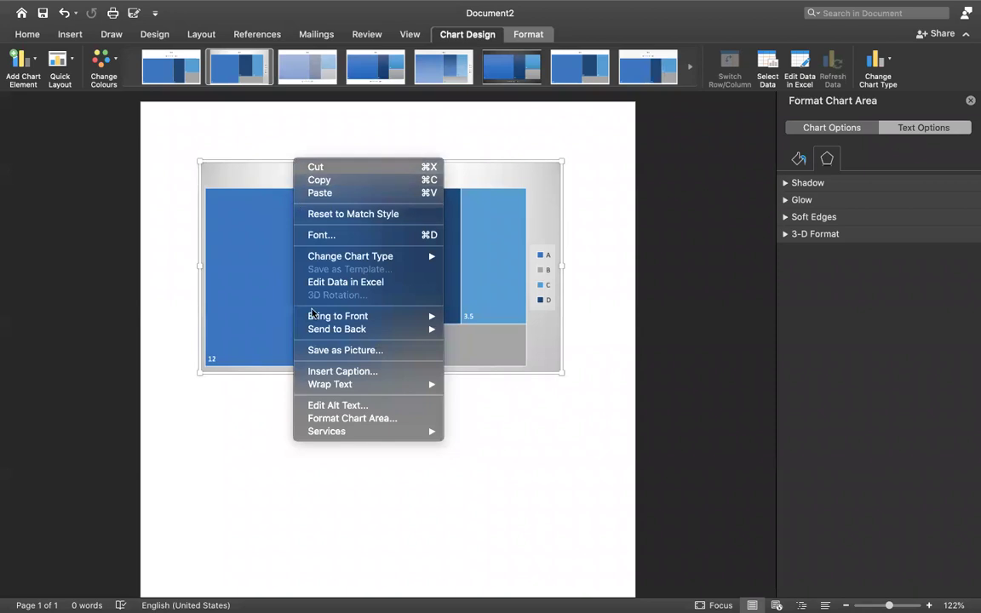
click(330, 372)
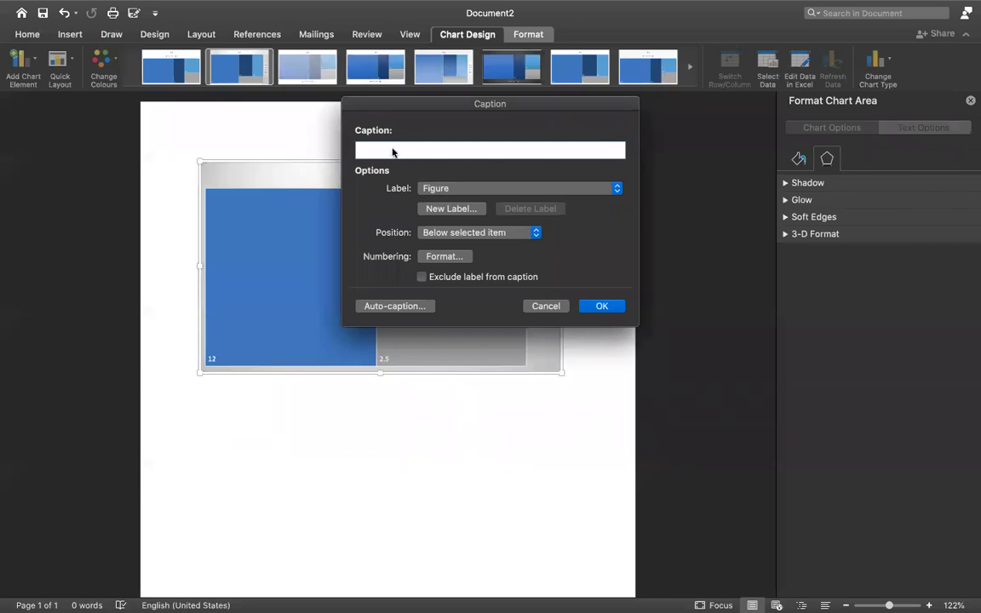
click(456, 189)
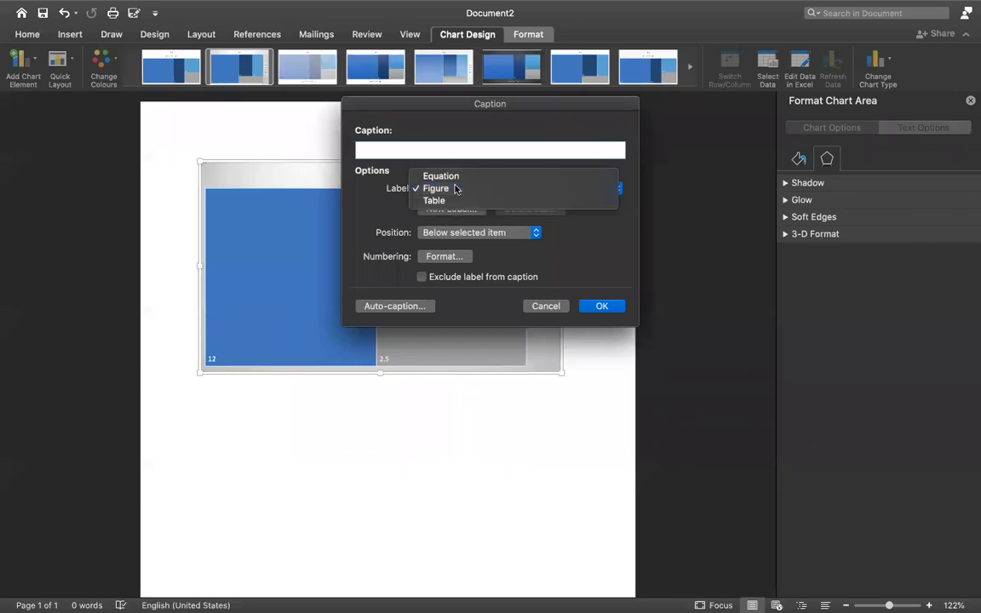
click(456, 188)
click(600, 306)
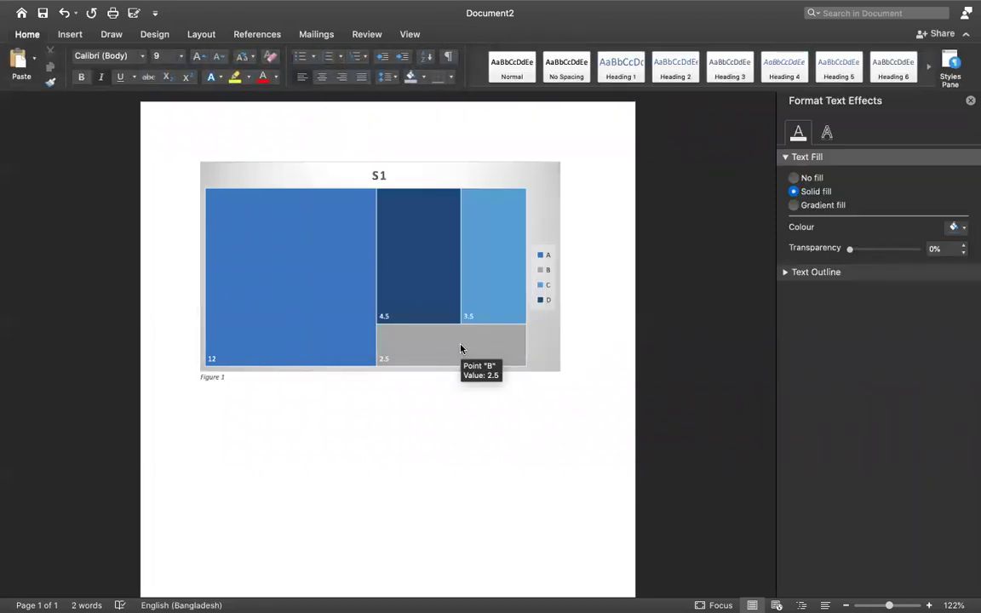
text(jashdahdhajhd ajs)
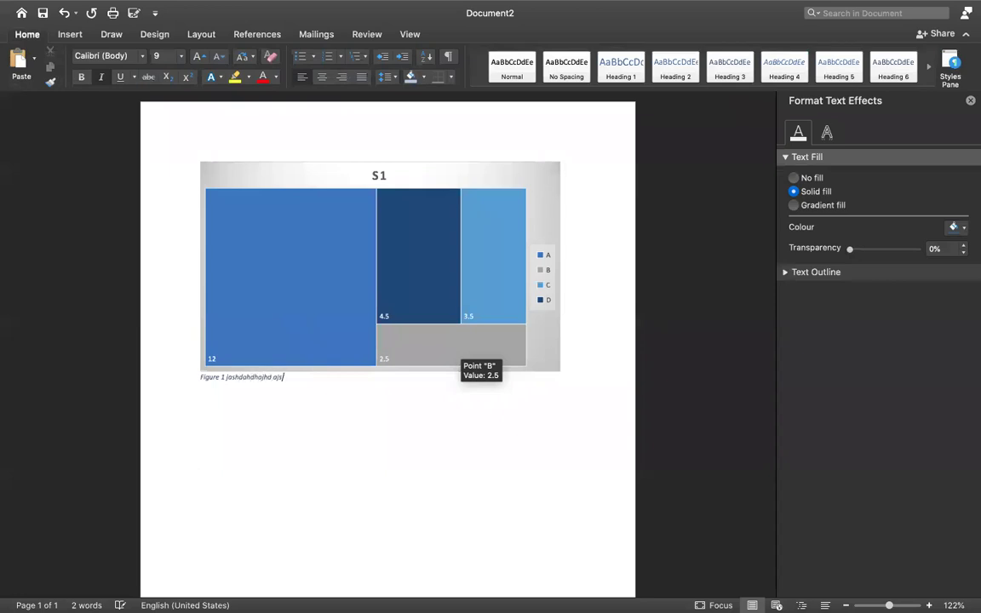
text(dhja dahdhajdhhd)
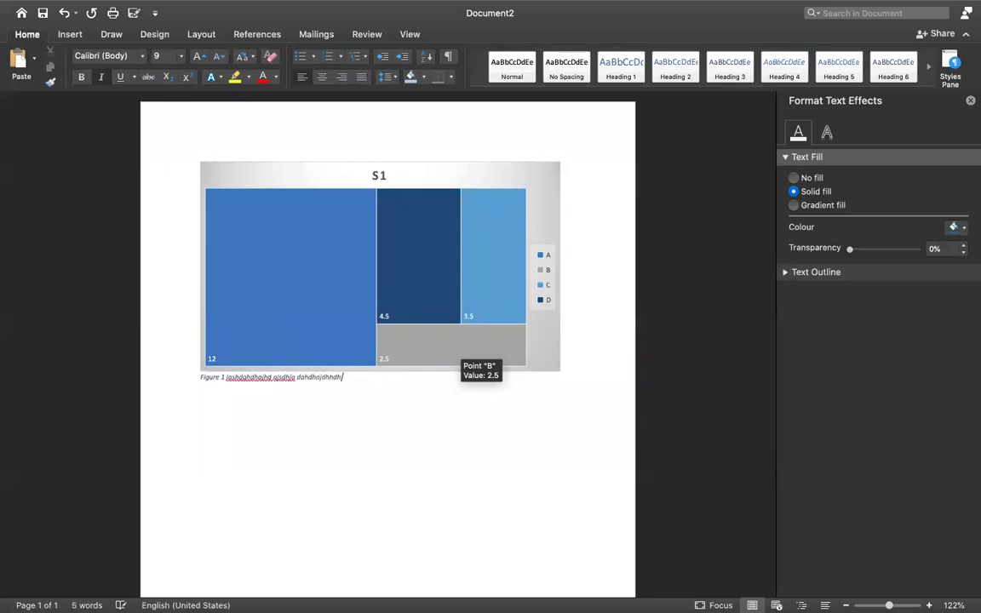
text(h)
Delete the treemap chart, undo, then delete it again, leaving only the caption
click(215, 179)
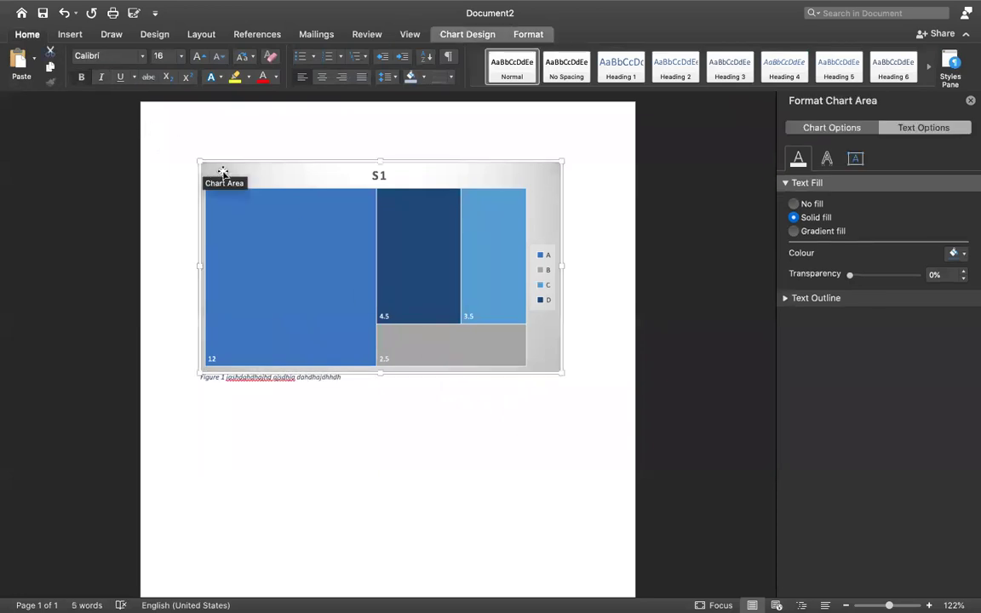
key(Delete)
key(ctrl+z)
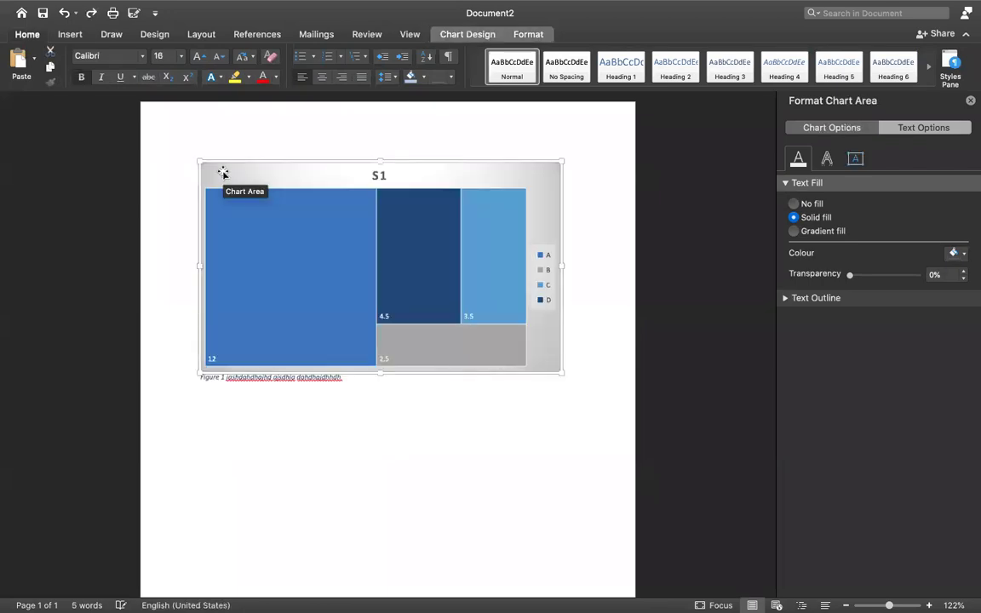
key(Delete)
Delete the figure caption text and add a Blank header to the page
triple_click(225, 170)
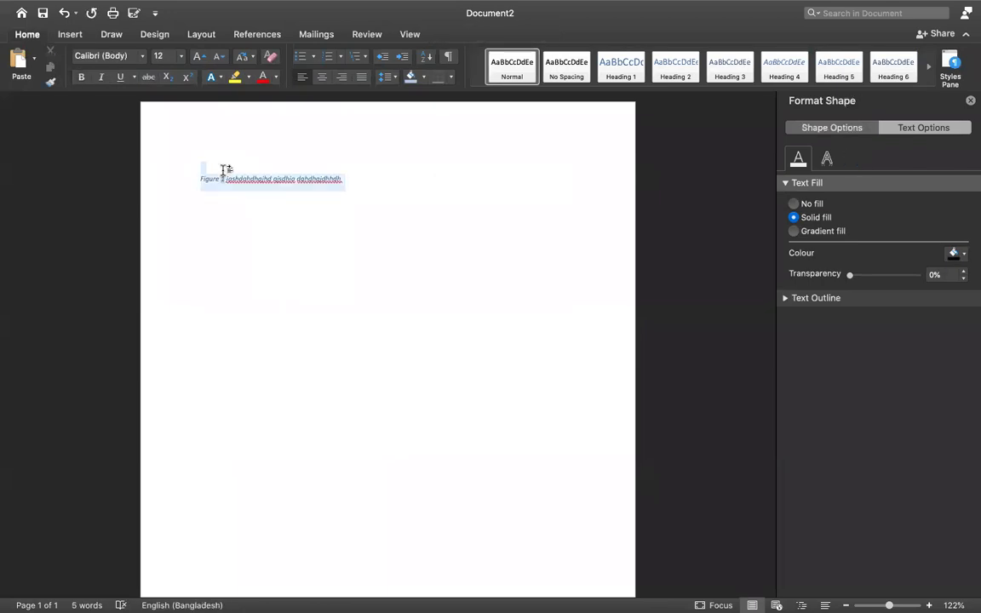
key(Delete)
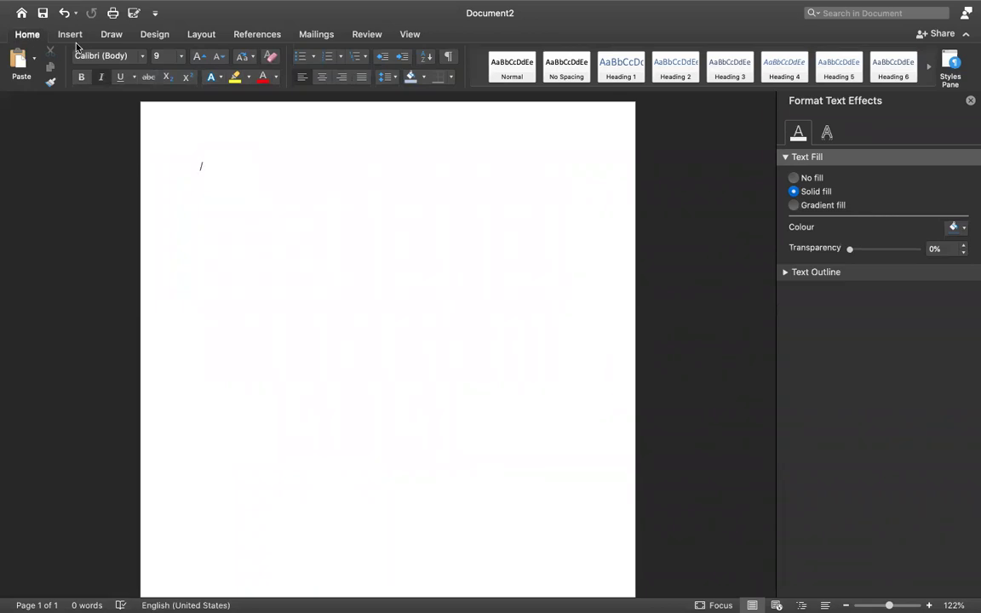
click(67, 34)
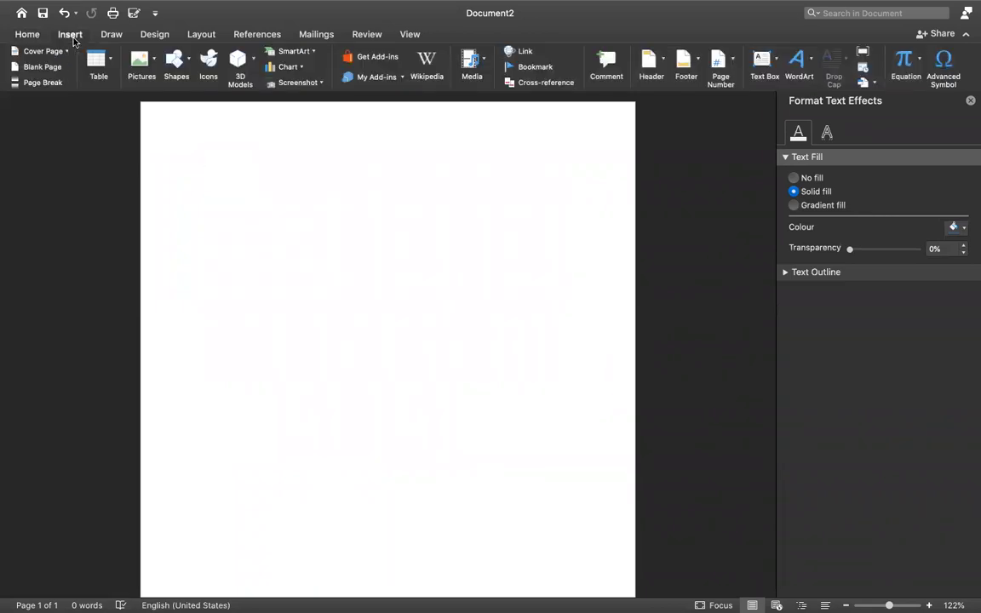
click(658, 71)
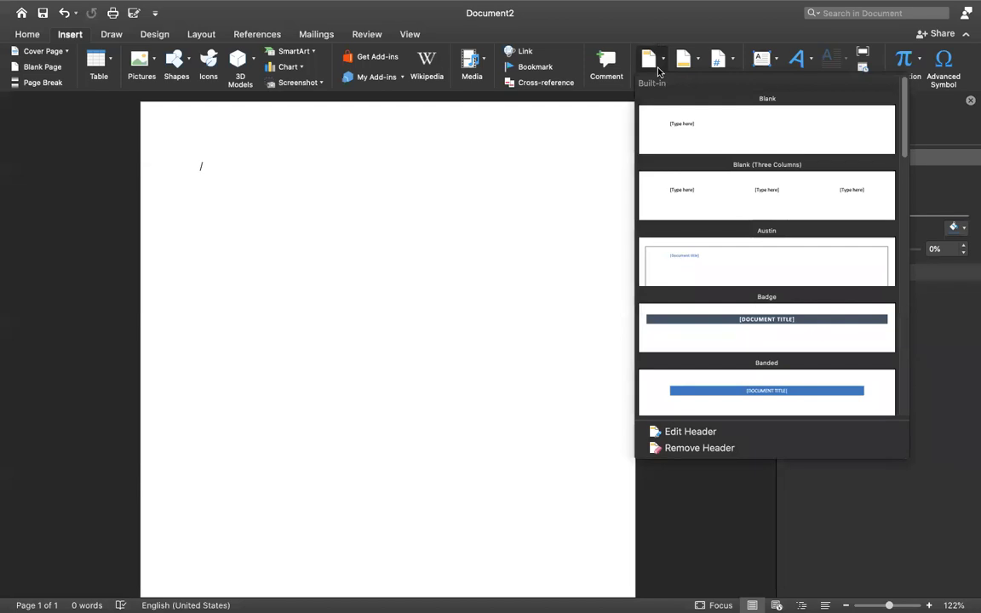
click(388, 188)
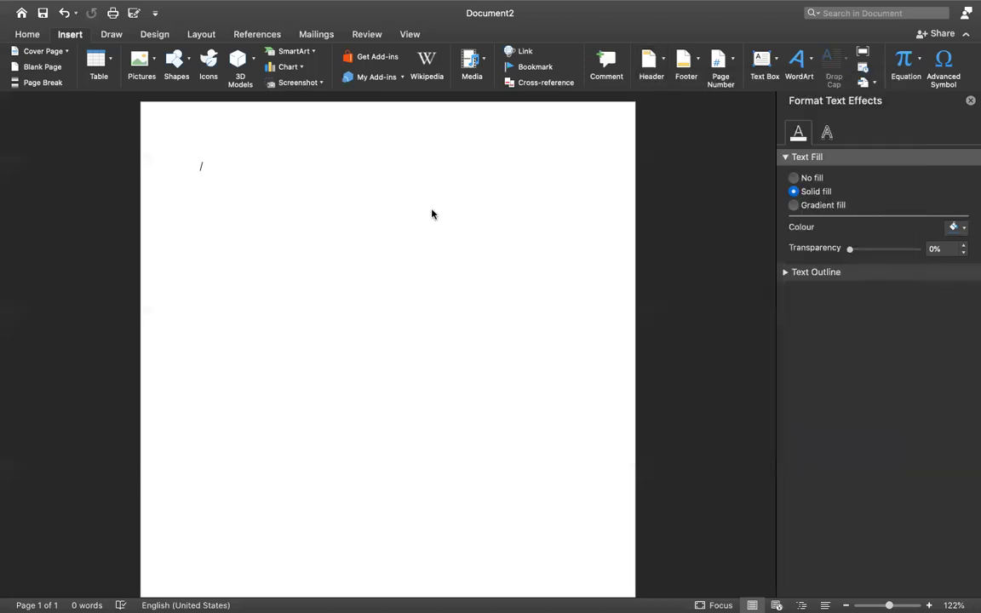
scroll(483, 166, down, 3)
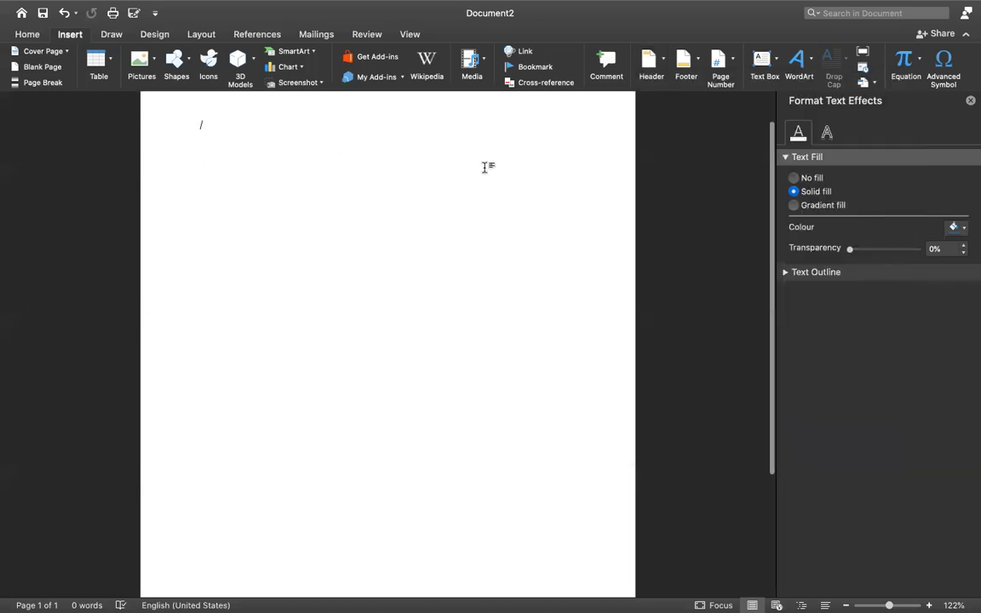
scroll(483, 166, up, 3)
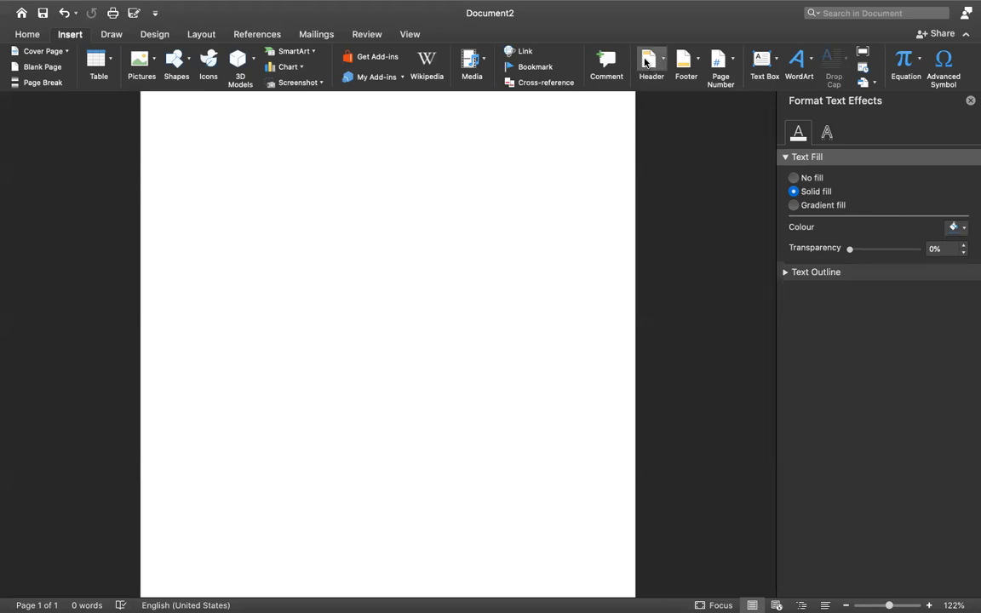
click(647, 61)
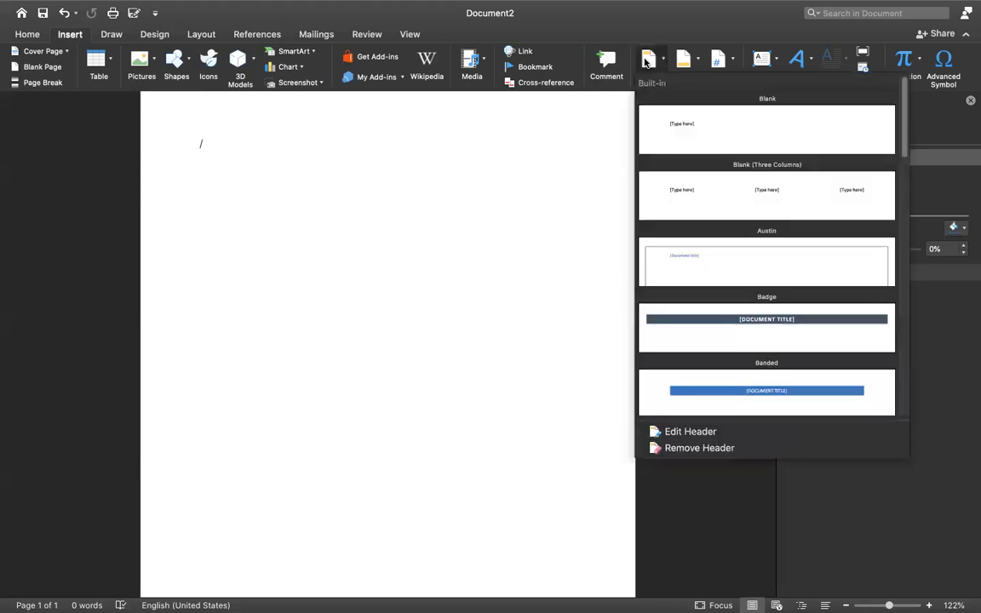
click(687, 126)
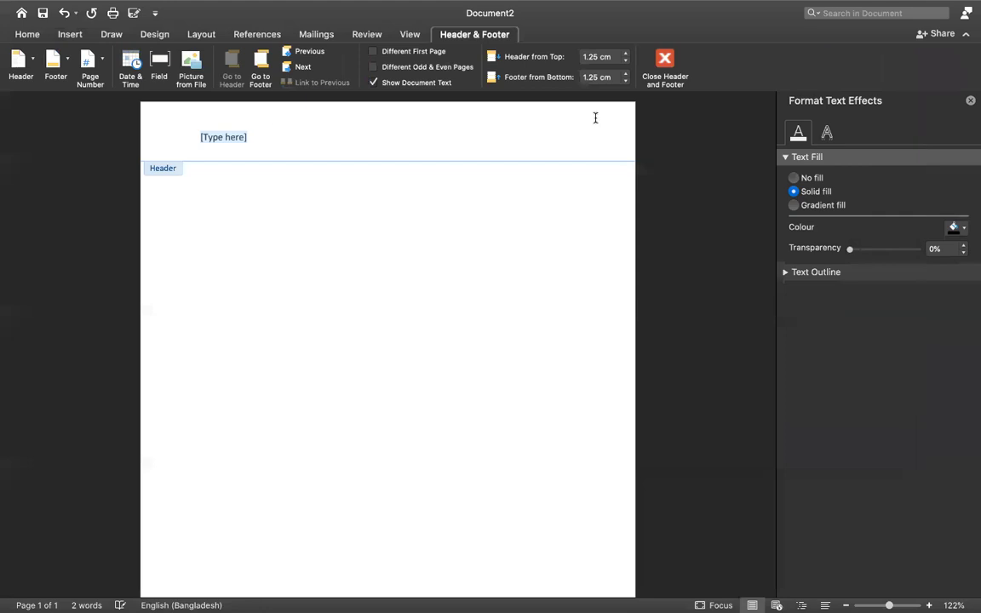
Type test text in the header and body, then erase the stray body text
text(hgashdgahsgdhaghdg)
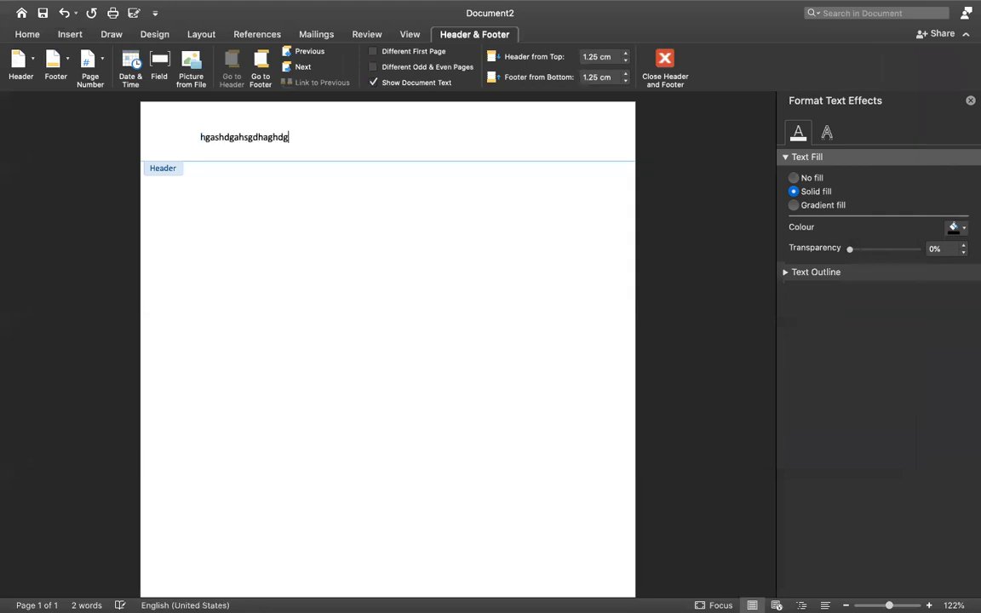
double_click(275, 252)
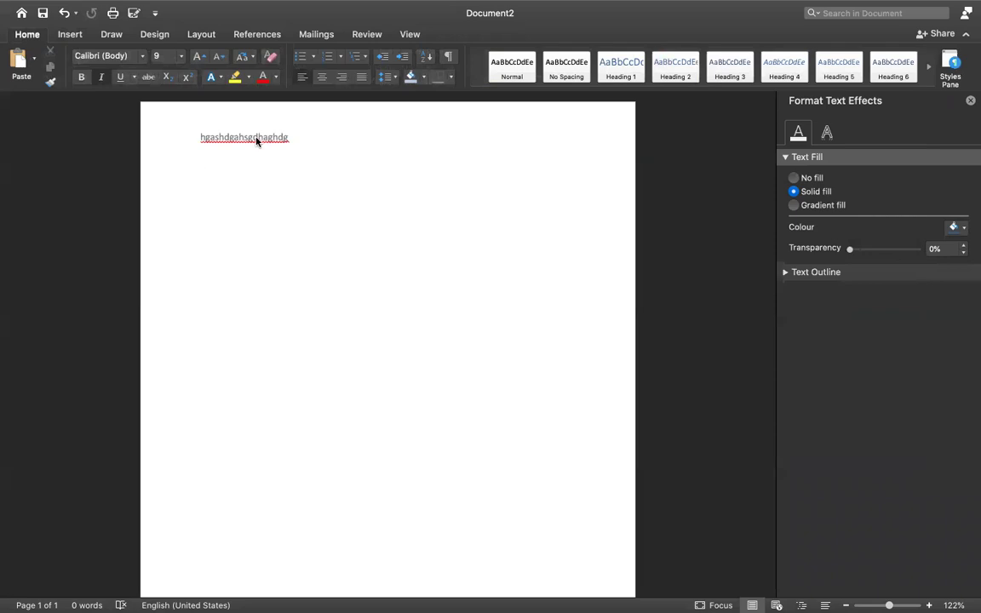
text(hsjashjdagdahgd)
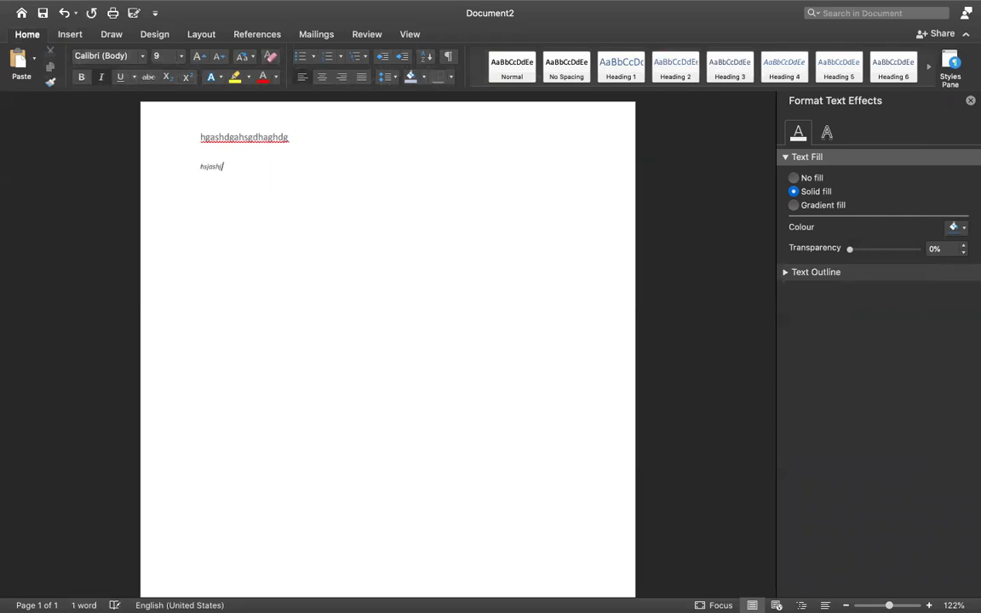
key(BackSpace)
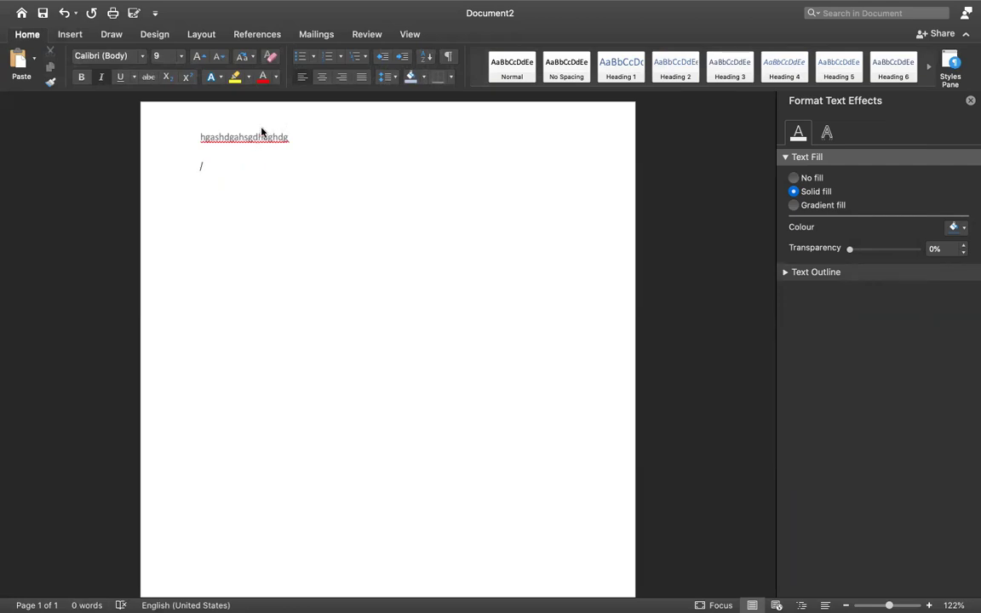
Erase the test text in the header and close header and footer editing
double_click(261, 132)
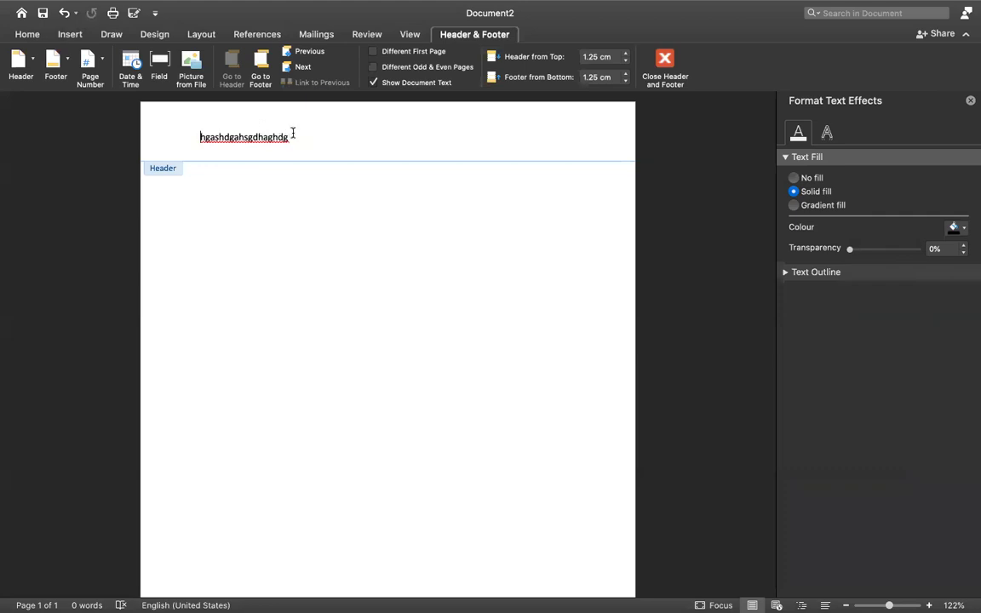
text(jahsdha)
text(shjd ashd)
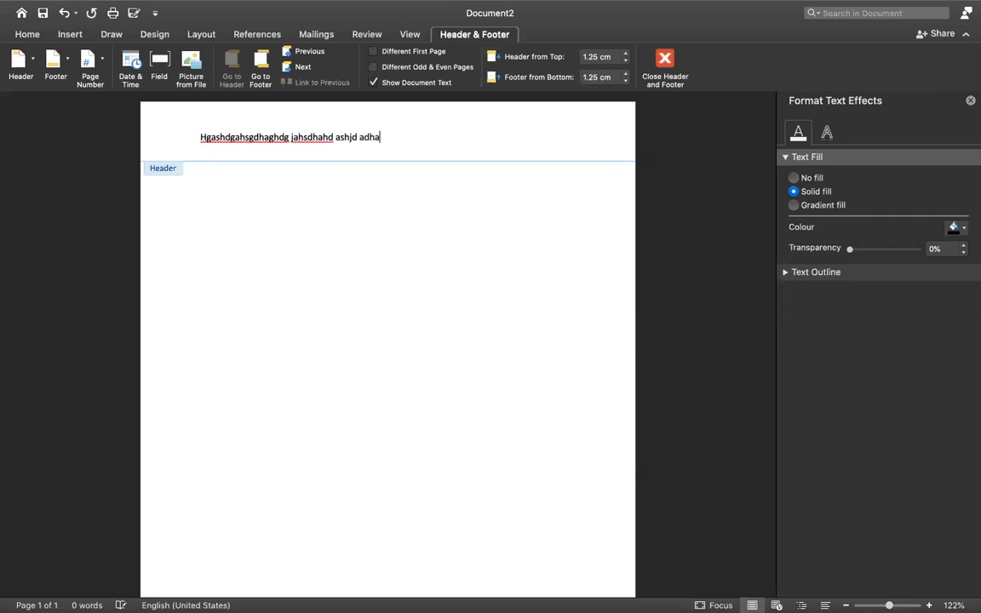
key(BackSpace)
key(BackSpace)
key(BackSpace)
key(BackSpace)
key(BackSpace)
key(BackSpace)
key(BackSpace)
key(BackSpace)
key(BackSpace)
key(BackSpace)
key(BackSpace)
key(BackSpace)
key(BackSpace)
key(BackSpace)
key(BackSpace)
key(BackSpace)
key(BackSpace)
key(BackSpace)
key(BackSpace)
key(BackSpace)
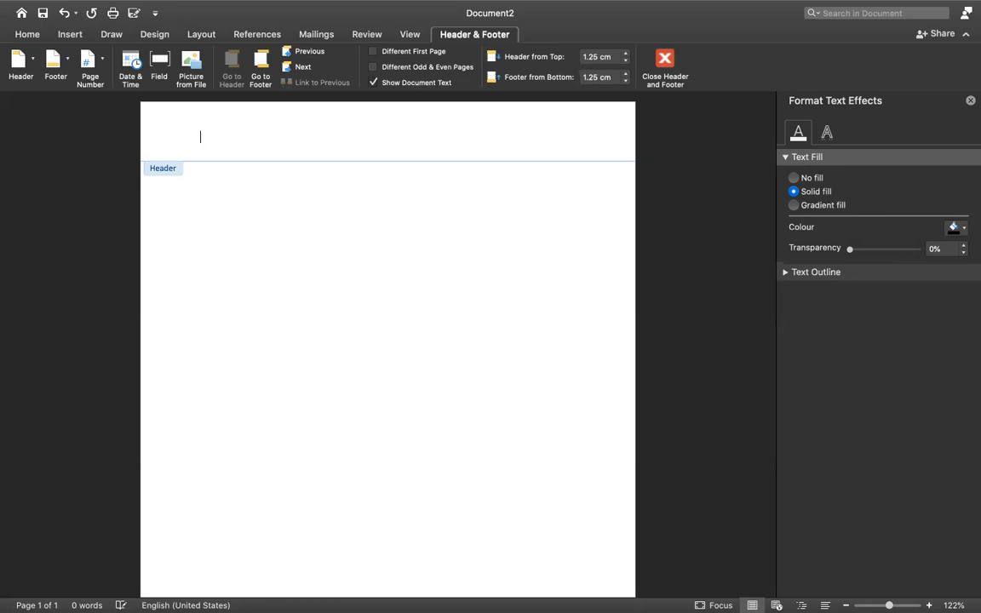
scroll(293, 134, down, 1)
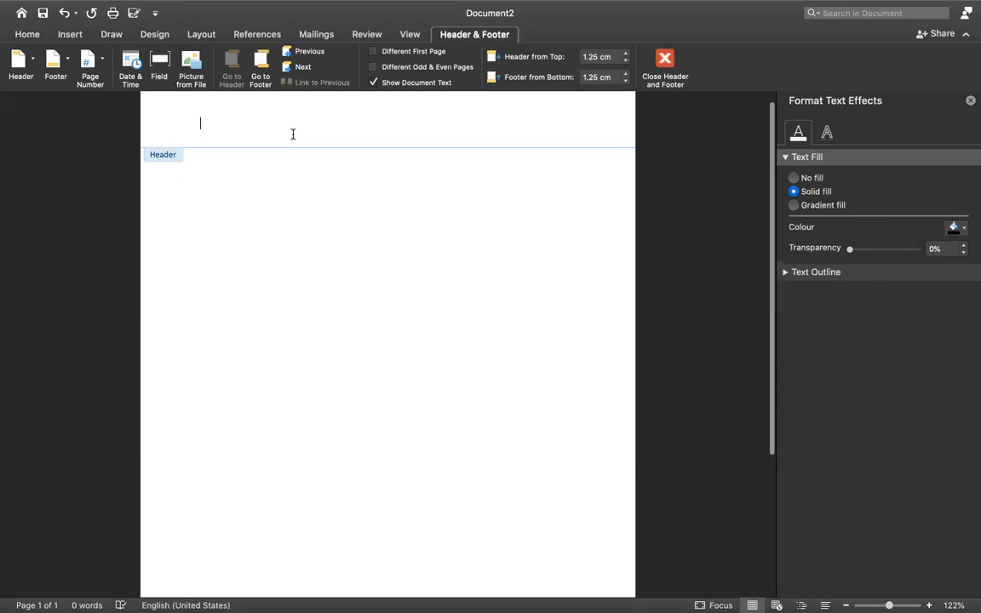
click(668, 64)
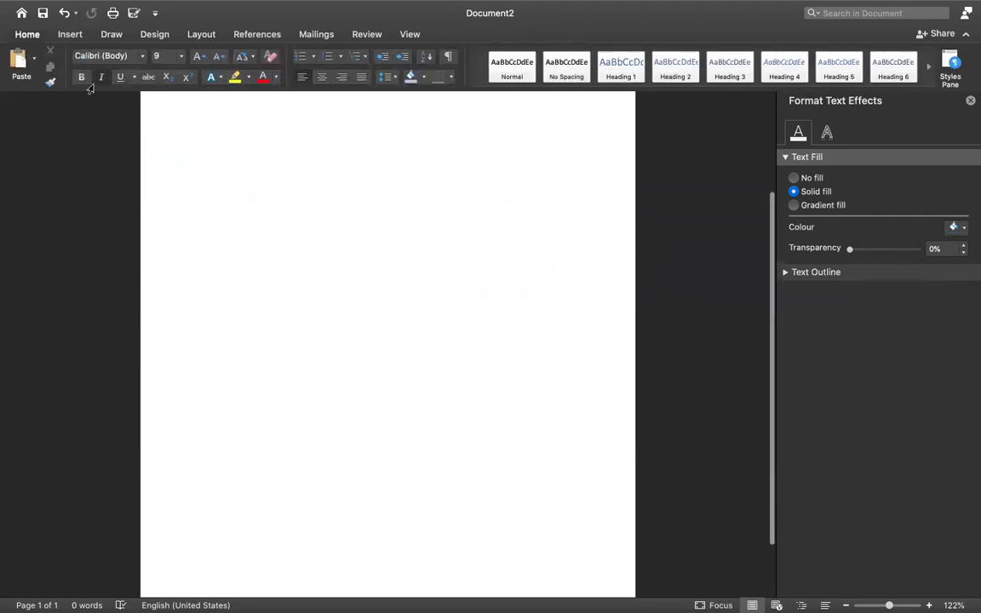
click(69, 36)
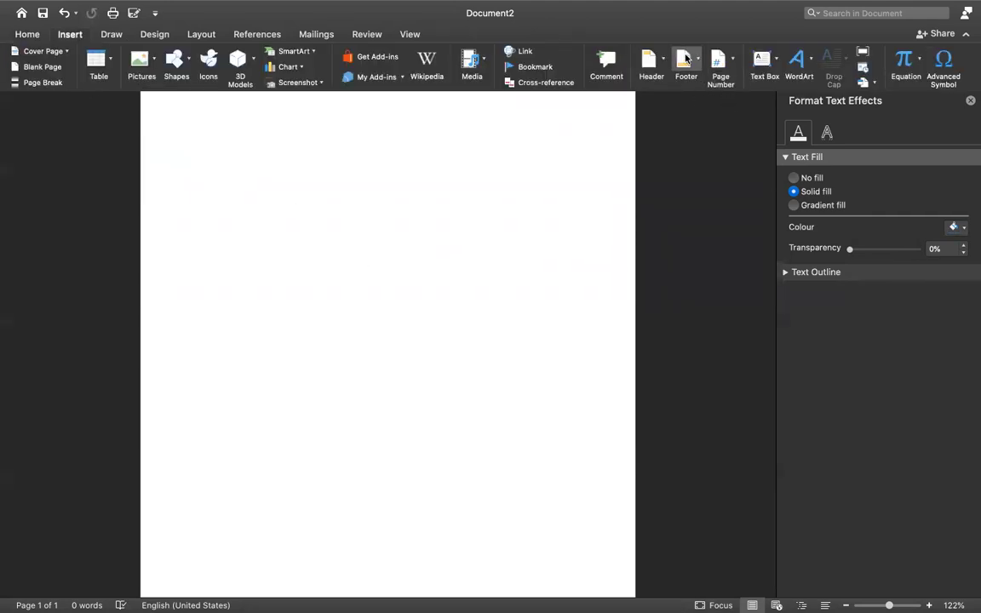
Add a Blank footer reading 'jhsjhdjashdahdadg ahda'
click(682, 58)
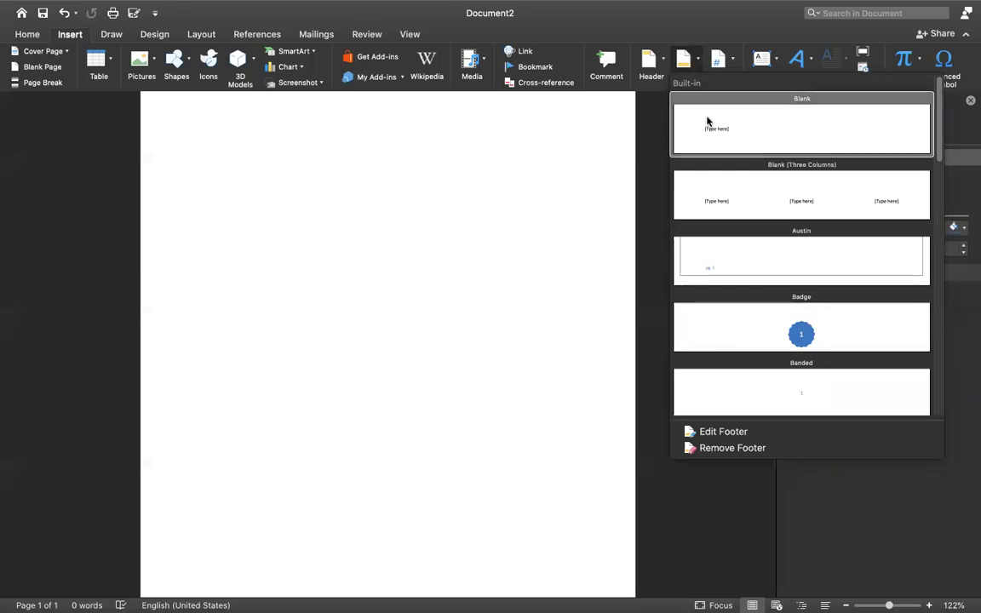
click(707, 123)
click(240, 544)
text(jhsjhdjashdahdadg ahda)
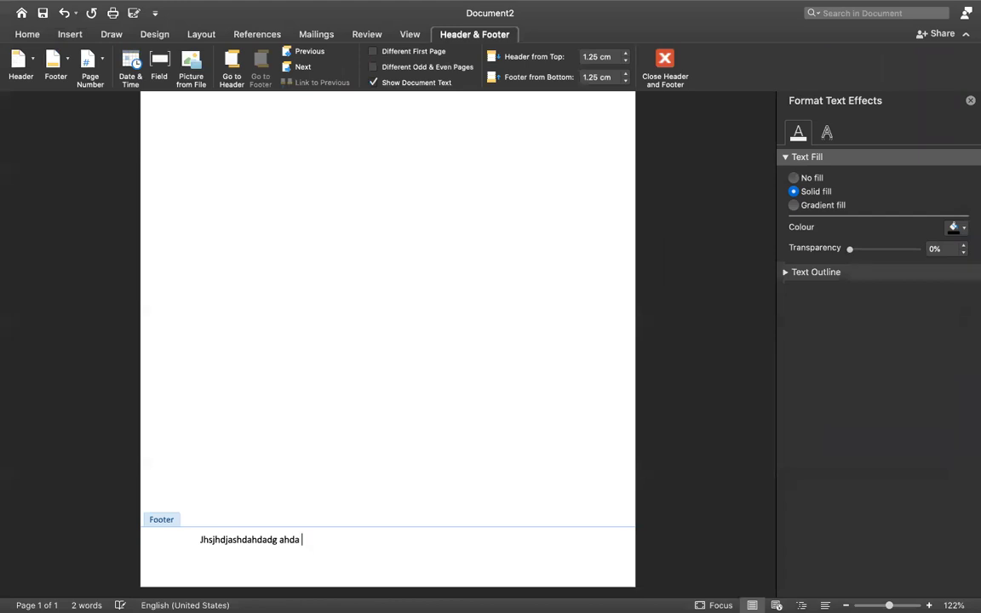
Type 'adjkahdjhahd' into the header and close header and footer editing
scroll(218, 558, up, 2)
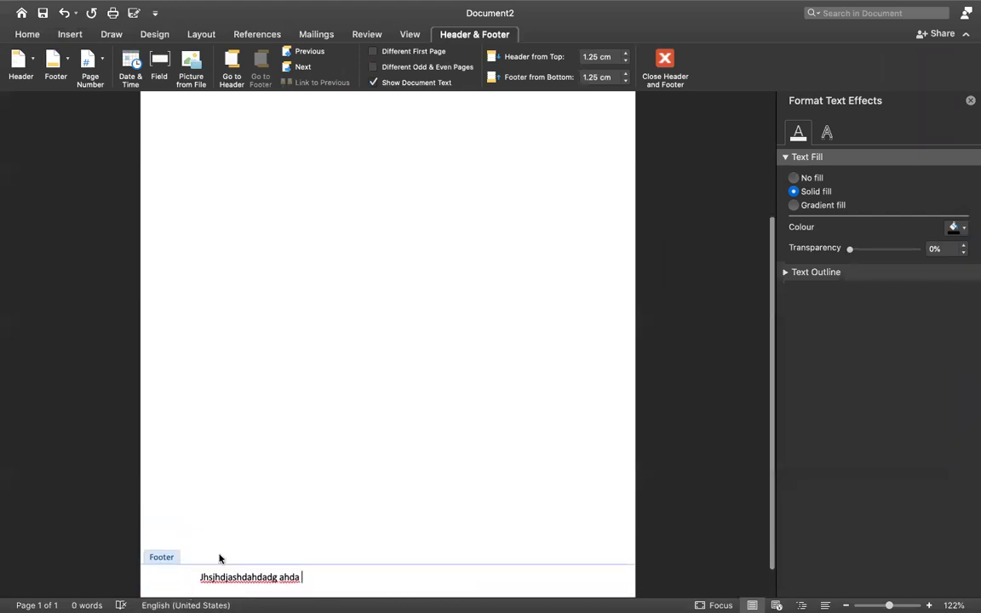
scroll(219, 558, up, 3)
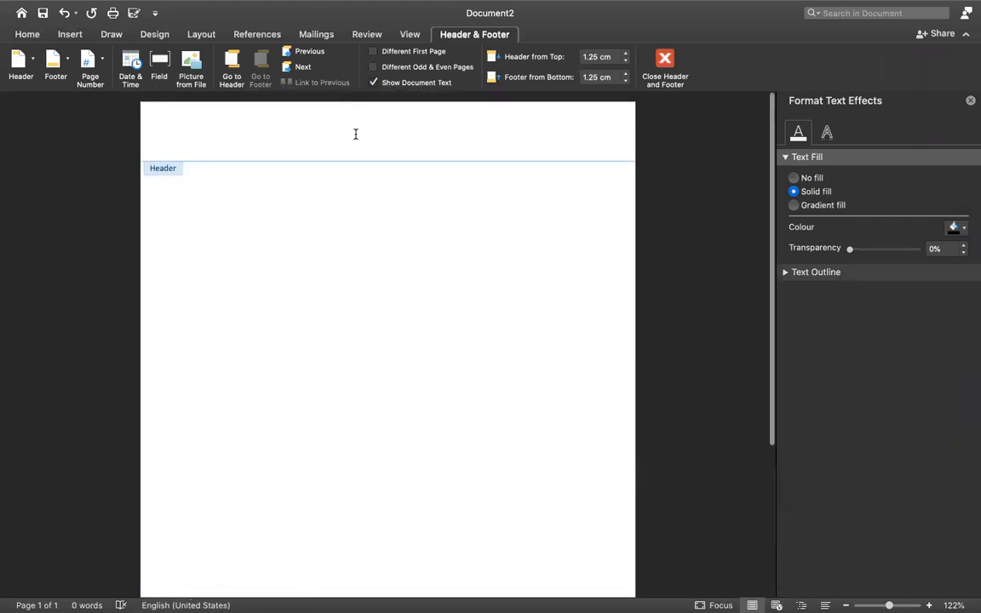
click(204, 135)
text(adjkahdjhahd)
scroll(203, 136, down, 1)
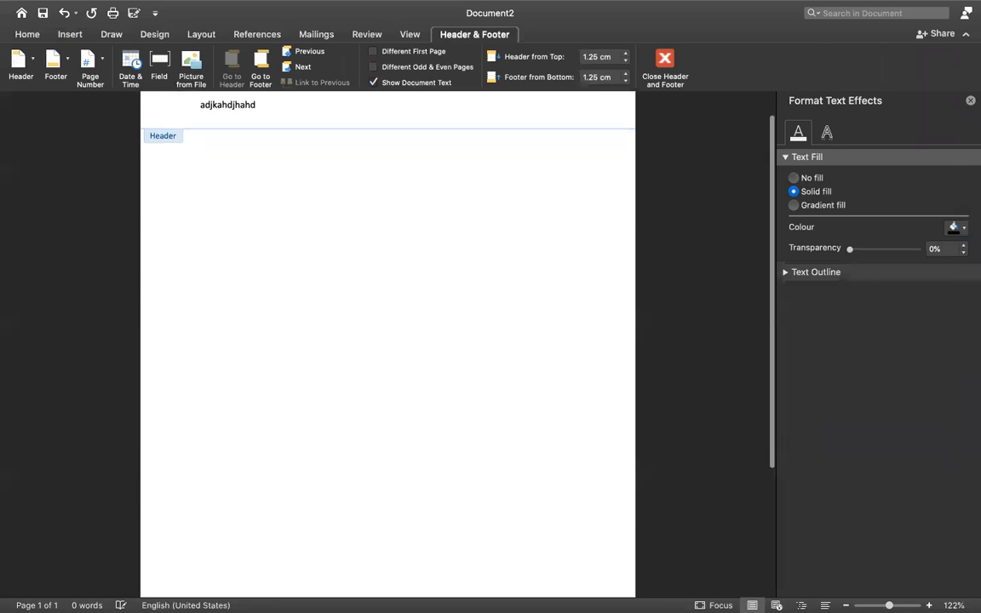
click(665, 59)
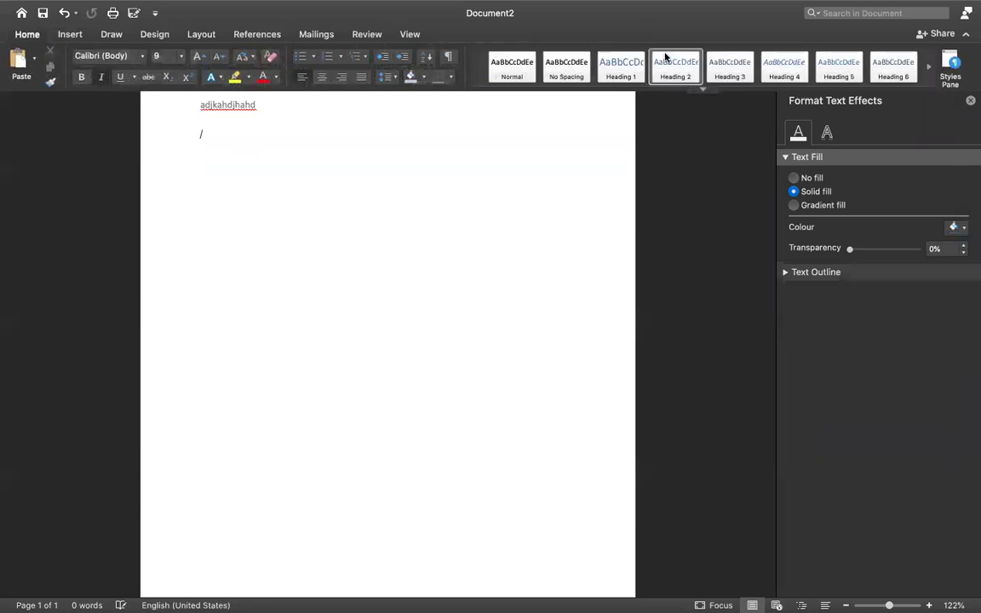
click(69, 32)
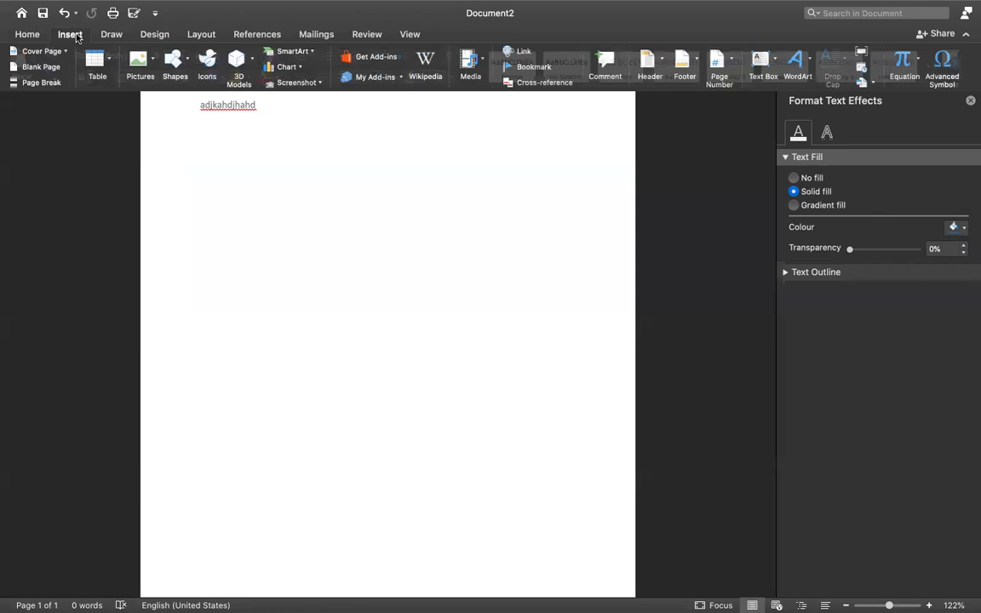
Add a right-aligned page number at the bottom of the page
click(725, 72)
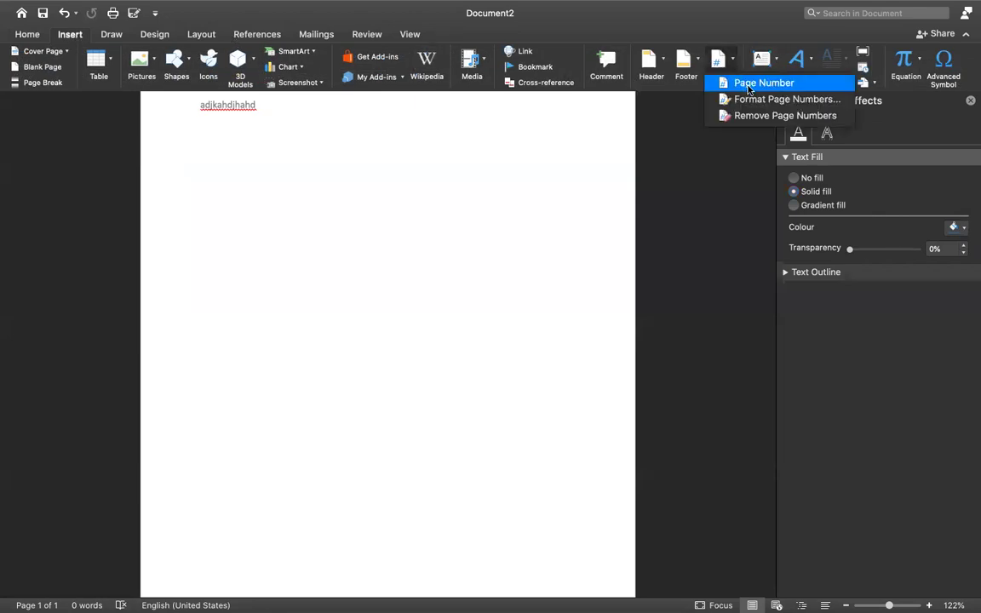
click(750, 85)
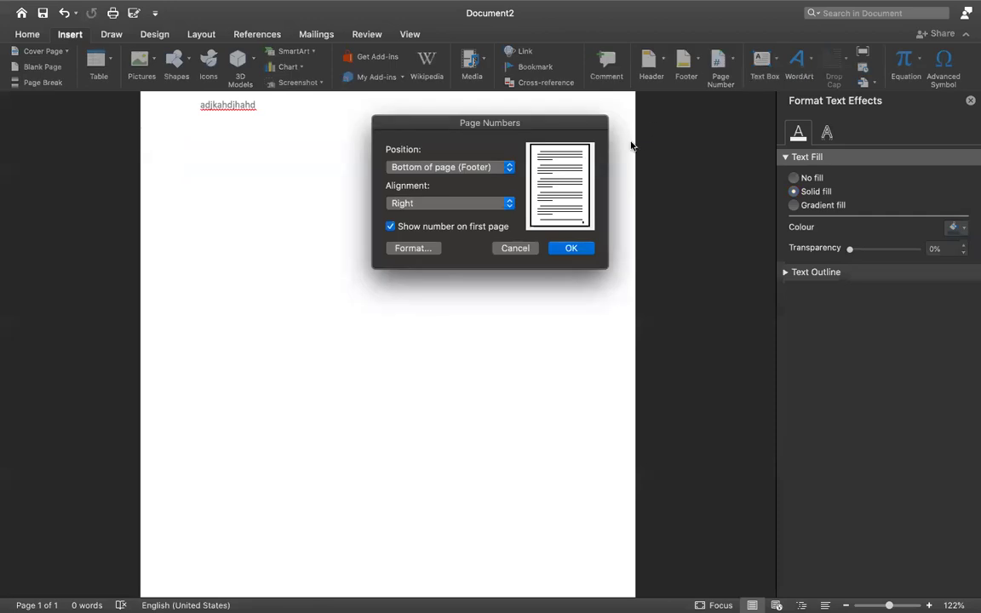
click(448, 168)
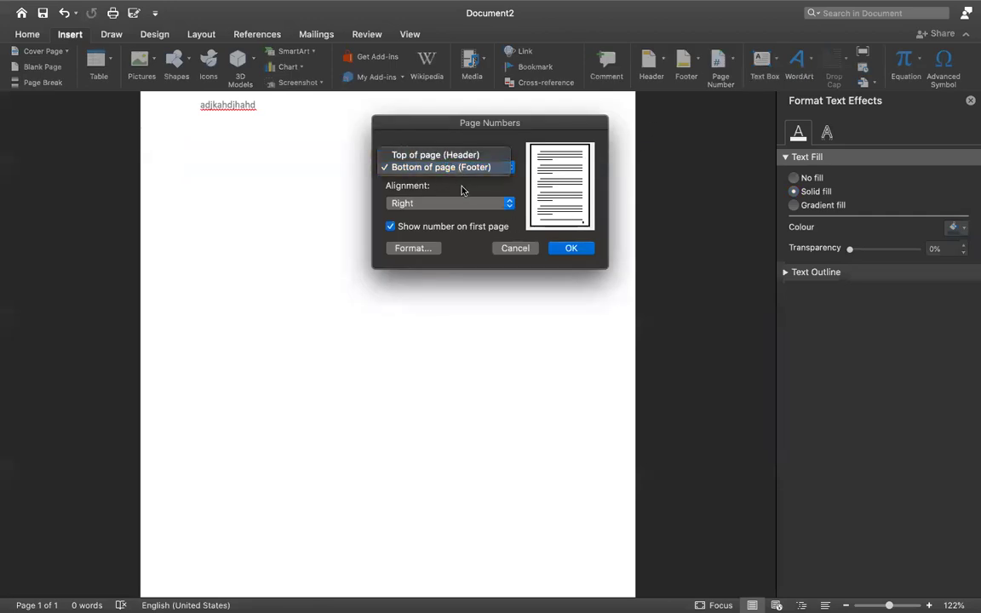
click(460, 191)
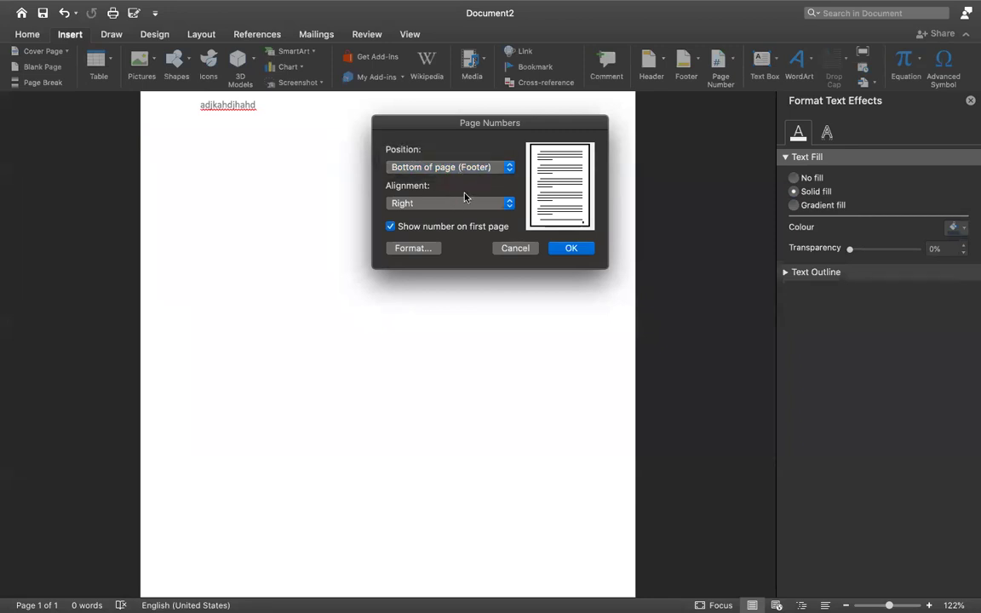
click(465, 208)
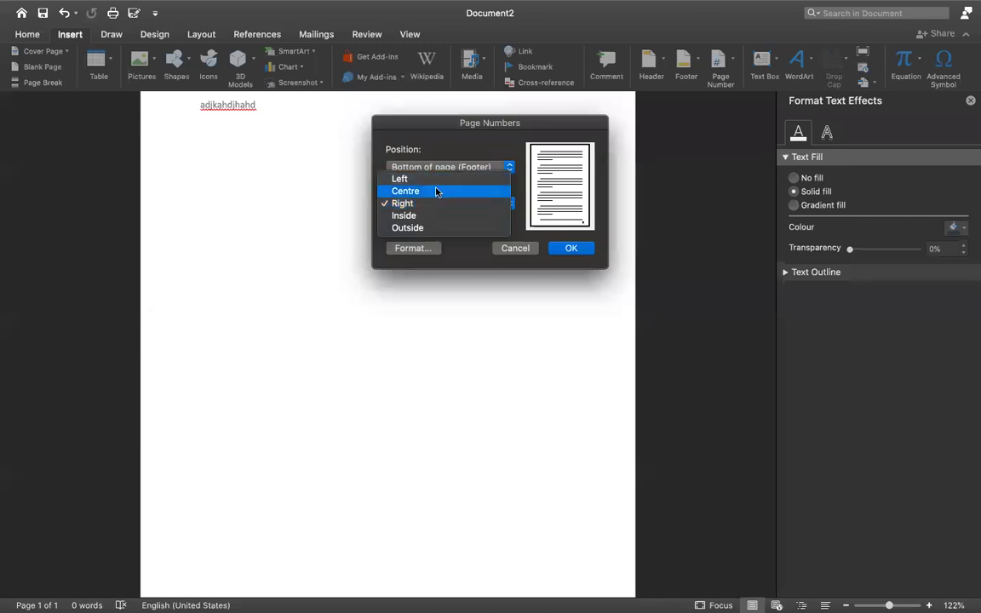
click(429, 203)
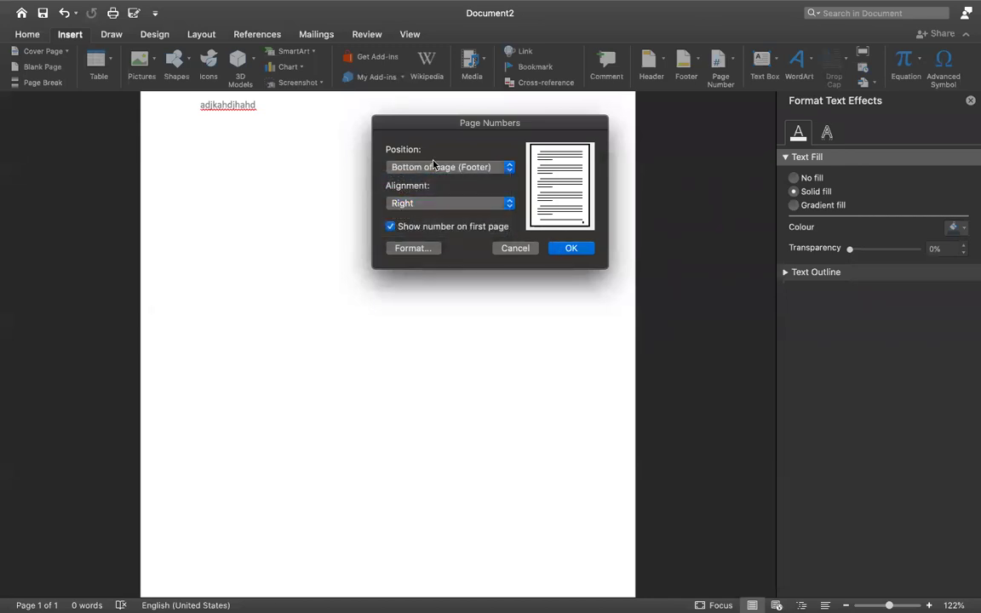
click(572, 249)
Remove the page numbers from the document
scroll(569, 252, down, 3)
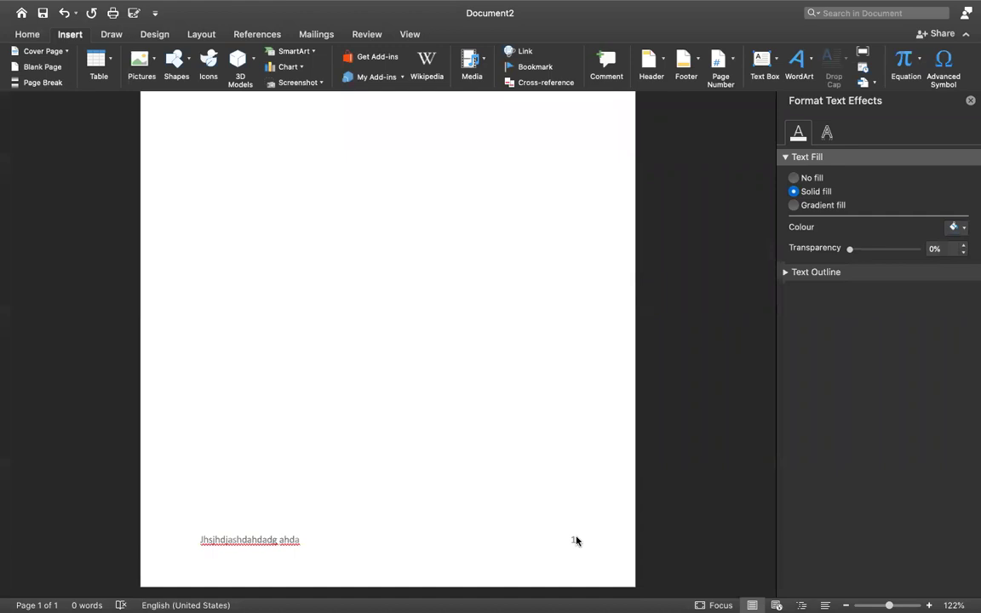
click(734, 78)
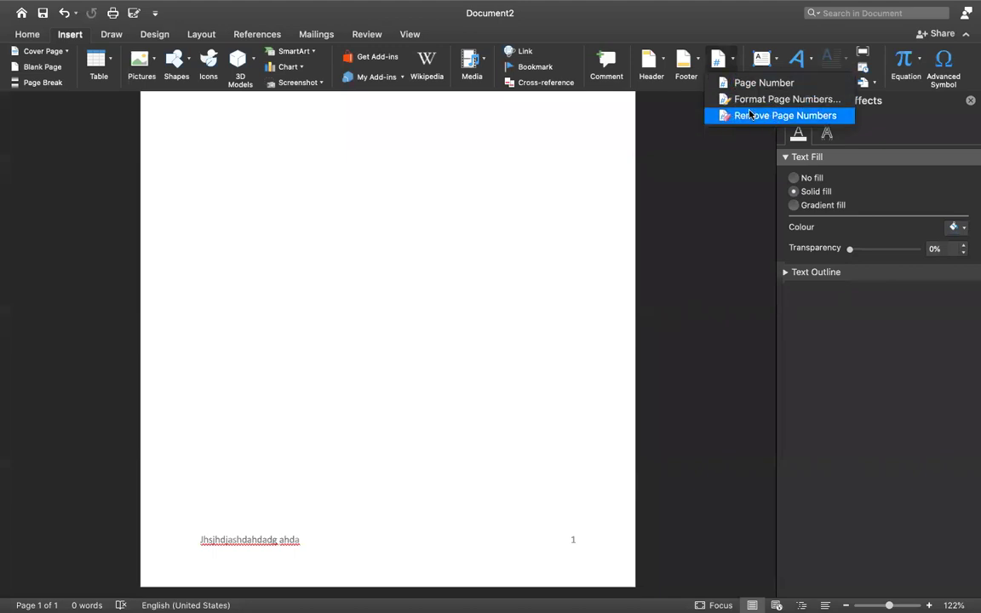
click(750, 115)
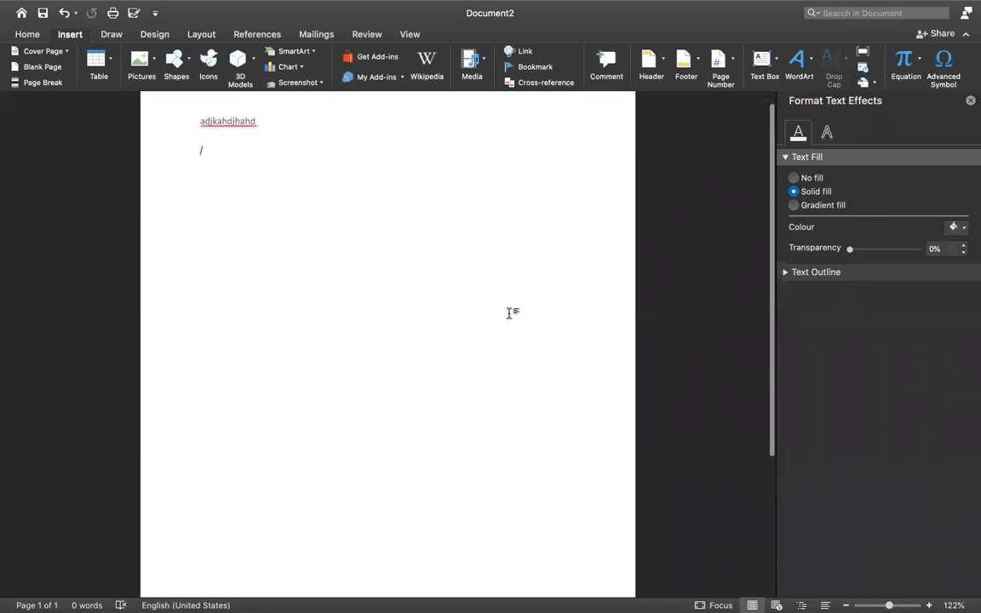
scroll(509, 313, down, 1)
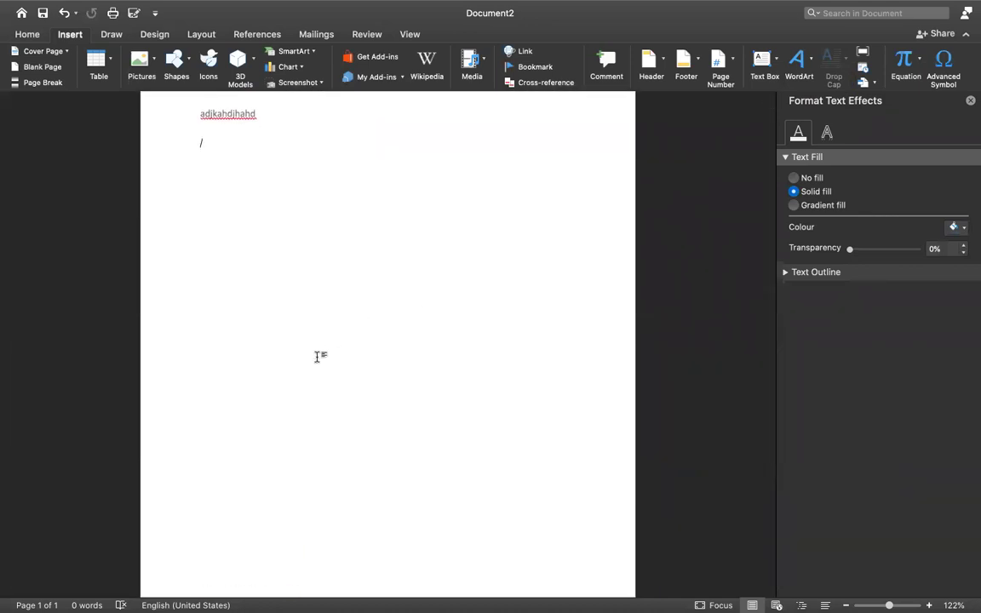
key(super+z)
key(Return)
Insert a new equation filled with the built-in Quadratic Formula from the equation gallery
click(903, 59)
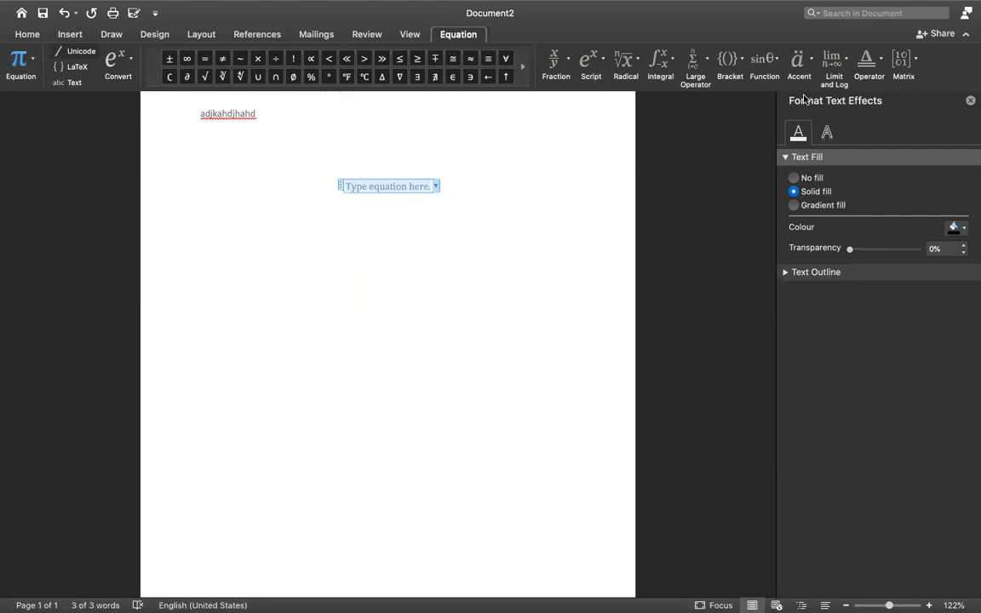
click(33, 63)
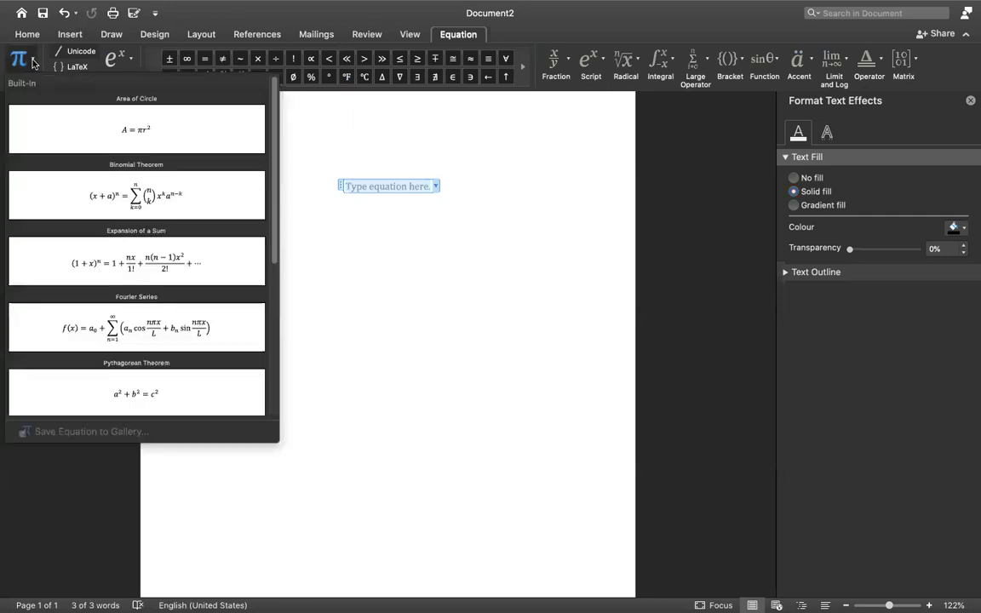
scroll(102, 201, down, 5)
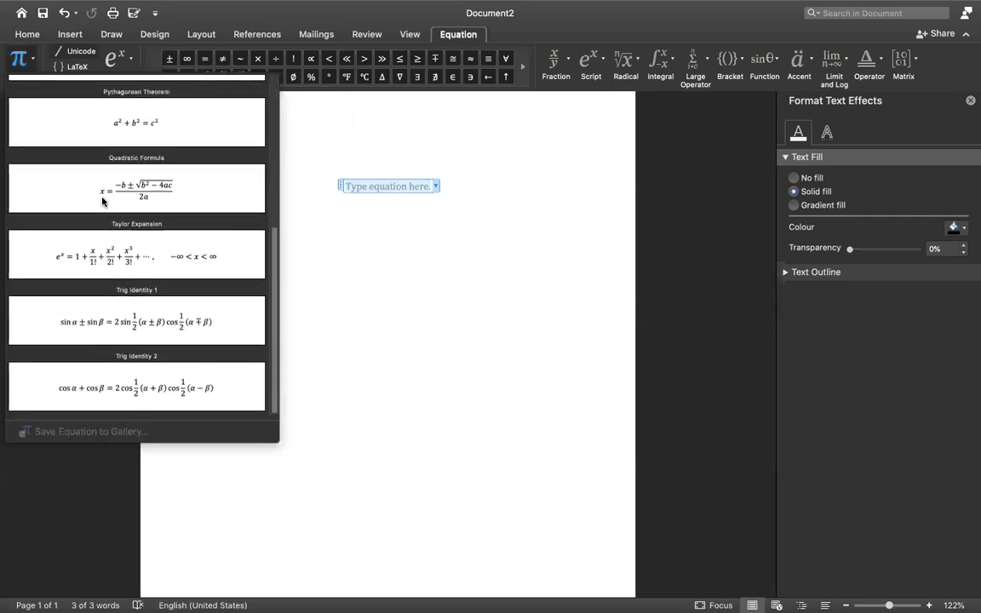
scroll(103, 201, up, 4)
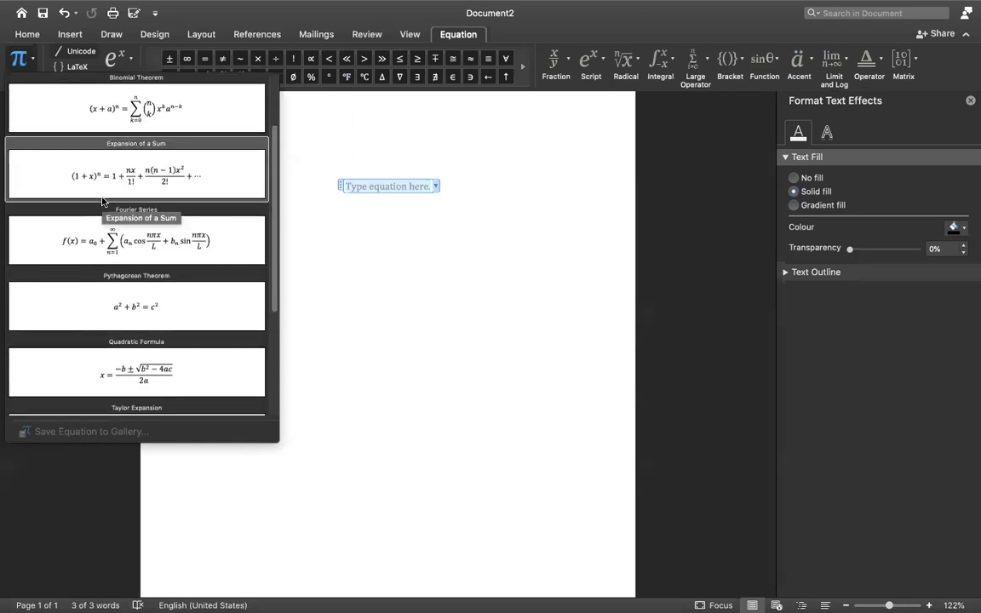
scroll(102, 200, up, 2)
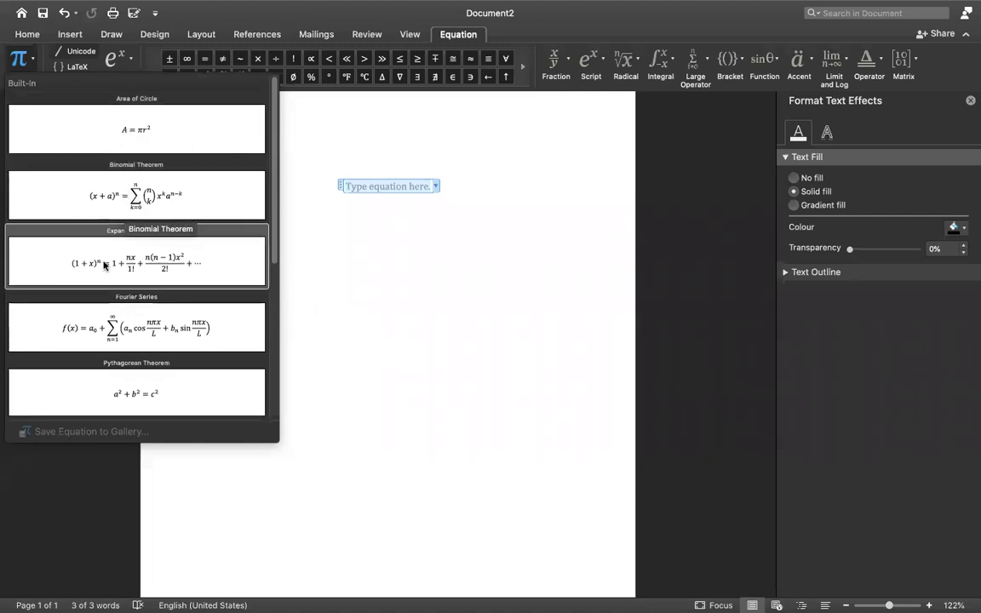
scroll(100, 298, down, 3)
scroll(98, 294, down, 2)
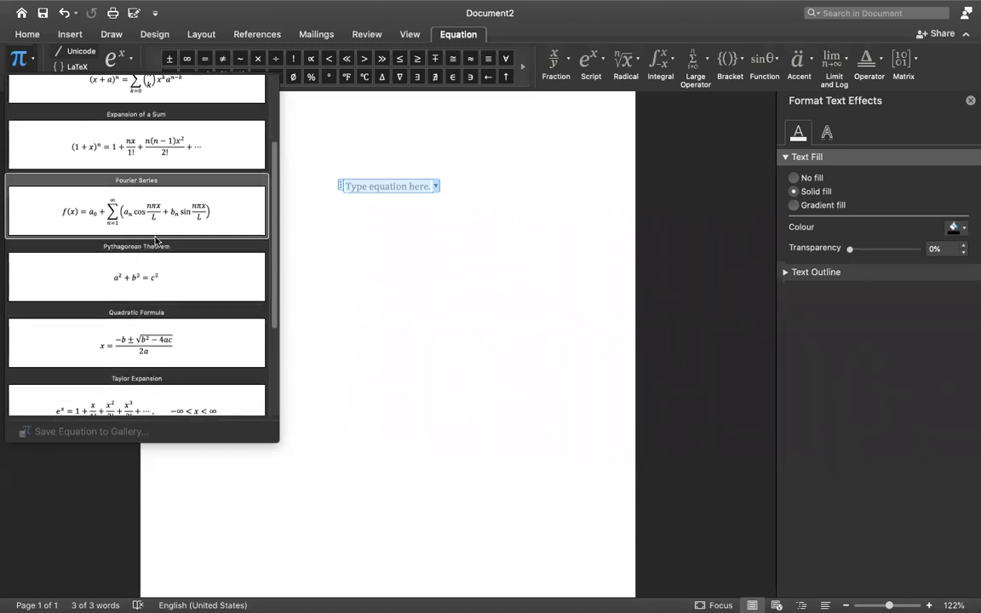
scroll(136, 236, down, 2)
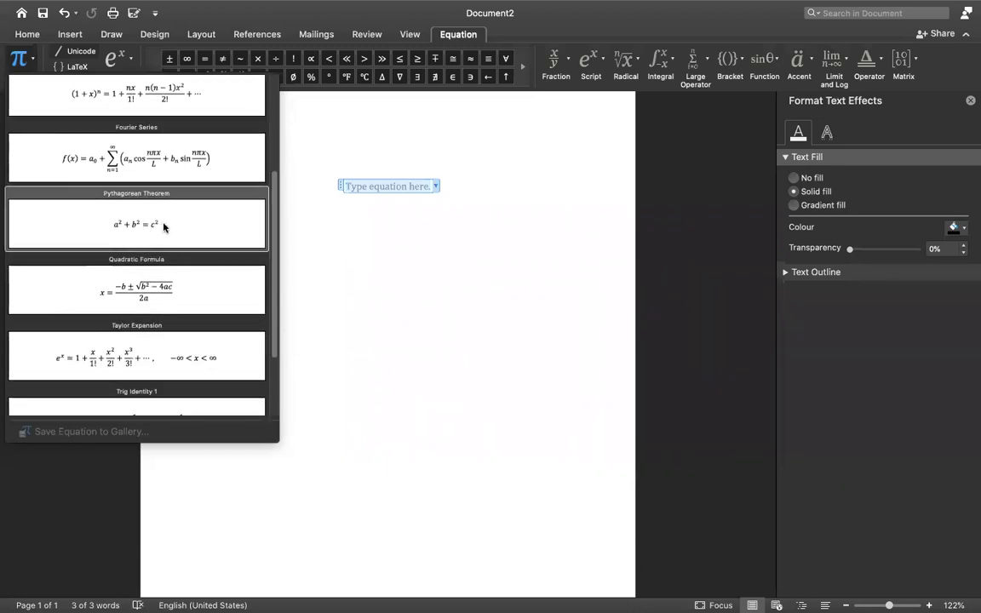
scroll(136, 302, down, 2)
scroll(136, 302, down, 2)
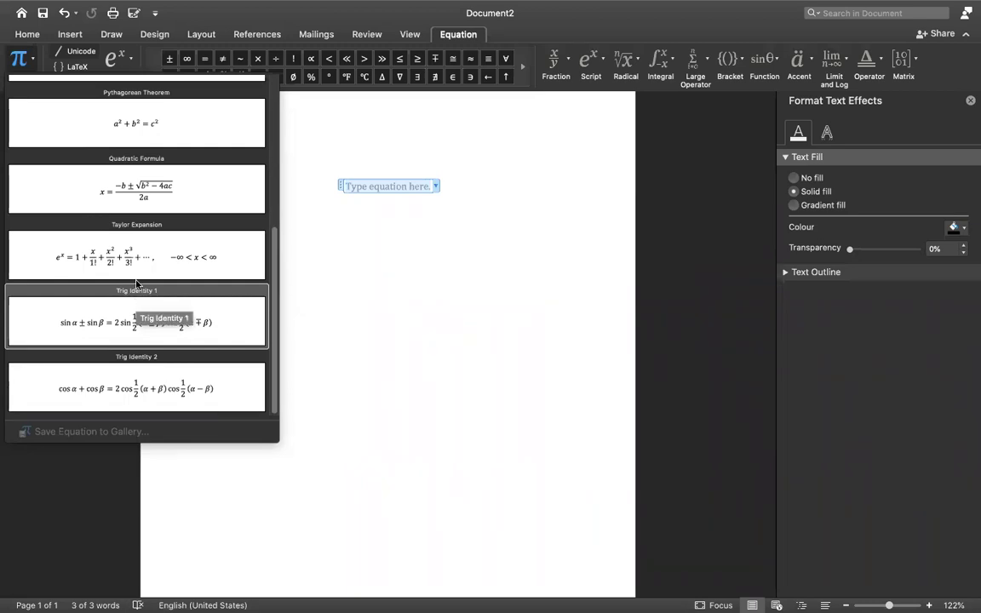
click(132, 179)
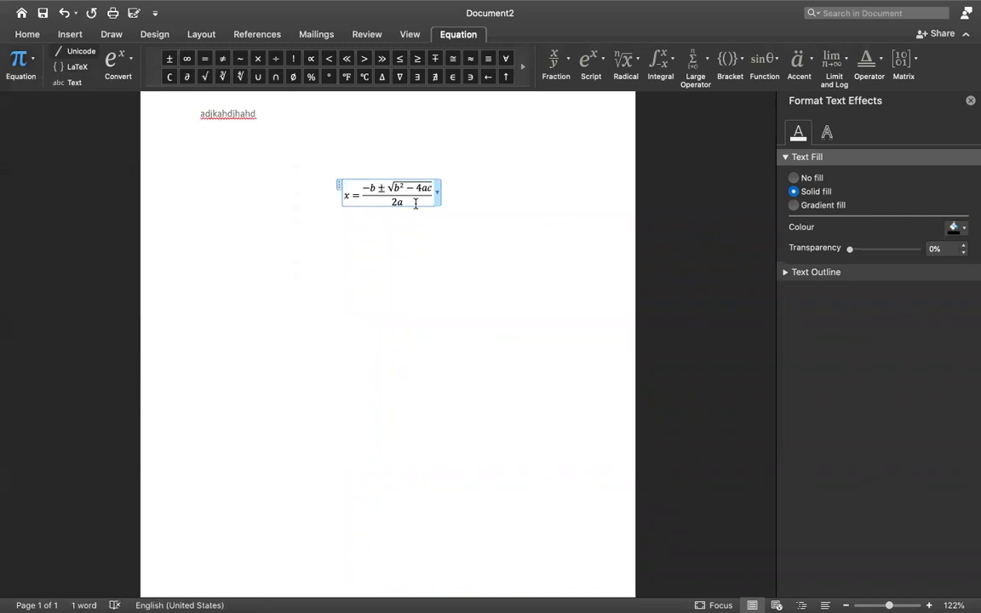
Undo the Quadratic Formula and enter 'y =' in the empty equation instead
key(super+z)
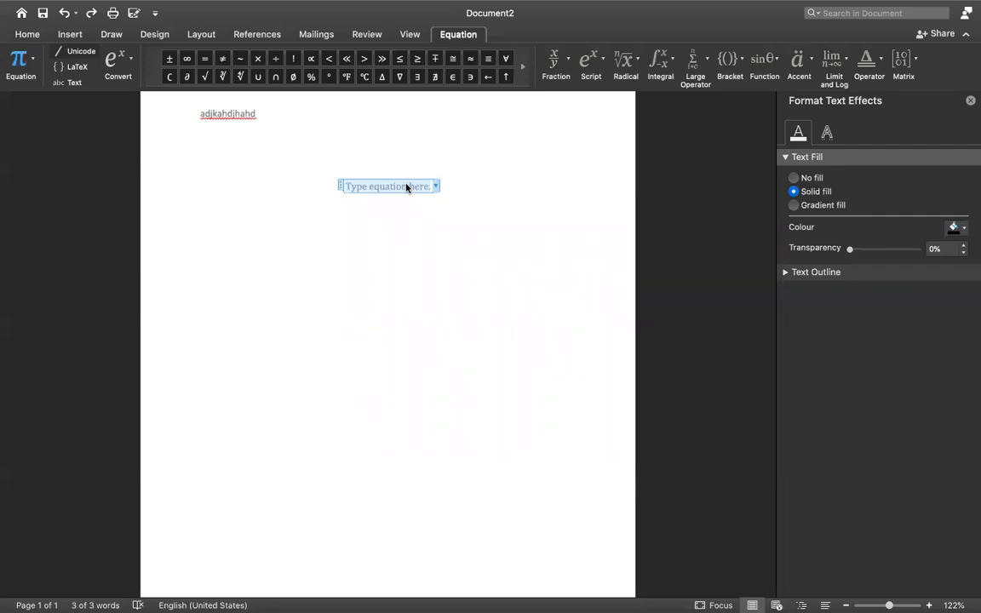
text(y)
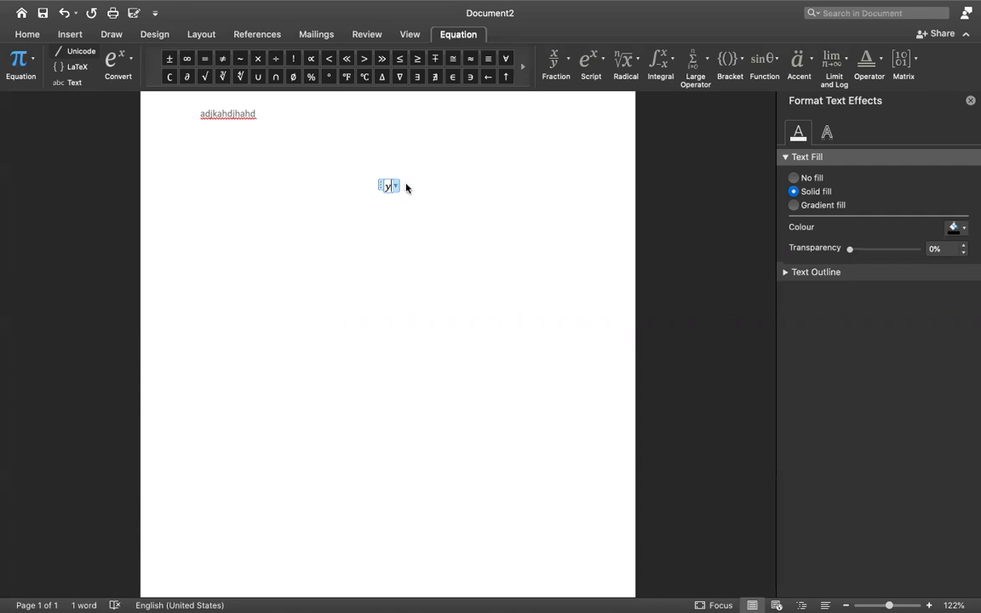
key(BackSpace)
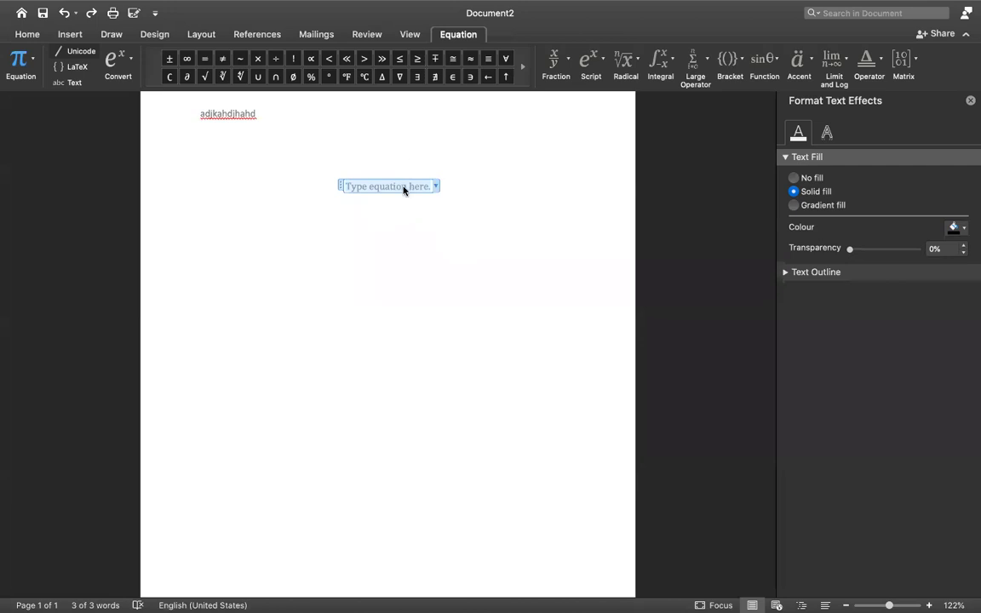
text(y =)
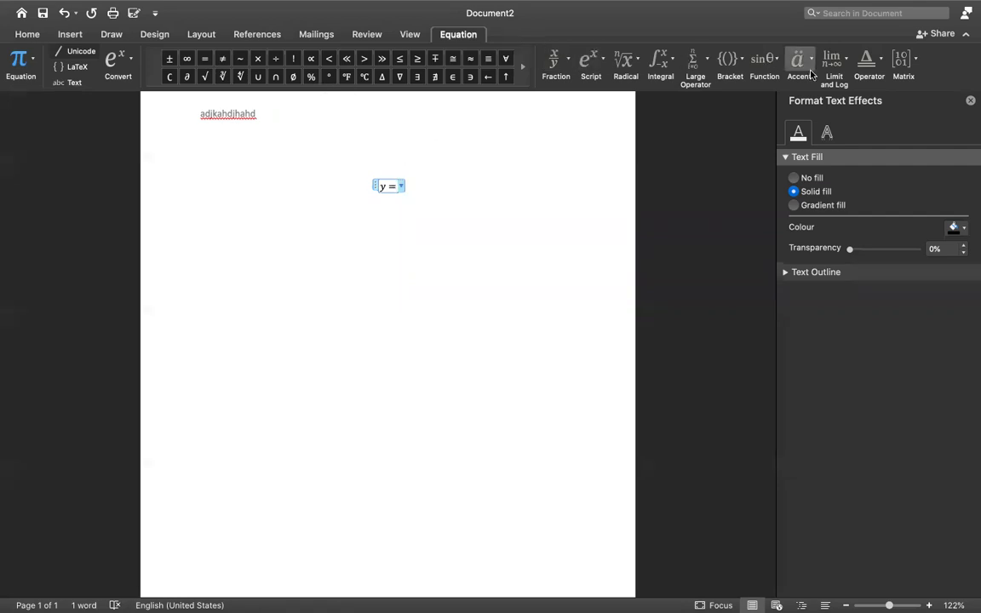
click(566, 62)
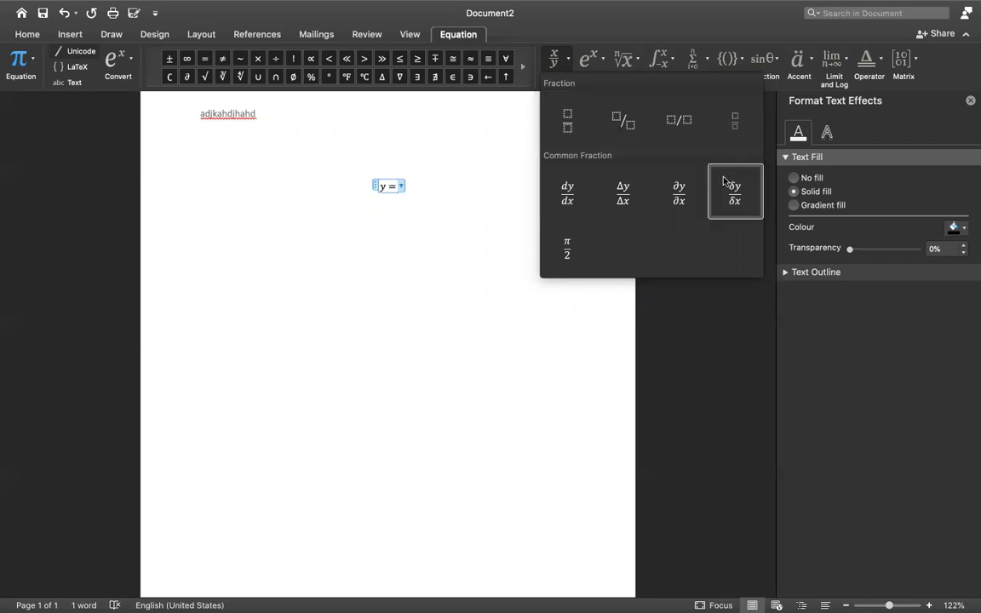
click(603, 62)
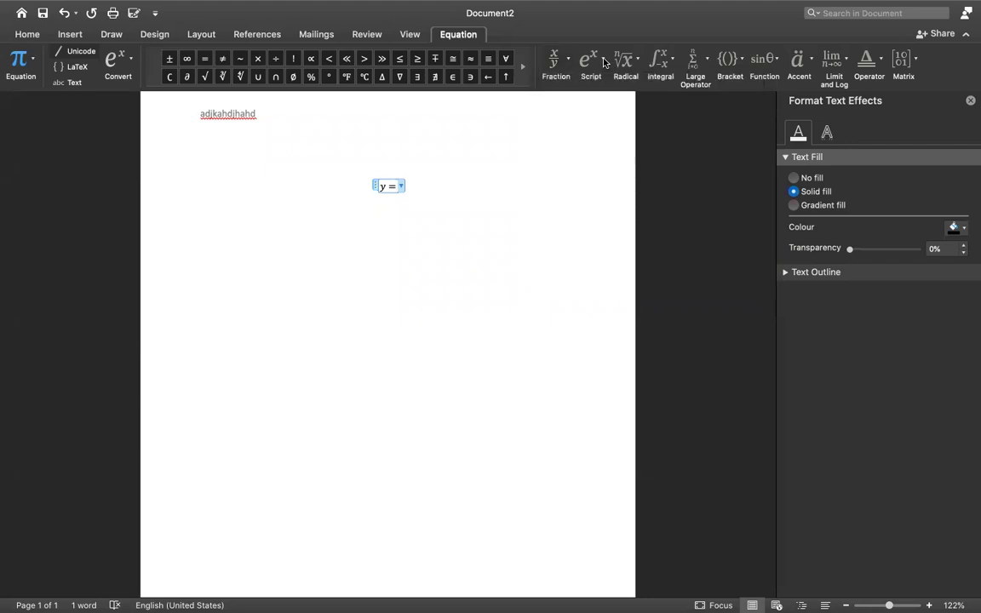
click(604, 63)
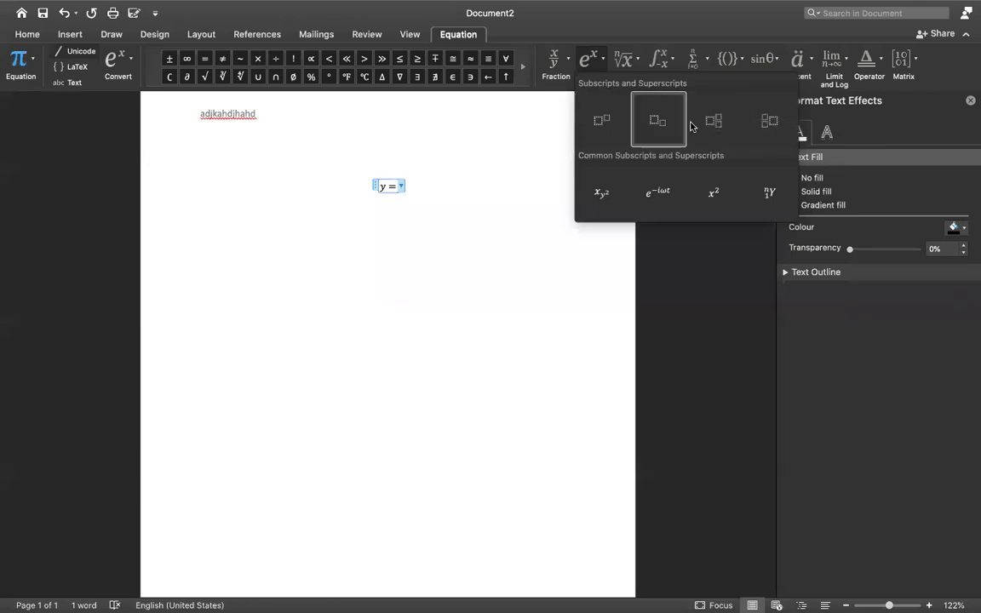
click(637, 68)
click(635, 72)
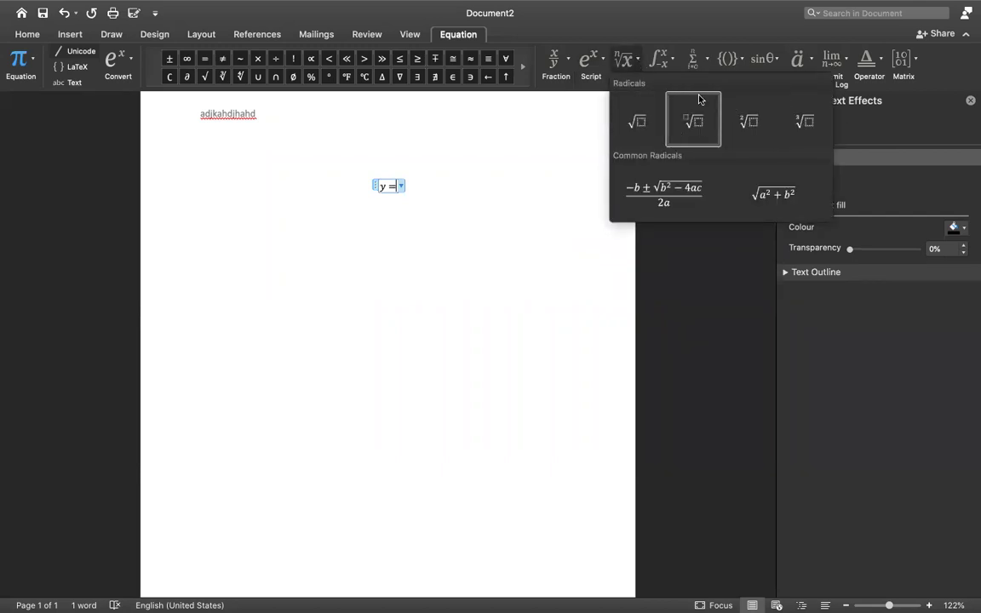
click(672, 66)
click(671, 65)
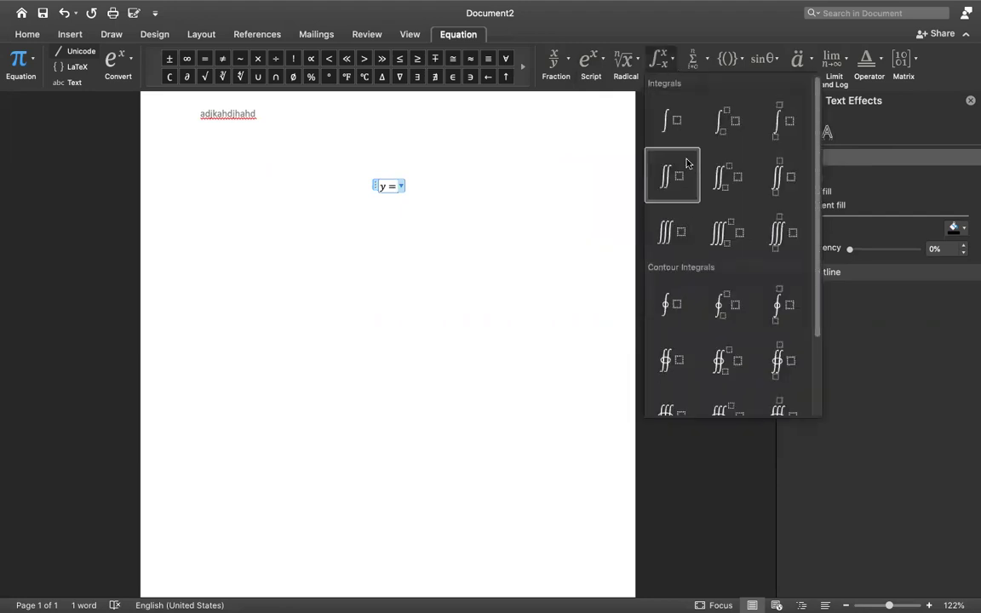
click(705, 63)
click(708, 62)
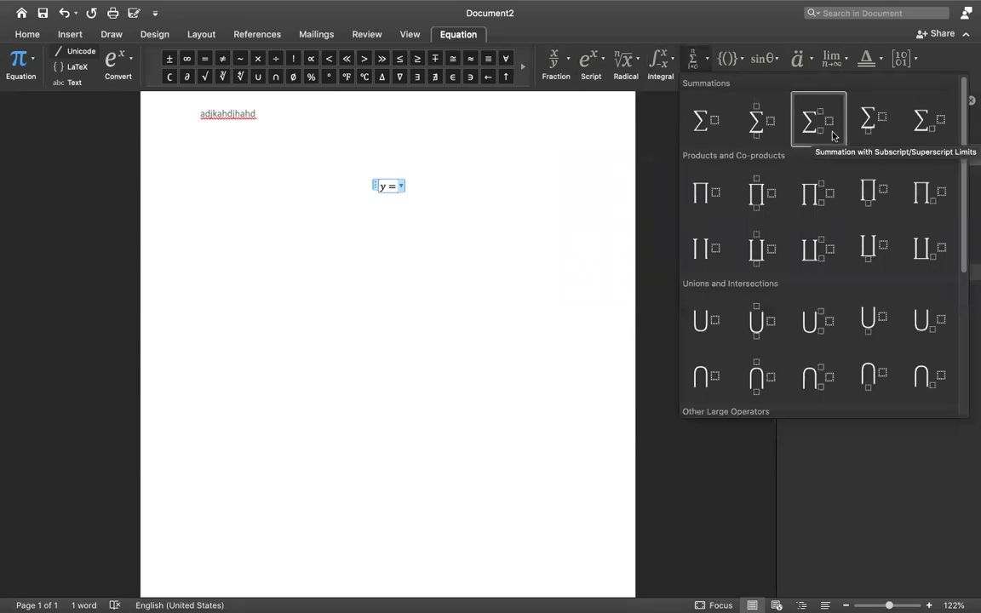
click(732, 58)
click(743, 60)
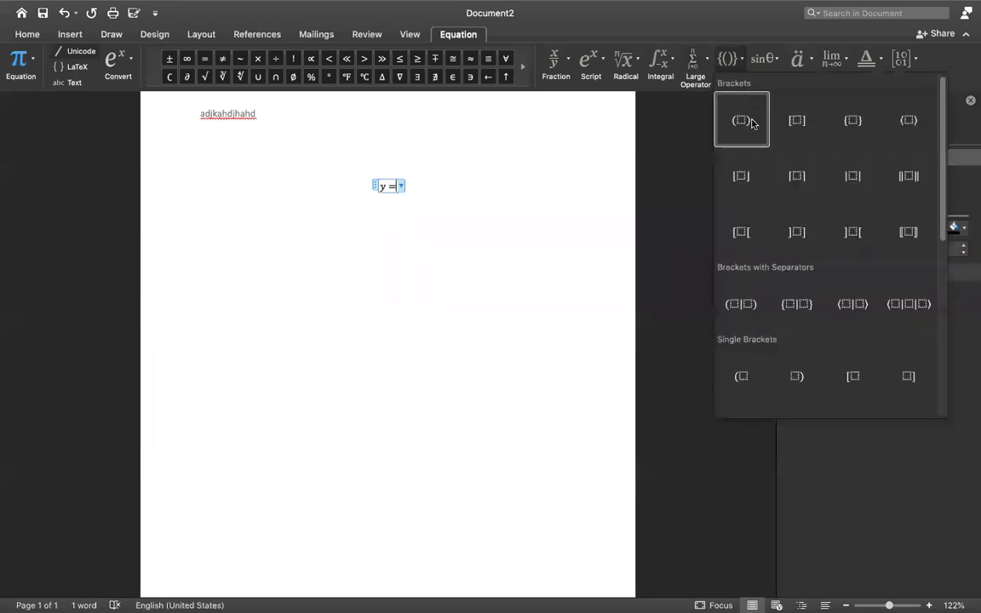
click(729, 58)
click(773, 60)
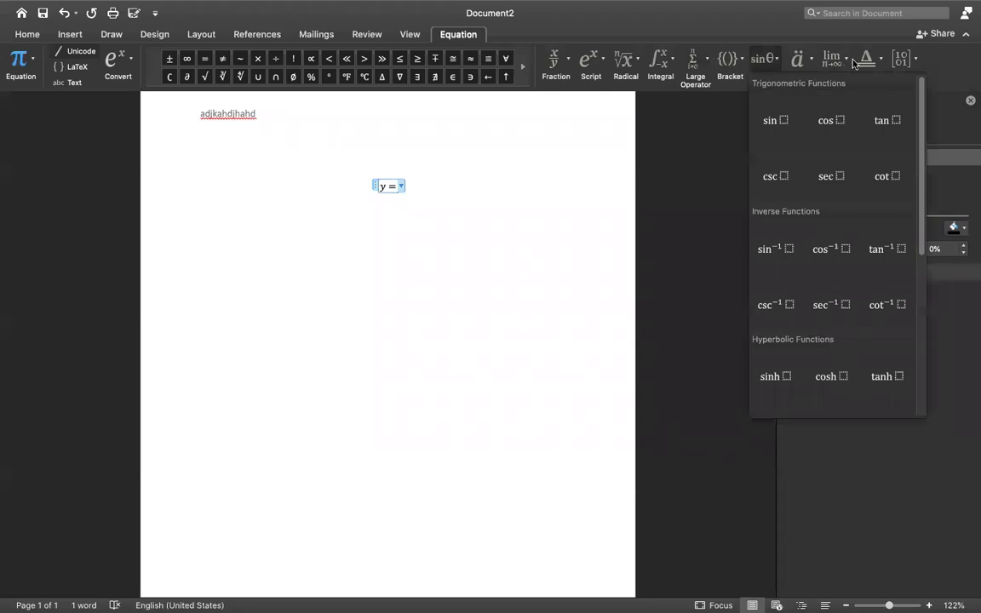
click(761, 58)
click(811, 60)
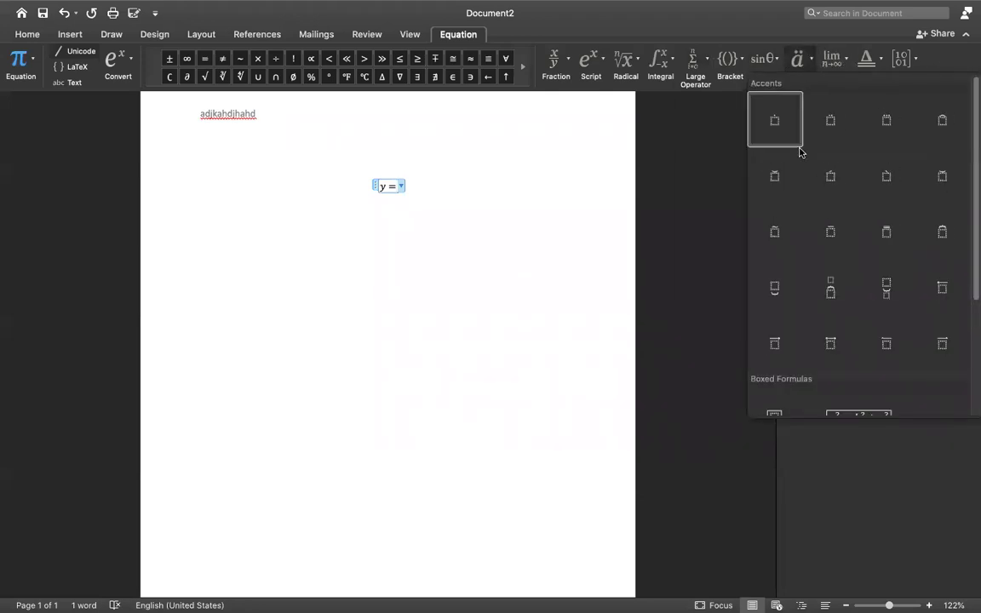
scroll(799, 182, down, 5)
scroll(798, 181, up, 5)
scroll(799, 184, down, 1)
scroll(798, 184, up, 1)
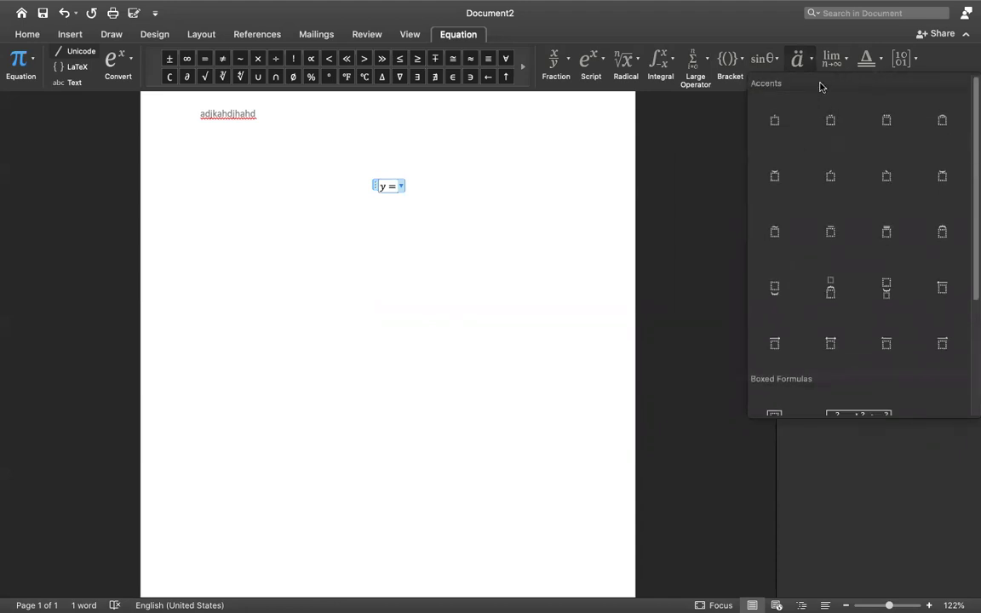
click(844, 62)
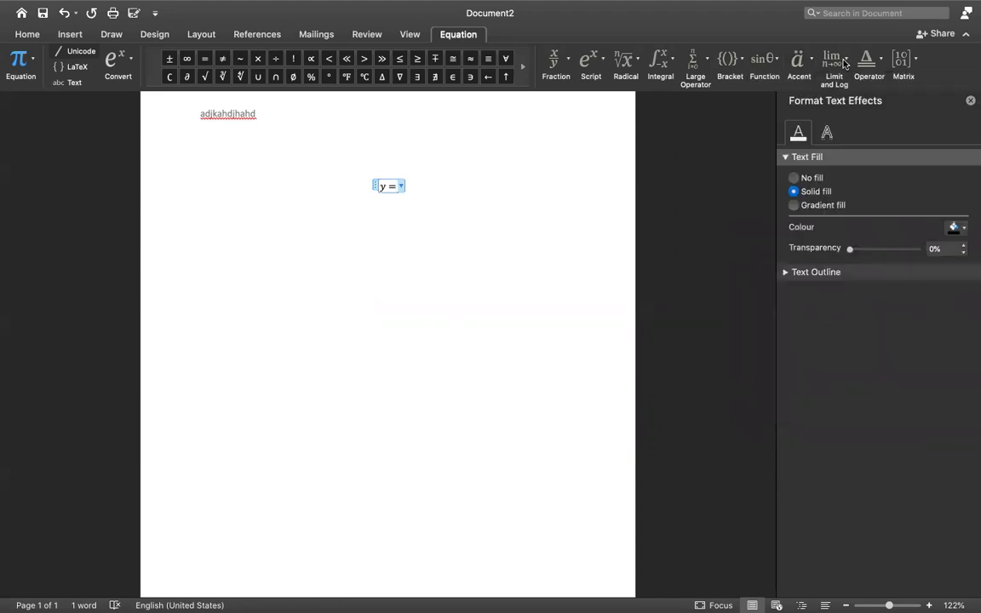
click(843, 61)
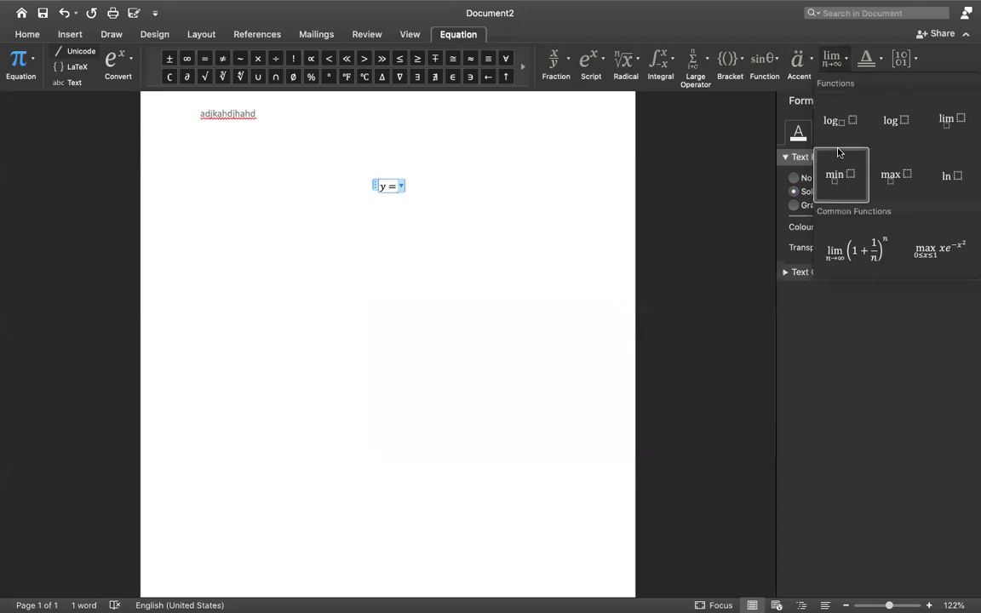
click(874, 68)
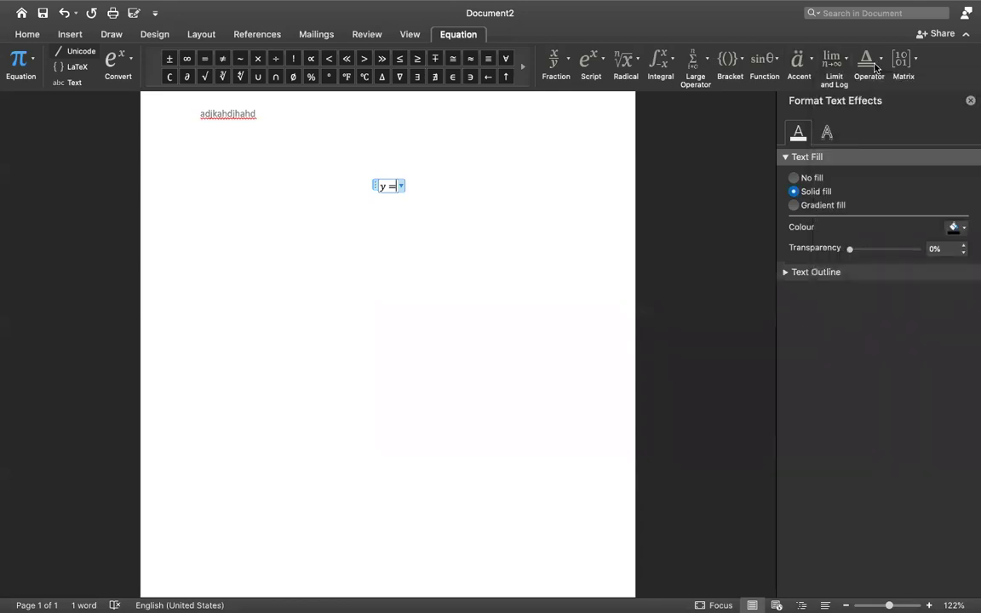
click(916, 61)
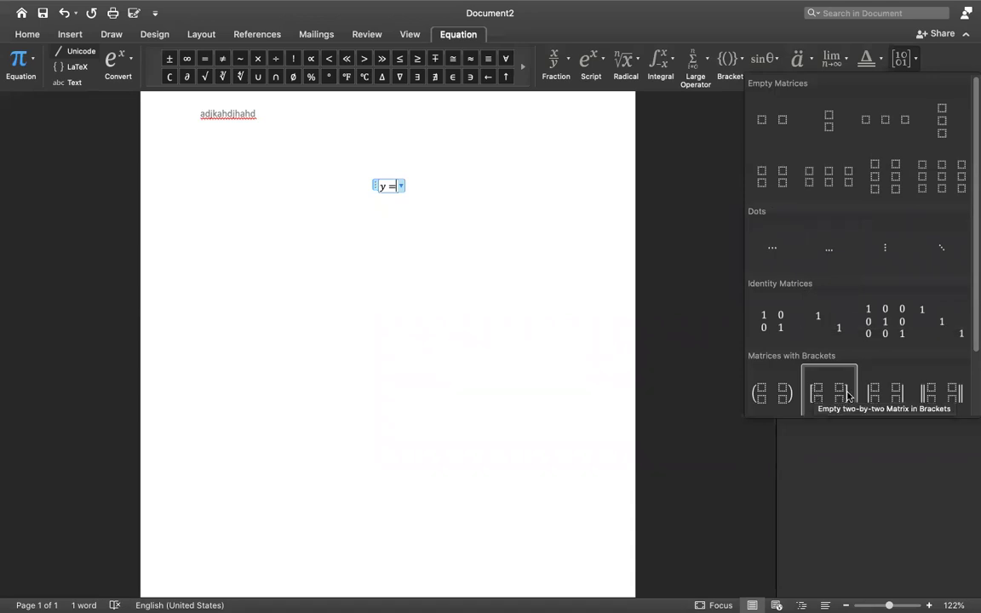
scroll(844, 379, down, 3)
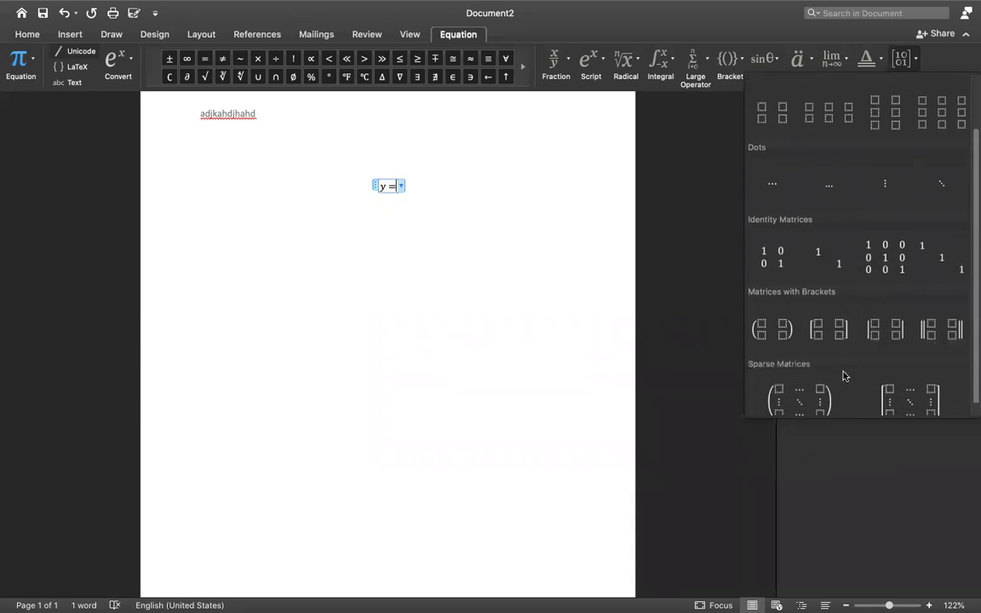
scroll(843, 375, up, 3)
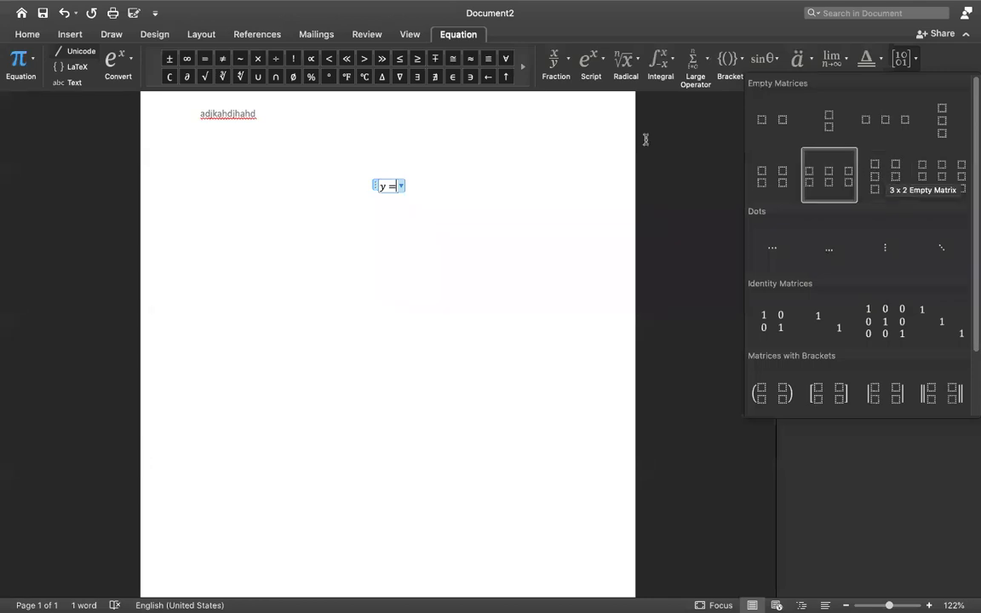
click(394, 187)
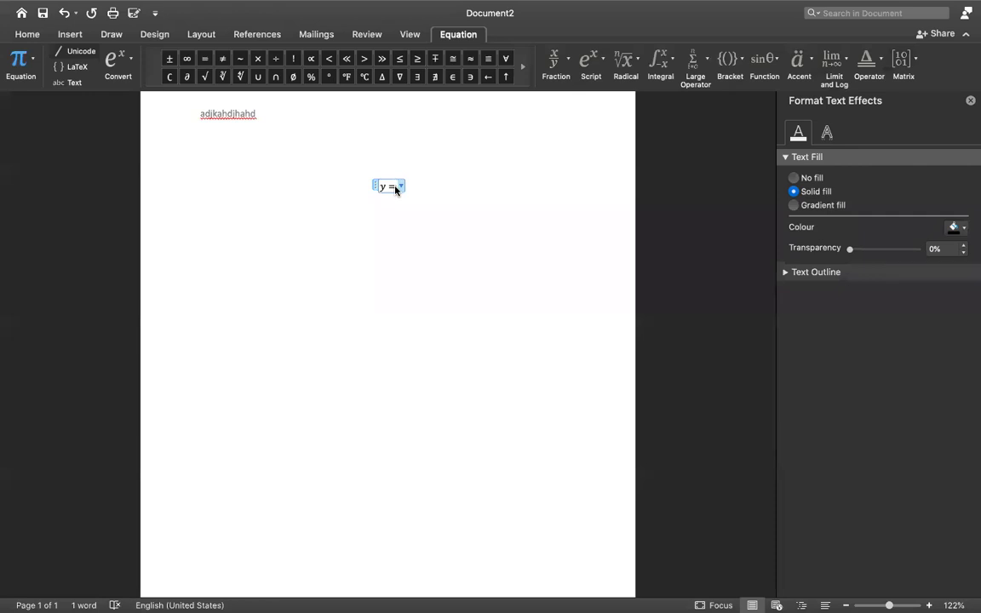
Insert an empty stacked fraction after 'y =' and move into its numerator
click(569, 63)
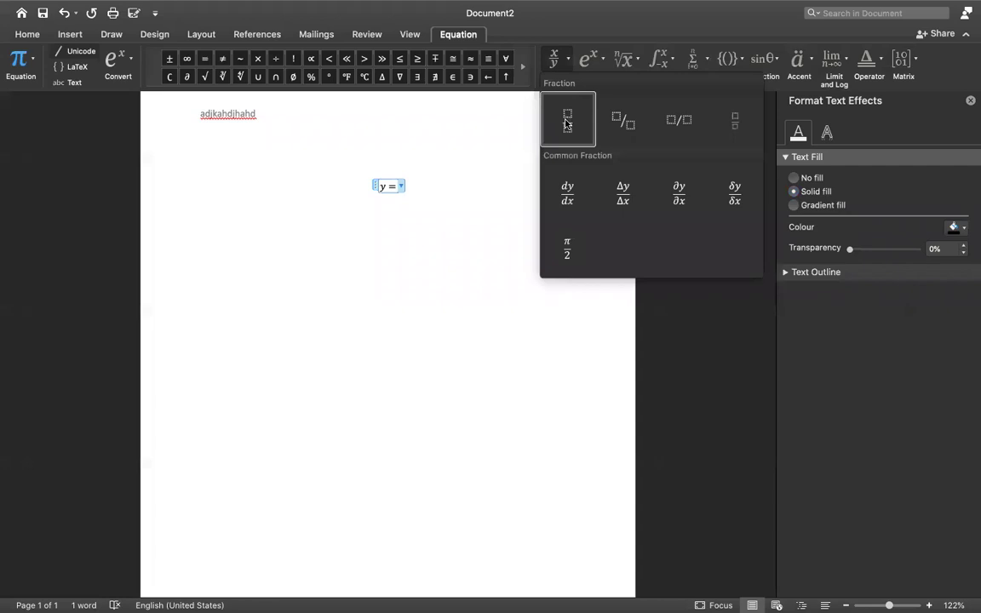
click(564, 126)
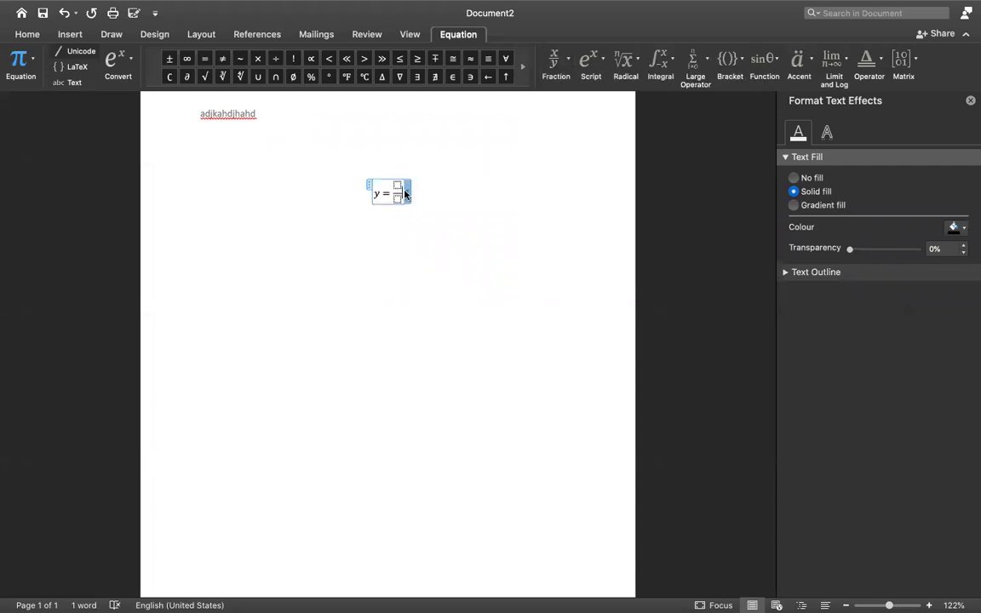
scroll(399, 189, up, 1)
scroll(399, 189, up, 1)
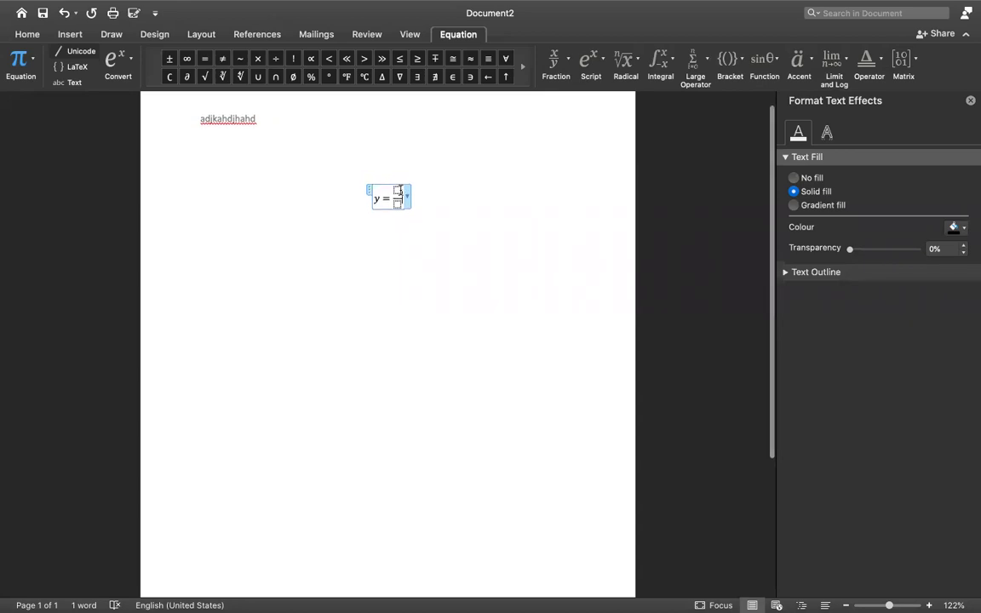
right_click(398, 189)
click(504, 361)
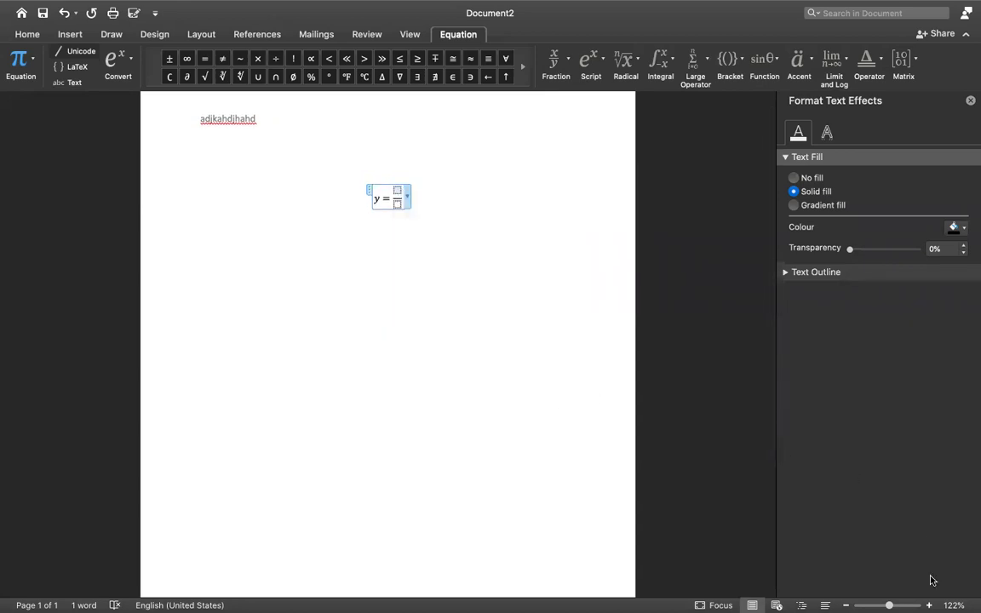
scroll(840, 537, up, 5)
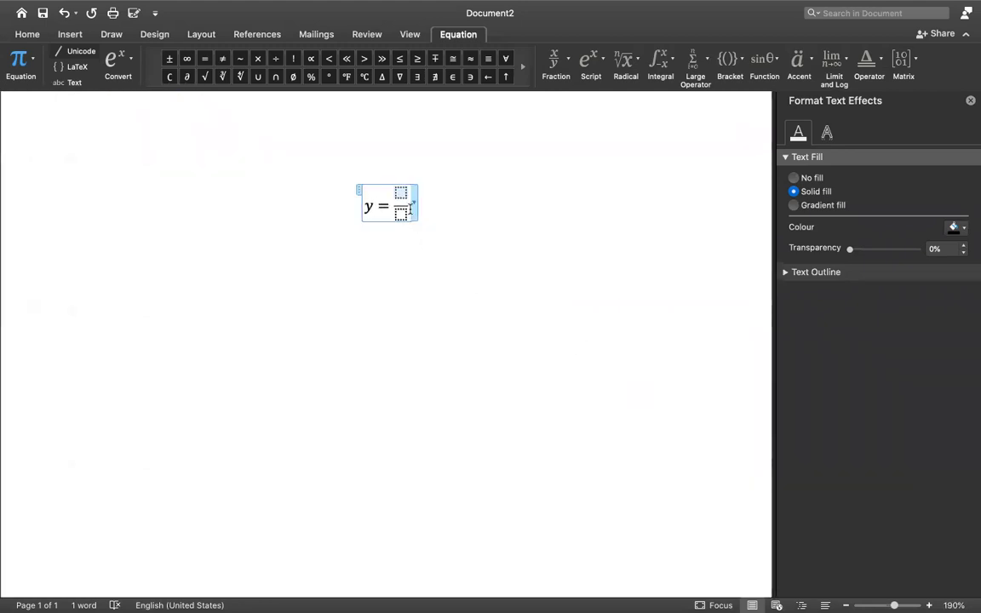
click(398, 190)
Enter a² in the fraction's numerator using a superscript template
click(593, 67)
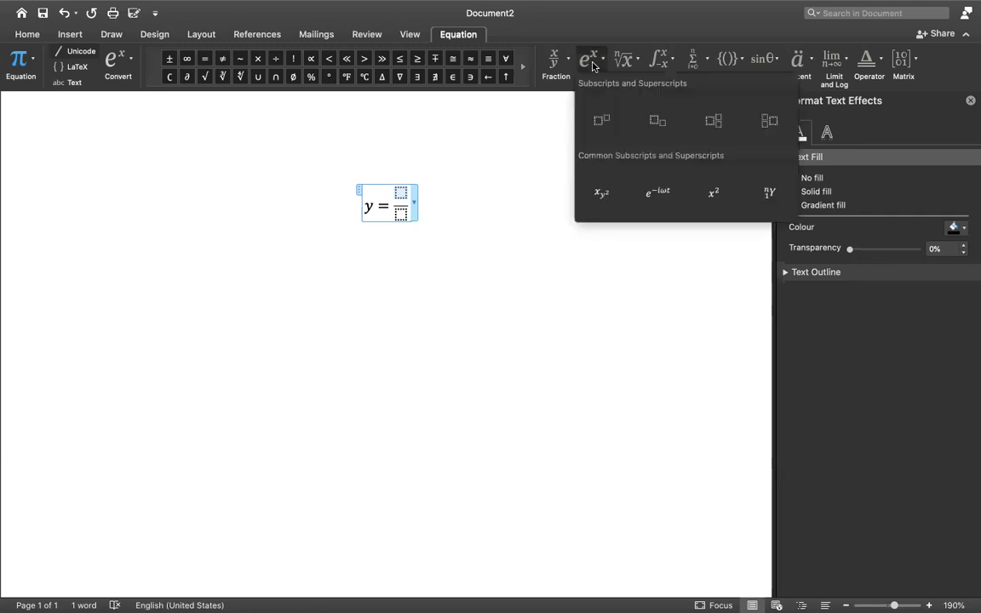
click(598, 120)
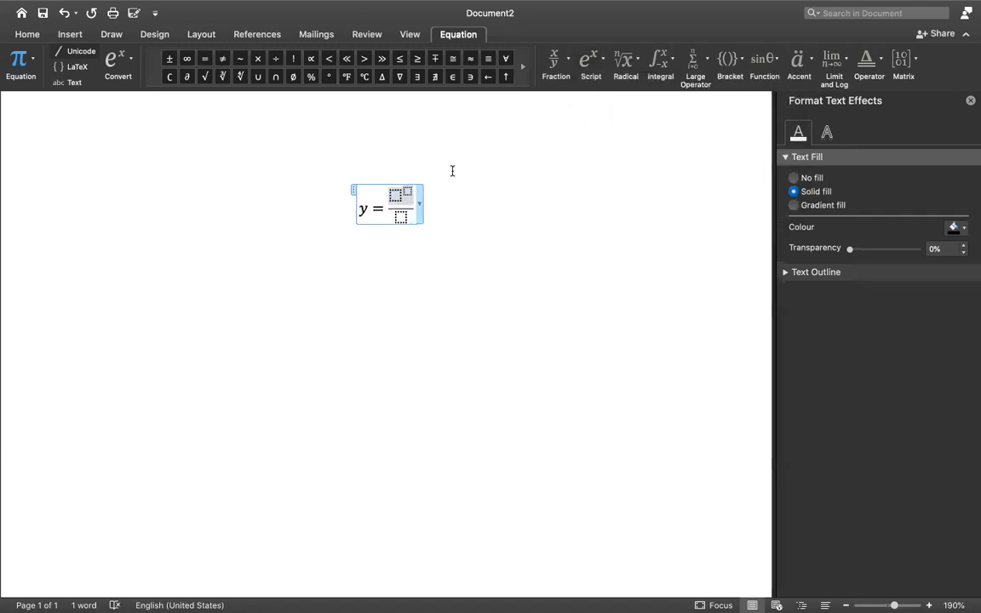
click(394, 196)
text(a)
click(406, 192)
text(2)
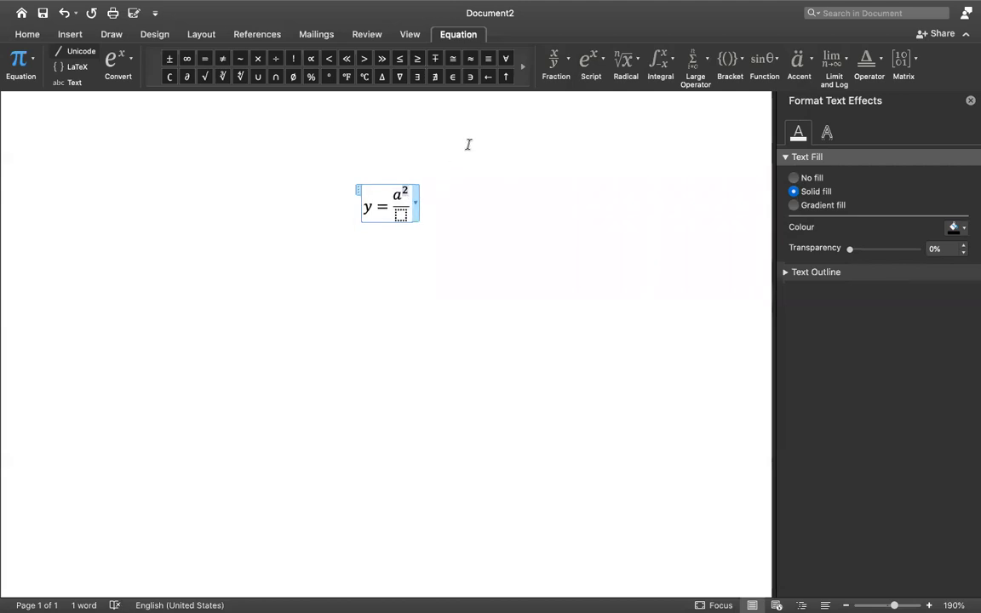
key(Right)
key(Right)
Return to the numerator after a² and add a plus sign
click(656, 392)
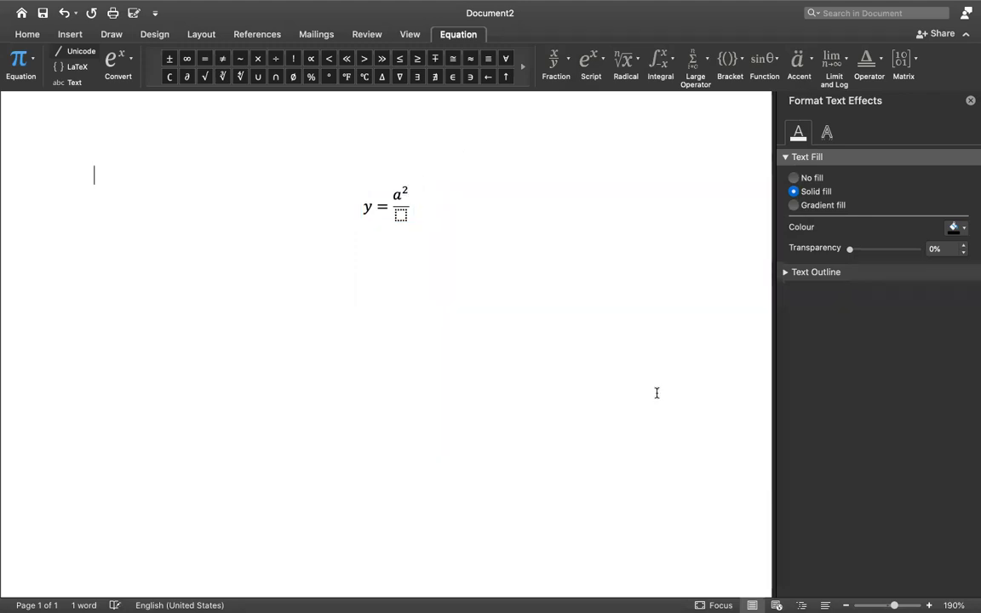
scroll(385, 341, up, 1)
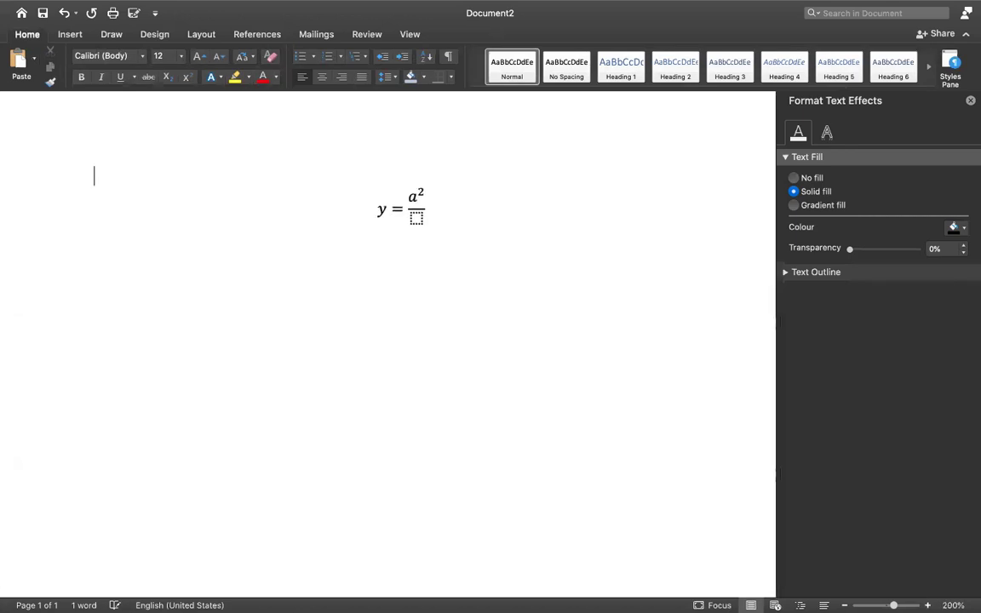
scroll(385, 340, up, 6)
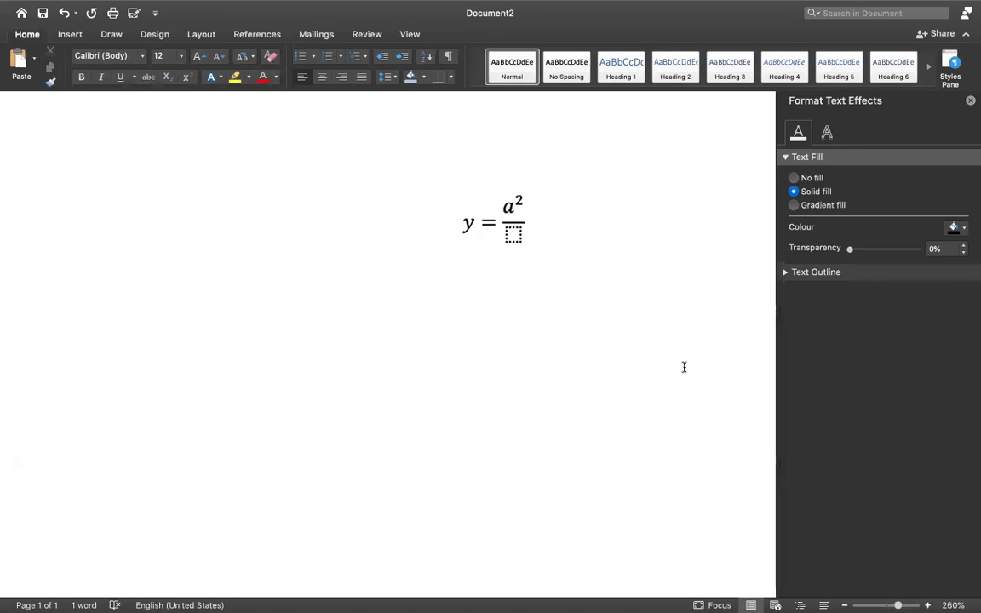
click(534, 225)
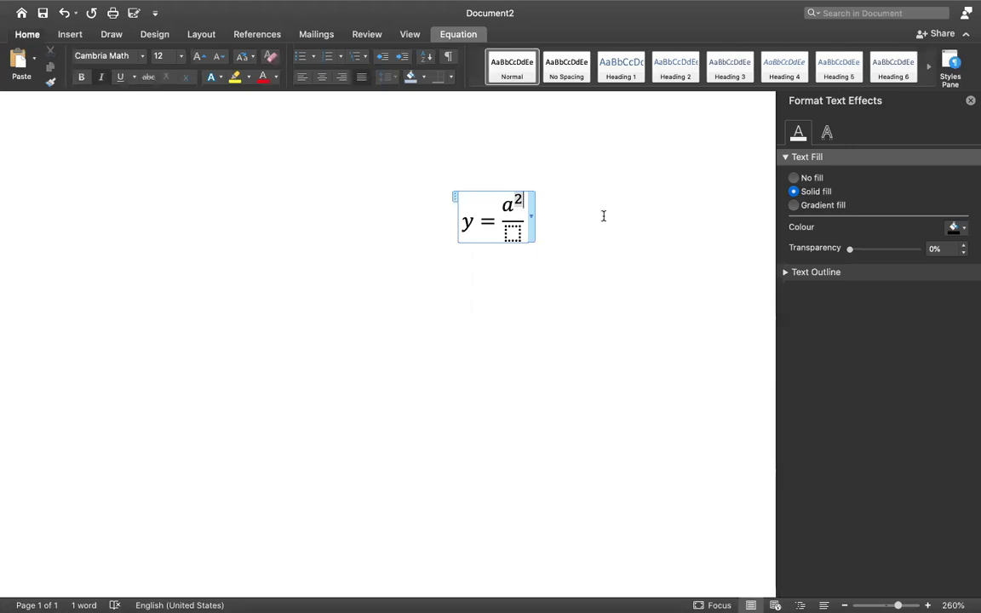
key(Right)
text(+)
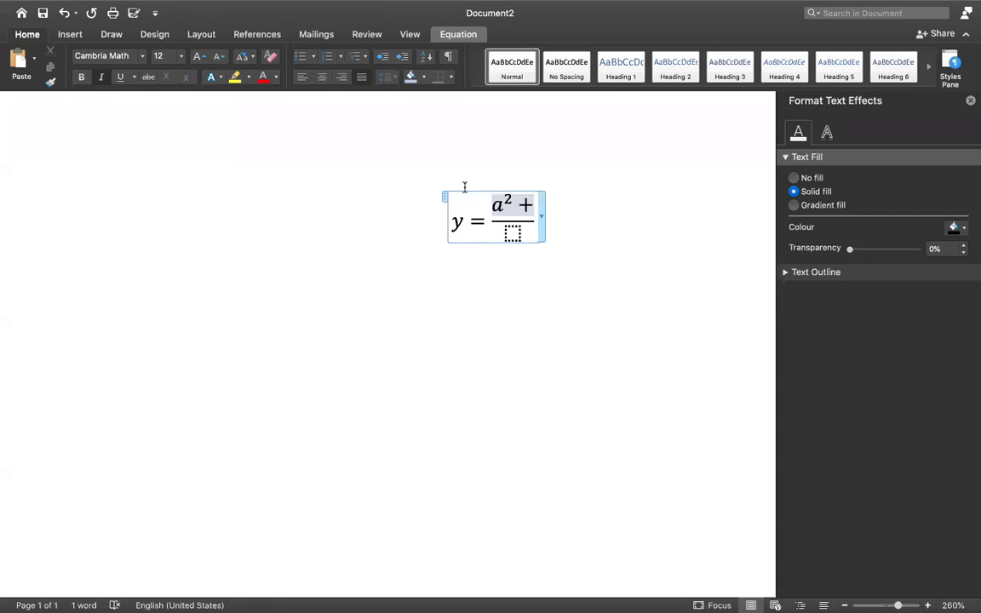
Insert a superscript b² after the plus, then place the caret in the empty denominator
click(66, 35)
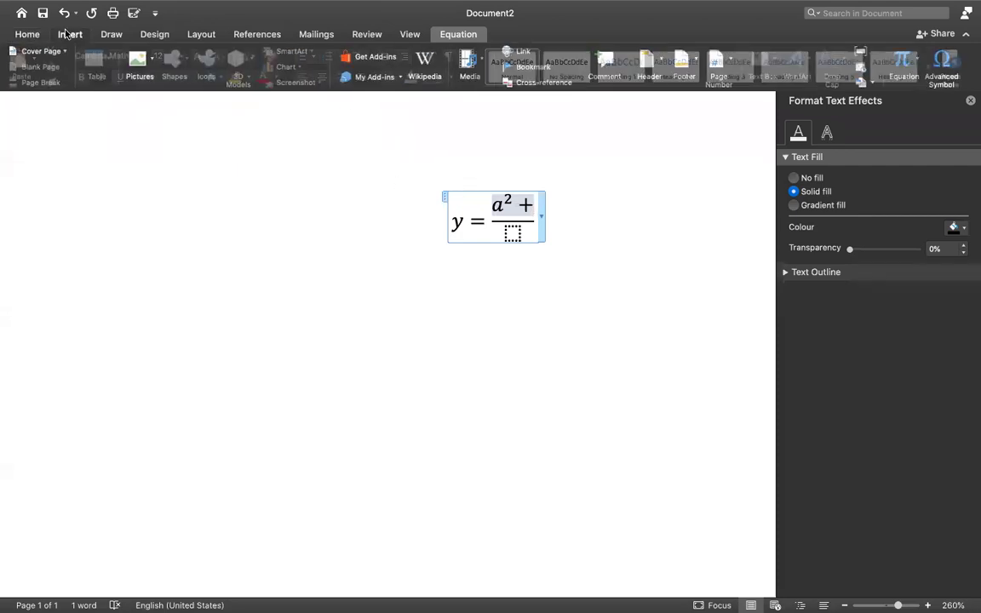
click(898, 59)
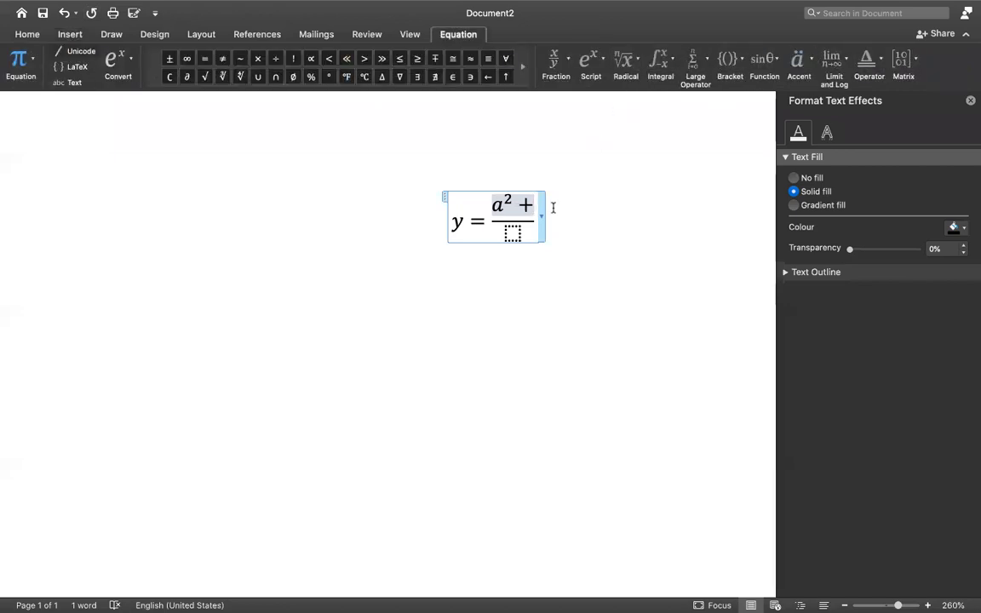
click(603, 60)
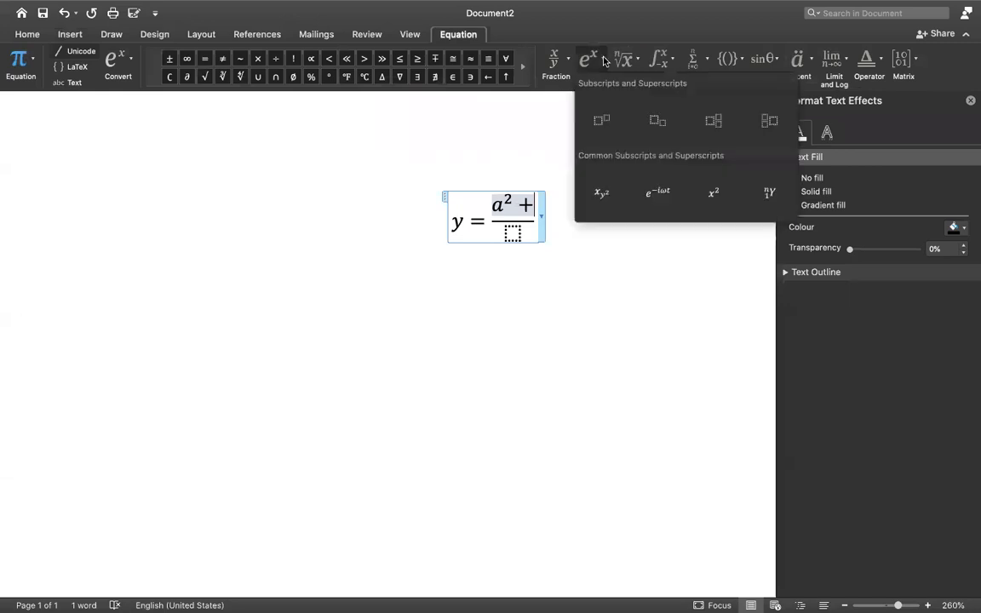
click(601, 121)
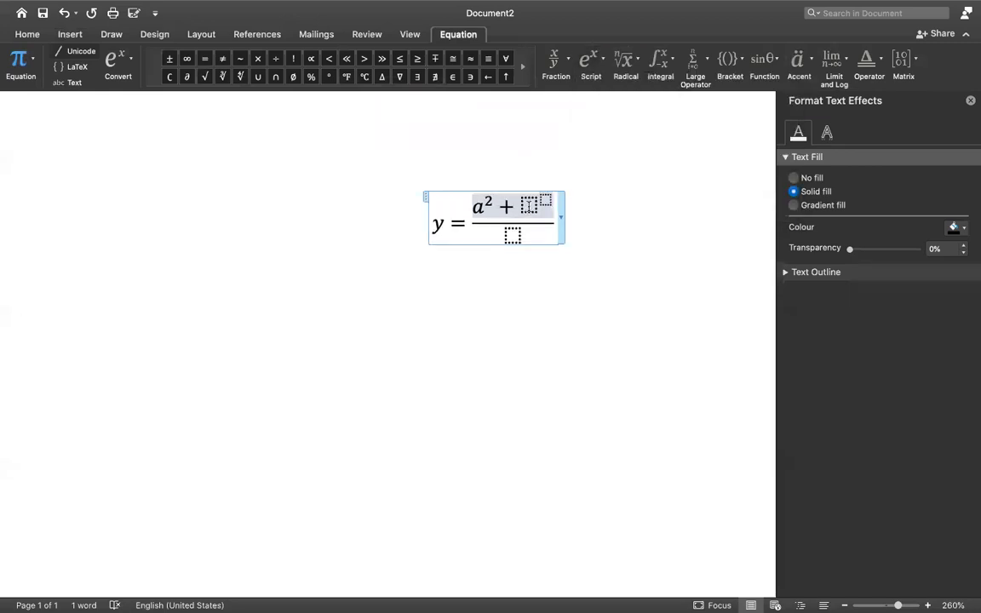
text(b)
key(Right)
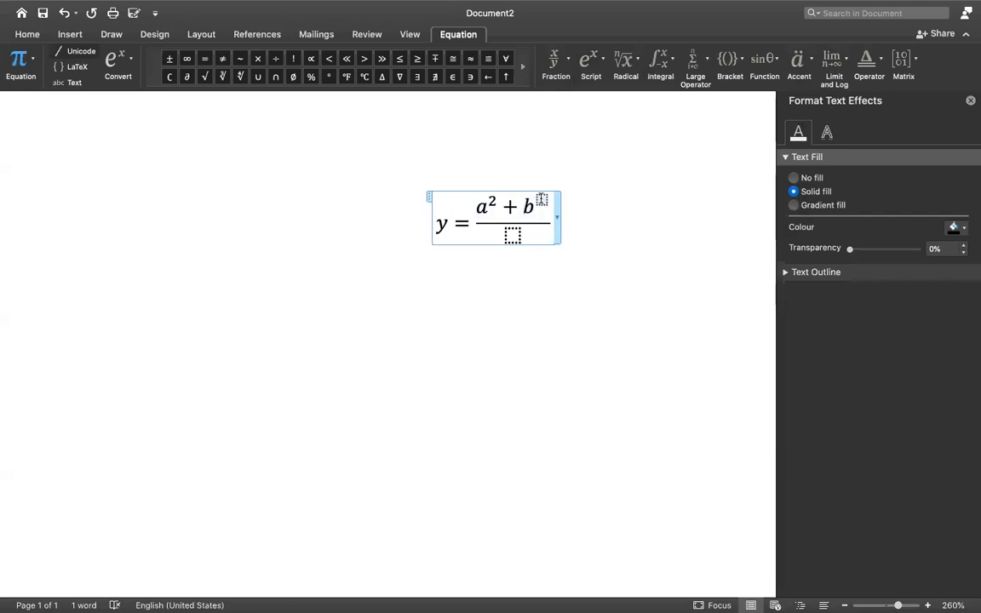
text(2)
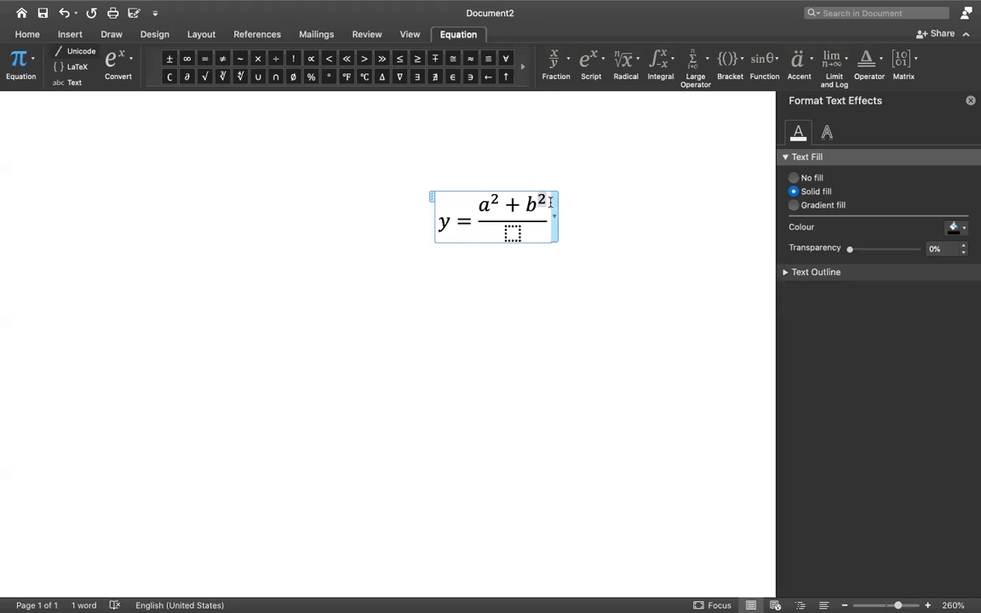
click(512, 232)
Build a² − in the denominator using a superscript template
click(591, 66)
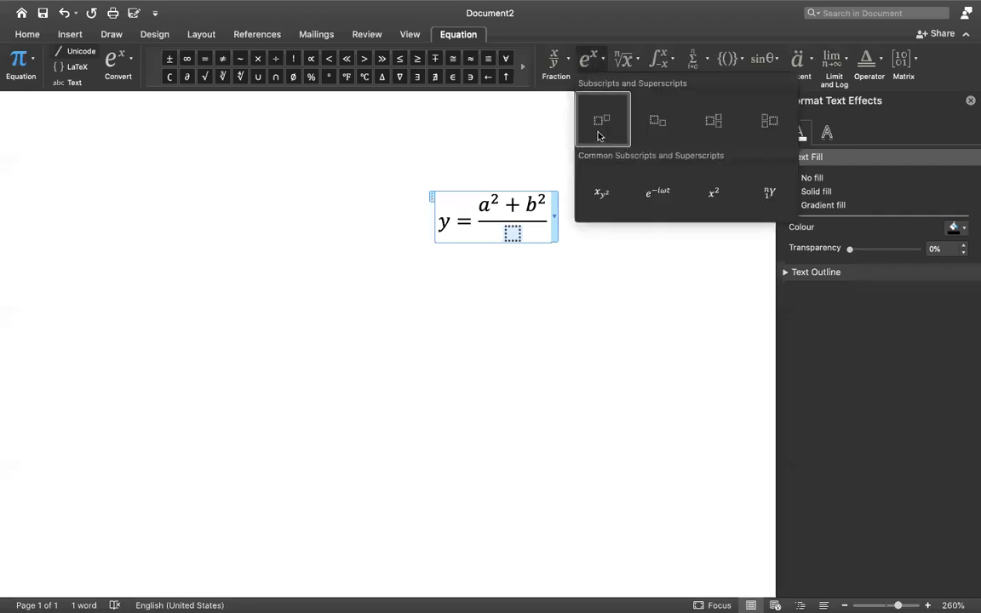
click(595, 120)
click(504, 235)
text(a)
key(Right)
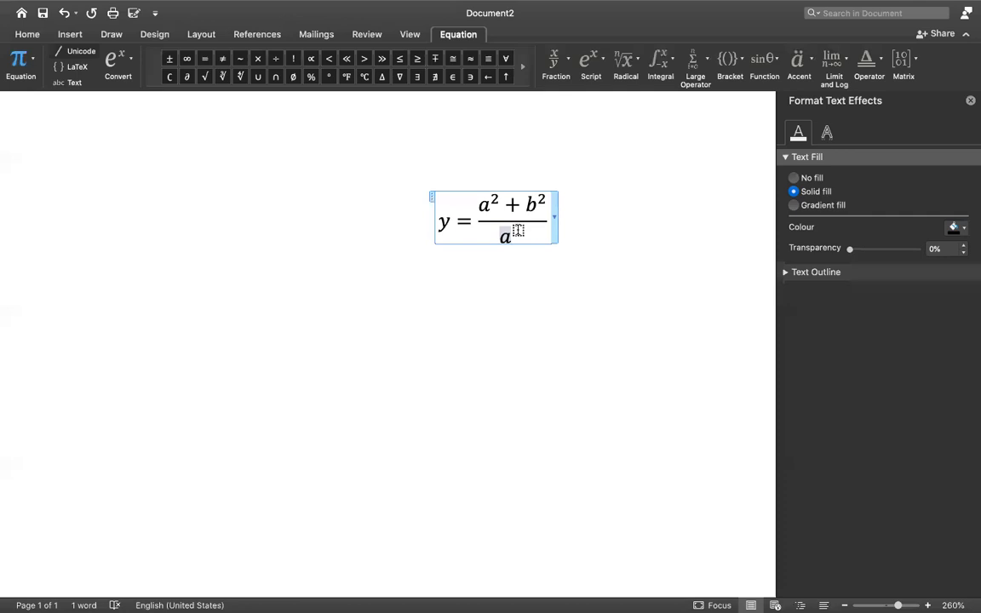
text(^2)
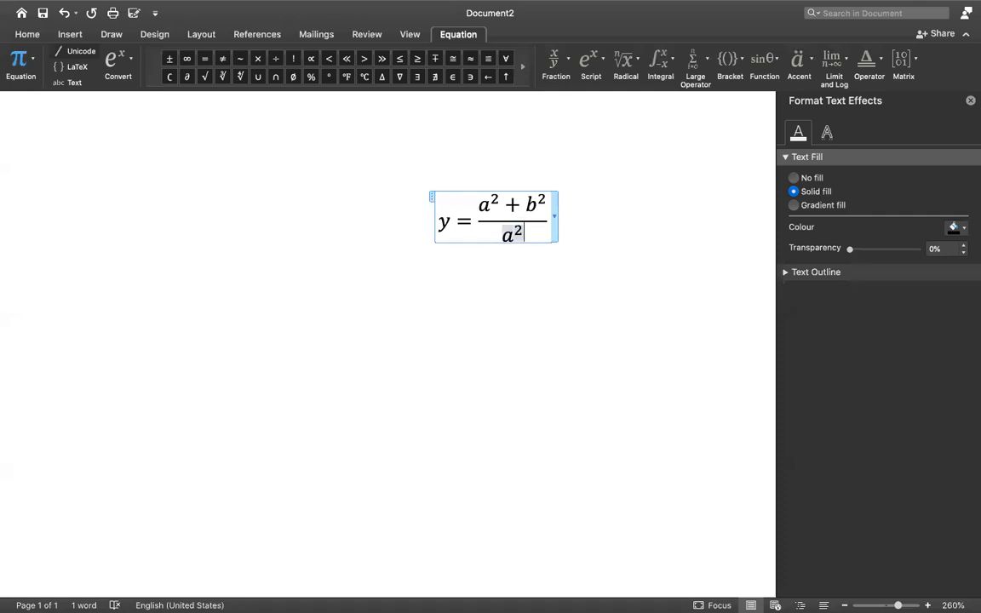
text(-)
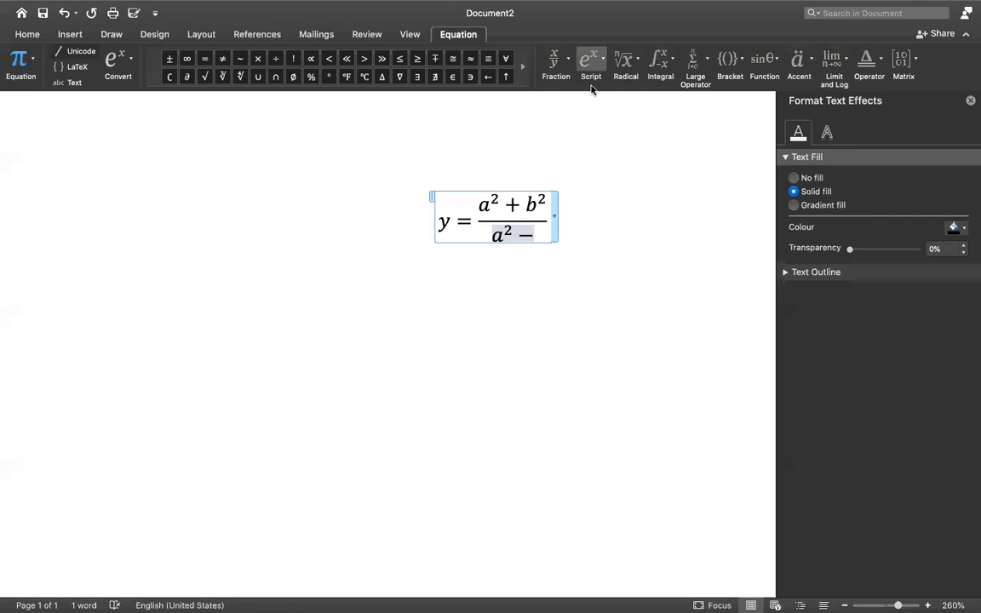
Add a superscript b² to finish the denominator, then exit the equation
click(589, 60)
click(601, 127)
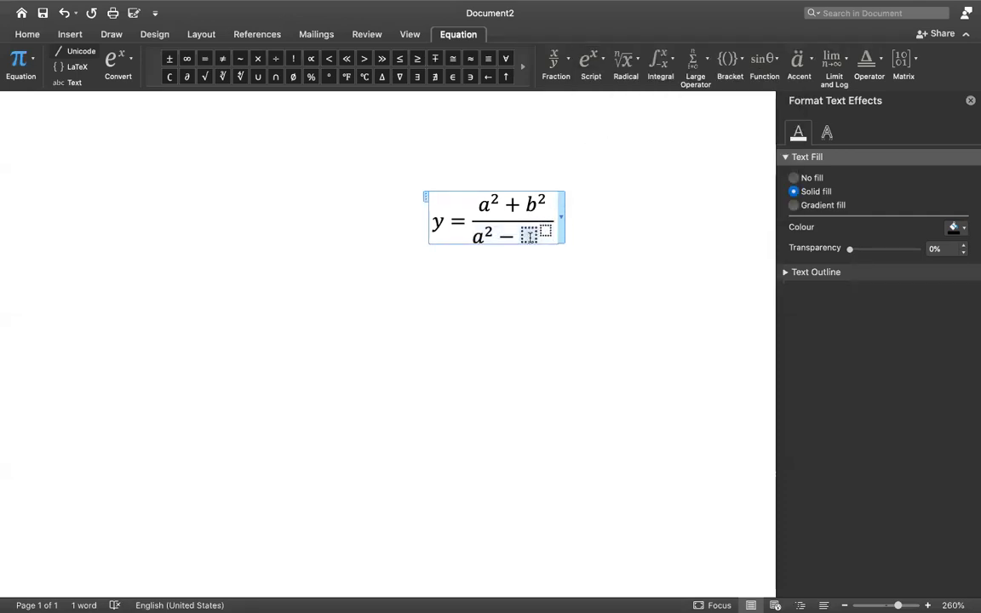
text(b)
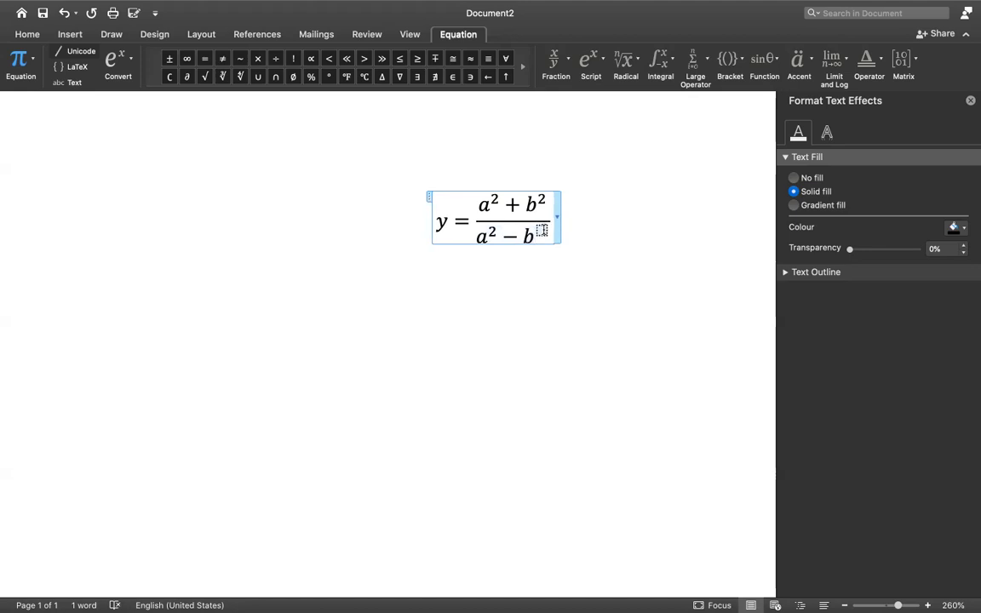
text(2)
click(557, 273)
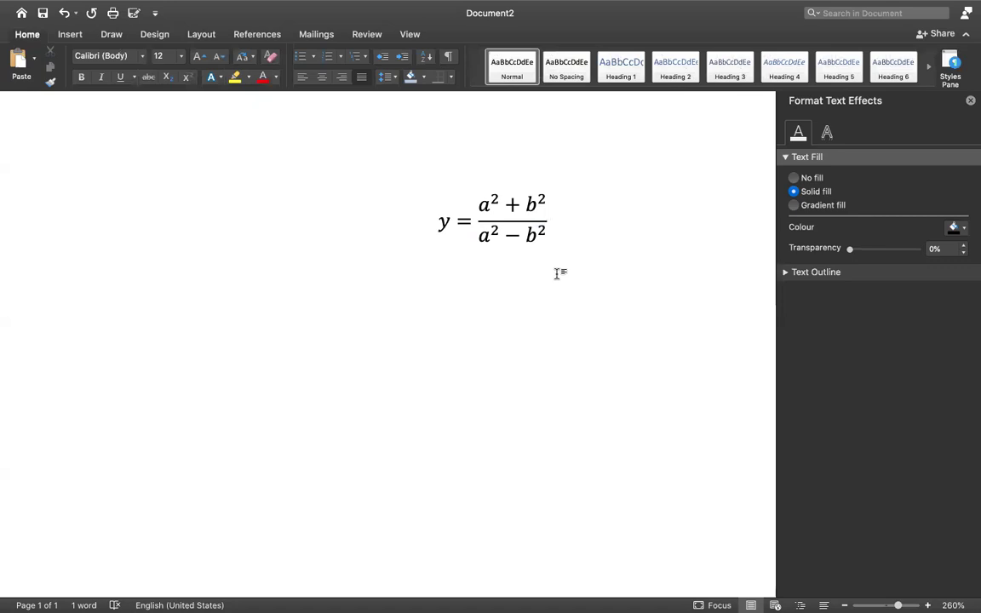
Start a new equation below the fraction and type y =
key(Return)
key(Return)
key(Return)
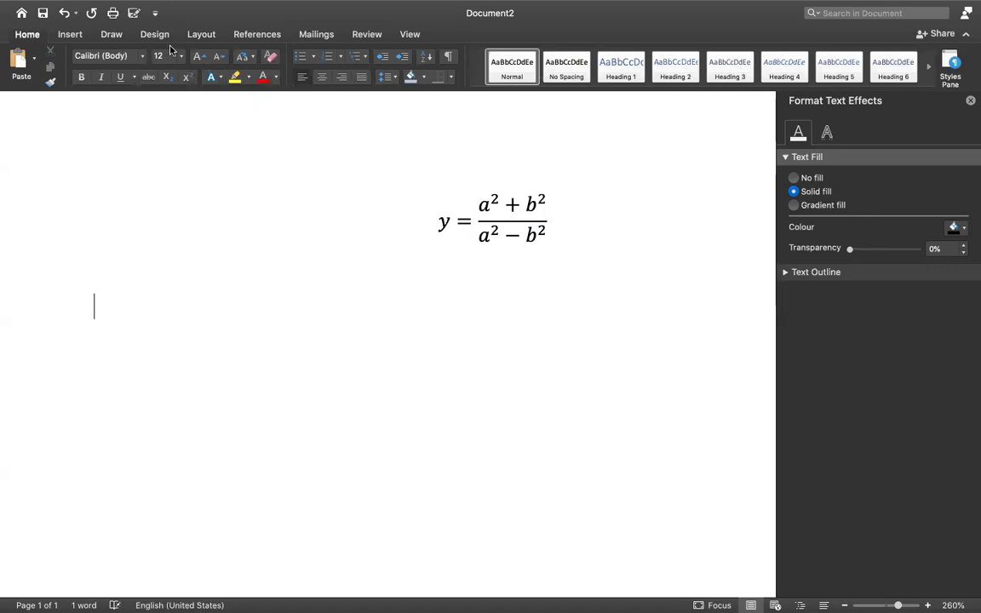
click(71, 38)
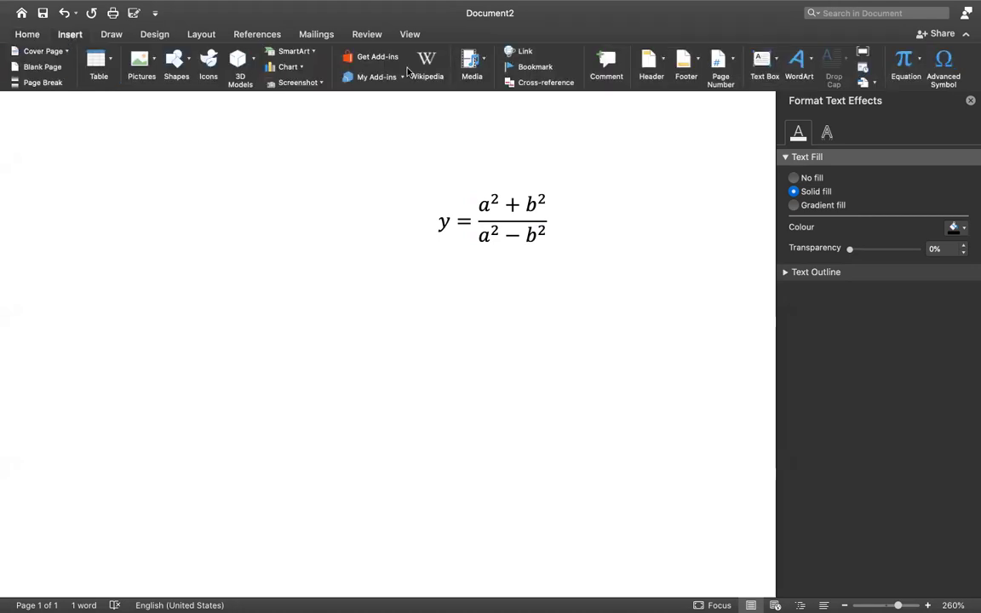
click(904, 61)
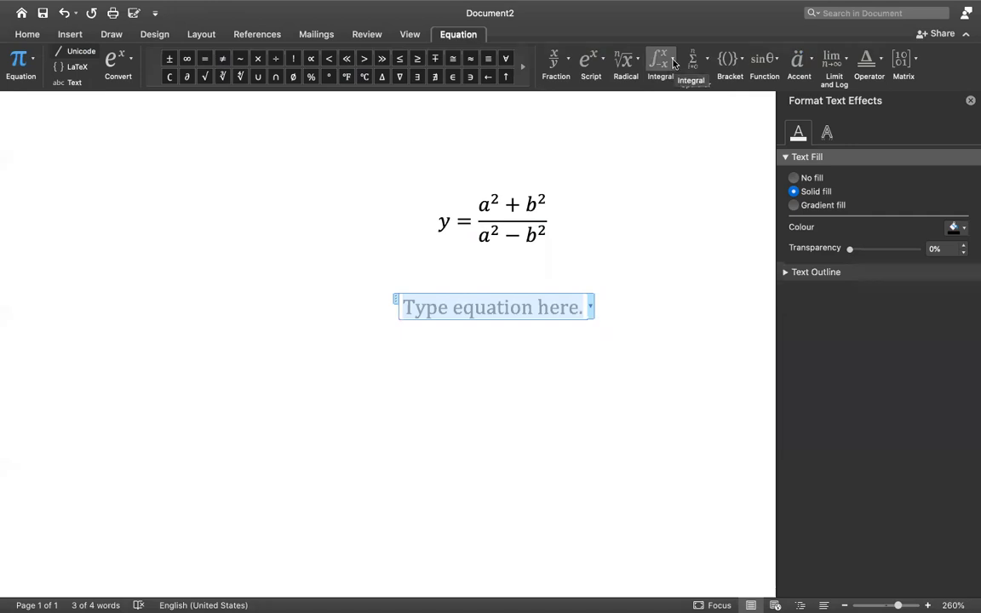
click(673, 62)
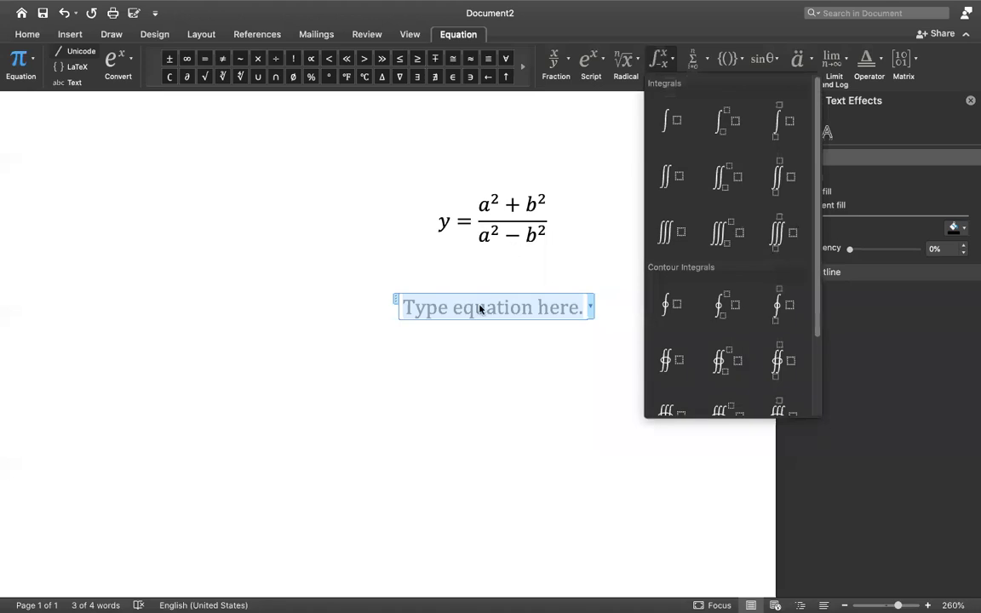
click(479, 308)
text(y =)
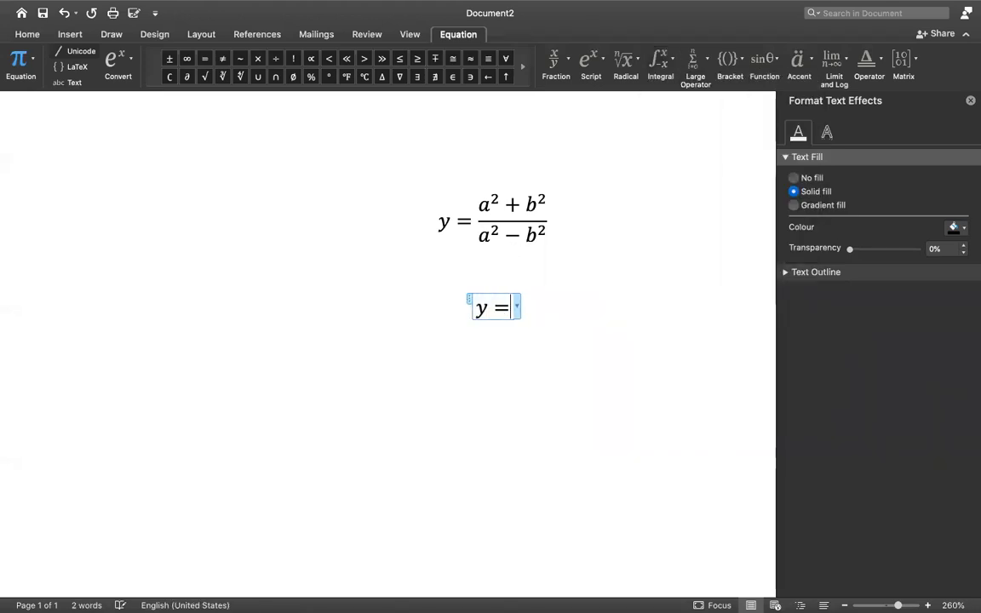
Insert an integral with limits, setting upper limit 2 and lower limit 1
click(669, 59)
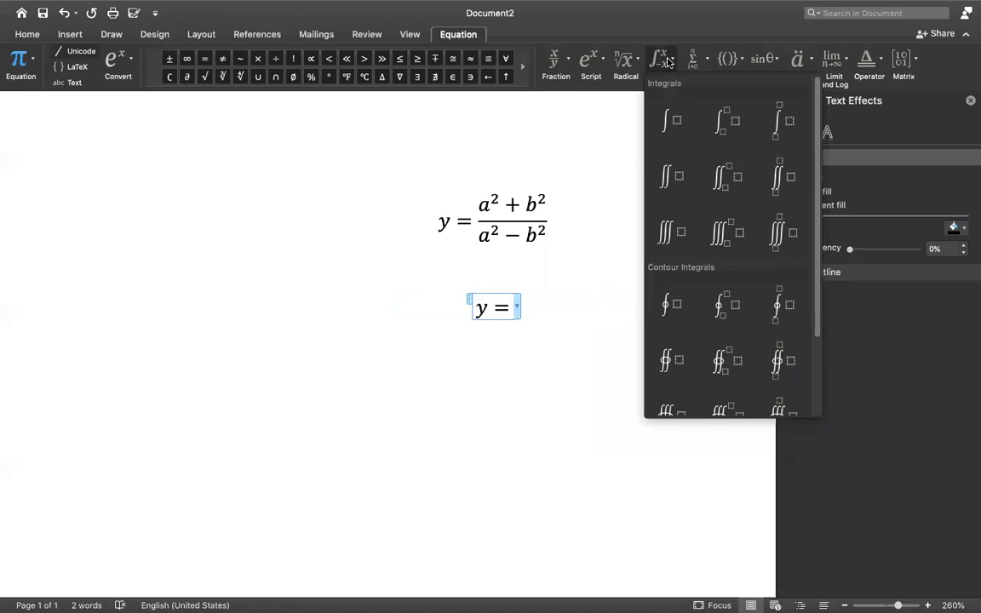
click(732, 120)
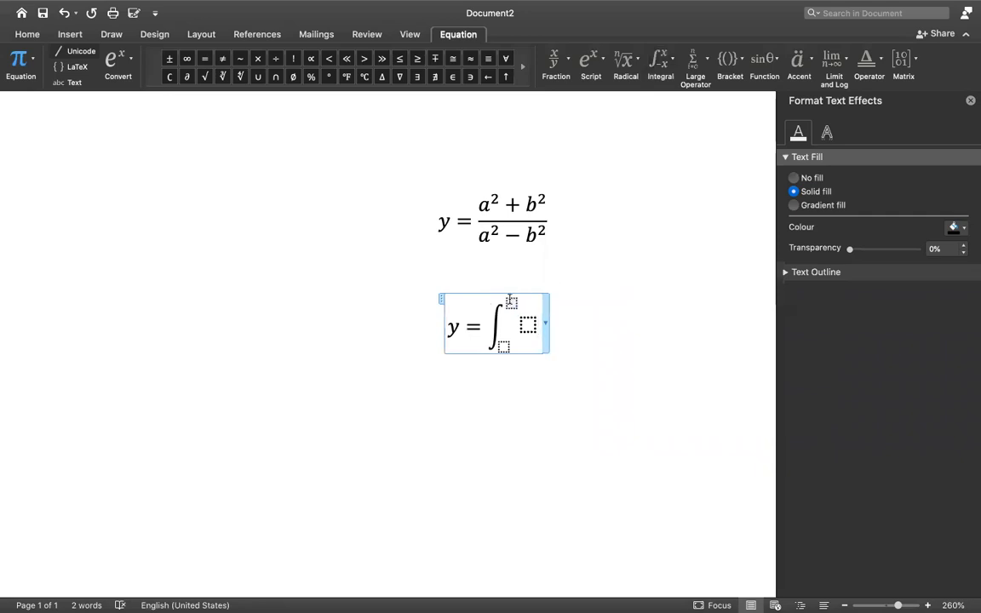
click(509, 300)
text(2)
click(504, 342)
text(1)
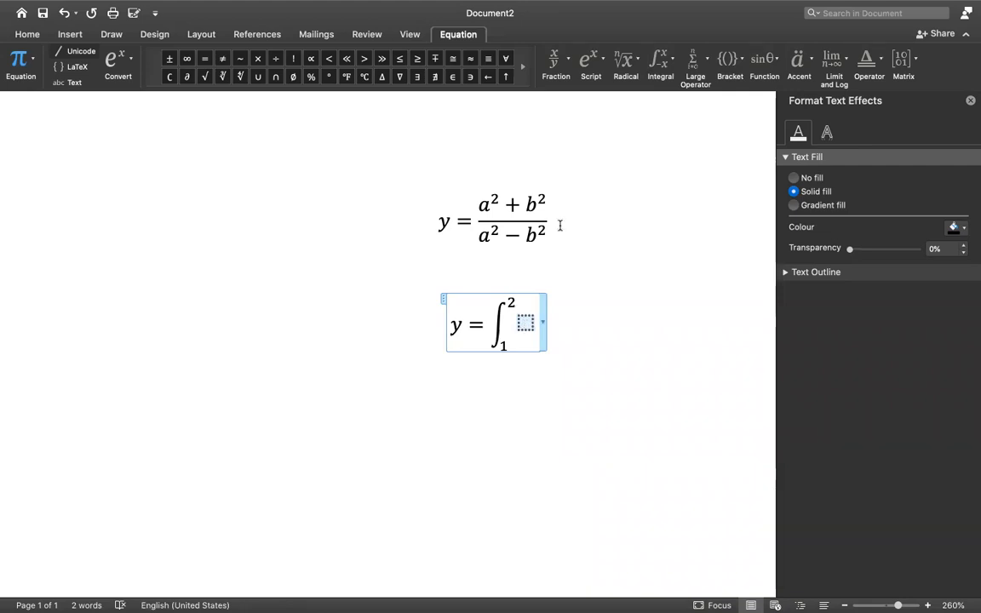
Enter the integrand x²ydx and leave the equation
click(598, 75)
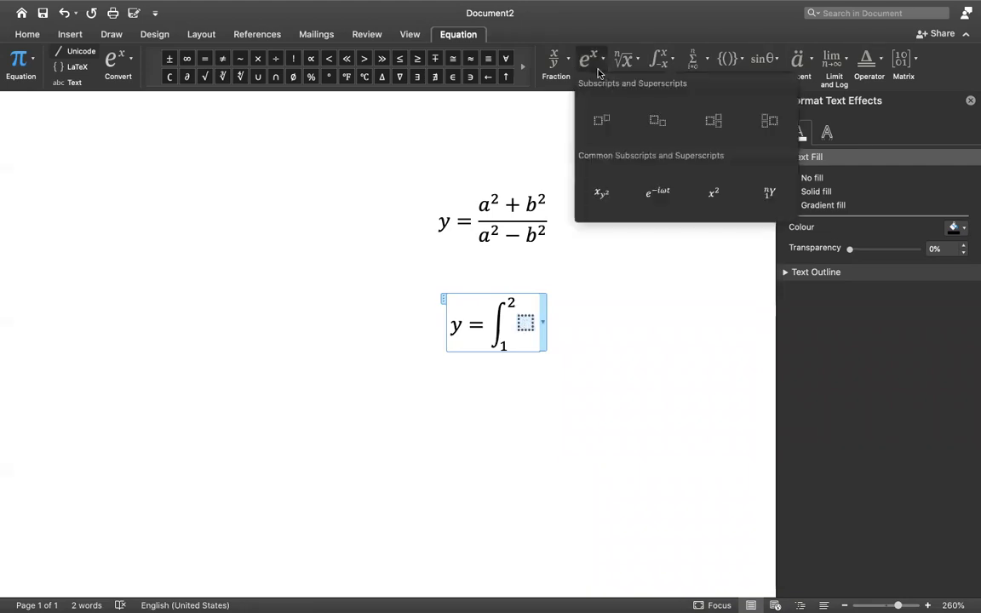
click(601, 121)
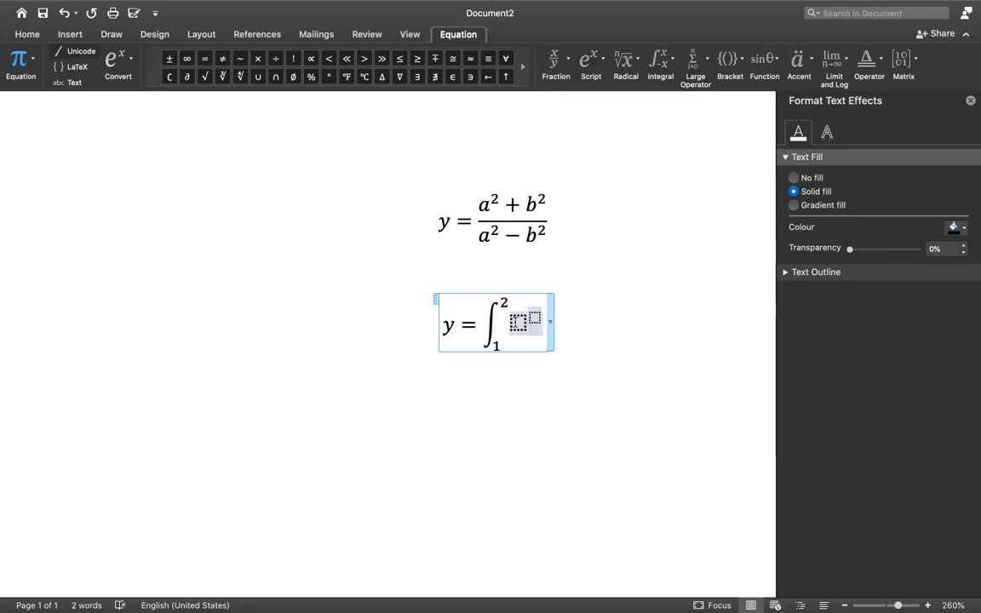
click(519, 322)
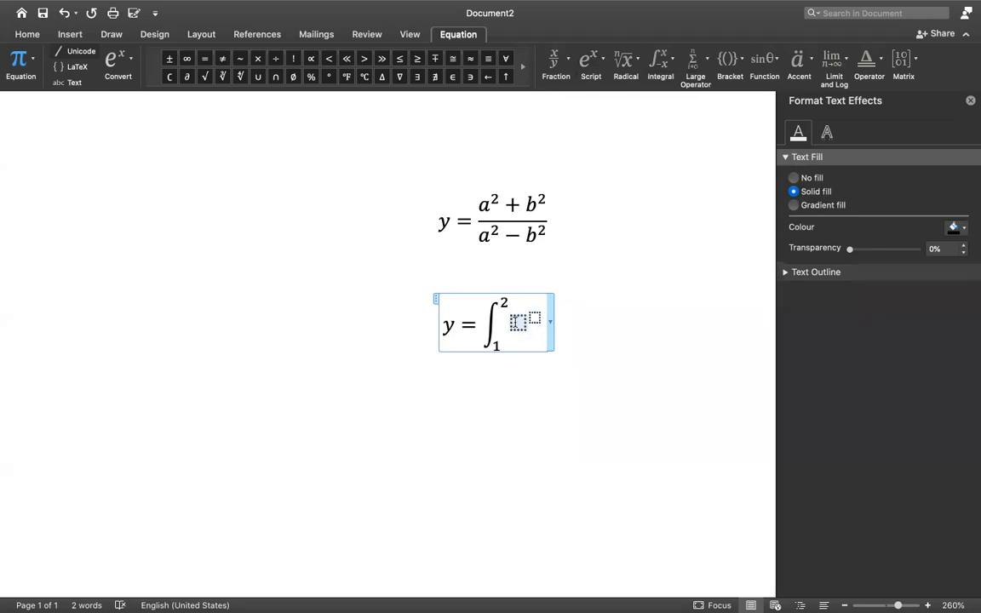
text( x)
key(Right)
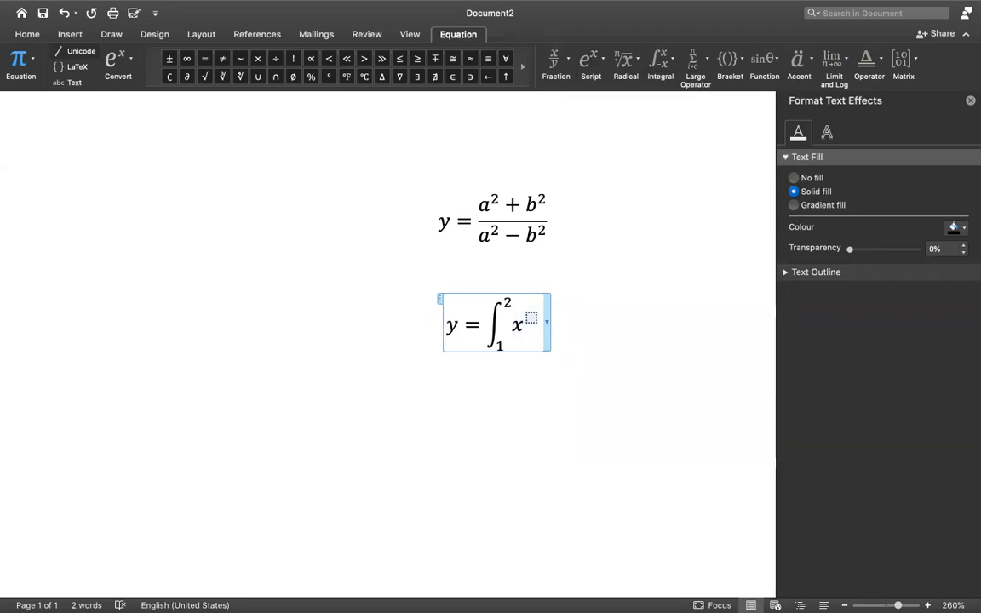
text(2)
key(Right)
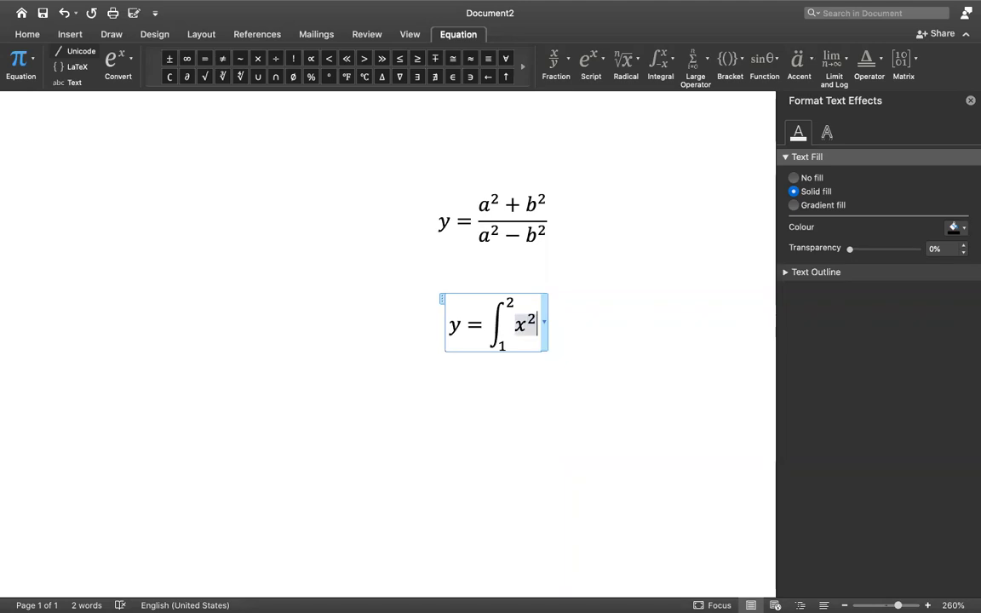
text(y)
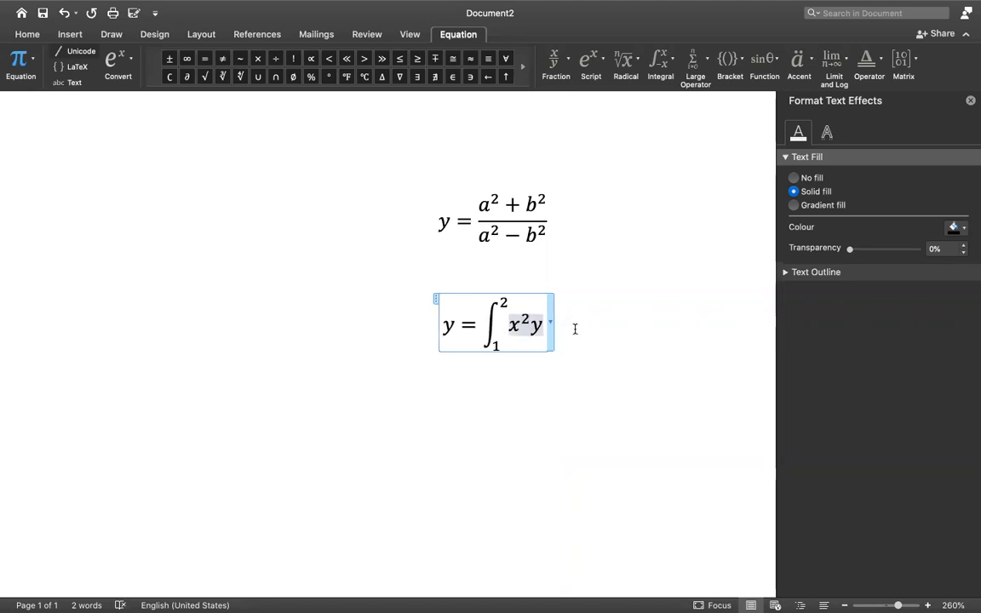
text(d)
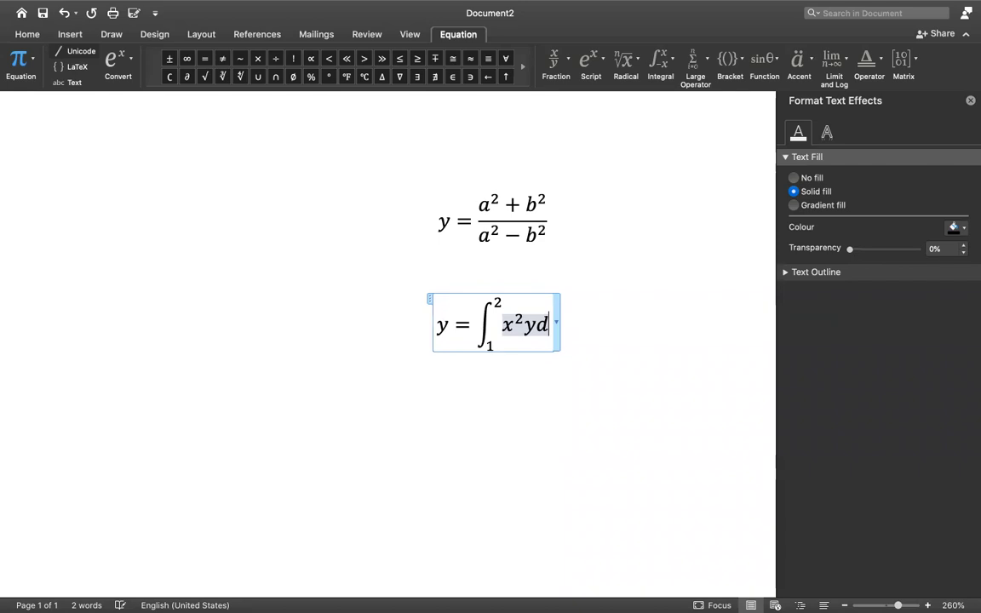
text(x)
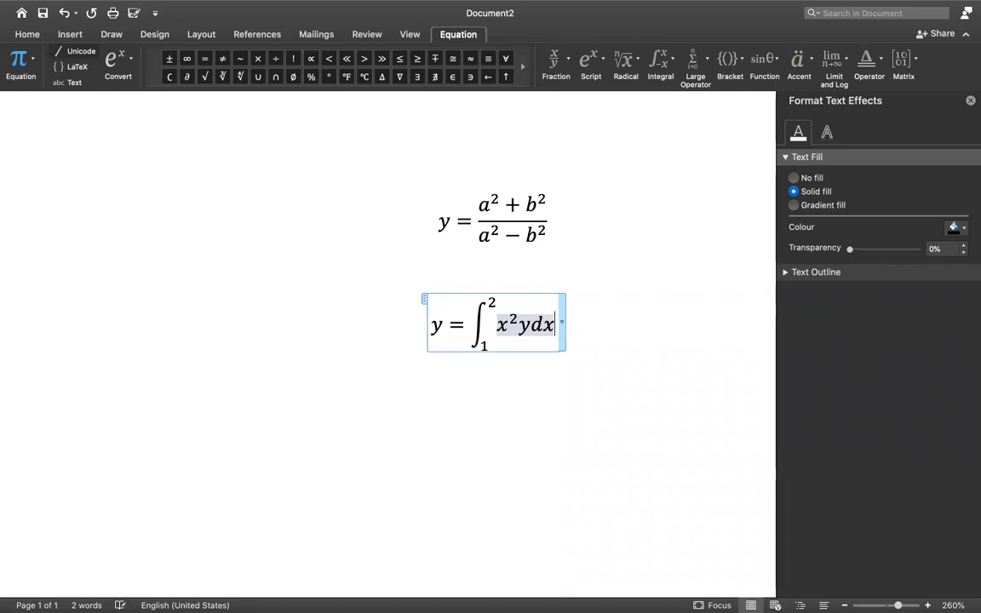
click(539, 400)
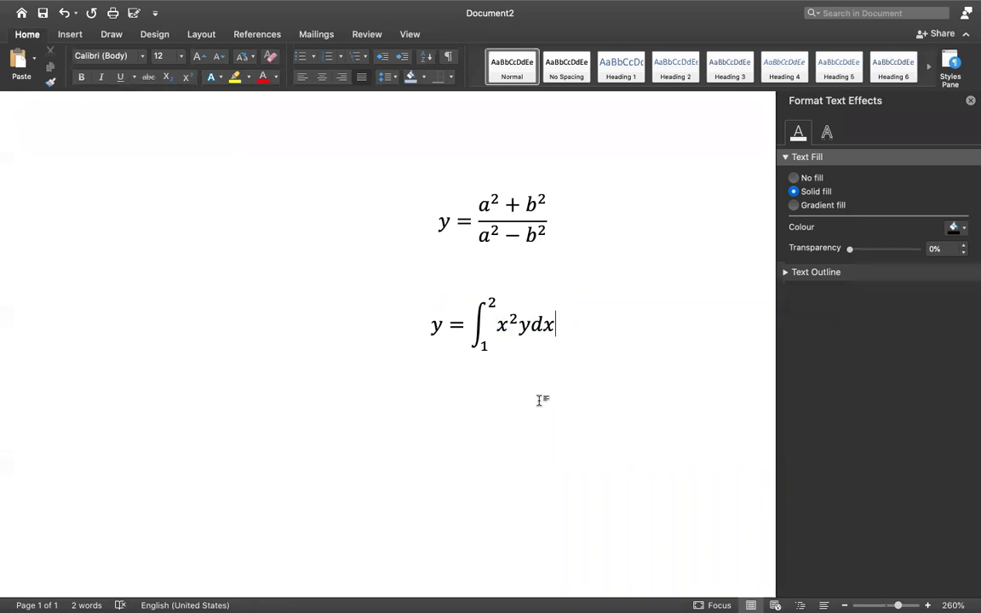
Select all and delete both equations, then insert a fresh empty equation
key(super+a)
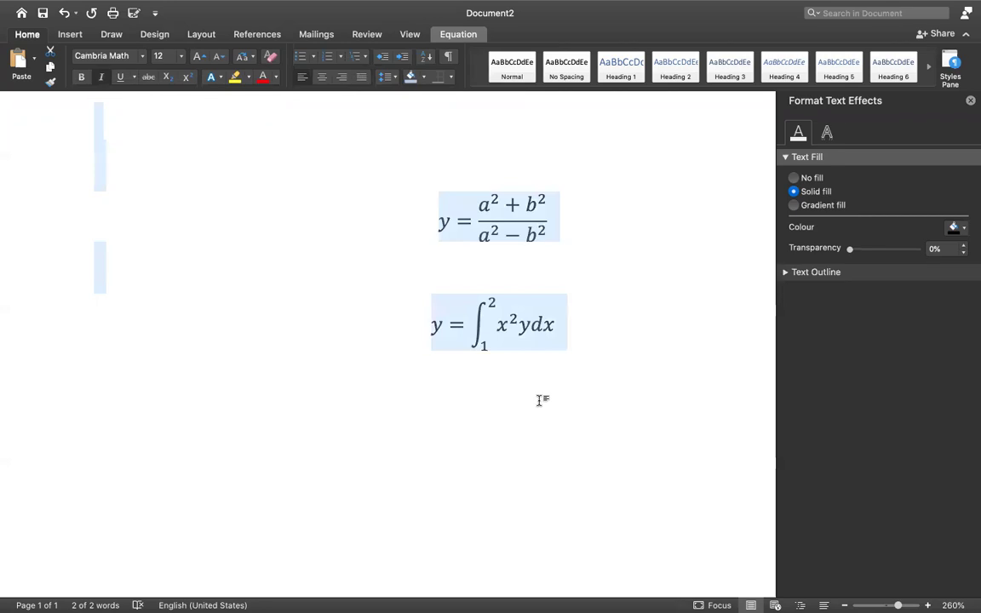
key(BackSpace)
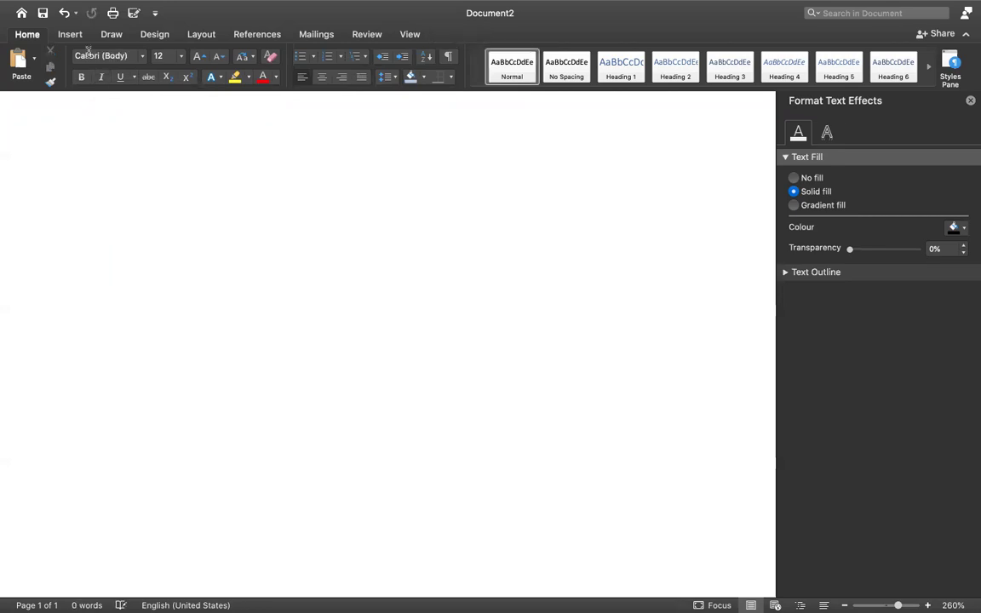
click(70, 37)
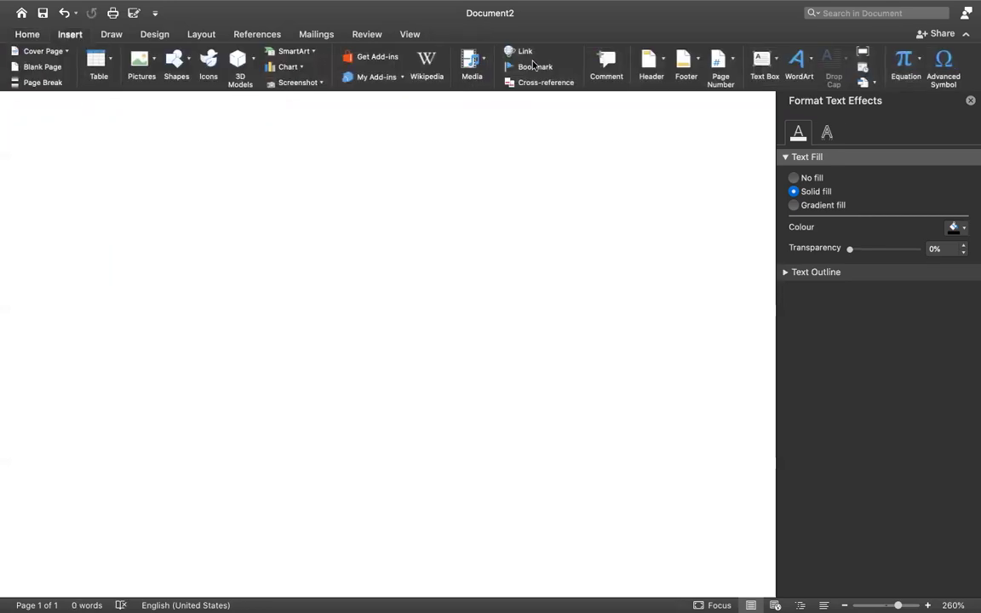
click(886, 63)
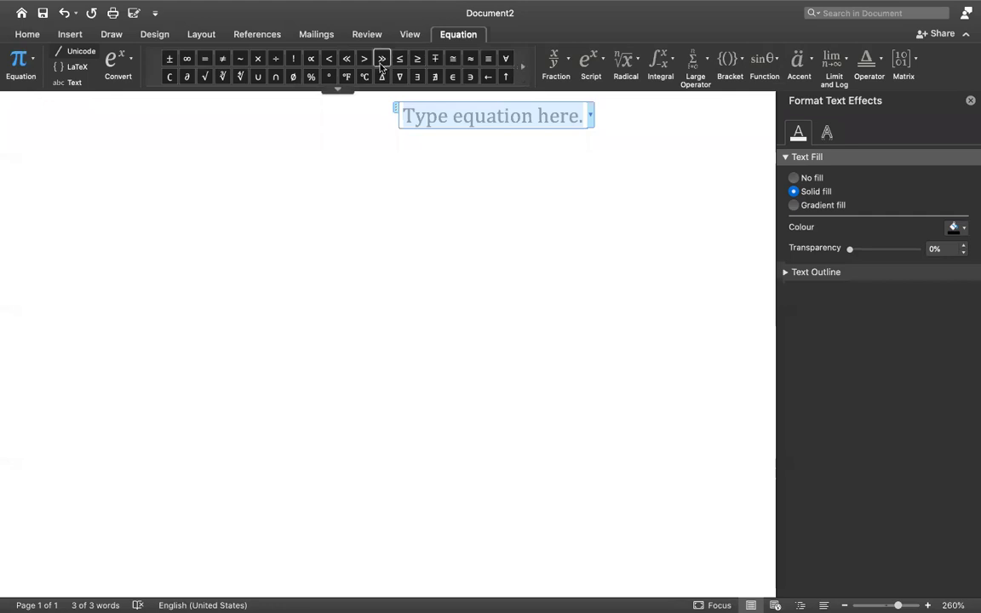
Page through the math symbol gallery to the Fraktur letters and back, then delete the empty equation
click(517, 67)
click(516, 67)
click(517, 66)
click(517, 67)
click(517, 66)
click(516, 66)
click(517, 66)
click(517, 67)
click(517, 67)
click(516, 67)
click(154, 68)
click(154, 68)
click(154, 68)
click(154, 68)
click(154, 68)
click(154, 68)
click(154, 69)
click(154, 68)
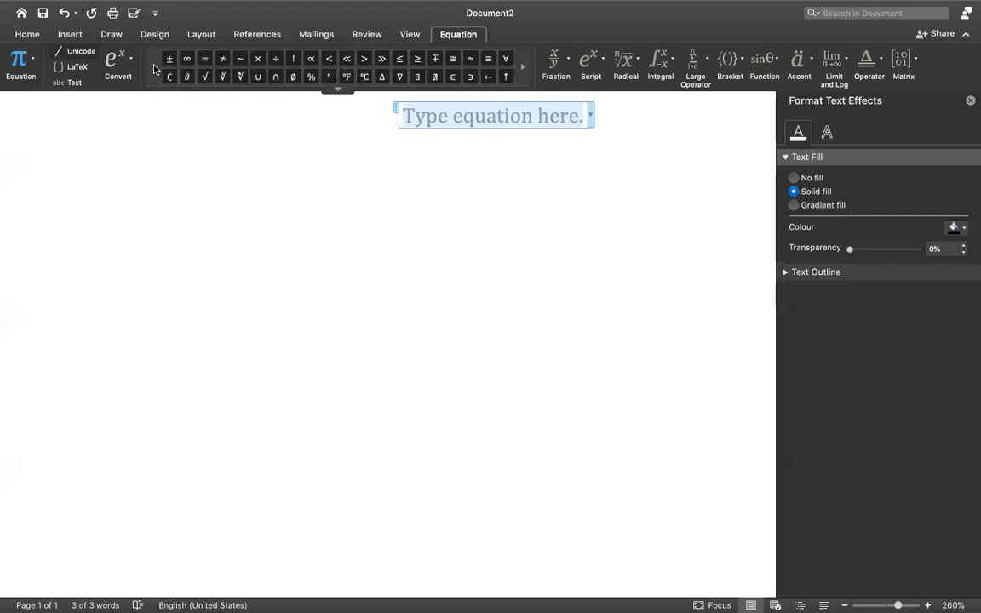
click(68, 32)
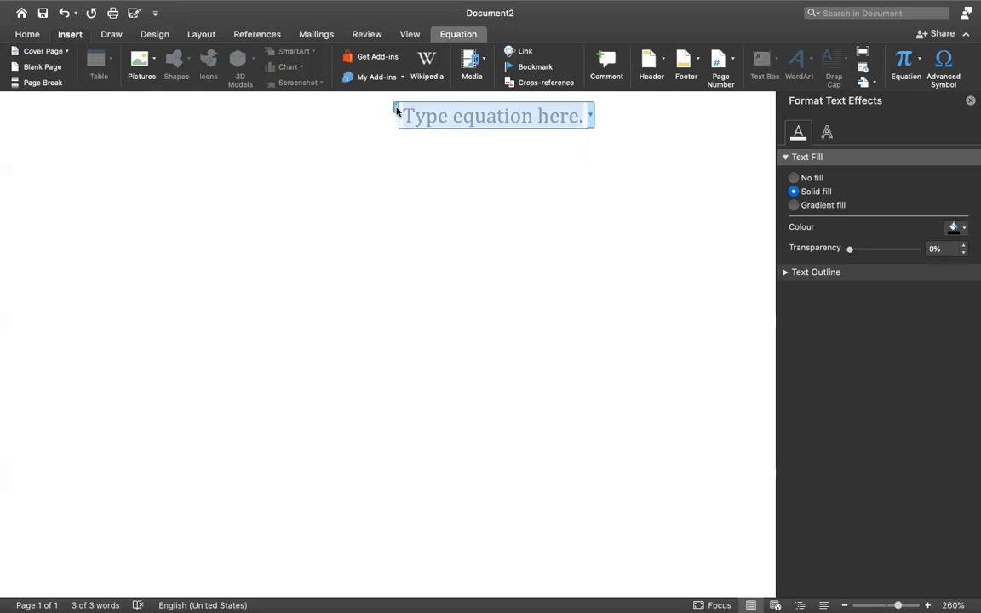
key(BackSpace)
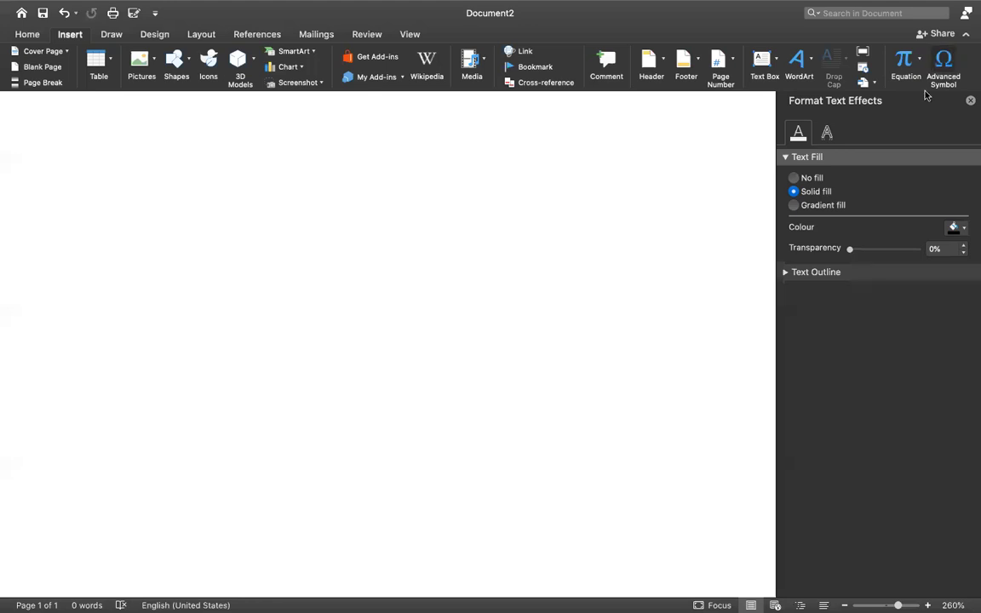
Open the Symbol dialog and check its font list, keeping Symbol
click(945, 68)
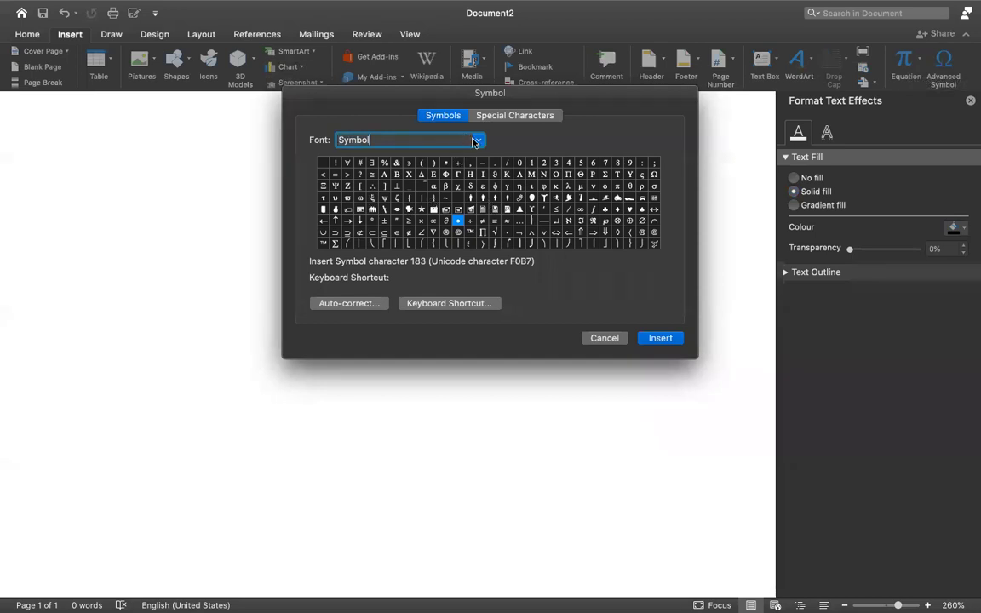
click(476, 140)
click(506, 137)
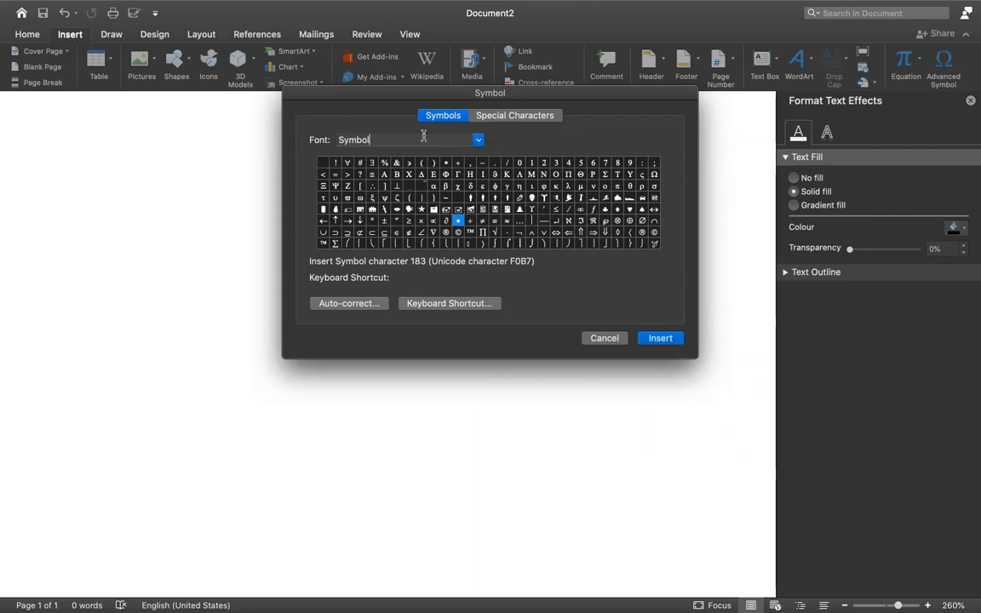
Browse the Copyright, Registered and Trademark special characters, then cancel without inserting
click(511, 115)
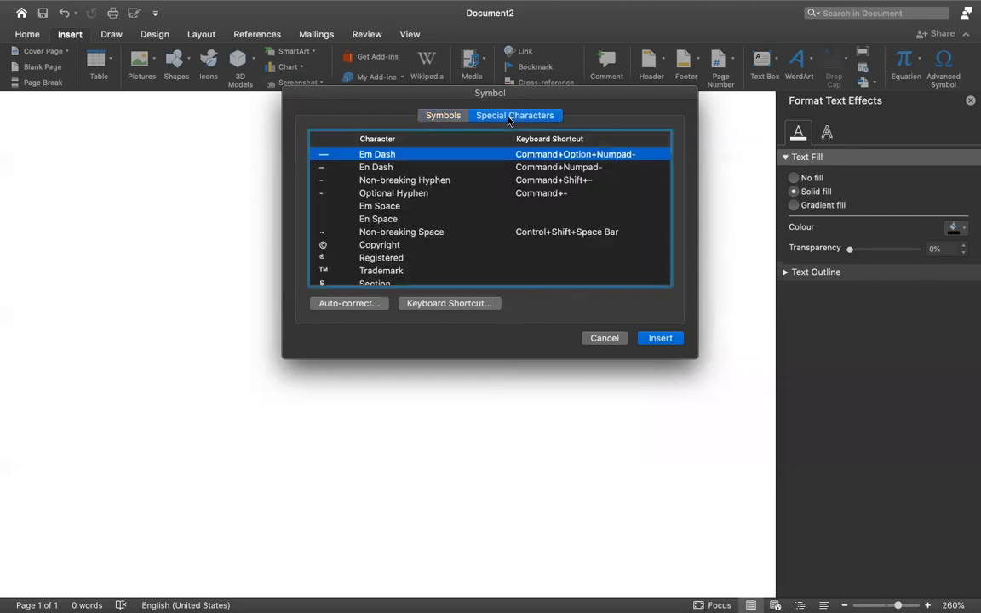
scroll(454, 211, down, 5)
scroll(454, 211, up, 5)
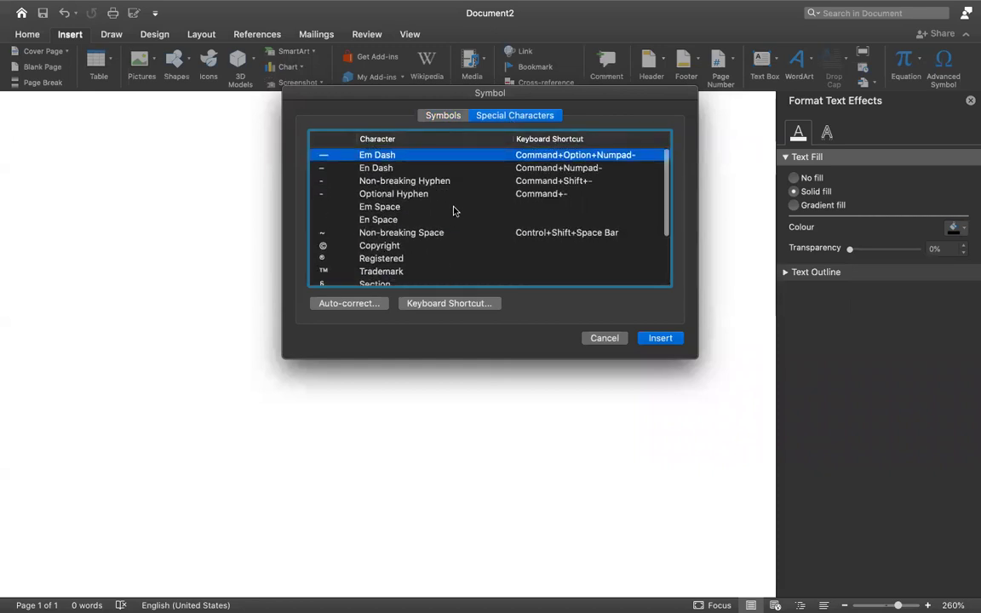
click(326, 246)
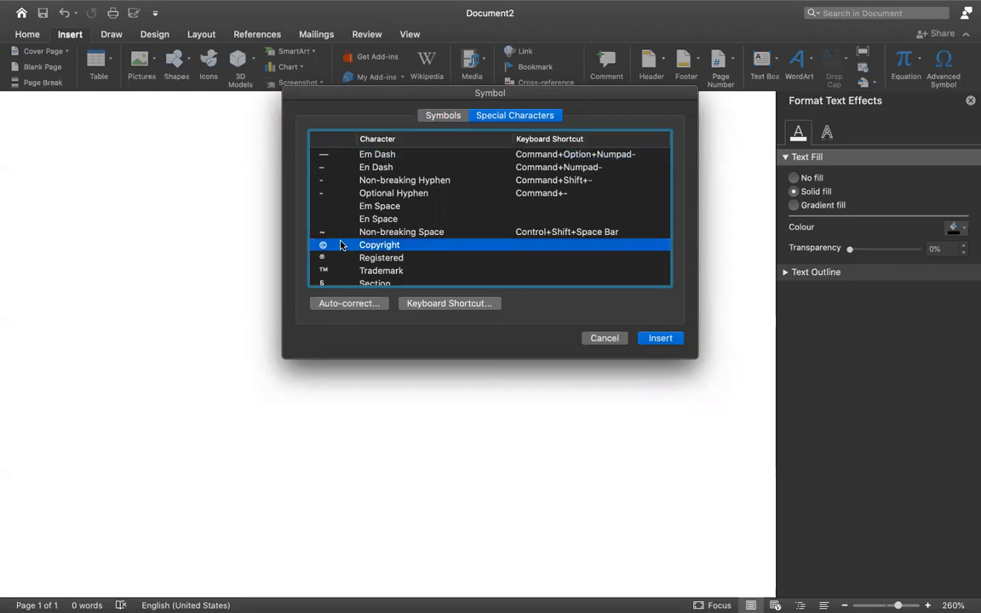
click(371, 258)
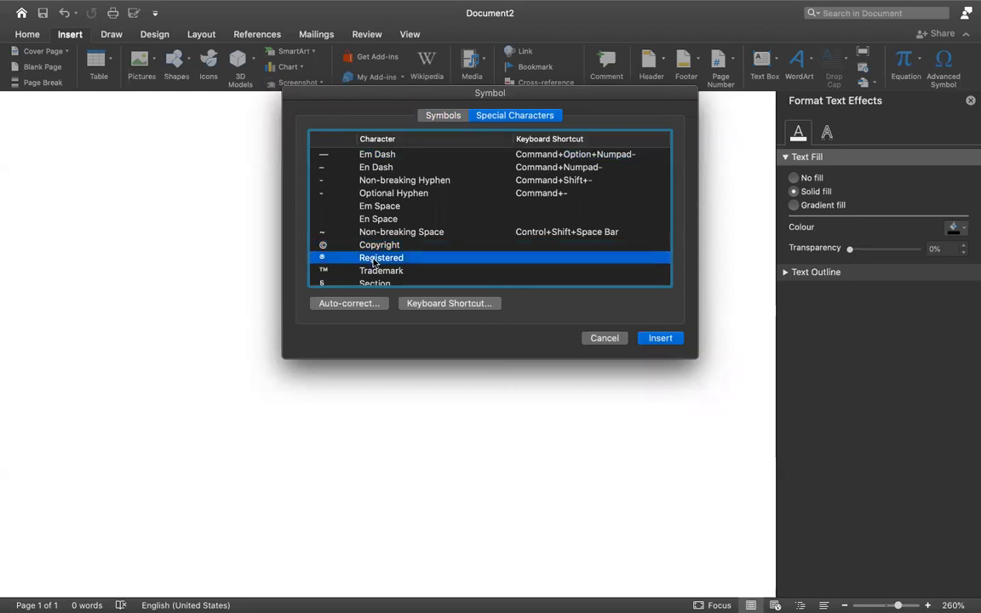
click(372, 270)
scroll(372, 271, down, 3)
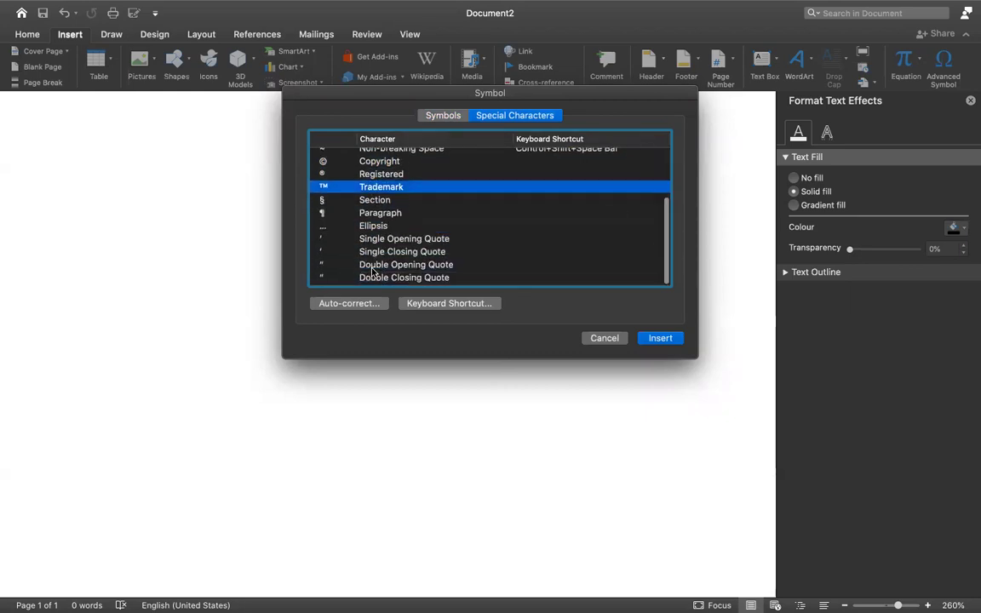
scroll(373, 271, up, 3)
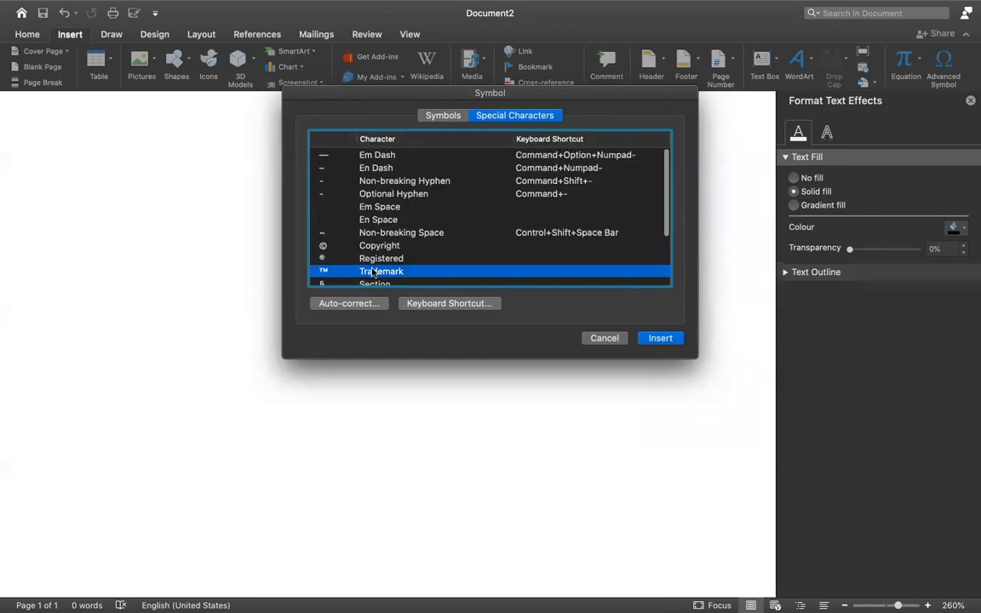
click(600, 338)
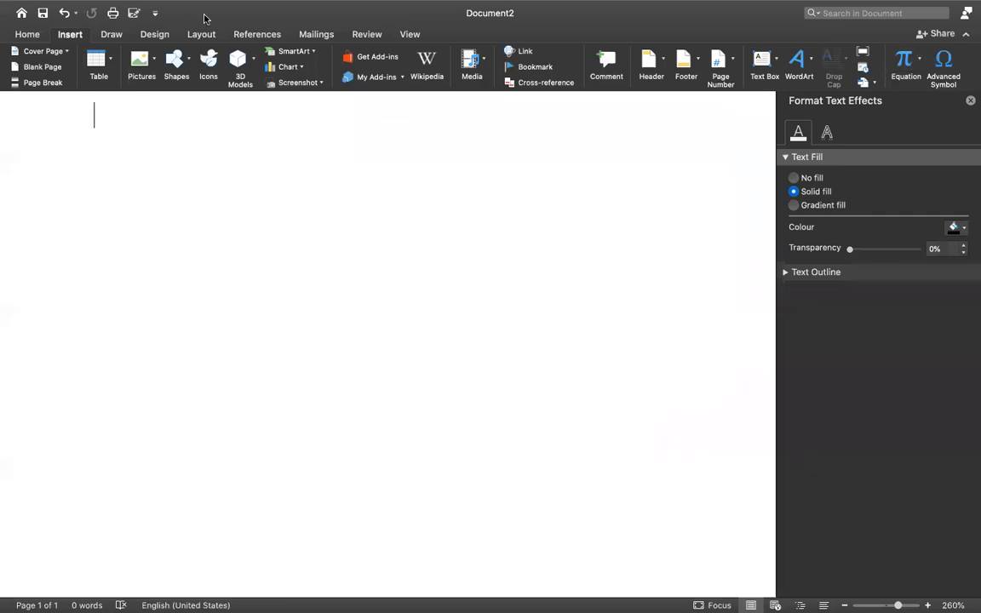
Draw a looping ink stroke on the page with the black pen
click(70, 37)
click(62, 37)
click(107, 41)
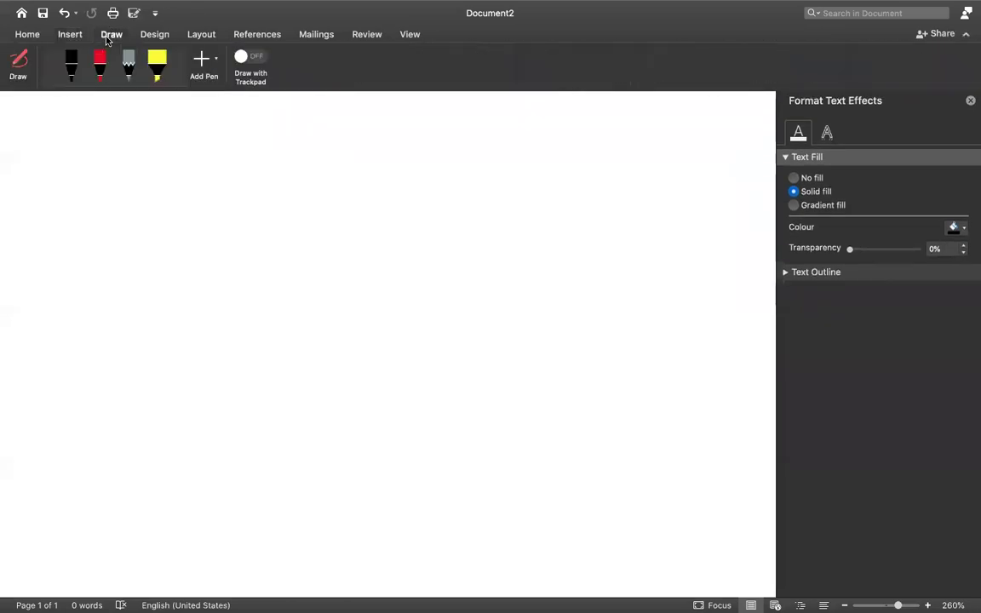
click(72, 64)
mouse_move(176, 154)
mouse_down()
mouse_move(332, 155)
mouse_move(138, 322)
mouse_up()
Undo and redo the ink stroke, then select all and delete it to blank the page
key(super+z)
key(super+z)
key(super+z)
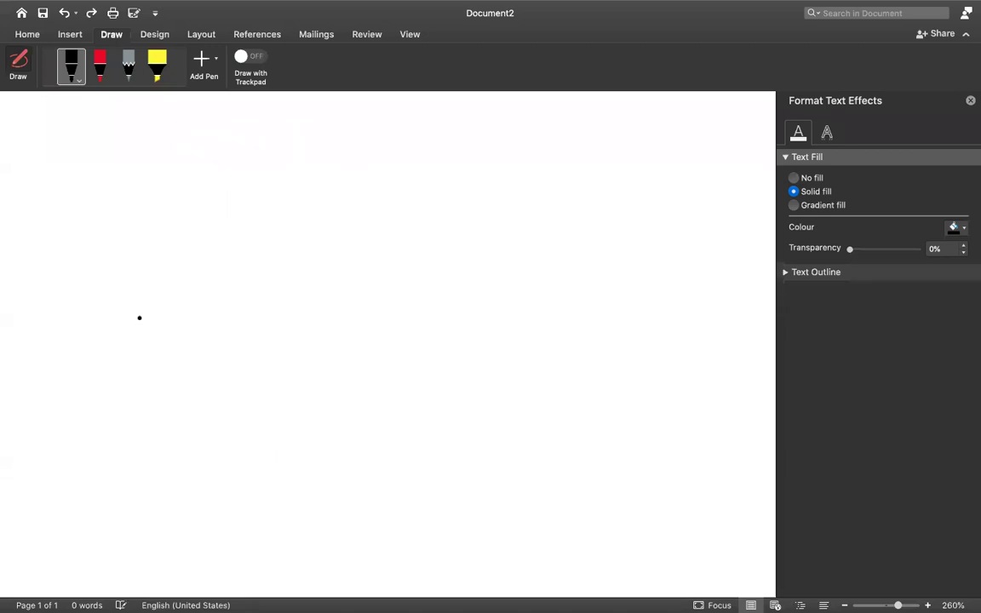
key(ctrl+equal)
key(super+z)
key(super+y)
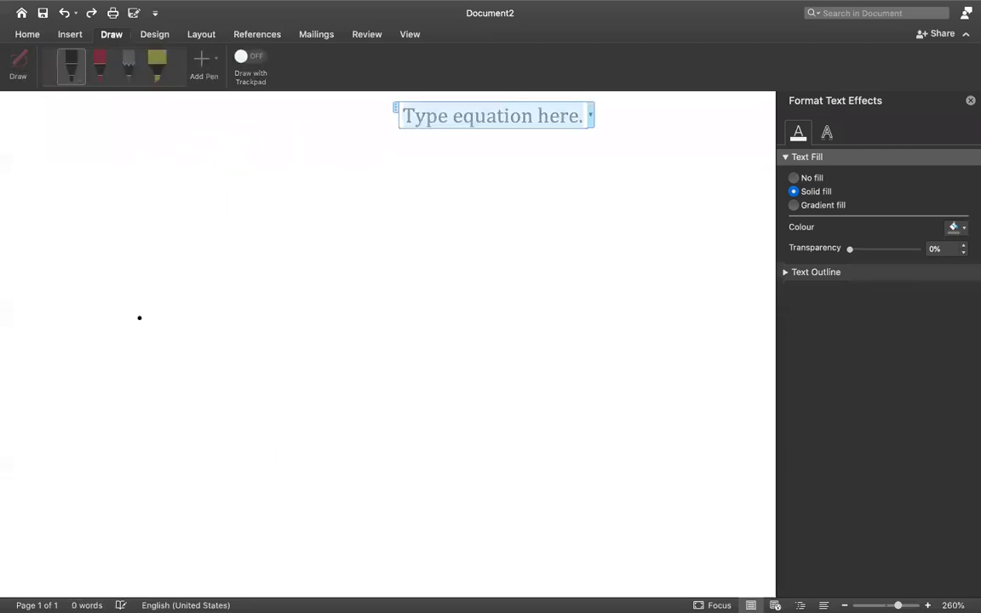
key(super+z)
key(super+y)
key(super+y)
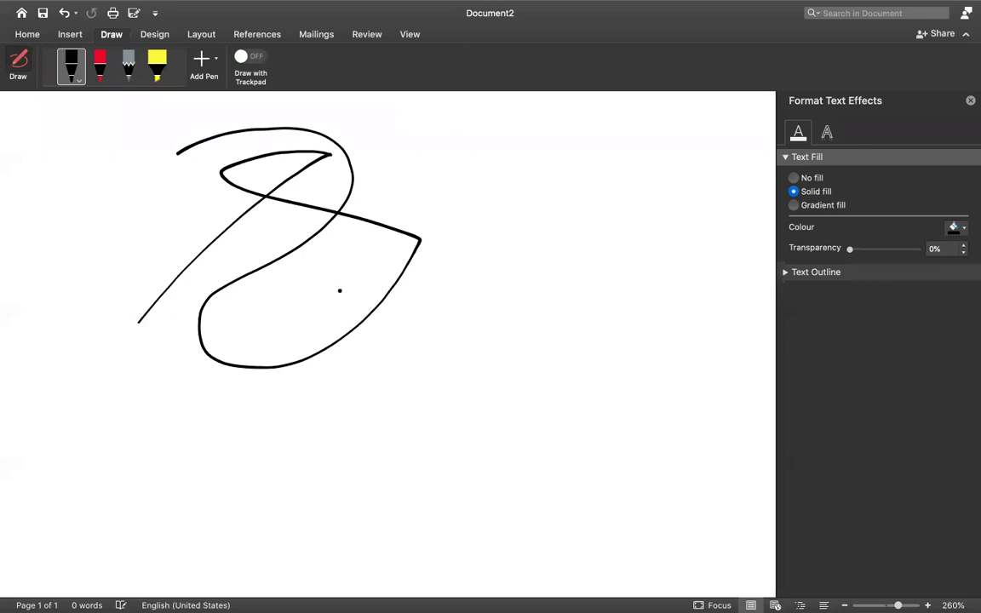
key(super+a)
key(Delete)
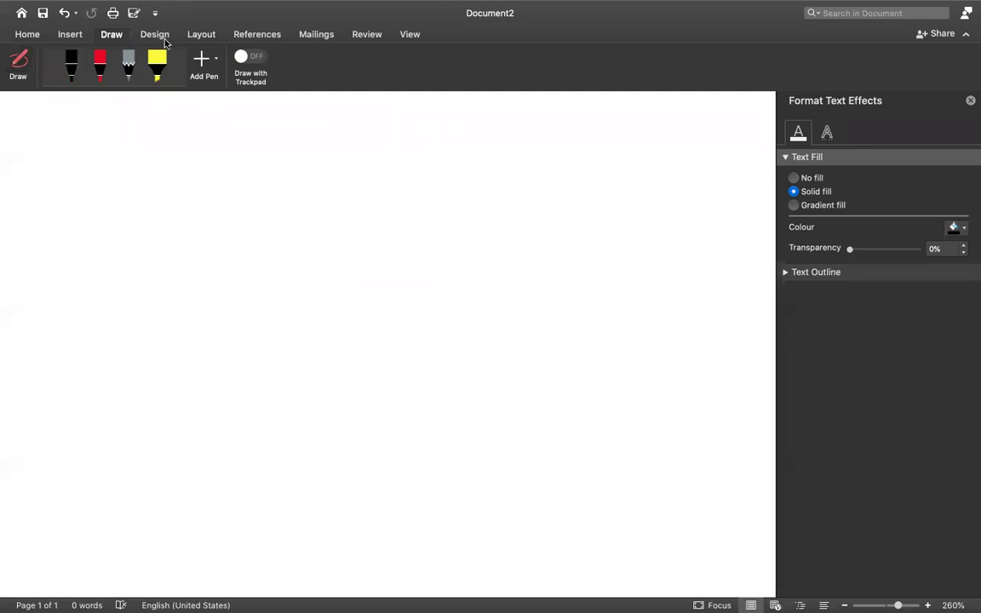
click(157, 37)
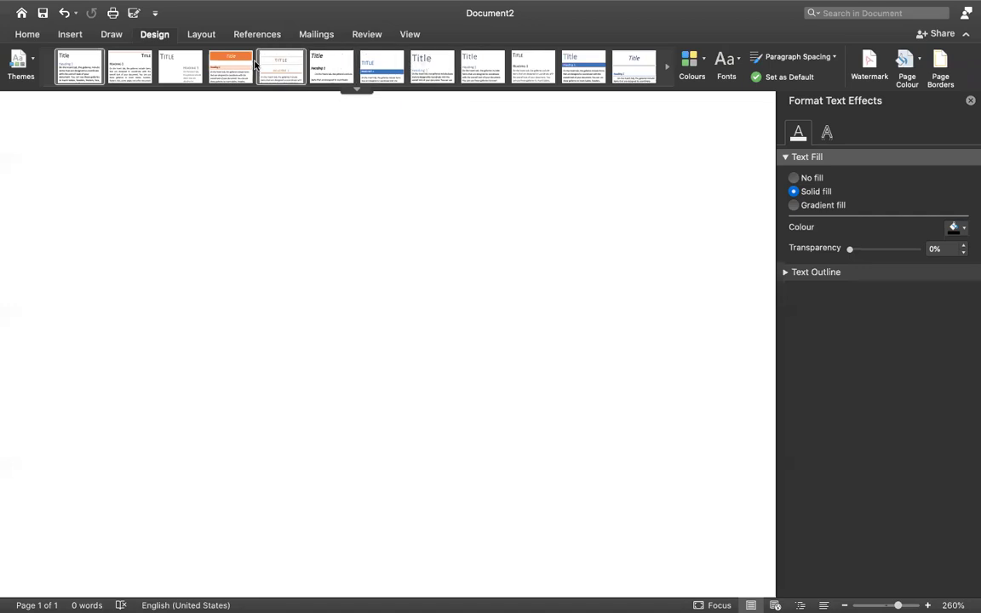
Switch from Home back to Design and open the Insert Watermark dialog
click(29, 35)
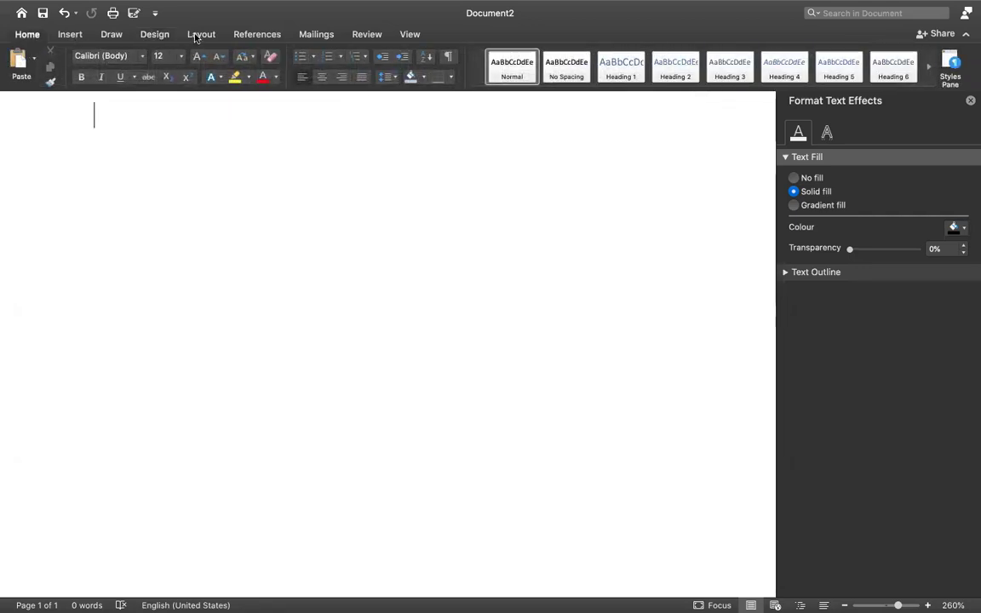
click(154, 35)
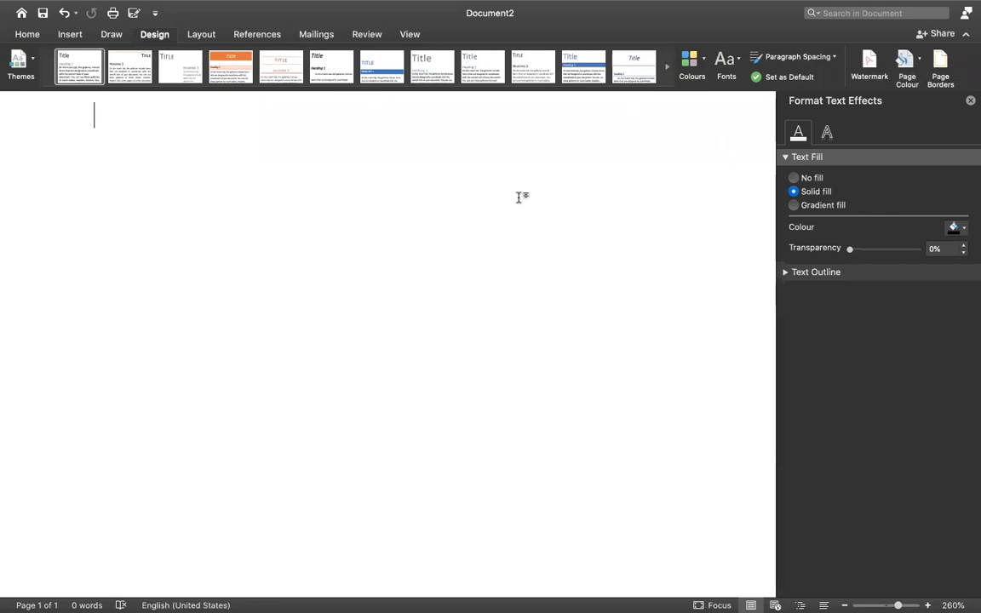
scroll(519, 196, down, 5)
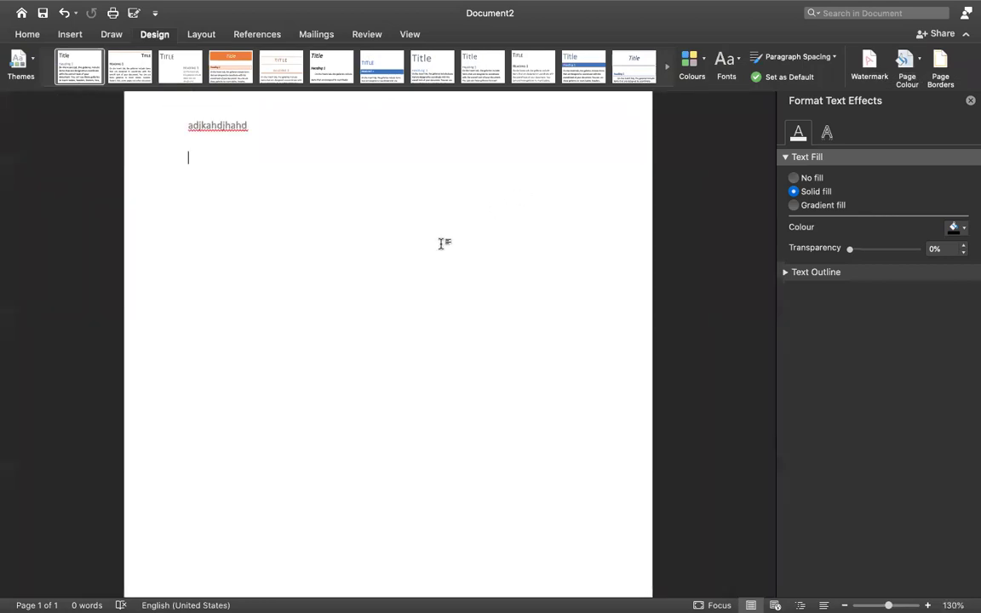
click(865, 66)
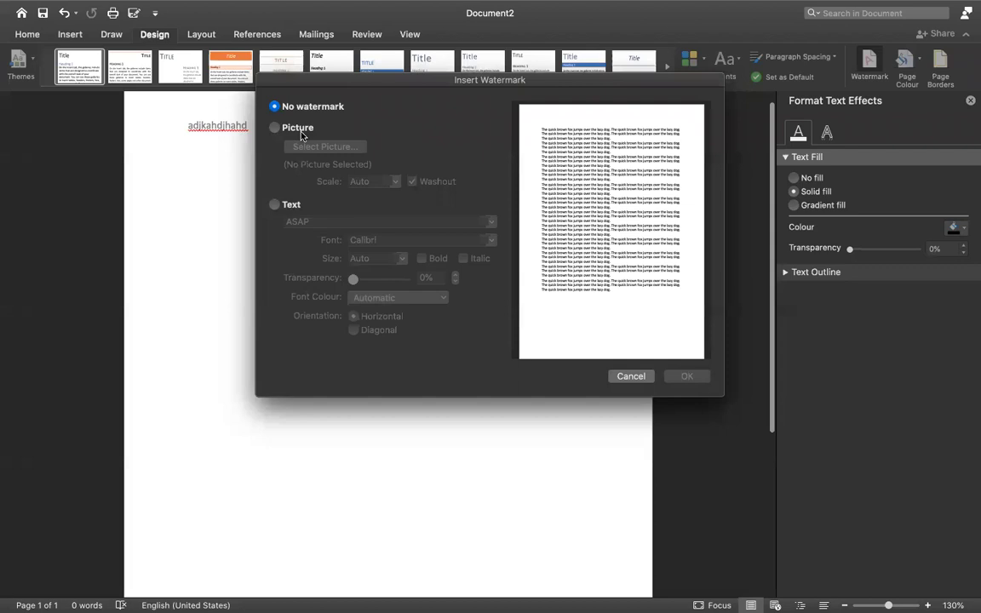
Choose a picture watermark using cvasu-logo.png from the Desktop
click(298, 129)
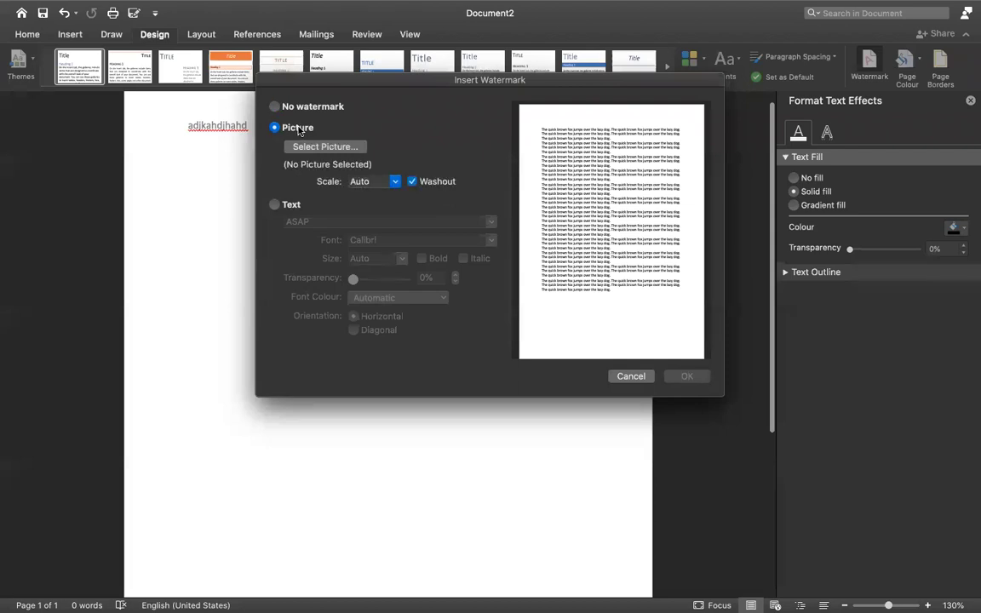
click(318, 150)
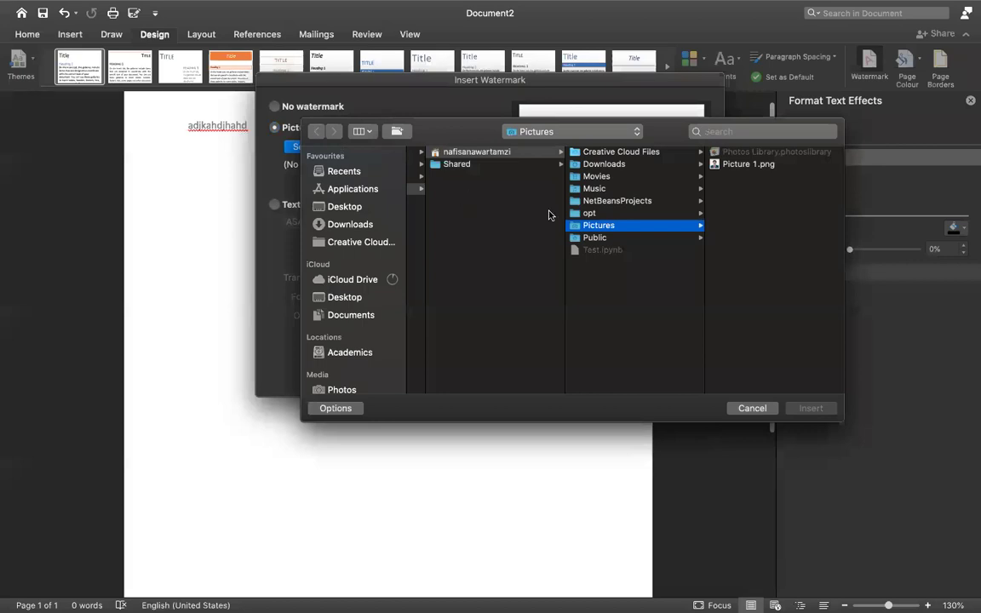
click(362, 207)
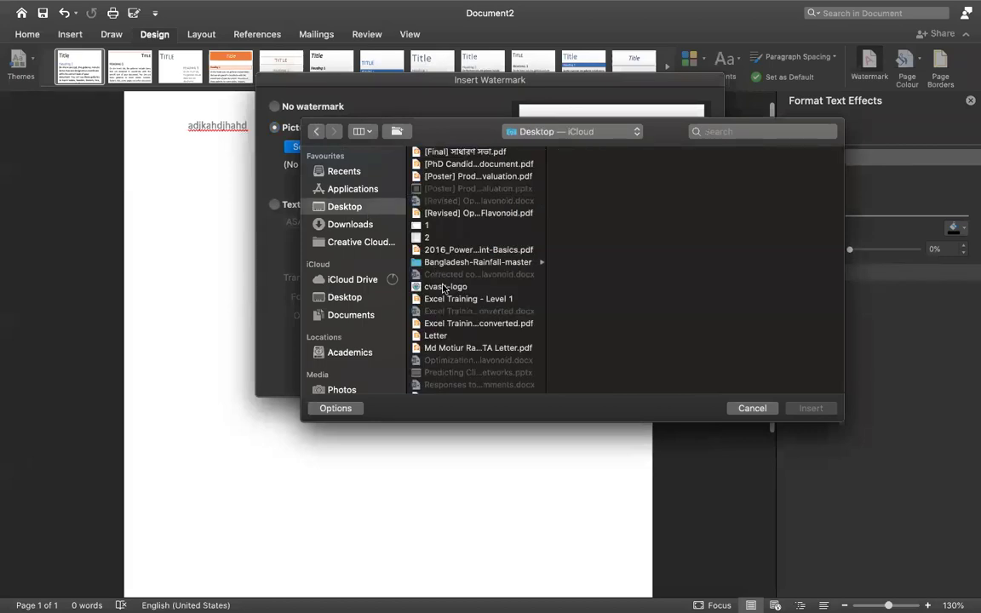
click(442, 290)
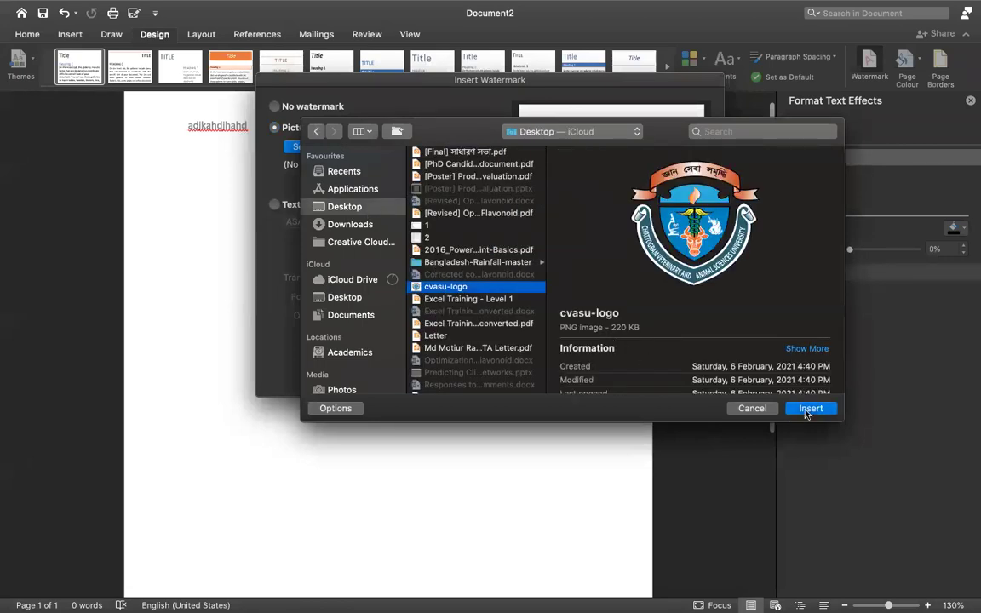
click(805, 409)
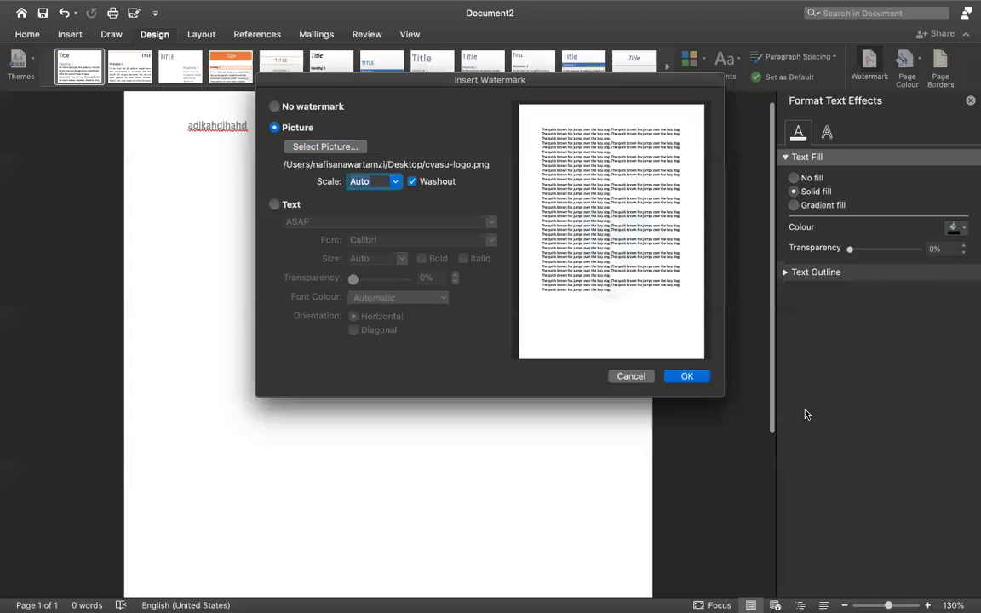
Toggle Washout on and off and try watermark scales of 50%, 500%, 100% and 200%
click(413, 182)
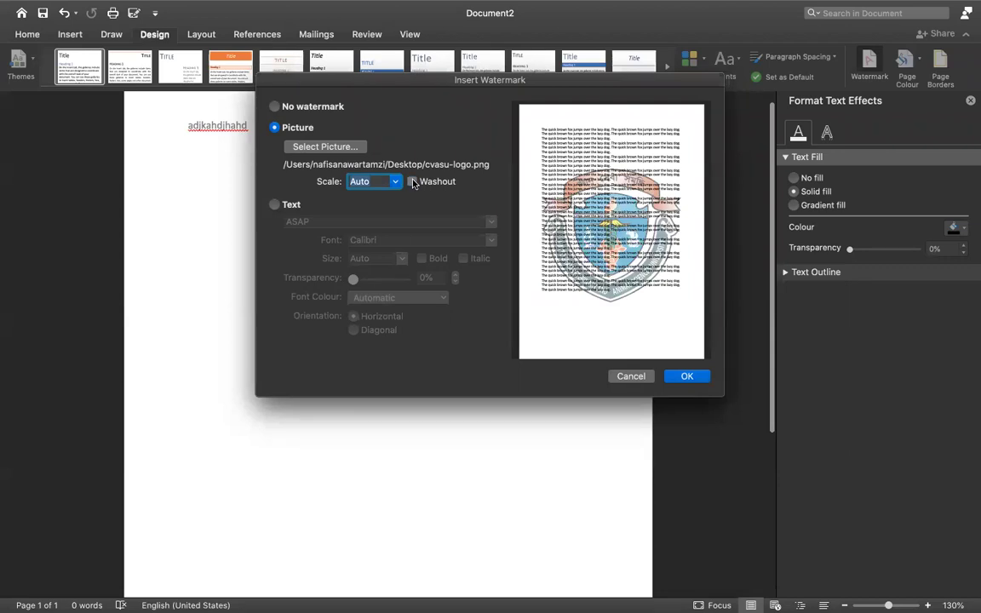
click(413, 182)
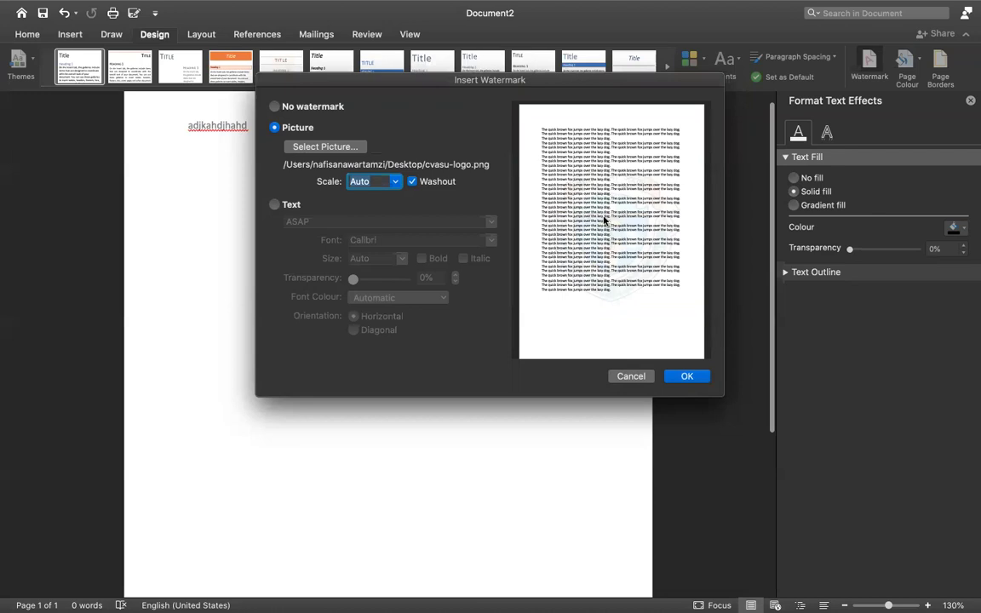
click(414, 186)
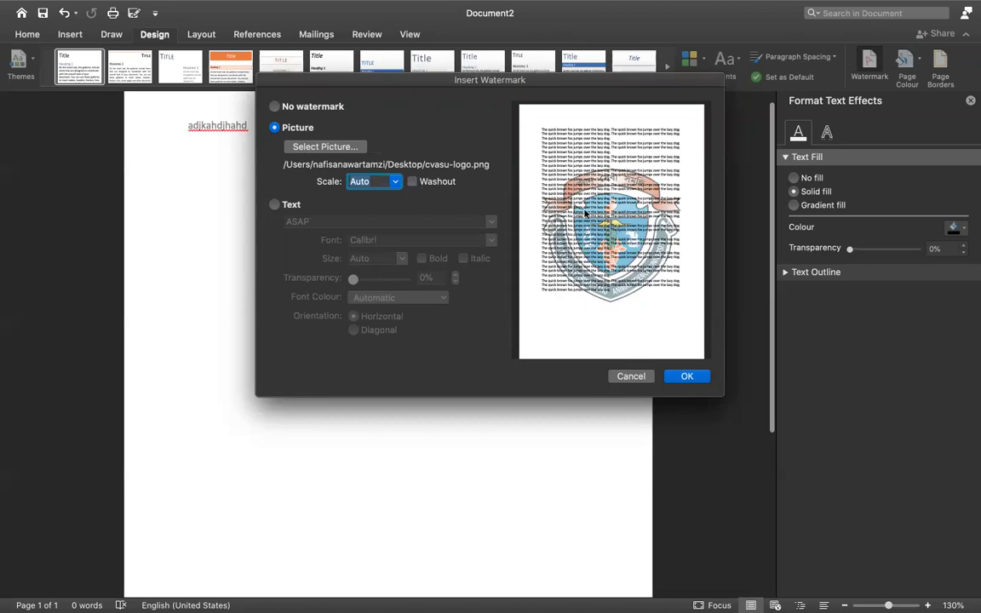
click(414, 182)
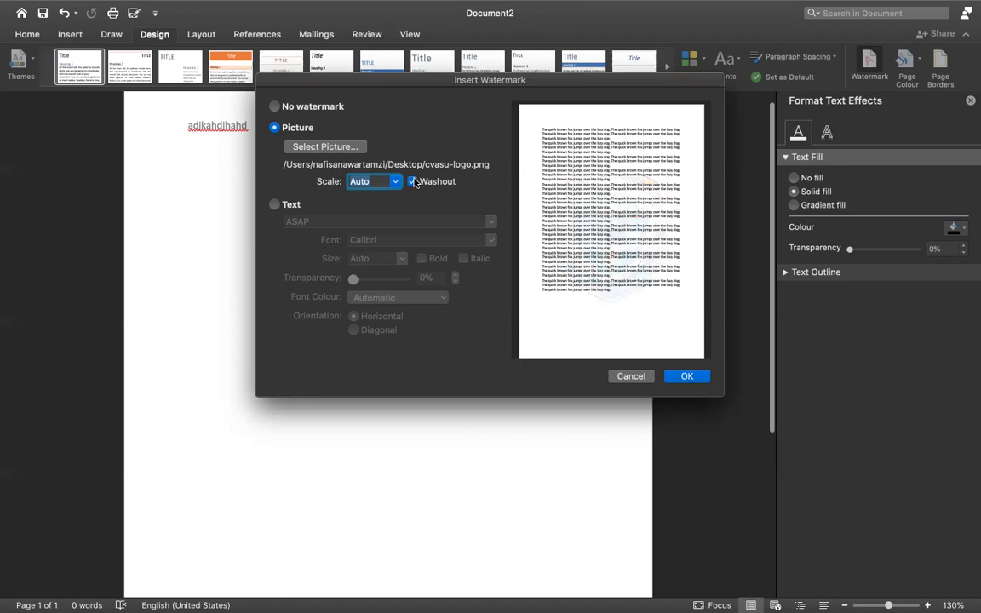
click(395, 183)
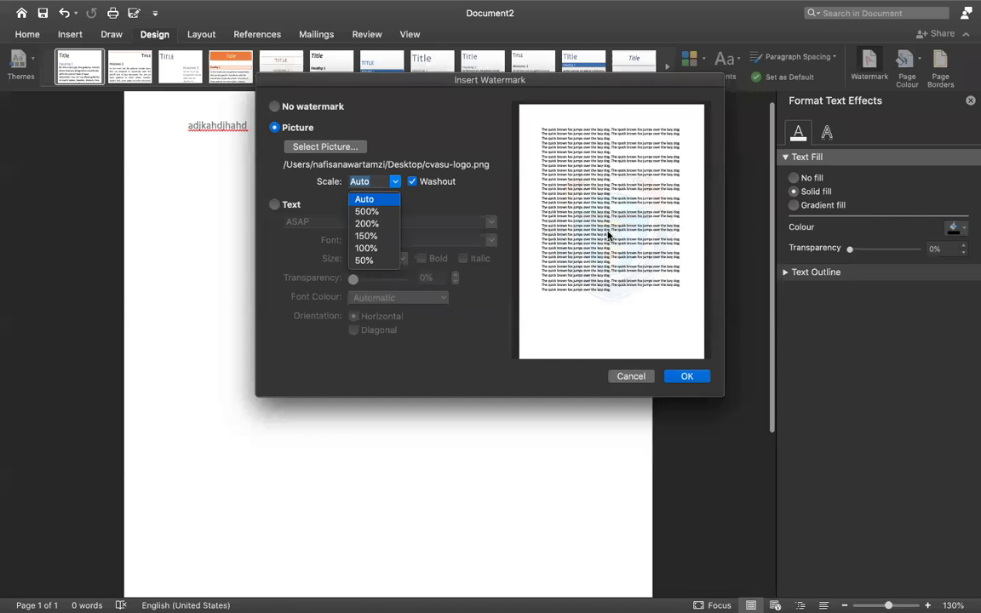
click(364, 260)
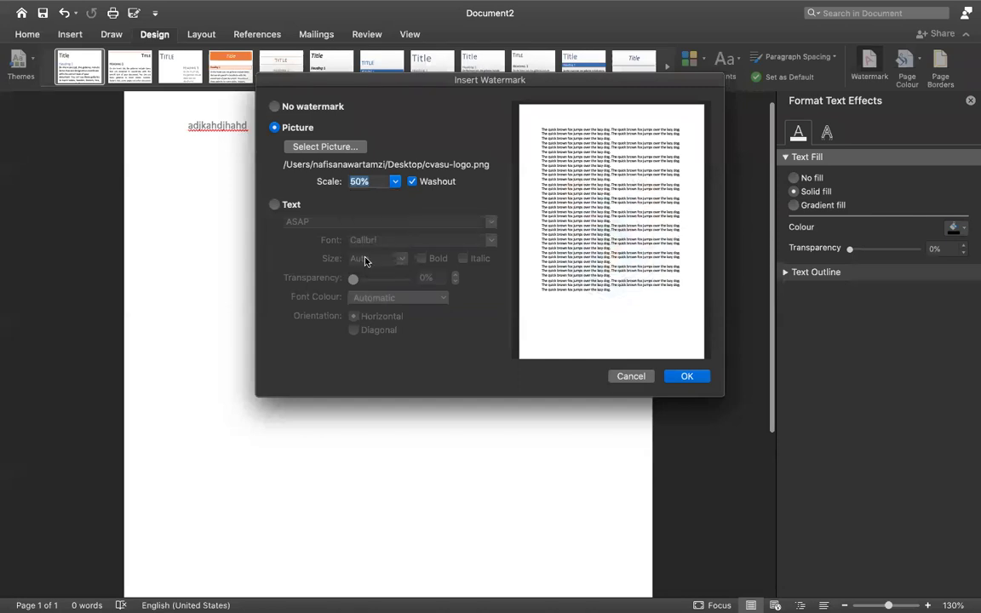
click(394, 182)
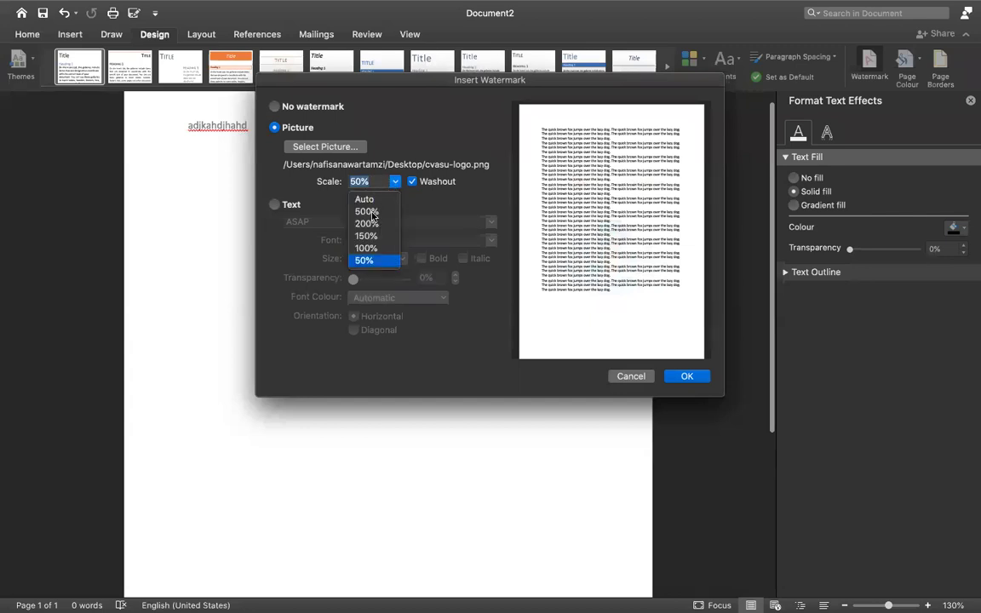
click(371, 212)
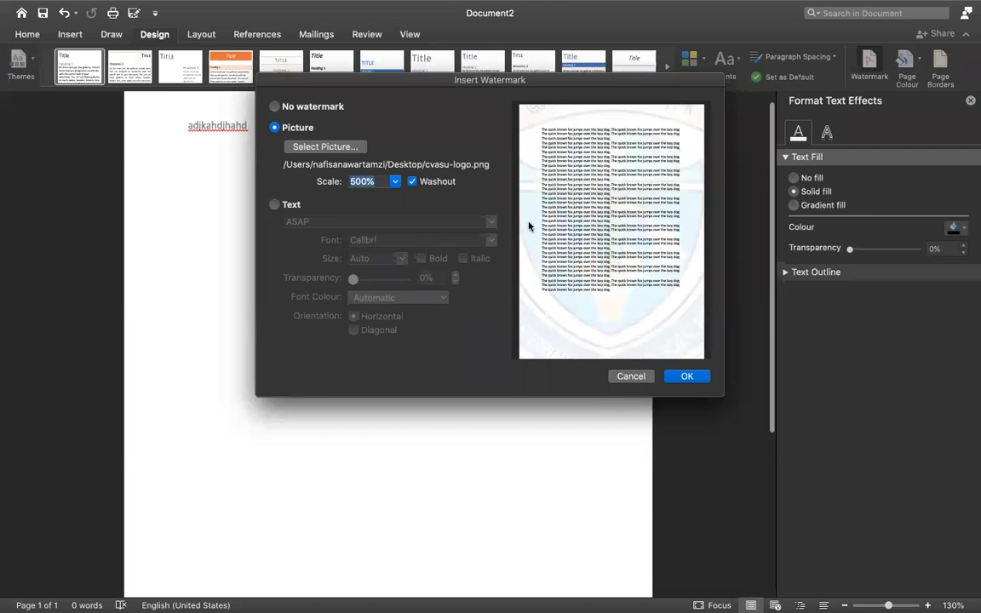
click(394, 181)
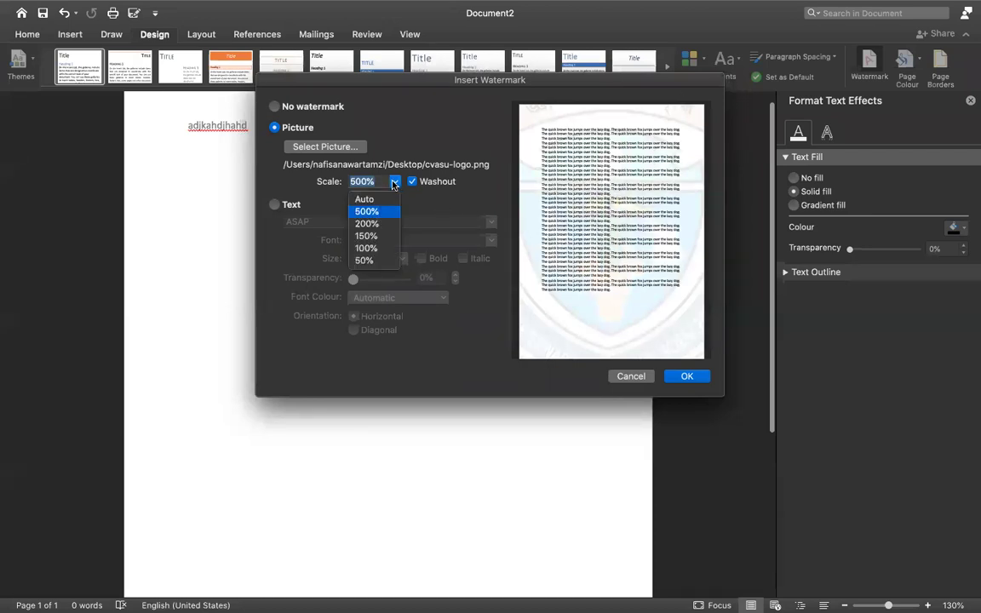
click(373, 247)
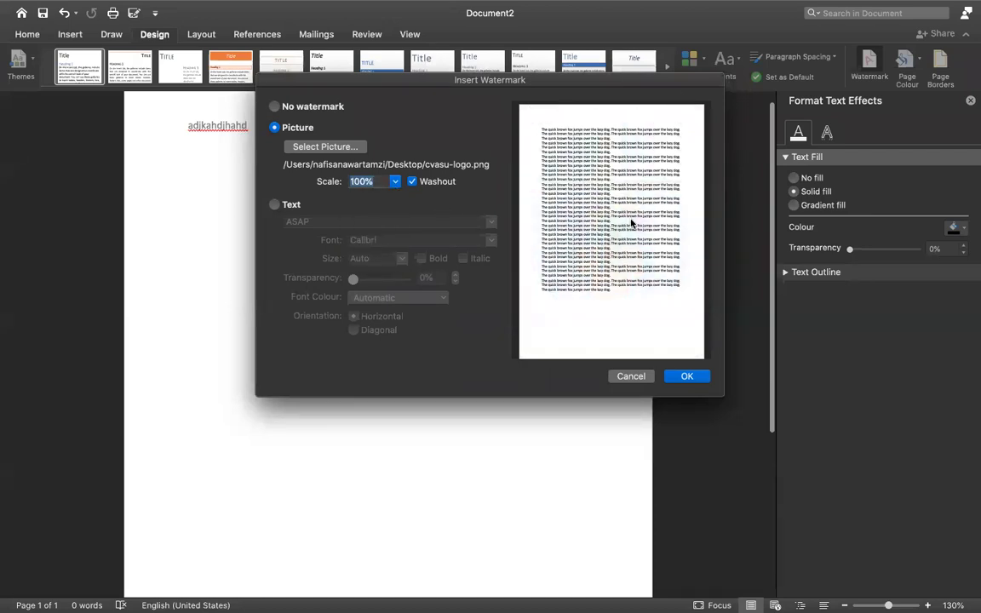
click(394, 182)
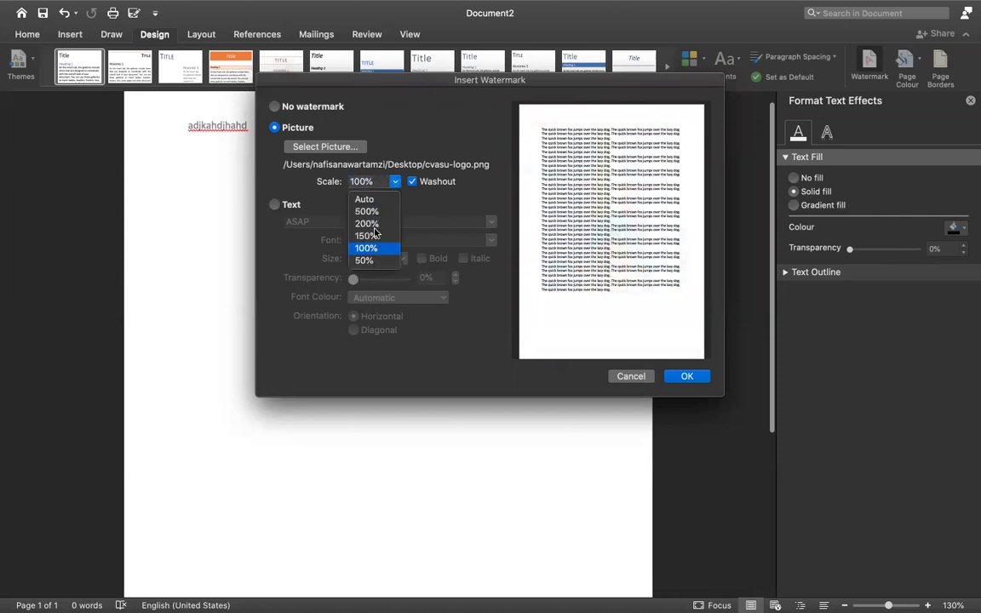
click(371, 224)
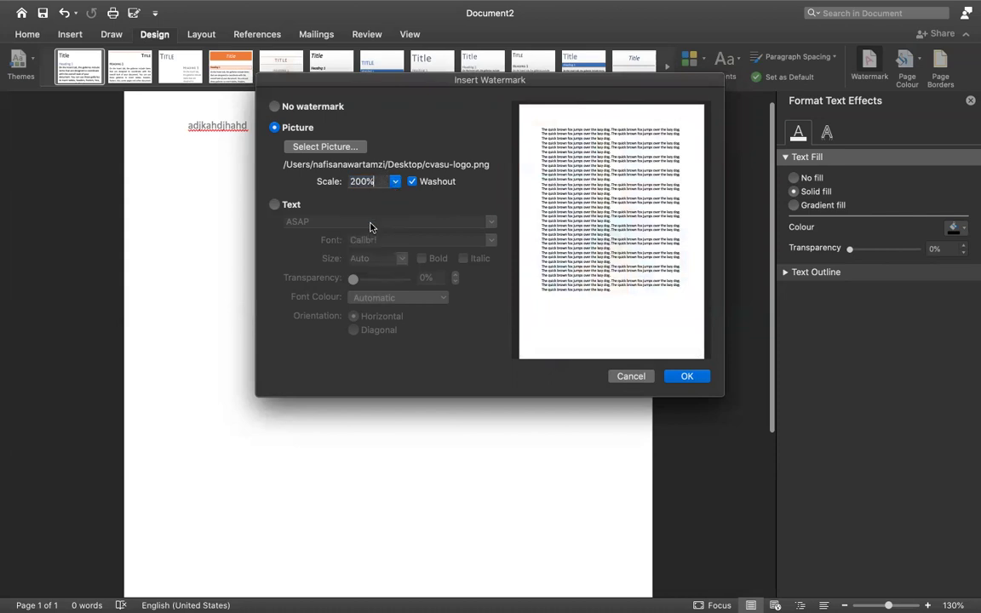
Settle on 200% scale with Washout ticked and apply the faded logo watermark
click(412, 181)
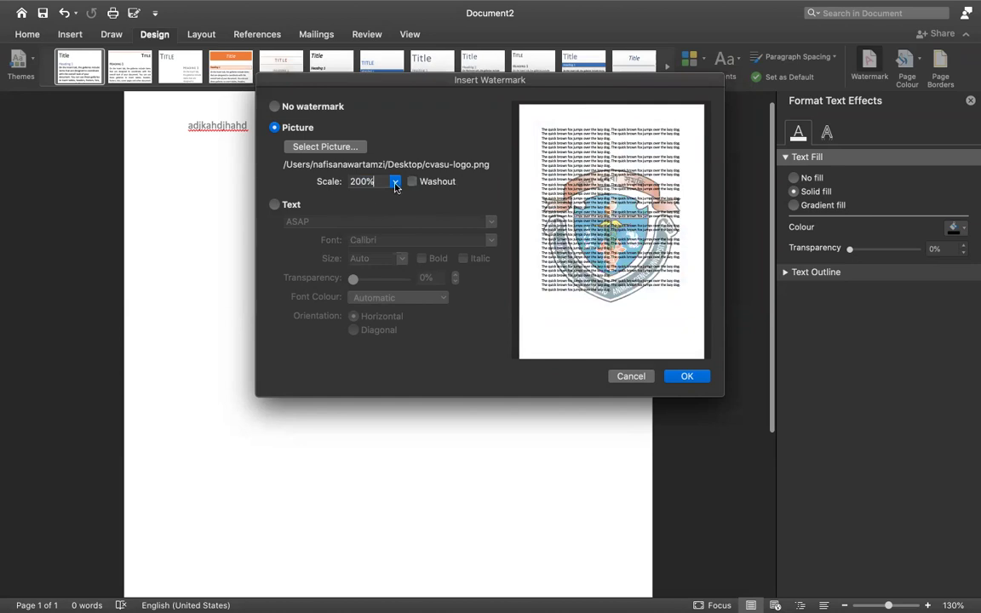
click(394, 181)
click(367, 260)
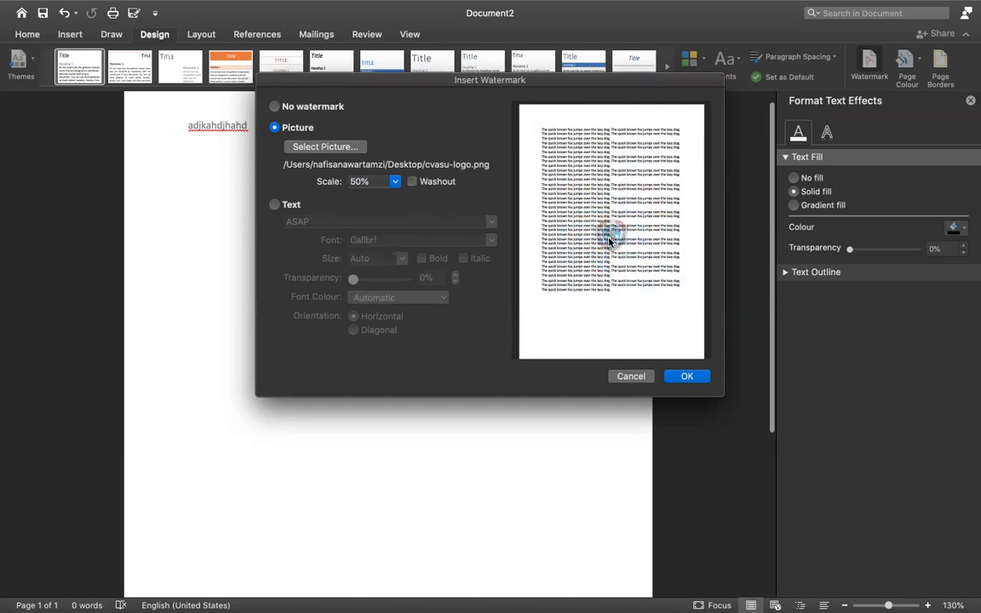
click(394, 181)
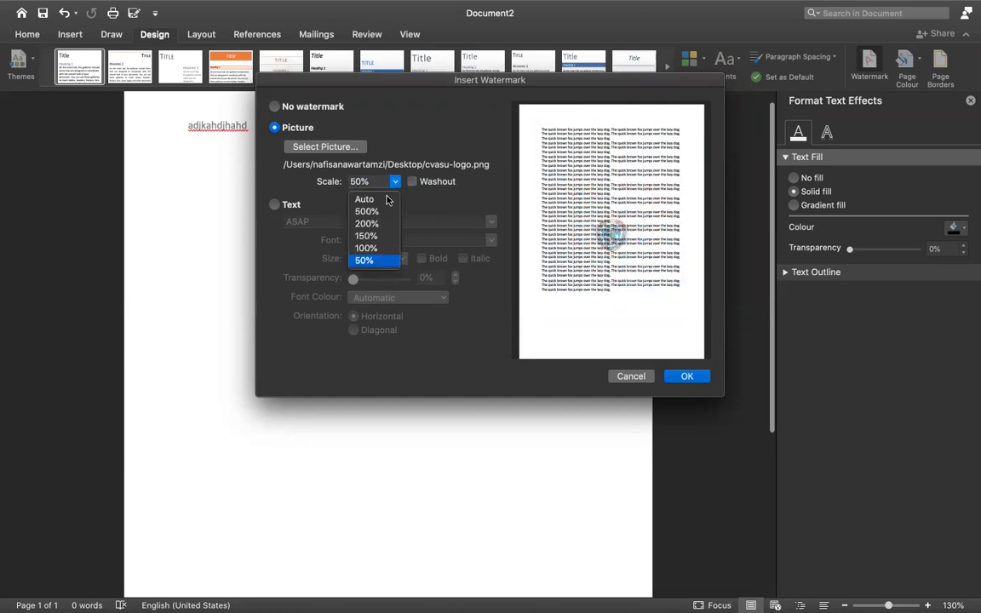
click(361, 248)
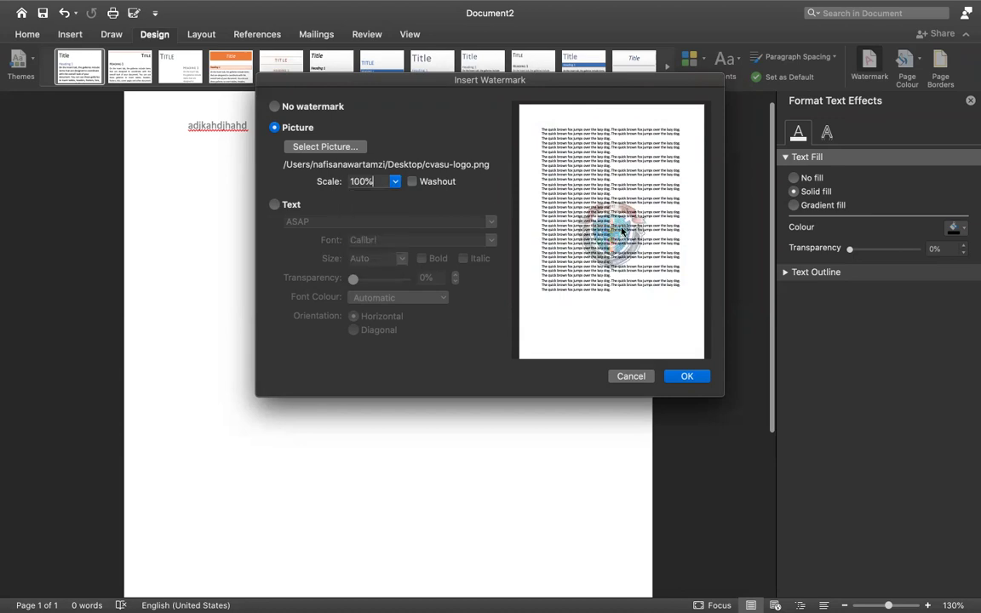
click(394, 182)
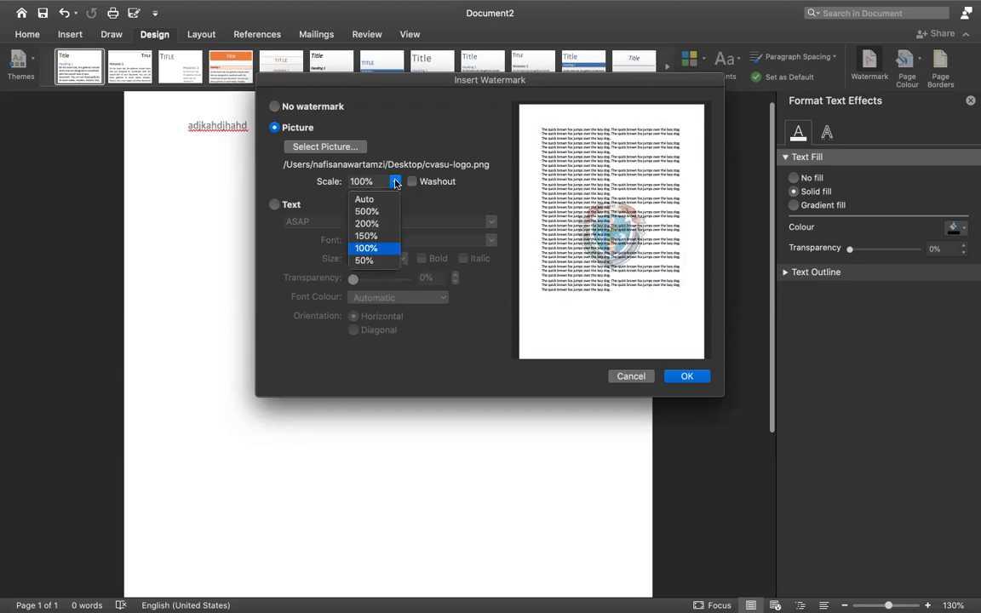
click(367, 223)
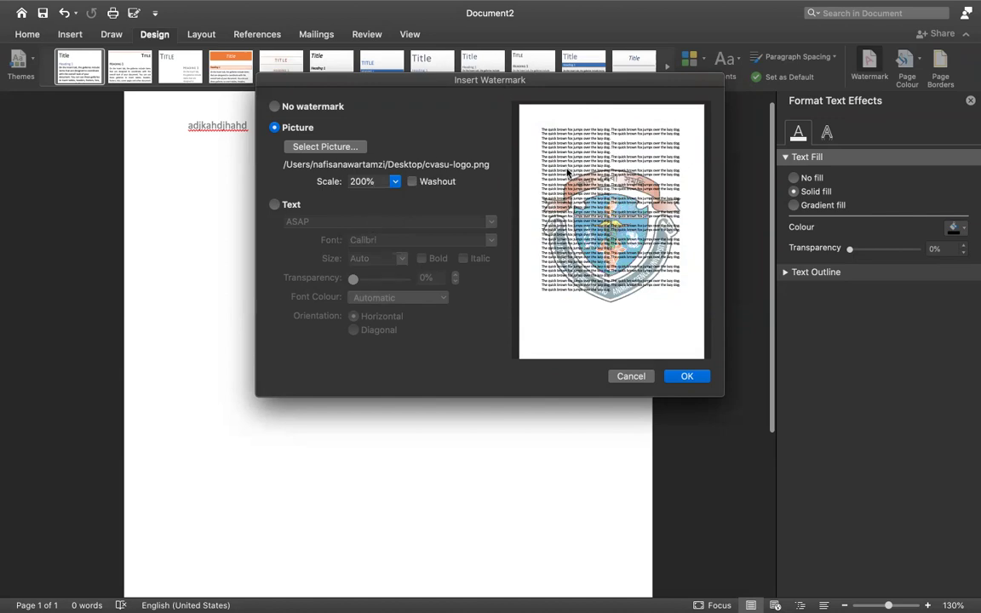
click(413, 183)
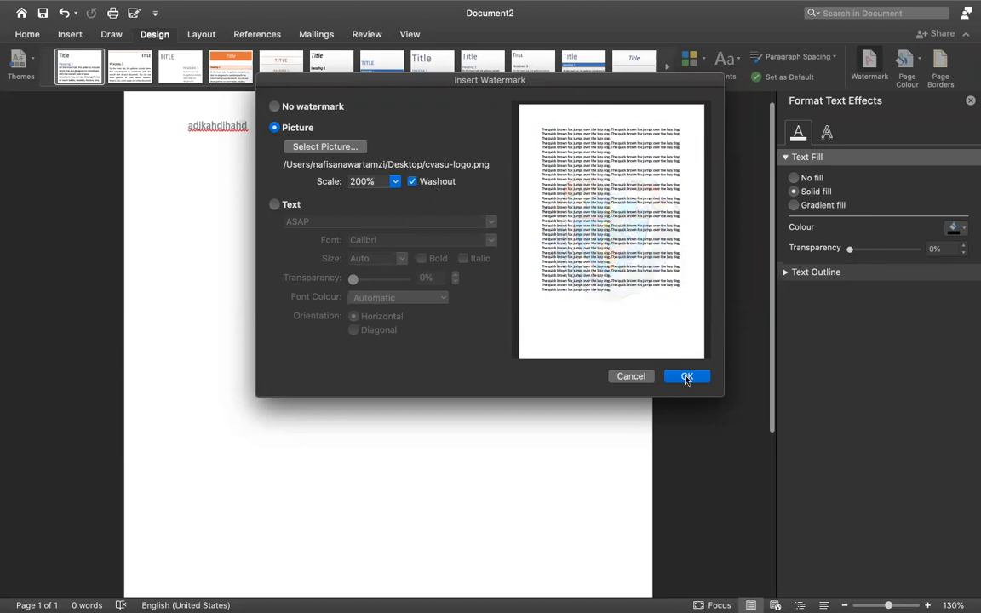
click(686, 379)
scroll(354, 372, down, 3)
scroll(354, 372, down, 5)
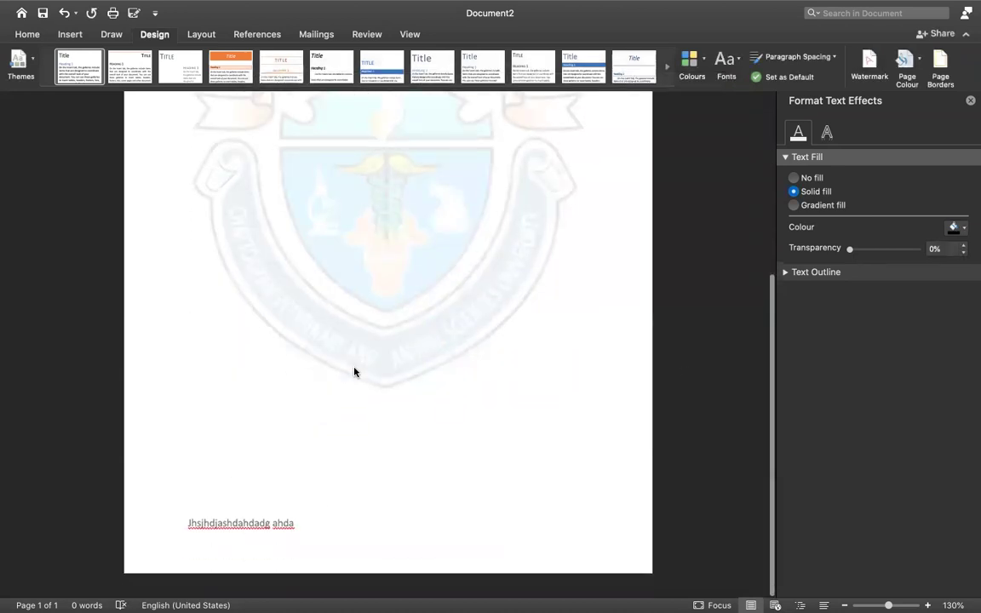
scroll(354, 372, up, 5)
scroll(354, 372, up, 3)
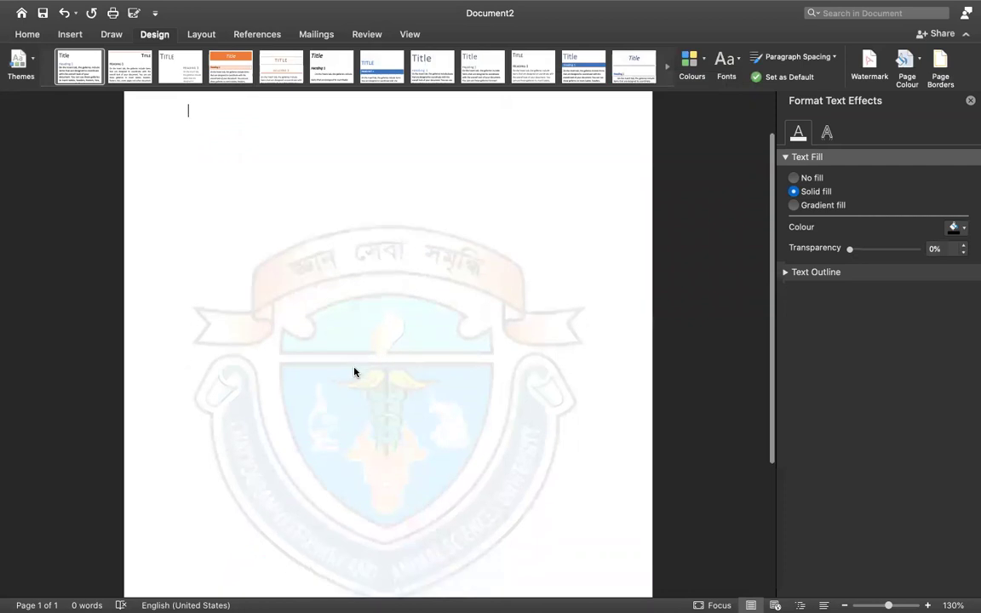
scroll(354, 372, down, 3)
scroll(354, 372, up, 1)
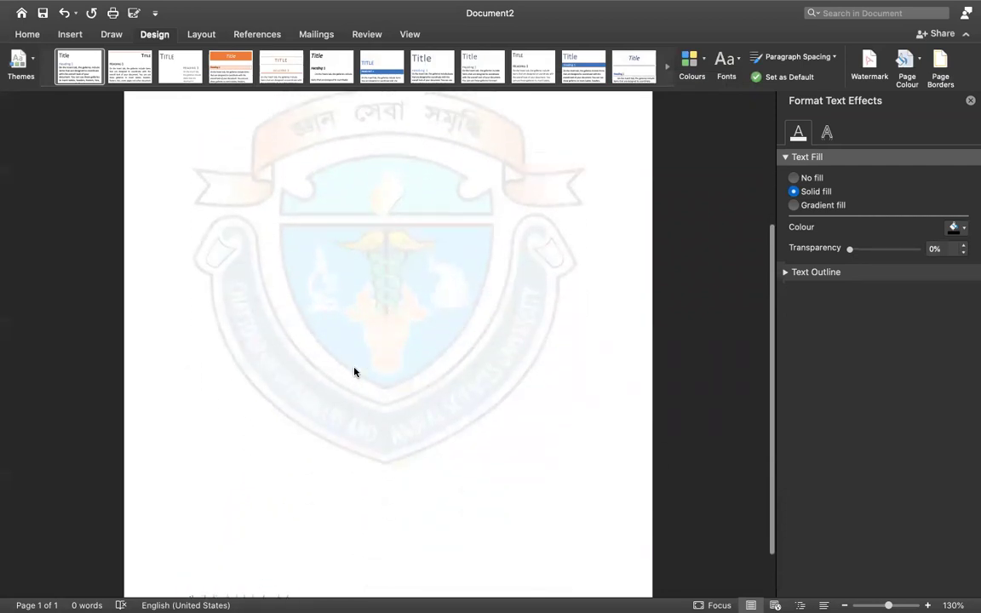
scroll(354, 372, up, 3)
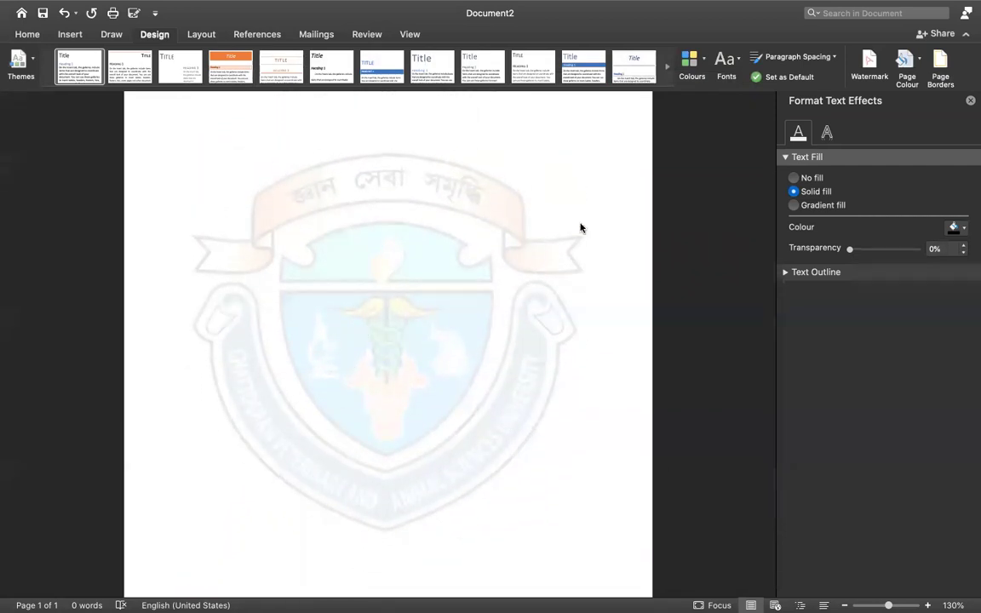
click(870, 68)
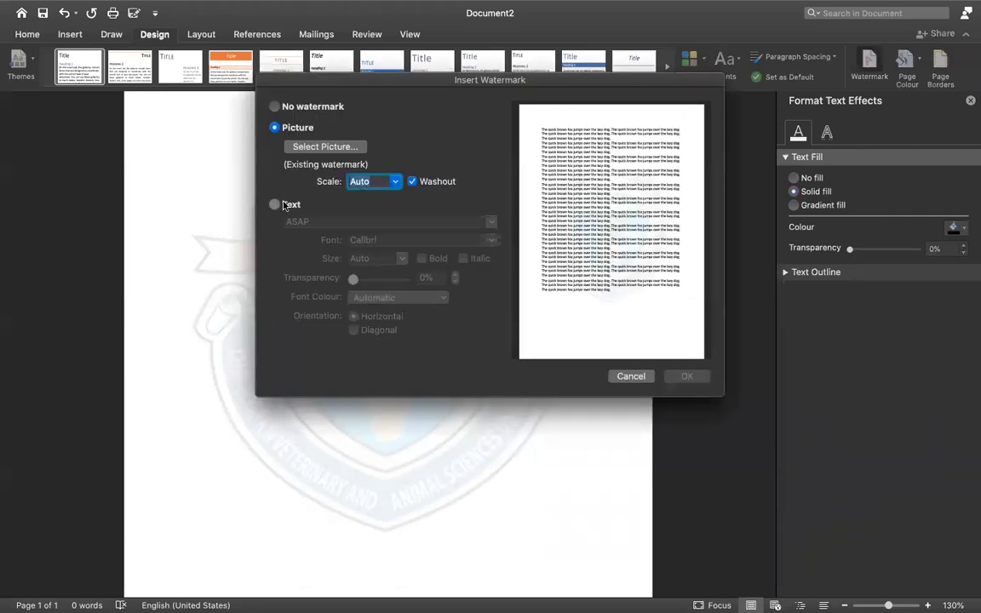
click(275, 204)
click(317, 222)
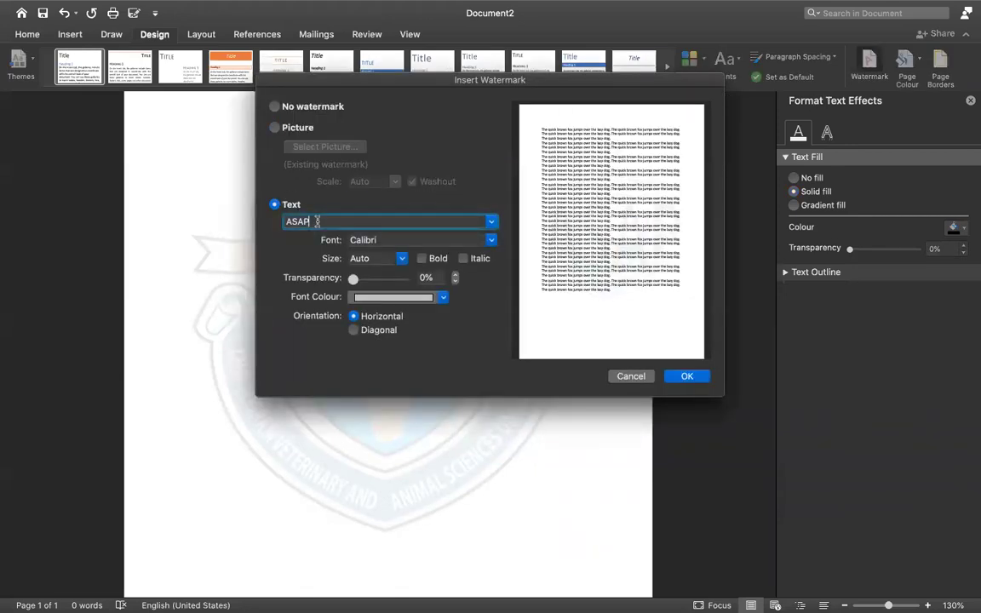
key(BackSpace)
key(BackSpace)
key(BackSpace)
key(BackSpace)
text(ahghadhagdhadhadagdhgahdghadghagdgahga)
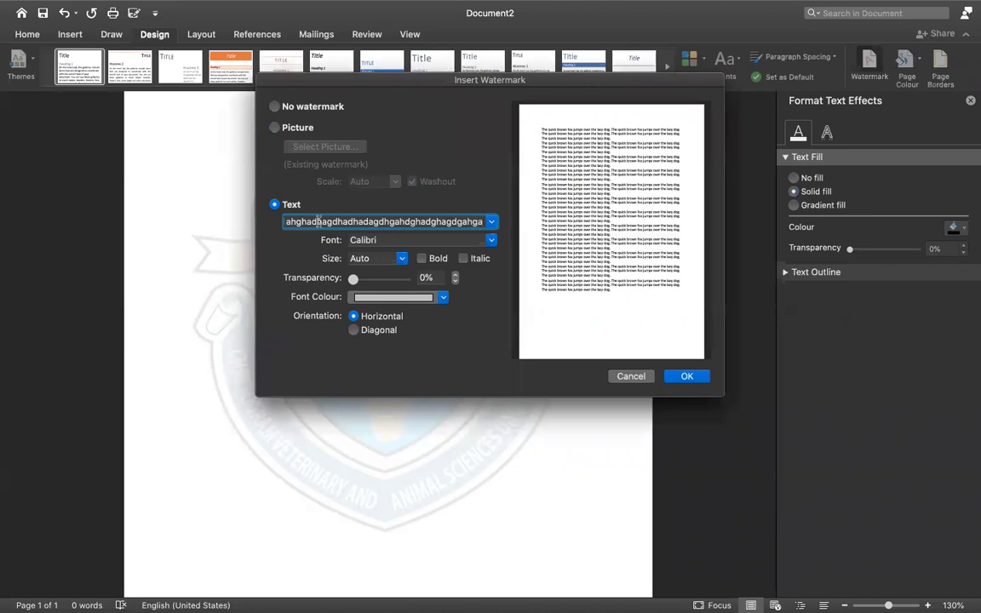
click(491, 241)
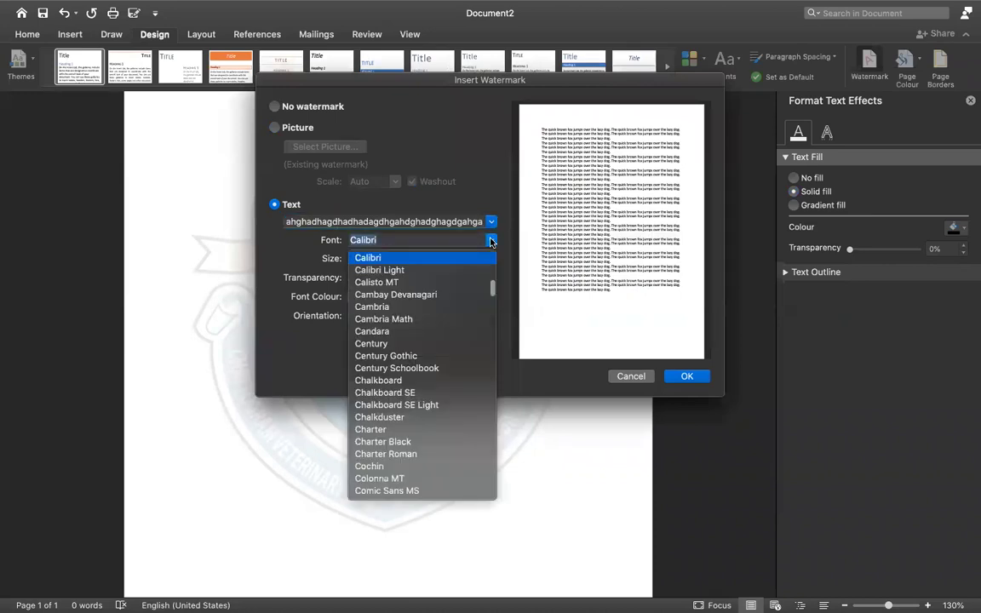
click(304, 329)
click(400, 259)
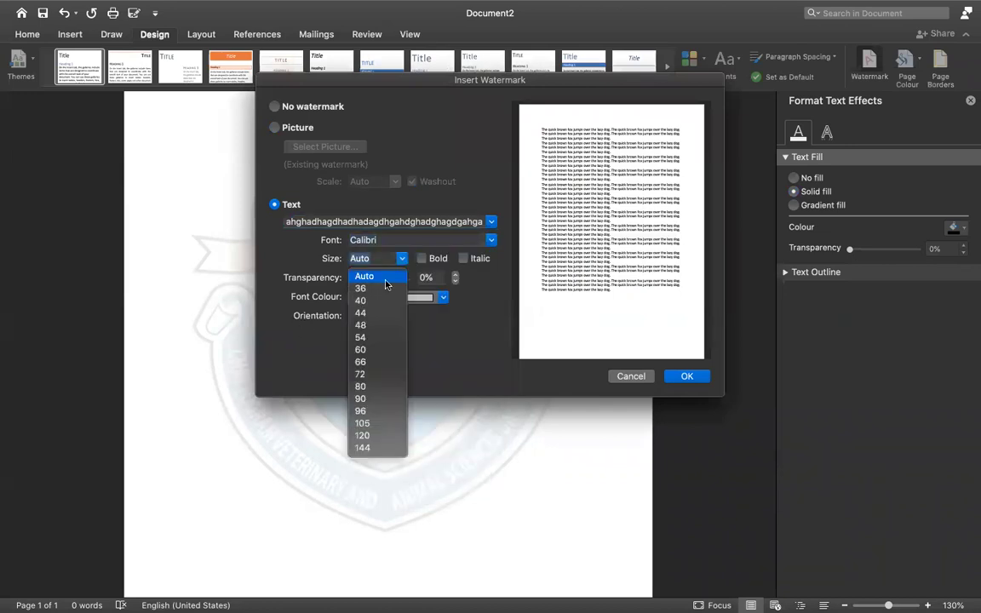
click(366, 351)
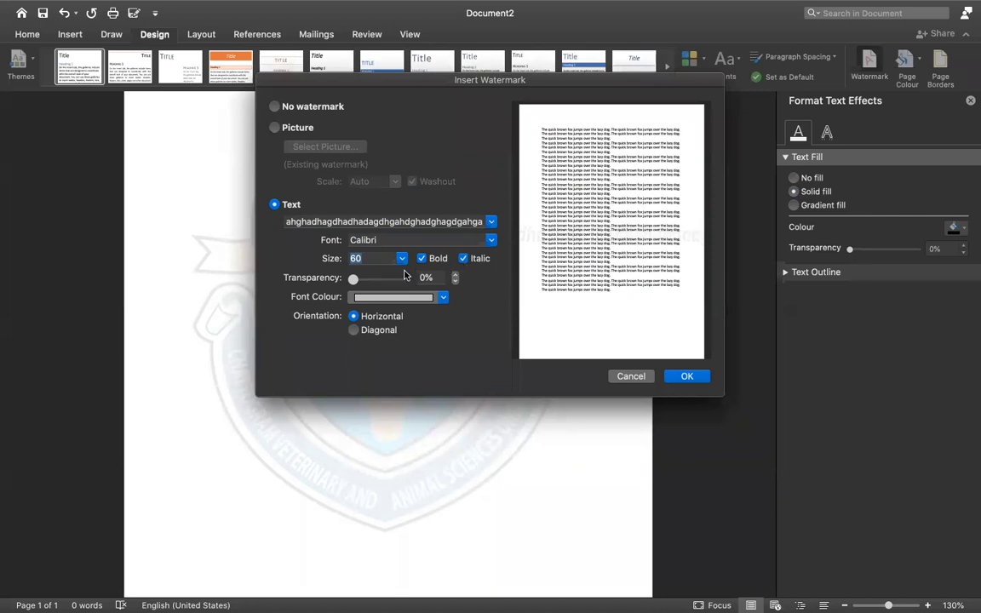
mouse_move(356, 281)
mouse_down()
mouse_move(404, 281)
mouse_move(339, 281)
mouse_move(418, 284)
mouse_move(352, 282)
mouse_up()
click(679, 376)
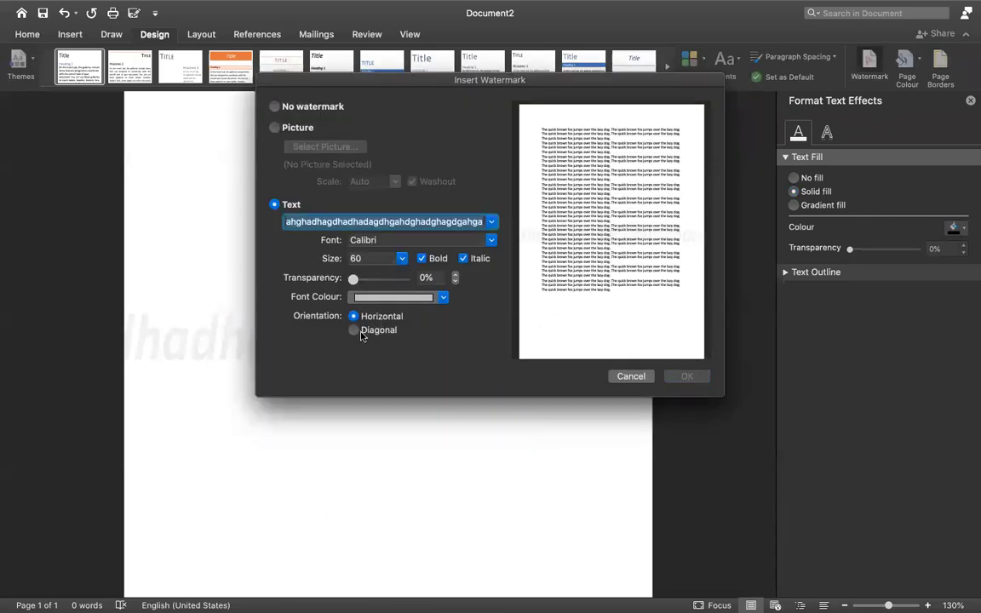
click(354, 331)
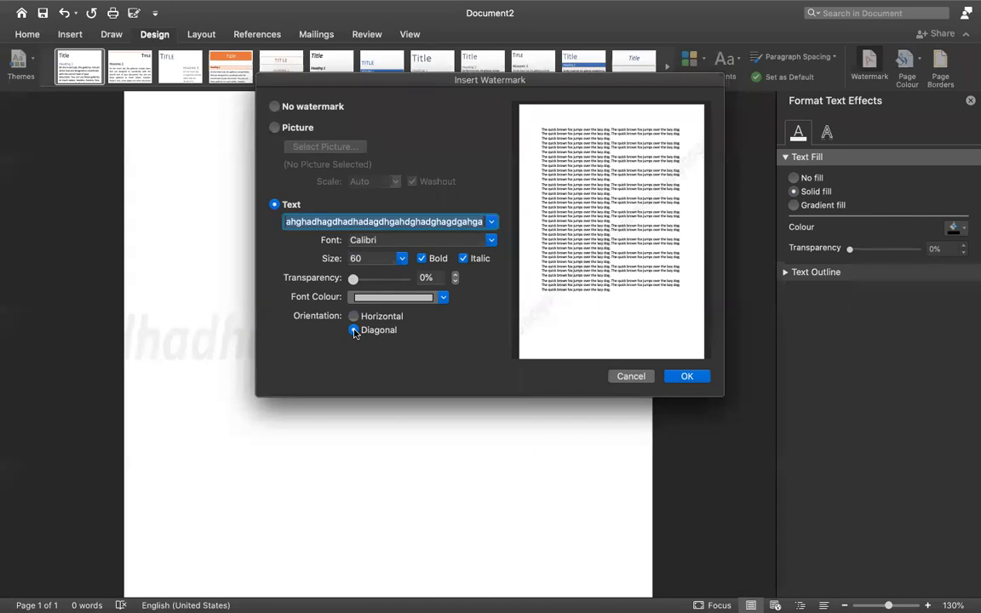
click(430, 296)
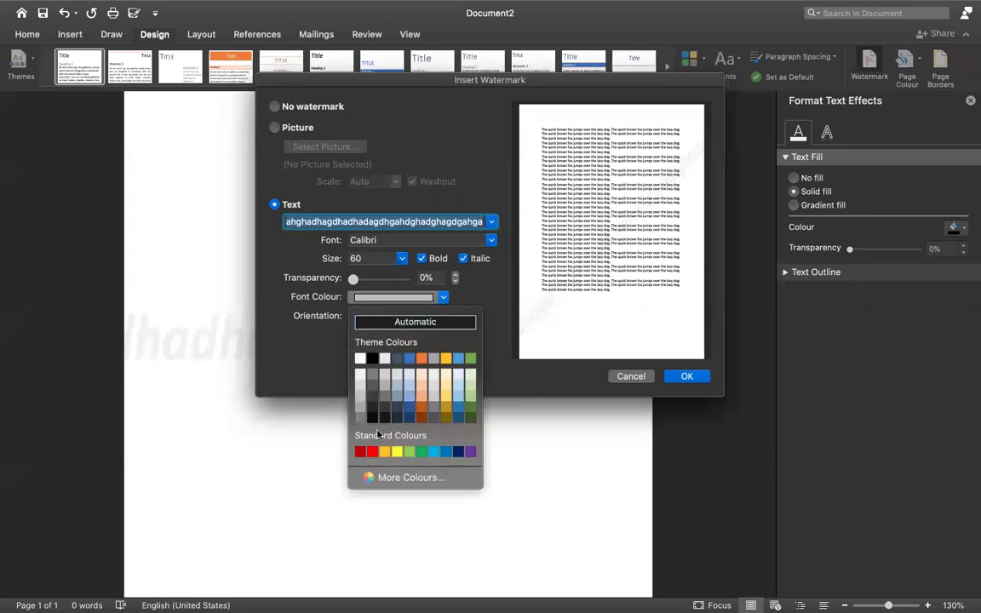
click(361, 452)
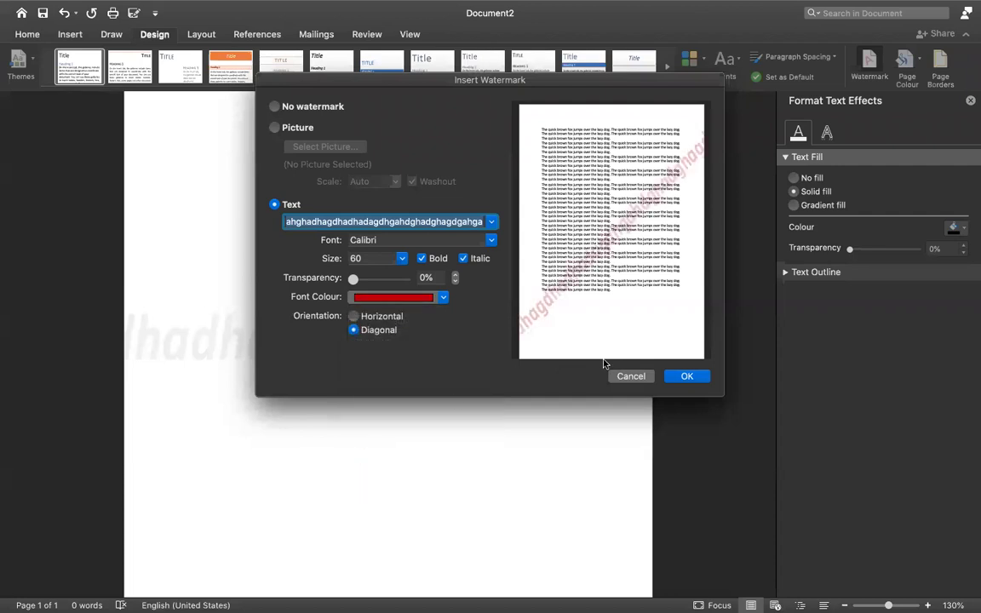
click(685, 376)
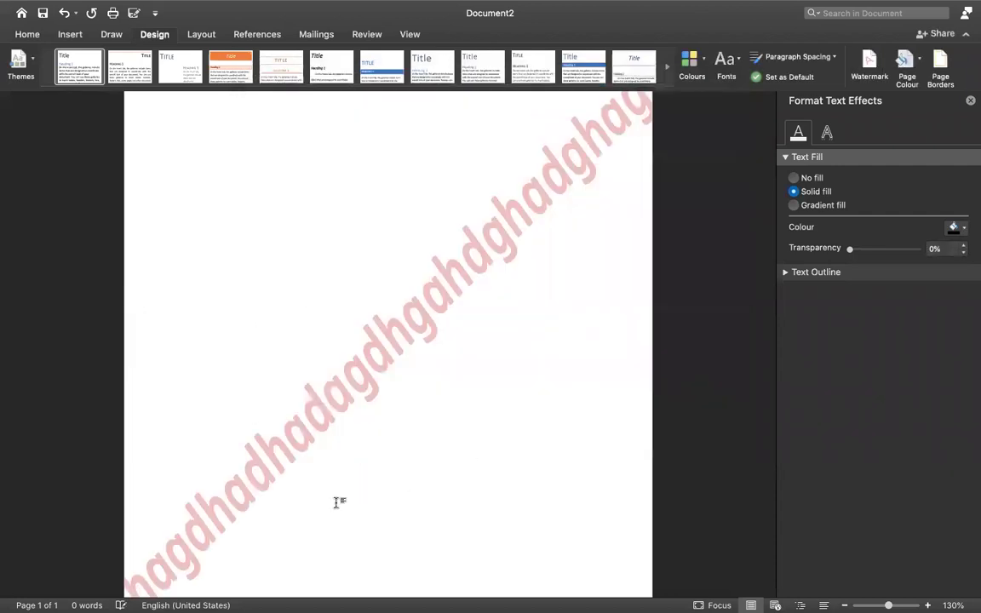
scroll(445, 248, down, 5)
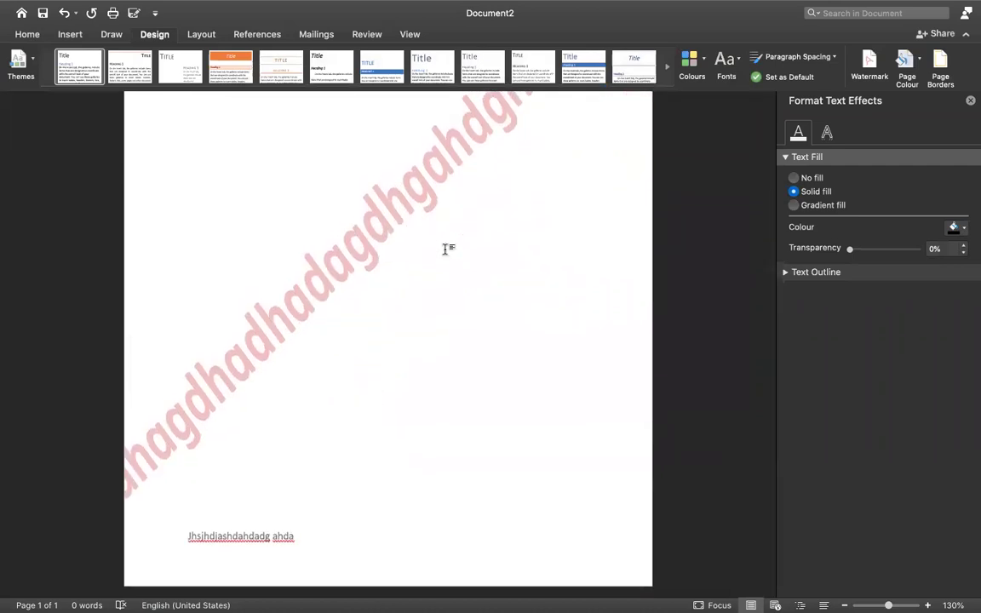
click(875, 60)
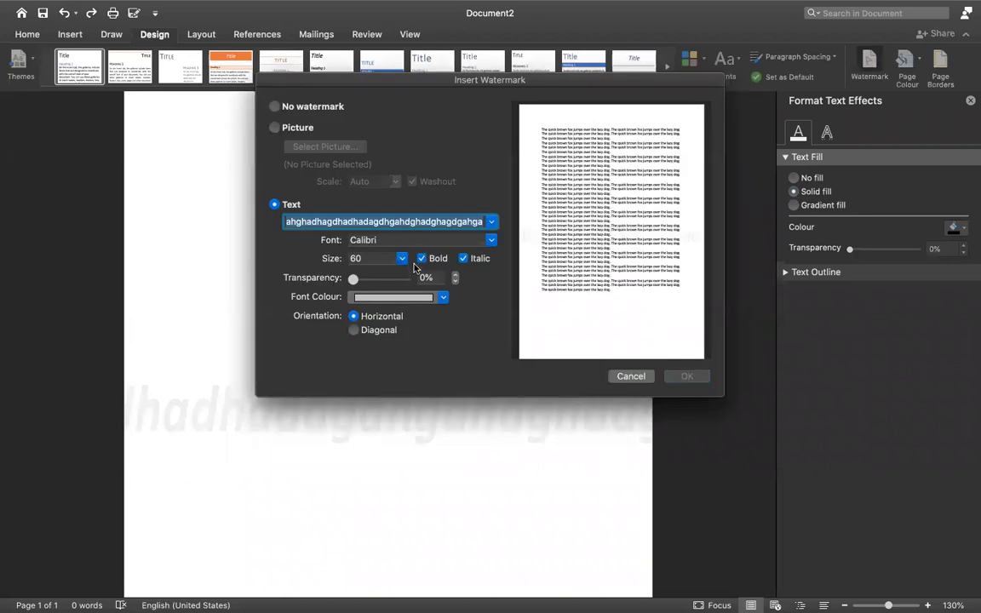
click(631, 376)
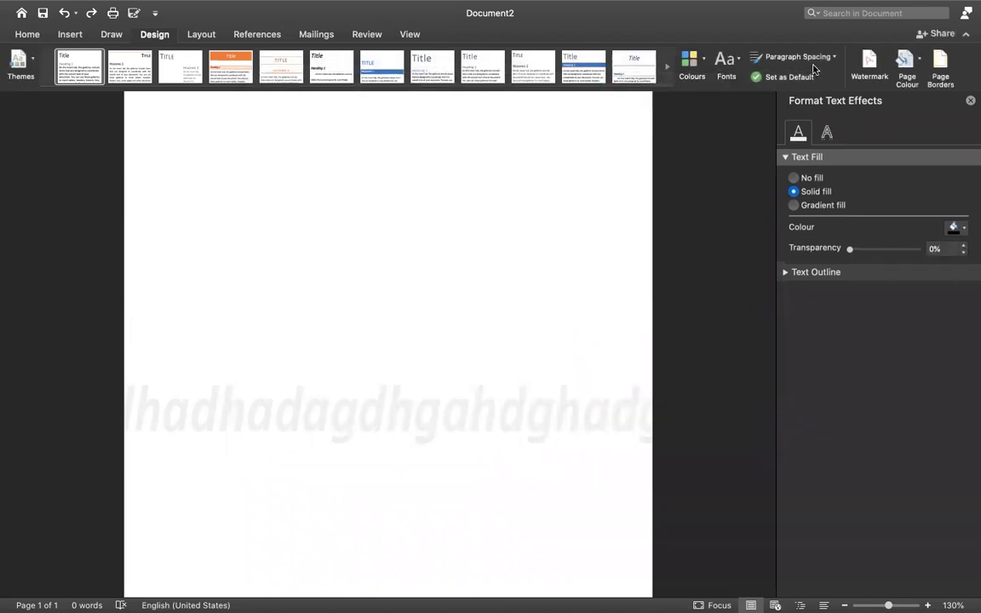
Choose a Box page border and set its colour to brown
click(943, 74)
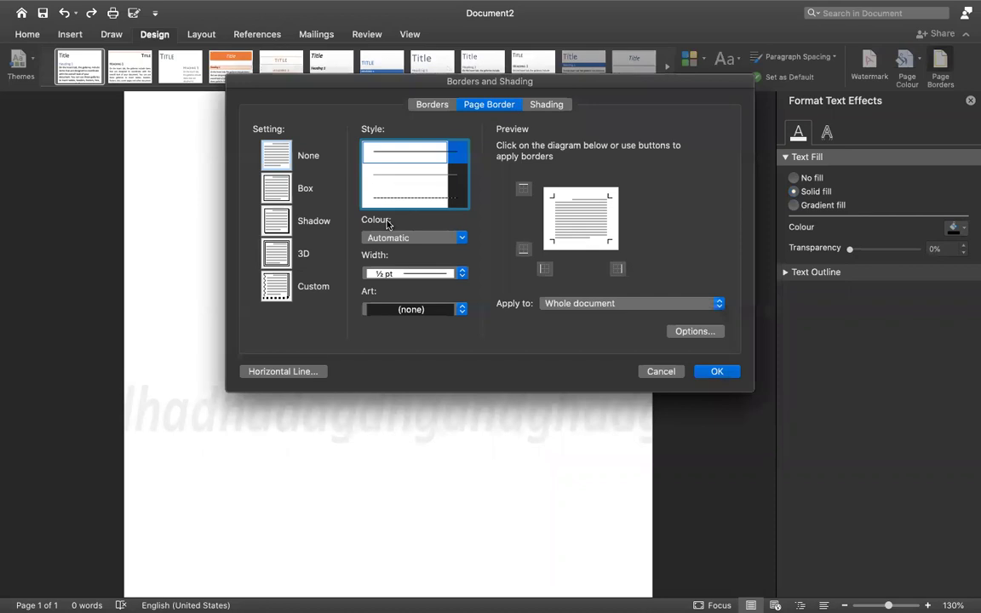
click(276, 189)
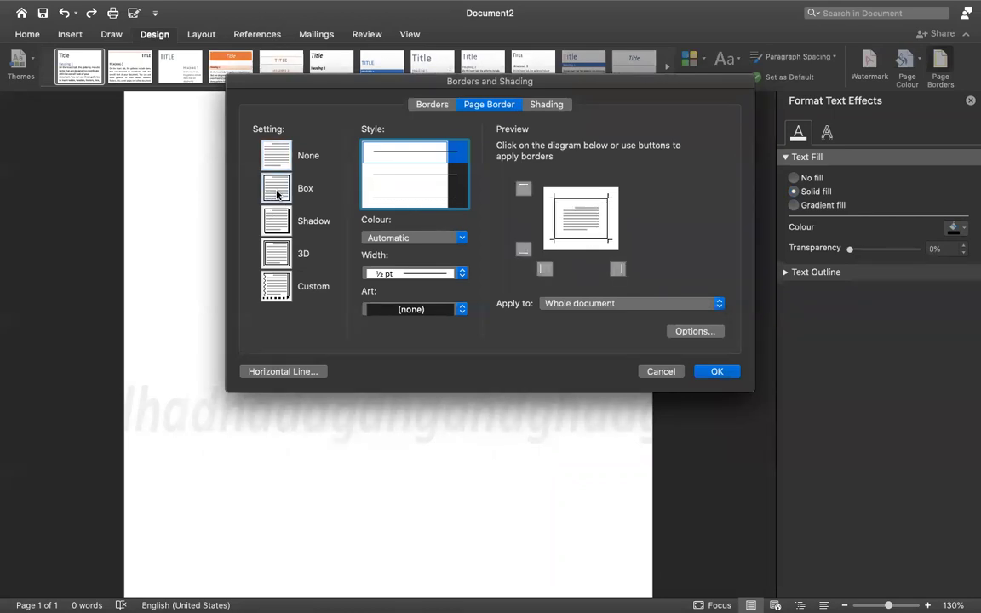
click(277, 194)
click(443, 245)
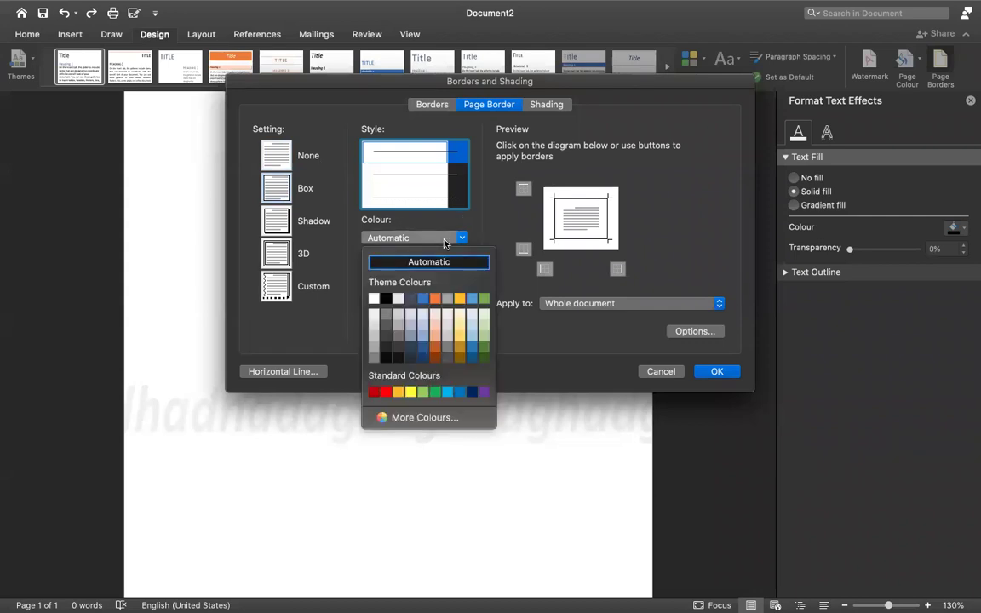
click(443, 245)
click(444, 245)
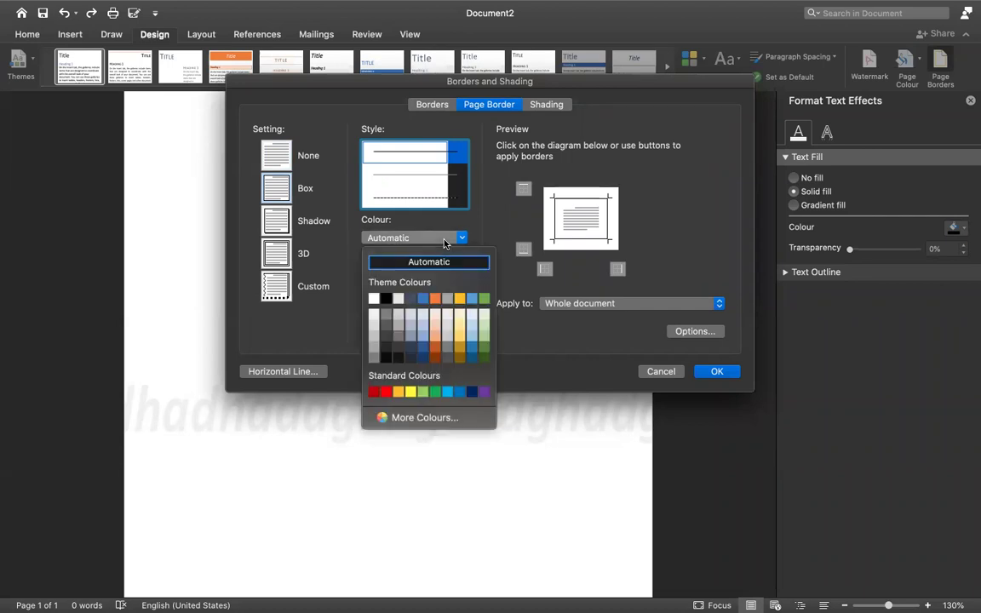
click(435, 356)
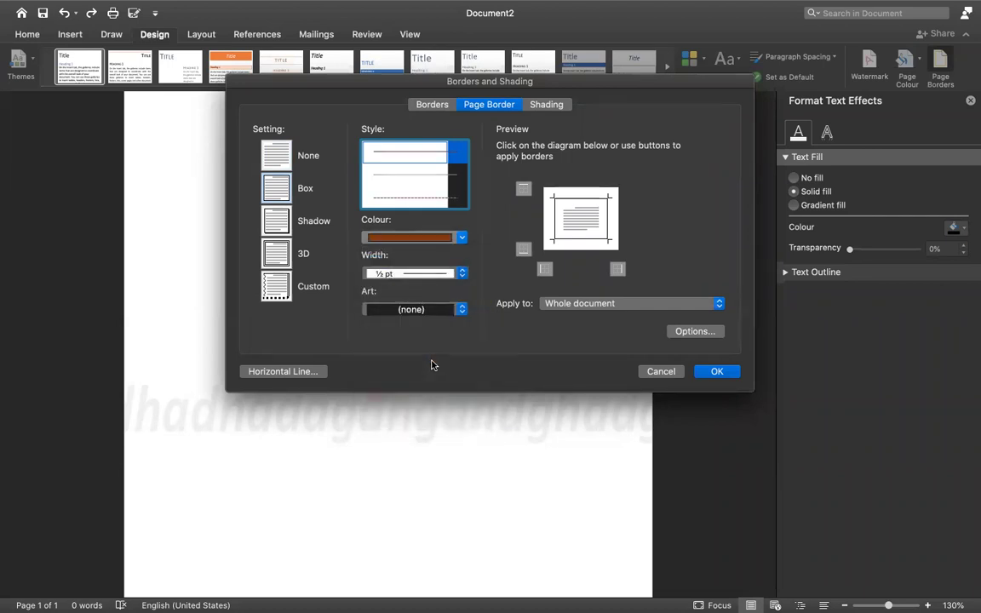
Set the border width to 3 pt, apply it to the whole document, and confirm
click(425, 277)
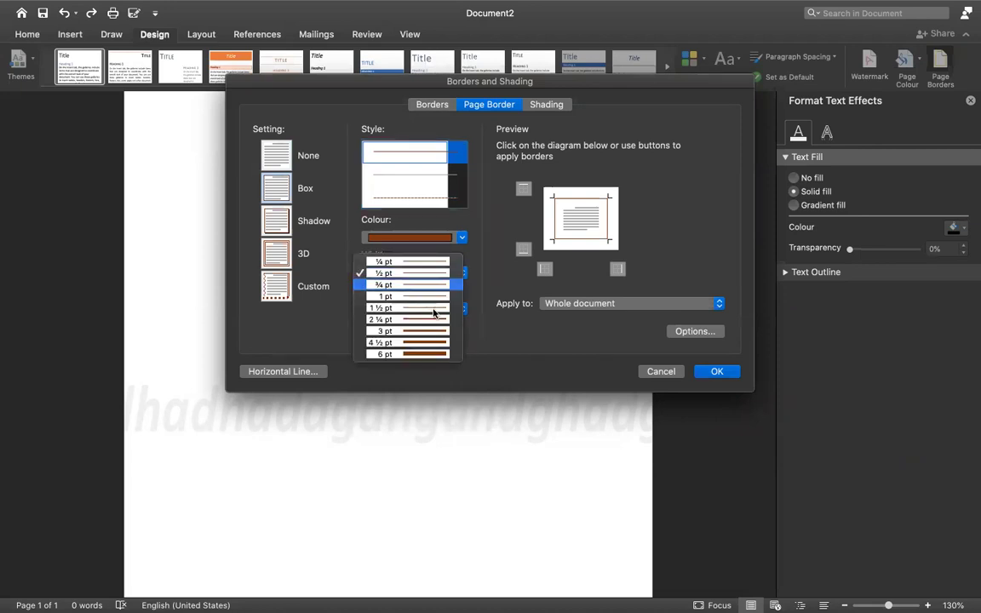
click(424, 338)
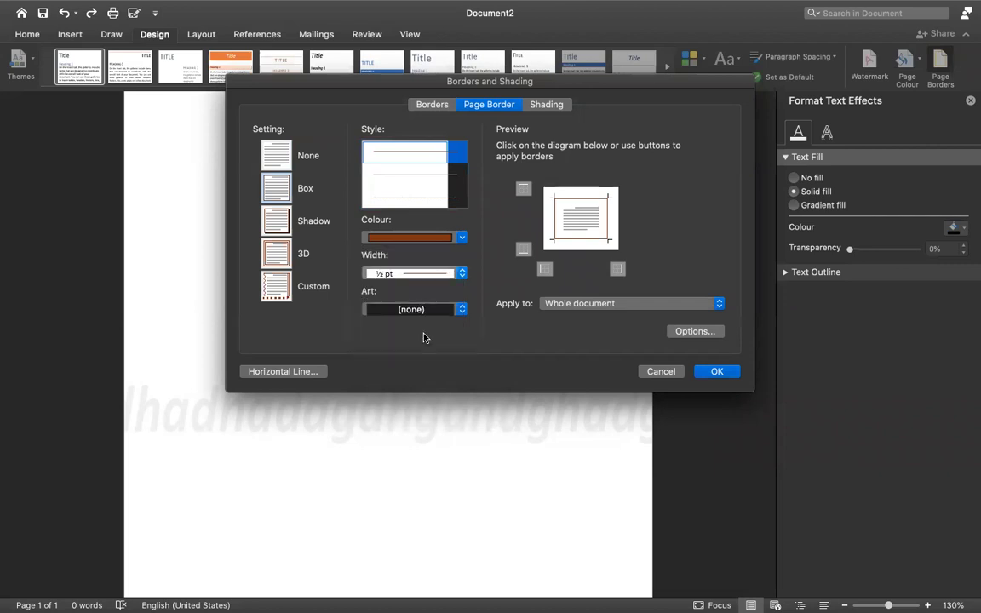
click(586, 303)
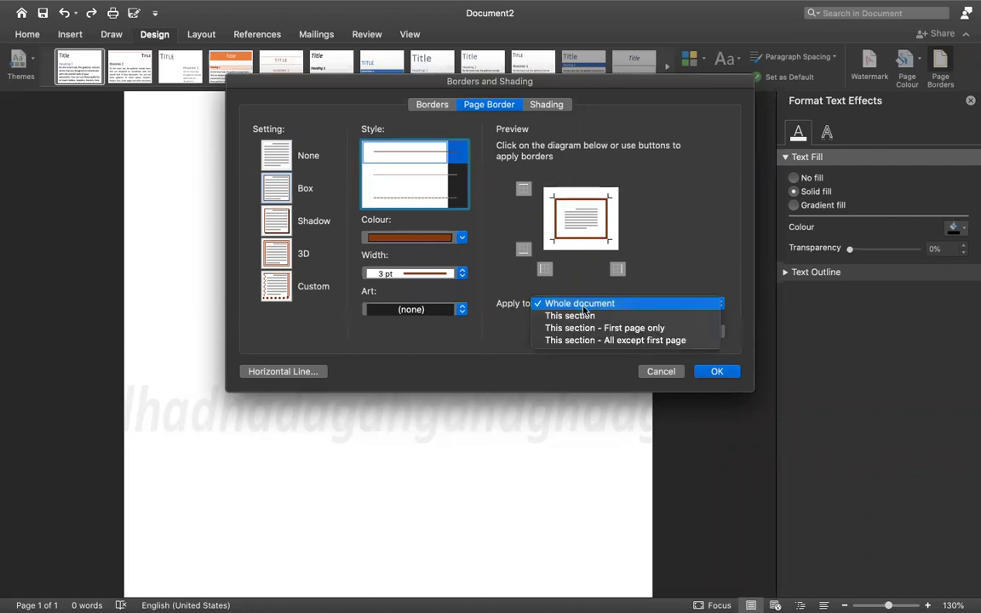
click(584, 308)
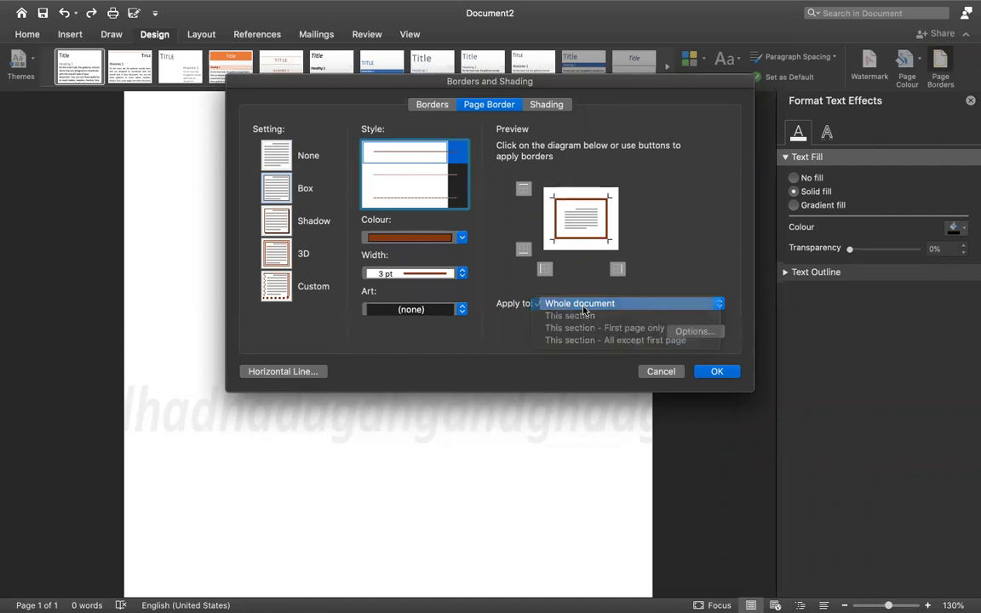
click(694, 332)
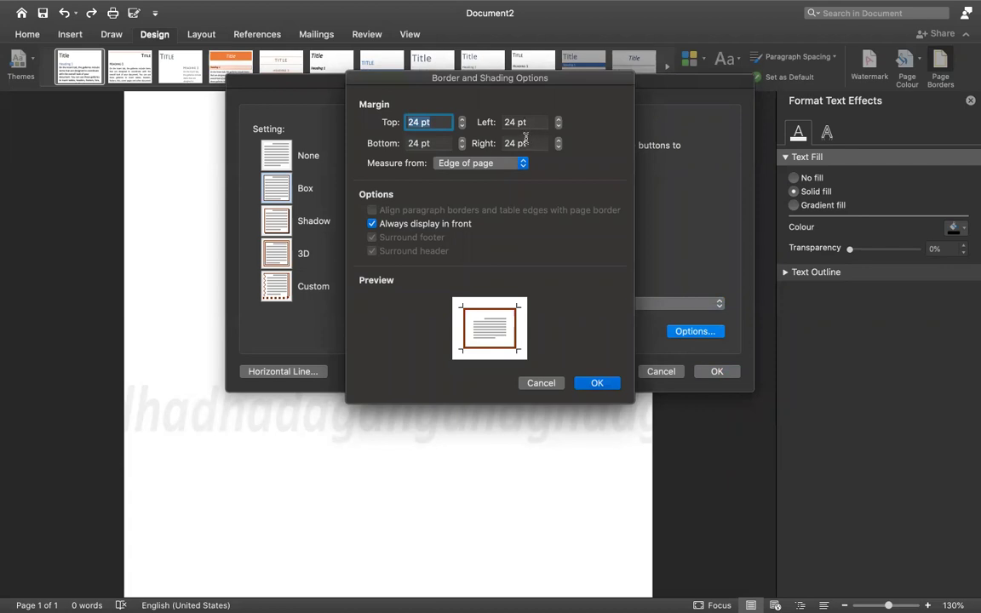
click(596, 382)
click(717, 374)
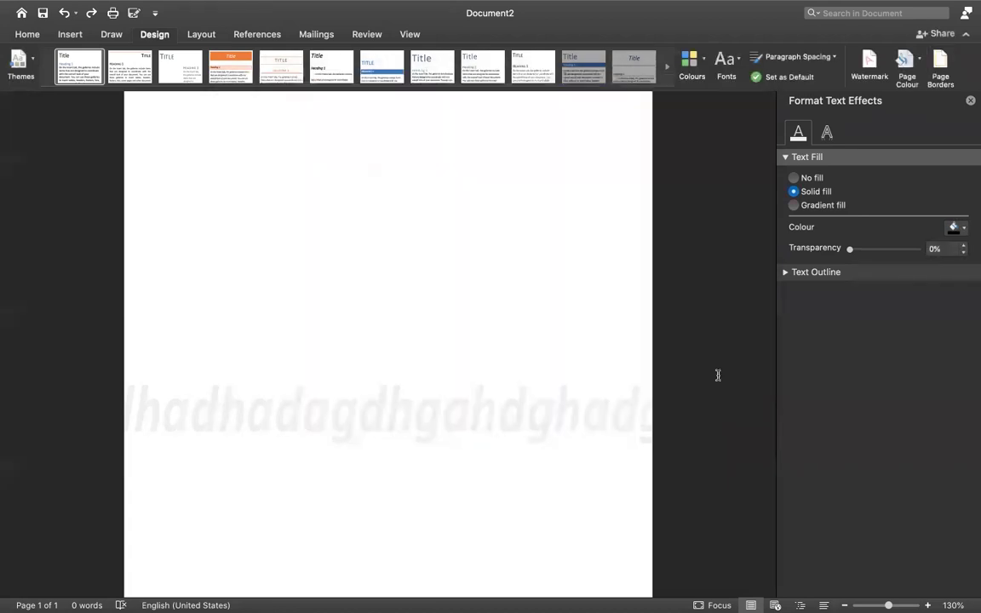
scroll(474, 364, down, 10)
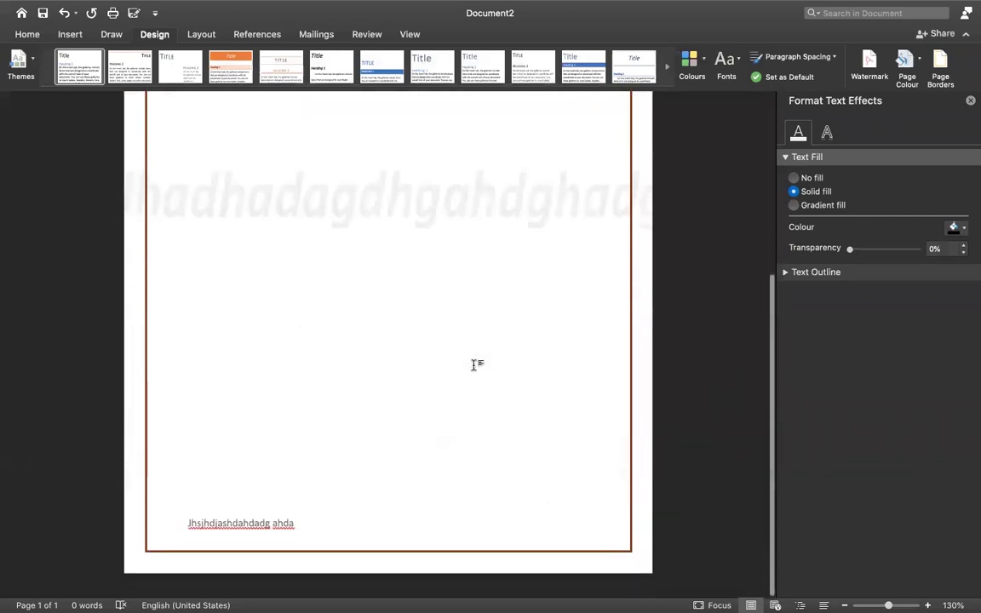
scroll(474, 364, up, 10)
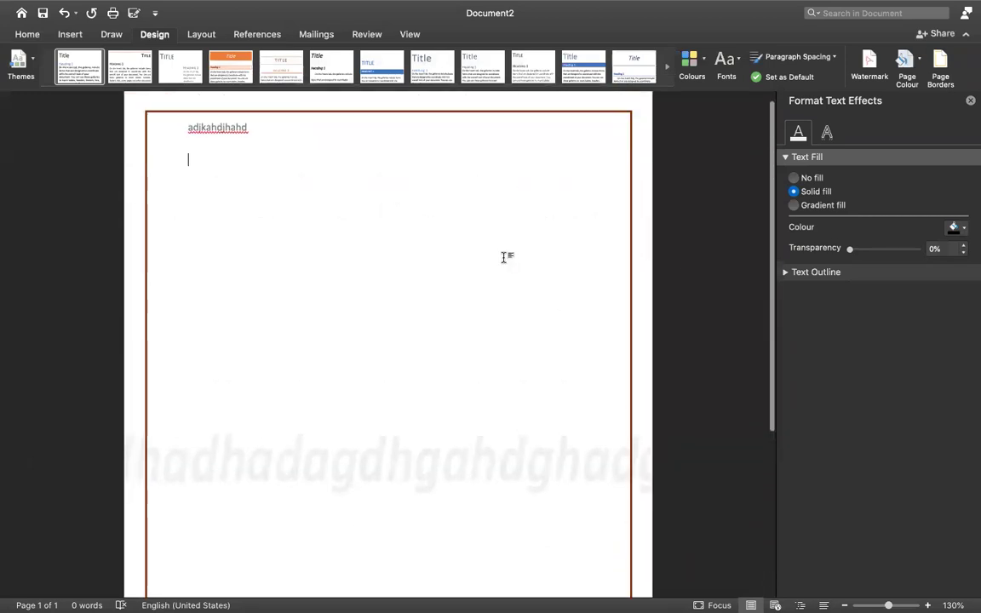
Apply the page border without its top edge
click(940, 61)
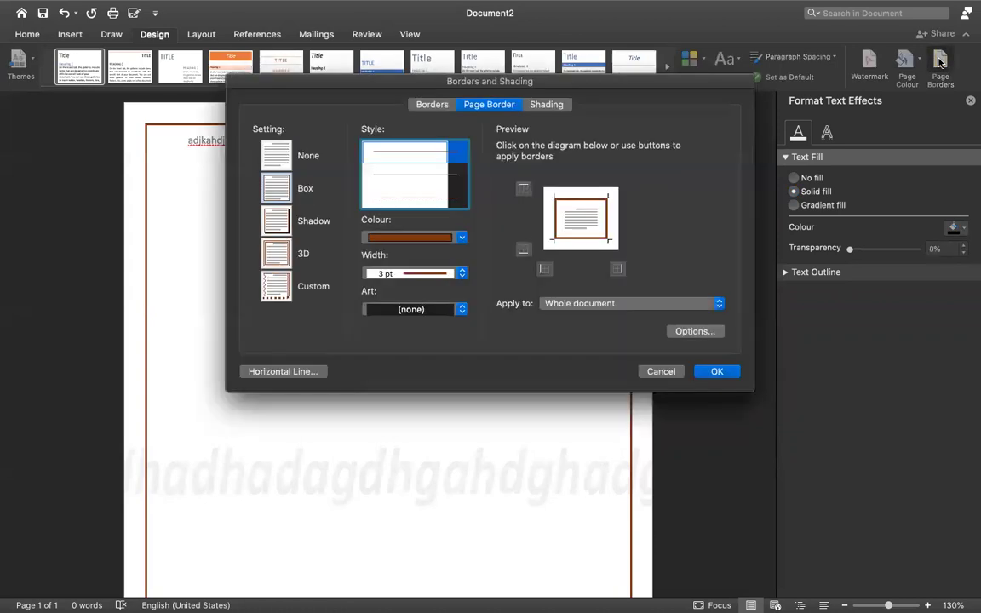
click(524, 189)
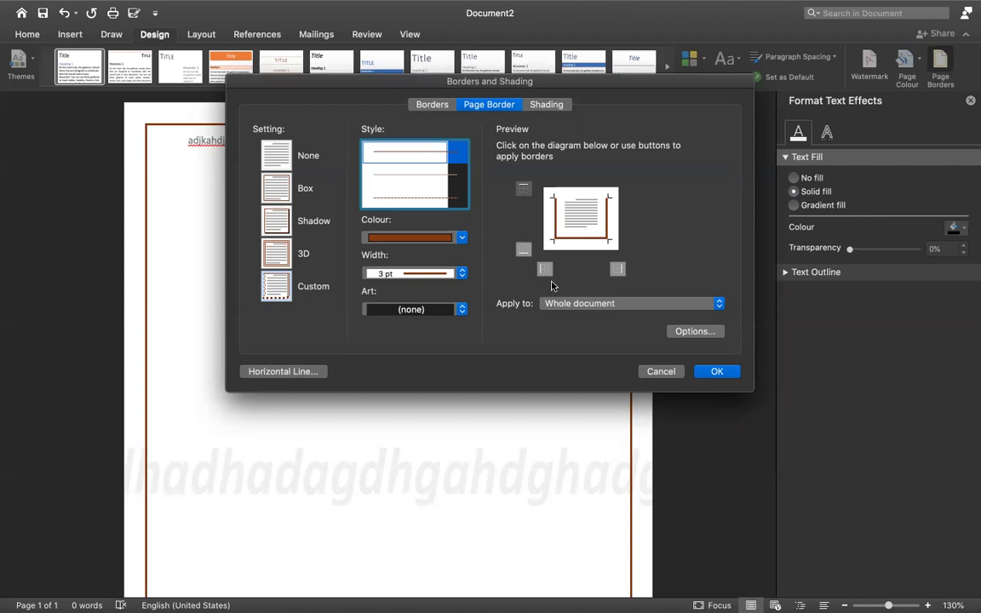
click(523, 189)
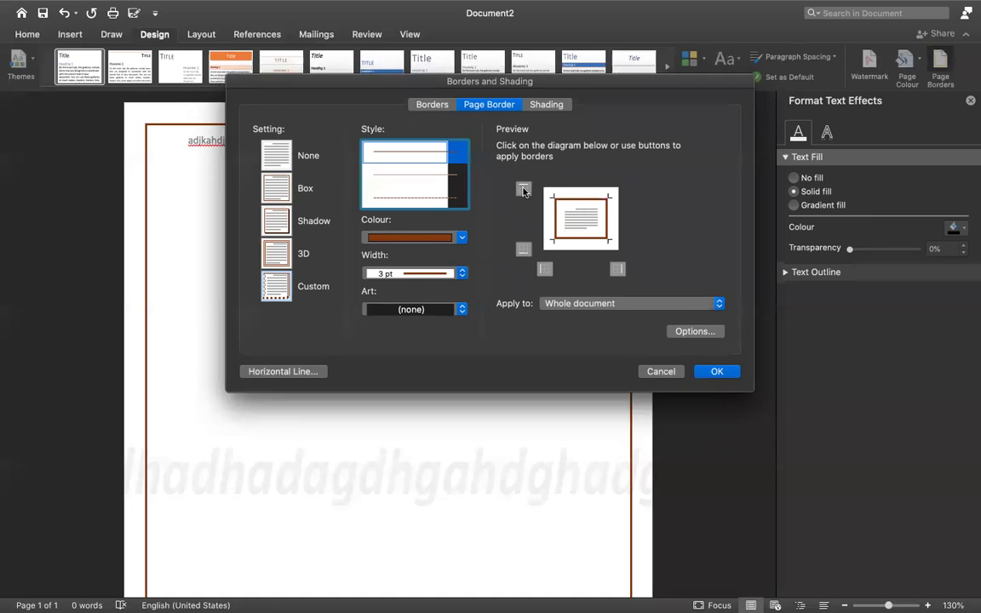
click(578, 205)
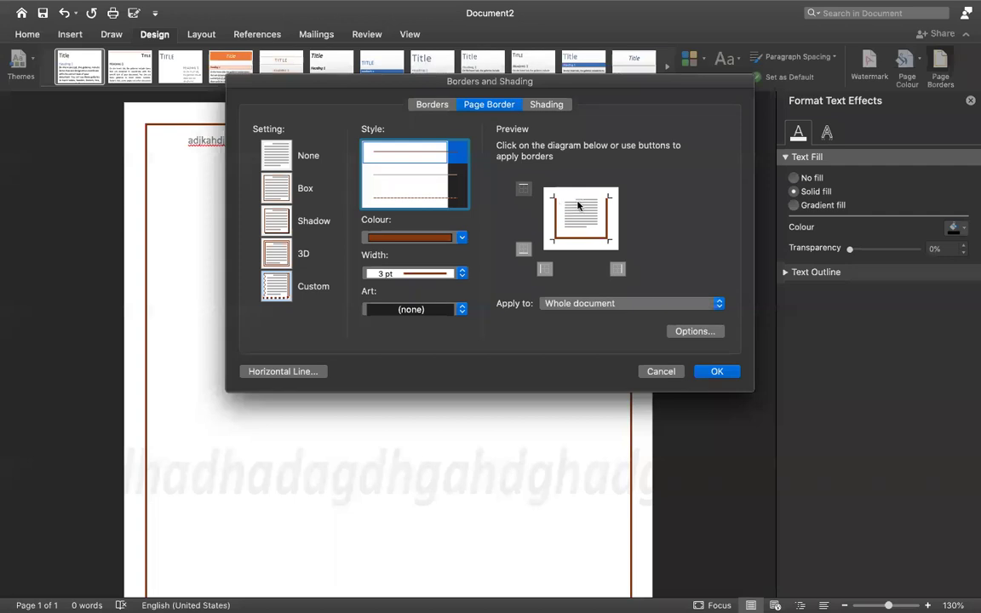
click(717, 379)
Restore the top edge to get the full brown box border
click(940, 76)
click(523, 189)
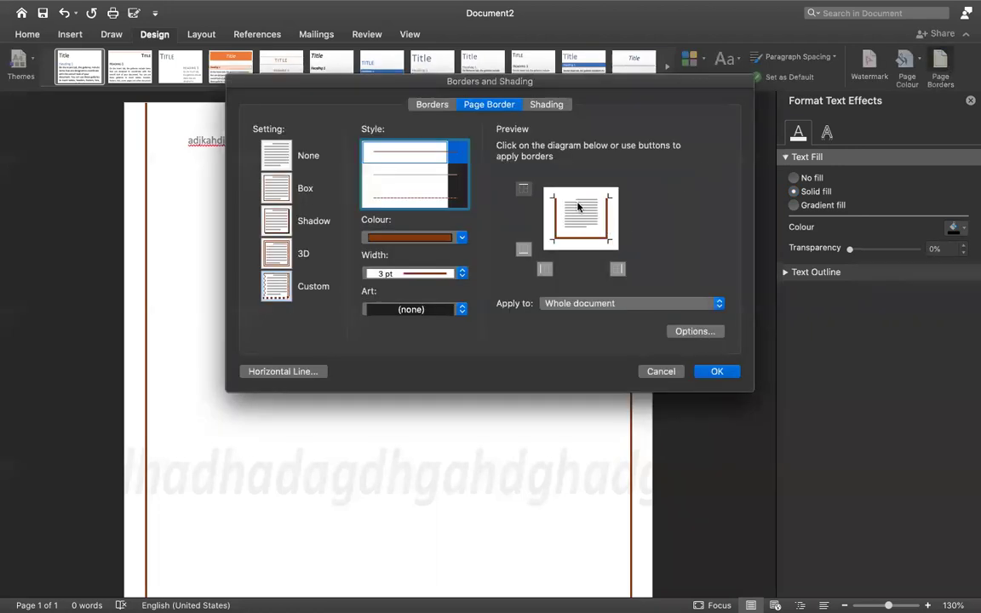
click(524, 189)
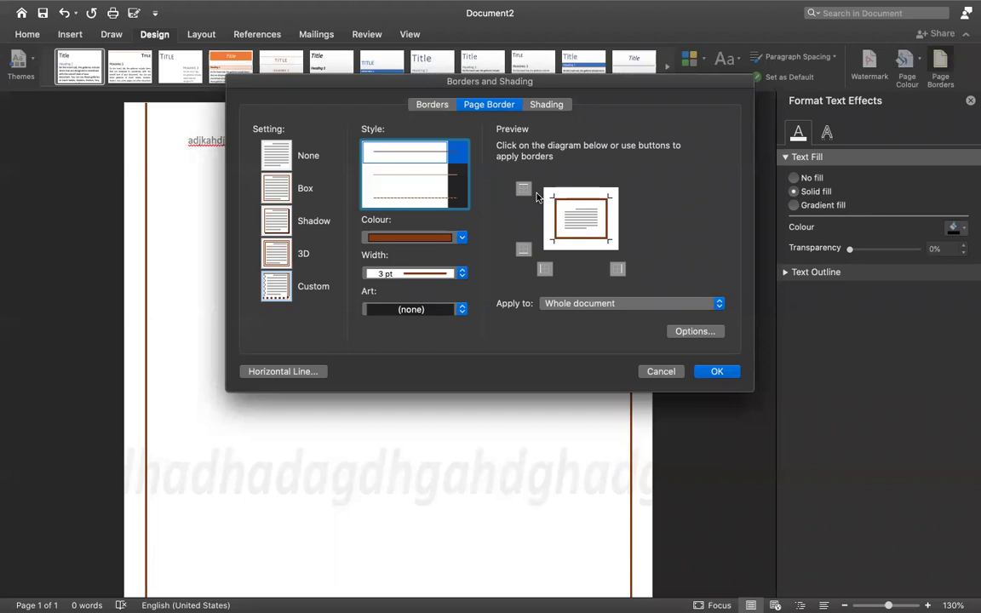
click(708, 372)
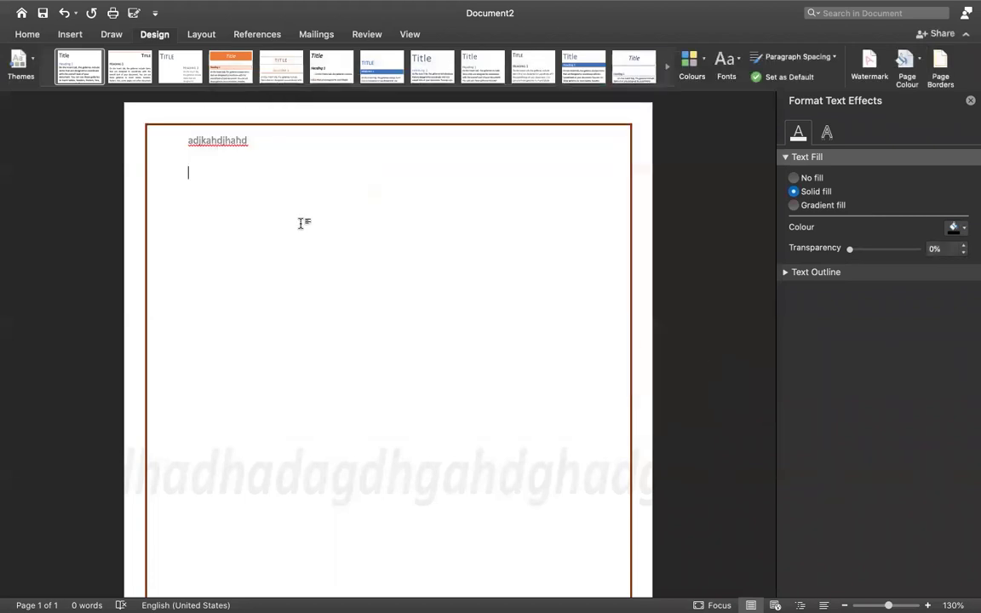
Change the page border setting to 3D, keeping the 3 pt width
click(940, 70)
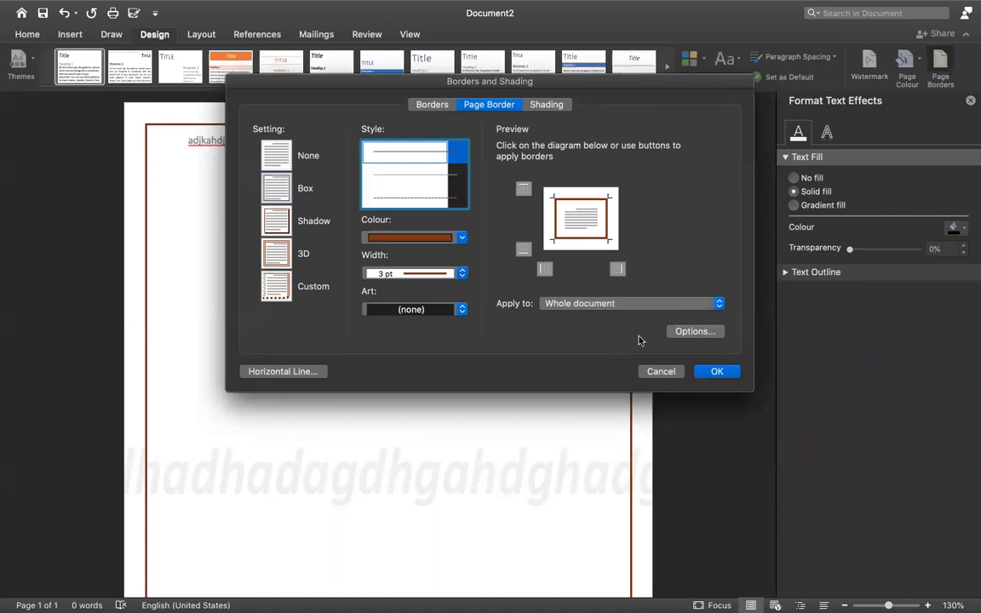
click(288, 289)
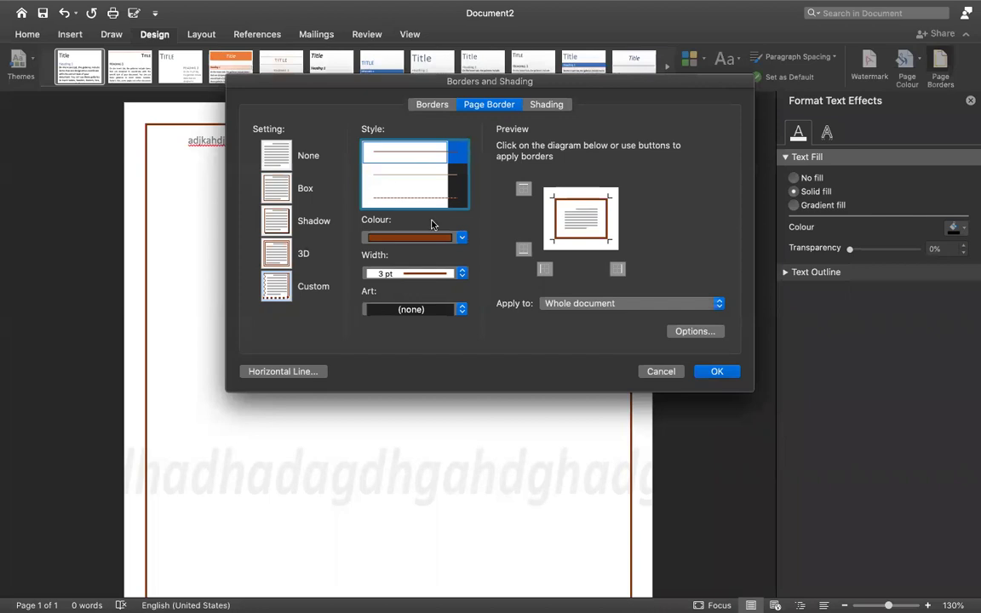
click(426, 273)
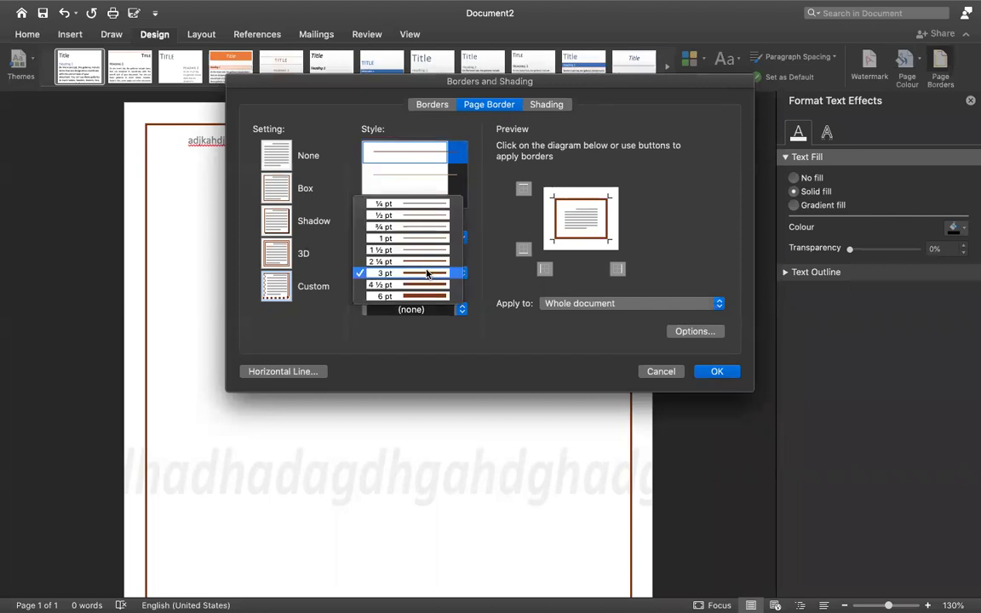
click(499, 179)
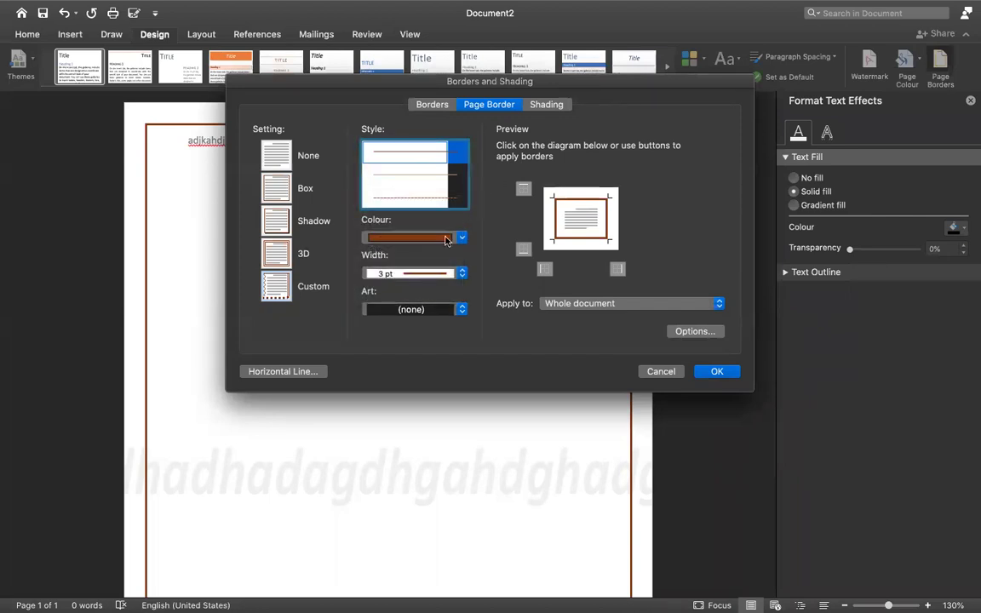
click(277, 254)
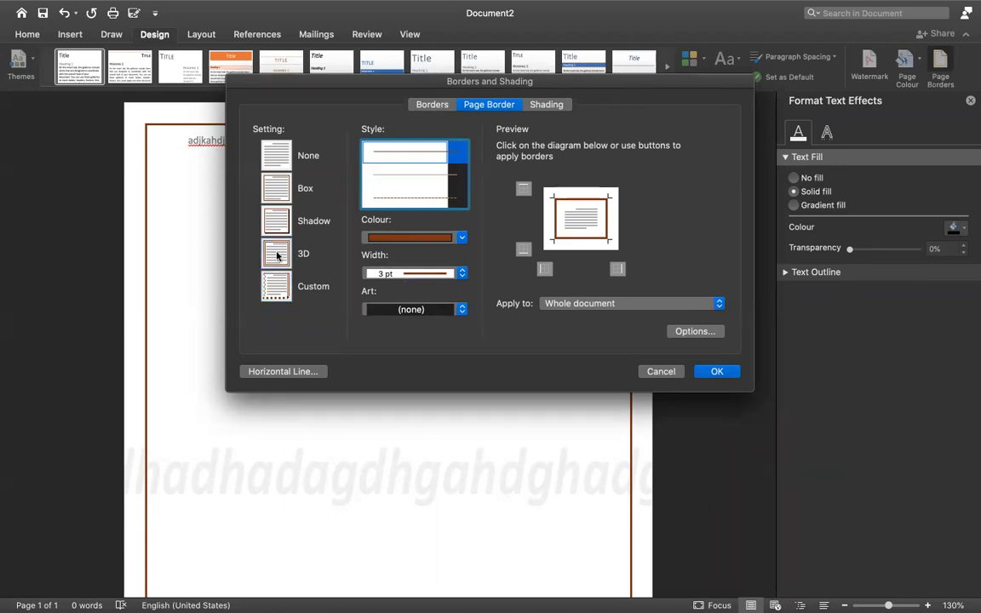
click(713, 371)
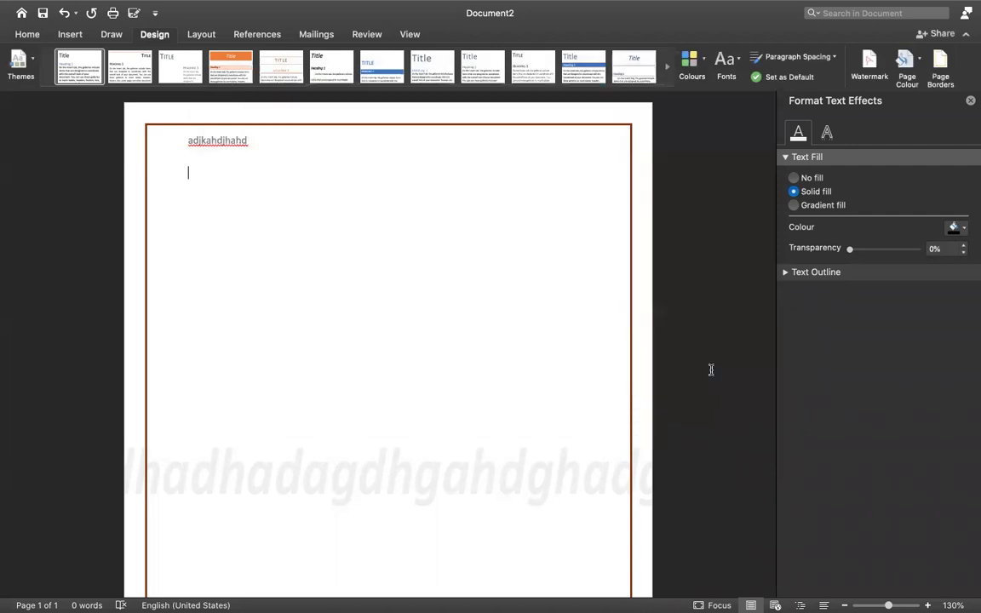
scroll(494, 262, down, 5)
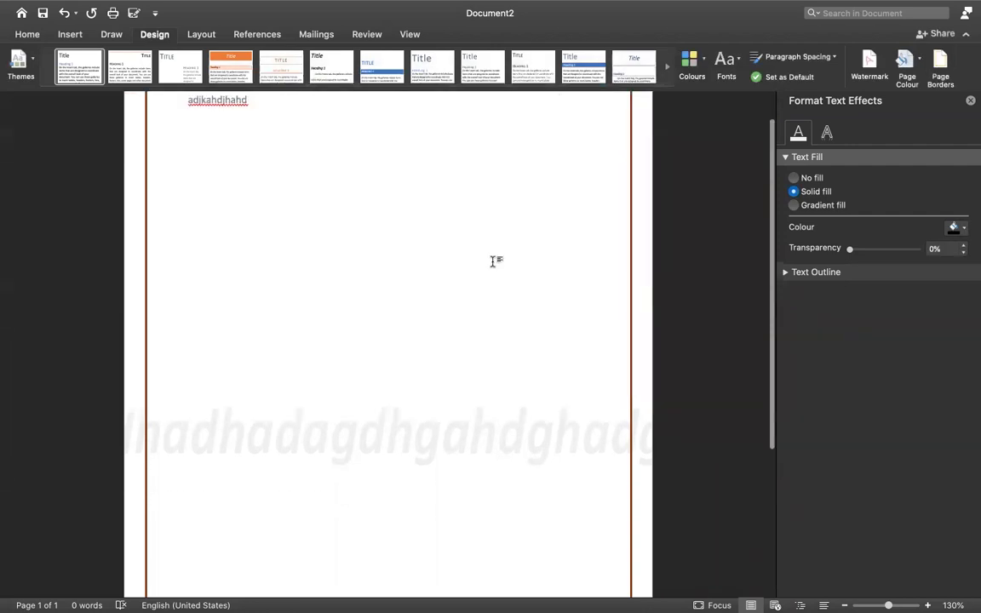
Switch to the Layout tab and open the Margins preset list
click(145, 38)
click(145, 38)
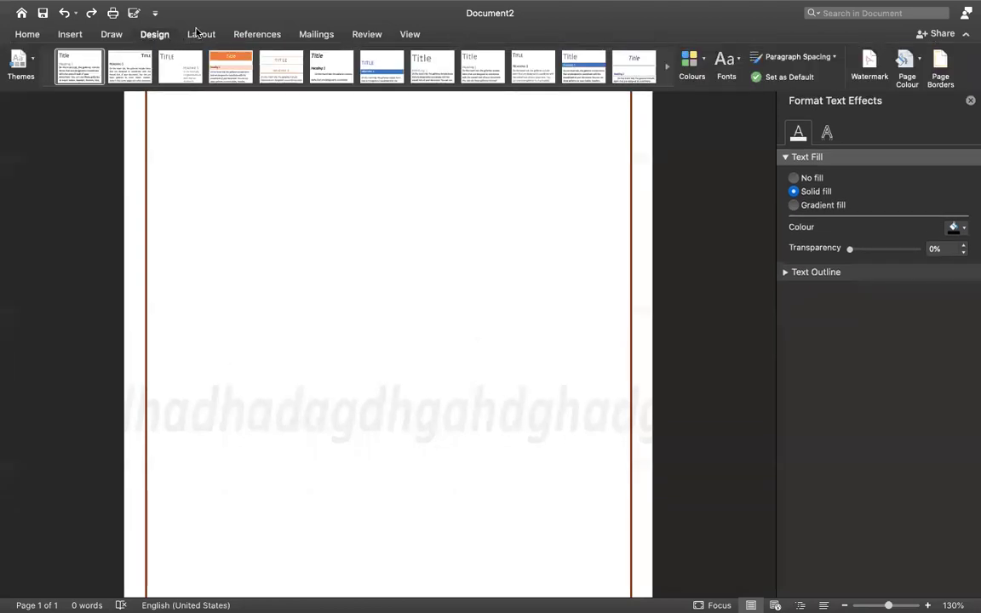
click(197, 32)
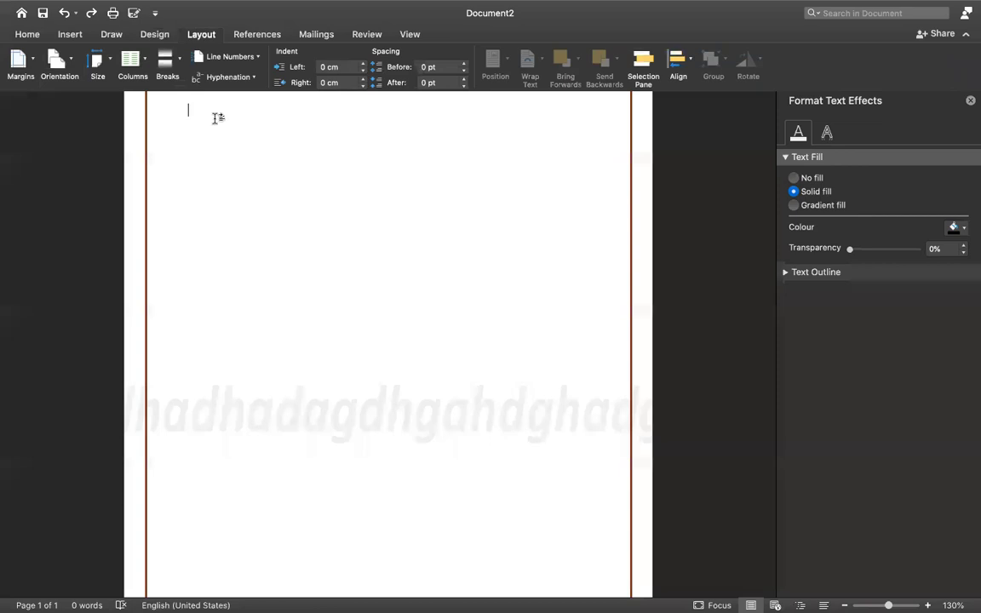
scroll(226, 152, up, 5)
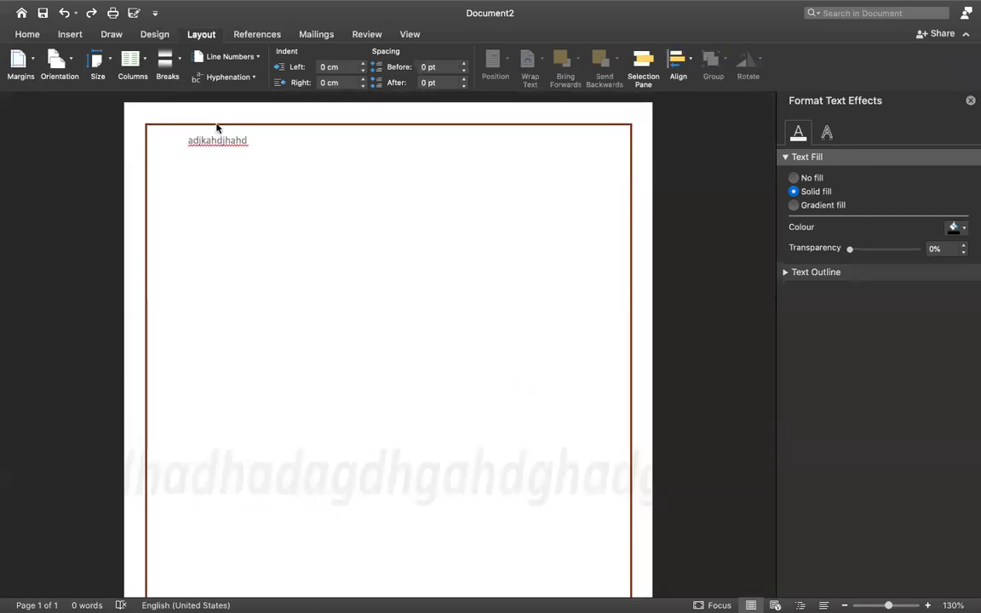
click(31, 64)
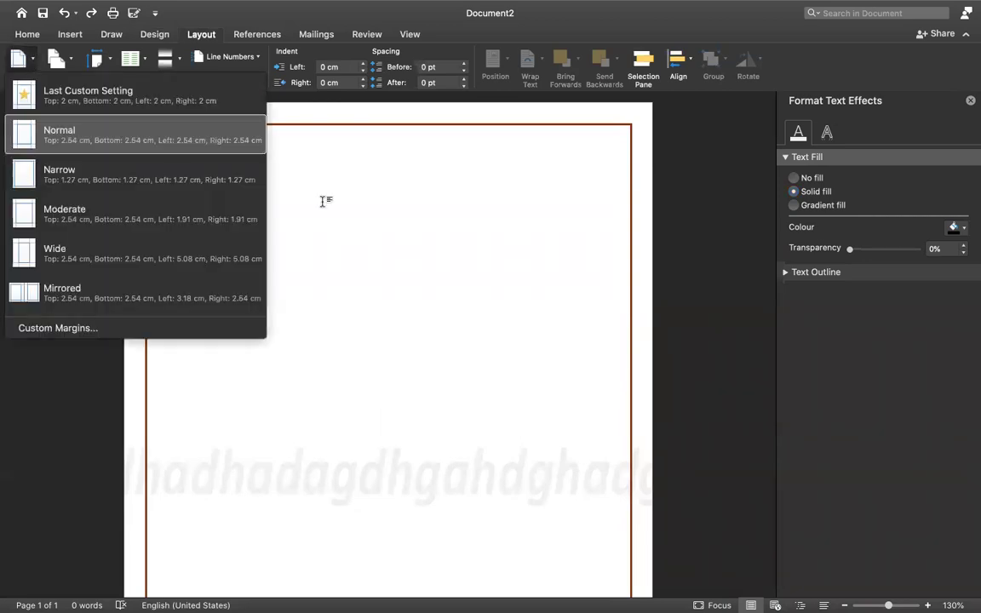
click(324, 203)
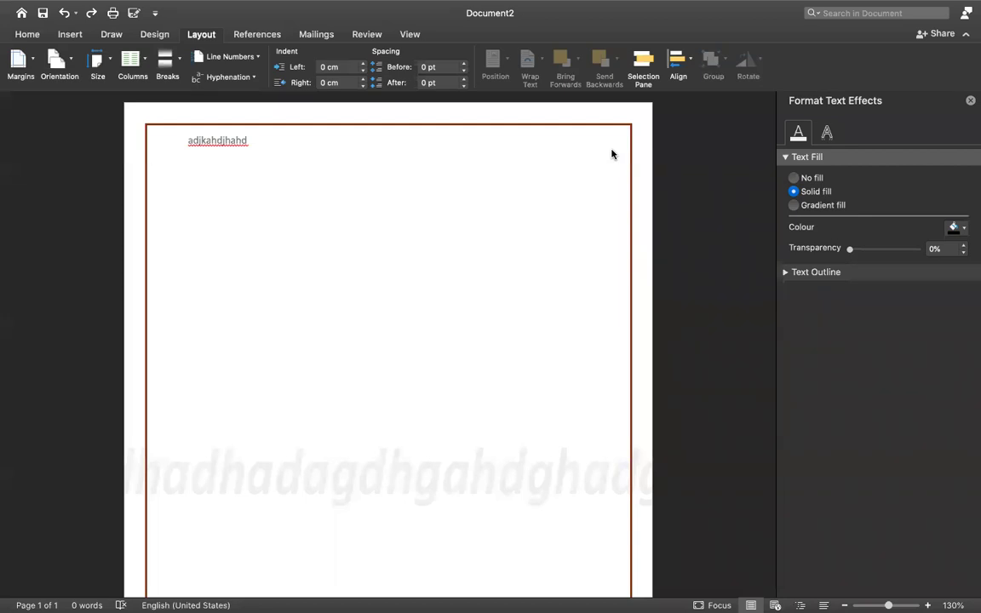
click(26, 65)
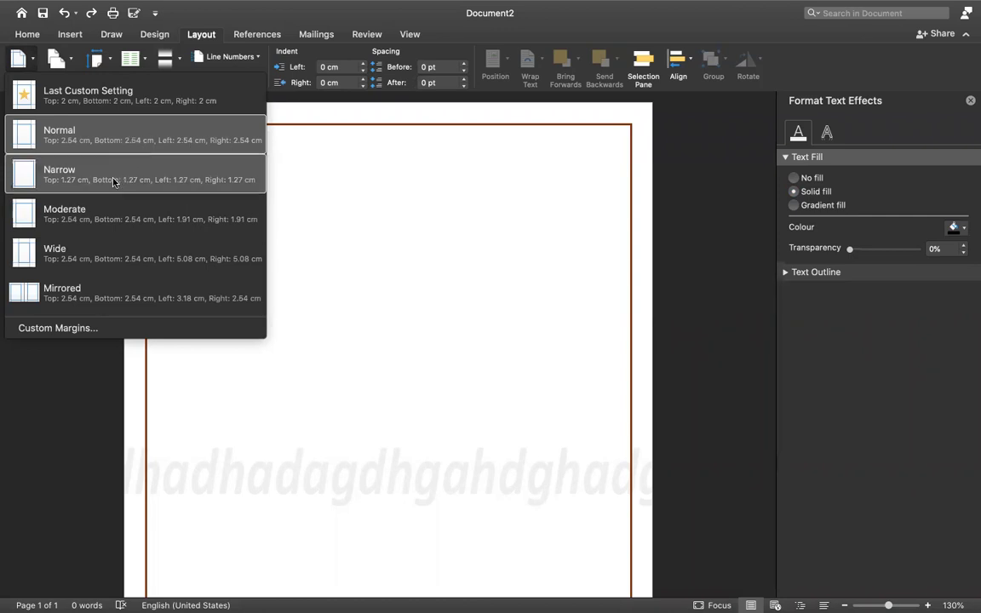
Try a 5 cm top margin in Custom Margins, then cancel, keeping margins at 2.54 cm
click(75, 328)
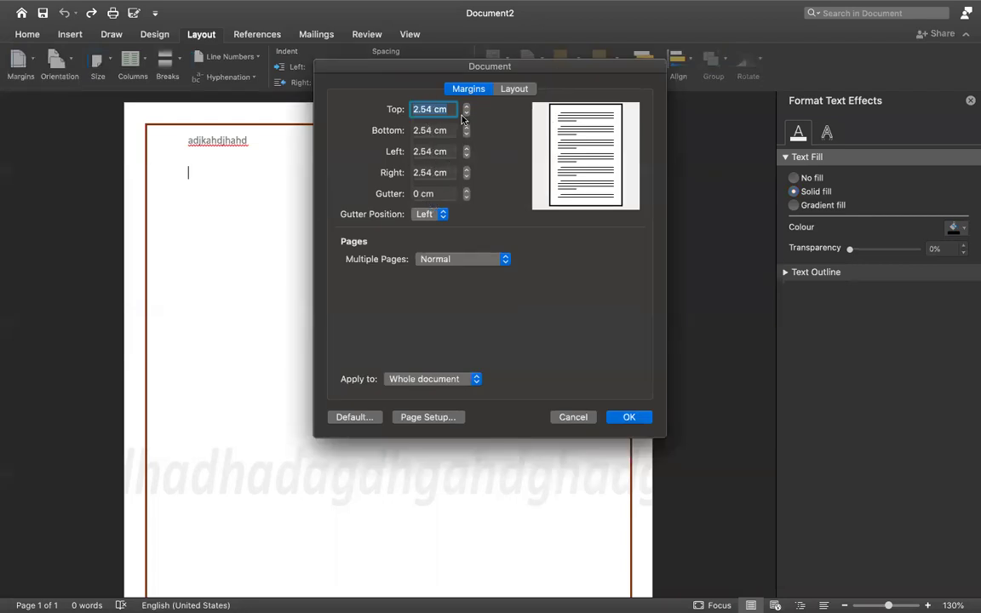
click(465, 114)
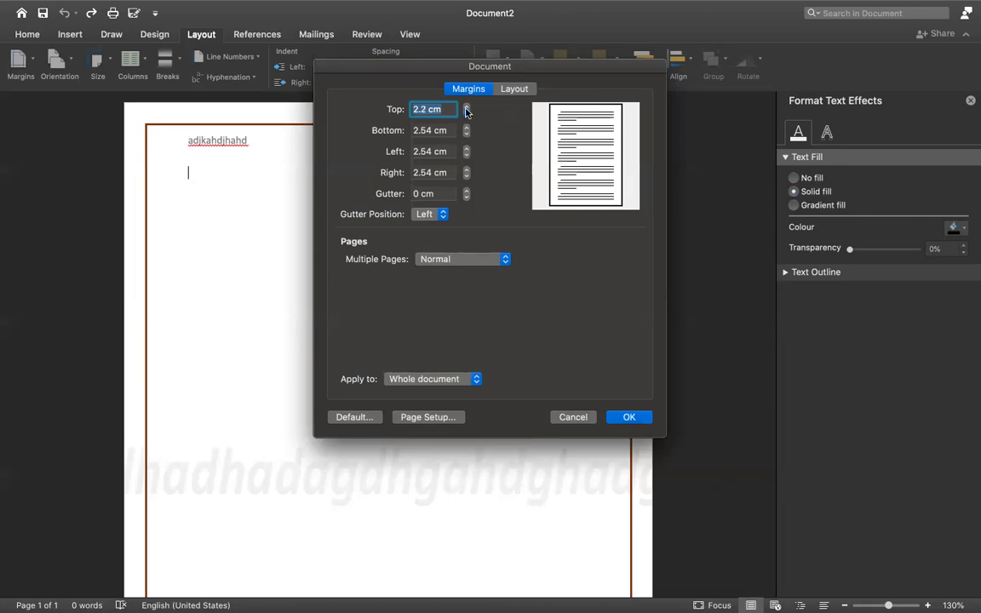
click(466, 114)
click(466, 114)
key(BackSpace)
text(5)
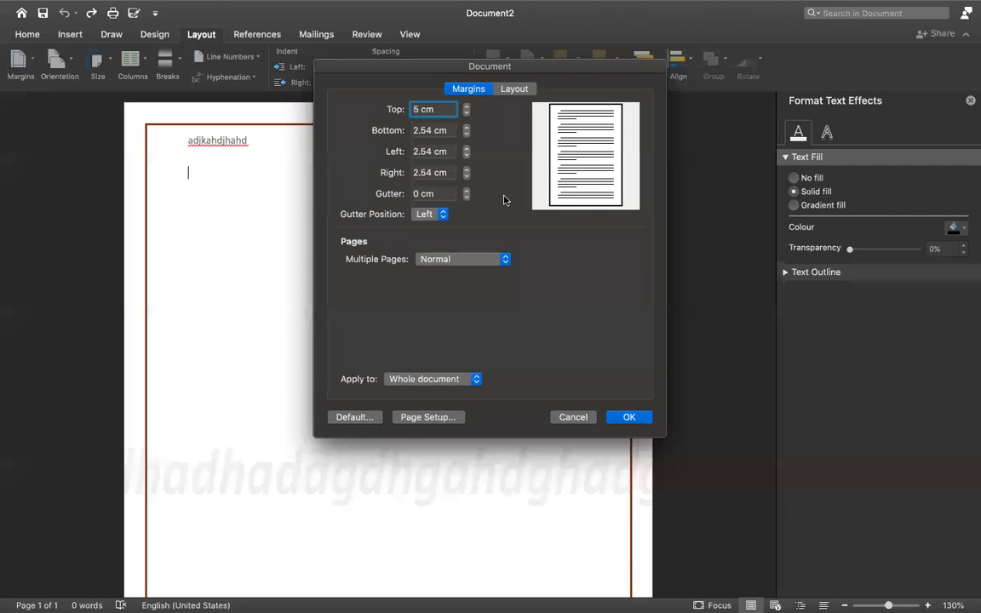
click(572, 417)
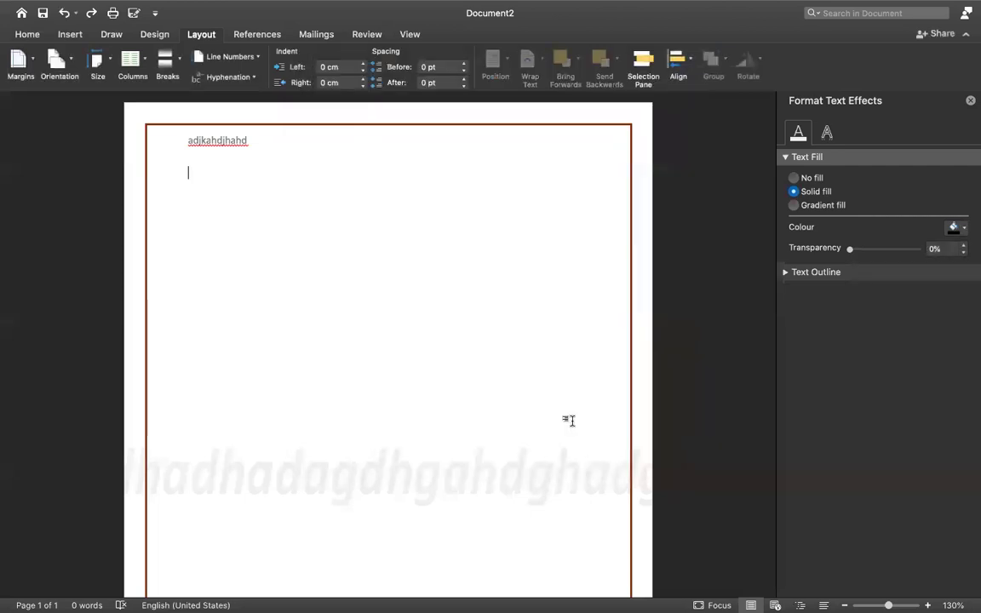
click(71, 66)
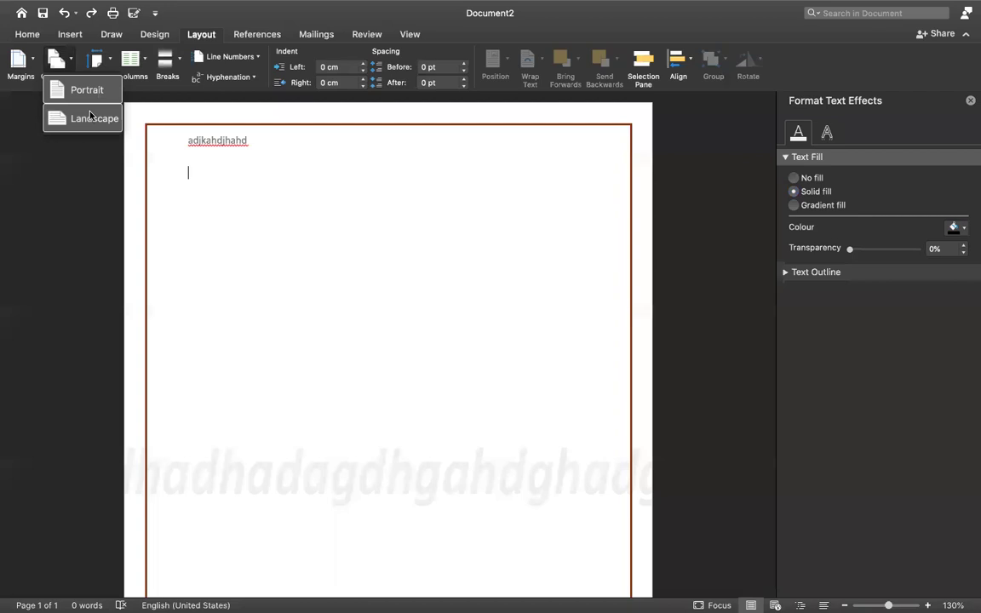
Switch the page to Landscape and close the Format Text Effects pane
scroll(368, 215, down, 3)
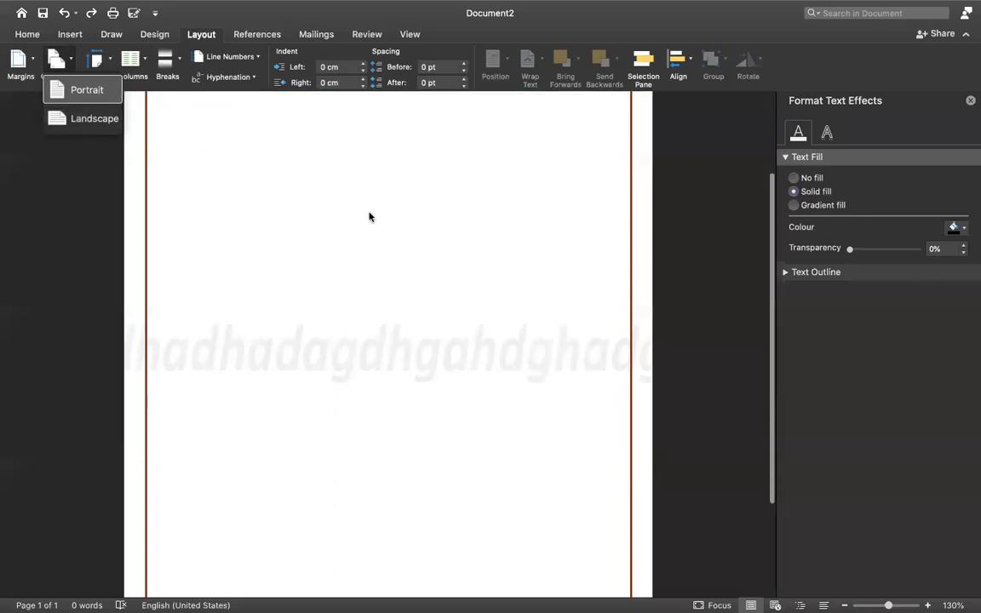
scroll(369, 215, down, 2)
scroll(369, 214, up, 1)
scroll(370, 212, up, 2)
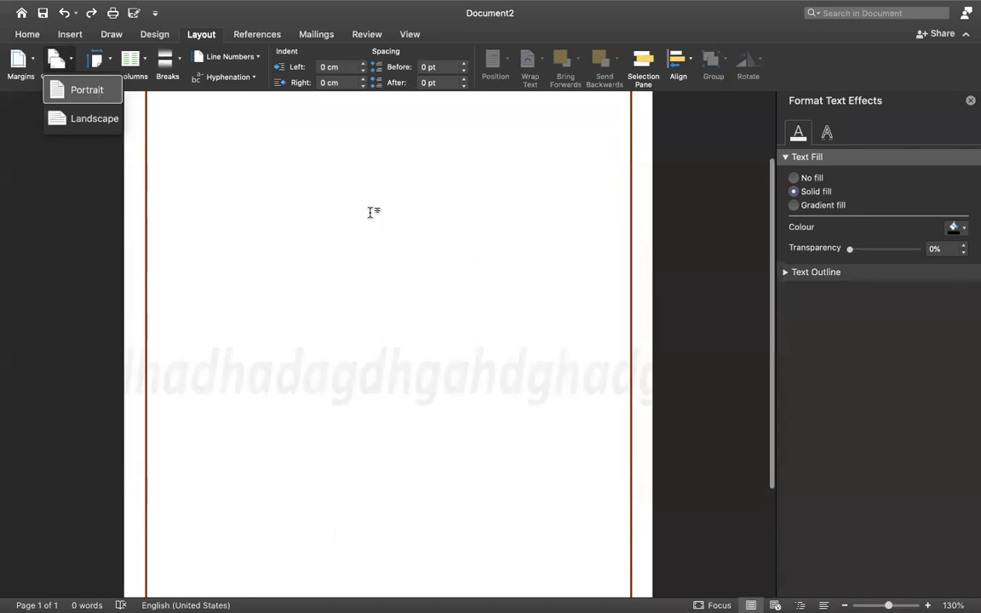
click(88, 118)
scroll(352, 249, up, 2)
scroll(353, 248, down, 2)
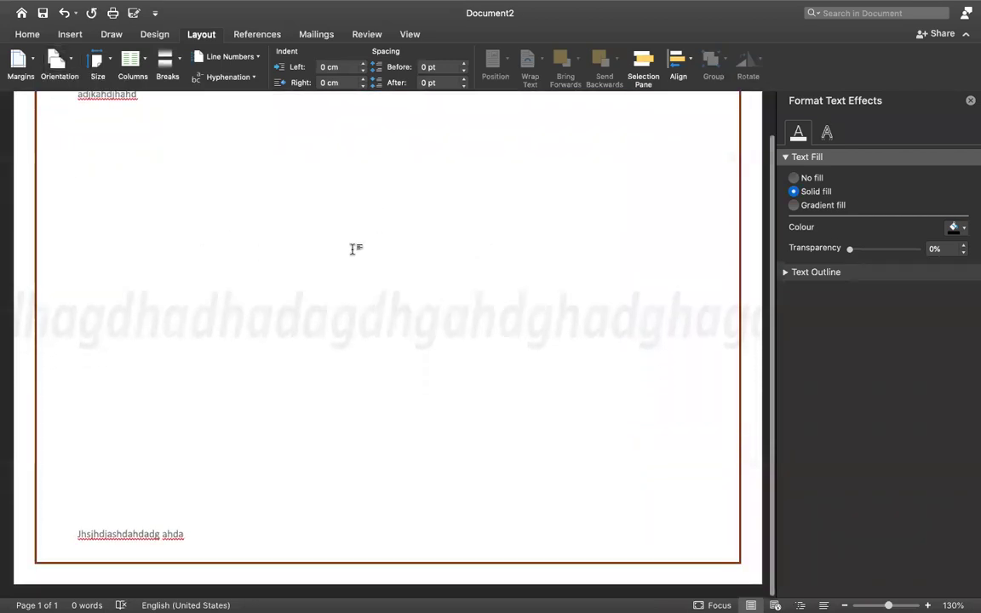
click(970, 100)
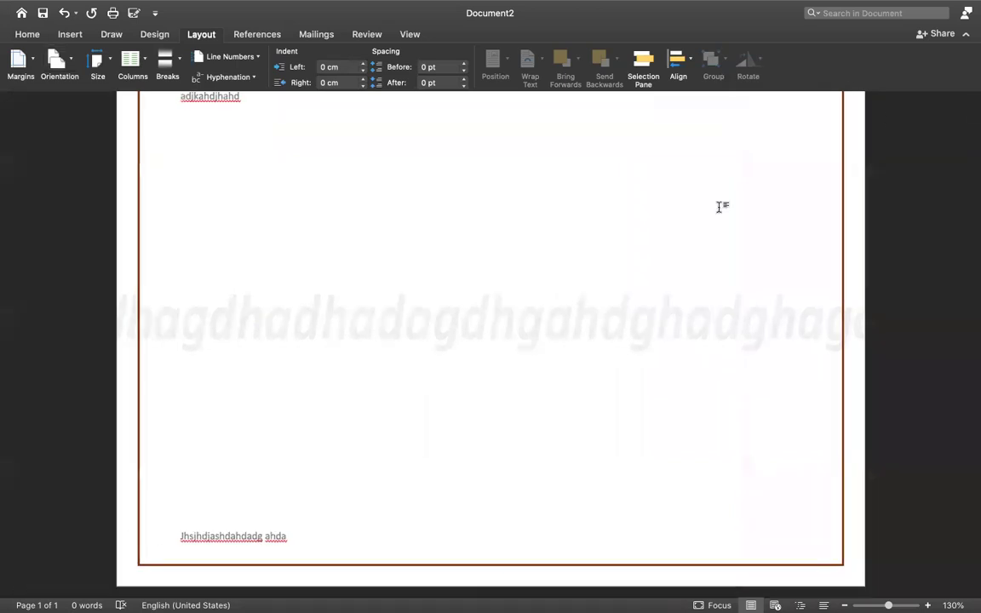
Set the page orientation back to Portrait
scroll(821, 267, up, 2)
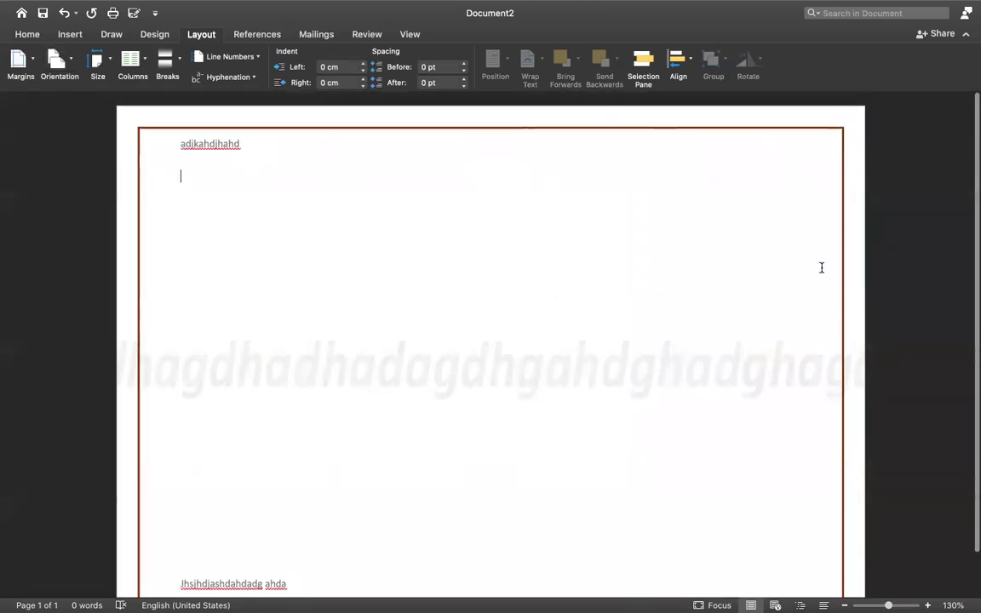
scroll(821, 267, down, 2)
scroll(821, 267, up, 1)
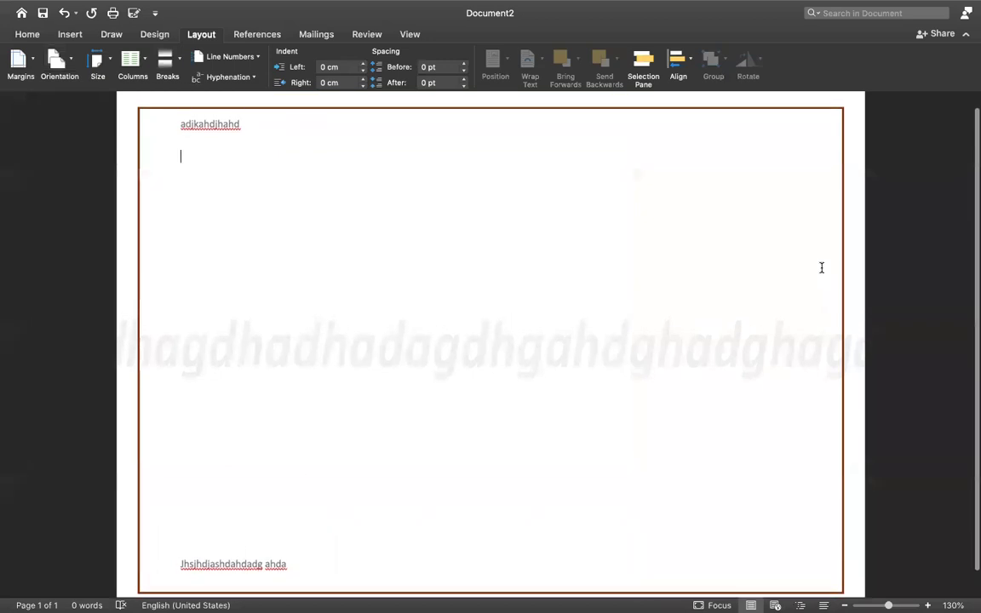
scroll(821, 267, up, 1)
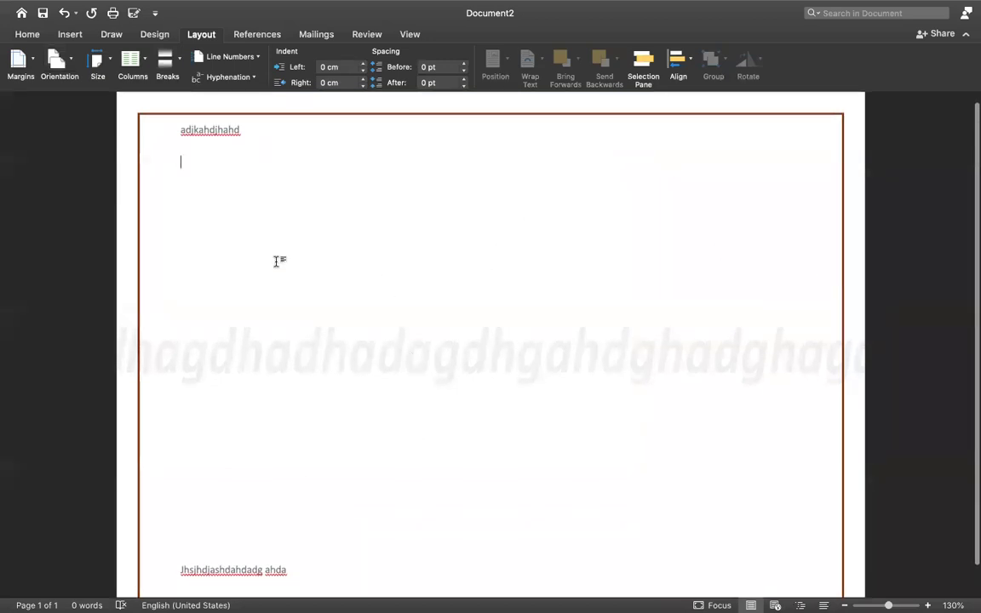
click(58, 61)
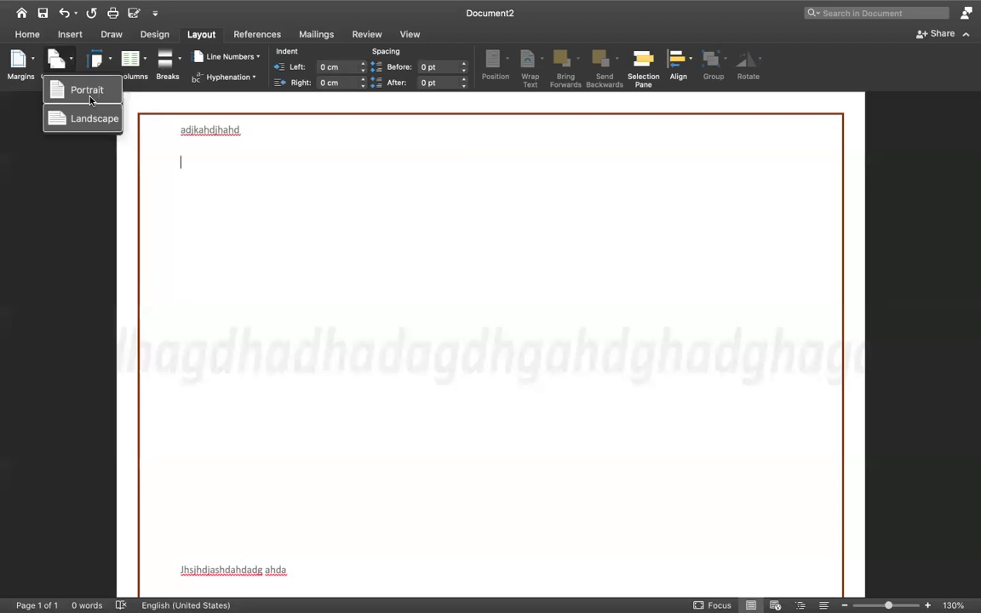
click(90, 99)
scroll(350, 246, down, 5)
scroll(350, 246, up, 5)
click(106, 69)
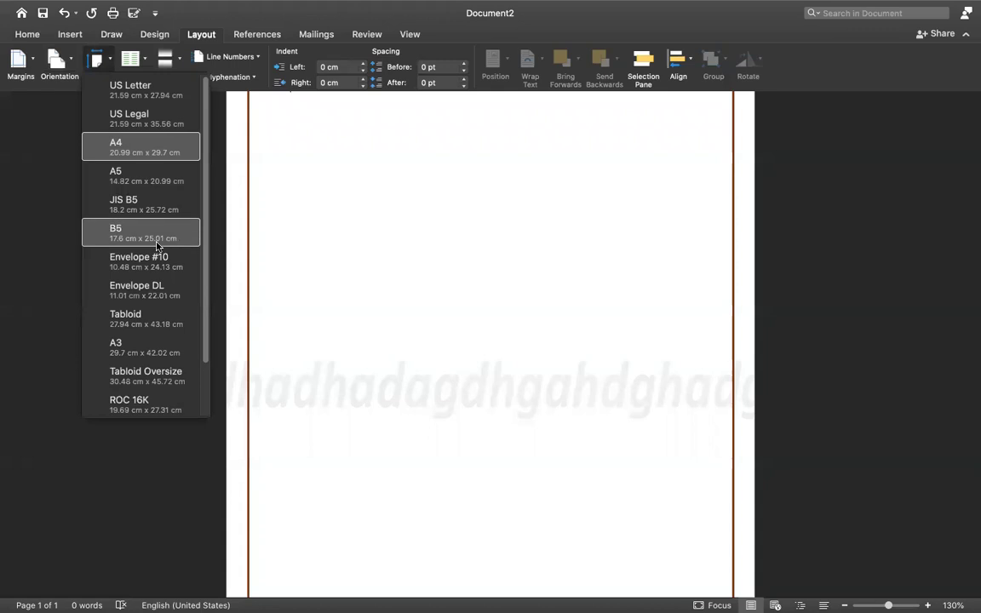
scroll(141, 220, down, 2)
scroll(141, 220, up, 2)
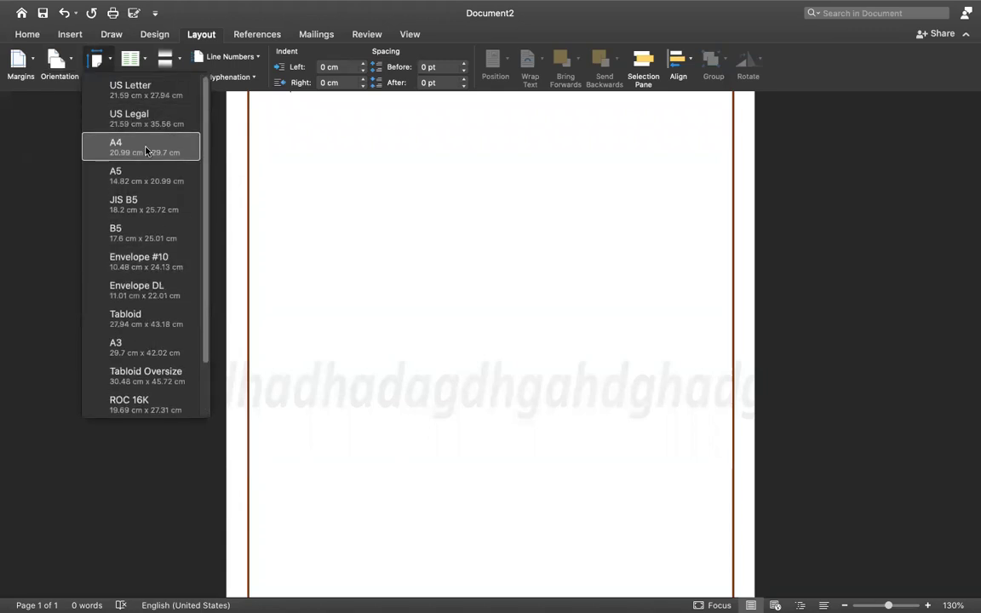
click(129, 102)
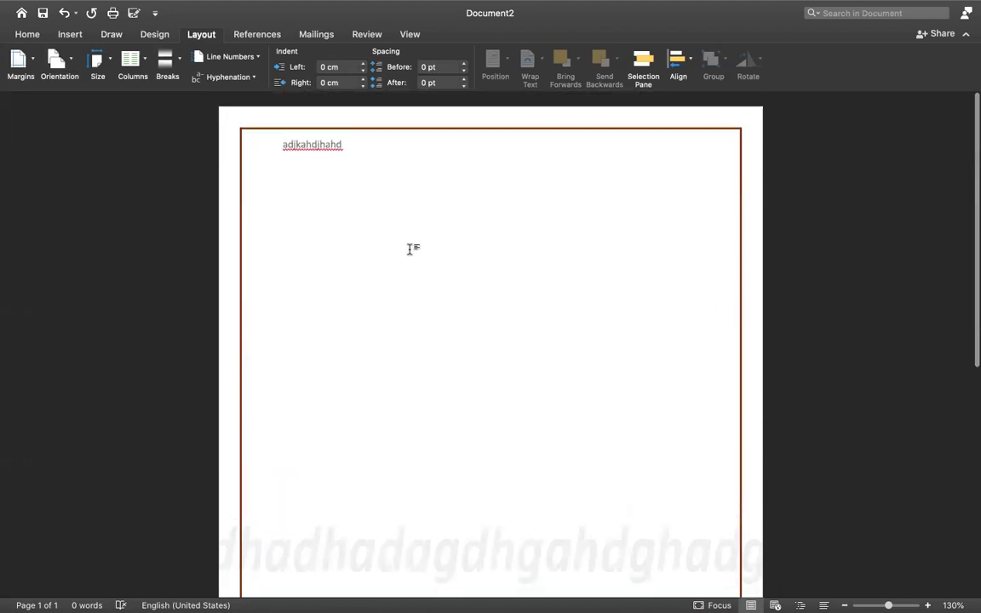
scroll(409, 248, down, 5)
scroll(409, 249, up, 5)
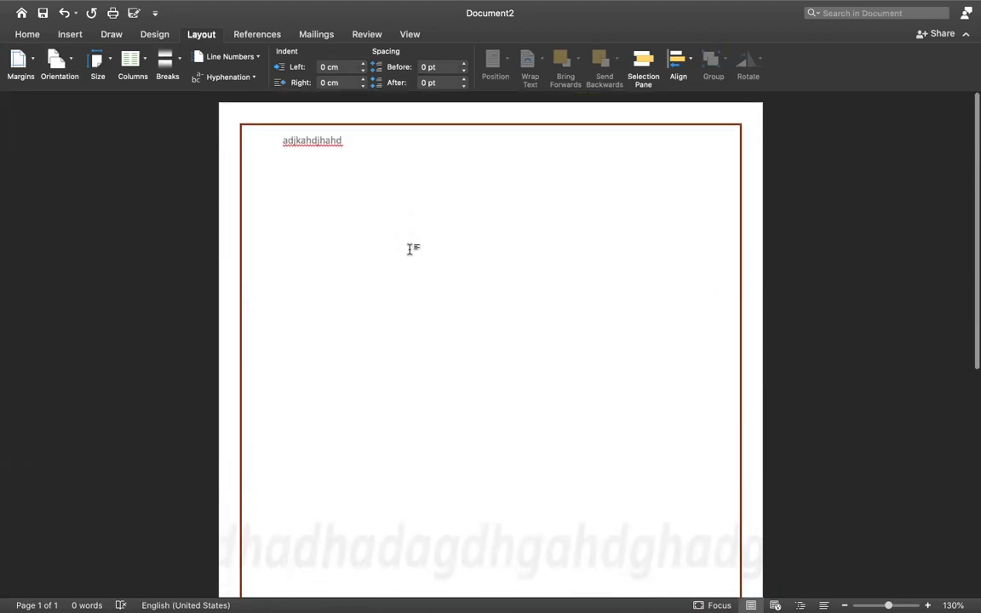
scroll(408, 249, down, 5)
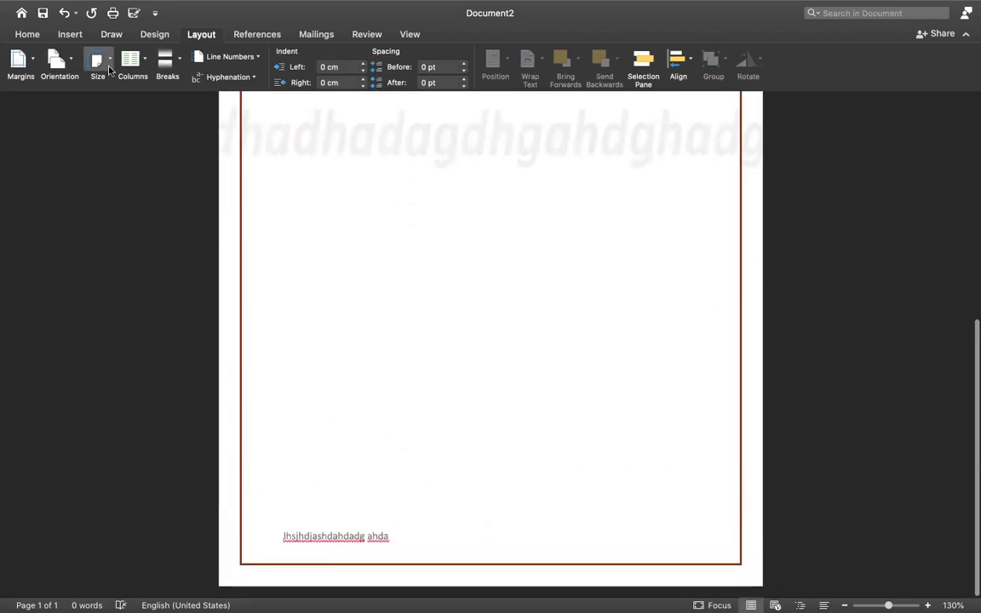
click(99, 61)
click(132, 149)
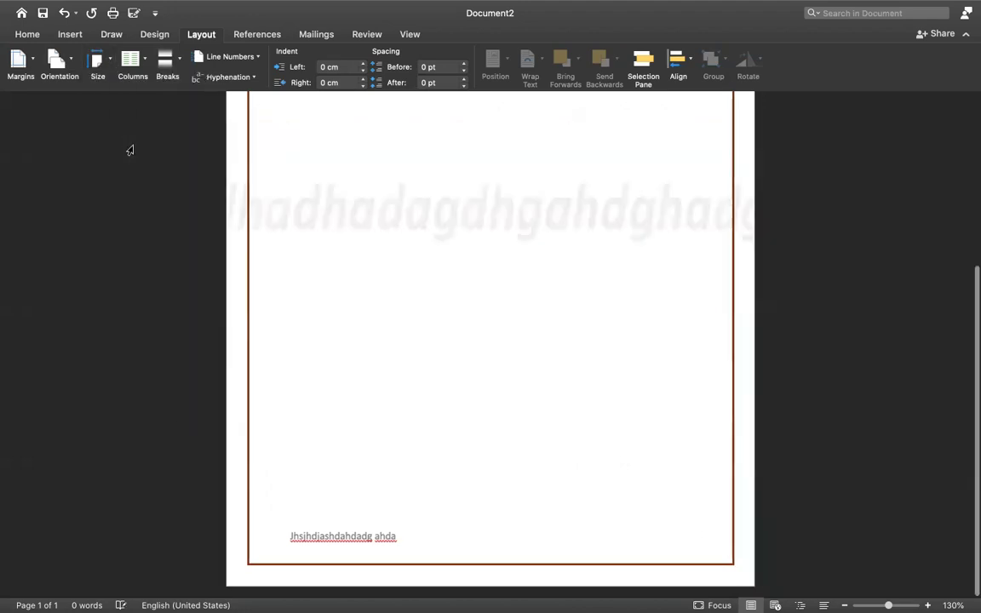
click(144, 63)
click(471, 200)
scroll(473, 199, up, 2)
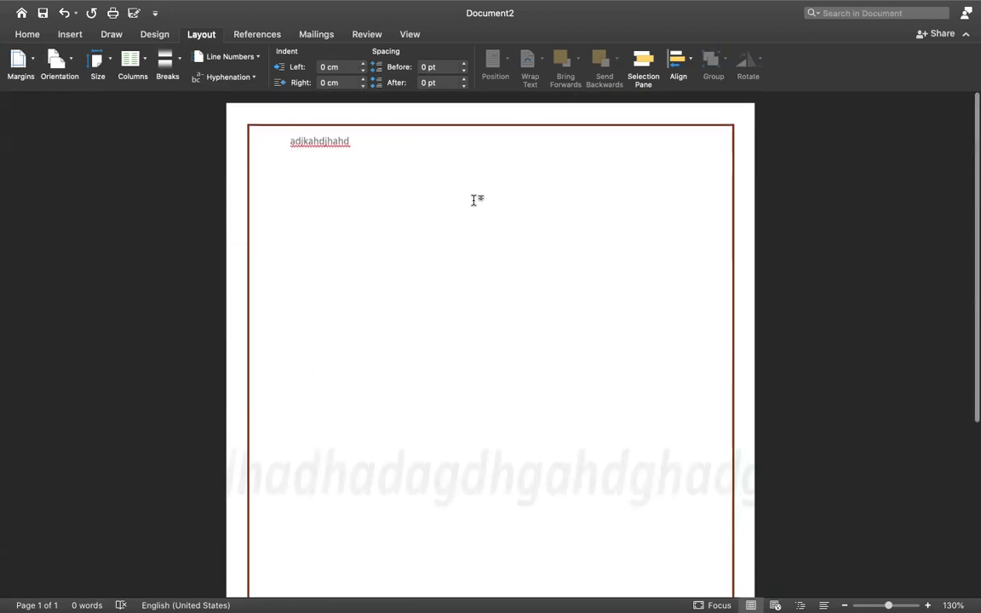
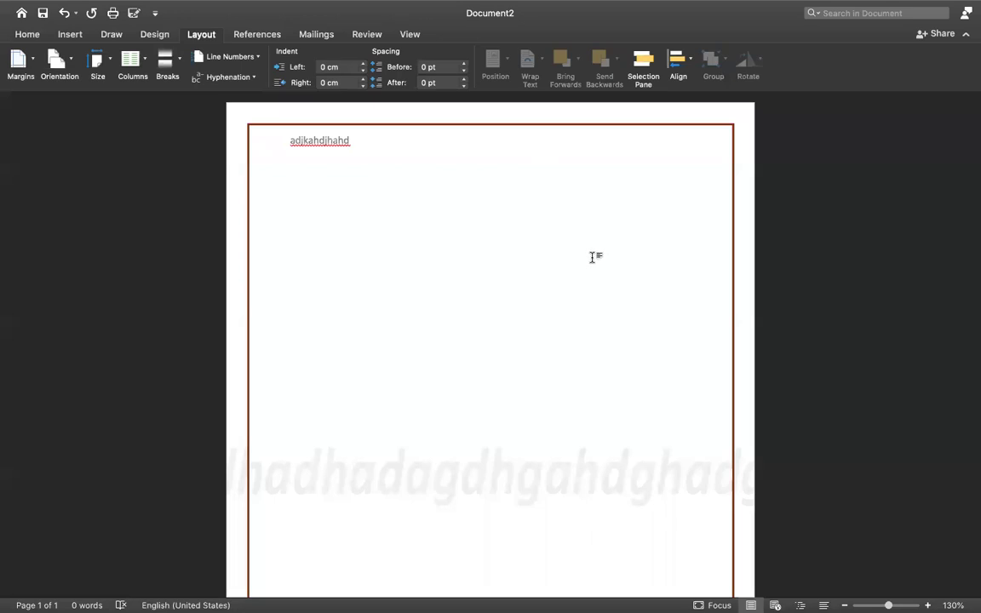
Switch the page body to two columns and type three lines of sample text
click(146, 61)
click(162, 118)
text(hghaagdhga hsghghs)
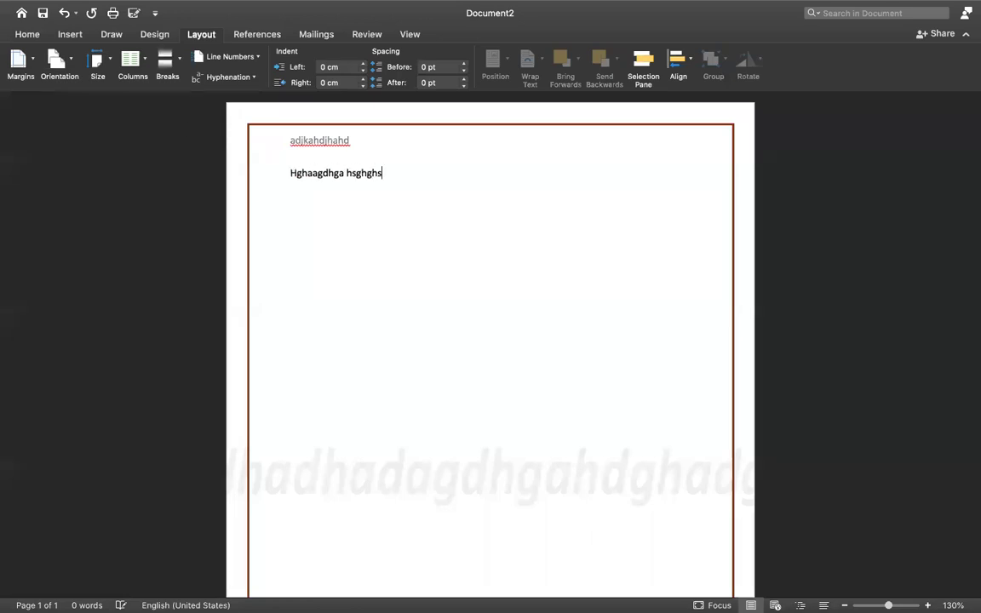
text(agdahgdagshdgahsgd agdhaghdgagdhgahdghadgahgdhagdhadg ahgd)
text(hgahdga)
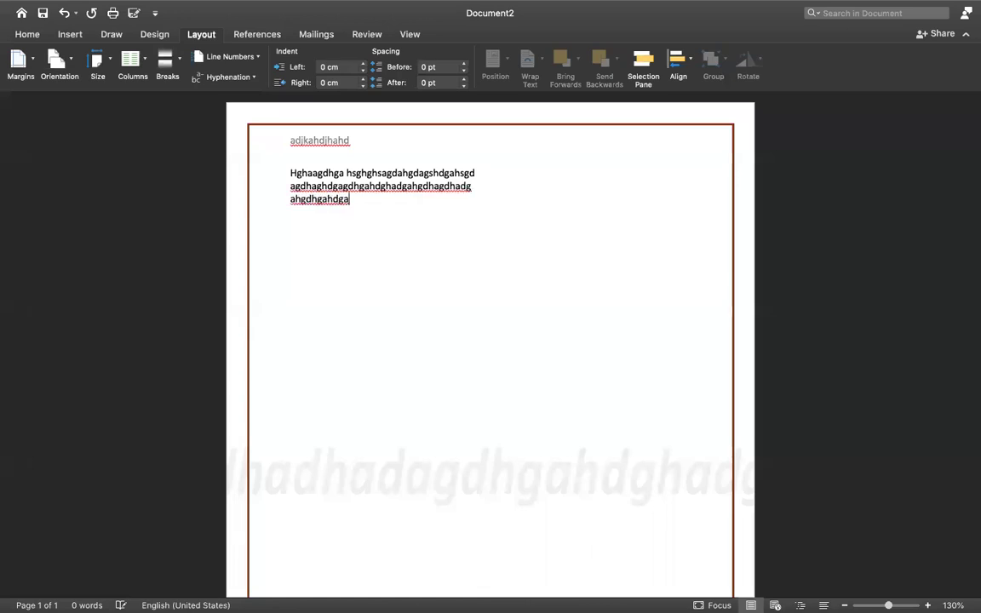
text(gdaghdgahgdhagdgahd)
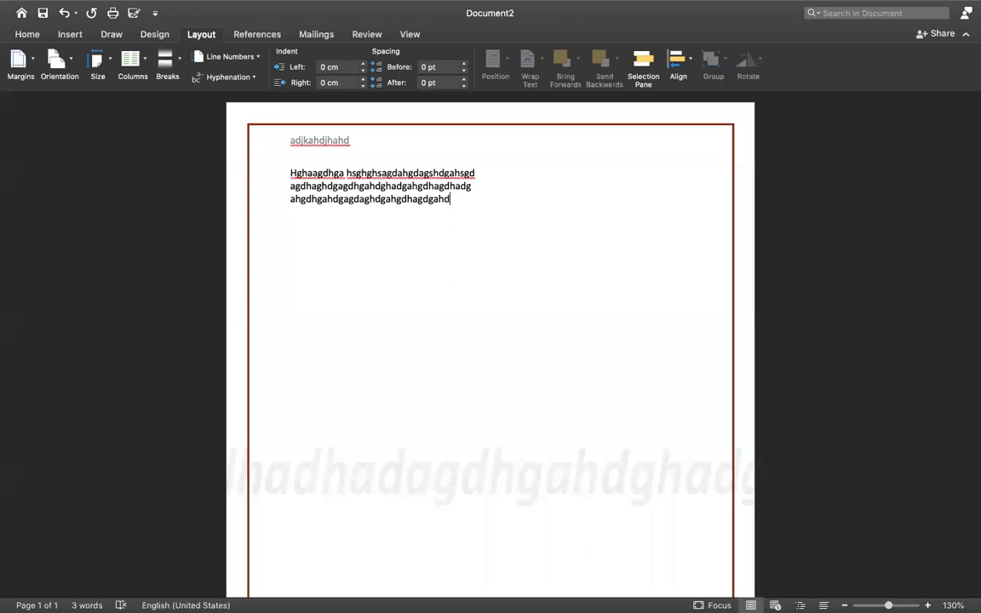
key(Return)
Add the line 'jsbjashjdhasd ahdhahdd' and undo the accidental replacement of the text with 'hdahdh'
scroll(506, 134, down, 2)
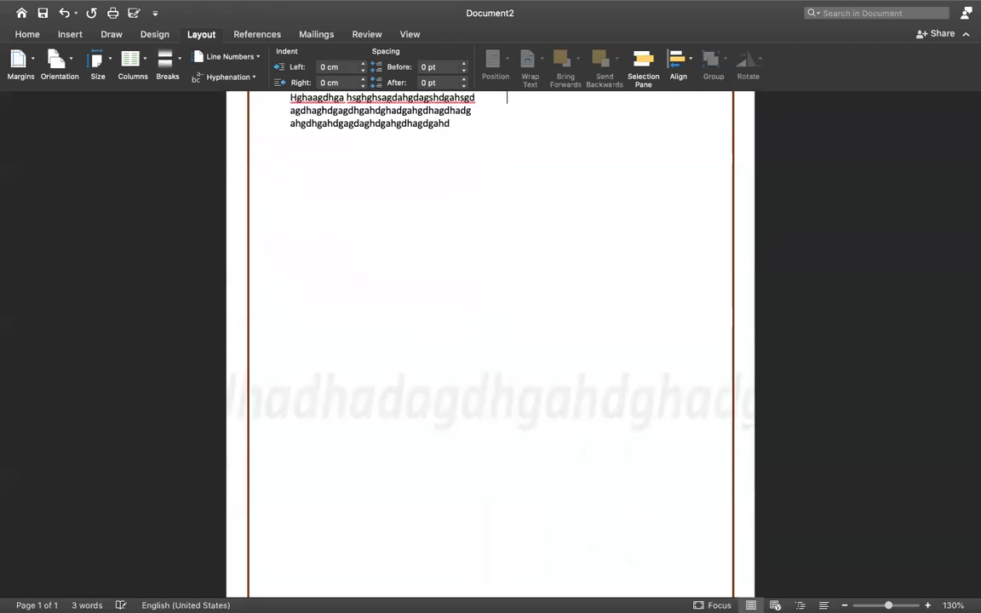
scroll(490, 340, up, 2)
text(jsbjashjdhasd ahdhahdd)
triple_click(262, 208)
text(hdahdh)
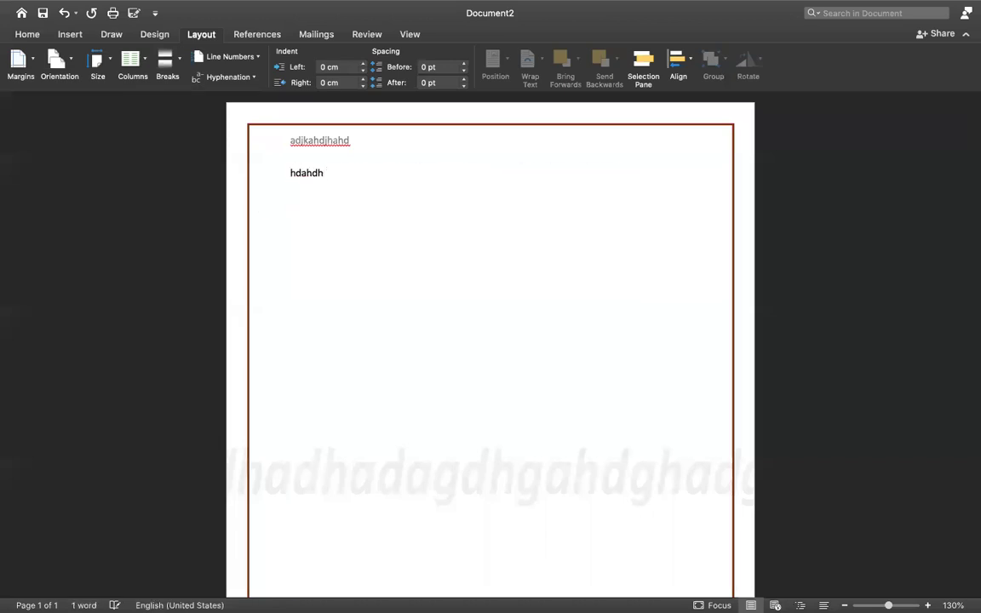
key(super+z)
Turn on Continuous line numbering and check that every line on the page is numbered
click(423, 227)
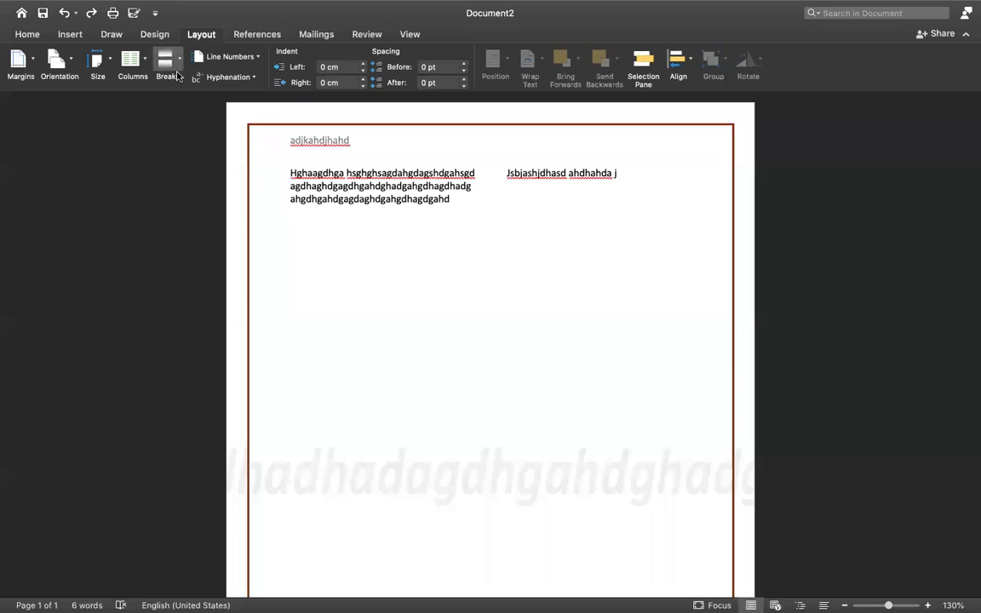
click(258, 57)
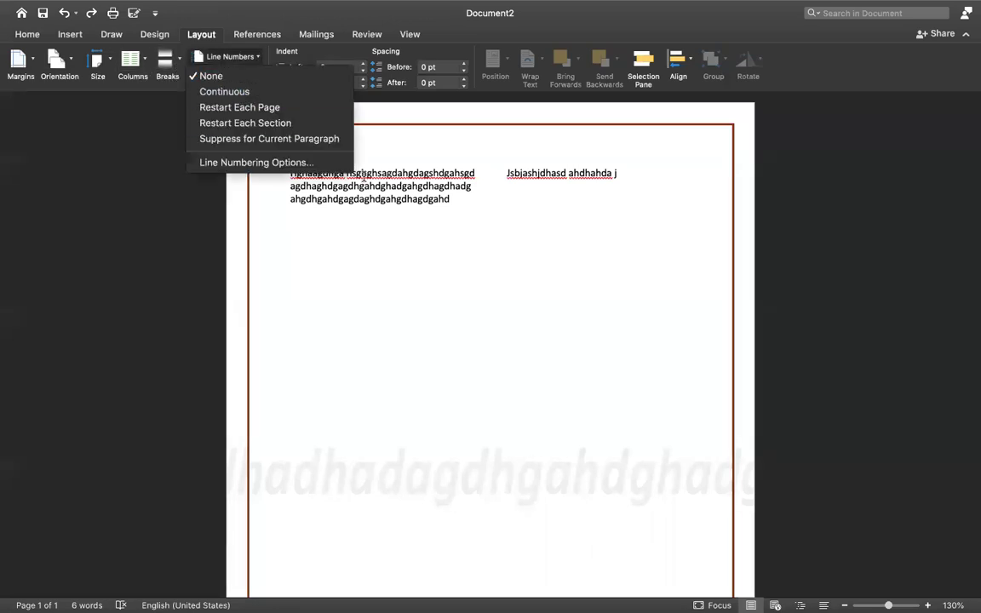
click(298, 183)
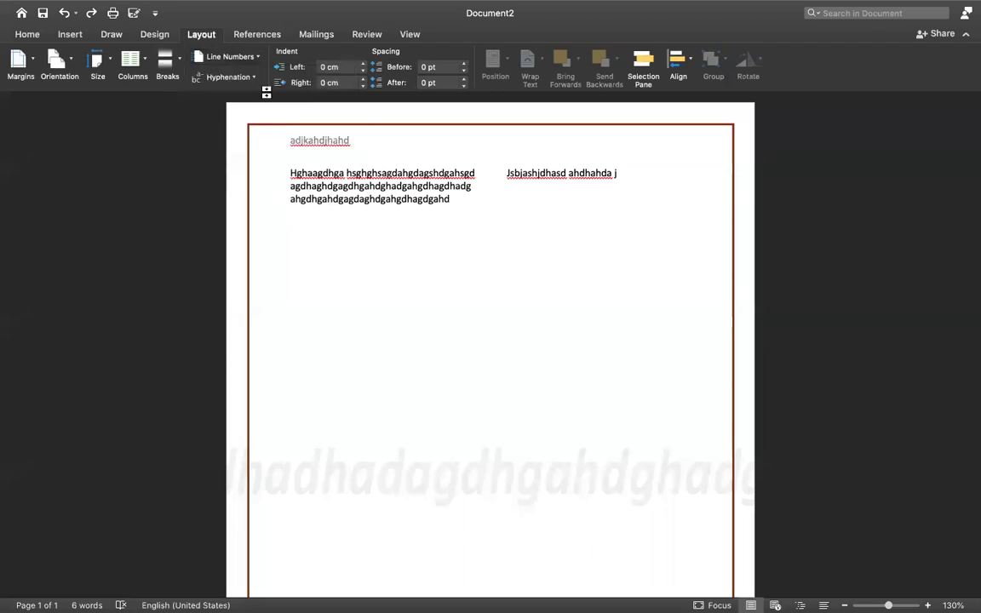
click(261, 60)
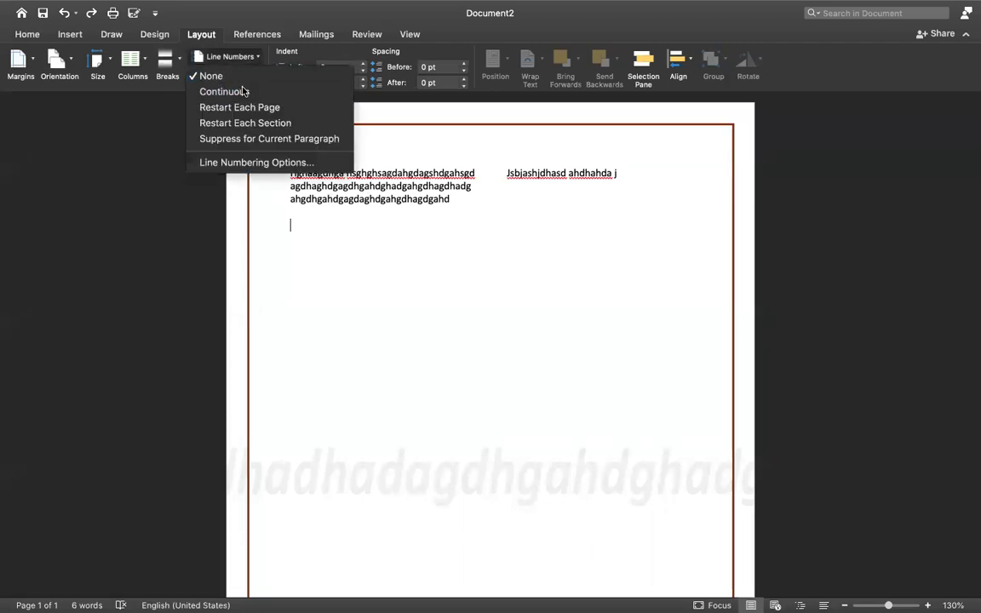
click(238, 90)
scroll(267, 309, down, 5)
scroll(269, 318, down, 4)
scroll(269, 318, up, 10)
scroll(269, 318, up, 2)
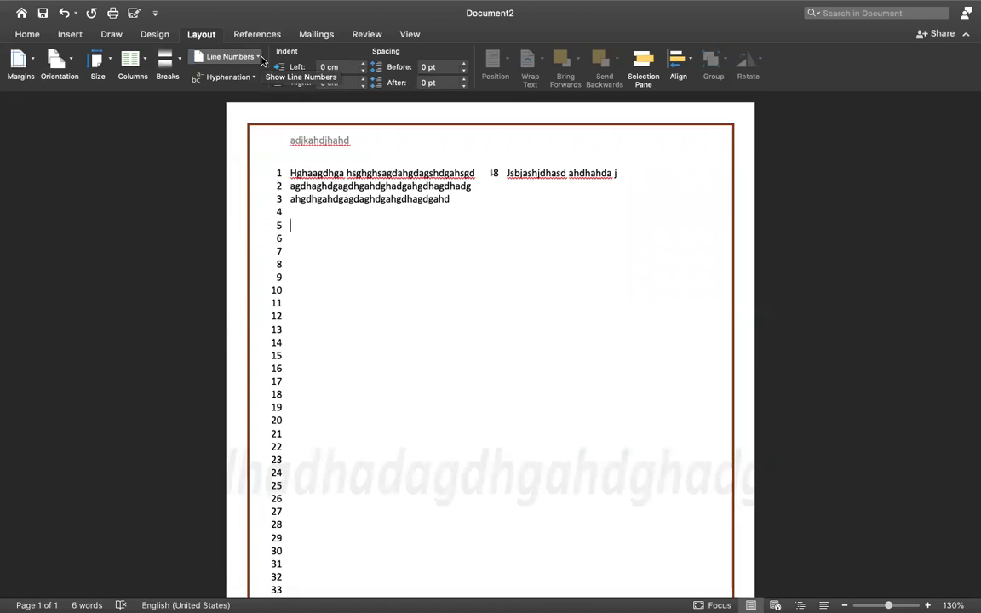
click(228, 133)
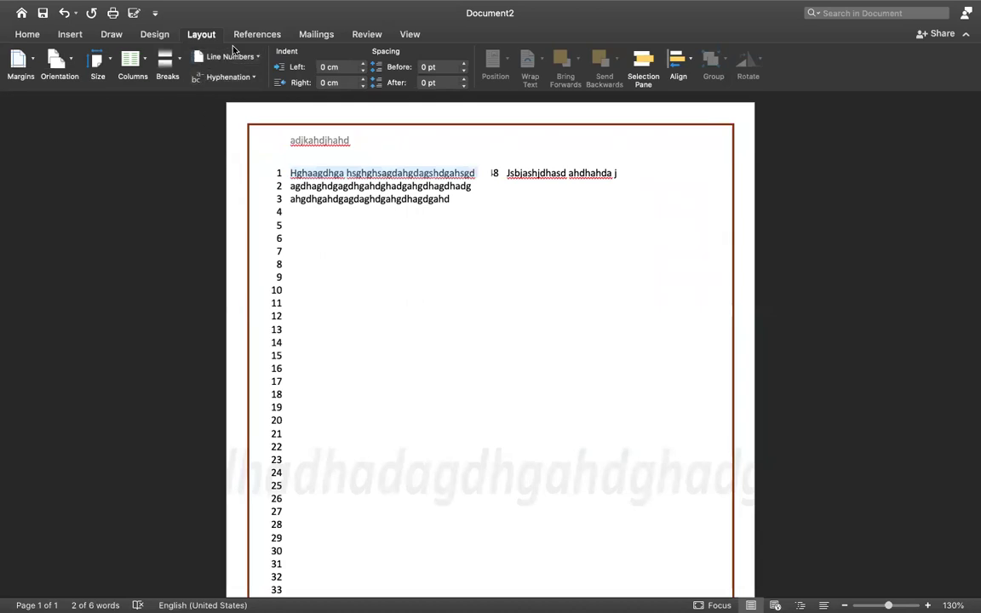
click(364, 210)
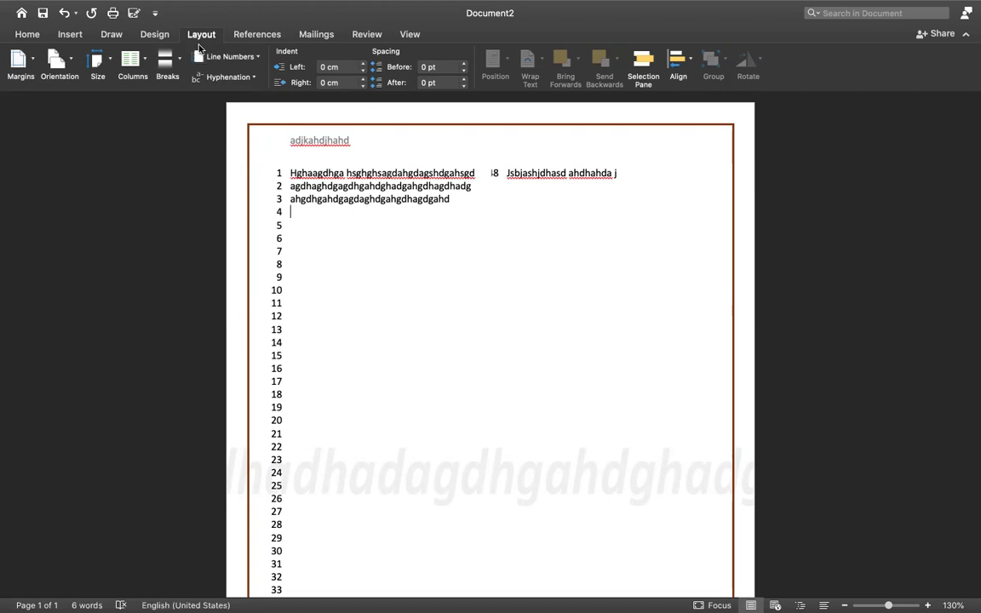
Select all the body text and delete it
click(257, 36)
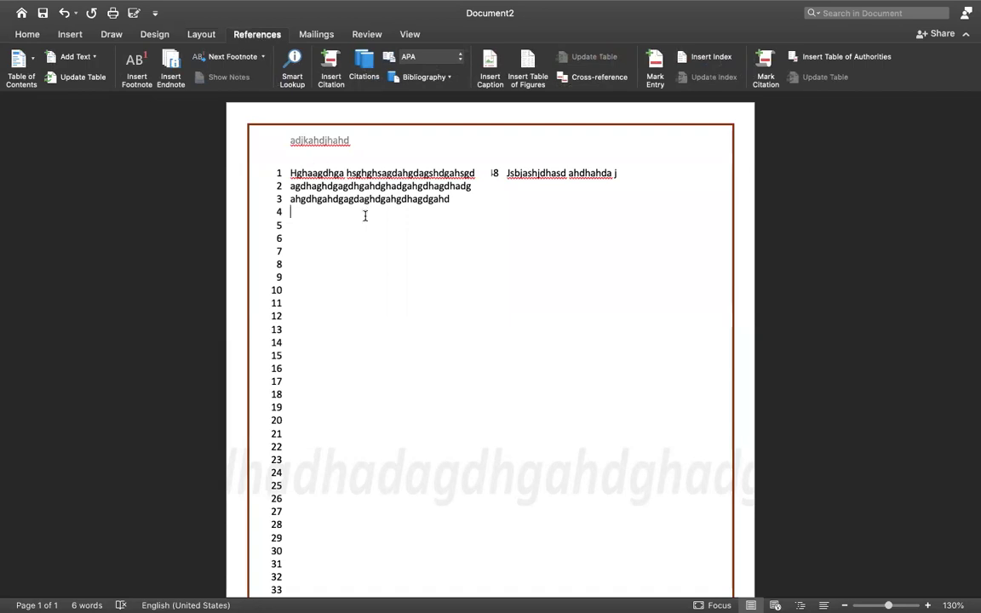
key(cmd+a)
key(BackSpace)
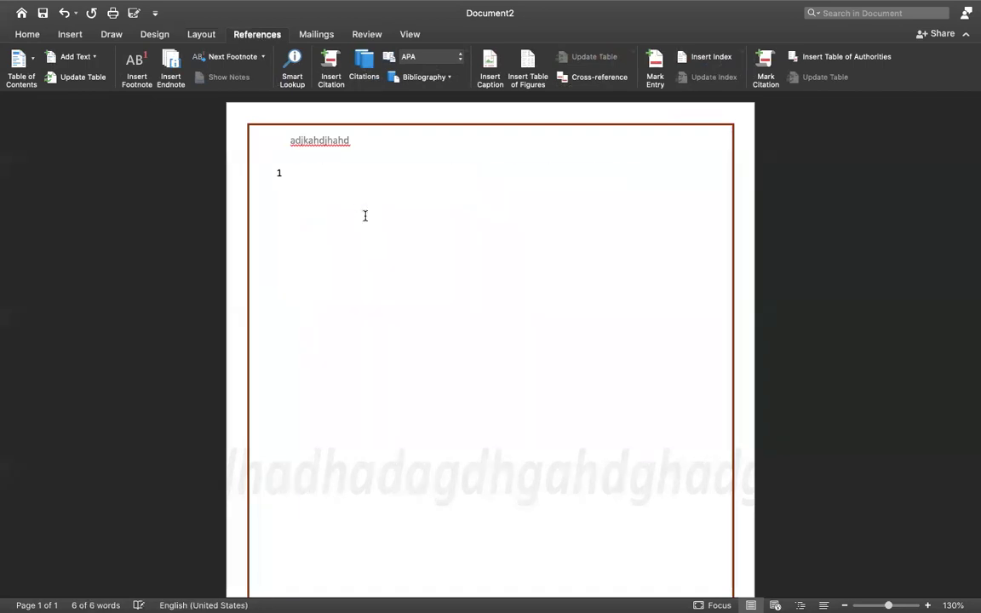
Set Line Numbers to None so no numbers appear in the margin
click(194, 35)
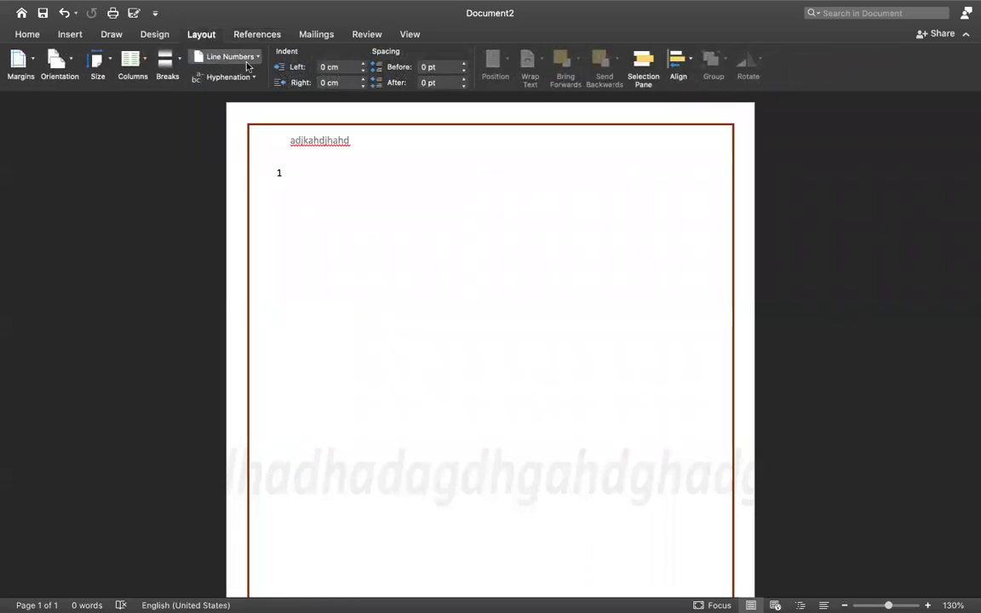
click(258, 57)
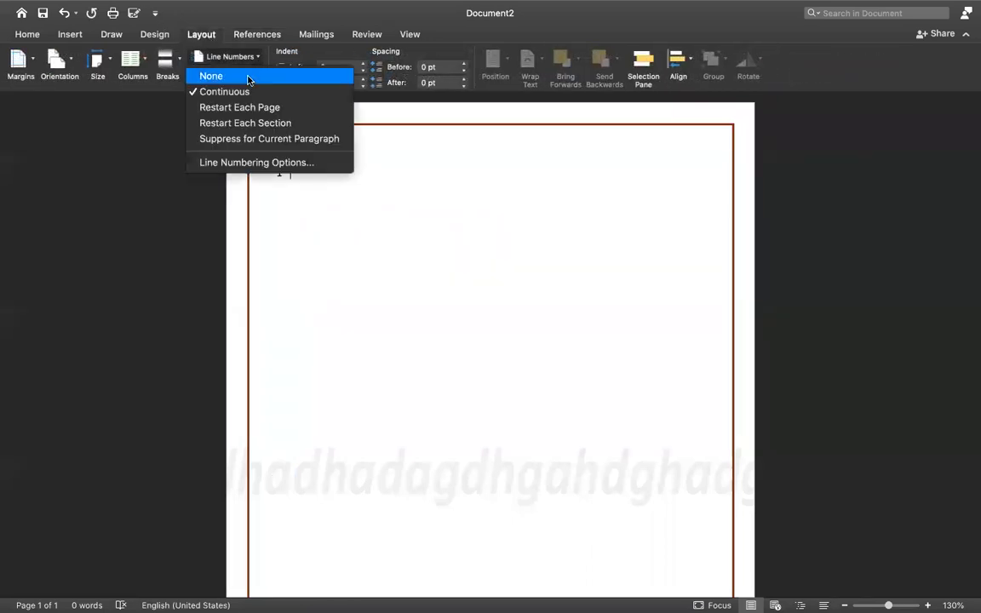
click(248, 77)
click(252, 40)
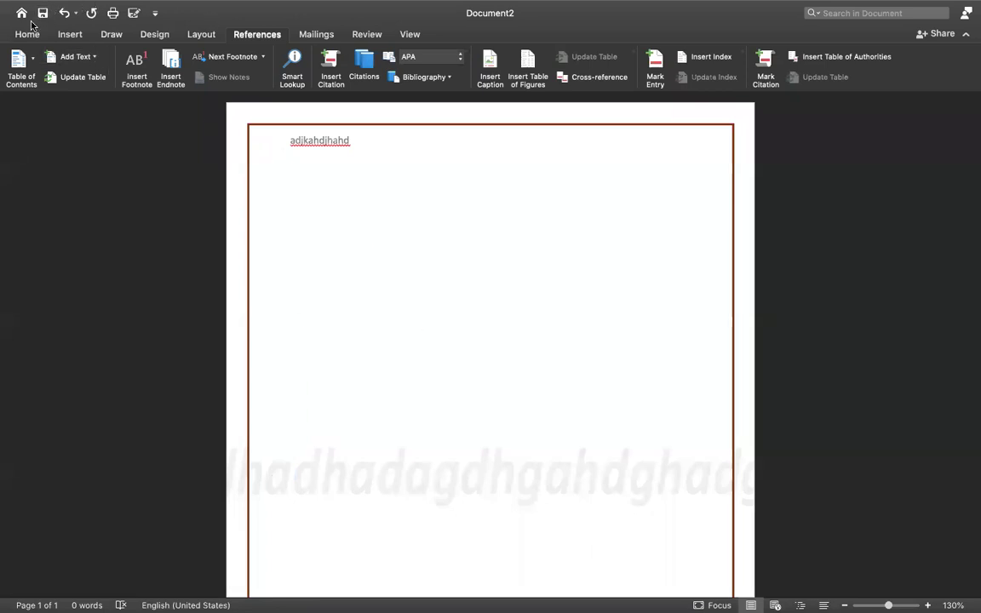
Leave Word's full screen and open the Bangladesh Wikipedia tab in Chrome, scrolling up the article
mouse_move(68, 2)
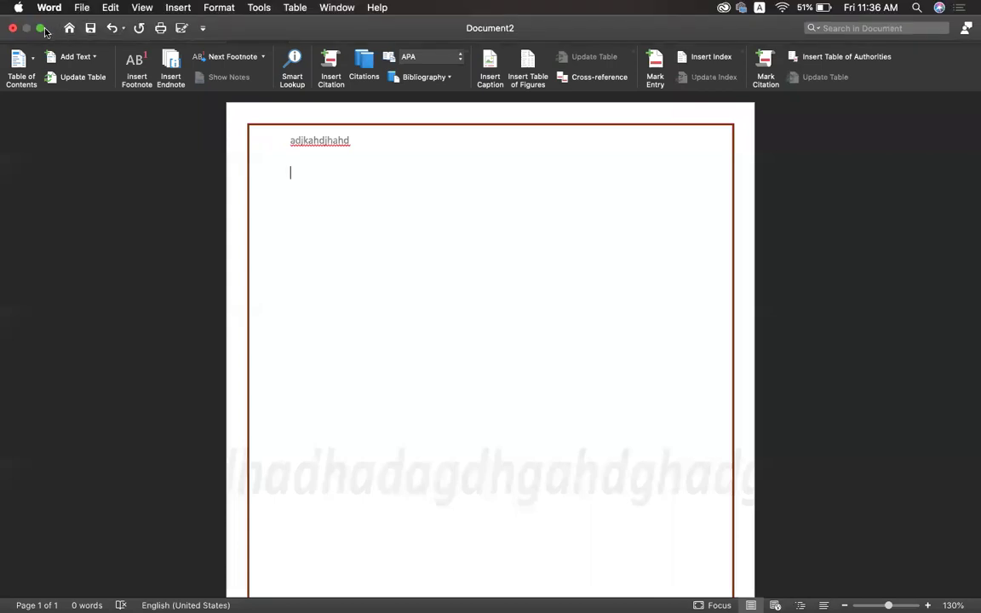
click(41, 29)
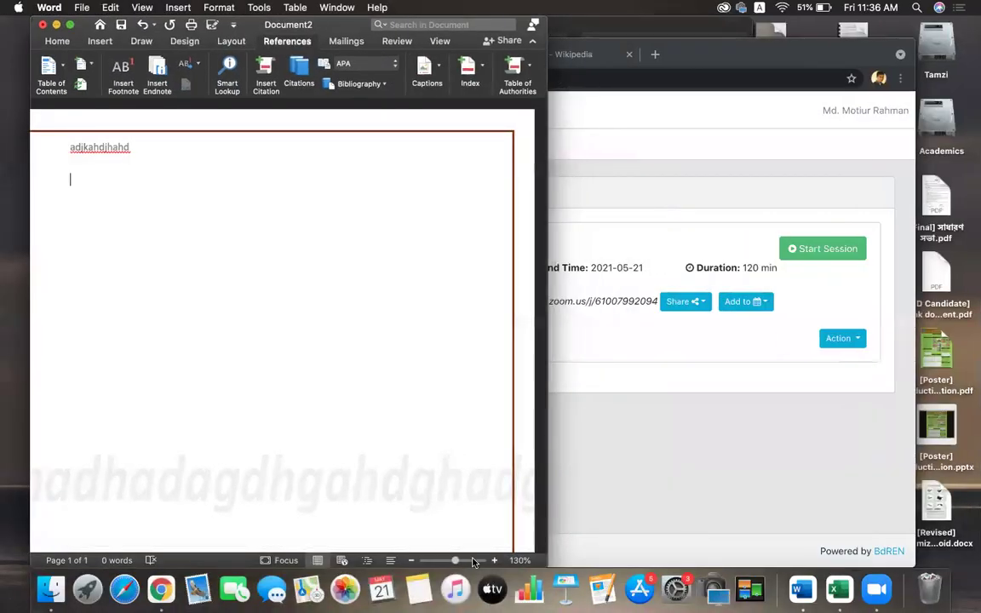
click(160, 589)
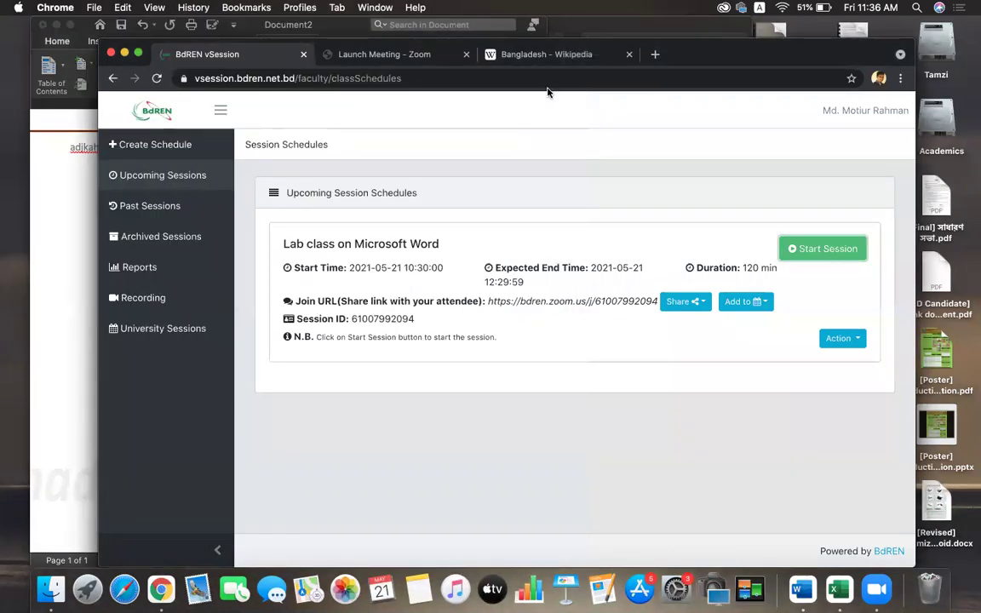
click(547, 57)
scroll(517, 238, up, 3)
scroll(518, 238, up, 5)
scroll(518, 237, up, 5)
scroll(517, 238, up, 5)
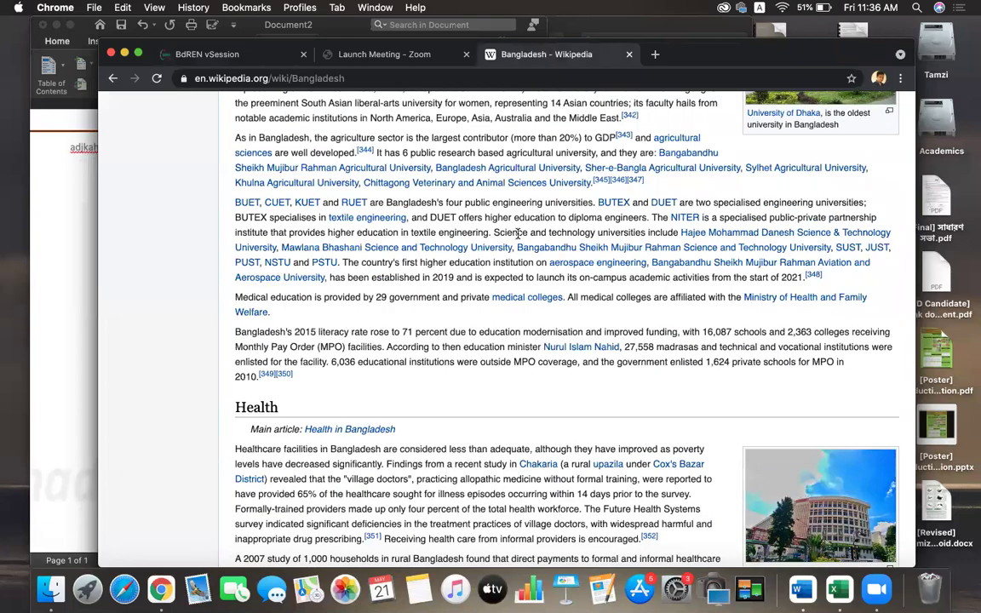
scroll(517, 235, up, 10)
scroll(517, 235, up, 3)
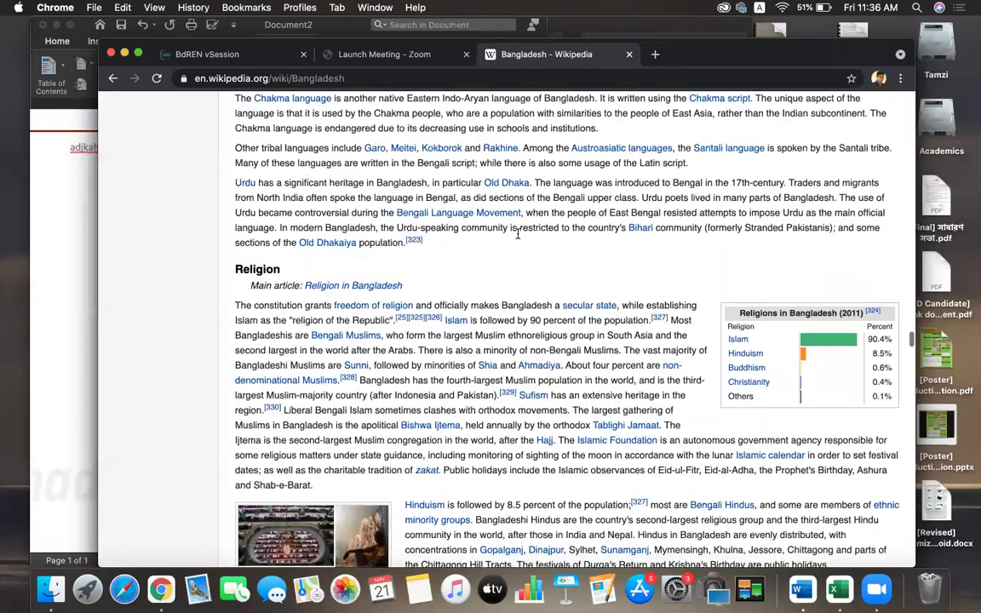
scroll(518, 238, up, 6)
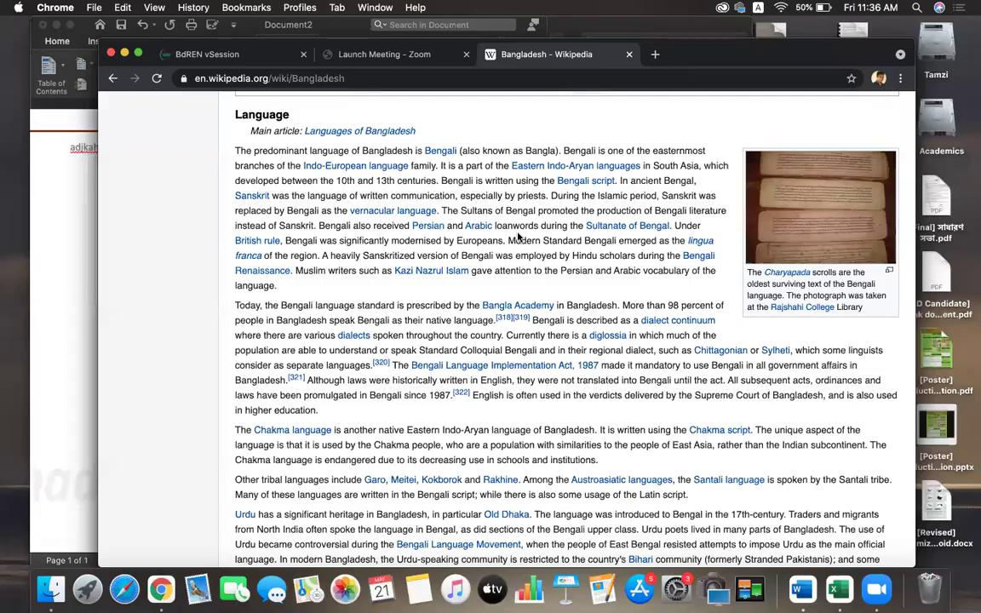
scroll(518, 237, up, 5)
scroll(518, 236, up, 10)
scroll(437, 168, up, 10)
scroll(438, 168, up, 10)
scroll(437, 167, up, 8)
scroll(438, 168, up, 10)
scroll(437, 168, up, 10)
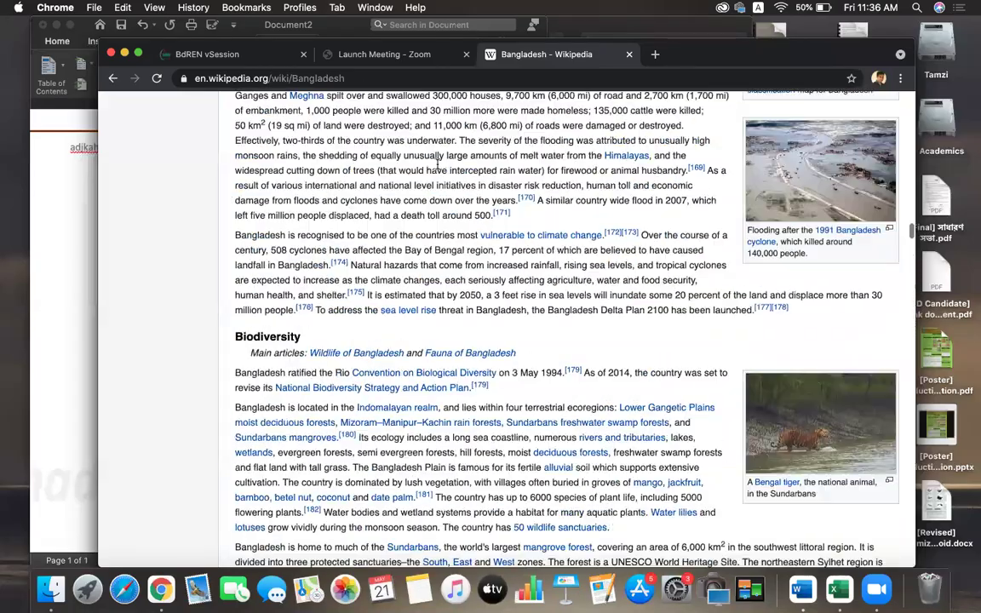
scroll(438, 168, up, 10)
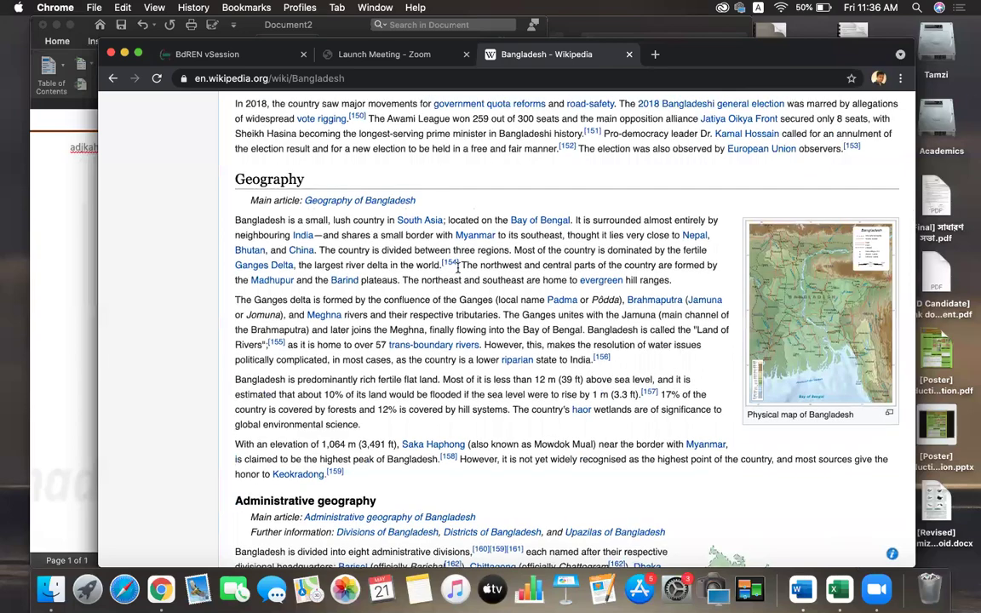
scroll(458, 269, up, 10)
scroll(458, 269, up, 10)
scroll(458, 269, up, 10)
scroll(458, 269, up, 2)
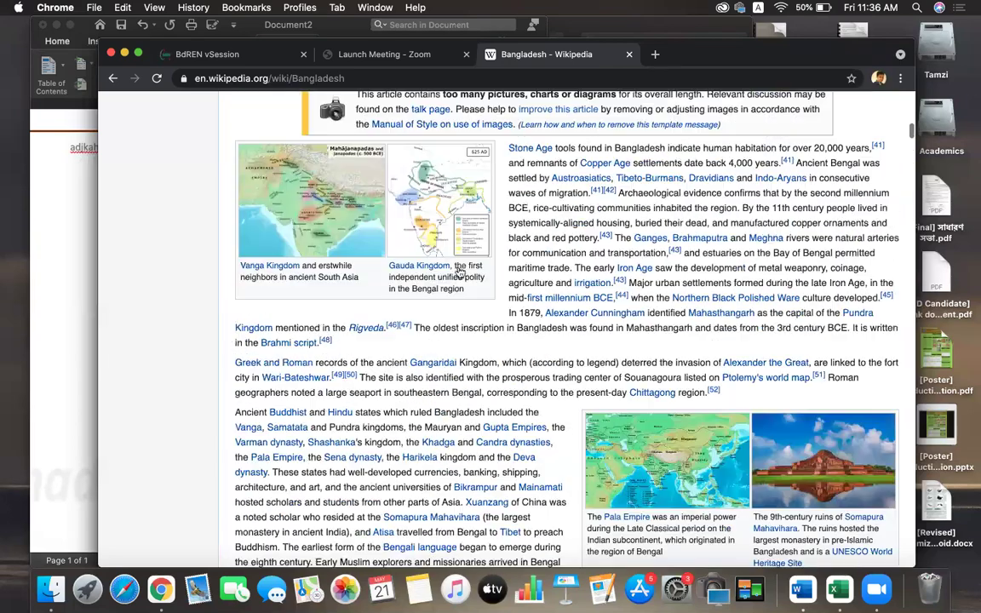
scroll(458, 269, up, 1)
scroll(458, 269, up, 1)
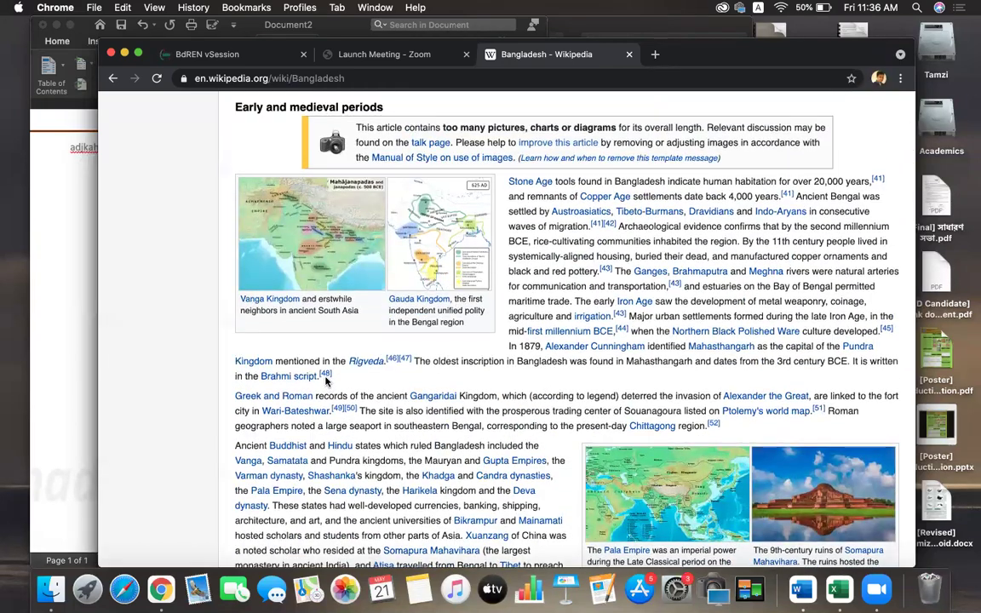
Preview the source behind the [18] citation in the article
mouse_move(324, 376)
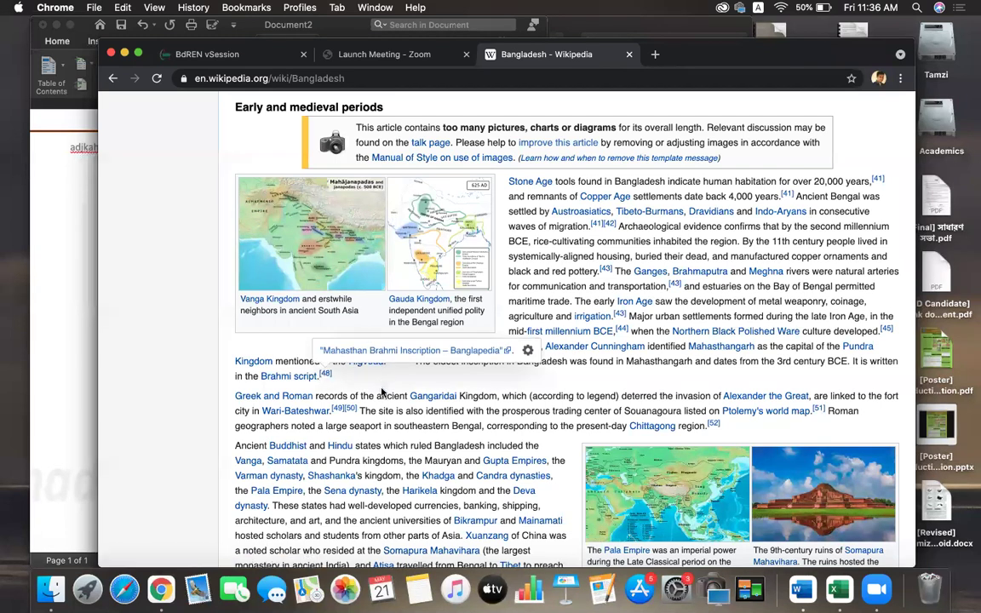
mouse_move(394, 364)
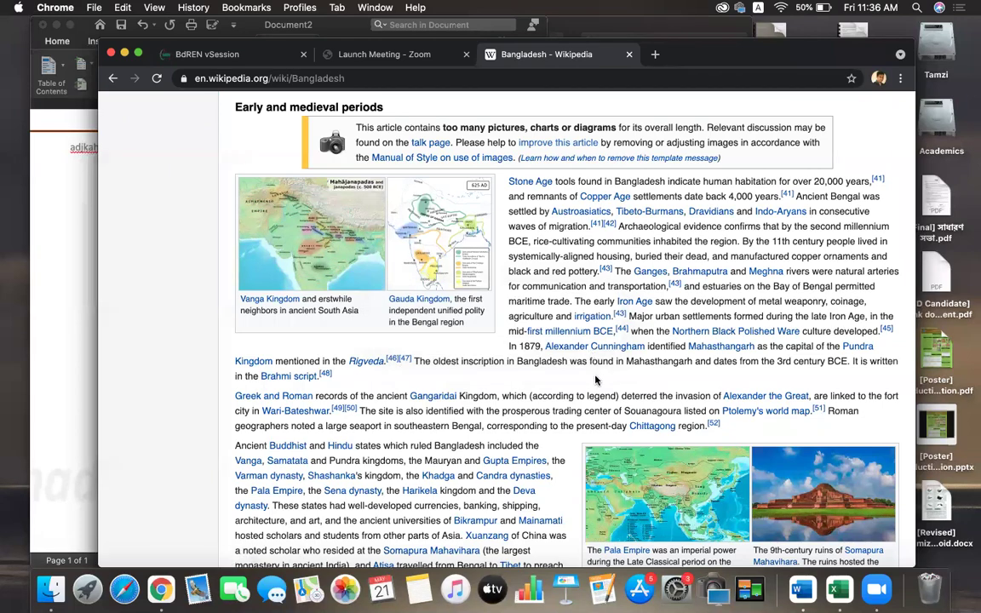
scroll(596, 380, up, 2)
scroll(596, 380, up, 15)
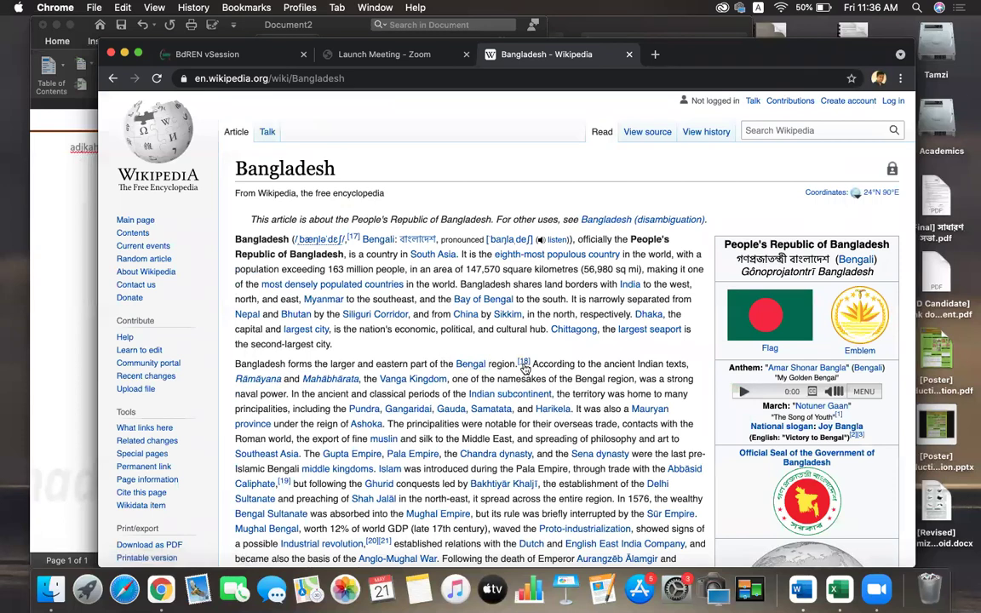
mouse_move(524, 364)
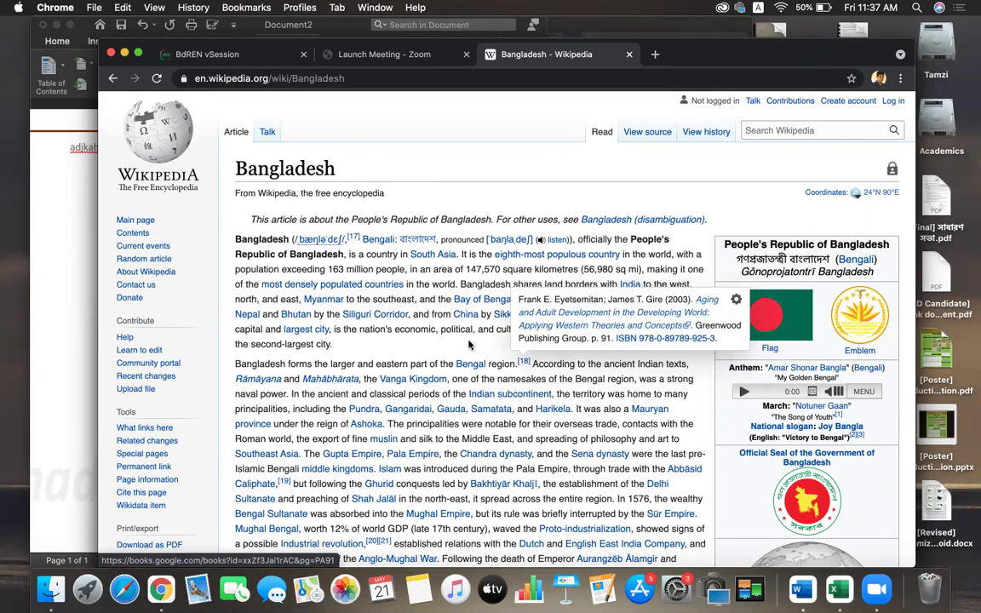
Follow the [18] link to the References list, browse the article, then bring Word back to the front
click(523, 361)
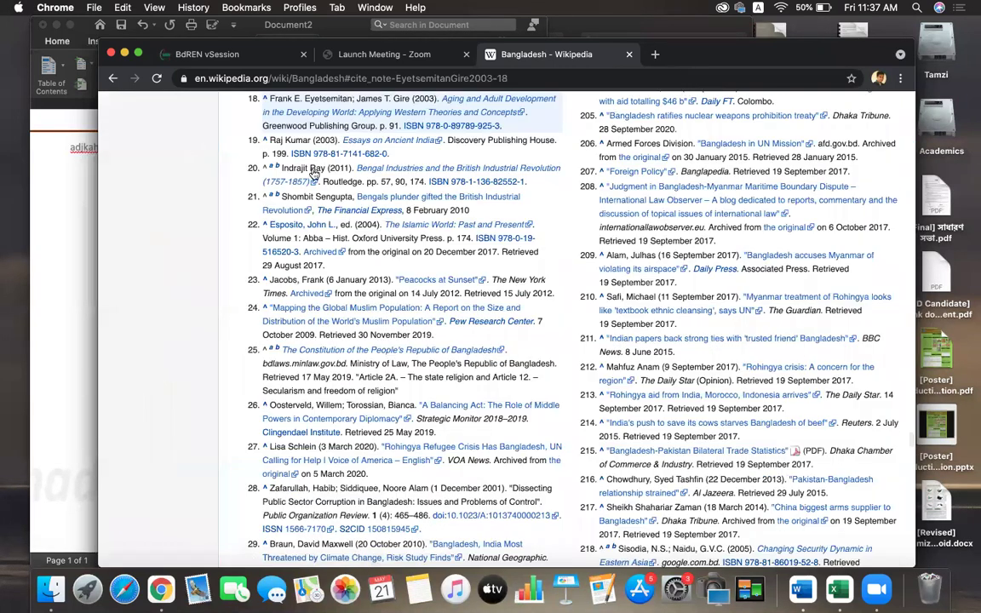
scroll(385, 179, up, 2)
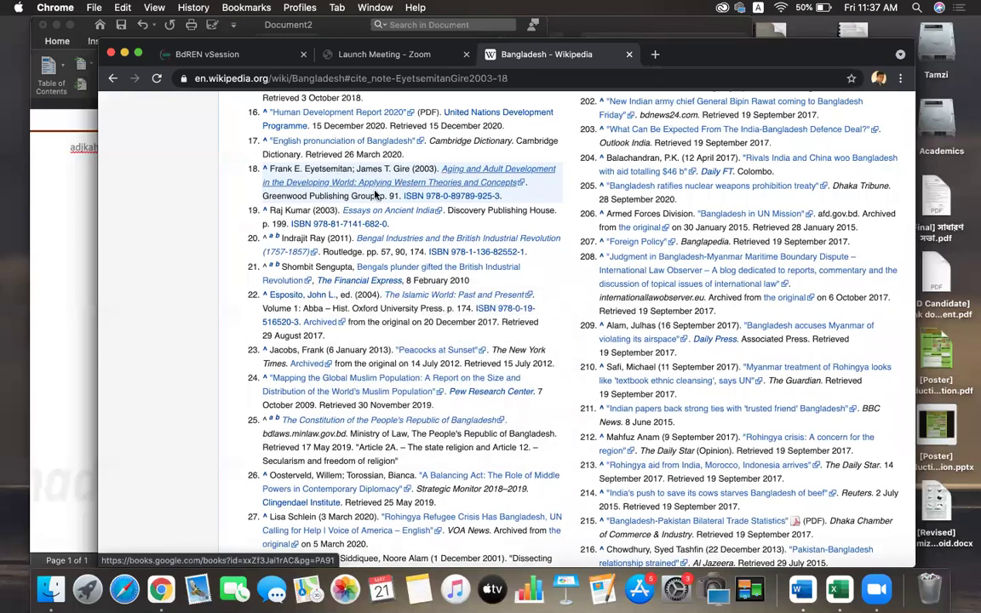
scroll(396, 194, up, 10)
scroll(396, 194, down, 1)
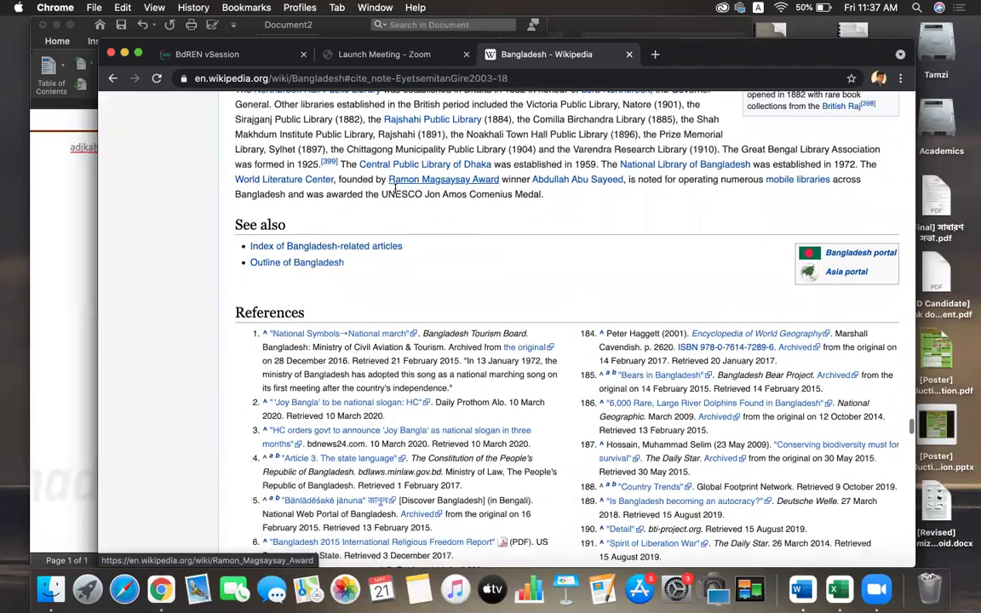
scroll(267, 295, down, 10)
scroll(267, 295, up, 10)
scroll(267, 295, up, 15)
scroll(268, 295, up, 10)
scroll(266, 296, up, 10)
scroll(266, 295, up, 1)
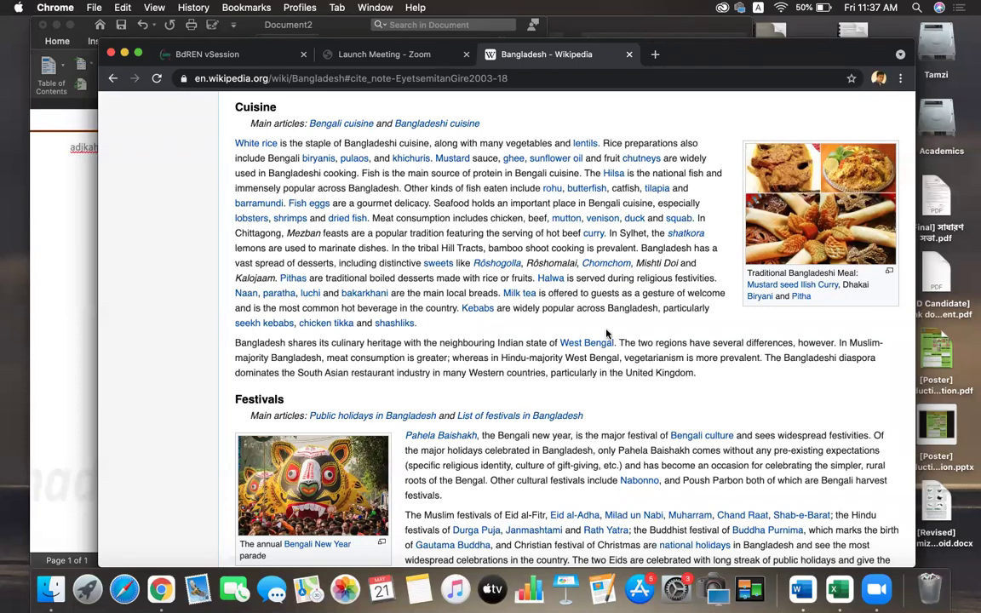
click(801, 590)
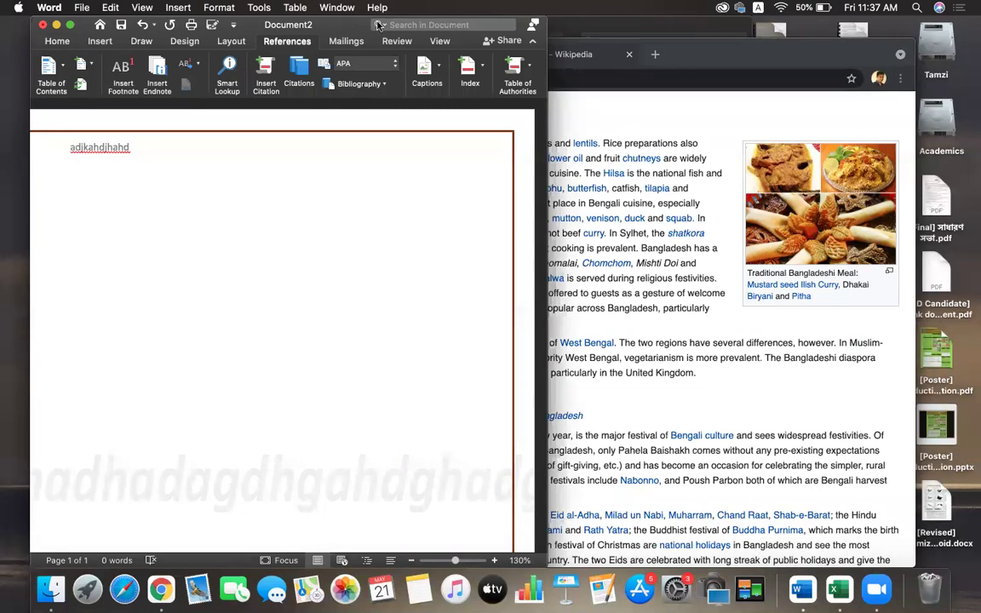
Copy the 'Bangladesh forms the larger and eastern part' paragraph from Wikipedia and paste it into Word
drag(378, 25, 348, 44)
click(642, 136)
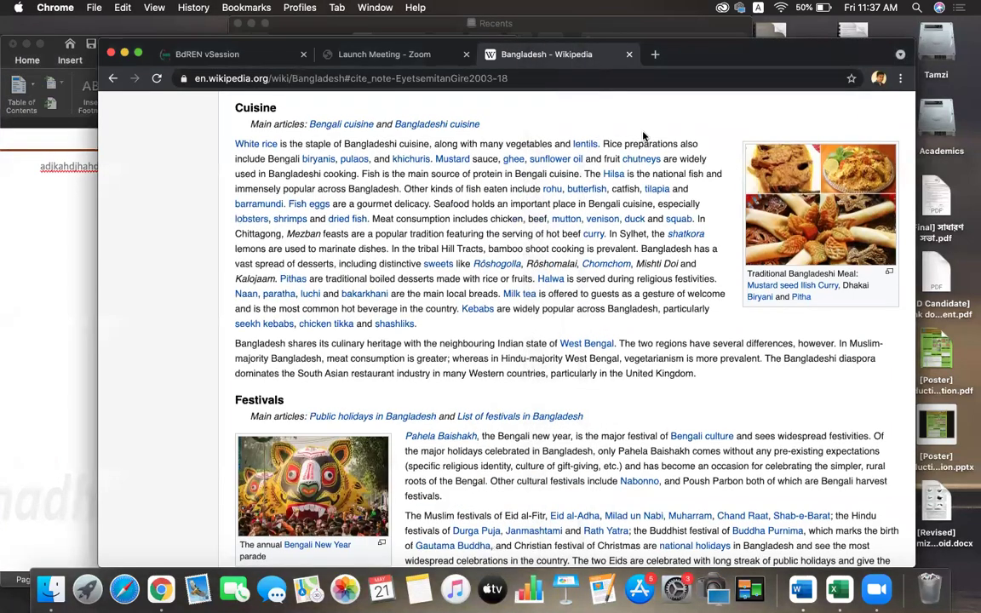
scroll(643, 136, up, 15)
scroll(644, 136, up, 15)
scroll(644, 137, up, 15)
scroll(643, 137, up, 15)
scroll(644, 136, up, 15)
scroll(644, 136, up, 15)
scroll(644, 136, up, 15)
scroll(644, 137, up, 15)
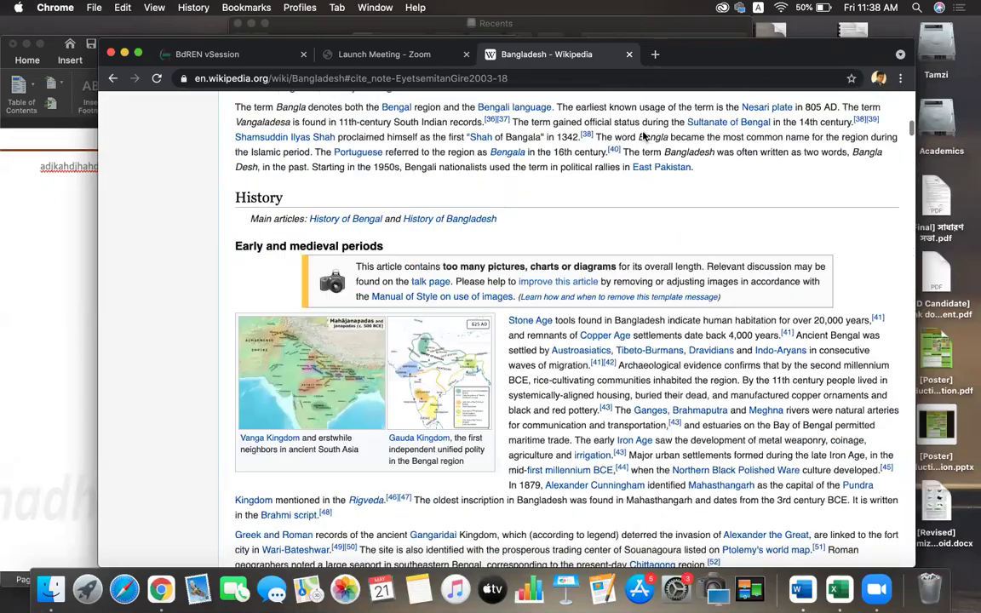
scroll(644, 136, up, 10)
mouse_move(341, 374)
mouse_down()
mouse_move(288, 389)
mouse_move(290, 397)
mouse_up()
key(super+c)
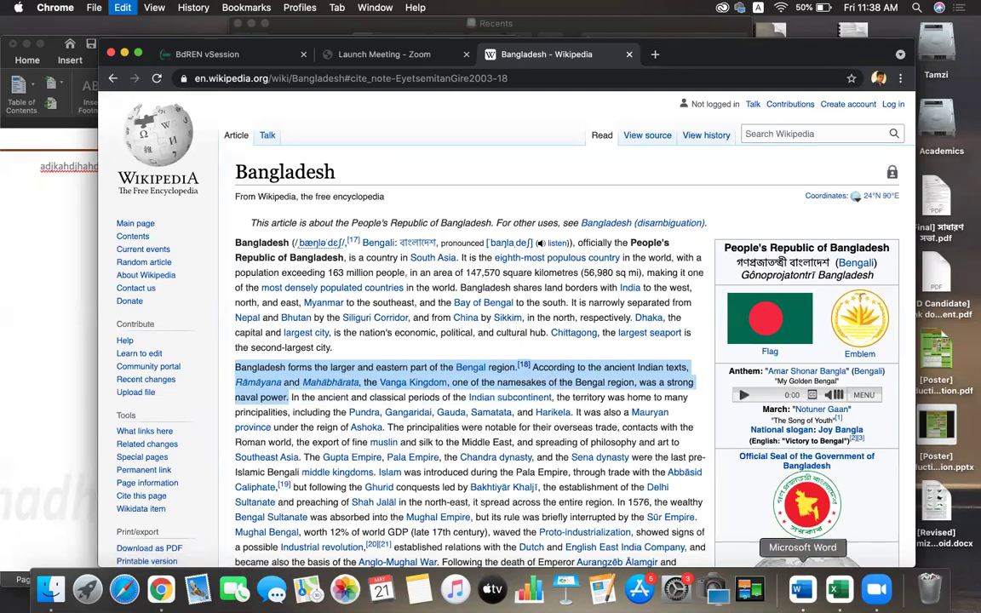
click(802, 590)
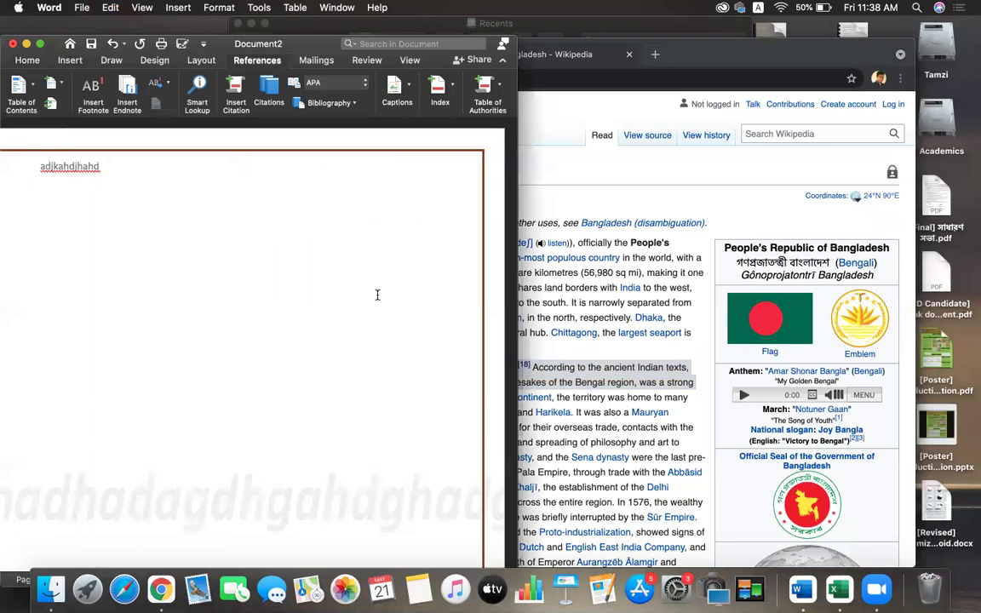
key(super+v)
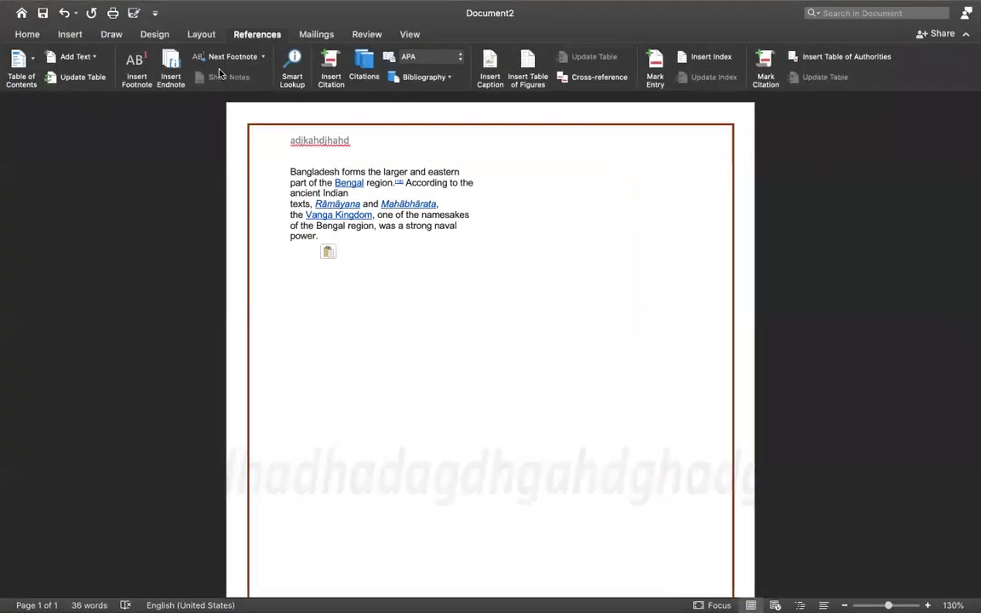
Lay the pasted paragraph out in one column
click(197, 34)
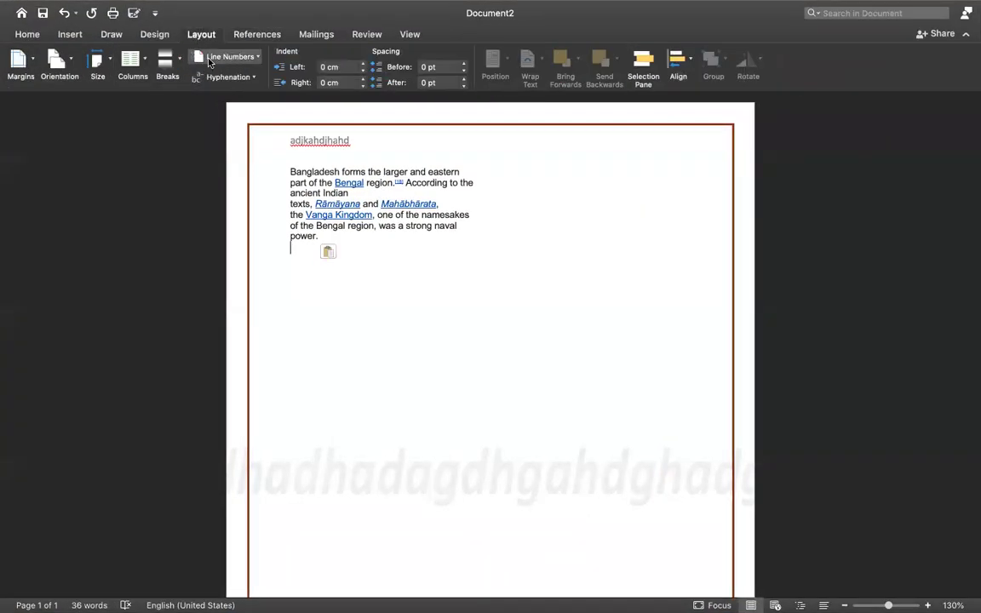
click(138, 58)
click(168, 89)
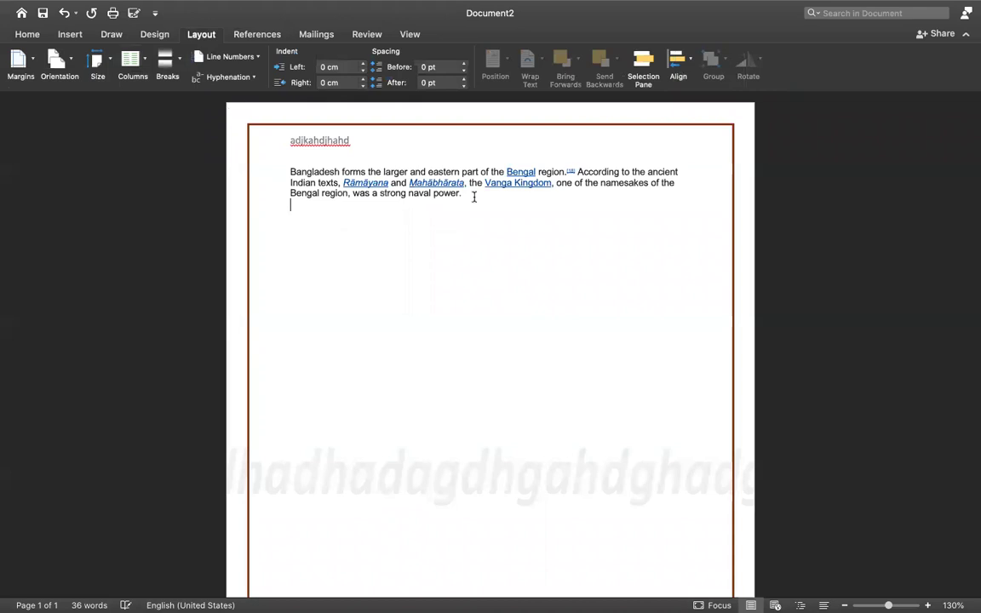
Delete the [18] citation mark and retype the period at the sentence end
click(577, 172)
key(BackSpace)
key(BackSpace)
key(BackSpace)
text(.)
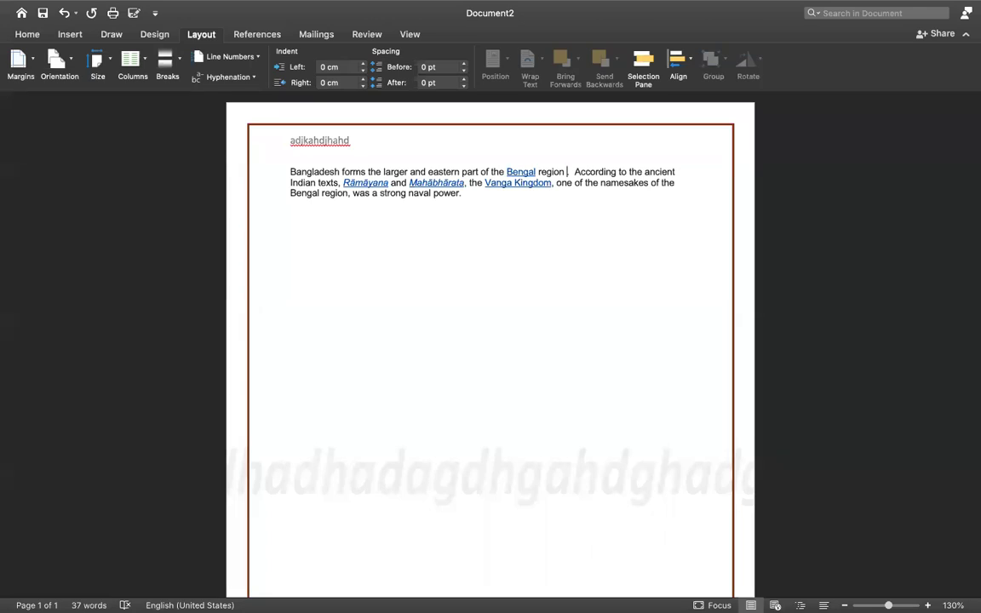
click(257, 34)
Change the bibliography style from APA to IEEE
click(475, 263)
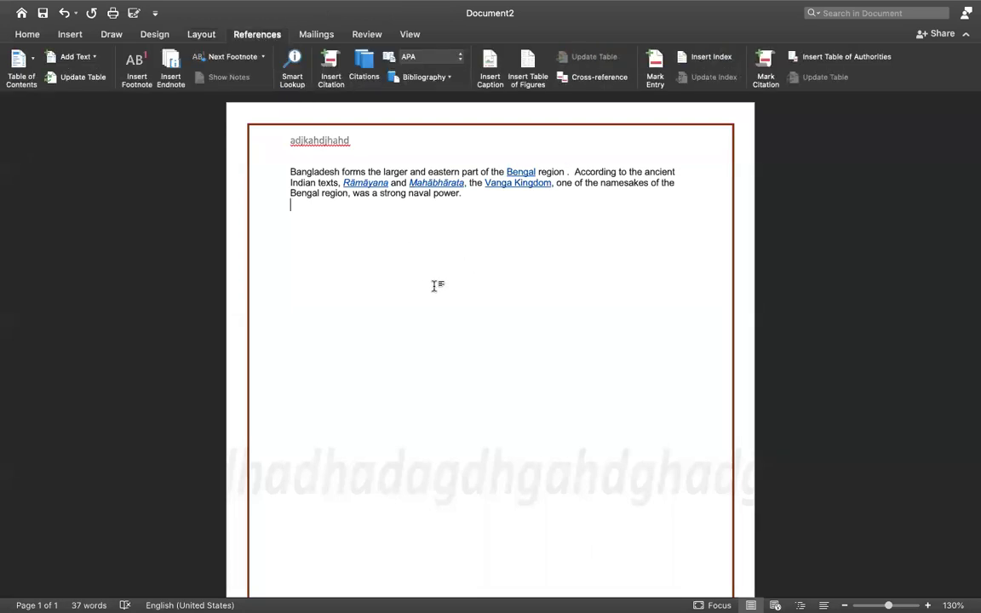
click(412, 171)
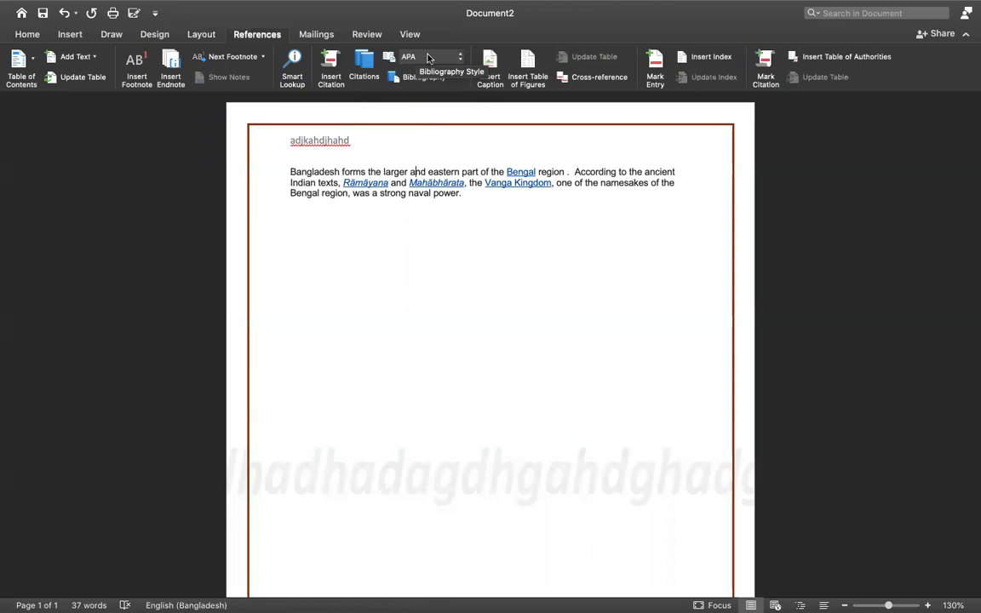
click(425, 57)
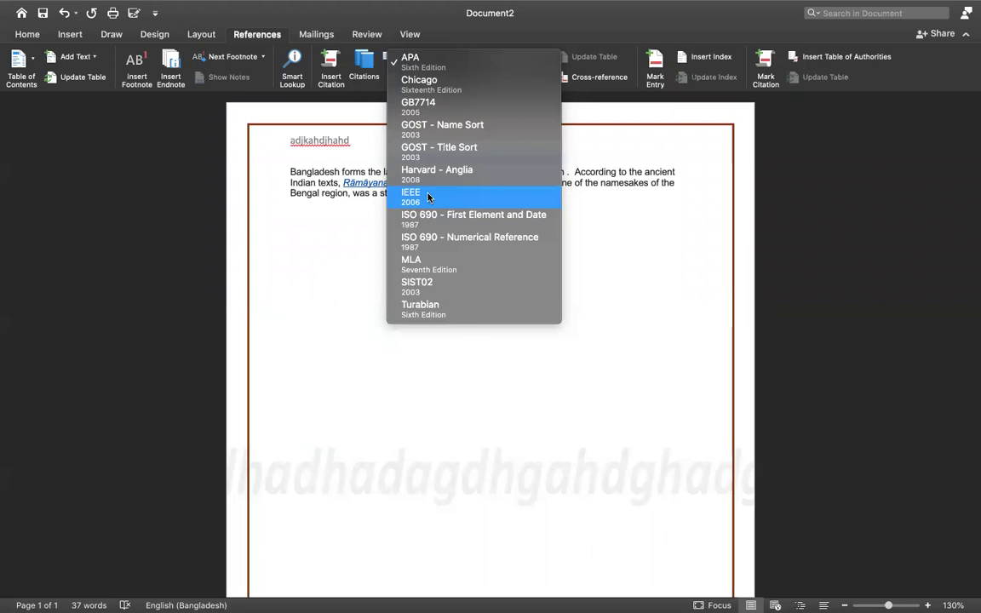
click(428, 196)
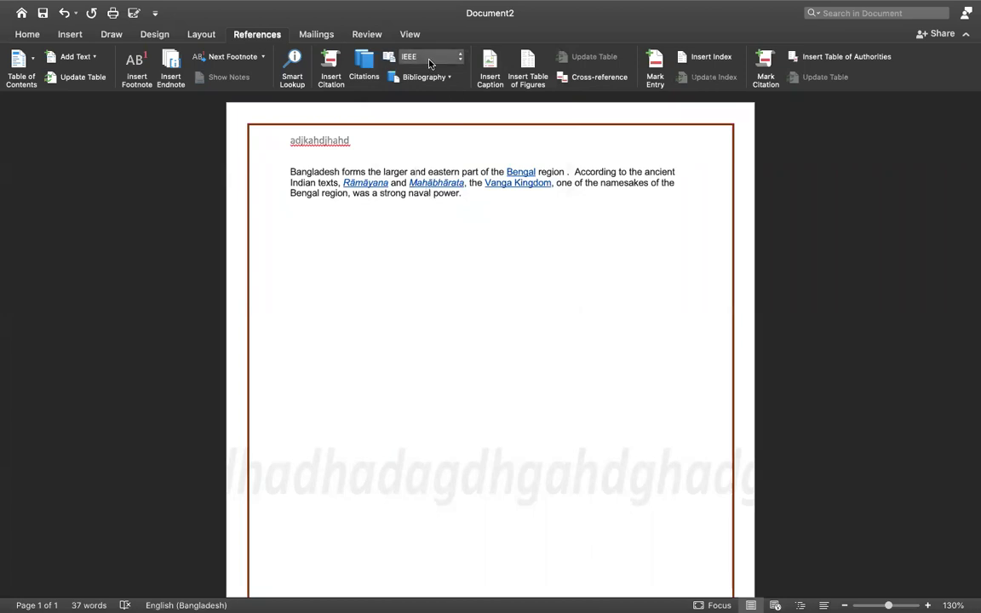
click(567, 171)
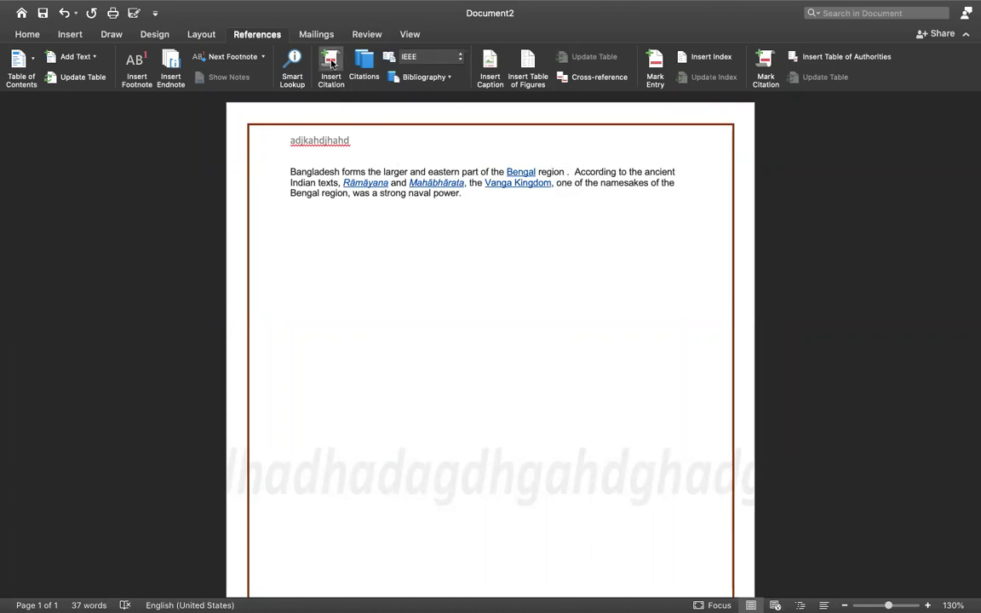
Insert a citation after 'region' with a new Web site source, an author, and page name 'Wikipedia'
click(565, 170)
click(328, 70)
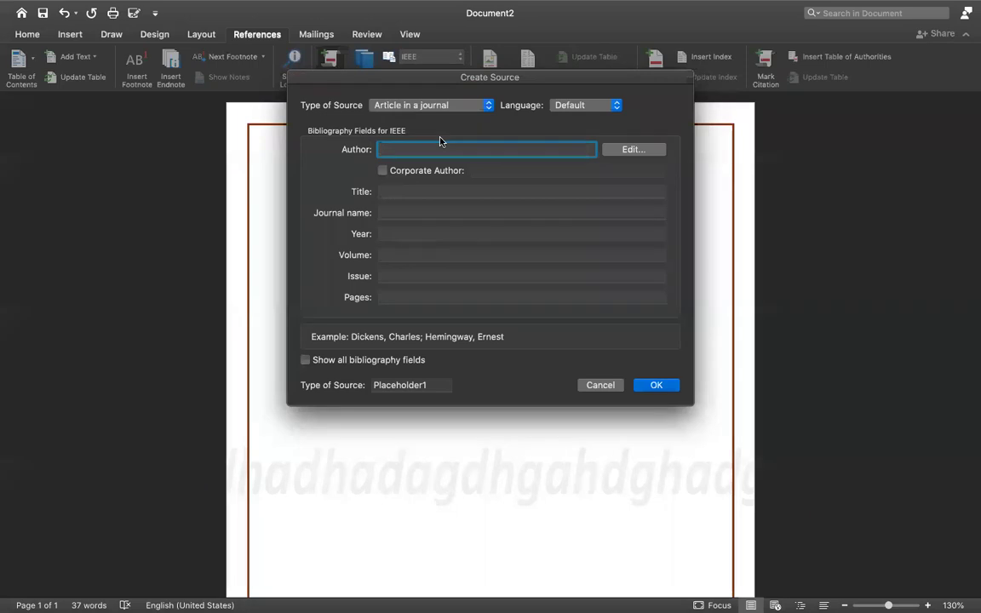
click(442, 109)
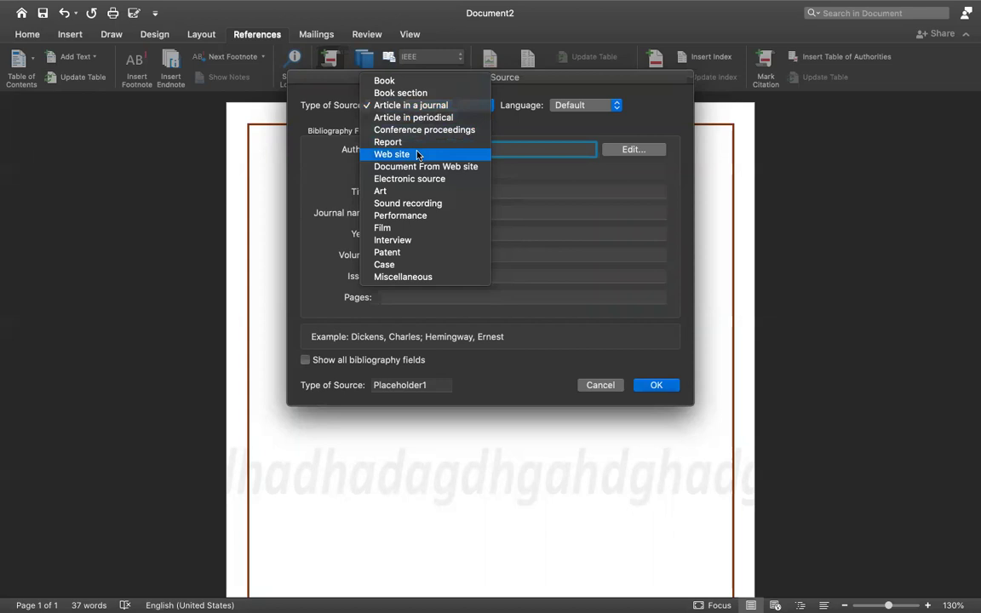
click(306, 109)
click(390, 105)
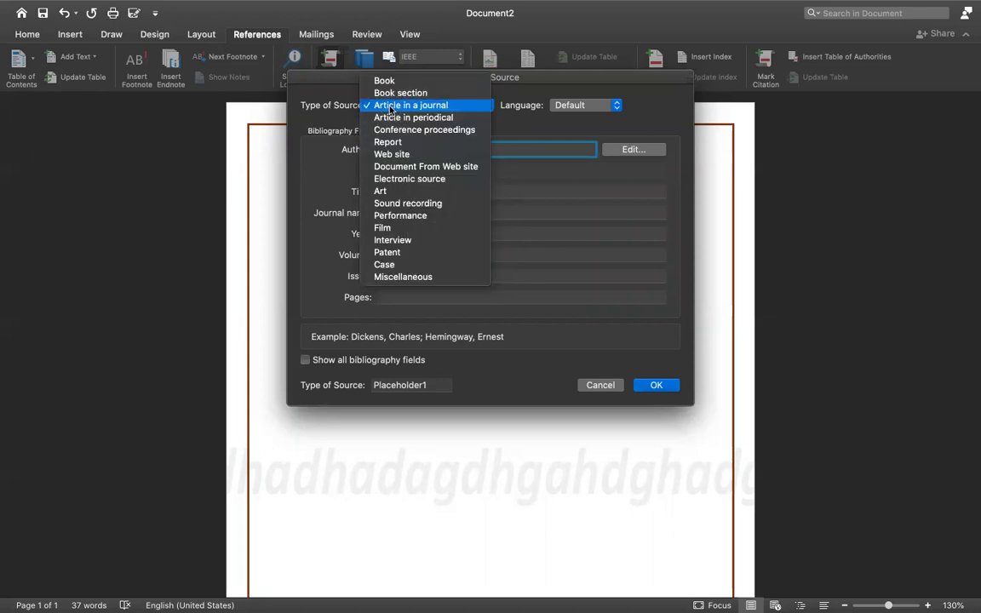
click(392, 154)
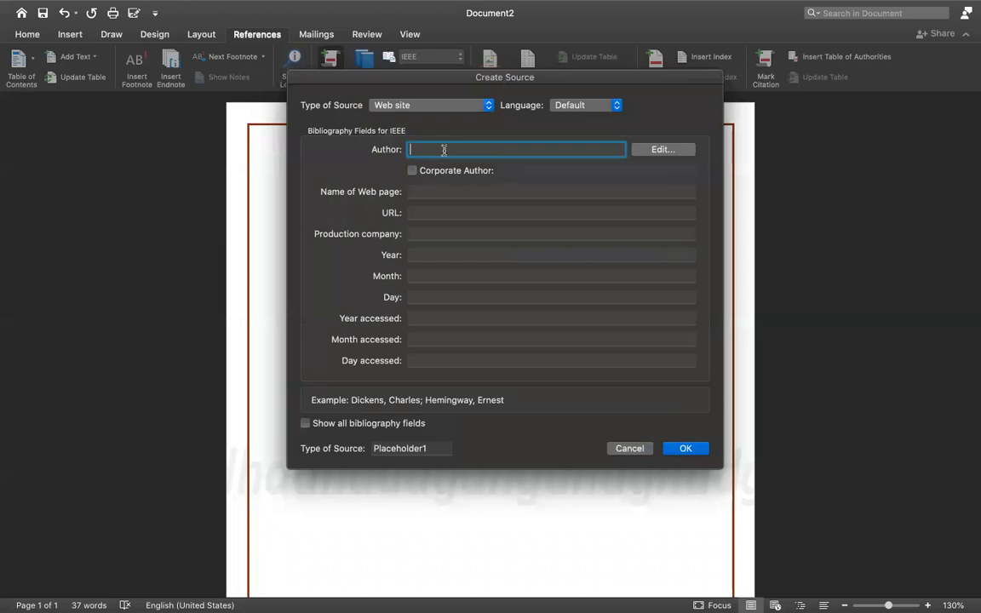
text(hsdghsd shdgfhsgf)
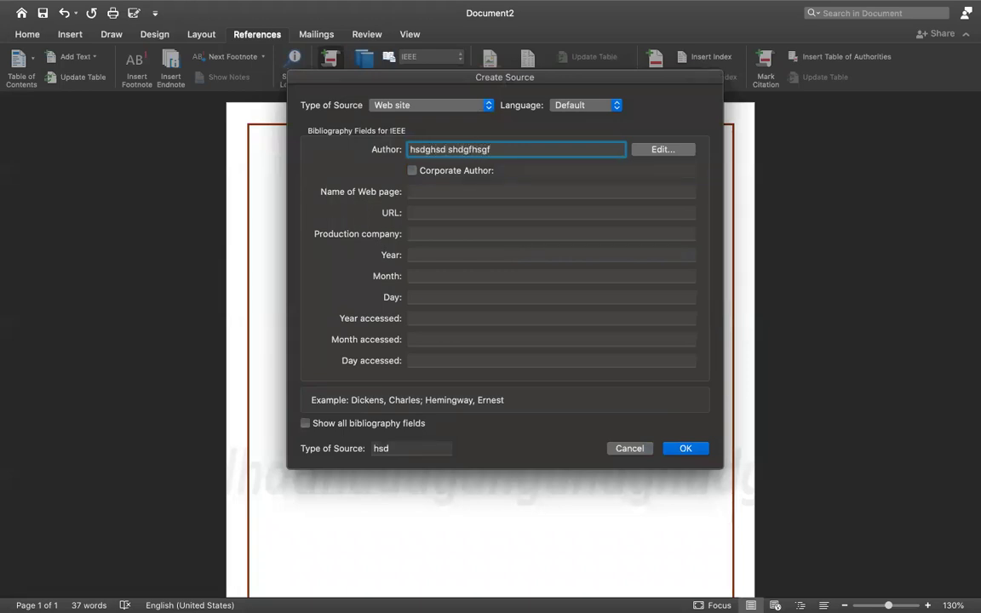
click(427, 192)
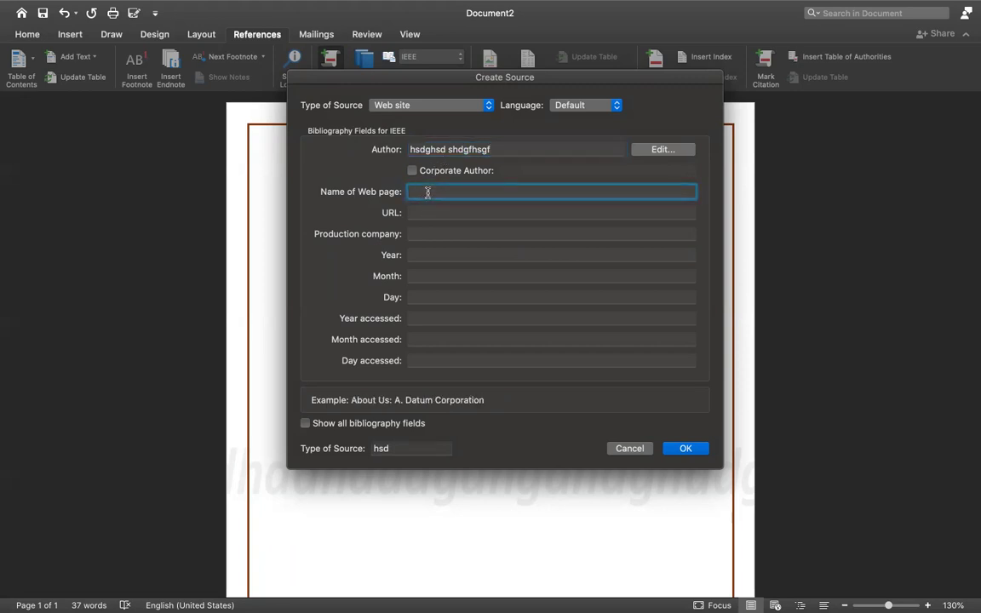
text(Wik)
text(ipedia)
Copy the Bangladesh Wikipedia page address from Chrome for the source's URL
click(431, 214)
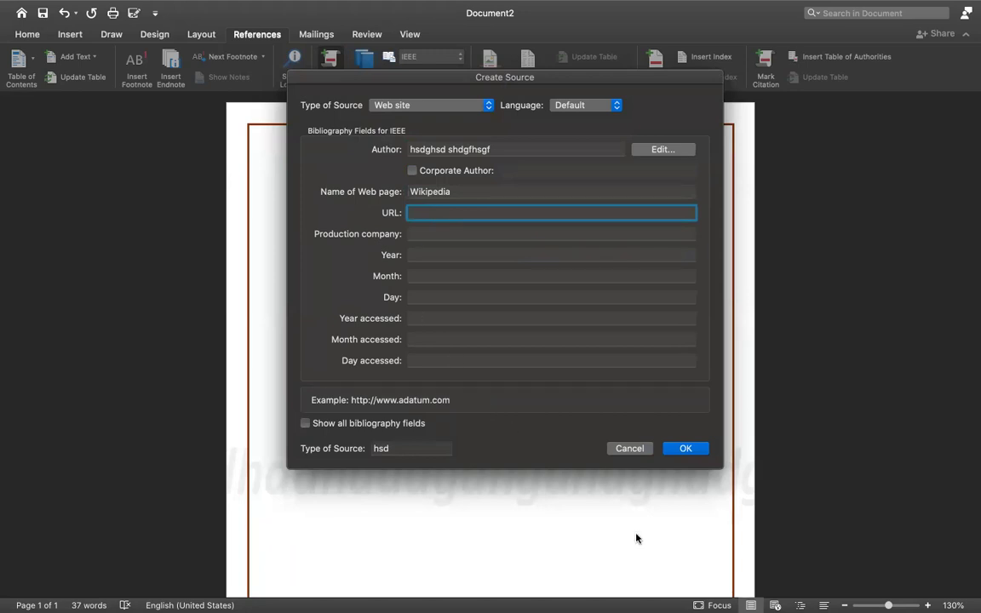
key(super+Tab)
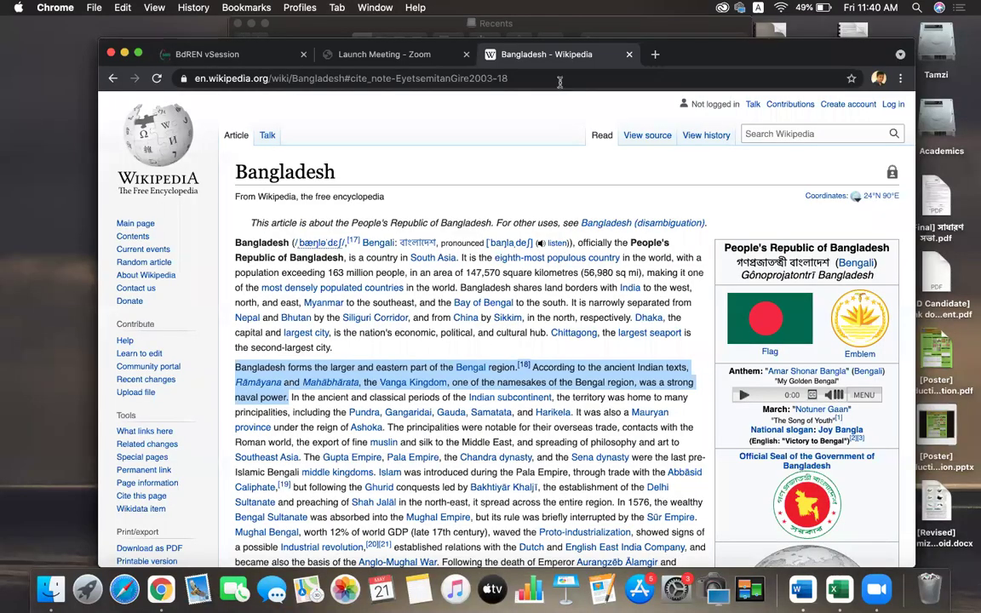
click(558, 78)
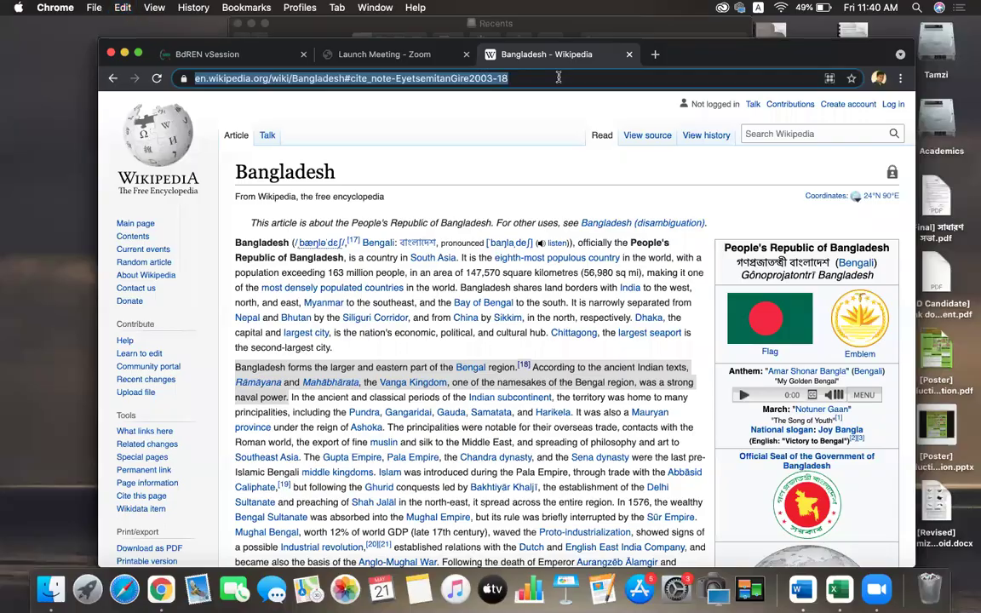
key(super+Tab)
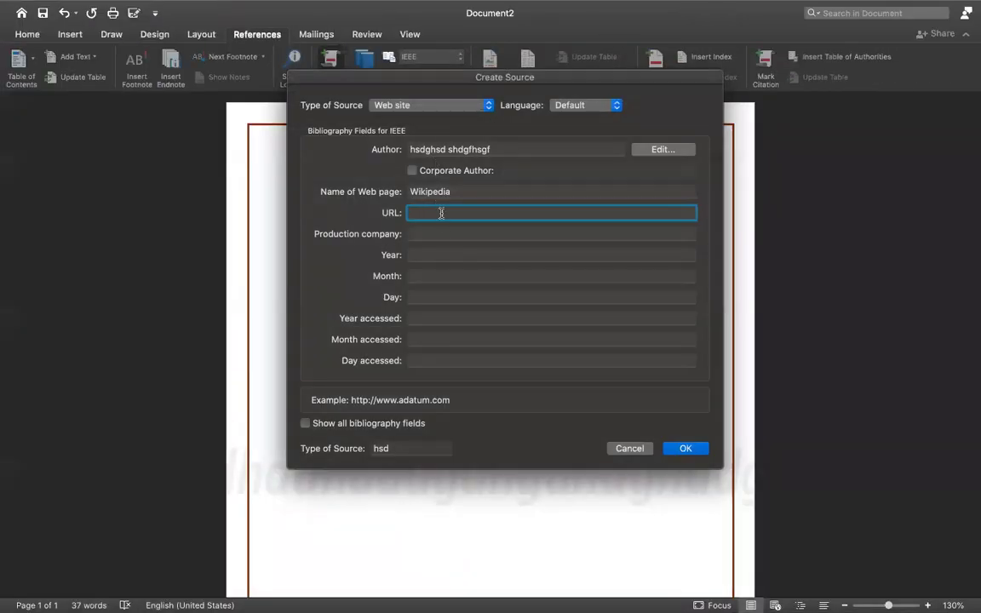
Paste the URL, enter Year 2018, and set the accessed date to 2021, month 05, day 21
text(https://en.wikipedia.org/wiki/Bangladesh#cite_note-EyetsemitanGire2003-18)
click(432, 254)
text(2018)
click(437, 296)
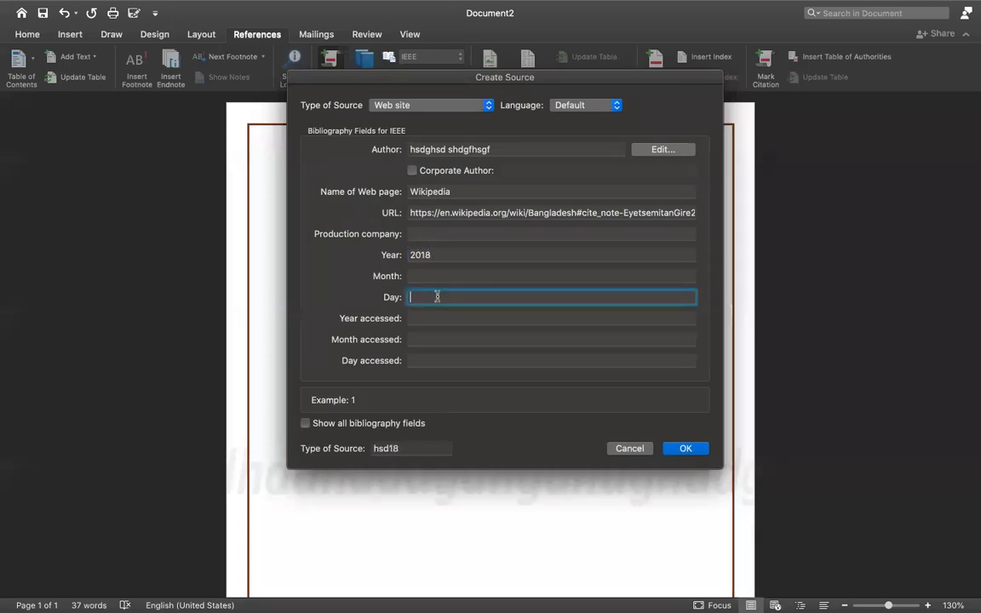
click(426, 316)
text(2)
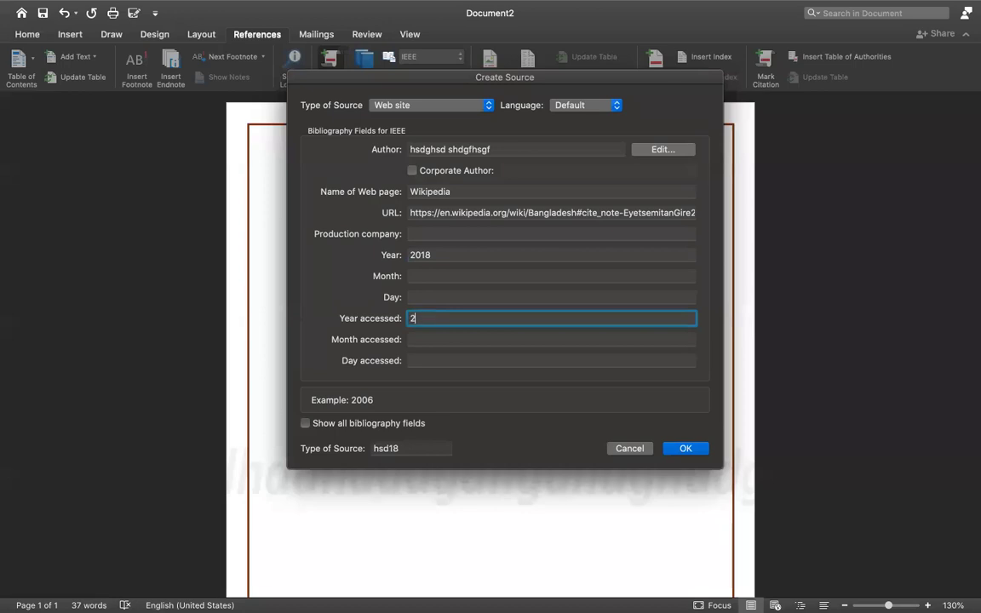
text(021)
click(429, 338)
text(05)
click(429, 360)
text(21)
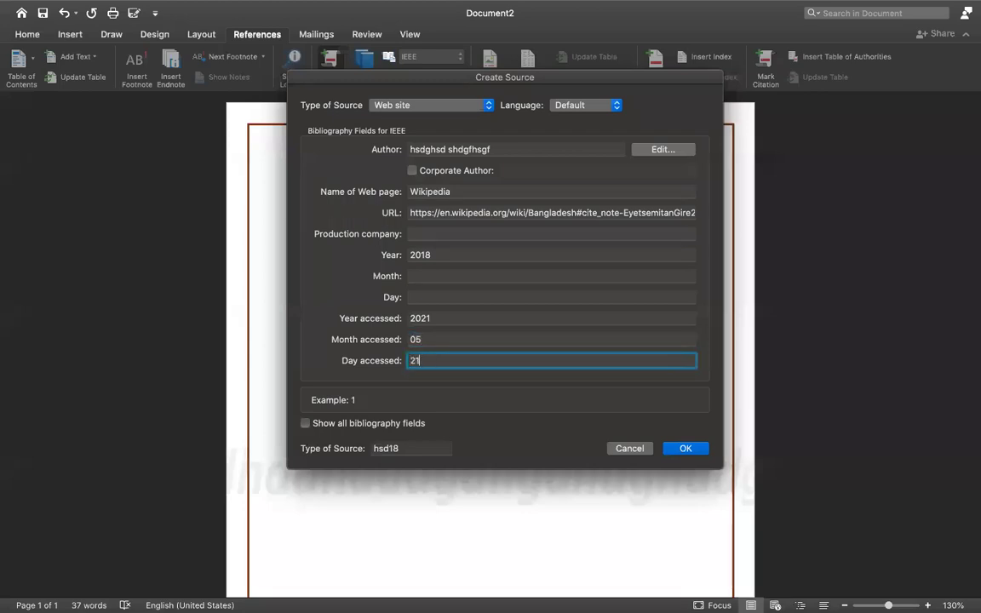
Set the source's Month to 12 and Day to 1, then save it to insert citation [1]
click(437, 297)
click(422, 276)
text(12)
click(421, 297)
text(1)
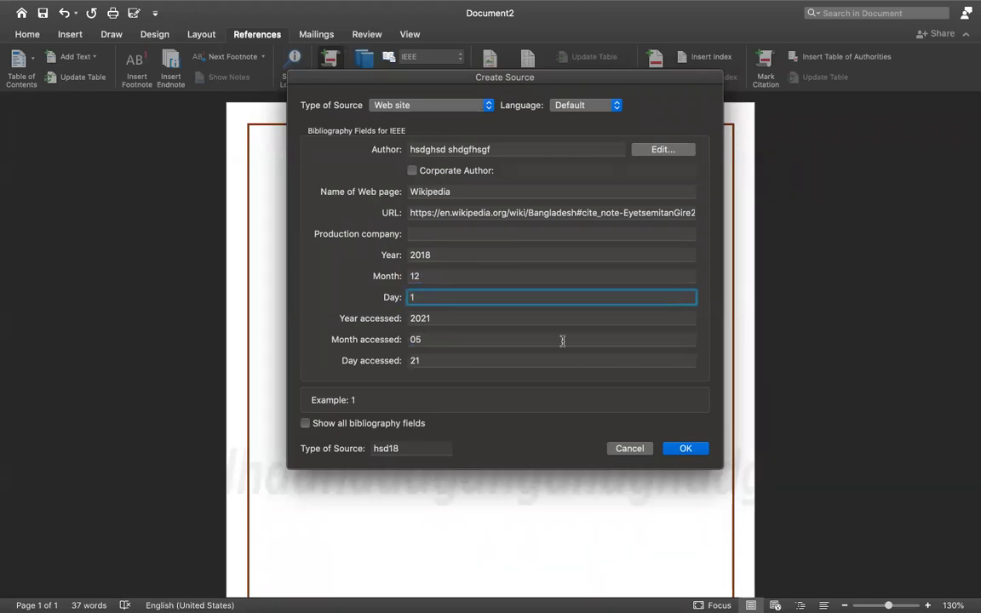
click(681, 449)
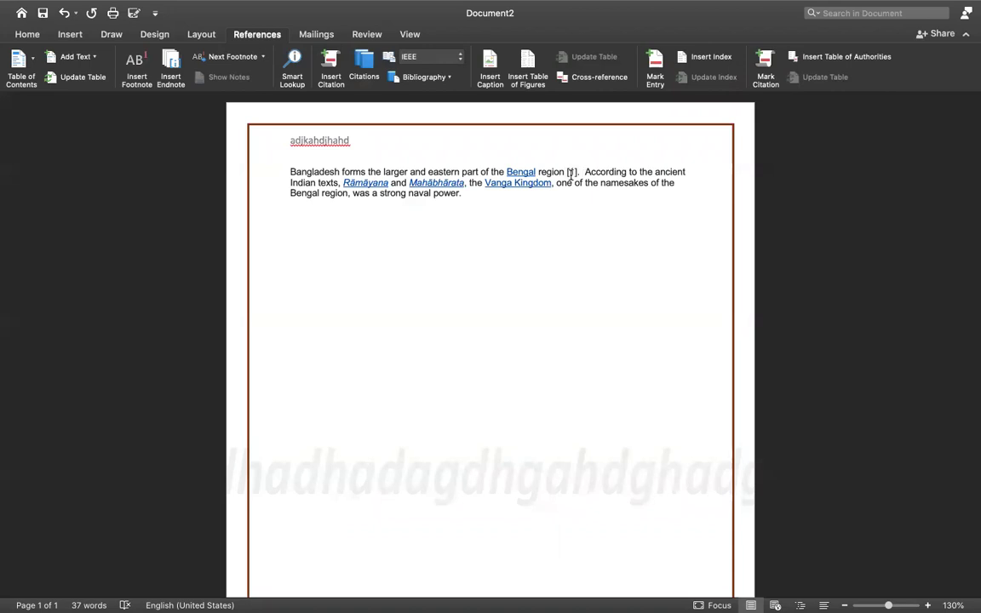
Place the cursor after 'naval power' and start a new 'Article in a journal' citation source
click(462, 193)
click(461, 208)
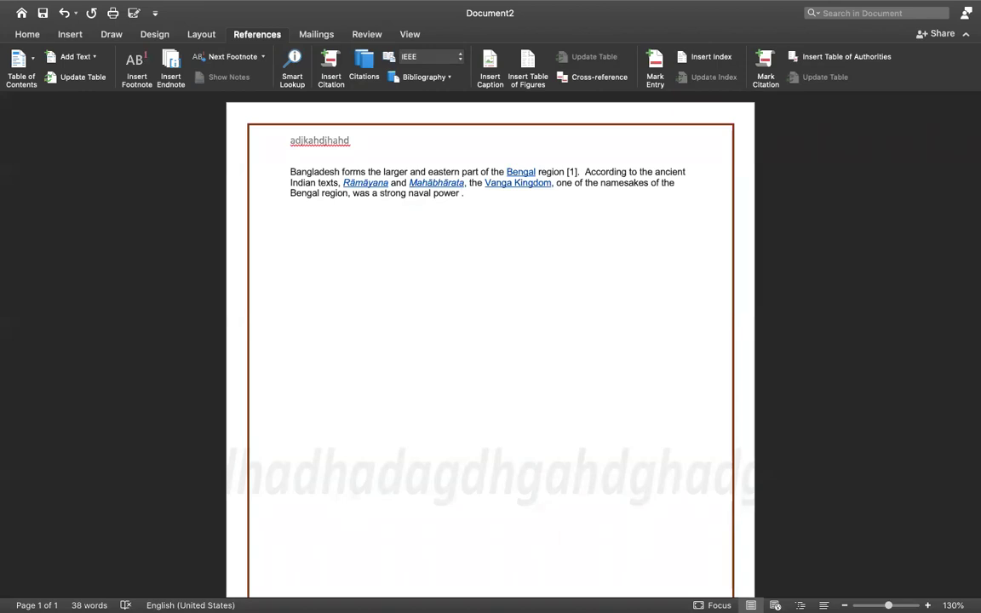
click(331, 68)
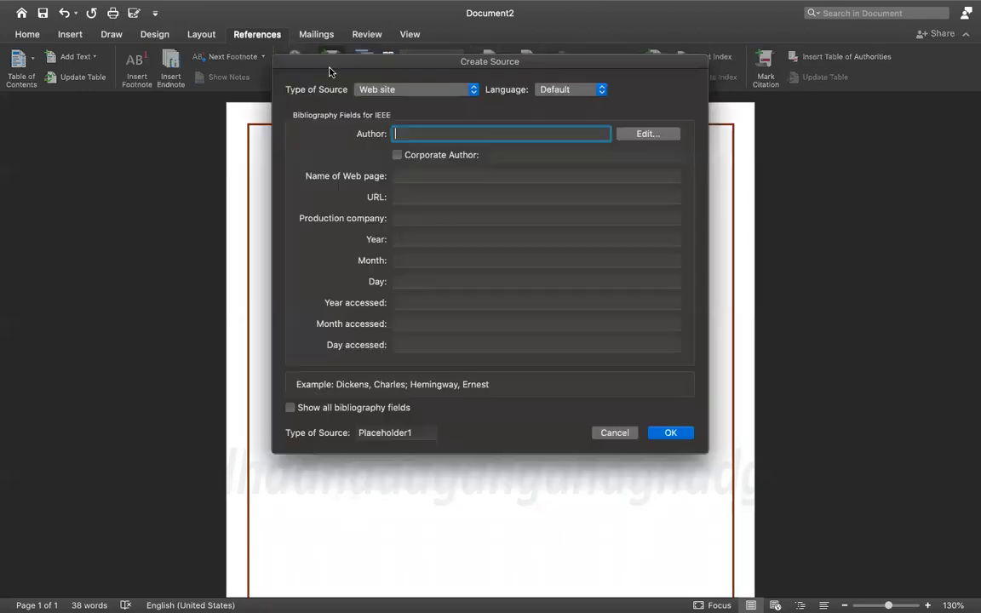
click(390, 91)
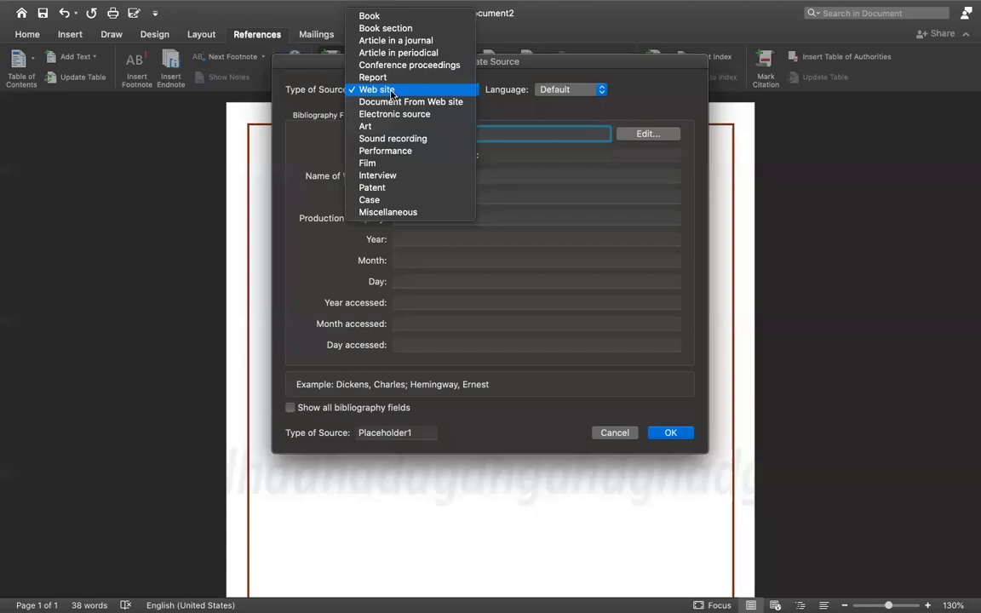
click(412, 43)
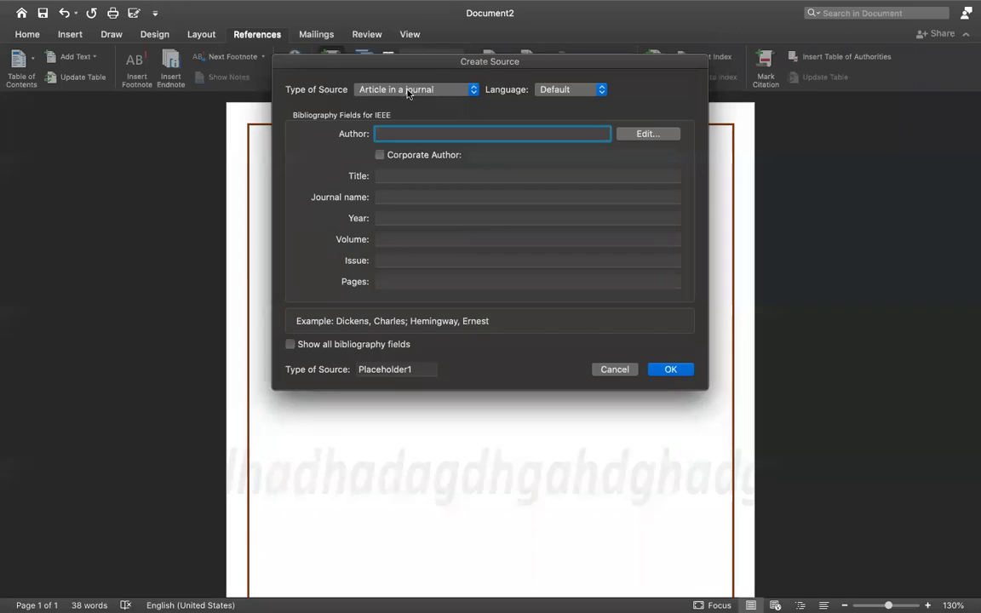
Enter the authors, a placeholder title and the journal name for the article source
text(sgdhs dhsdgsd s)
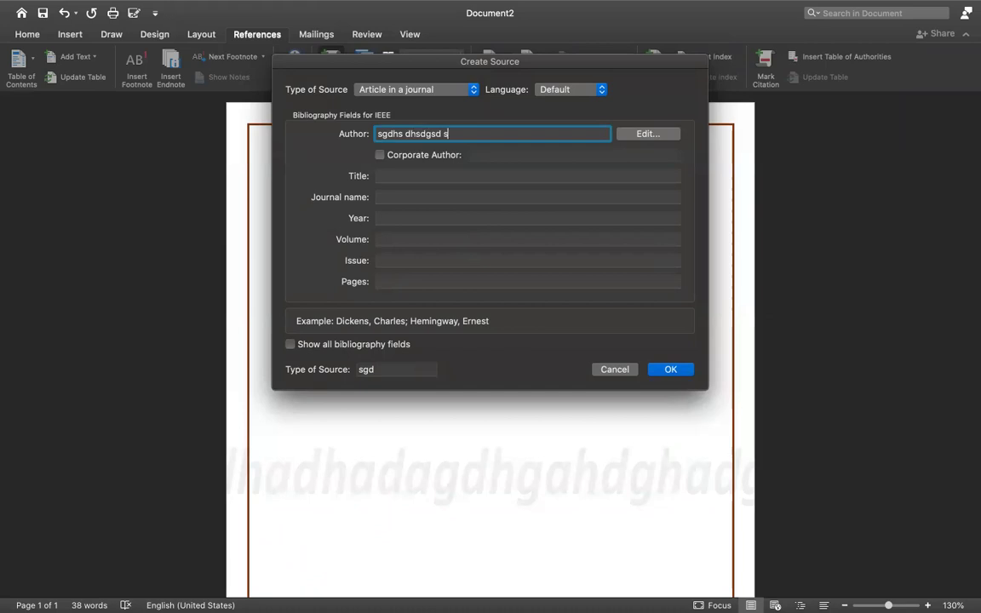
key(BackSpace)
text(, shfhgs, shfsg)
key(Tab)
text(aaaaaaaaaaaaaaaaaaaaa)
click(389, 197)
text(bbbbbbbbbbnbbbb)
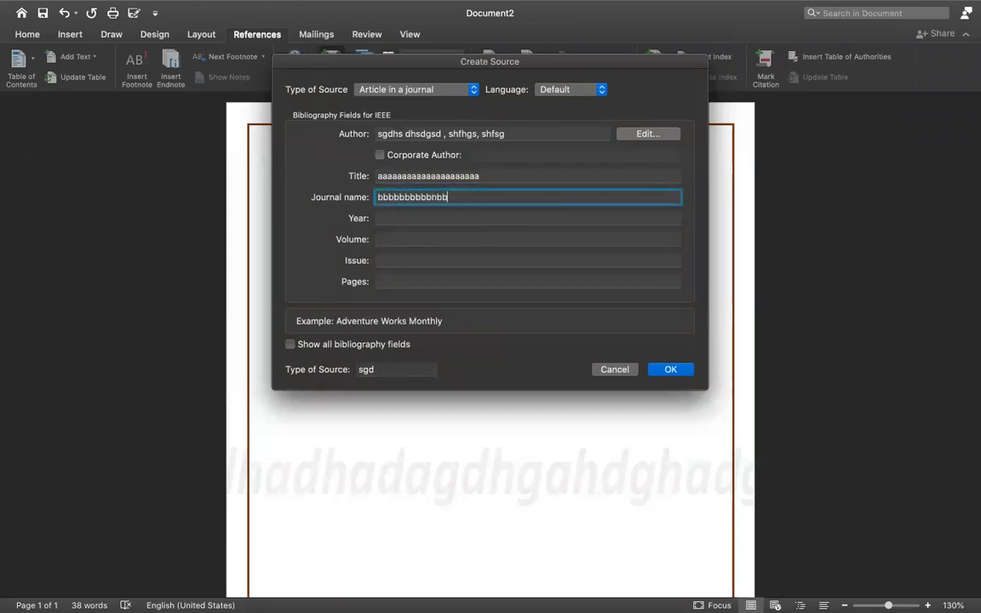
Fill in year 2001, volume II, issue 2 and pages 4-19, then save it as citation [2]
click(380, 217)
text(2001)
click(378, 239)
text(23)
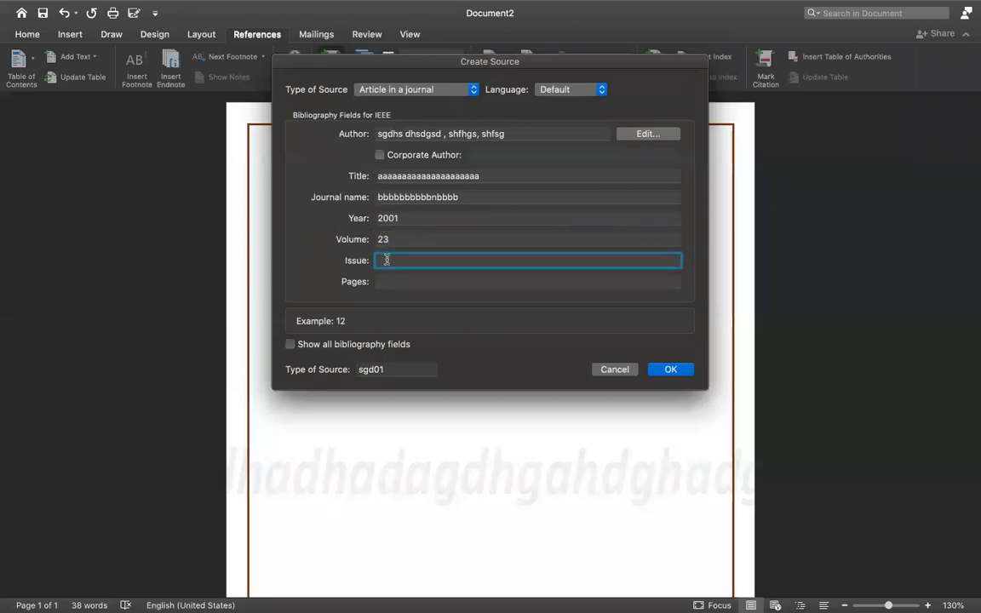
text(2)
click(386, 280)
text(4-19)
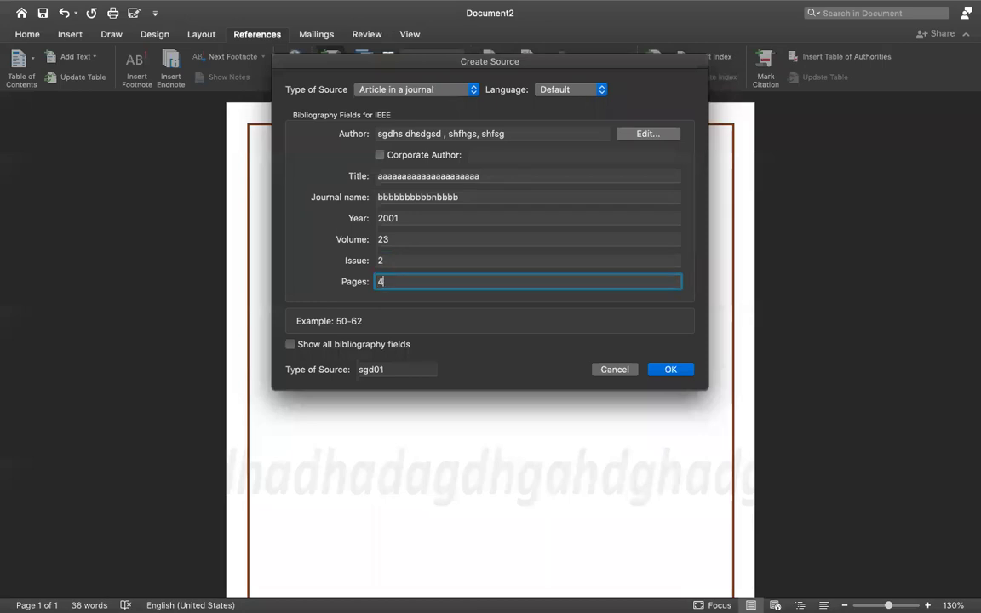
click(417, 260)
click(406, 281)
click(414, 218)
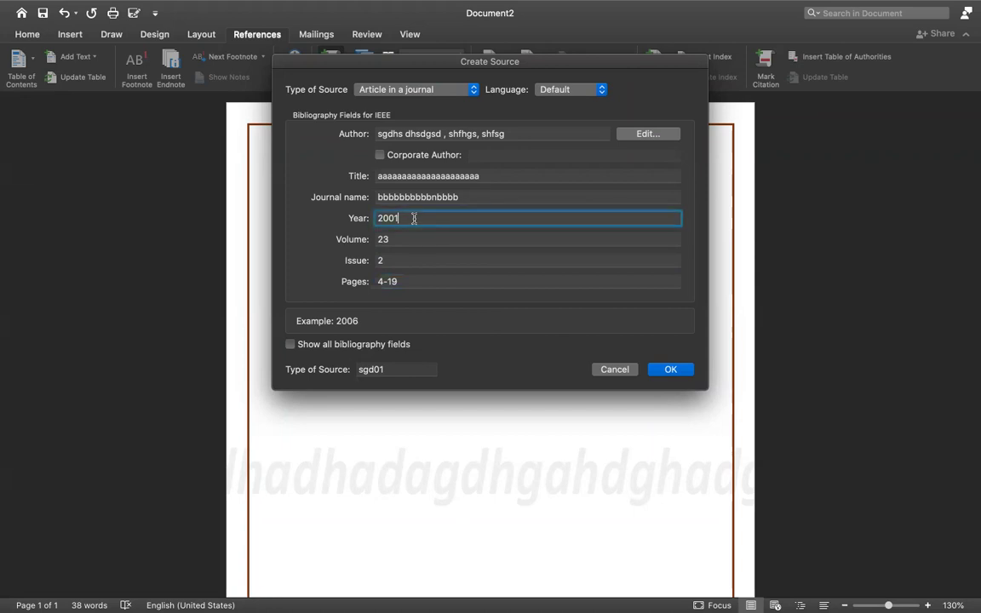
key(Tab)
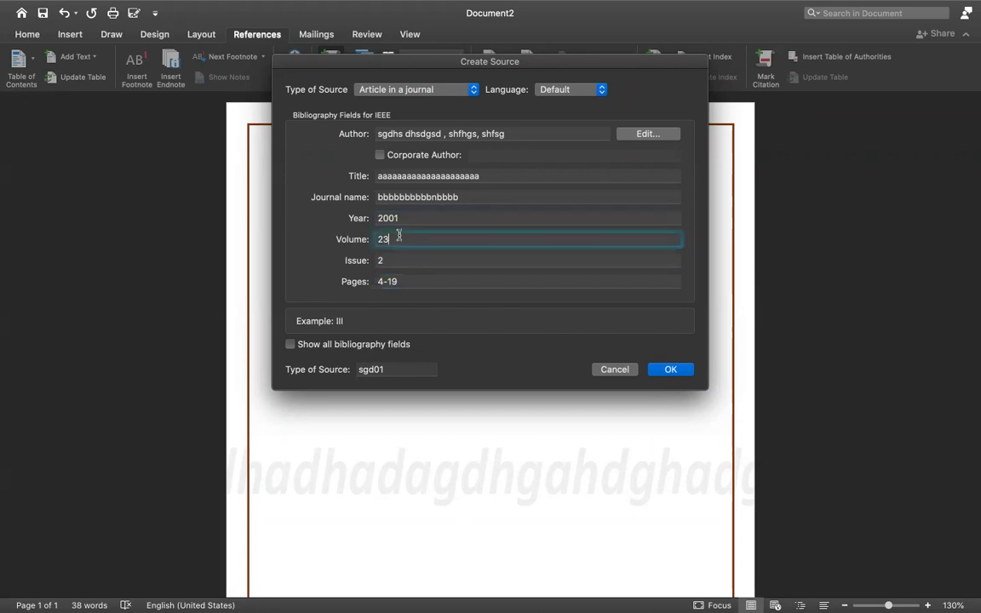
key(BackSpace)
text(II)
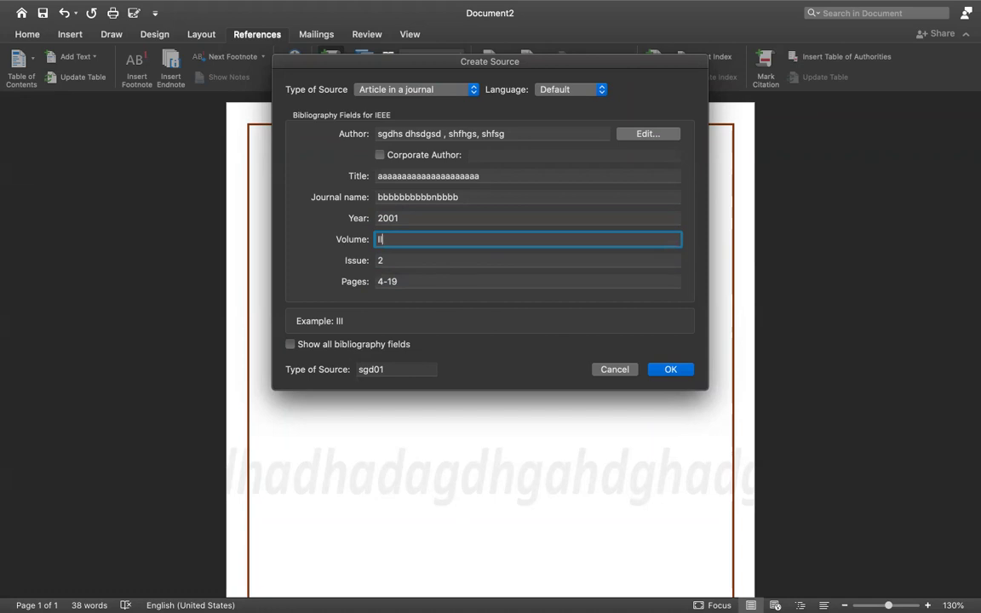
click(398, 260)
click(411, 281)
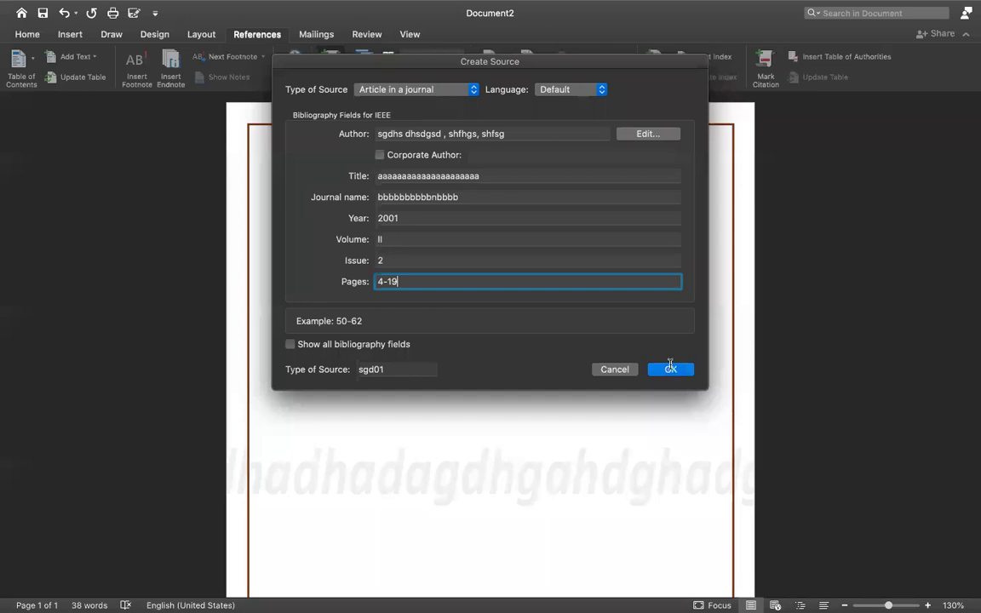
click(670, 368)
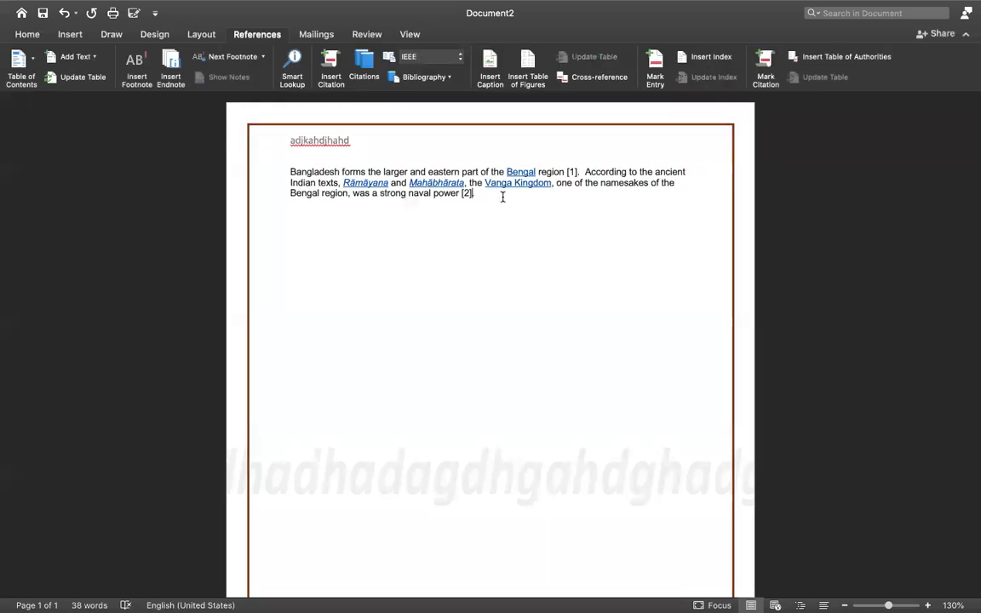
Add a new blank line after the end of the paragraph
click(568, 172)
click(482, 195)
key(Return)
Check the References section of the Bangladesh Wikipedia page in Chrome, then return to Word
key(super+Tab)
scroll(492, 180, down, 10)
scroll(491, 180, down, 10)
scroll(491, 180, down, 10)
scroll(491, 181, down, 10)
scroll(491, 180, down, 10)
scroll(492, 182, down, 10)
scroll(494, 184, down, 10)
scroll(491, 183, down, 15)
scroll(491, 180, up, 5)
scroll(491, 181, up, 5)
scroll(491, 179, up, 5)
scroll(491, 179, down, 5)
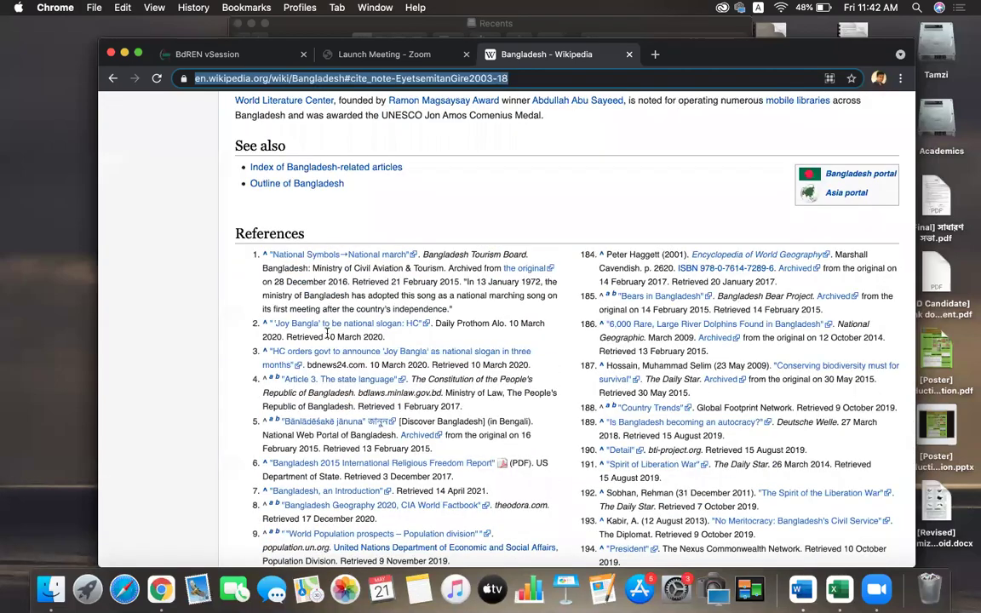
key(super+Tab)
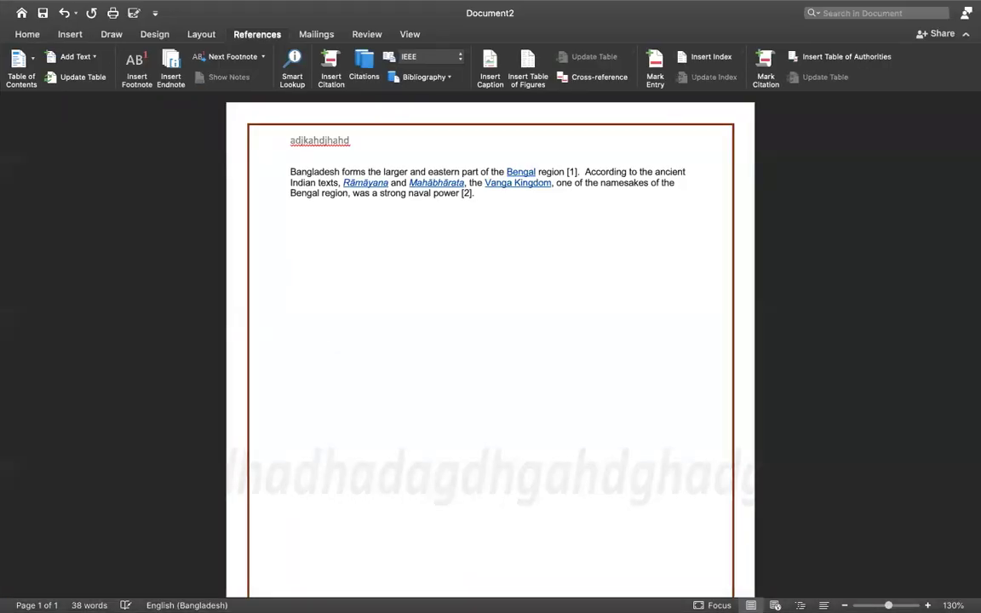
Insert the built-in Bibliography listing sources [1] and [2] below the paragraph and select it
click(428, 78)
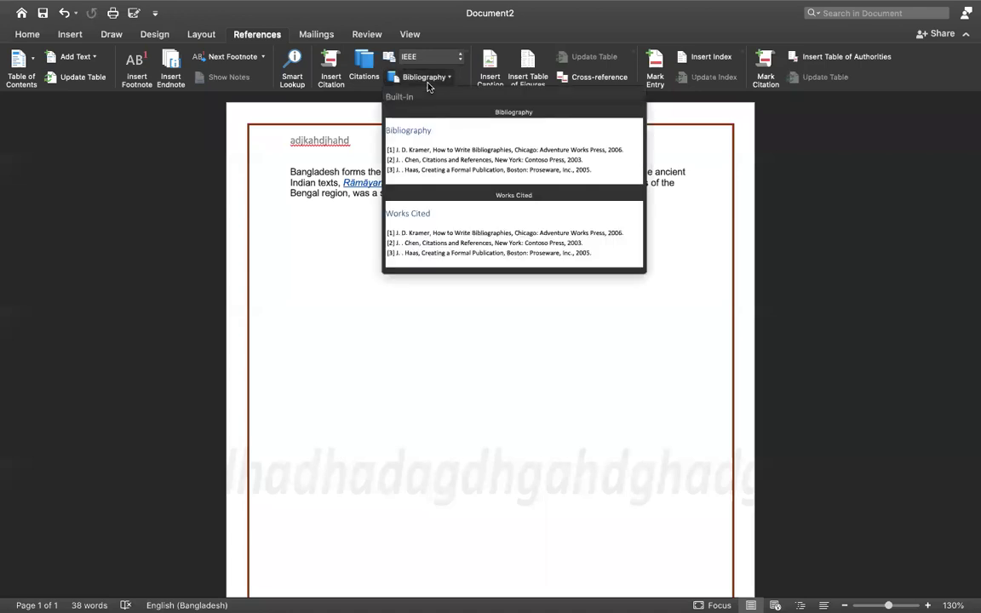
click(440, 142)
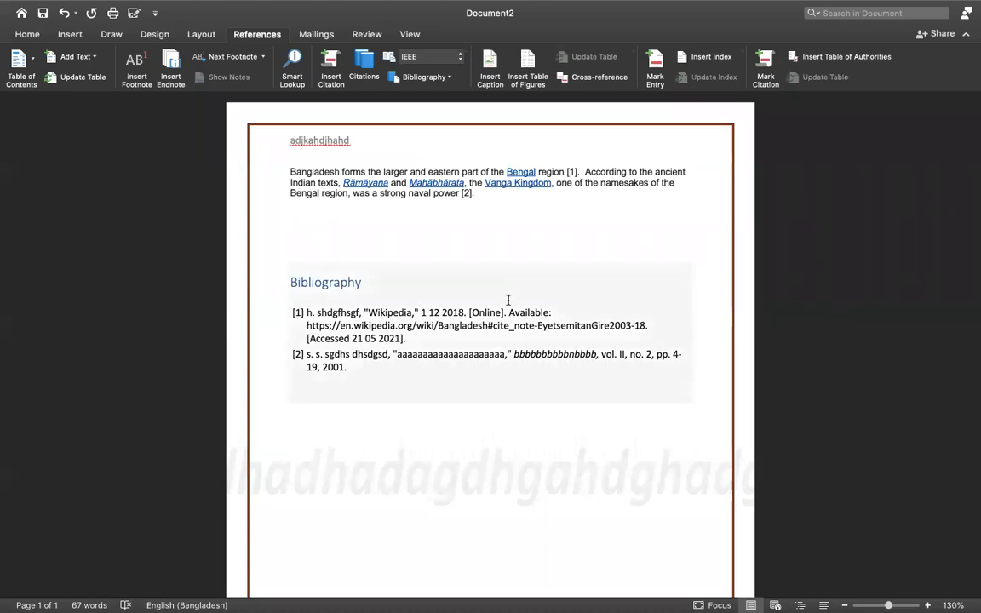
click(361, 315)
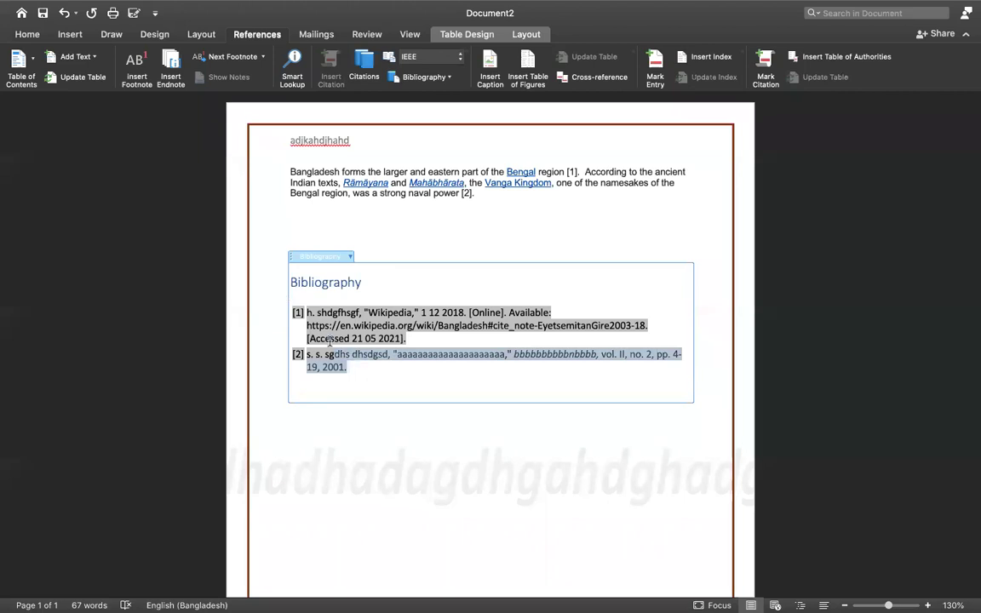
Make both bibliography entries 11 pt and justified
drag(349, 368, 308, 323)
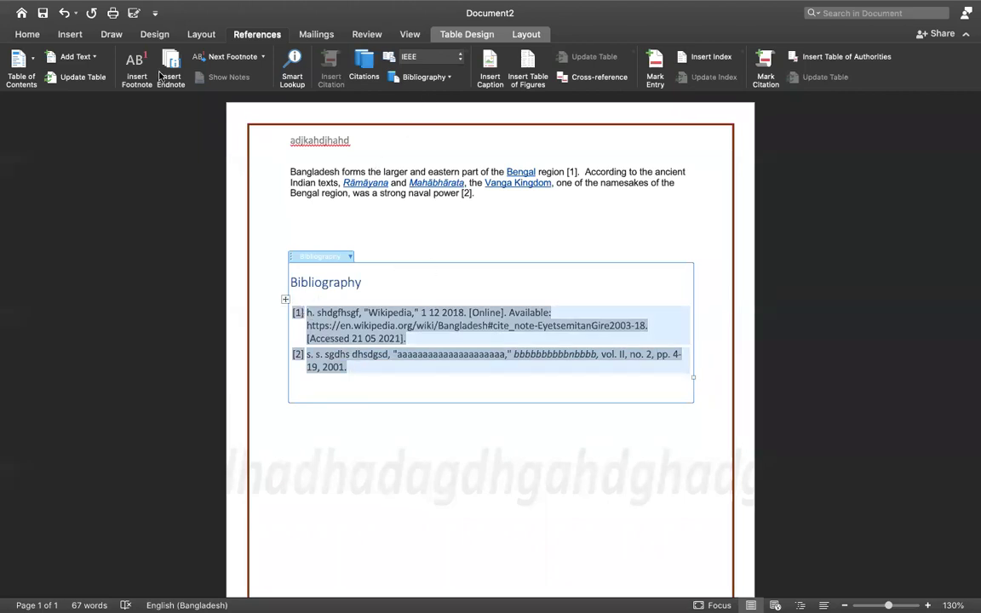
click(25, 34)
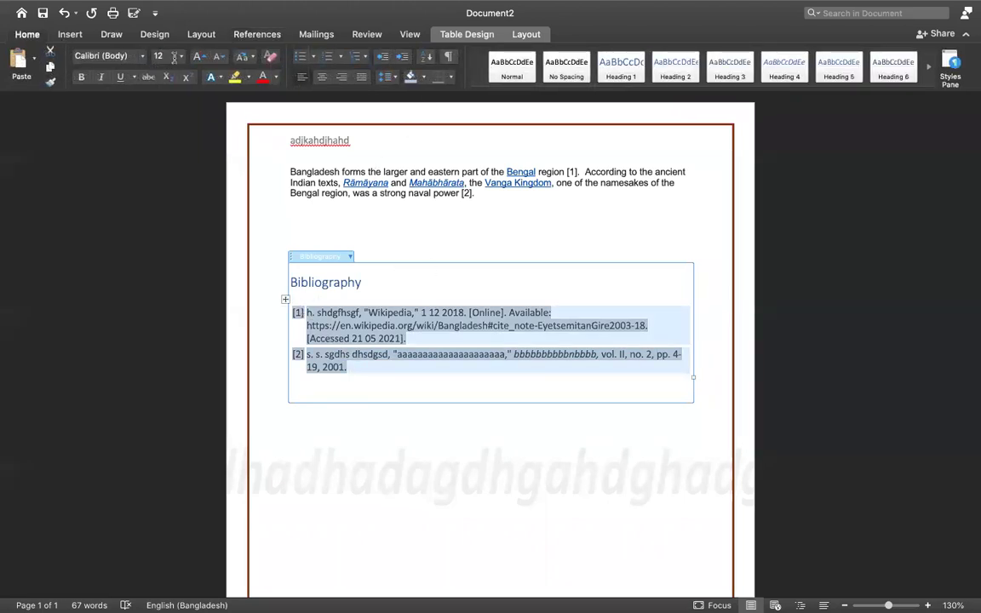
click(214, 58)
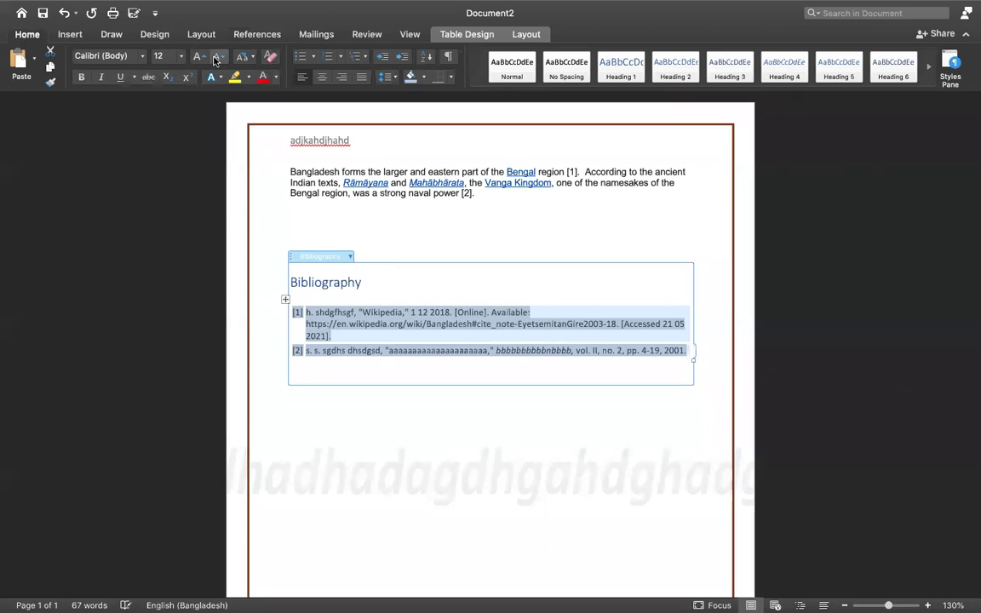
click(361, 77)
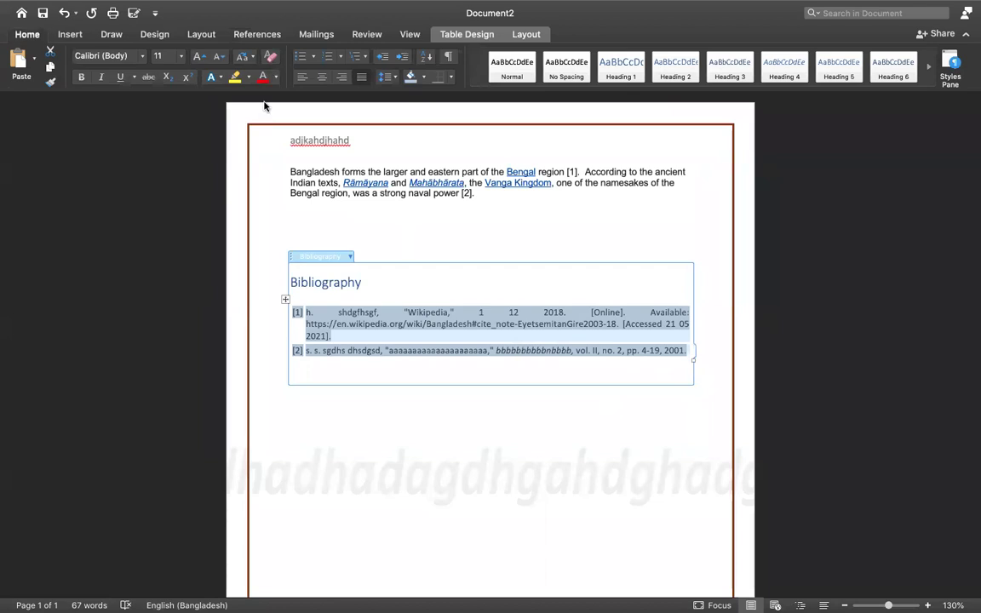
Rename the Bibliography heading to 'Reference', then select all the document text
click(347, 283)
drag(346, 282, 292, 284)
text(R)
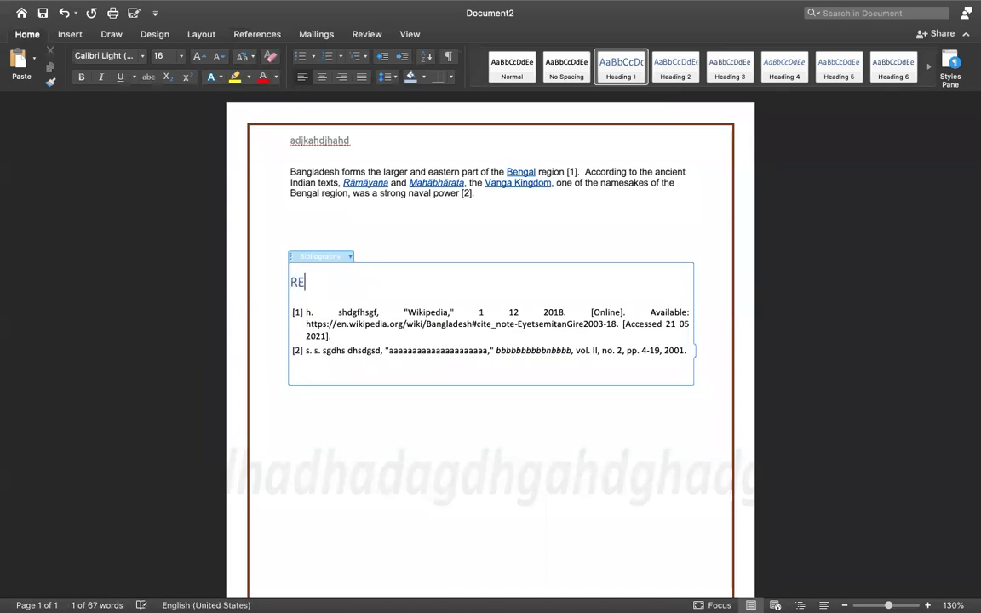
text(E)
key(BackSpace)
text(eference)
click(354, 454)
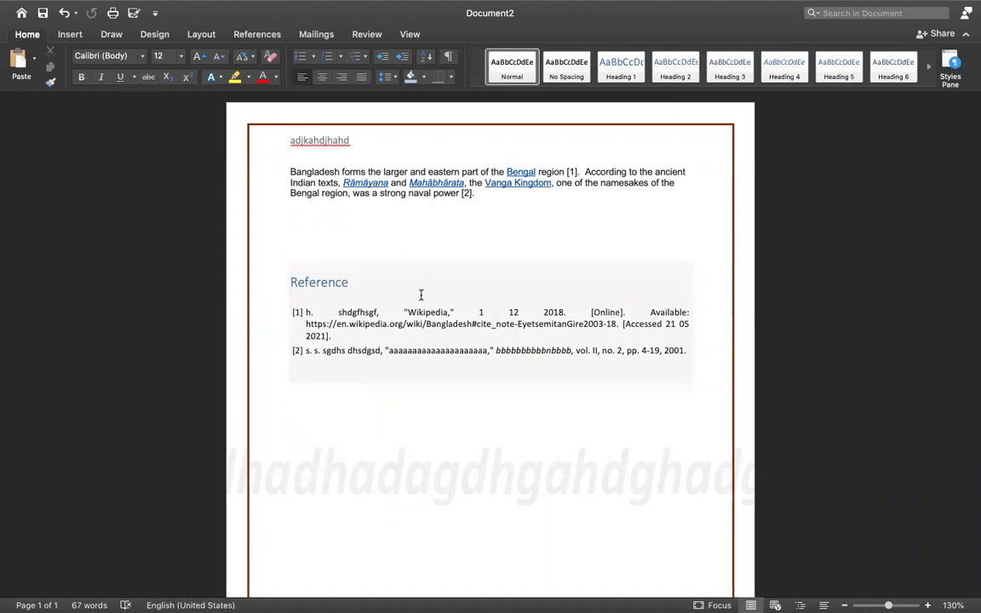
click(267, 38)
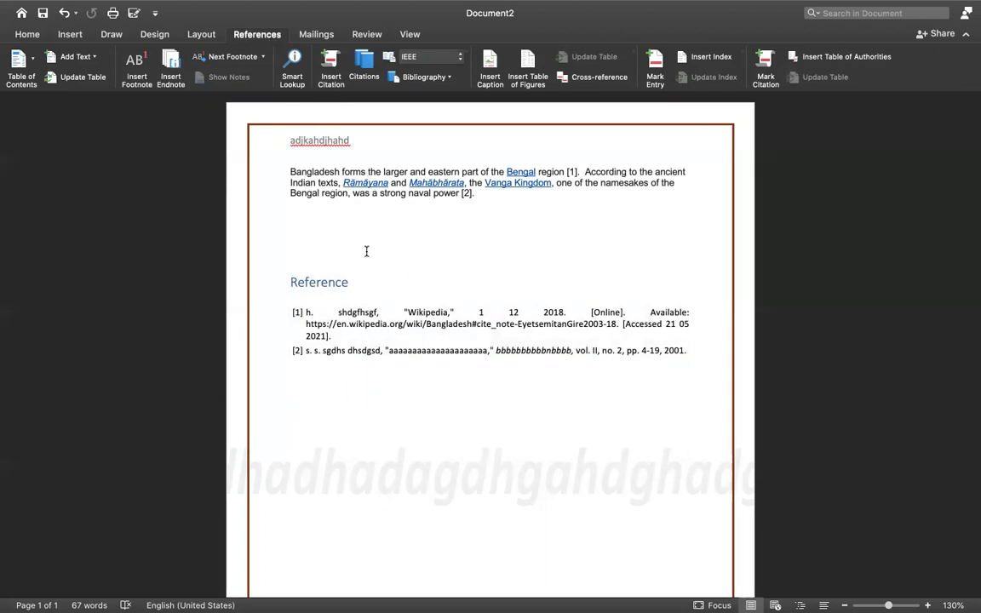
key(super+a)
Delete the selected text and switch the typing language to English (Bangladesh)
key(BackSpace)
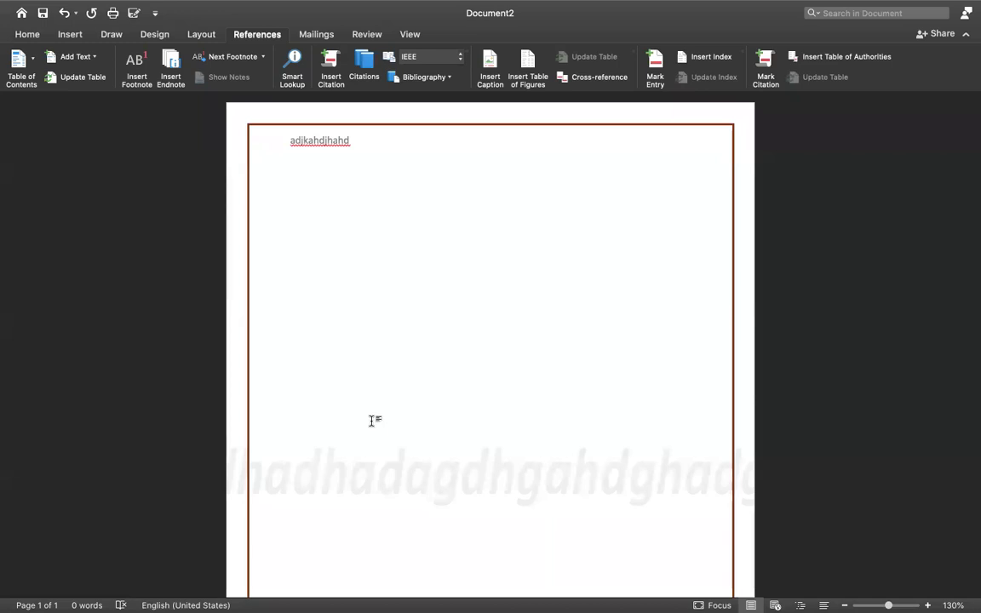
key(ctrl+space)
Insert the cvasu-logo picture from file into the document
click(70, 34)
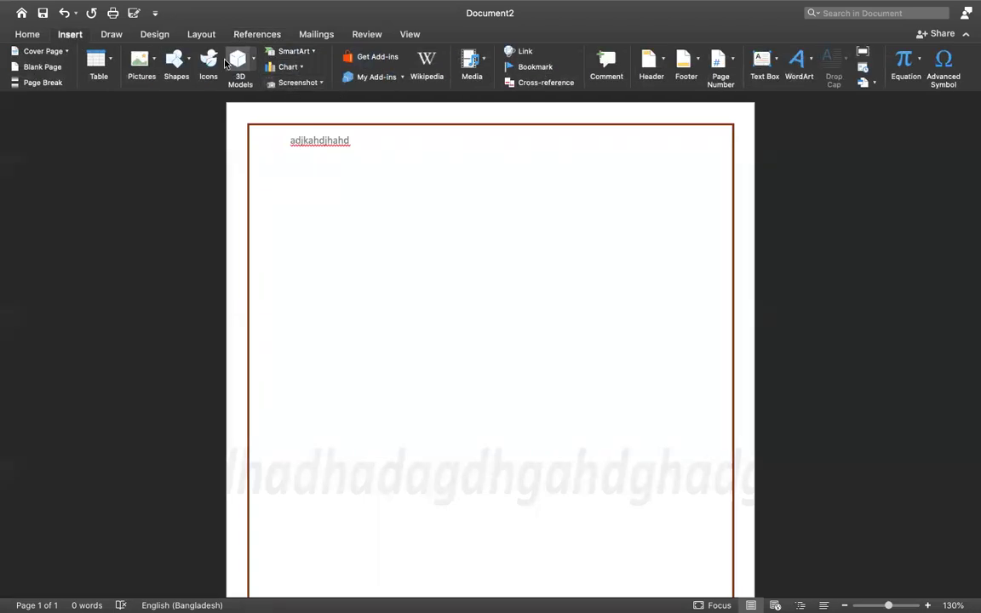
click(138, 69)
click(175, 98)
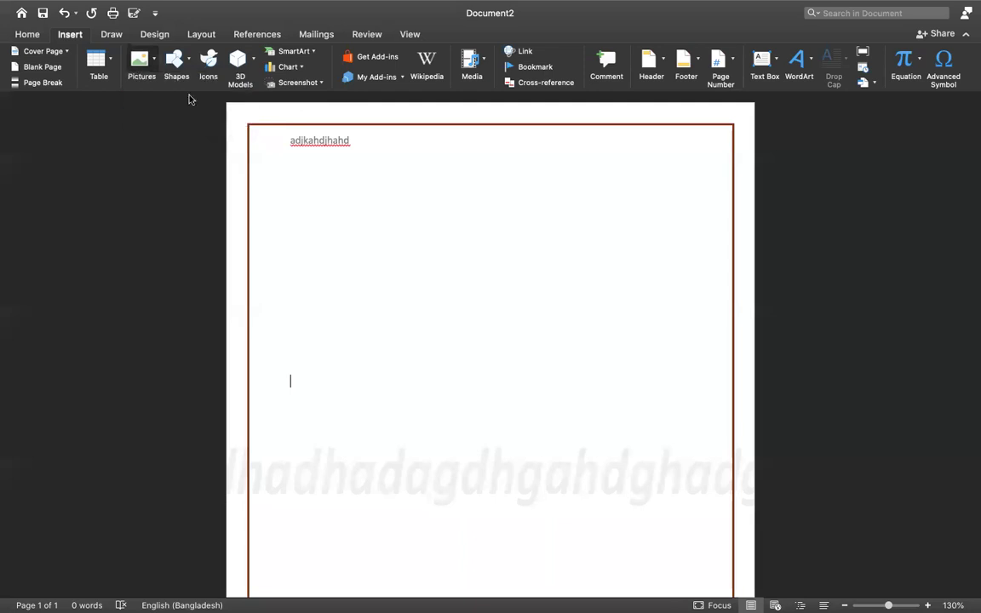
click(374, 245)
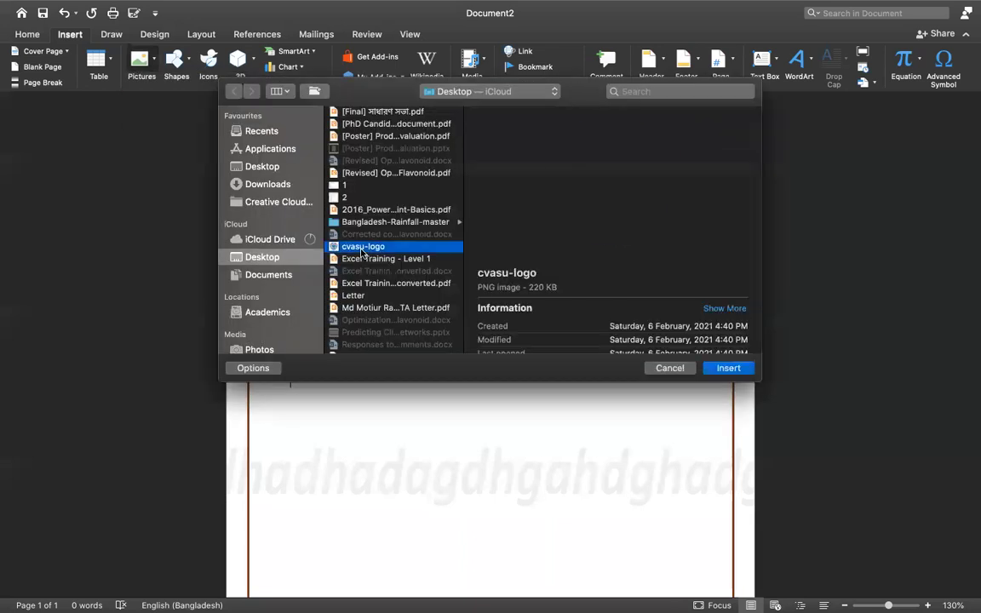
click(737, 367)
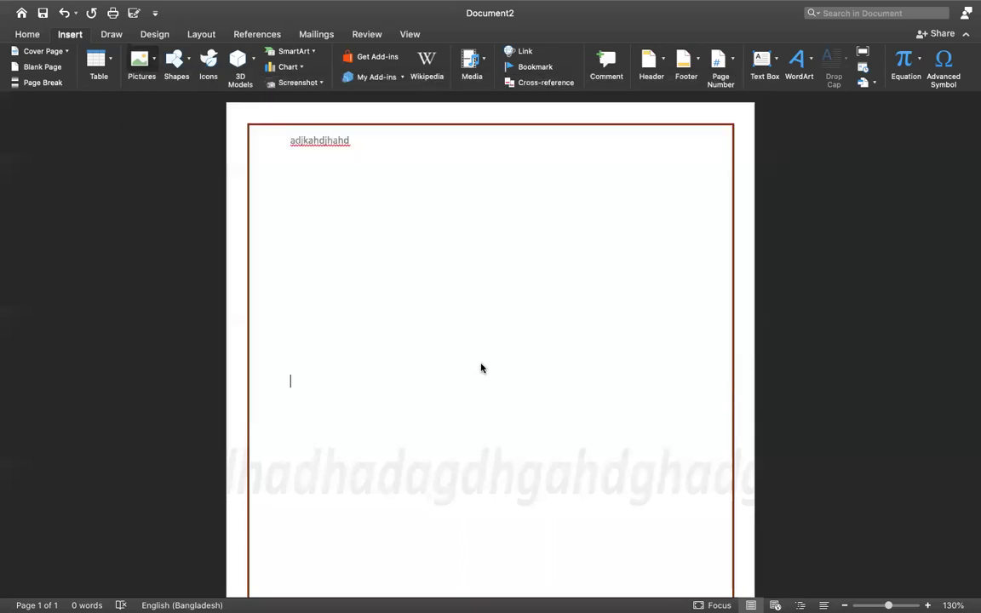
Start a caption for the logo, keeping Figure as the label
right_click(359, 425)
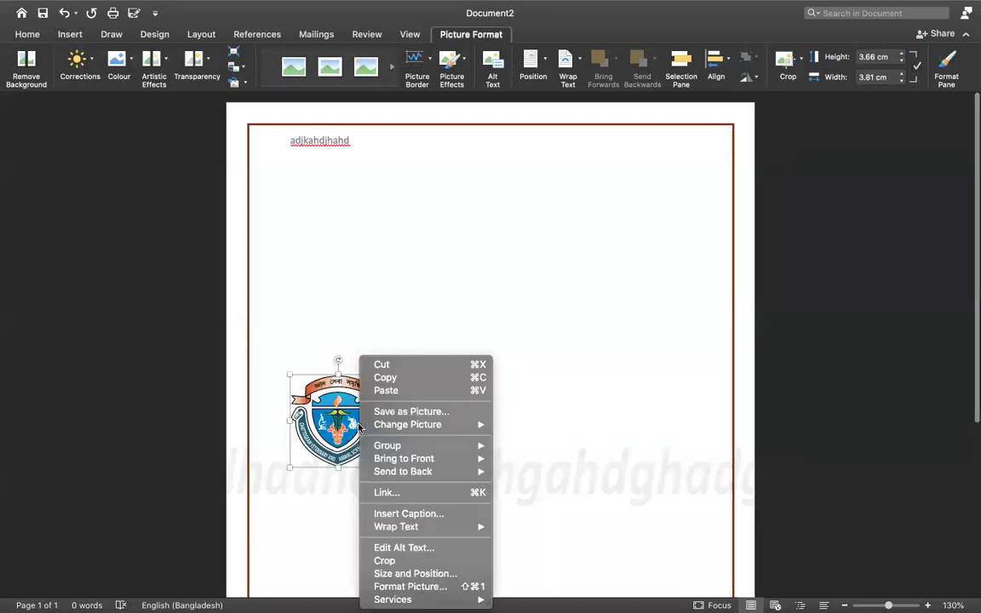
click(583, 384)
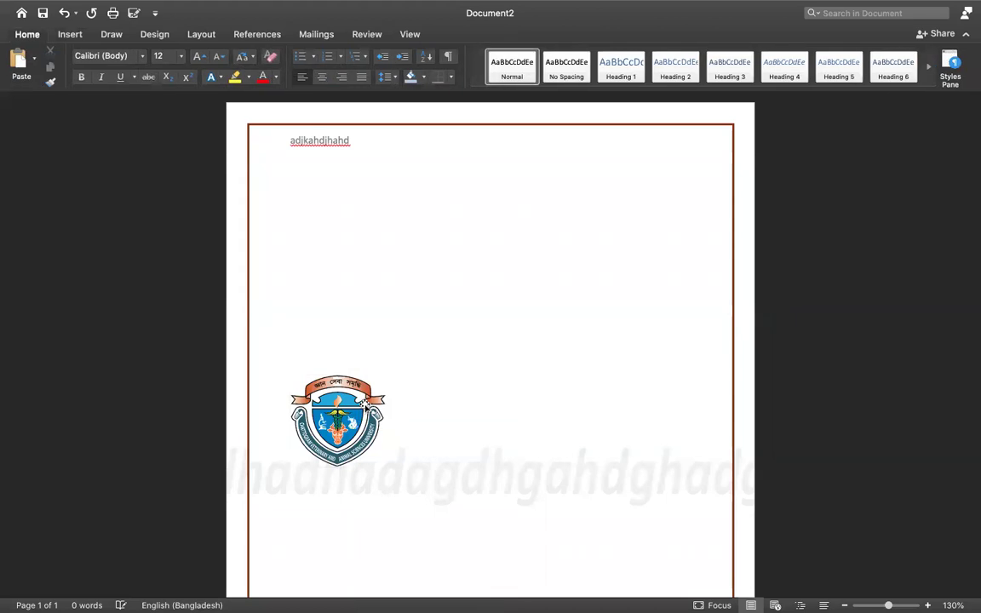
scroll(366, 409, down, 2)
click(366, 408)
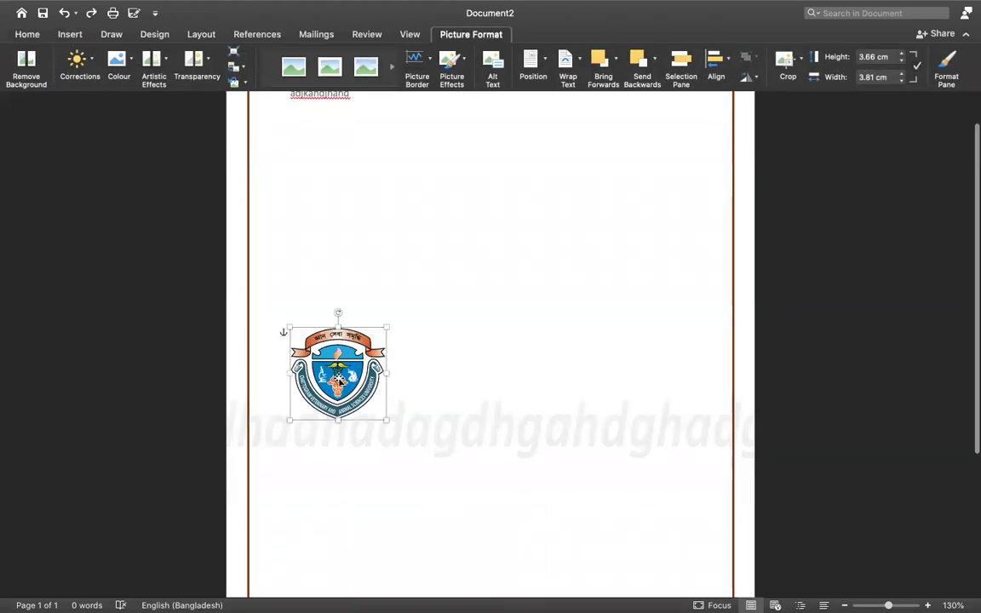
right_click(338, 383)
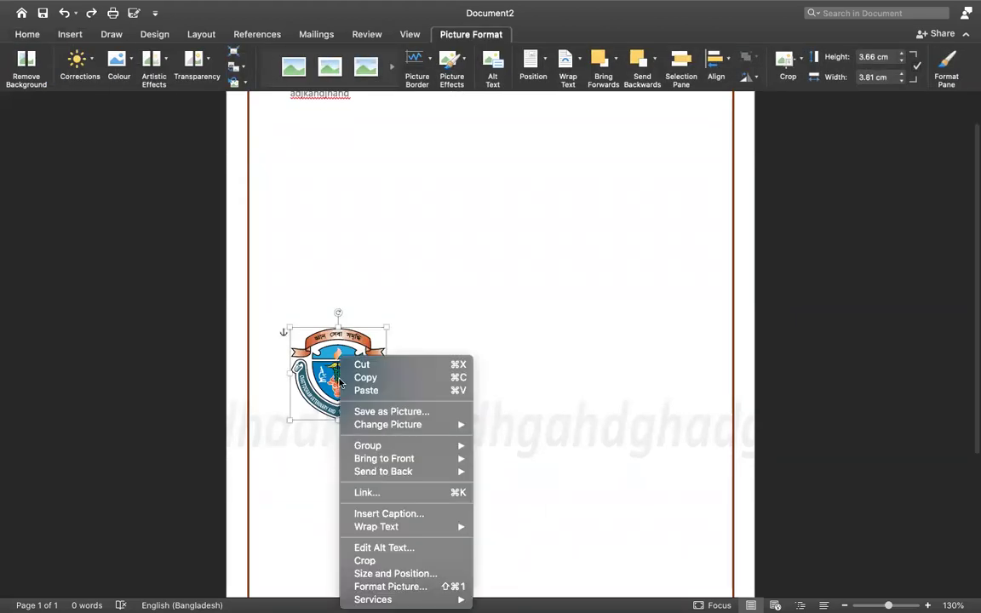
click(373, 514)
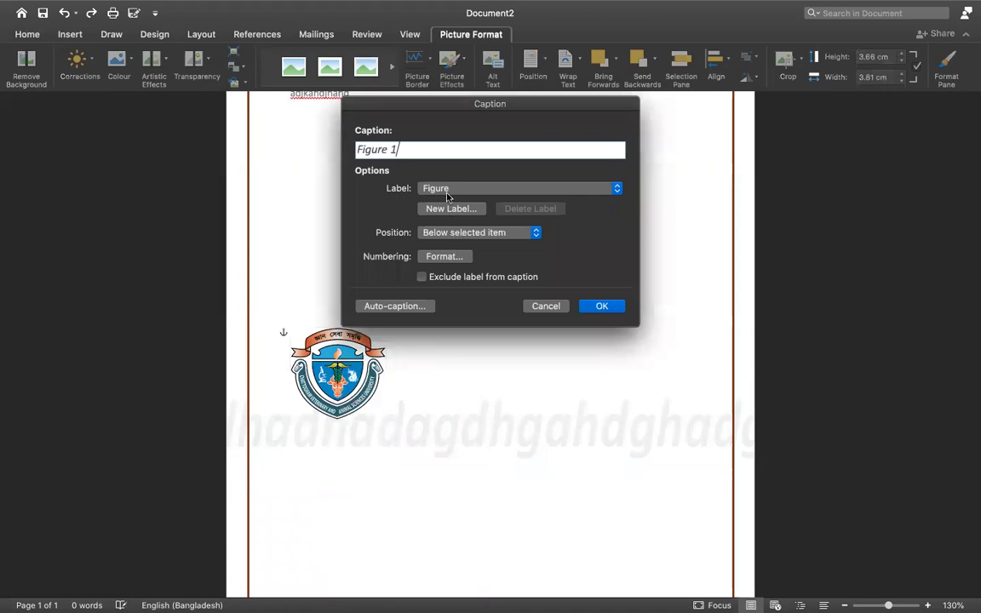
click(442, 190)
click(431, 191)
click(440, 193)
click(441, 193)
Enter the caption text 'Logo of CVASU' to produce 'Figure 1 Logo of CVASU'
text(jd)
key(BackSpace)
text(ajkdhjahd aj ajdhjajdha hdhahd)
key(BackSpace)
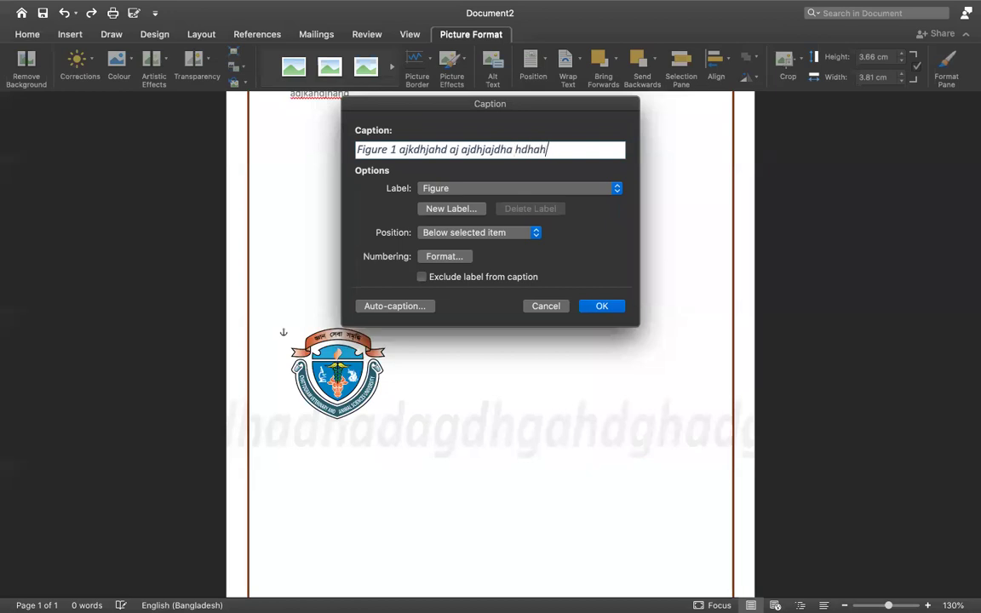
key(BackSpace)
key(BackSpace)
key(BackSpace)
key(BackSpace)
key(BackSpace)
key(BackSpace)
key(BackSpace)
key(BackSpace)
key(BackSpace)
key(BackSpace)
key(BackSpace)
key(BackSpace)
key(BackSpace)
key(BackSpace)
key(BackSpace)
key(BackSpace)
key(BackSpace)
text(Logof of)
key(BackSpace)
key(BackSpace)
key(BackSpace)
key(BackSpace)
text(of CVASU)
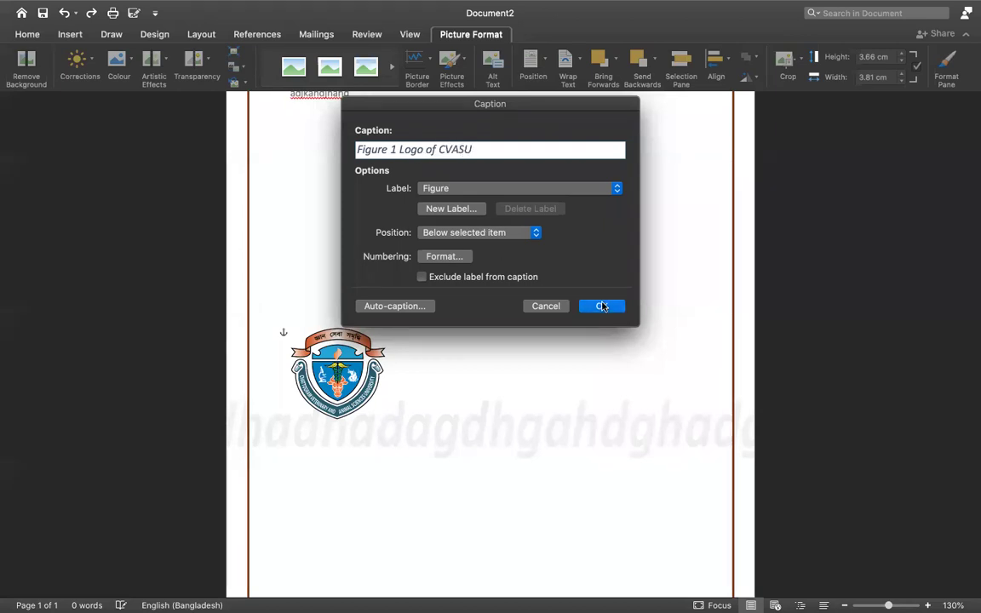
click(602, 305)
click(406, 432)
click(385, 430)
click(411, 437)
scroll(412, 434, down, 1)
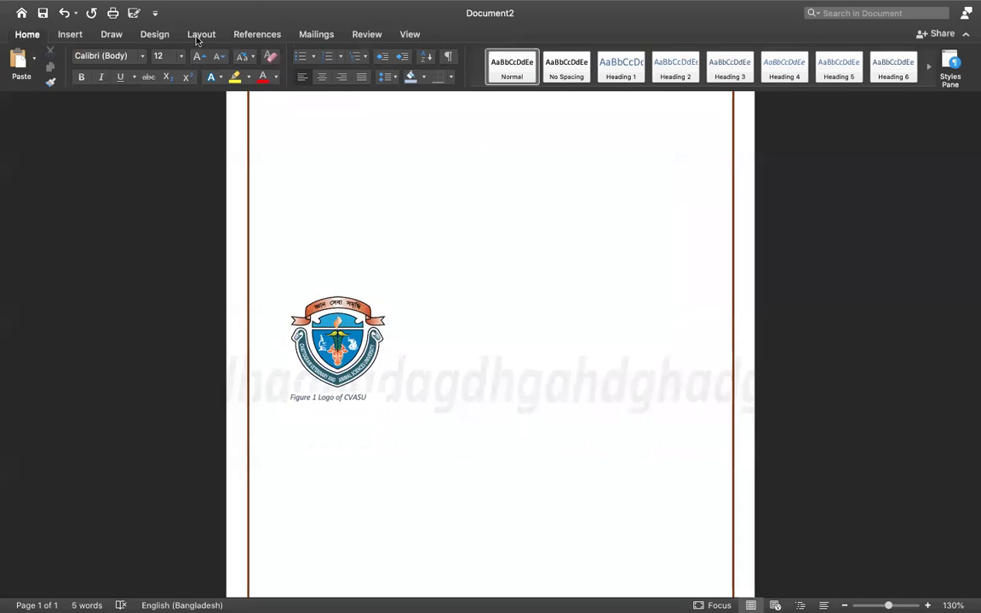
Insert the cvasu-logo picture a second time below the first
click(70, 34)
click(136, 61)
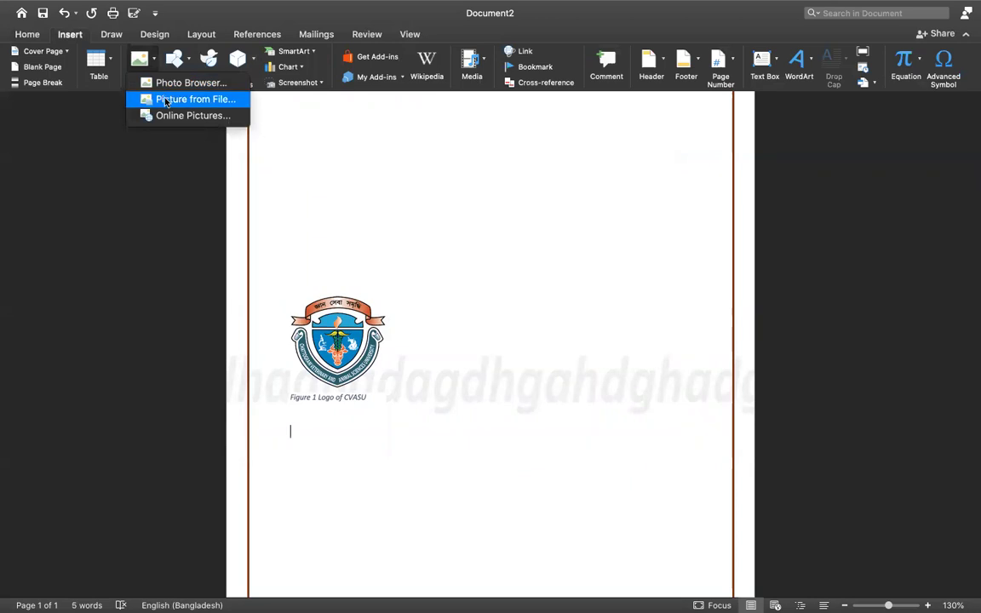
click(165, 98)
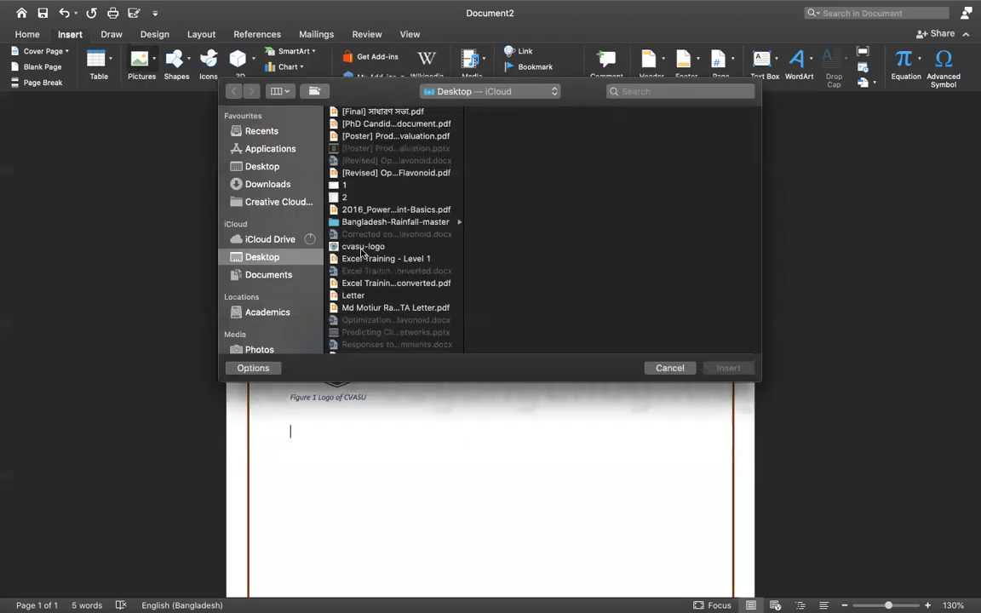
click(728, 368)
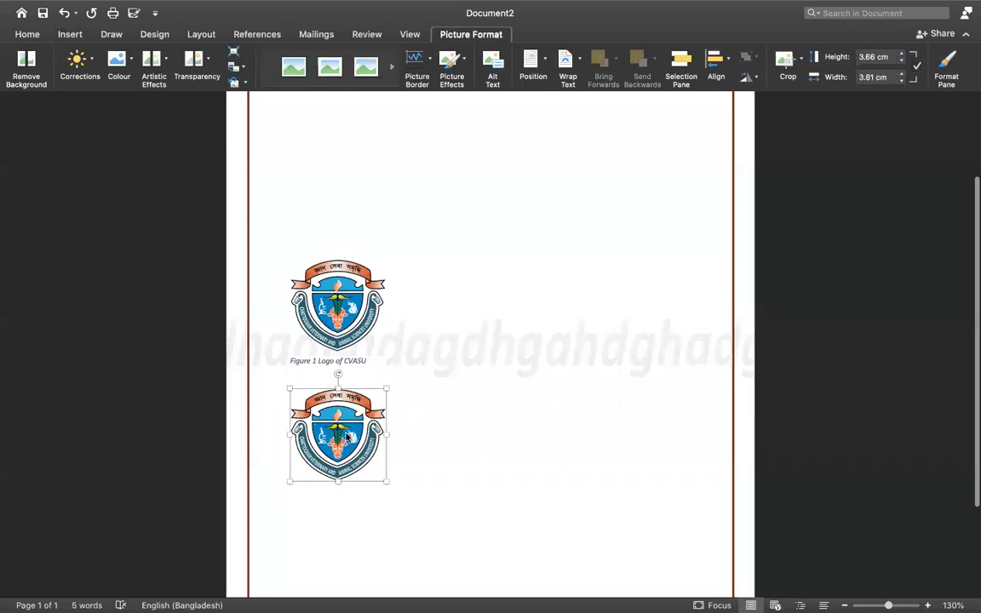
Caption the second logo 'Logo of CVASU(2)', producing Figure 2
right_click(347, 394)
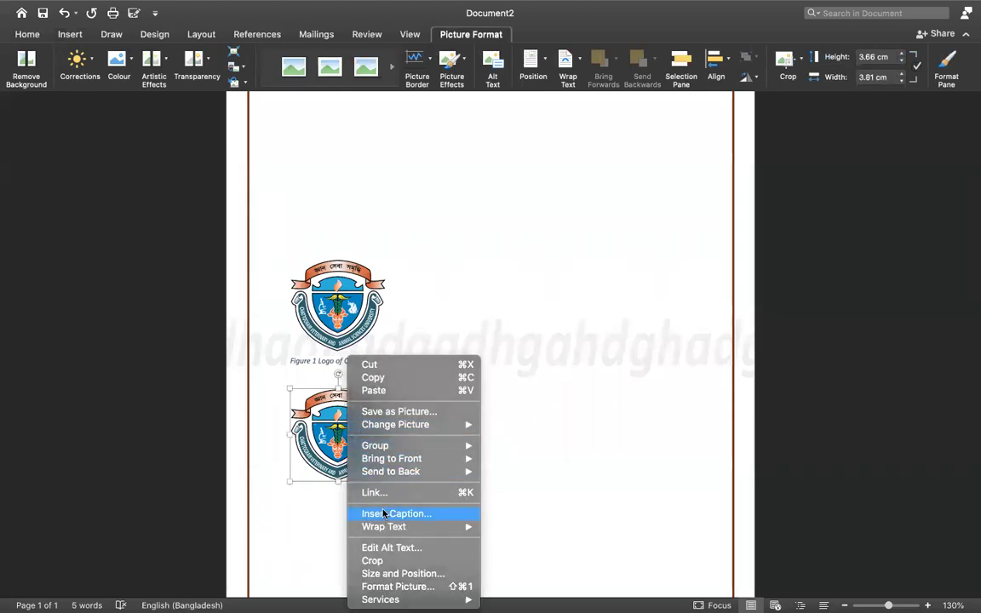
click(382, 512)
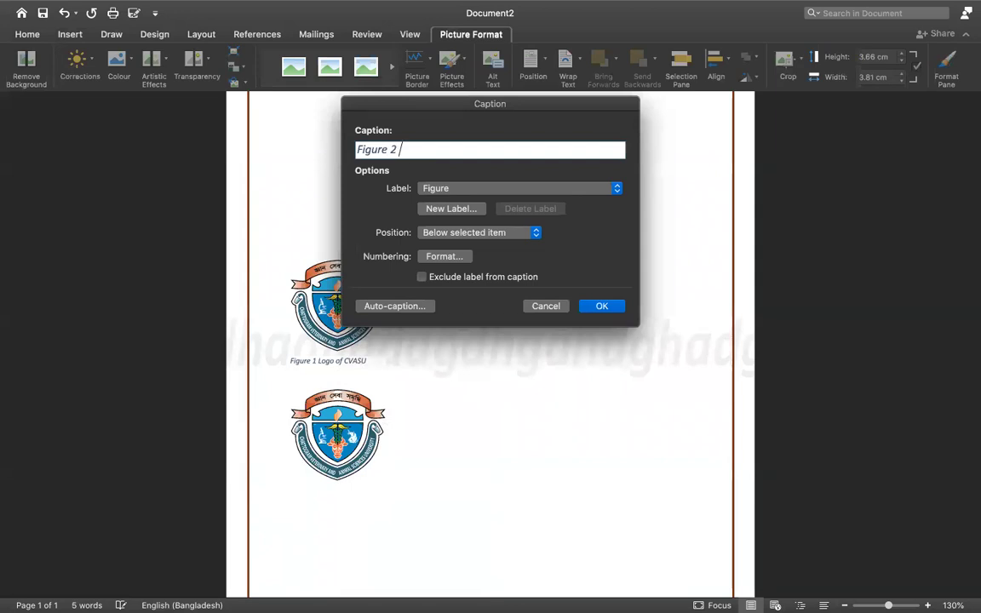
text(LO)
key(BackSpace)
key(BackSpace)
text(of C)
text(VASU(2)
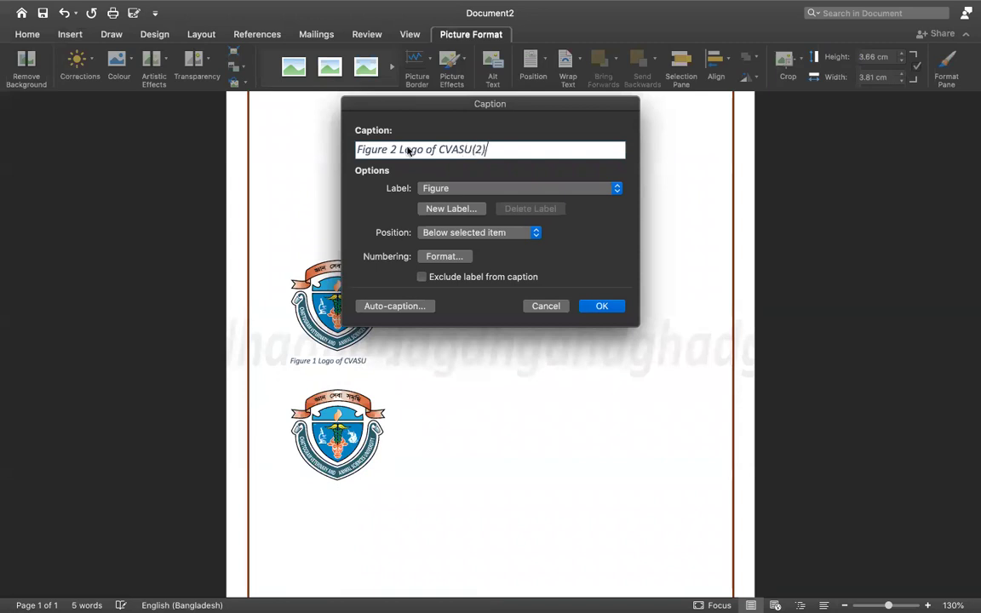
click(600, 305)
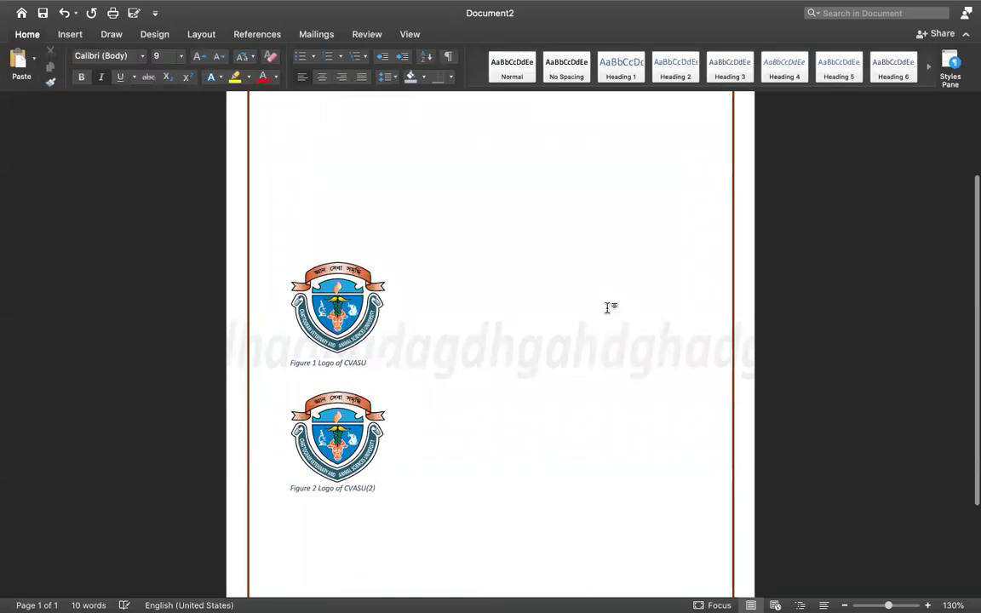
scroll(606, 307, up, 3)
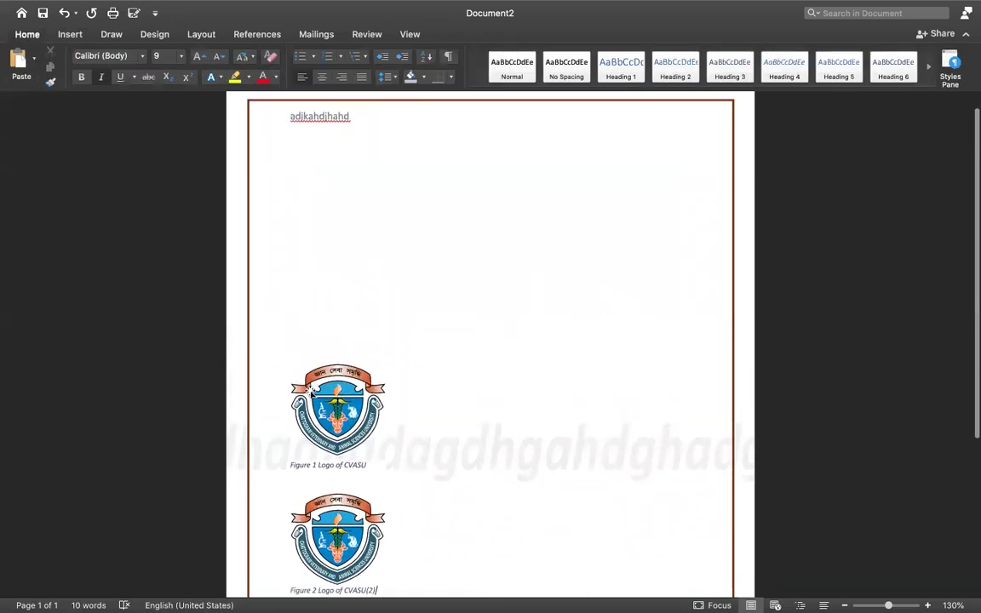
Insert a table of figures using the Figure label on the empty line below adjkahdjhahd
click(313, 214)
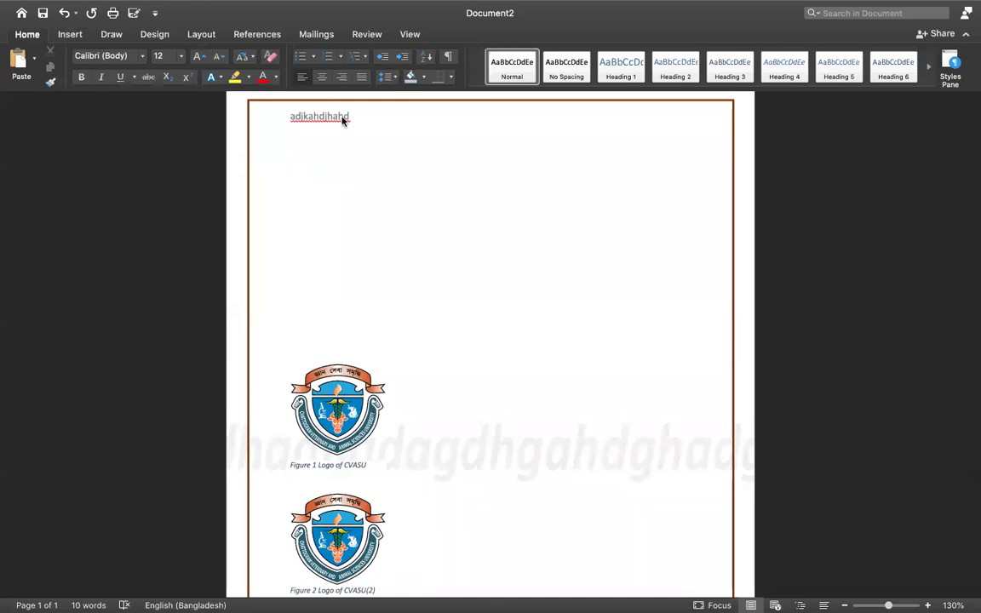
click(254, 35)
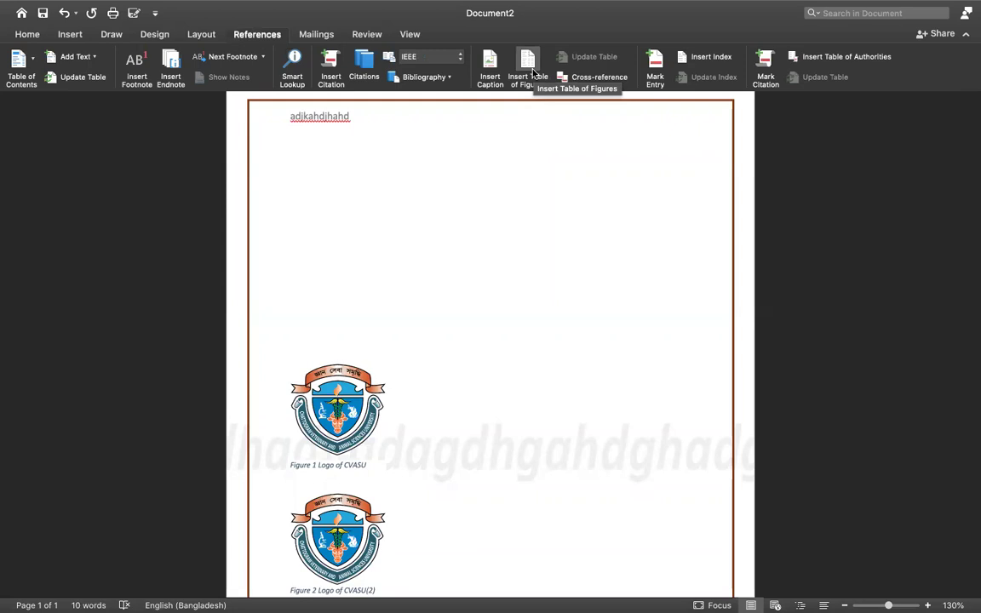
click(533, 74)
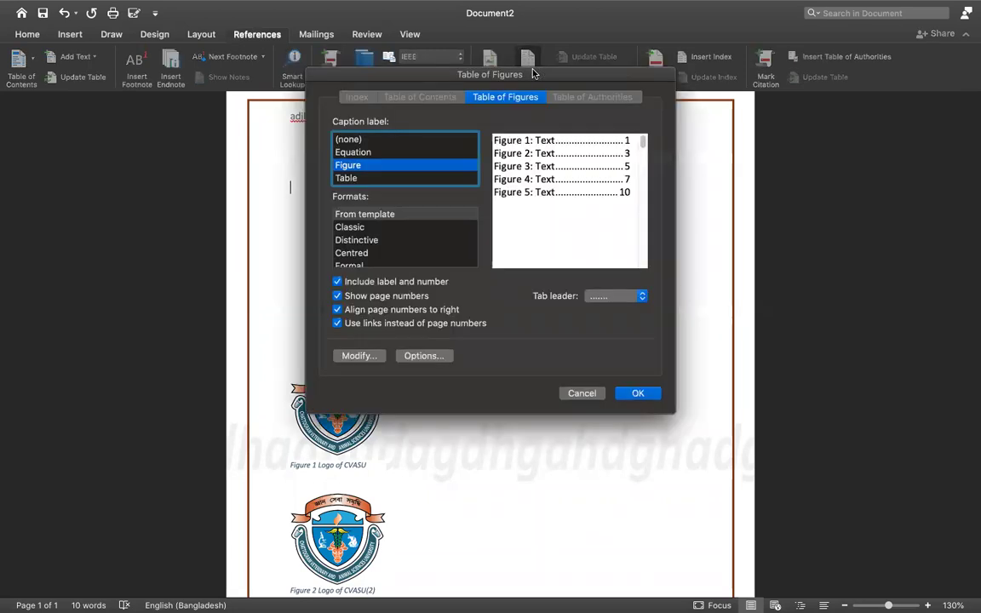
click(580, 390)
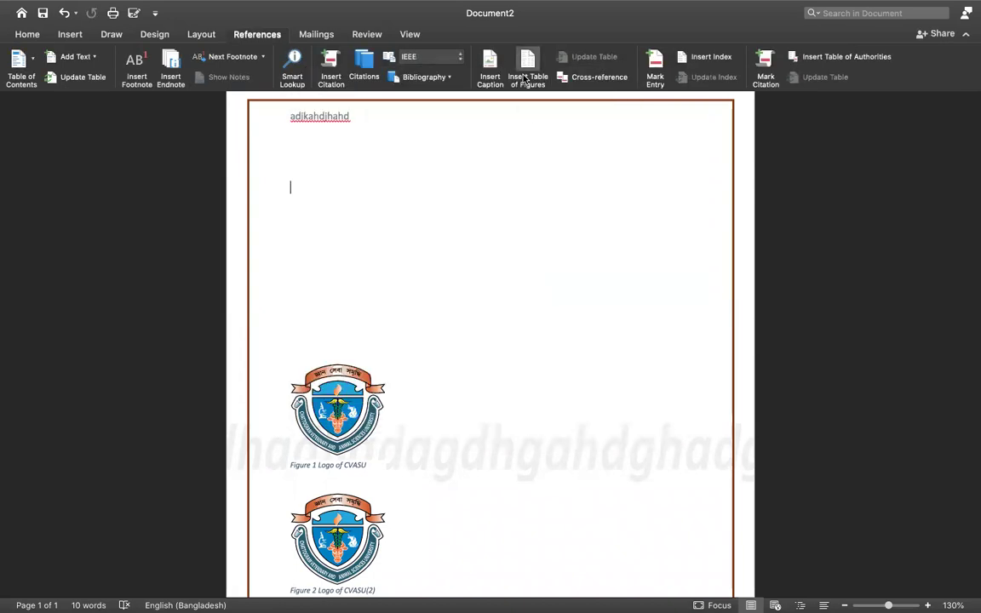
click(533, 64)
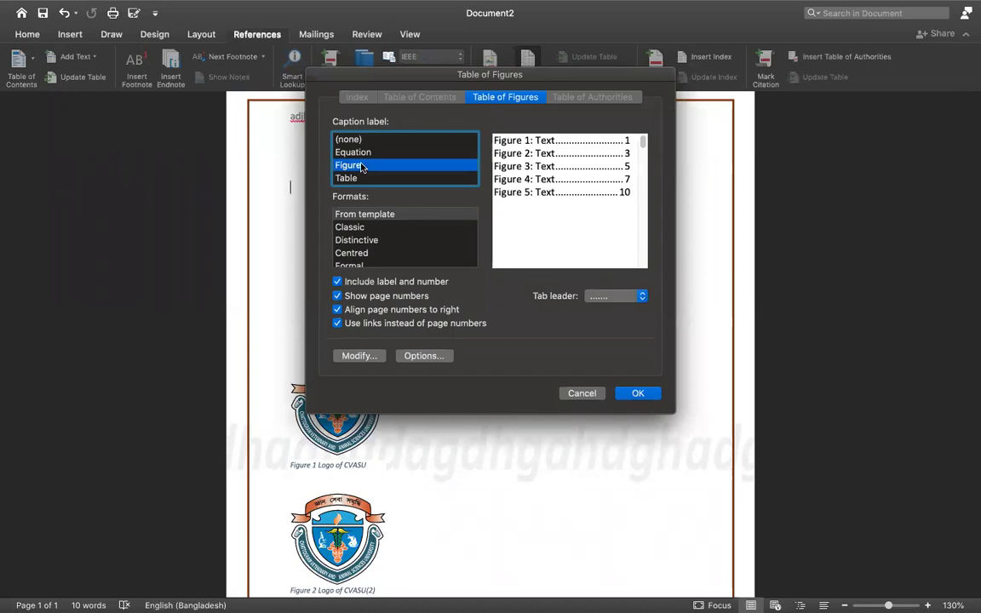
click(639, 394)
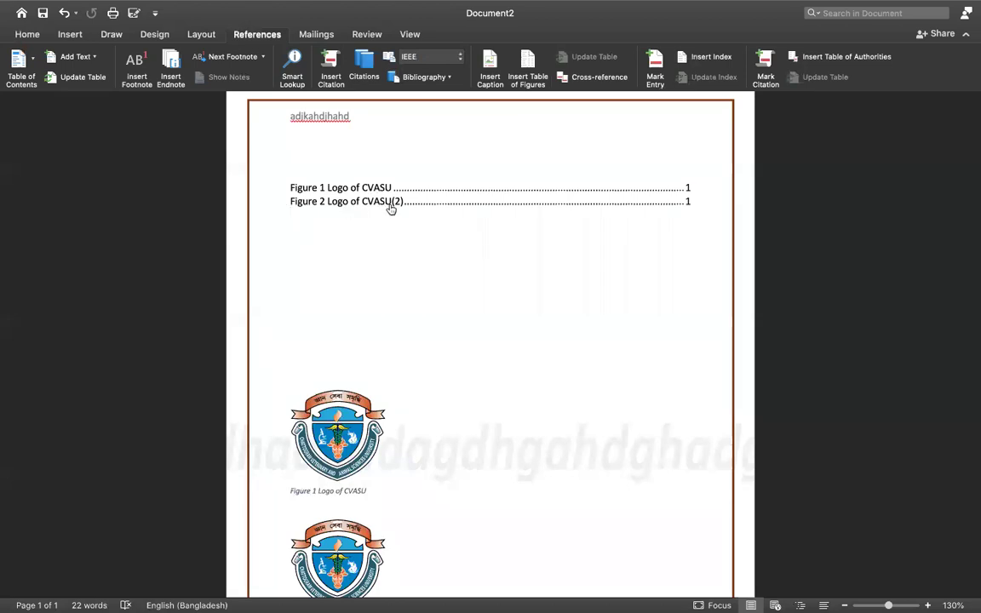
Undo the table of figures, move Figure 2 onto page 2, and reopen Table of Figures settings
scroll(670, 208, down, 2)
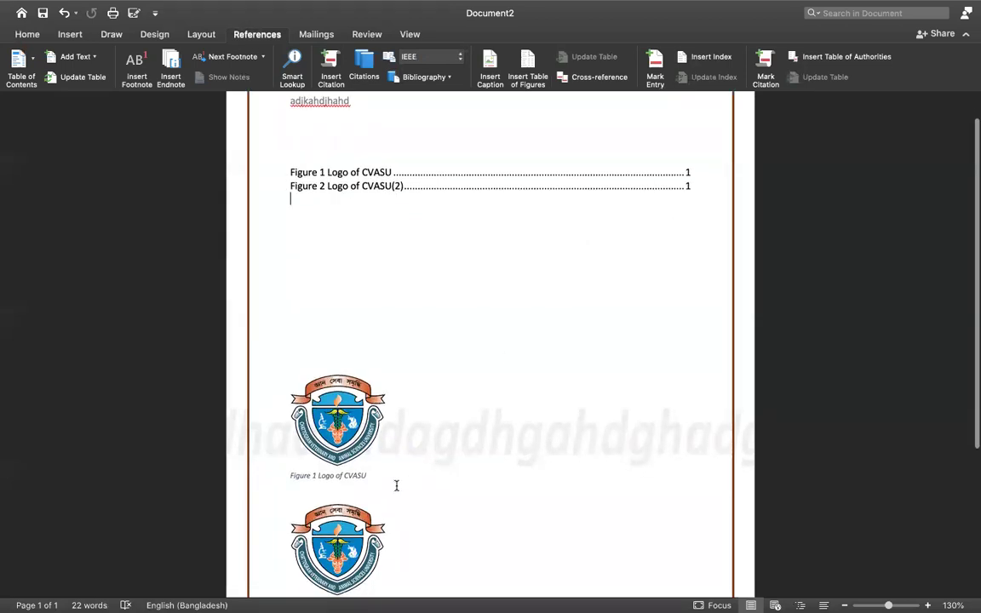
click(353, 493)
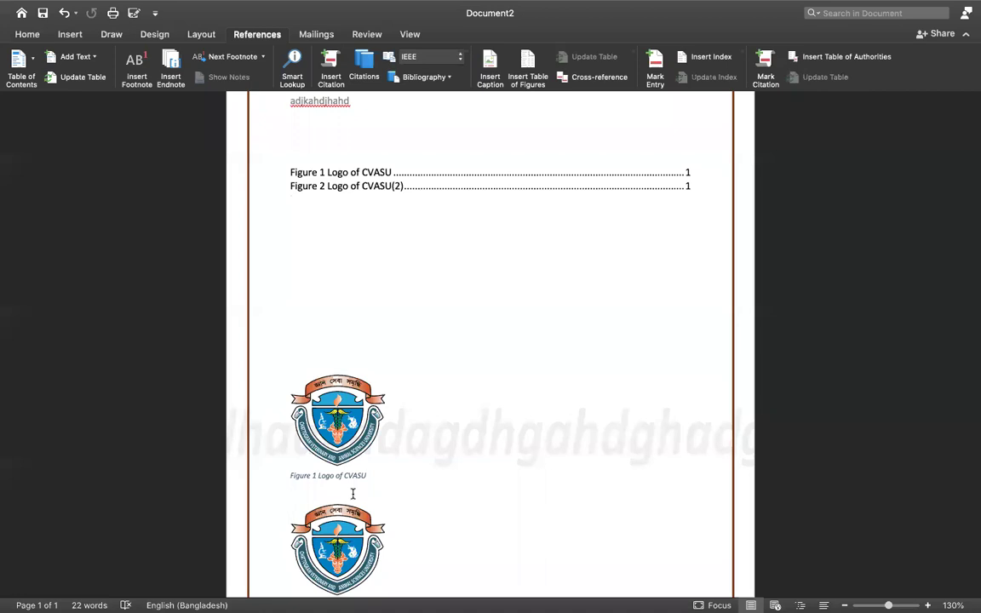
key(super+z)
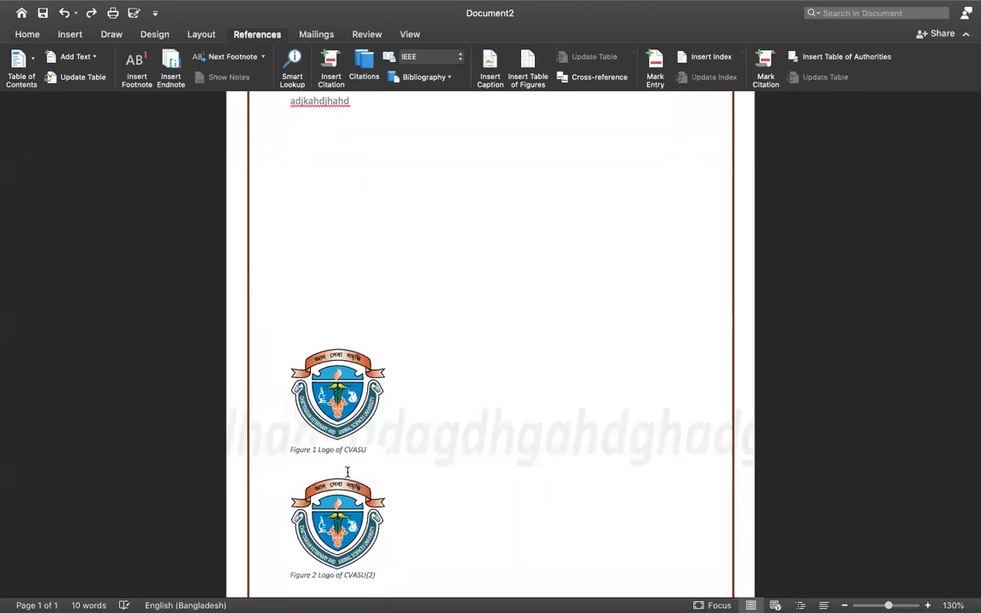
scroll(347, 467, down, 5)
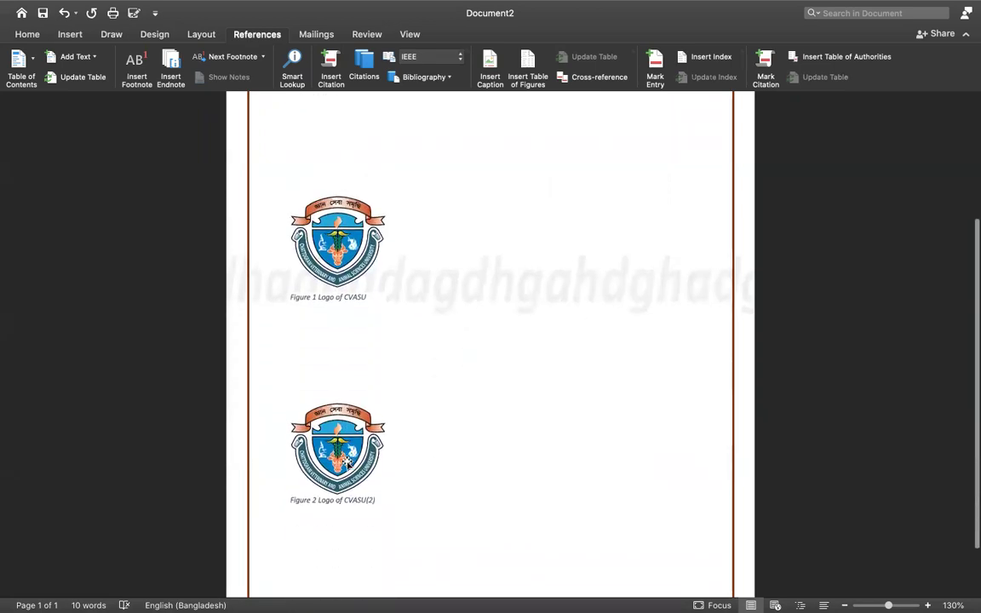
scroll(348, 462, down, 3)
key(super+z)
key(super+z)
key(super+z)
key(super+z)
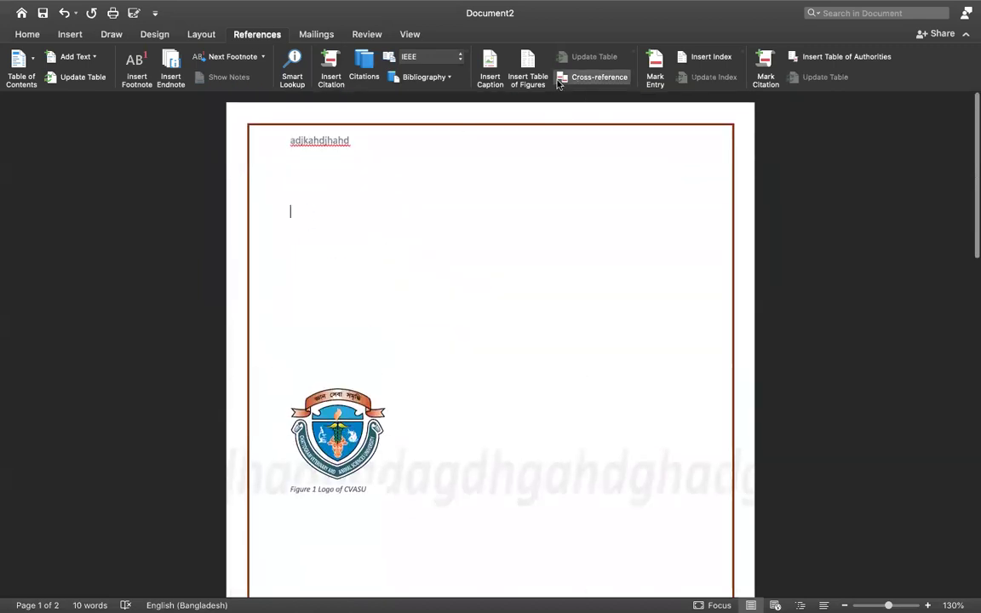
click(528, 69)
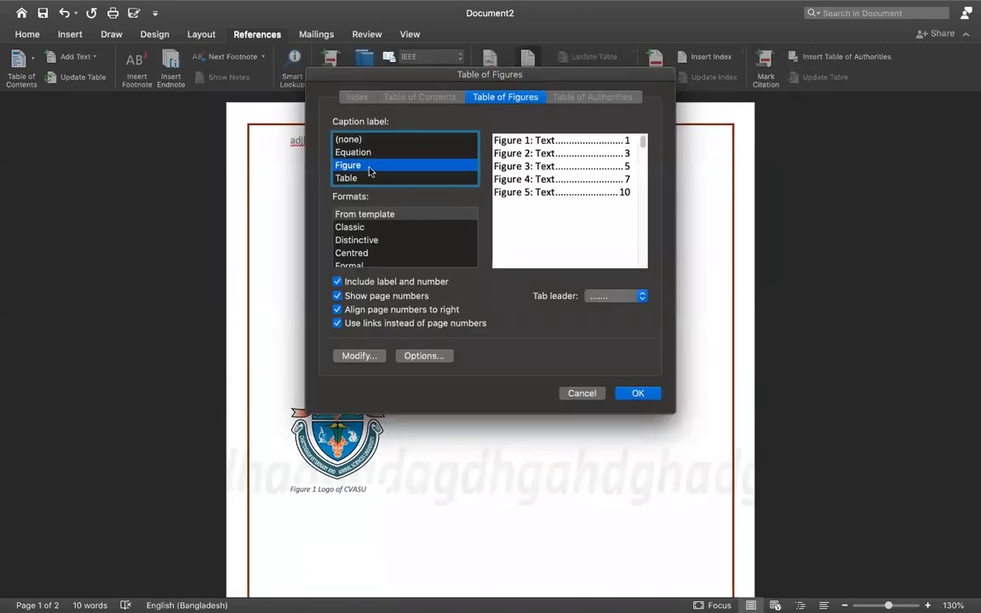
Insert the table of figures listing Figure 1 on page 1 and Figure 2 on page 2
click(639, 393)
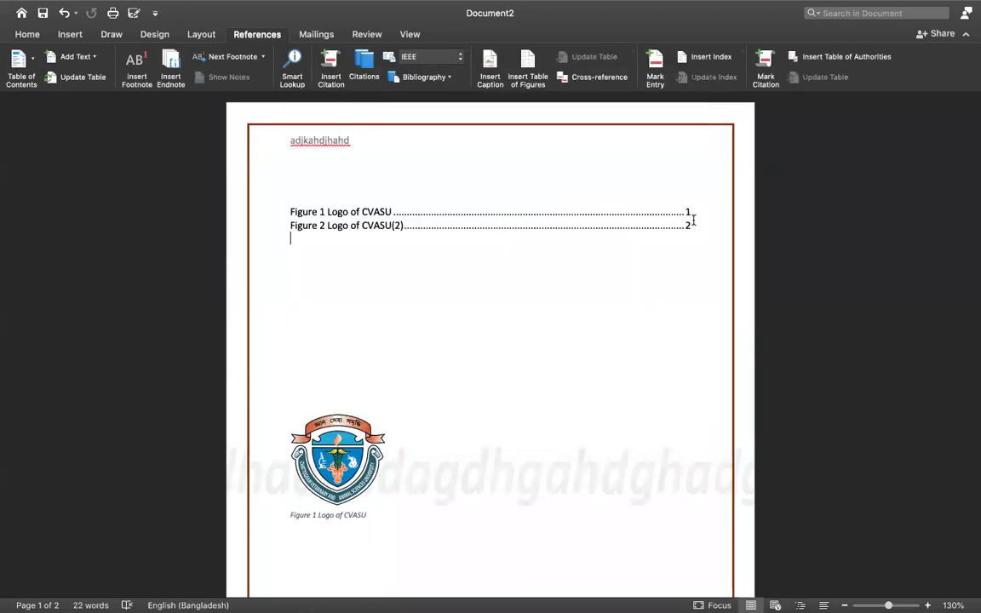
scroll(693, 220, down, 3)
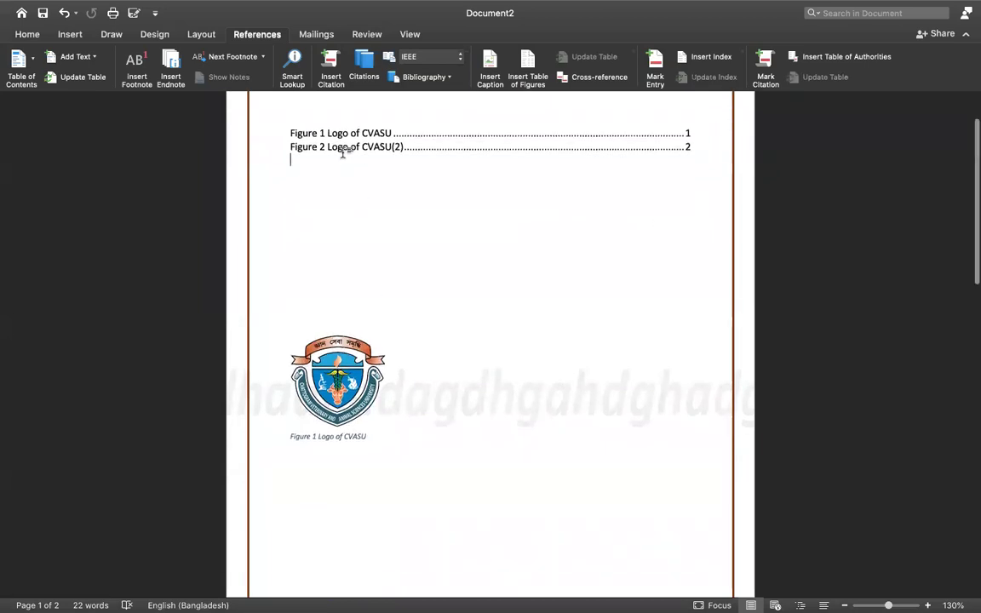
scroll(343, 152, up, 1)
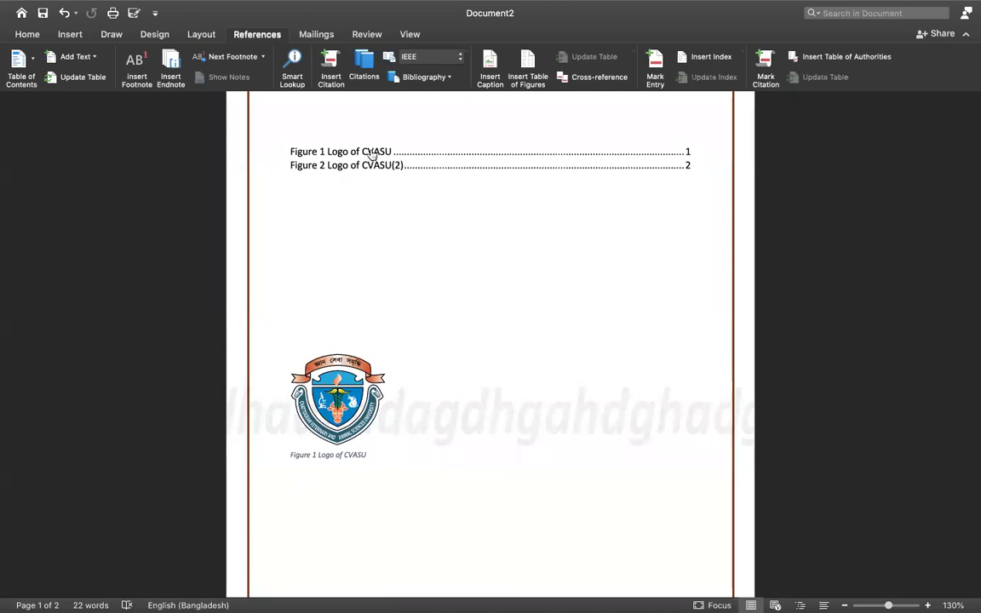
Test each table entry's link jumps to the Figure 1 and Figure 2 captions
click(371, 153)
scroll(371, 152, up, 10)
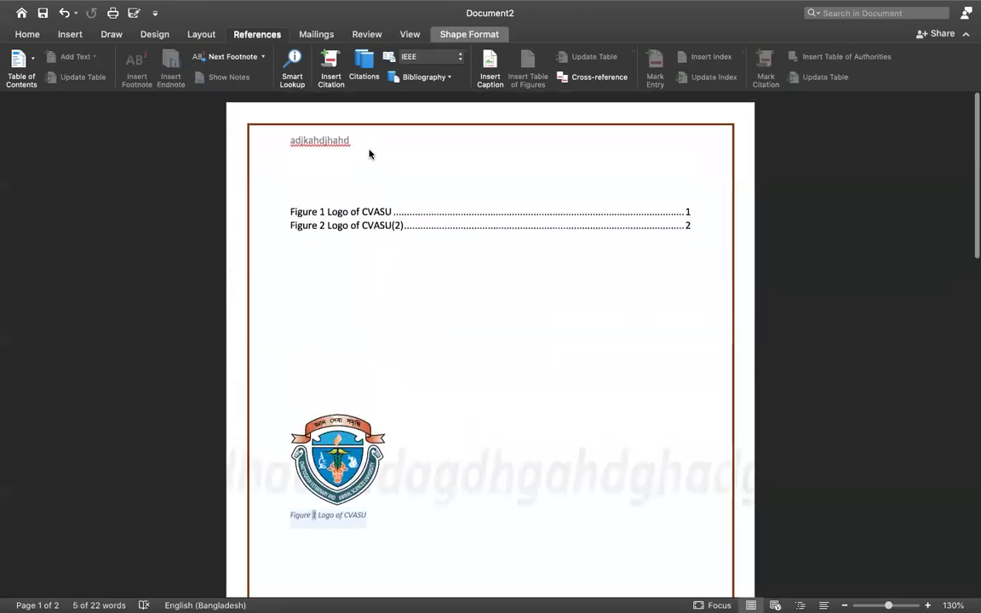
click(363, 250)
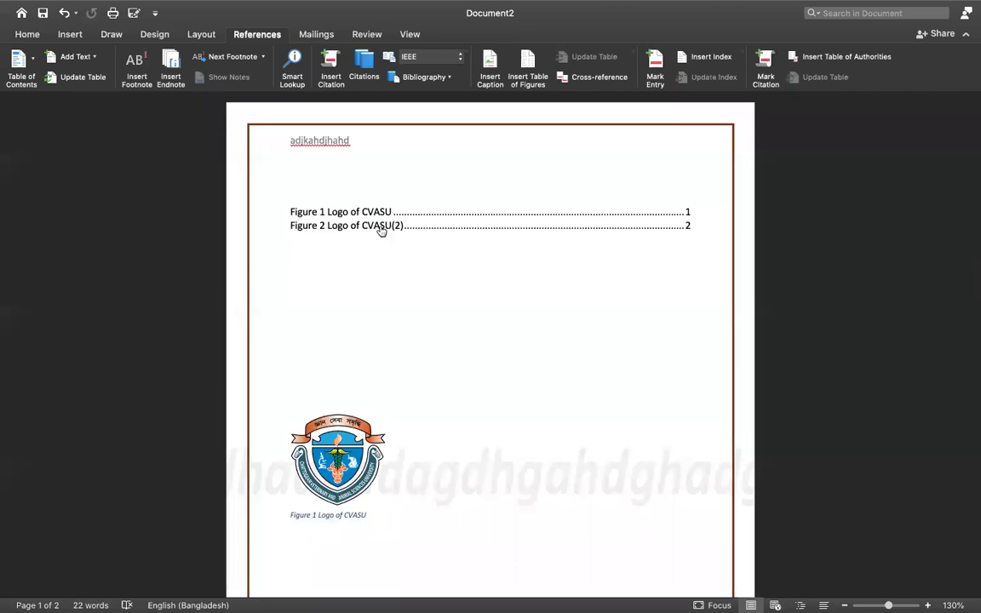
click(381, 226)
scroll(381, 230, up, 2)
scroll(380, 228, up, 5)
scroll(380, 228, up, 5)
scroll(380, 231, down, 3)
click(302, 334)
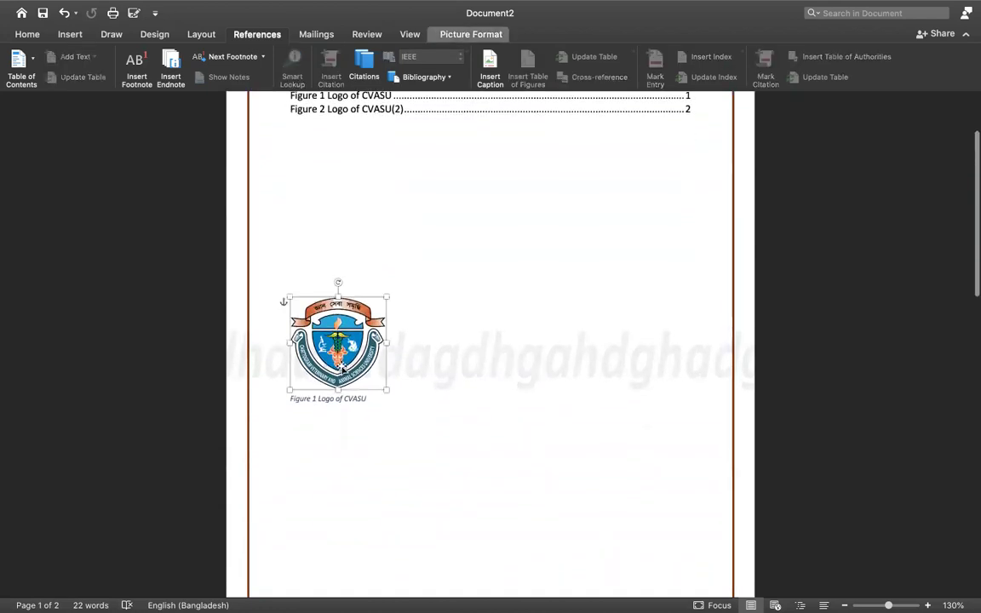
click(350, 396)
click(397, 372)
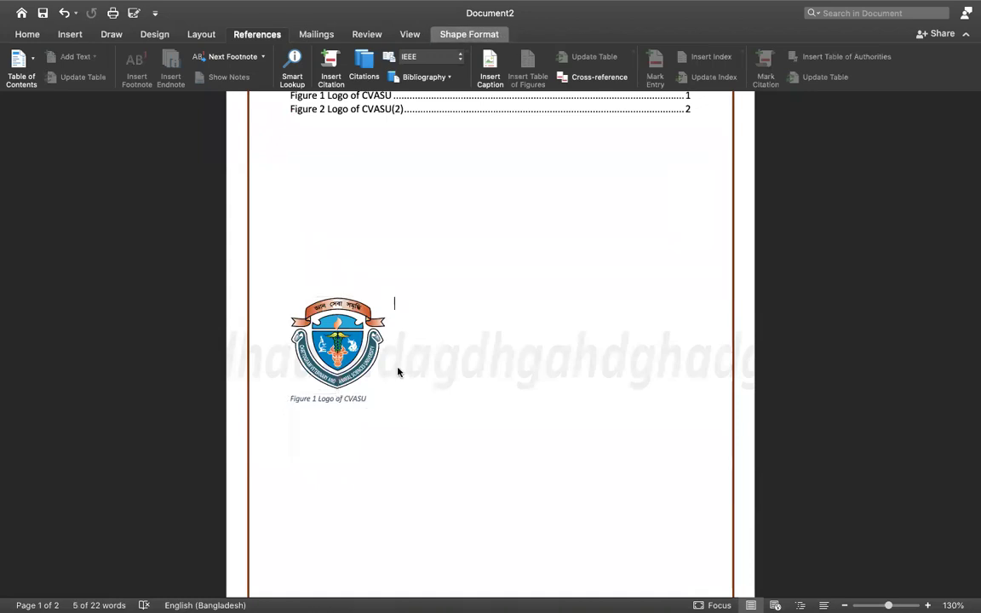
right_click(359, 340)
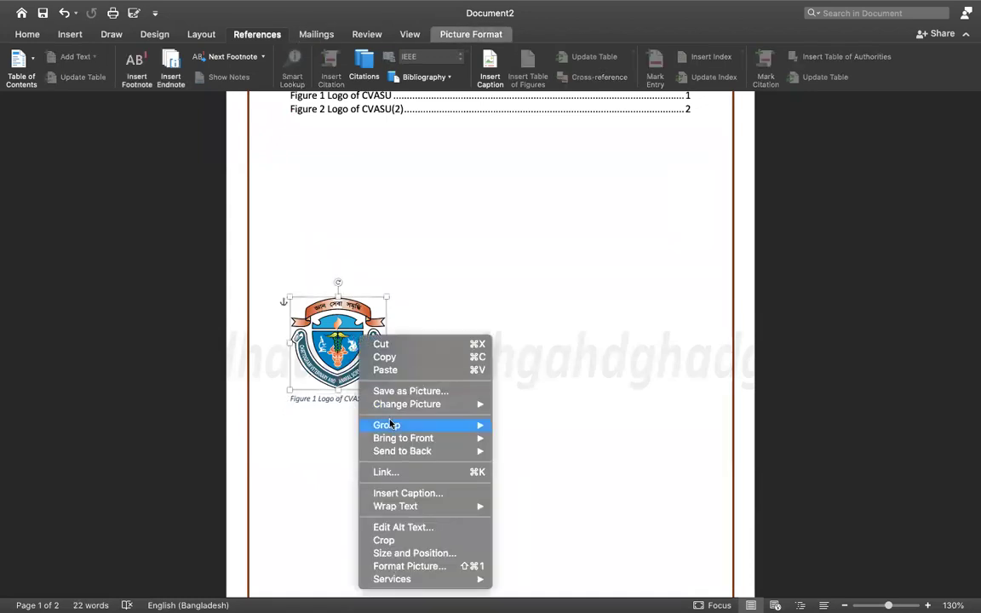
click(404, 494)
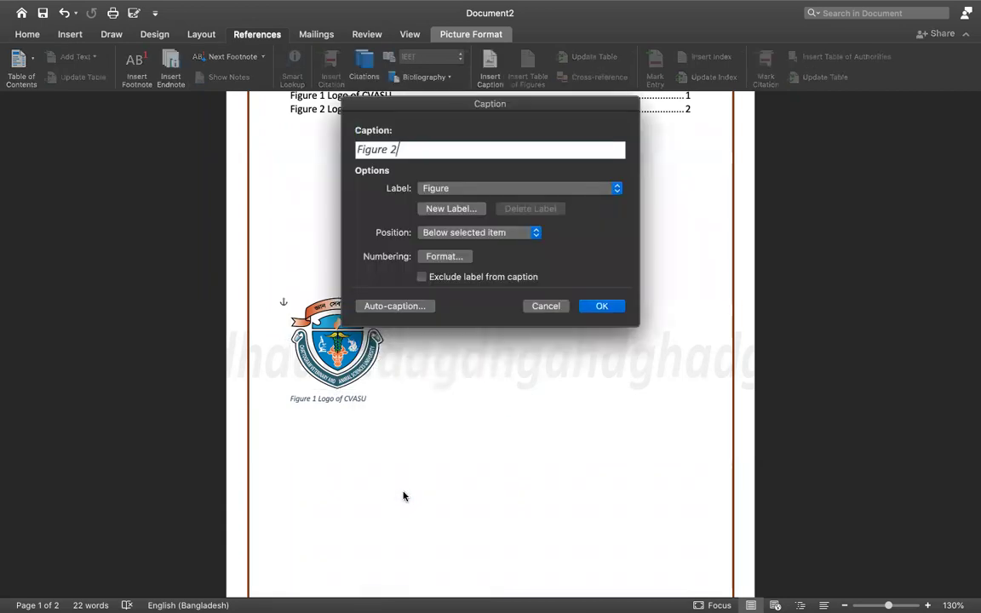
click(547, 306)
click(437, 364)
scroll(436, 361, up, 3)
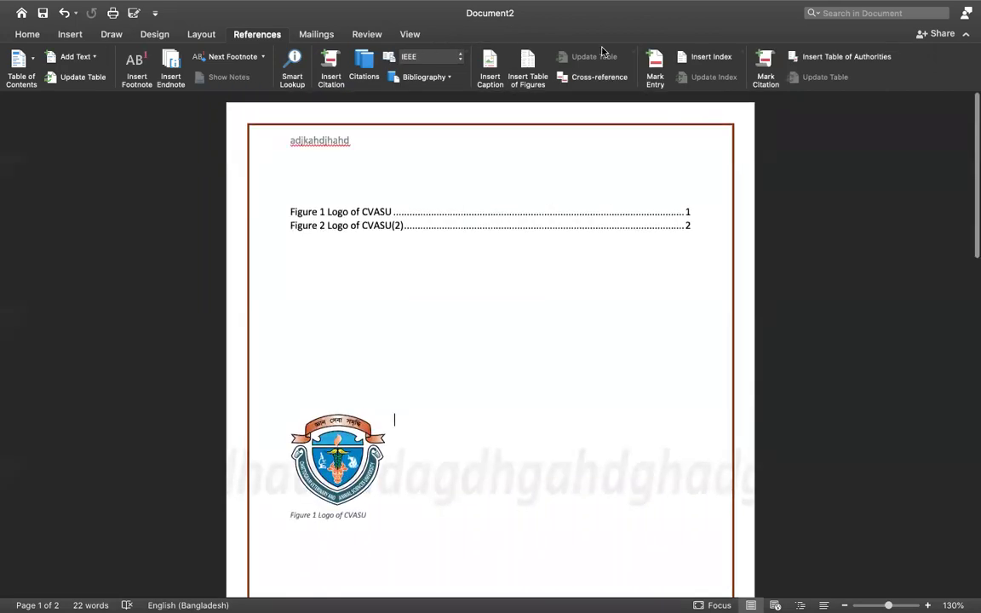
click(527, 72)
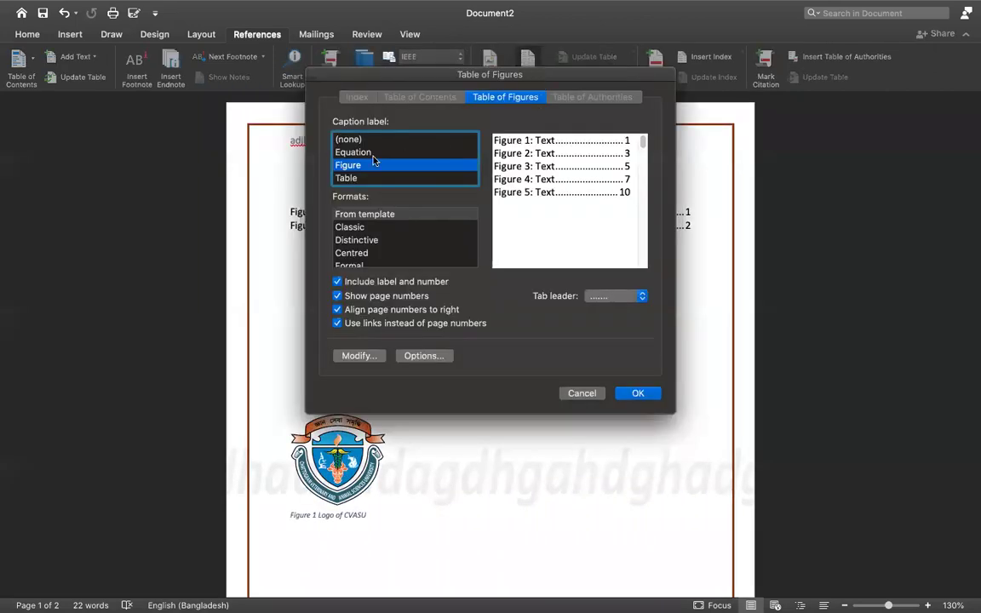
click(580, 392)
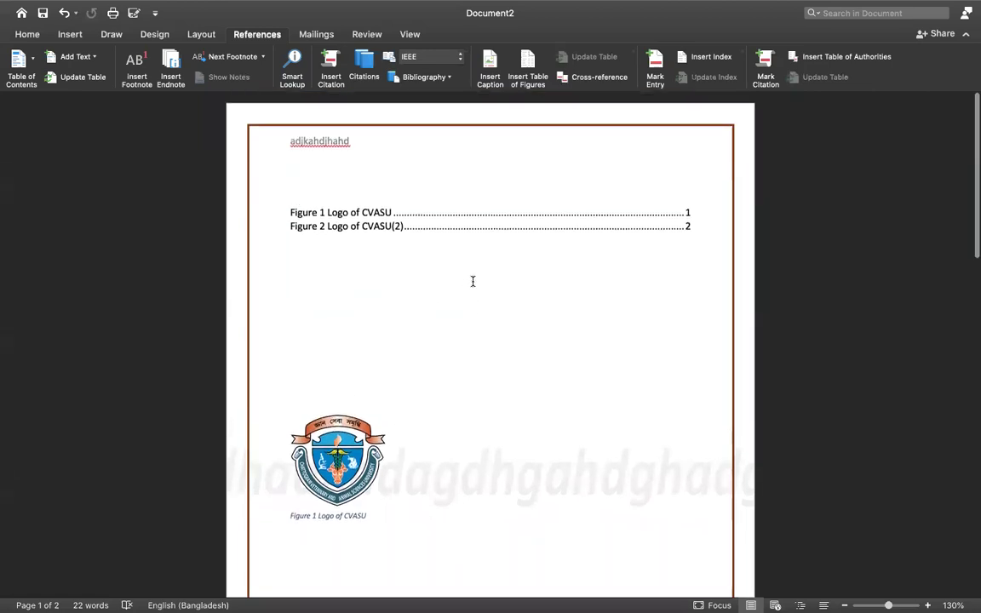
Insert a blank 3x3 table on a new line below the Figure 2 logo caption, nudged slightly lower
scroll(472, 281, down, 5)
scroll(472, 281, up, 3)
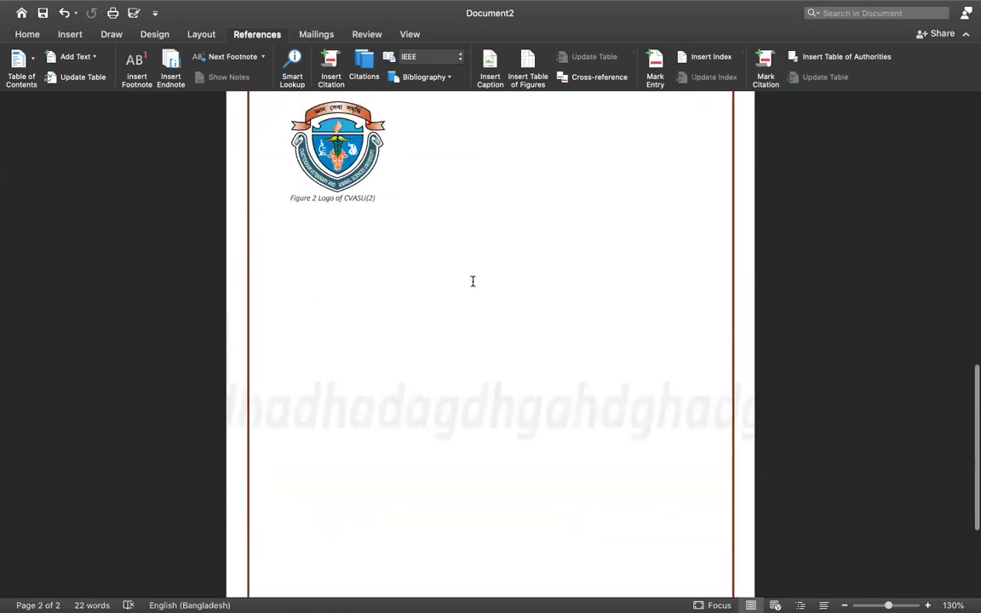
key(Return)
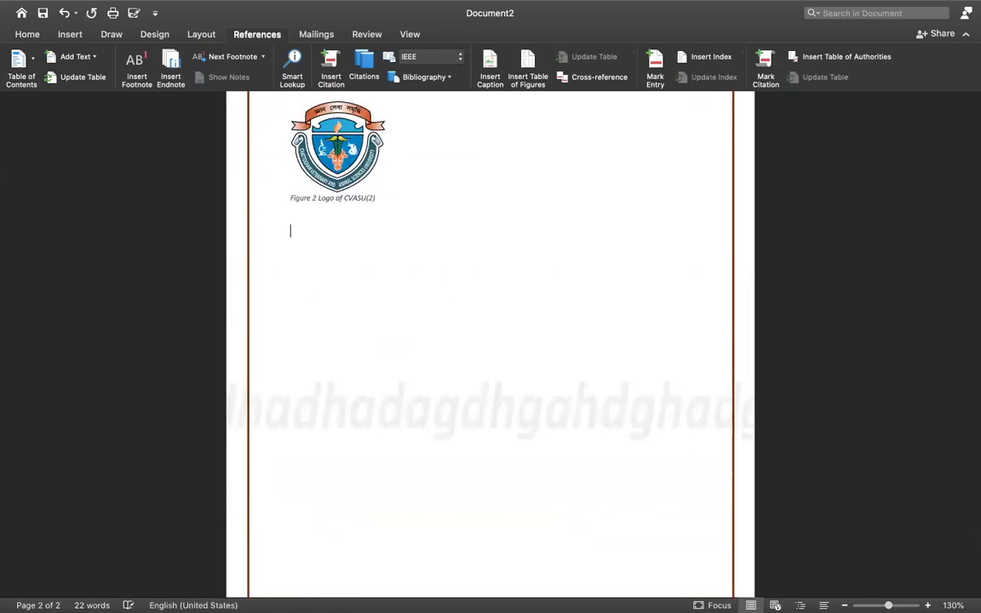
key(shift+Up)
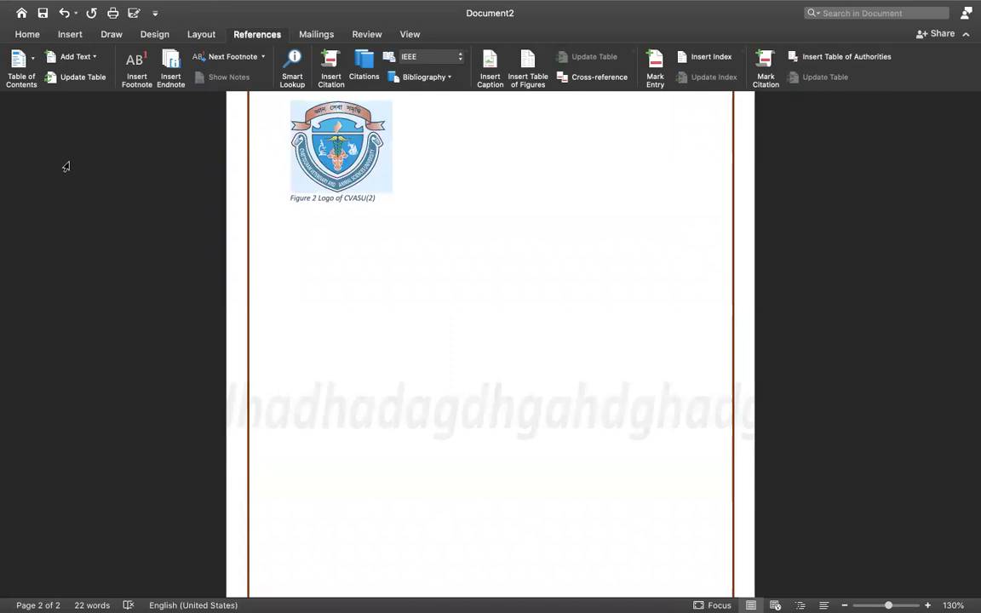
click(70, 34)
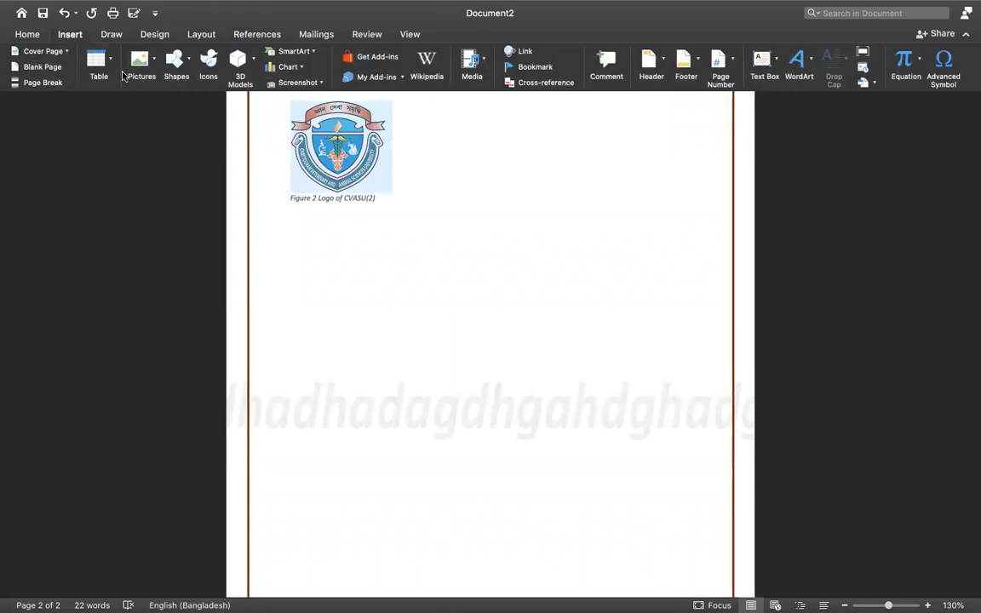
click(98, 64)
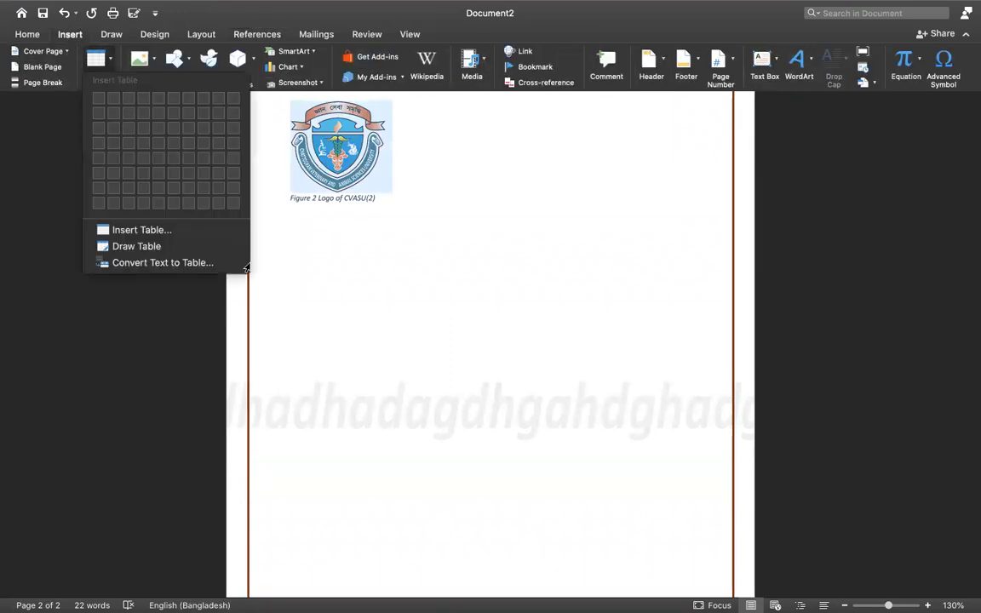
click(343, 273)
click(385, 268)
click(95, 66)
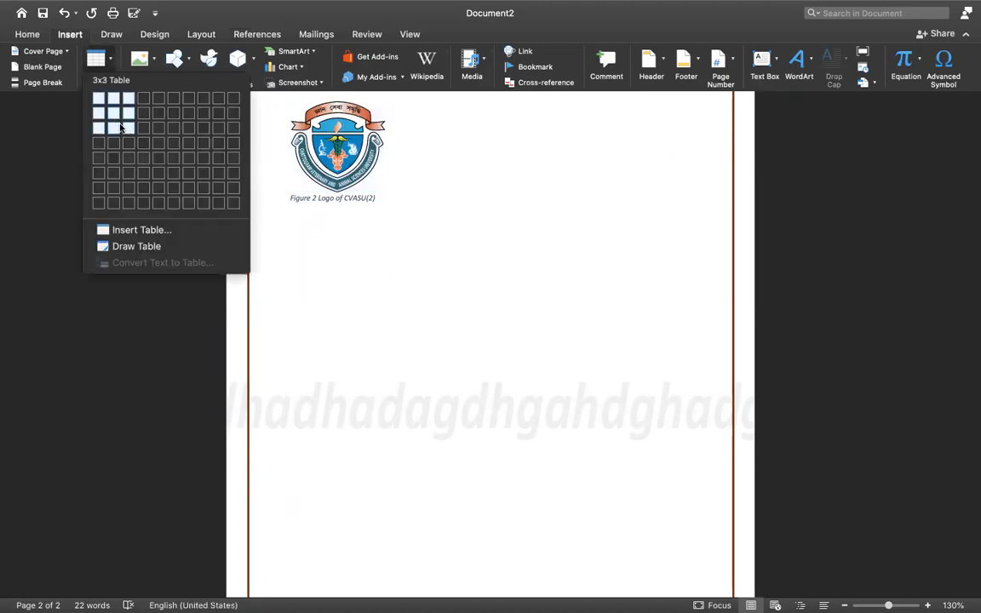
click(124, 129)
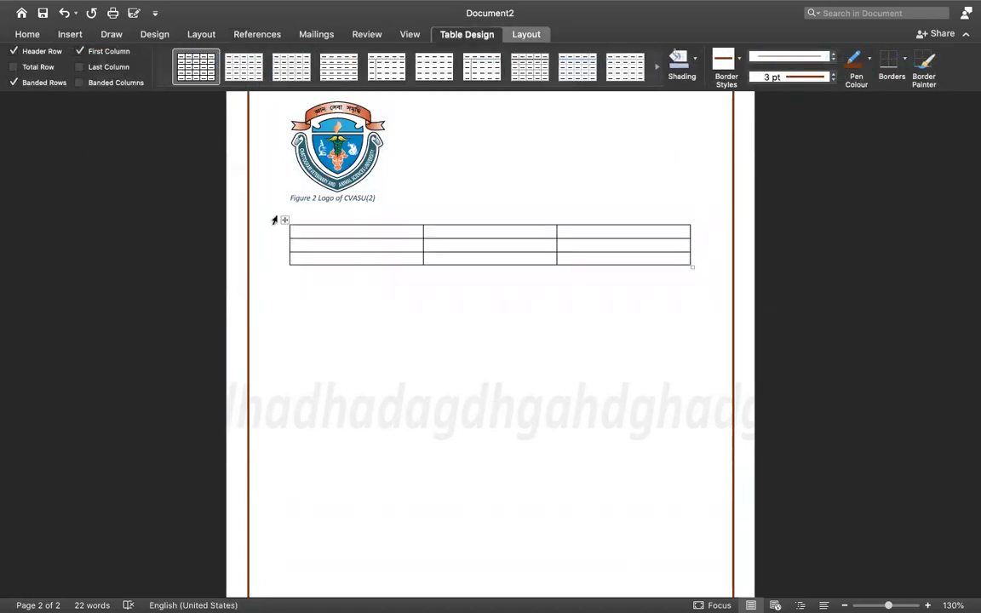
drag(284, 220, 285, 239)
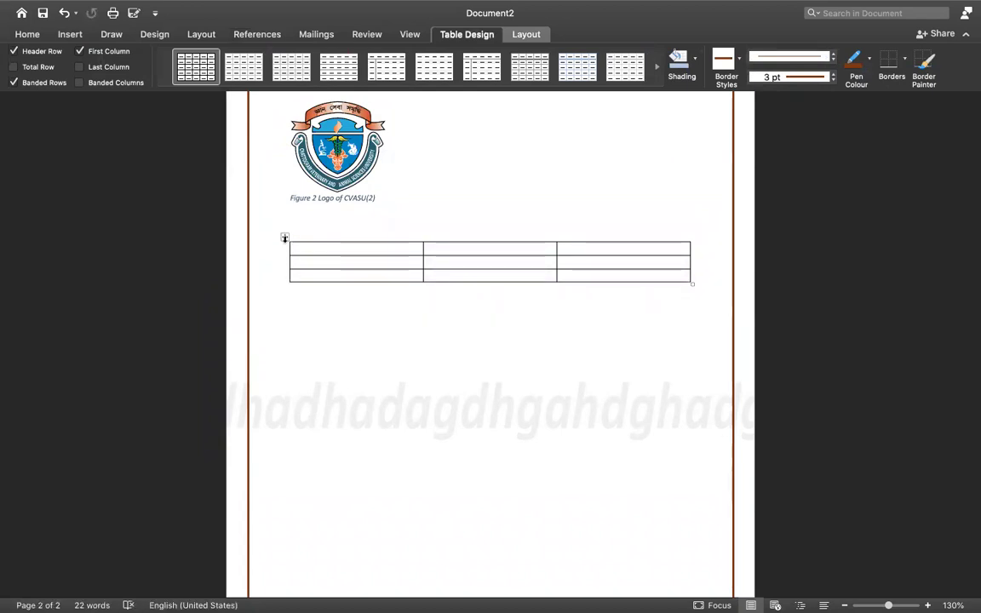
click(285, 239)
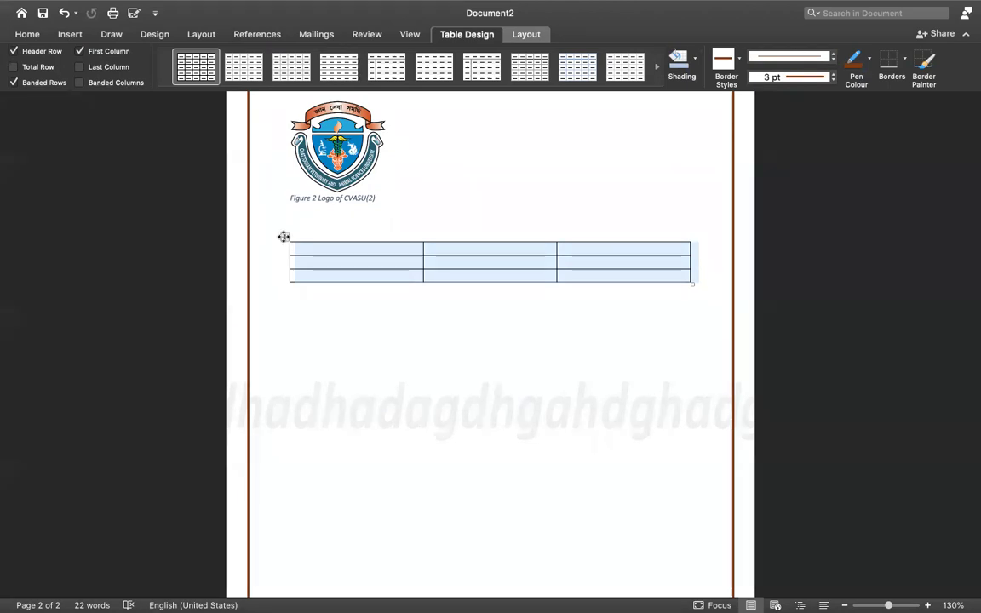
Caption the 3x3 table above it as 'Table 1 hdadgadgajsghdjah' using the Table label
right_click(284, 237)
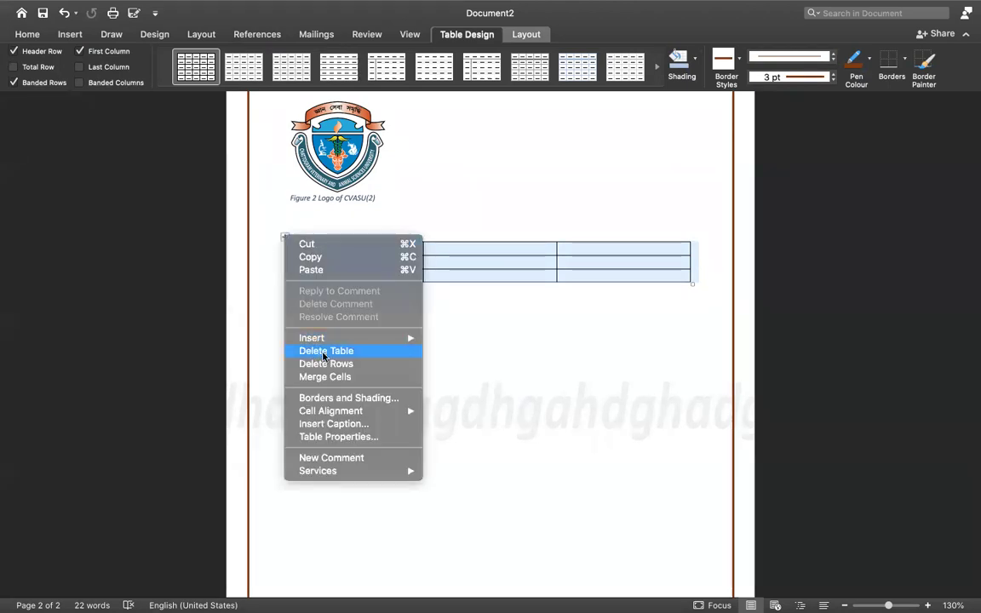
click(346, 424)
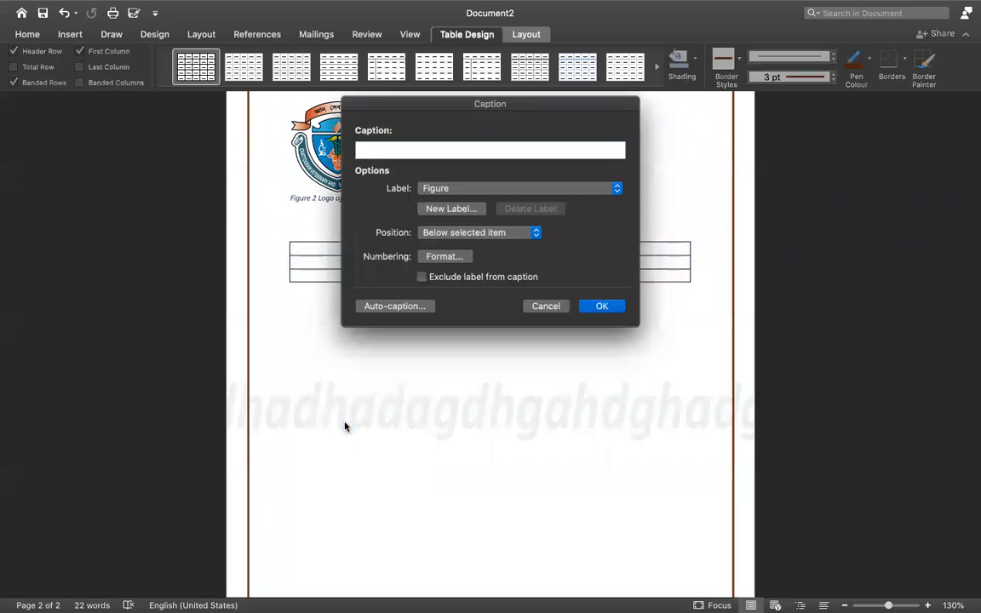
click(445, 189)
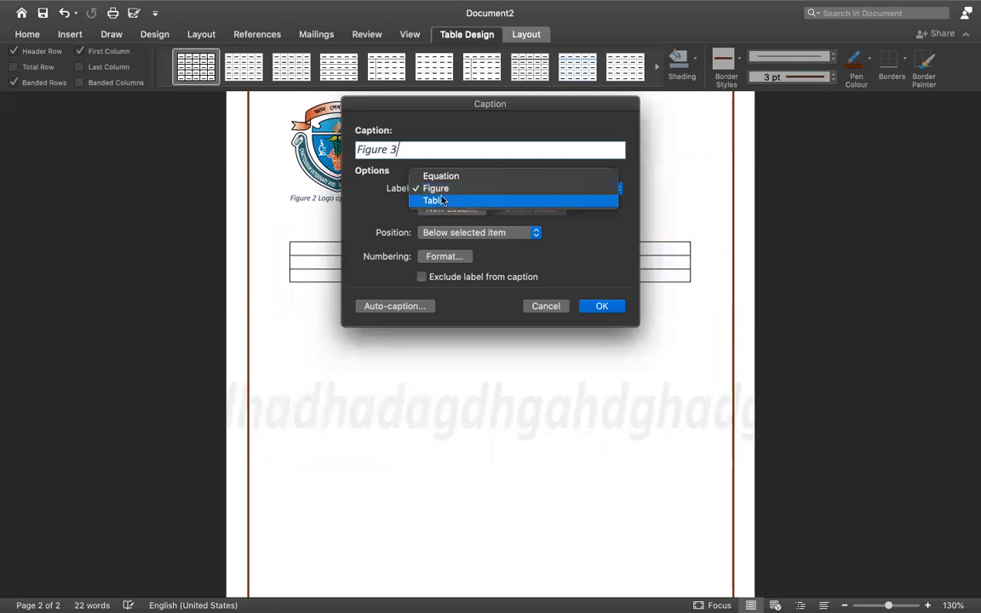
click(438, 200)
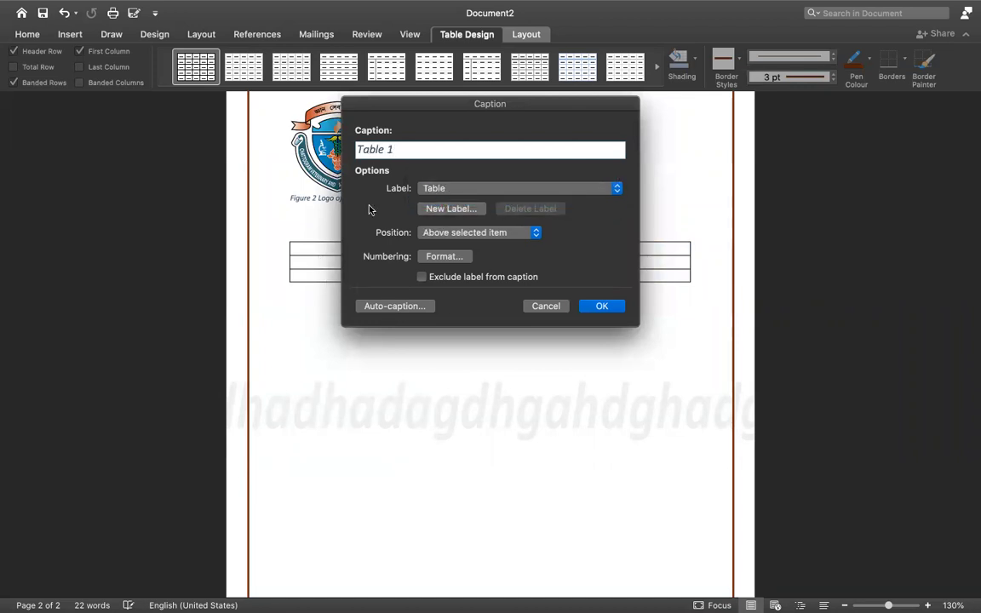
text(1)
text(hdadgadgajsghdjah)
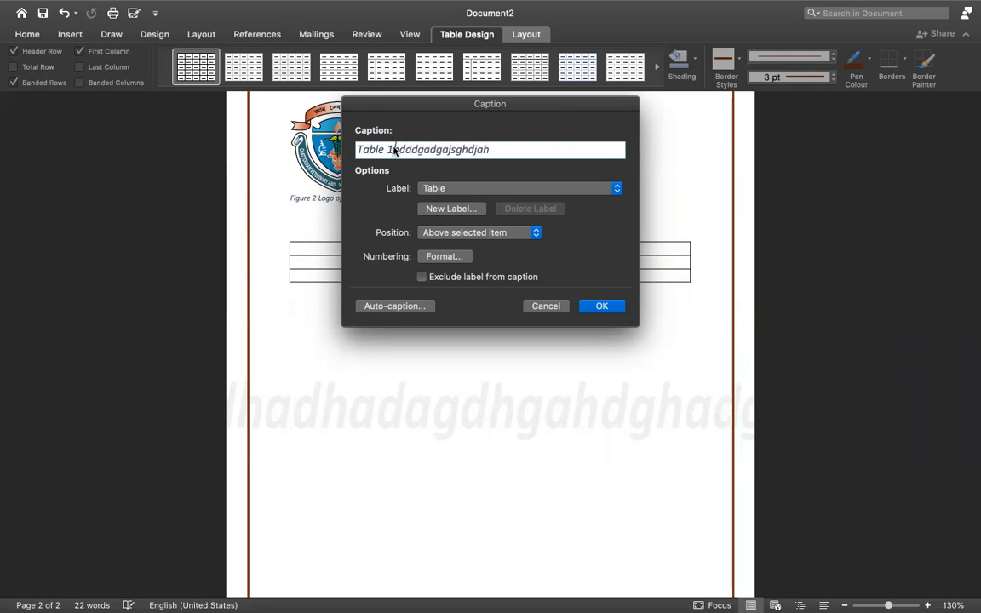
click(615, 306)
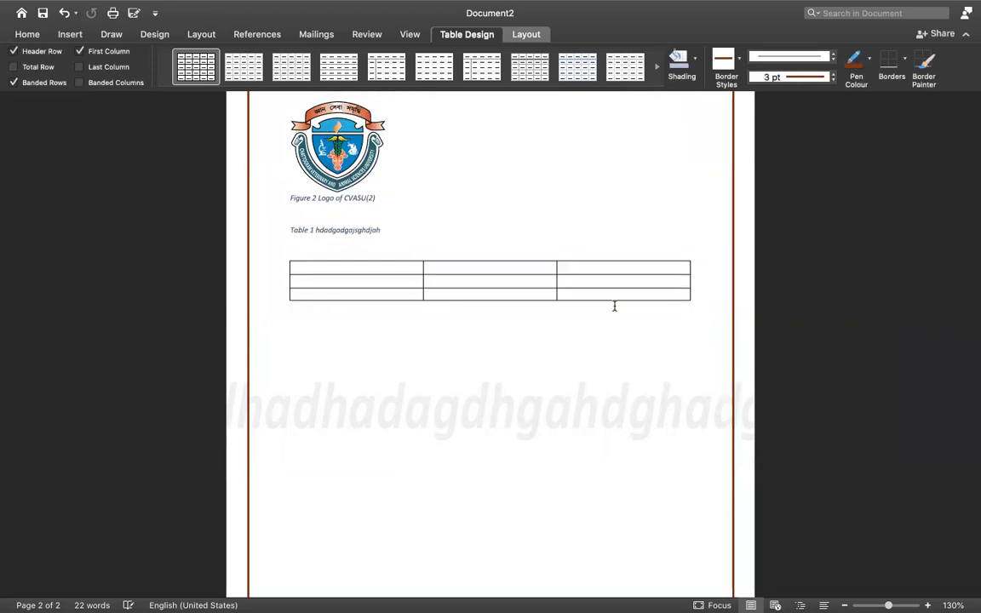
click(354, 213)
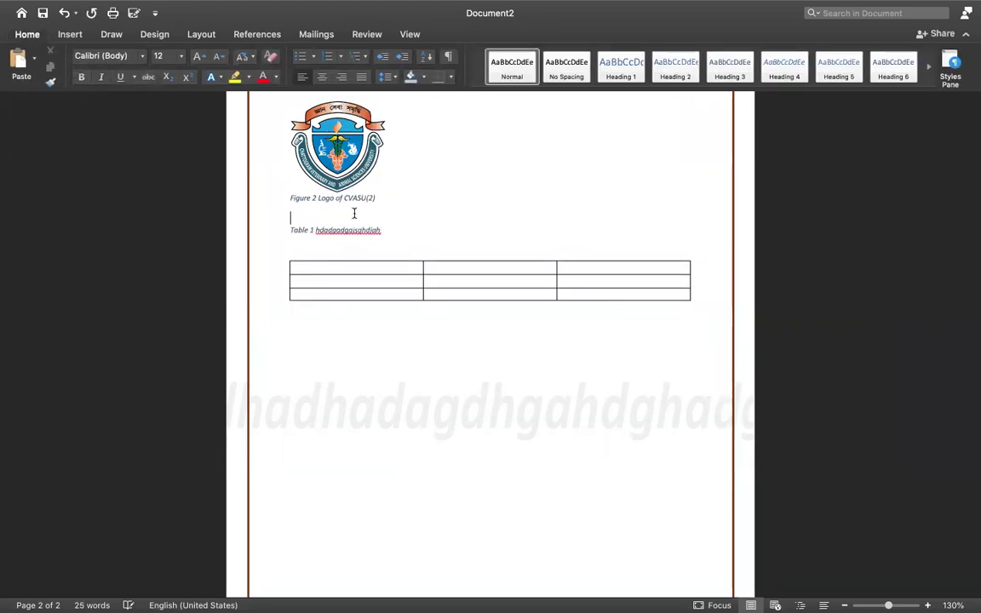
Add a blank line between the Figure 2 caption and the Table 1 caption
key(Return)
key(Down)
key(Down)
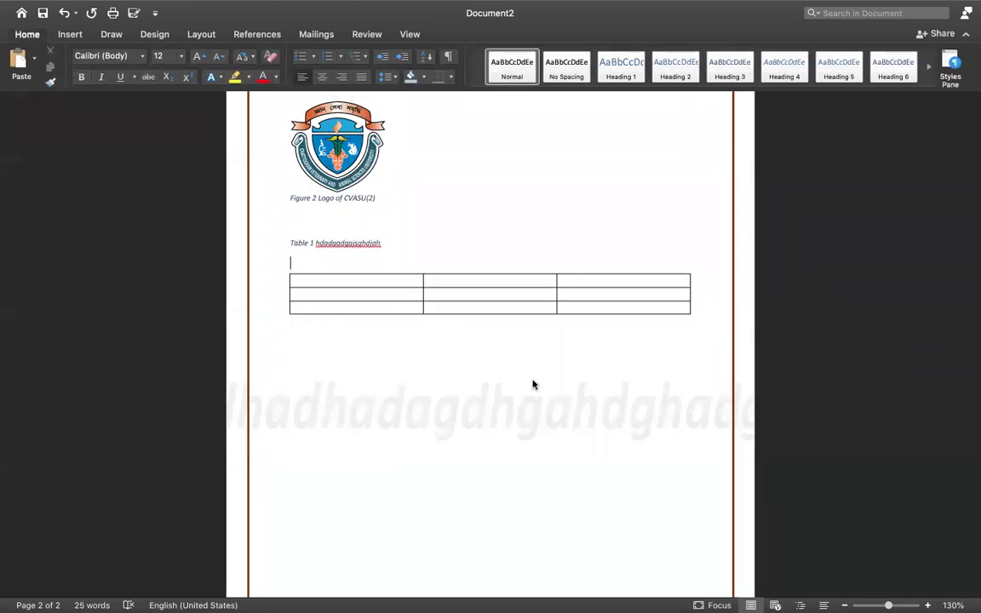
key(Down)
key(Down)
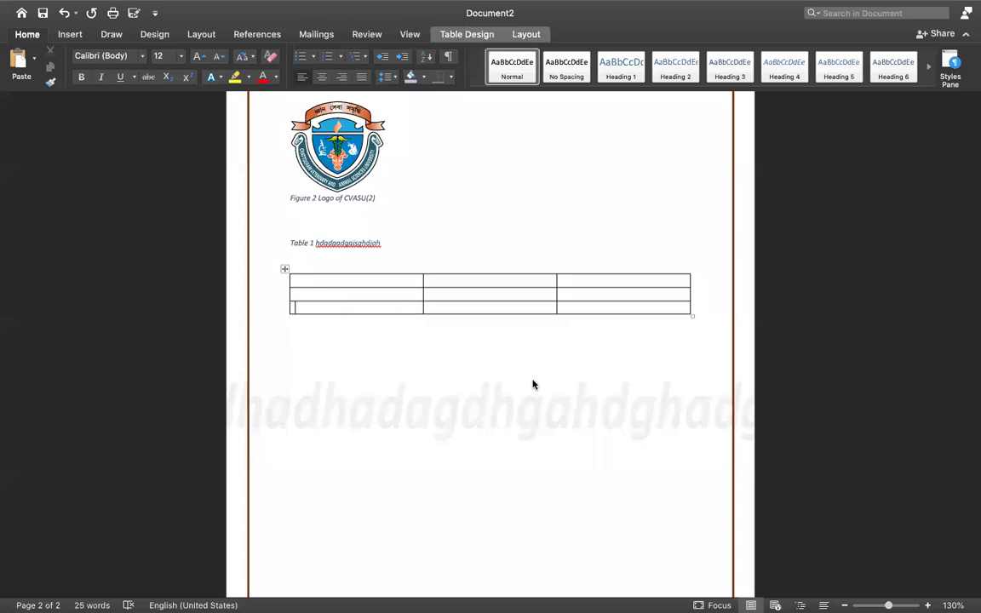
key(Up)
key(Up)
key(Up)
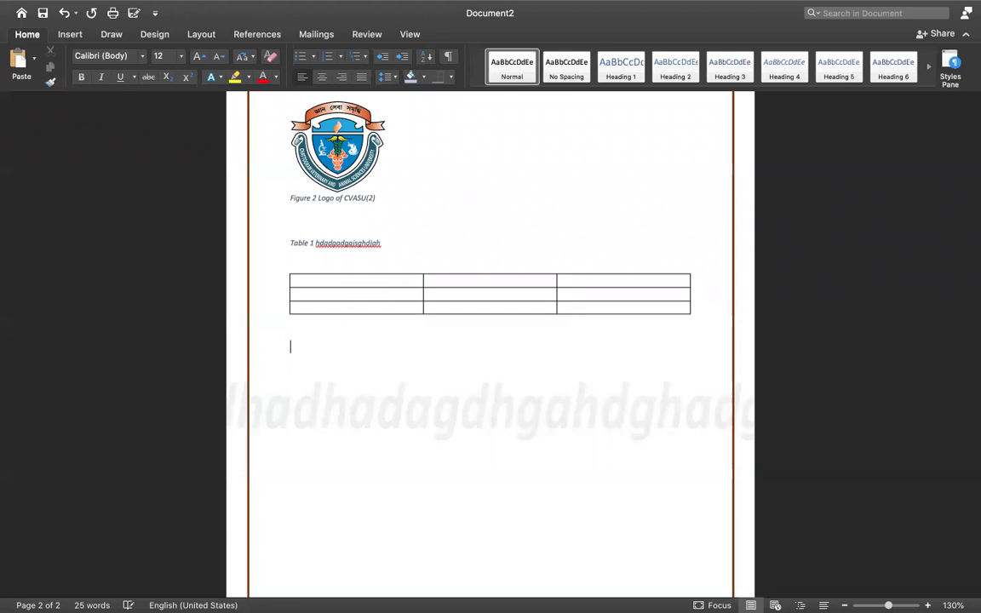
Insert a 5x5 table below the first table
click(72, 35)
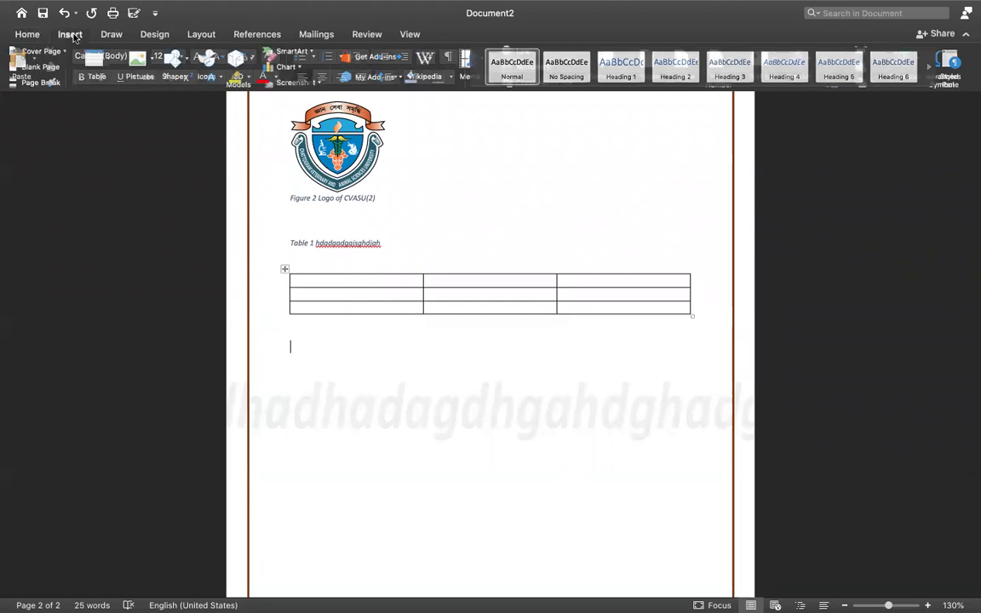
click(97, 60)
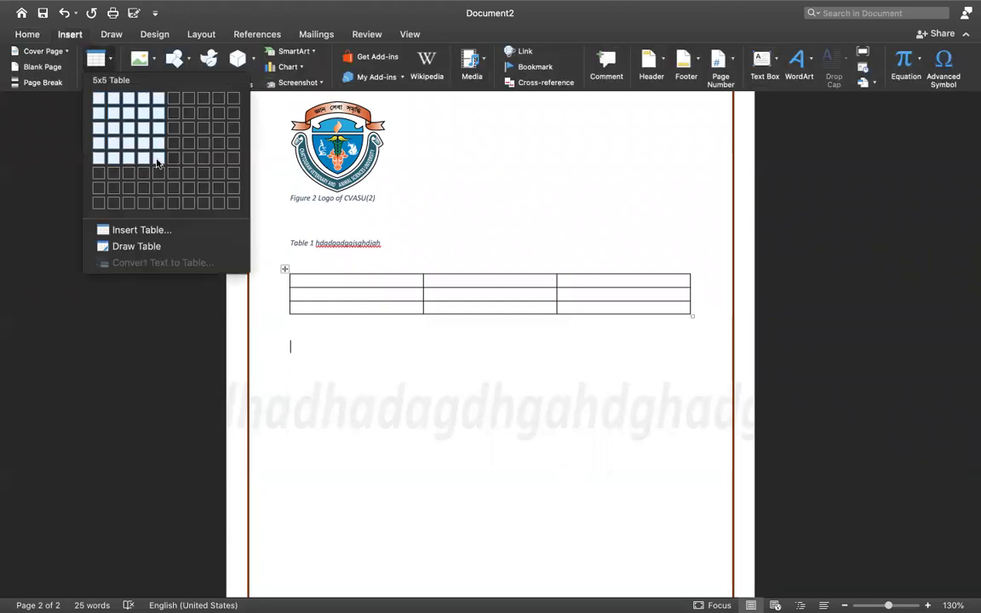
click(157, 163)
Caption the 5x5 table above it as 'Table 2 sjshadhah dajhd'
click(286, 334)
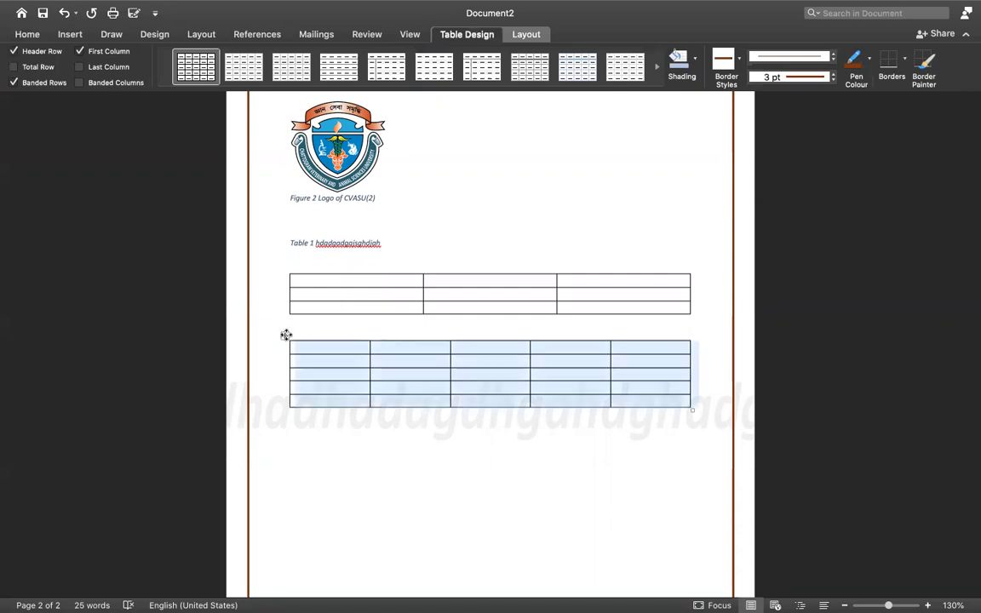
right_click(286, 334)
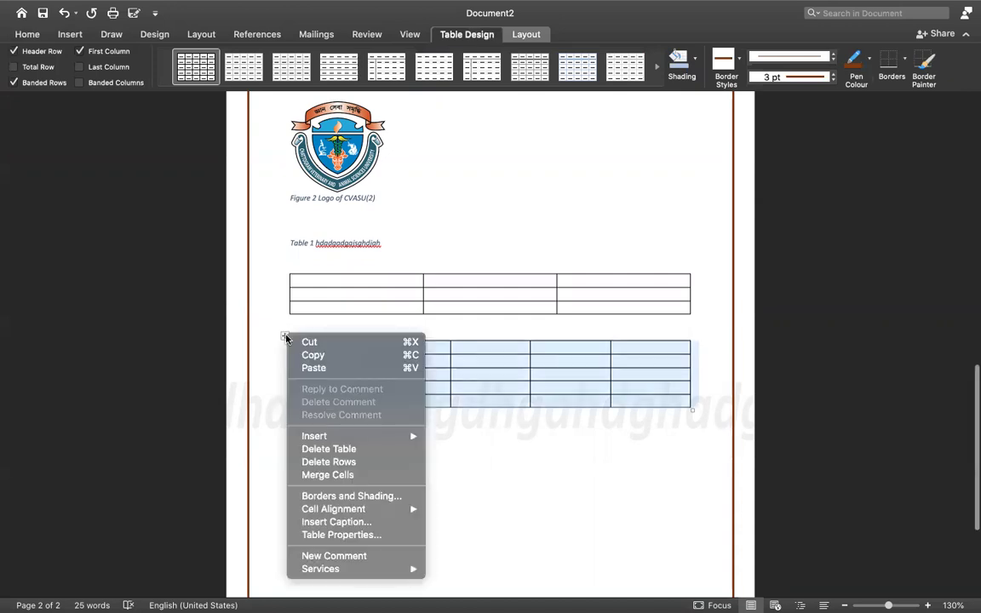
click(340, 522)
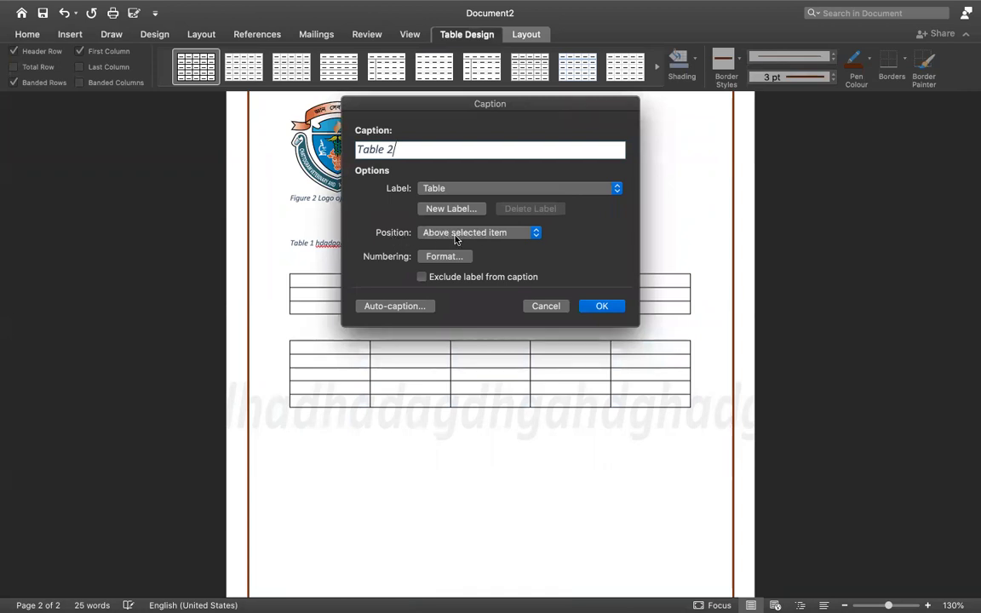
click(455, 236)
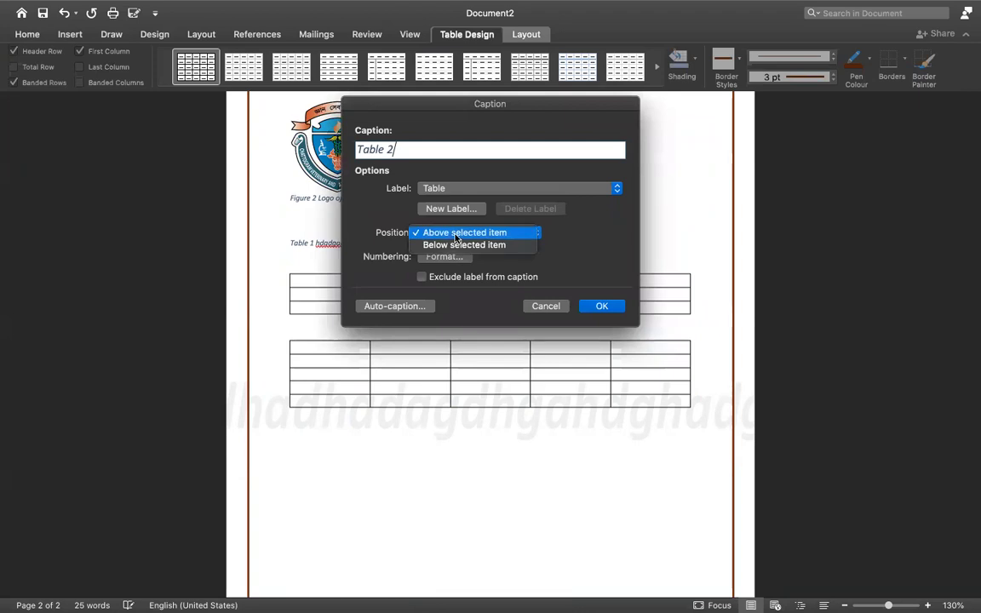
click(444, 233)
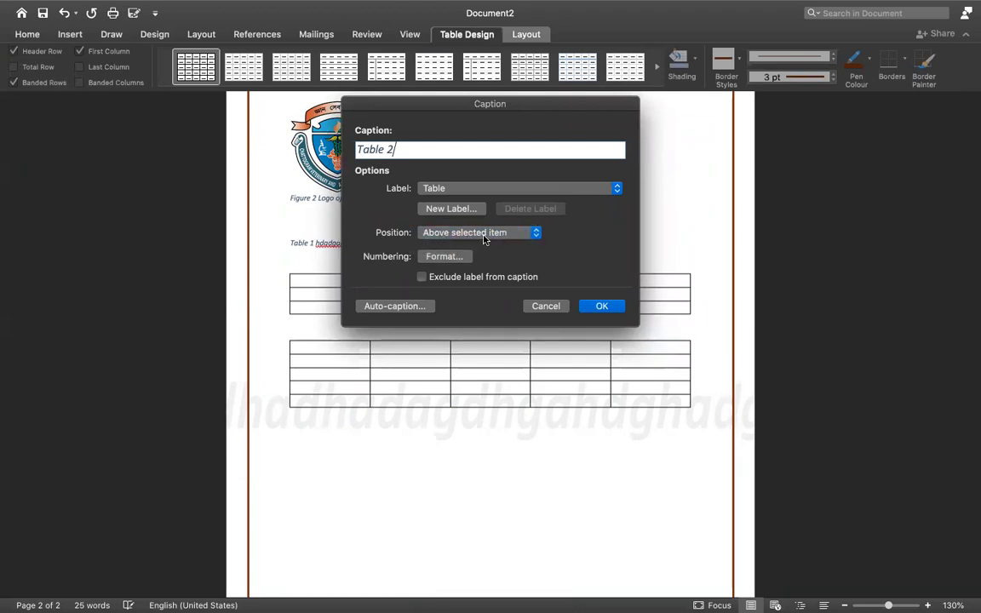
click(439, 236)
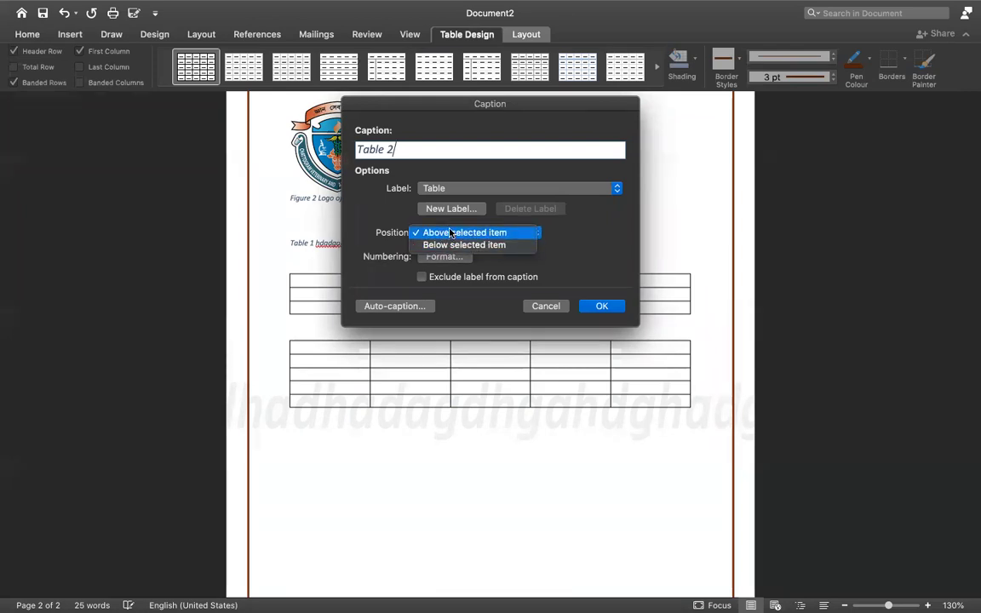
click(450, 234)
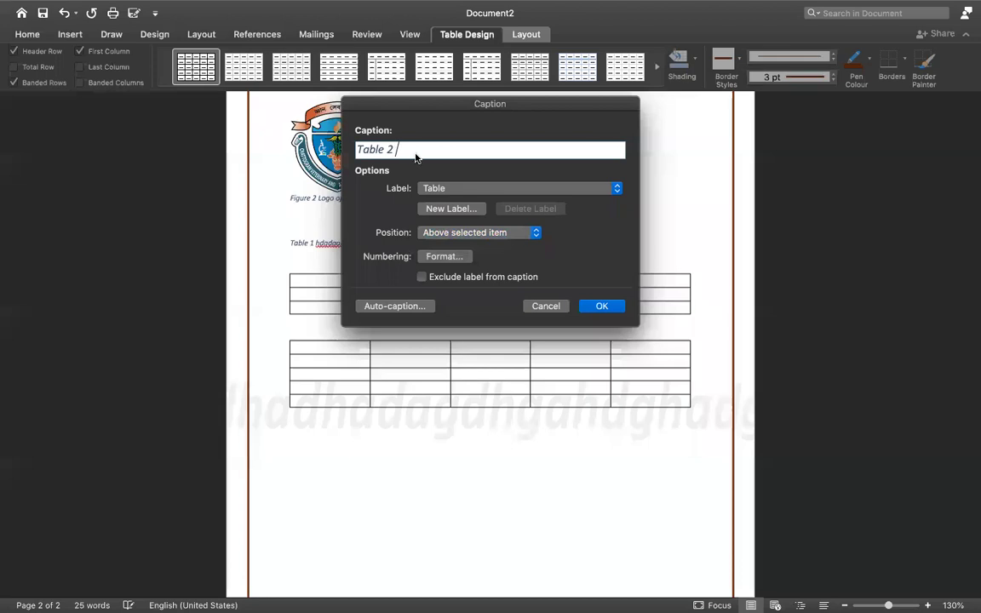
text(sjshadhah)
text(dajhd)
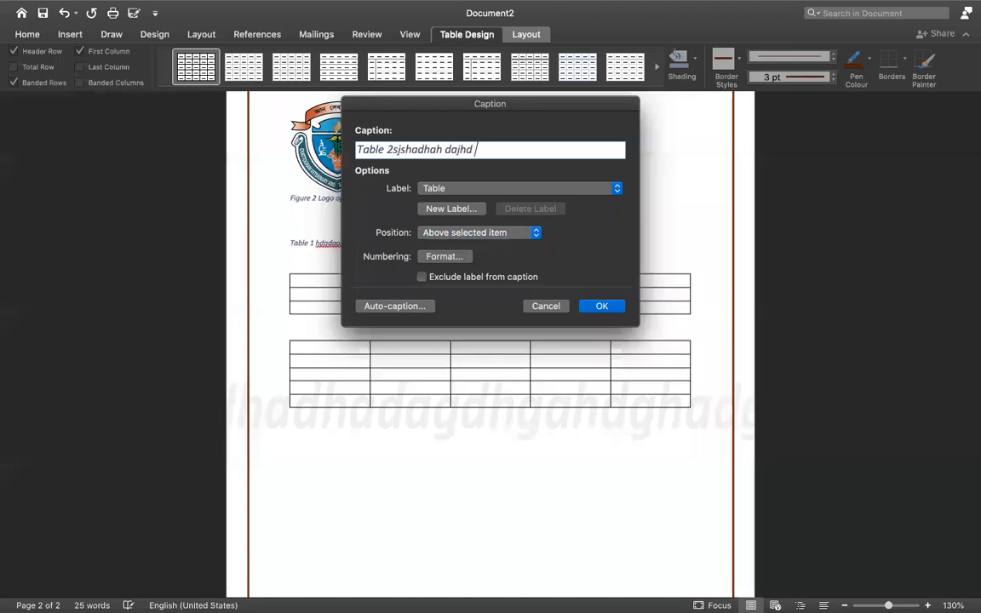
shift+click(395, 150)
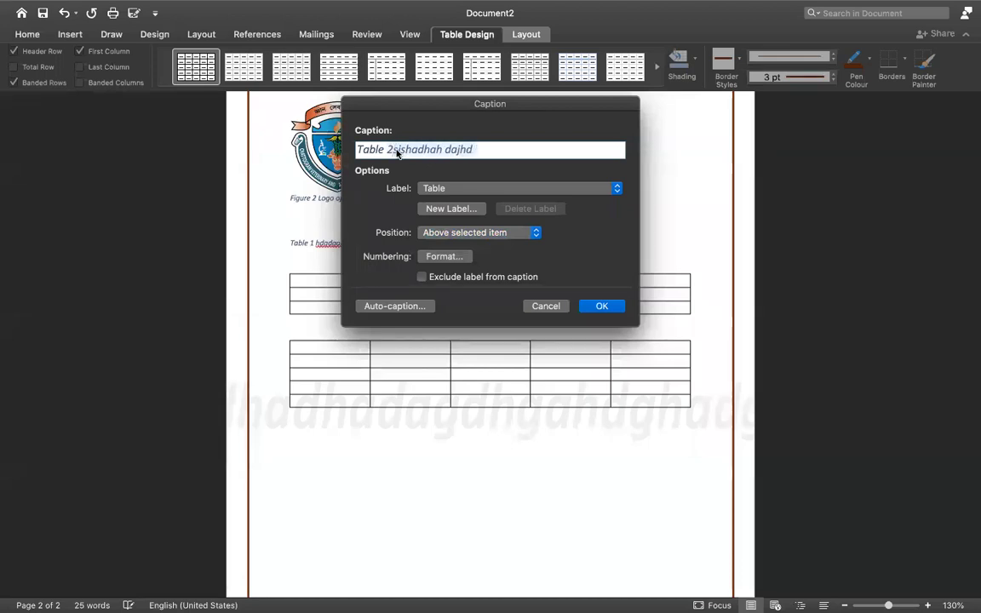
click(396, 150)
text(:)
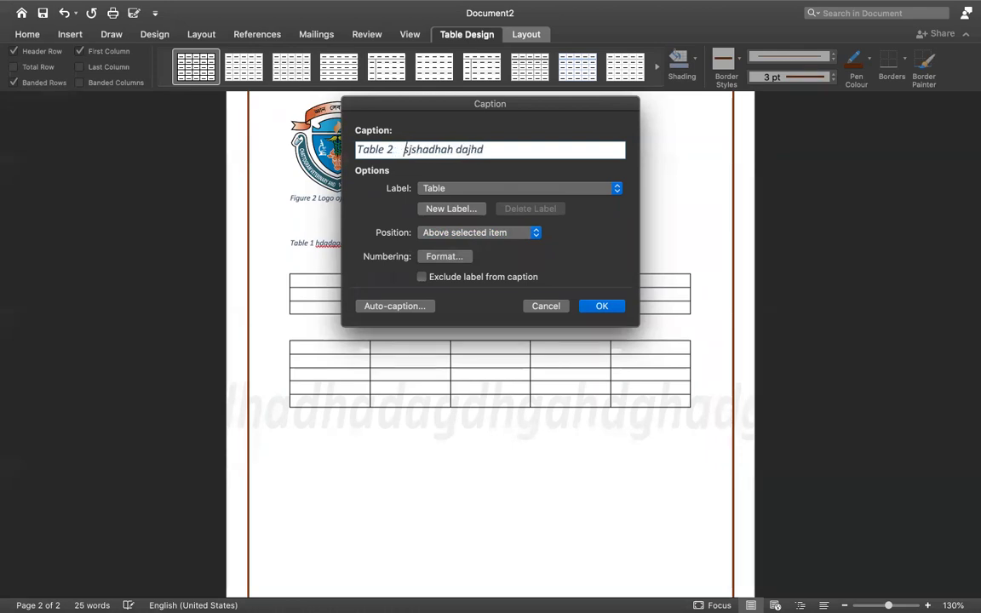
click(599, 306)
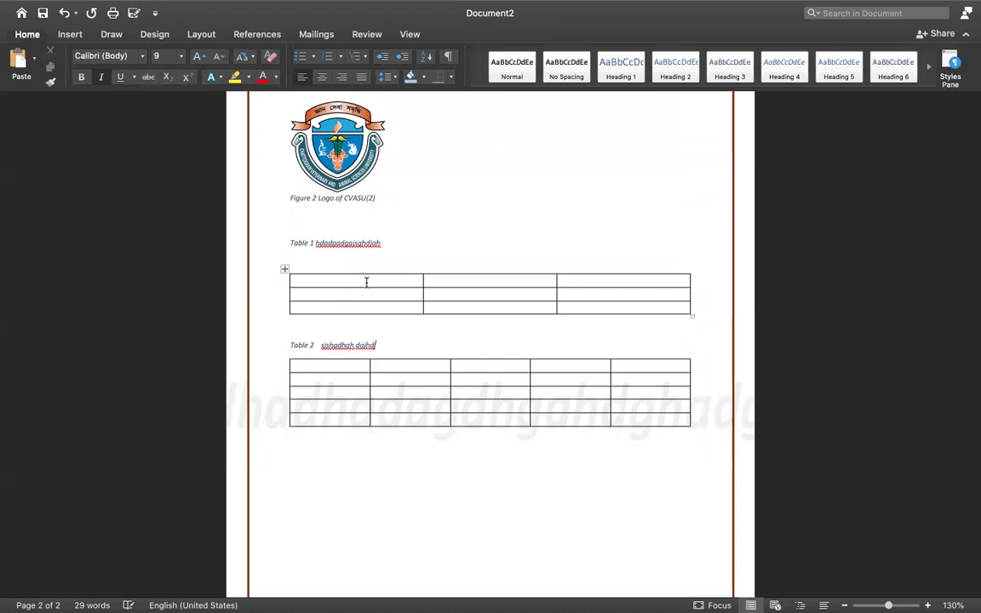
Place the cursor on the empty line below the figure list on page 1
scroll(366, 281, up, 5)
scroll(366, 280, up, 5)
scroll(366, 283, up, 5)
click(366, 282)
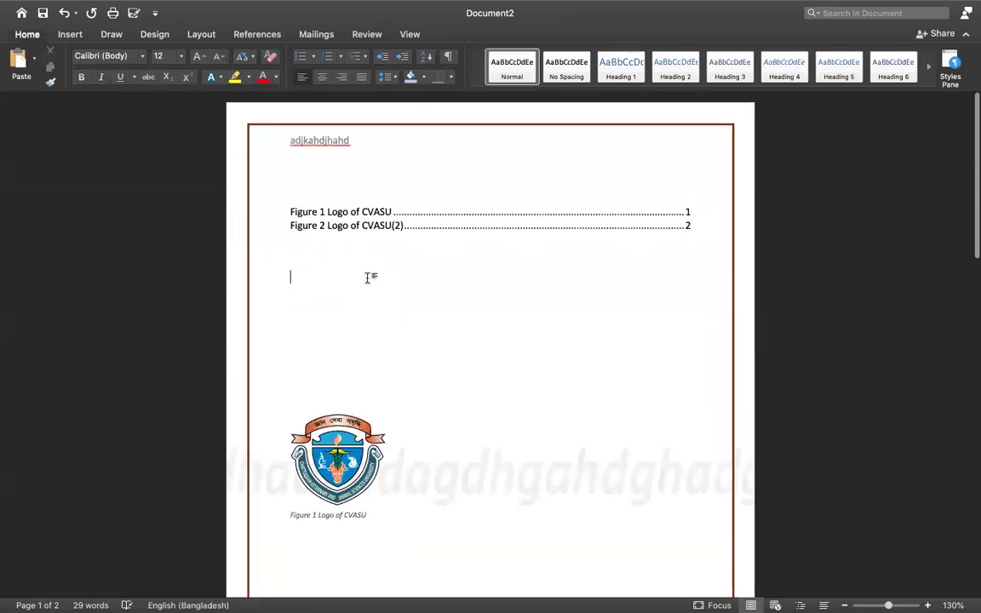
Insert a table of figures for the Table label, listing Table 1 and Table 2 on page 2
click(70, 35)
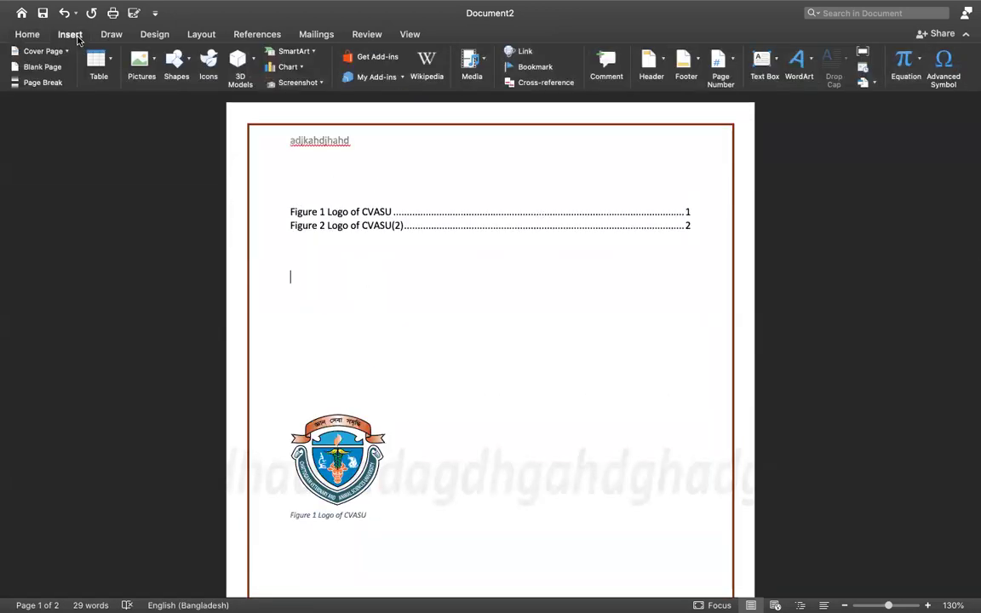
click(238, 33)
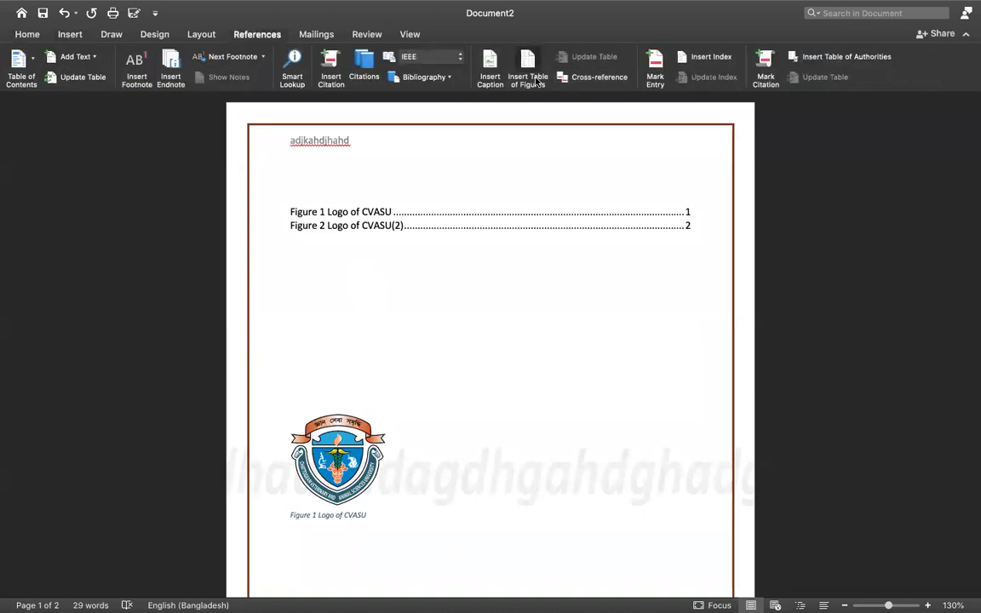
click(533, 80)
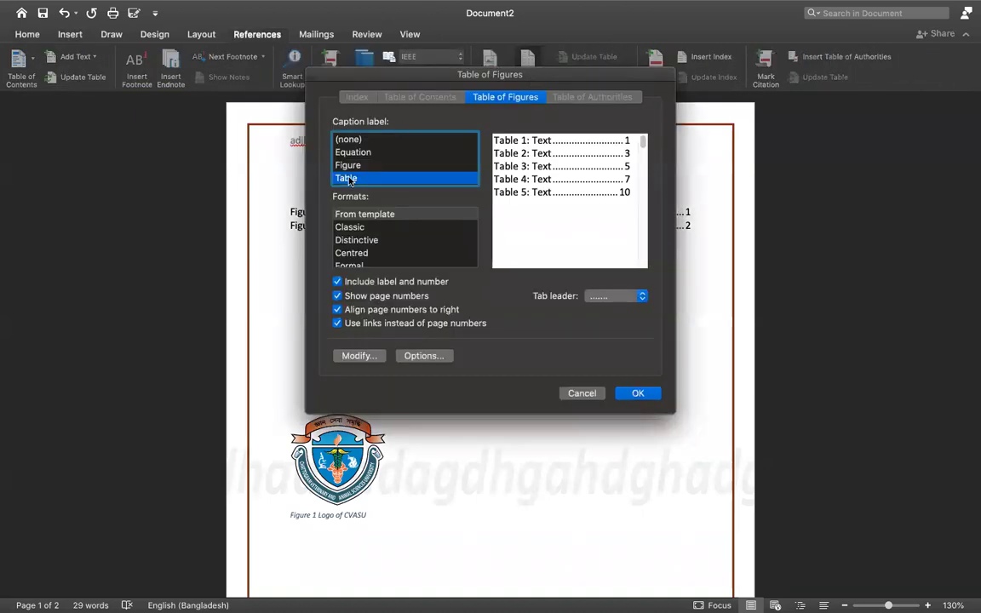
click(635, 396)
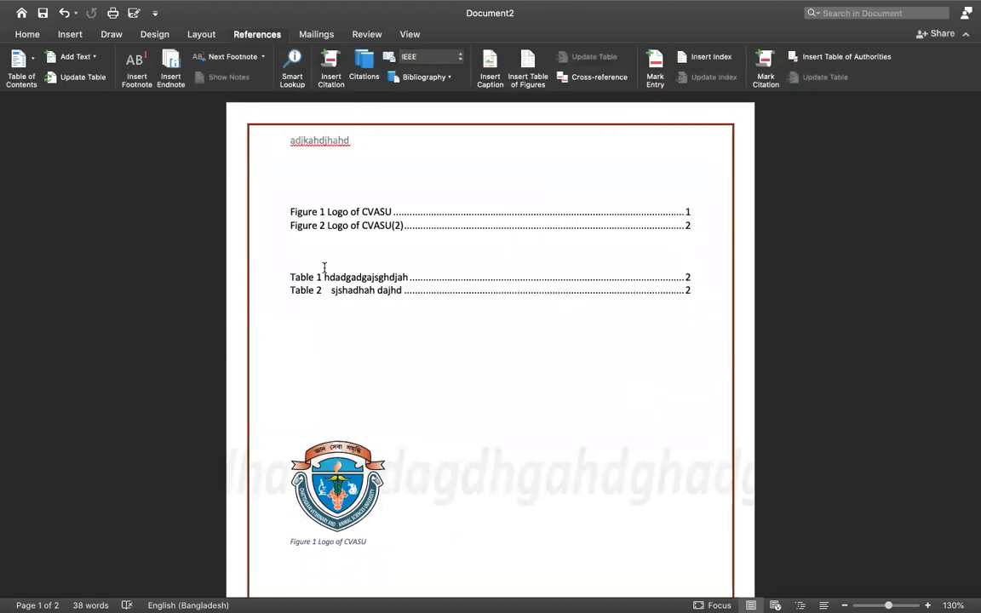
click(464, 277)
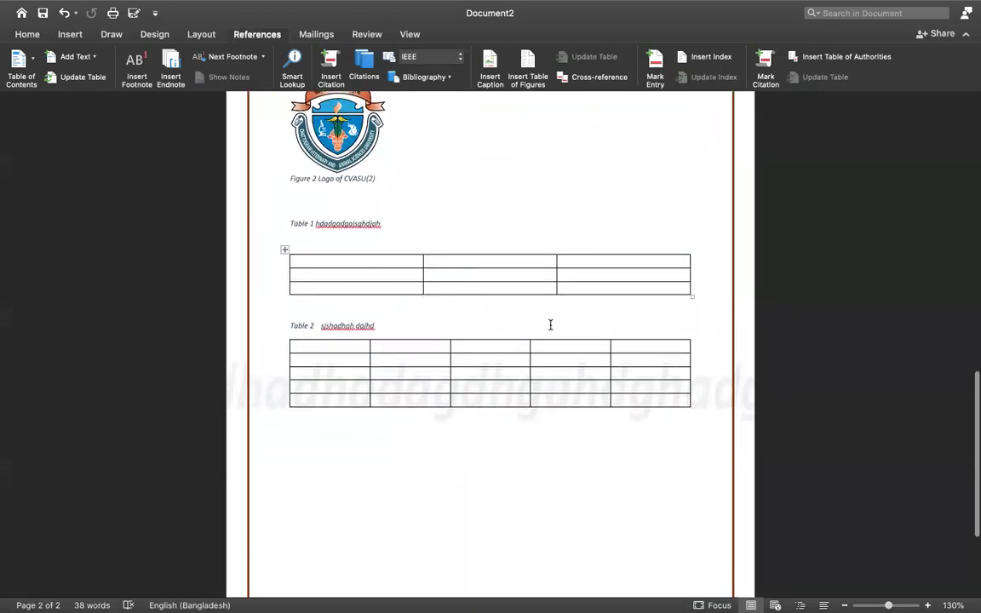
scroll(549, 324, up, 5)
scroll(549, 330, up, 10)
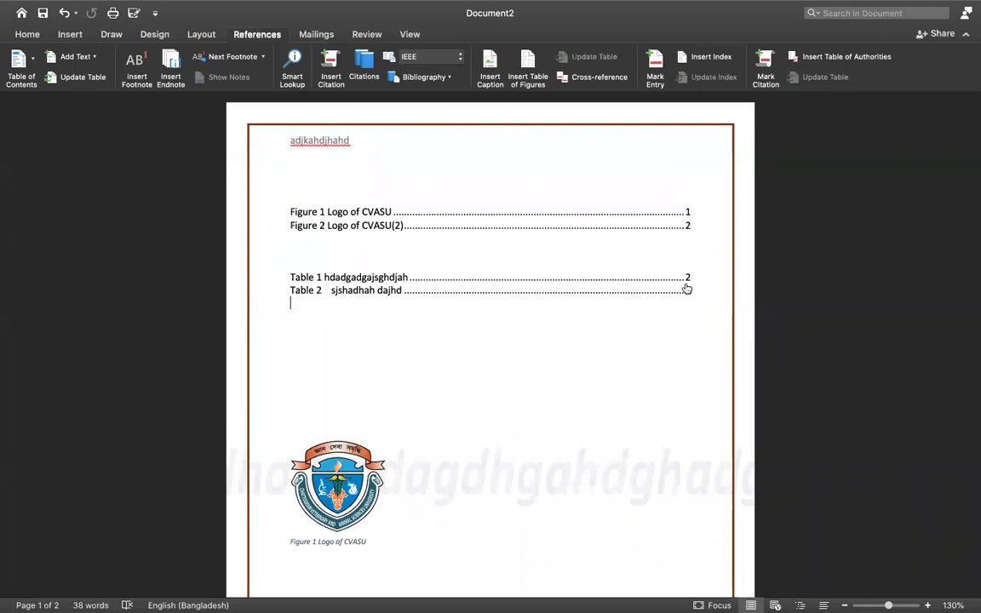
click(383, 290)
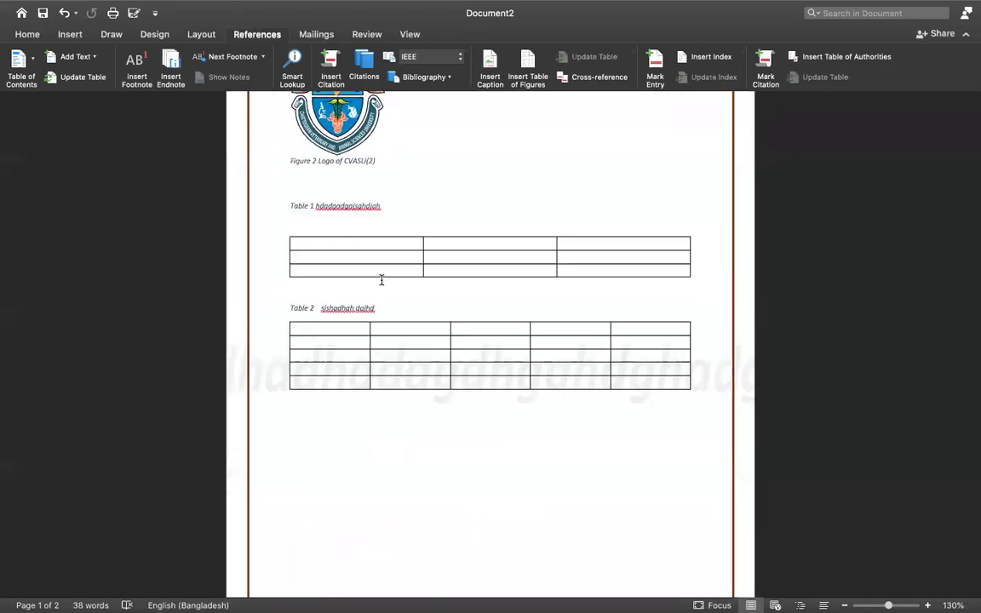
scroll(420, 269, up, 2)
scroll(433, 260, up, 6)
scroll(435, 264, up, 1)
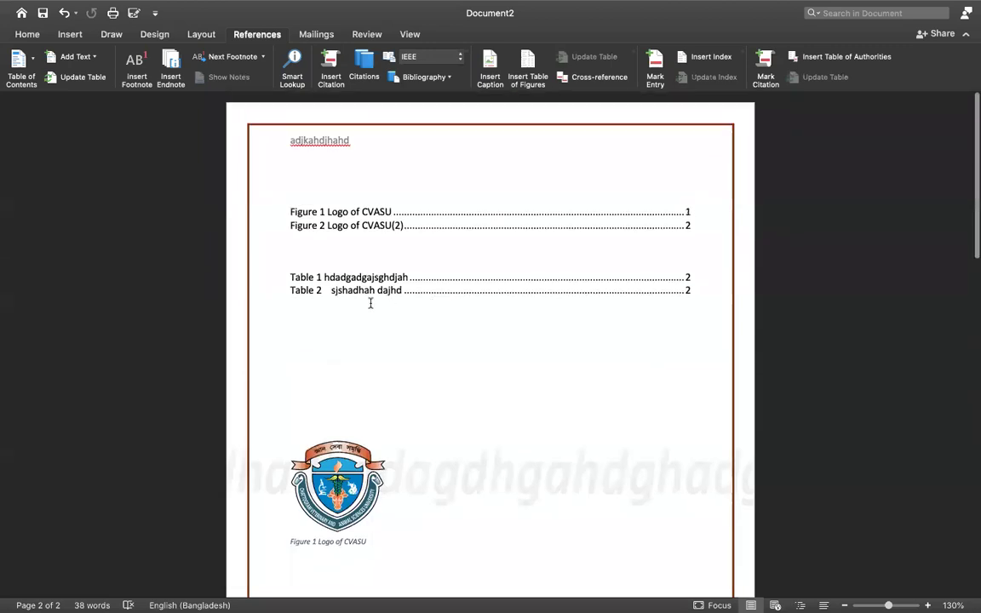
click(371, 293)
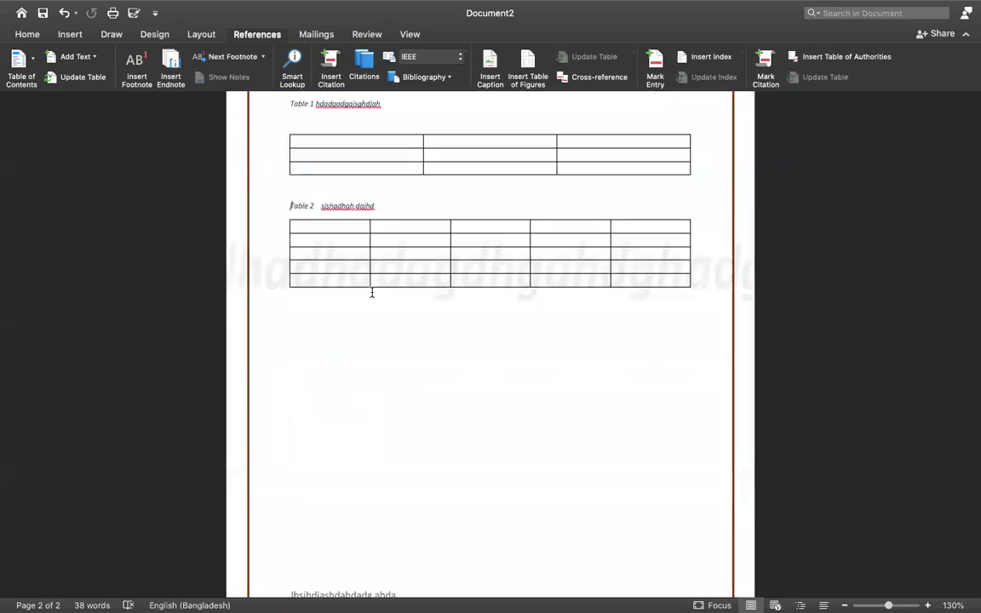
scroll(371, 292, up, 5)
scroll(371, 293, up, 2)
scroll(372, 293, down, 2)
scroll(371, 292, down, 3)
scroll(371, 292, down, 3)
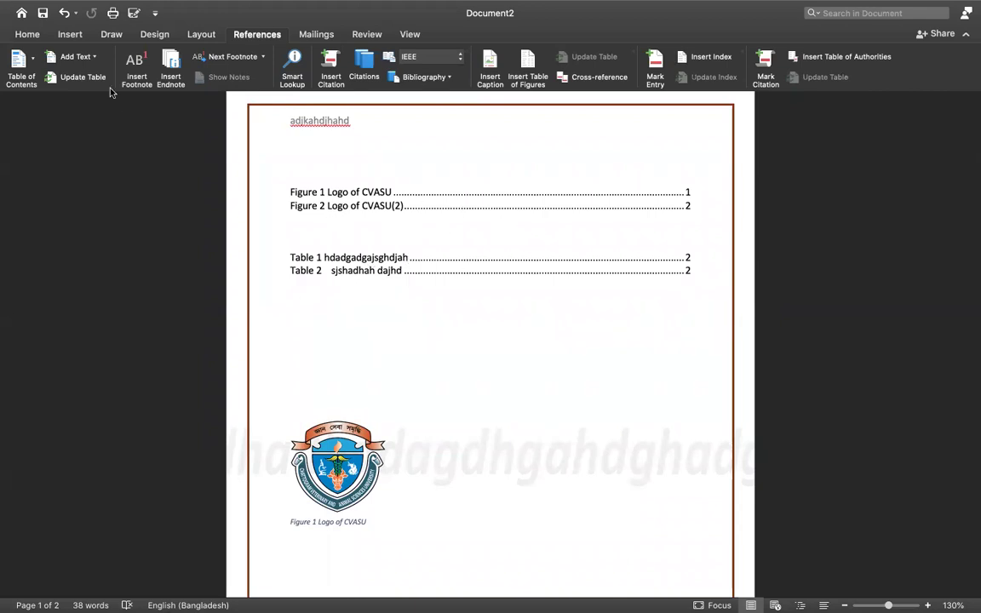
Type the line 'Kjshad Bangladesh.' below the list of tables
click(245, 37)
click(243, 41)
click(365, 307)
text(Kjshad asdbahjda)
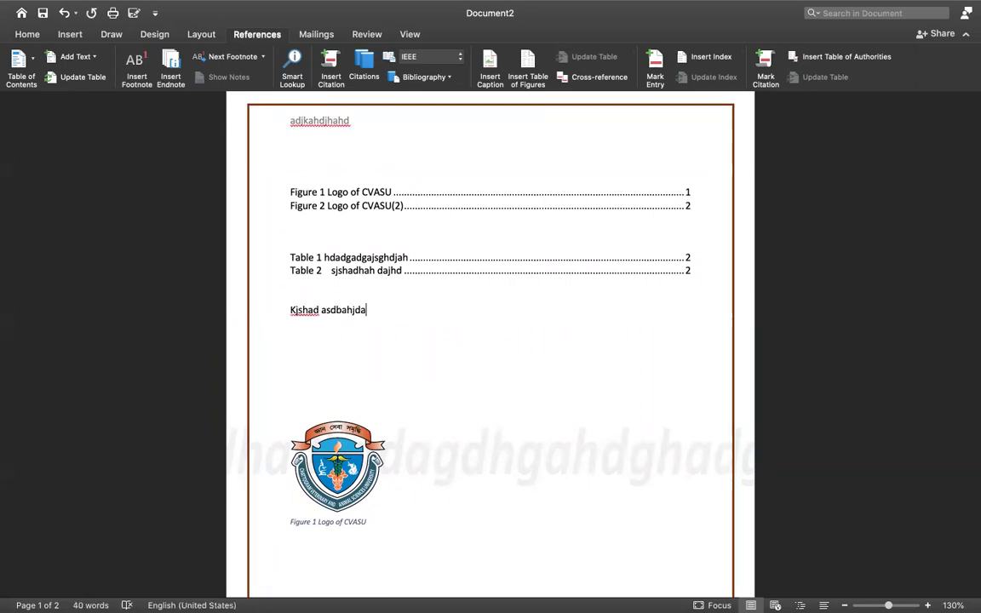
key(BackSpace)
key(BackSpace)
key(BackSpace)
key(BackSpace)
key(BackSpace)
key(BackSpace)
text(angladesh.)
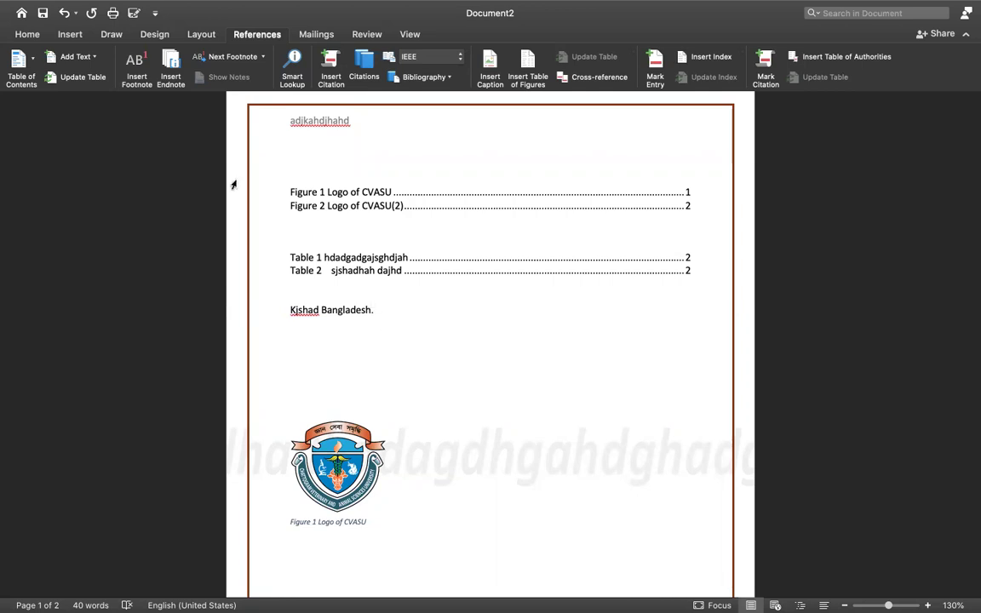
Add footnote 1 after 'Bangladesh' reading 'Hjds dshadjhahsdjahdj adhjahjdhaj hjhdjhaj fjhfa'
click(136, 66)
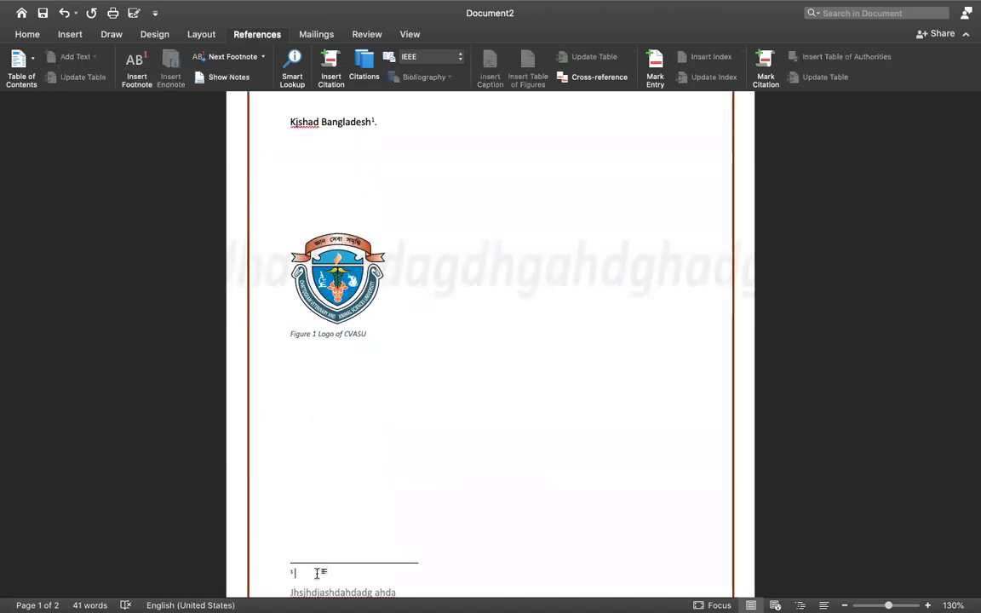
text(Hjds dshadjhahsdjahdj adhjahjdhaj hjhdjhaj fjhfa)
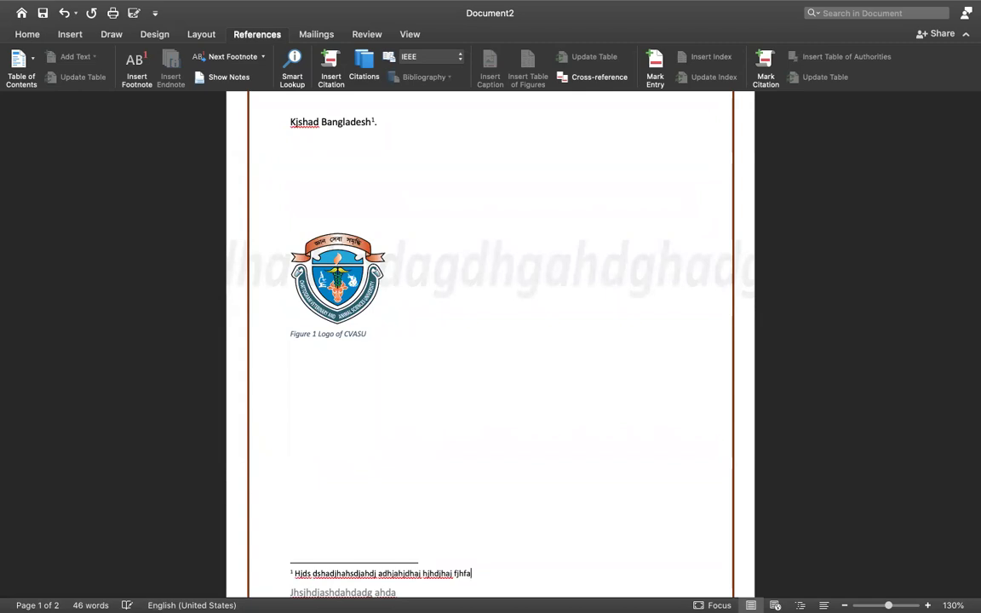
scroll(490, 340, up, 1)
scroll(489, 341, up, 2)
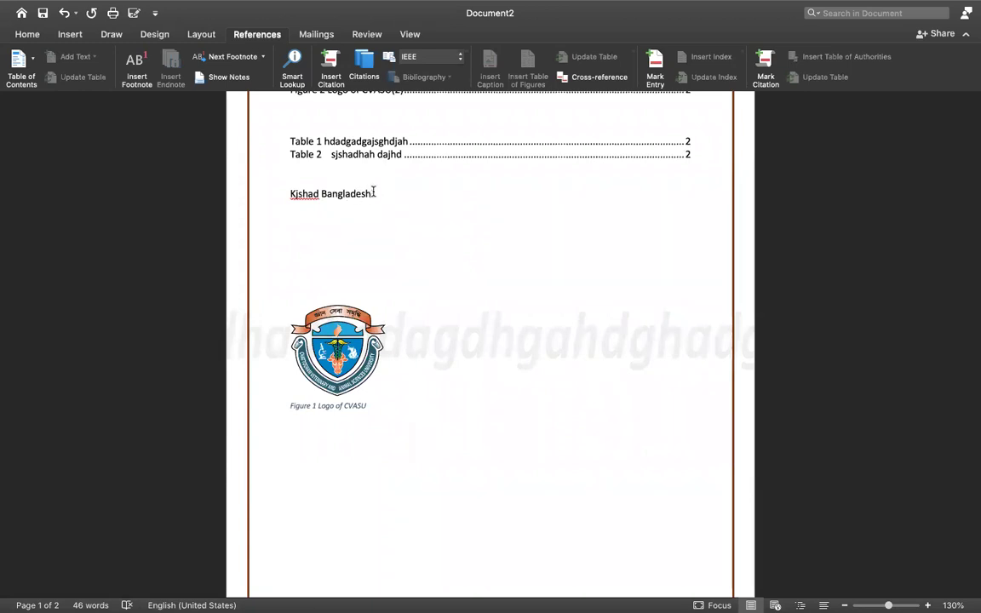
scroll(372, 191, down, 5)
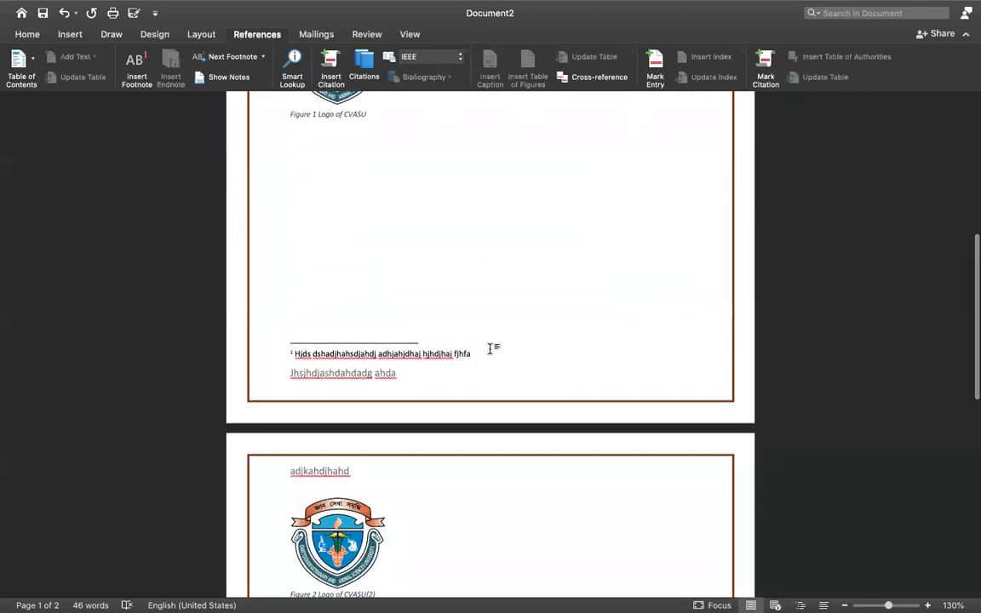
scroll(490, 349, up, 5)
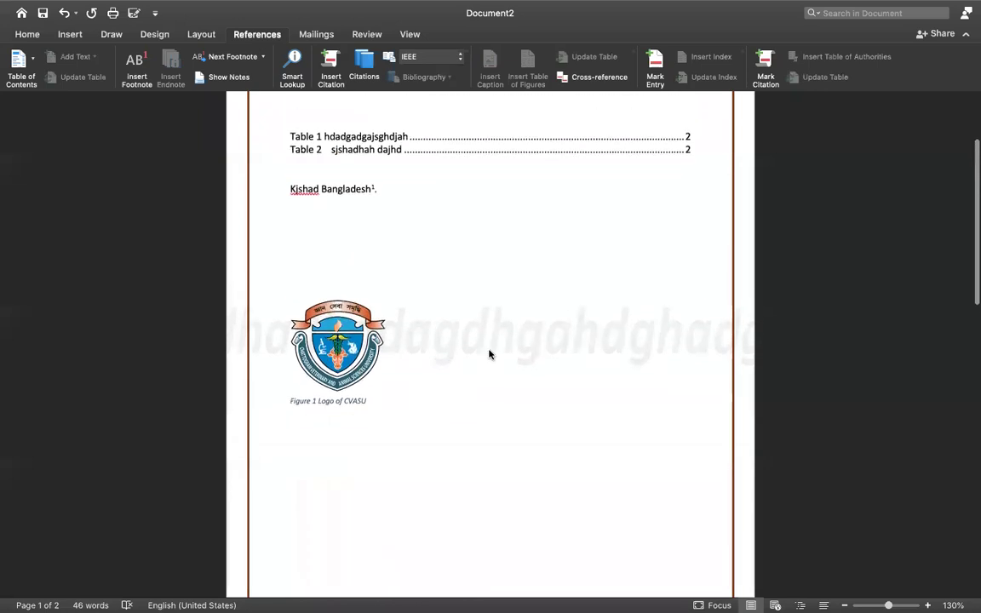
scroll(490, 354, up, 1)
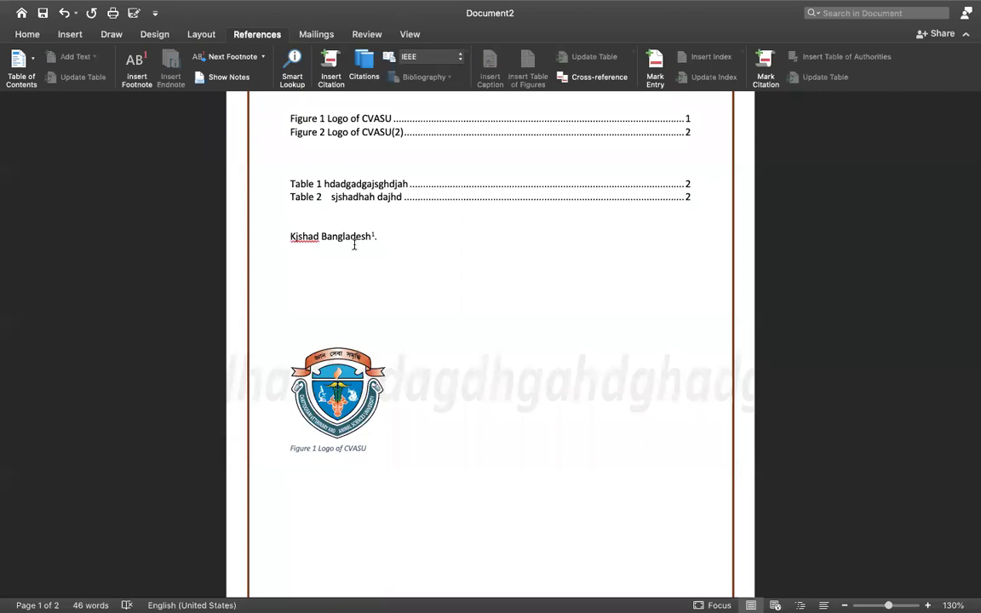
scroll(349, 235, down, 3)
scroll(349, 236, down, 1)
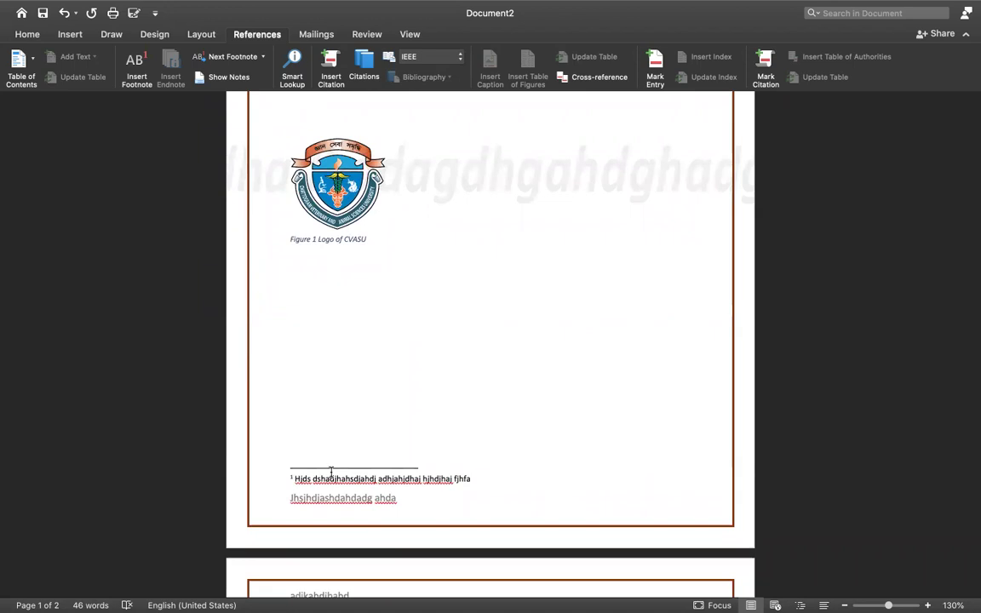
scroll(331, 473, up, 1)
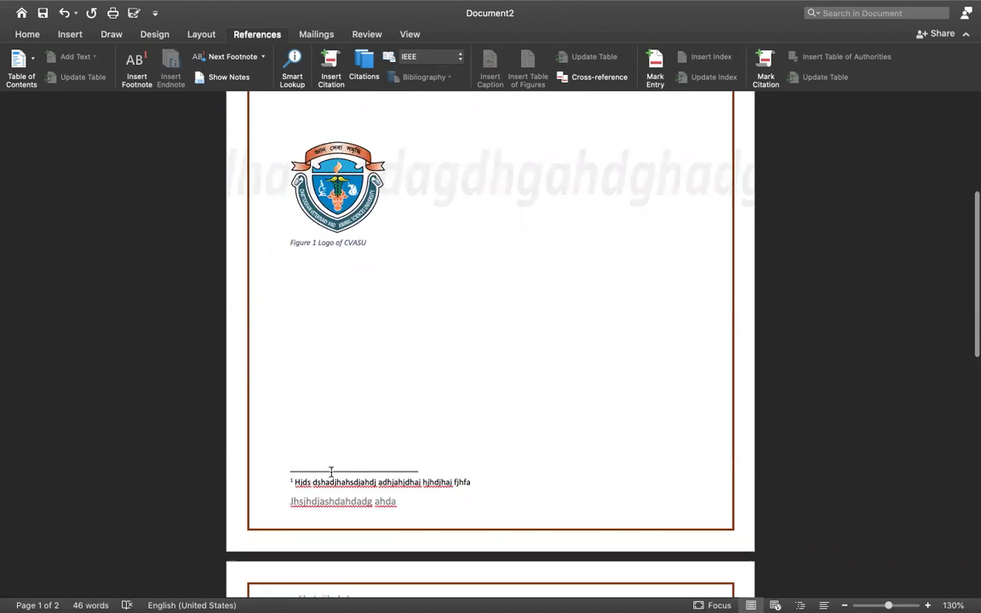
scroll(332, 472, up, 5)
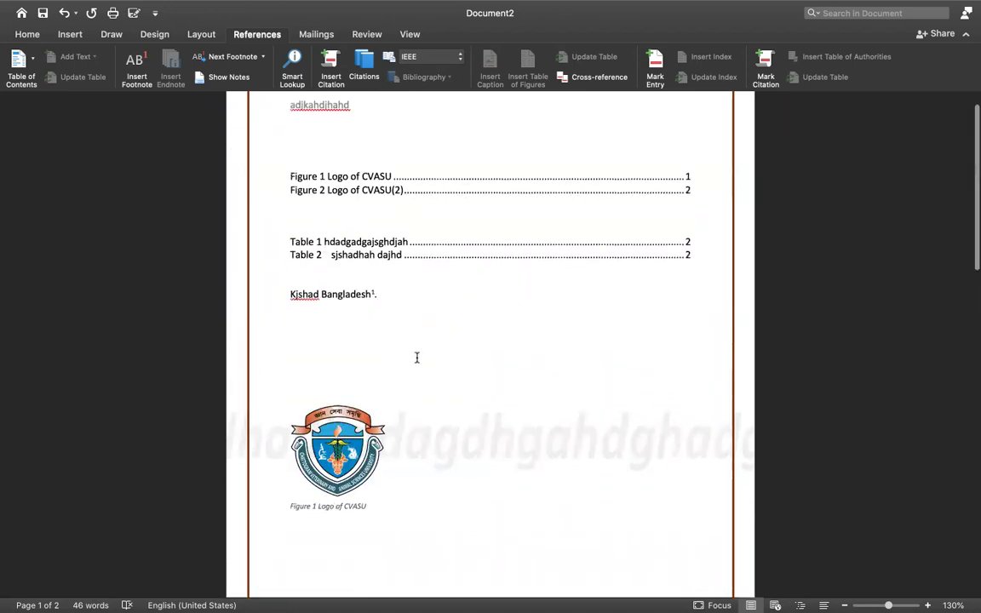
Type ' Dhaka' after 'Bangladesh¹.' in the body line
click(386, 296)
text(ajdhahdad)
key(BackSpace)
key(BackSpace)
key(BackSpace)
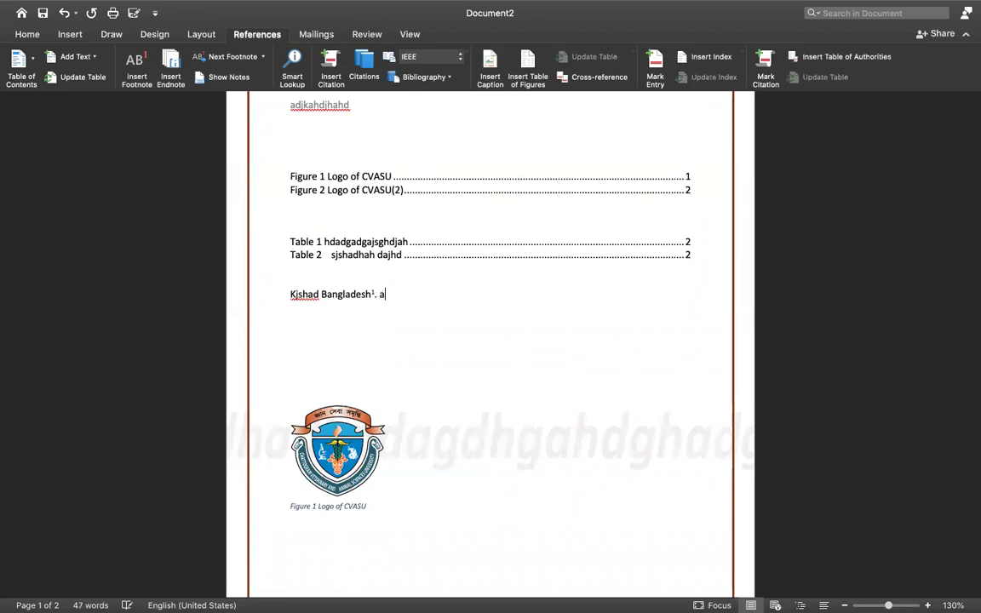
text(haka)
Add footnote 2 after 'Dhaka' reading 'hdhajdgagdhhaghdgahdgdh'
click(133, 62)
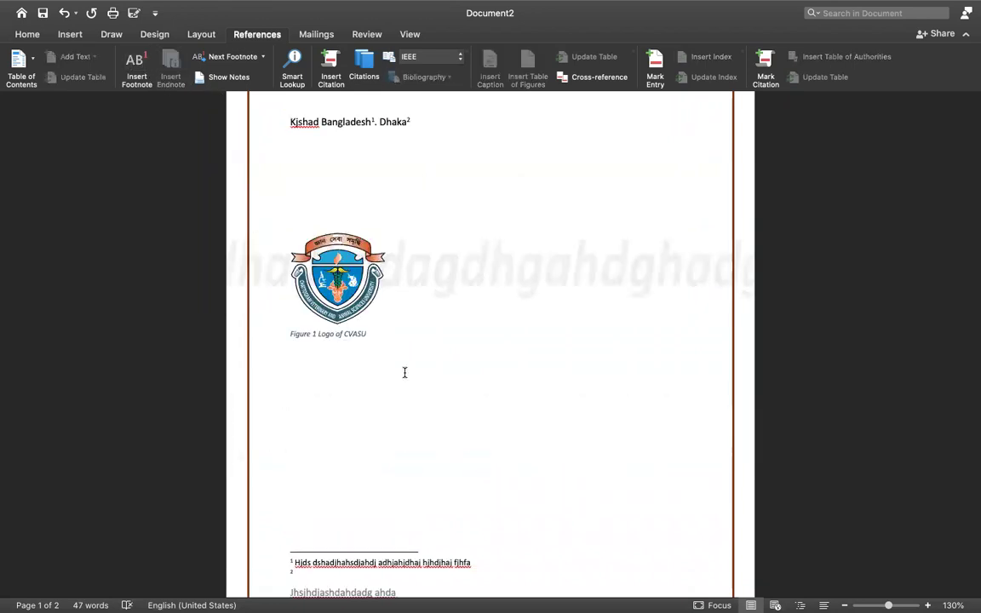
text(hdhajdgagdhhaghdgahdgdh)
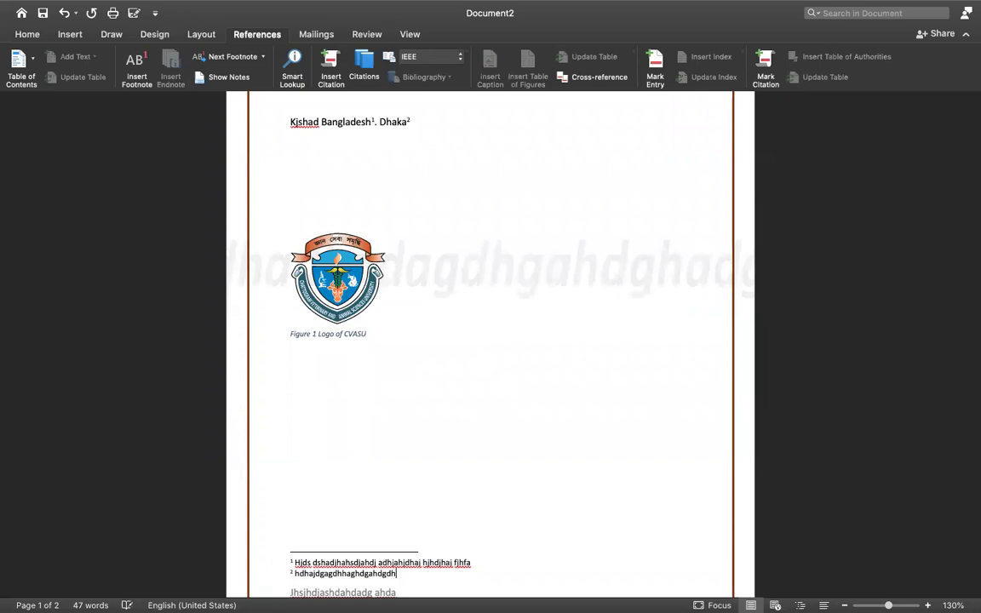
scroll(312, 560, up, 2)
scroll(312, 560, up, 3)
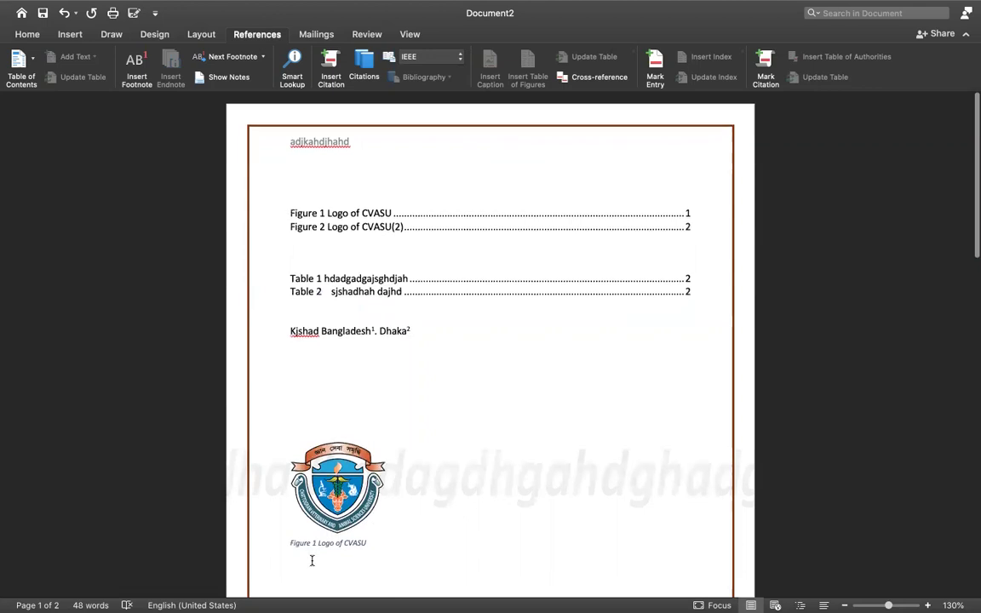
click(374, 329)
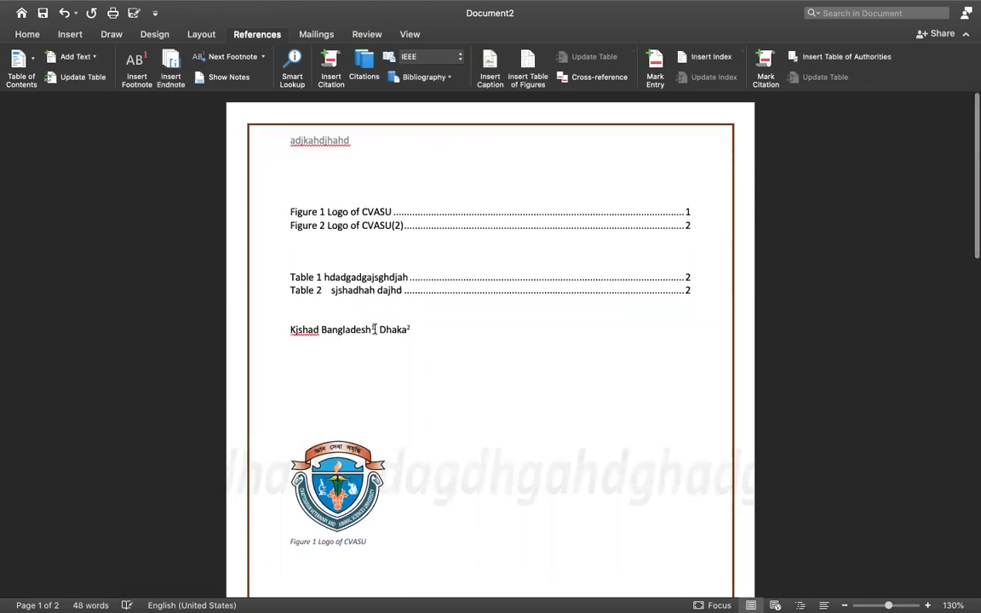
scroll(373, 330, down, 5)
scroll(358, 408, down, 2)
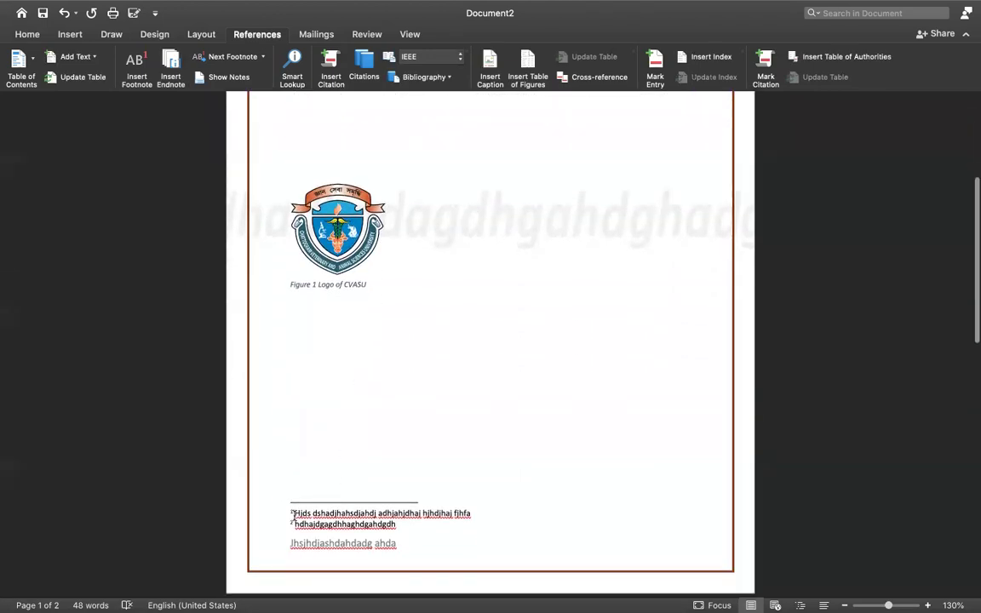
scroll(466, 509, up, 4)
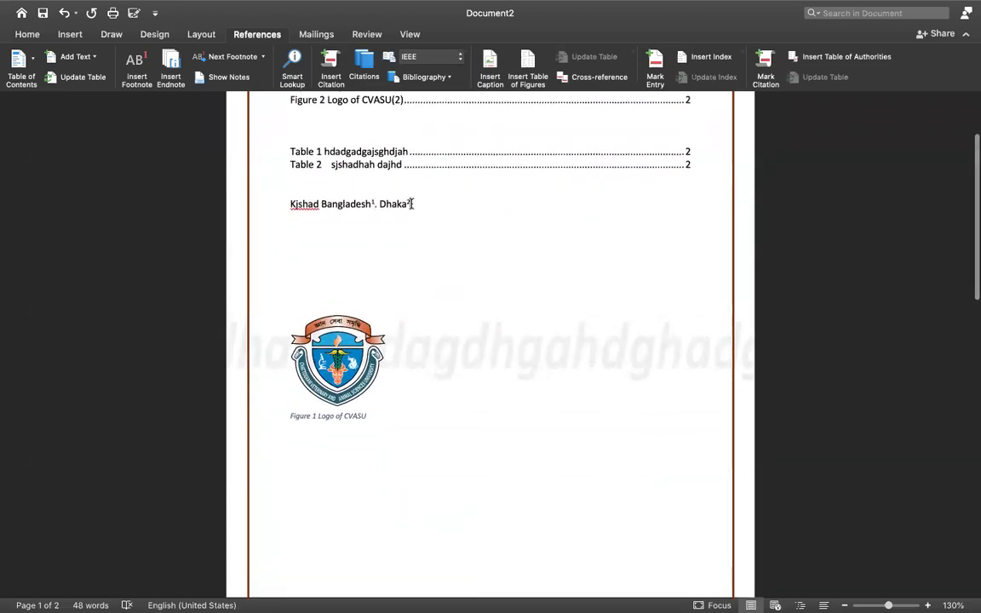
scroll(412, 204, down, 5)
scroll(330, 238, down, 2)
click(397, 238)
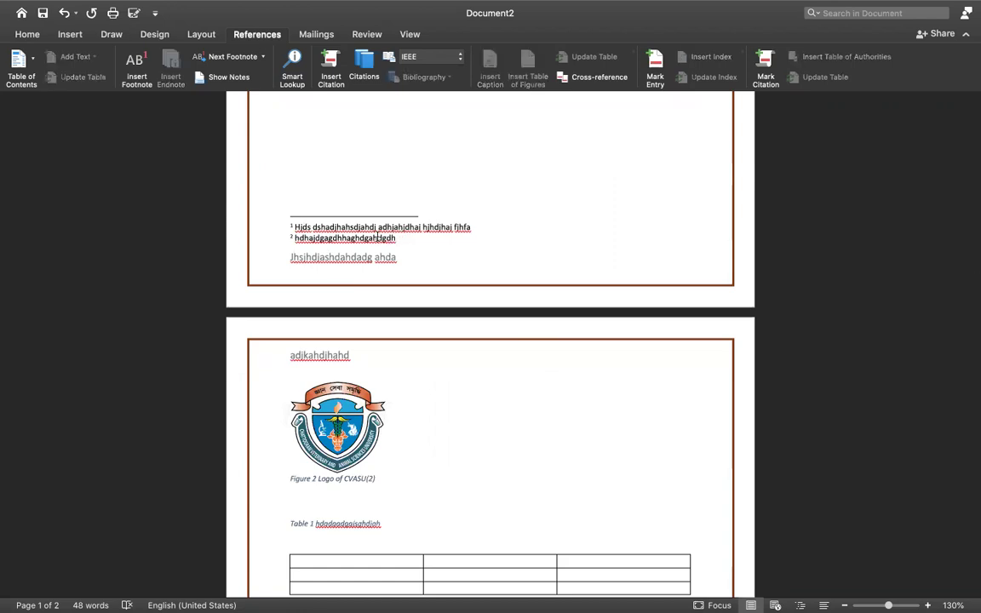
scroll(377, 236, up, 5)
scroll(377, 236, up, 4)
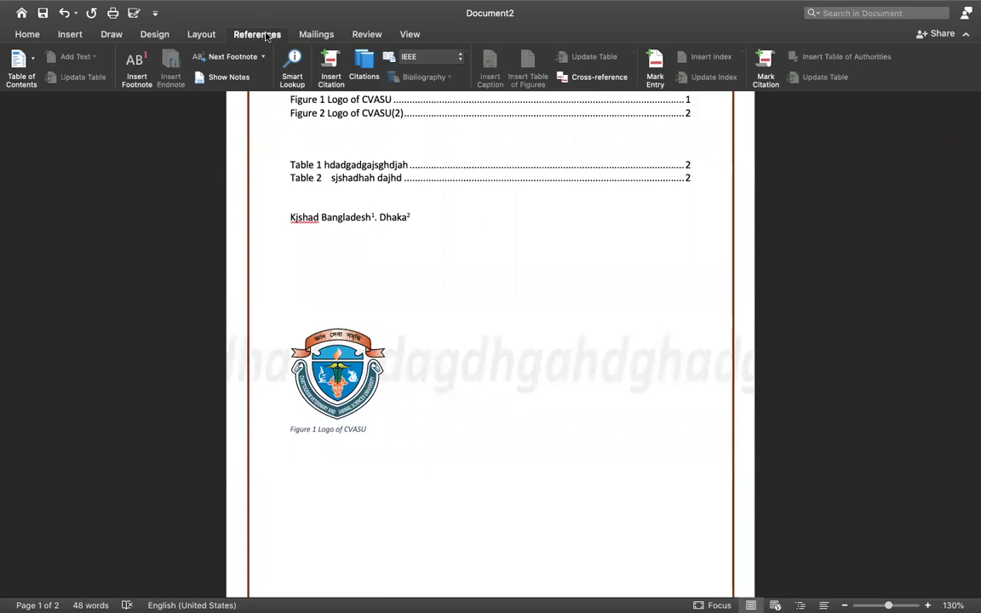
Browse the Mailings, Review and View ribbons, then return to Home at the top of page 1
click(302, 39)
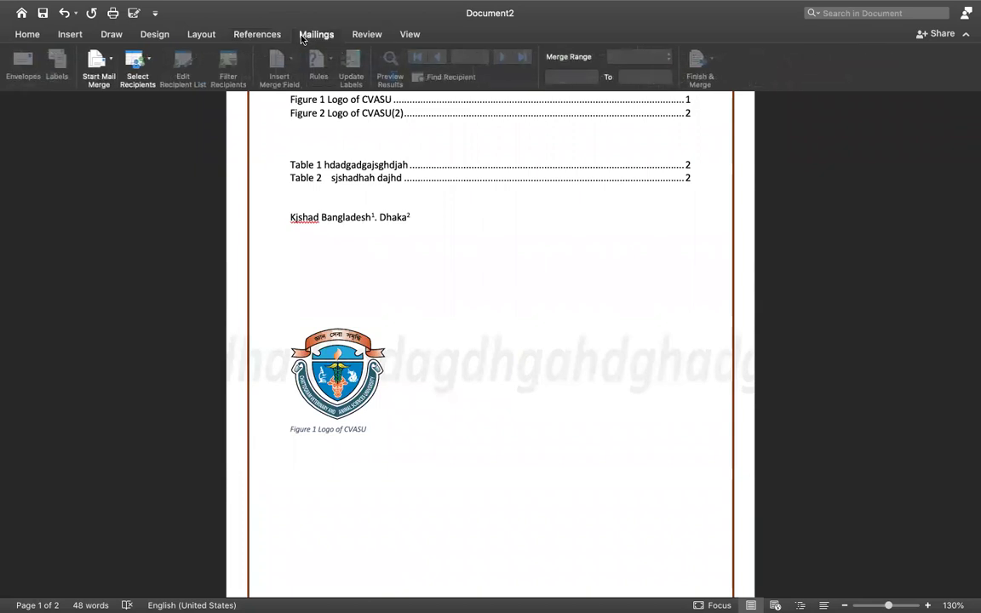
click(359, 36)
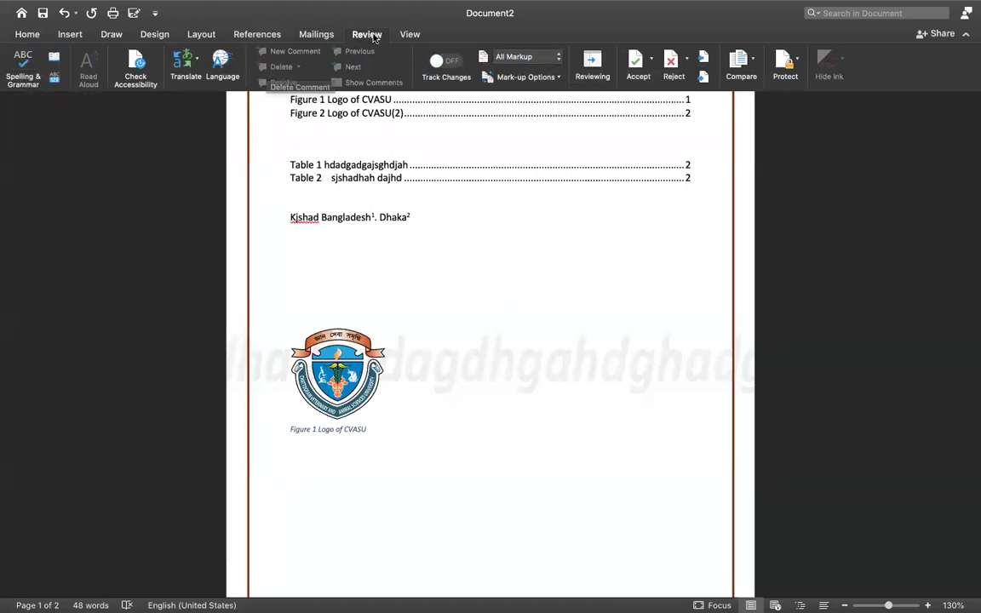
click(404, 36)
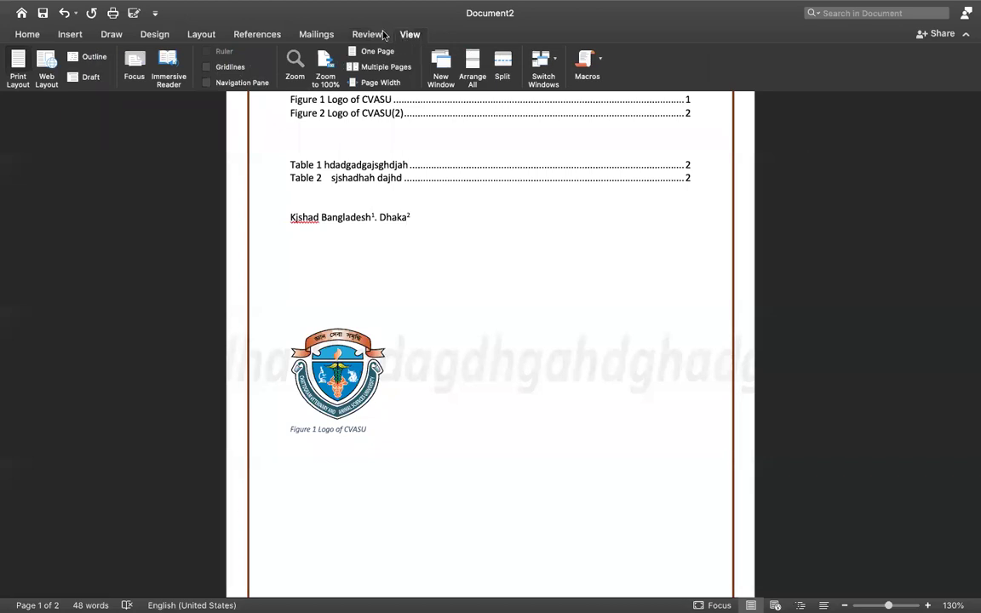
click(27, 36)
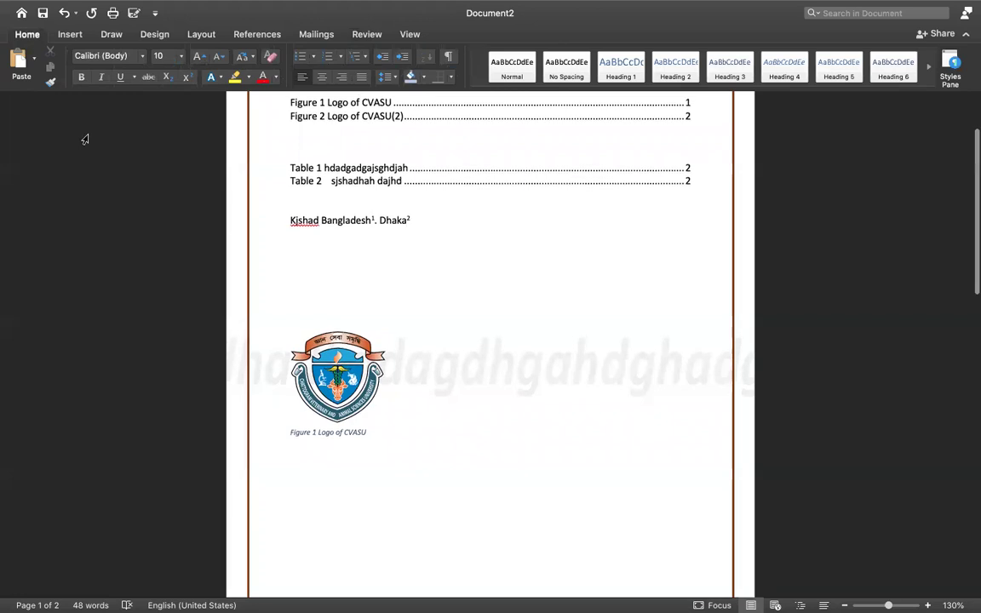
scroll(85, 138, up, 5)
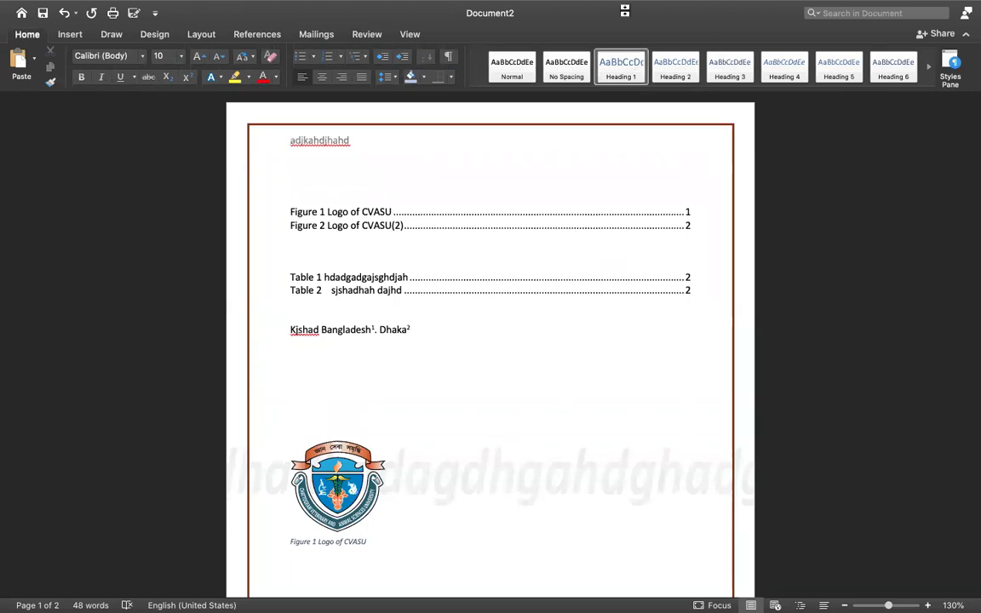
mouse_move(682, 7)
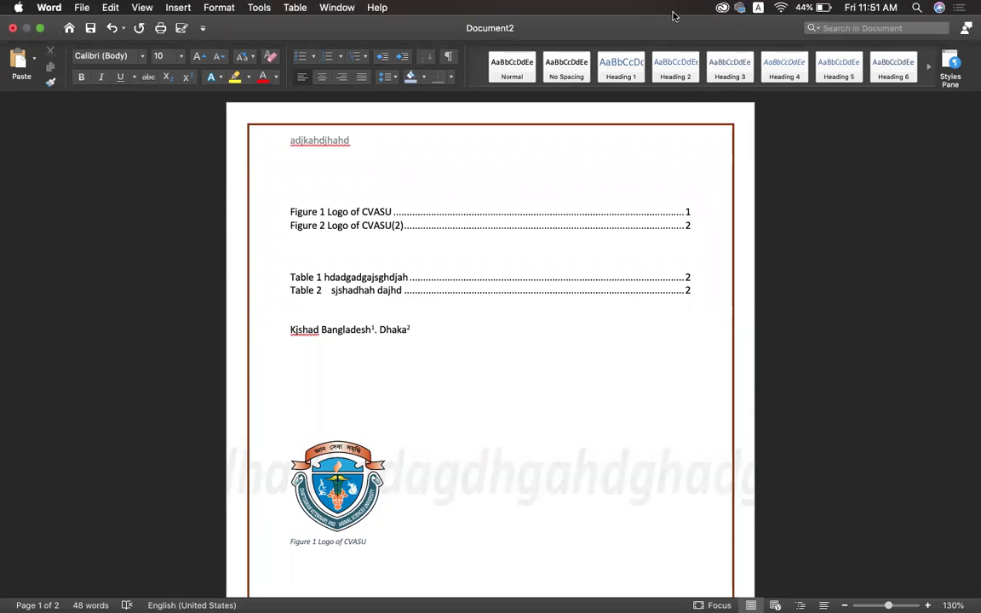